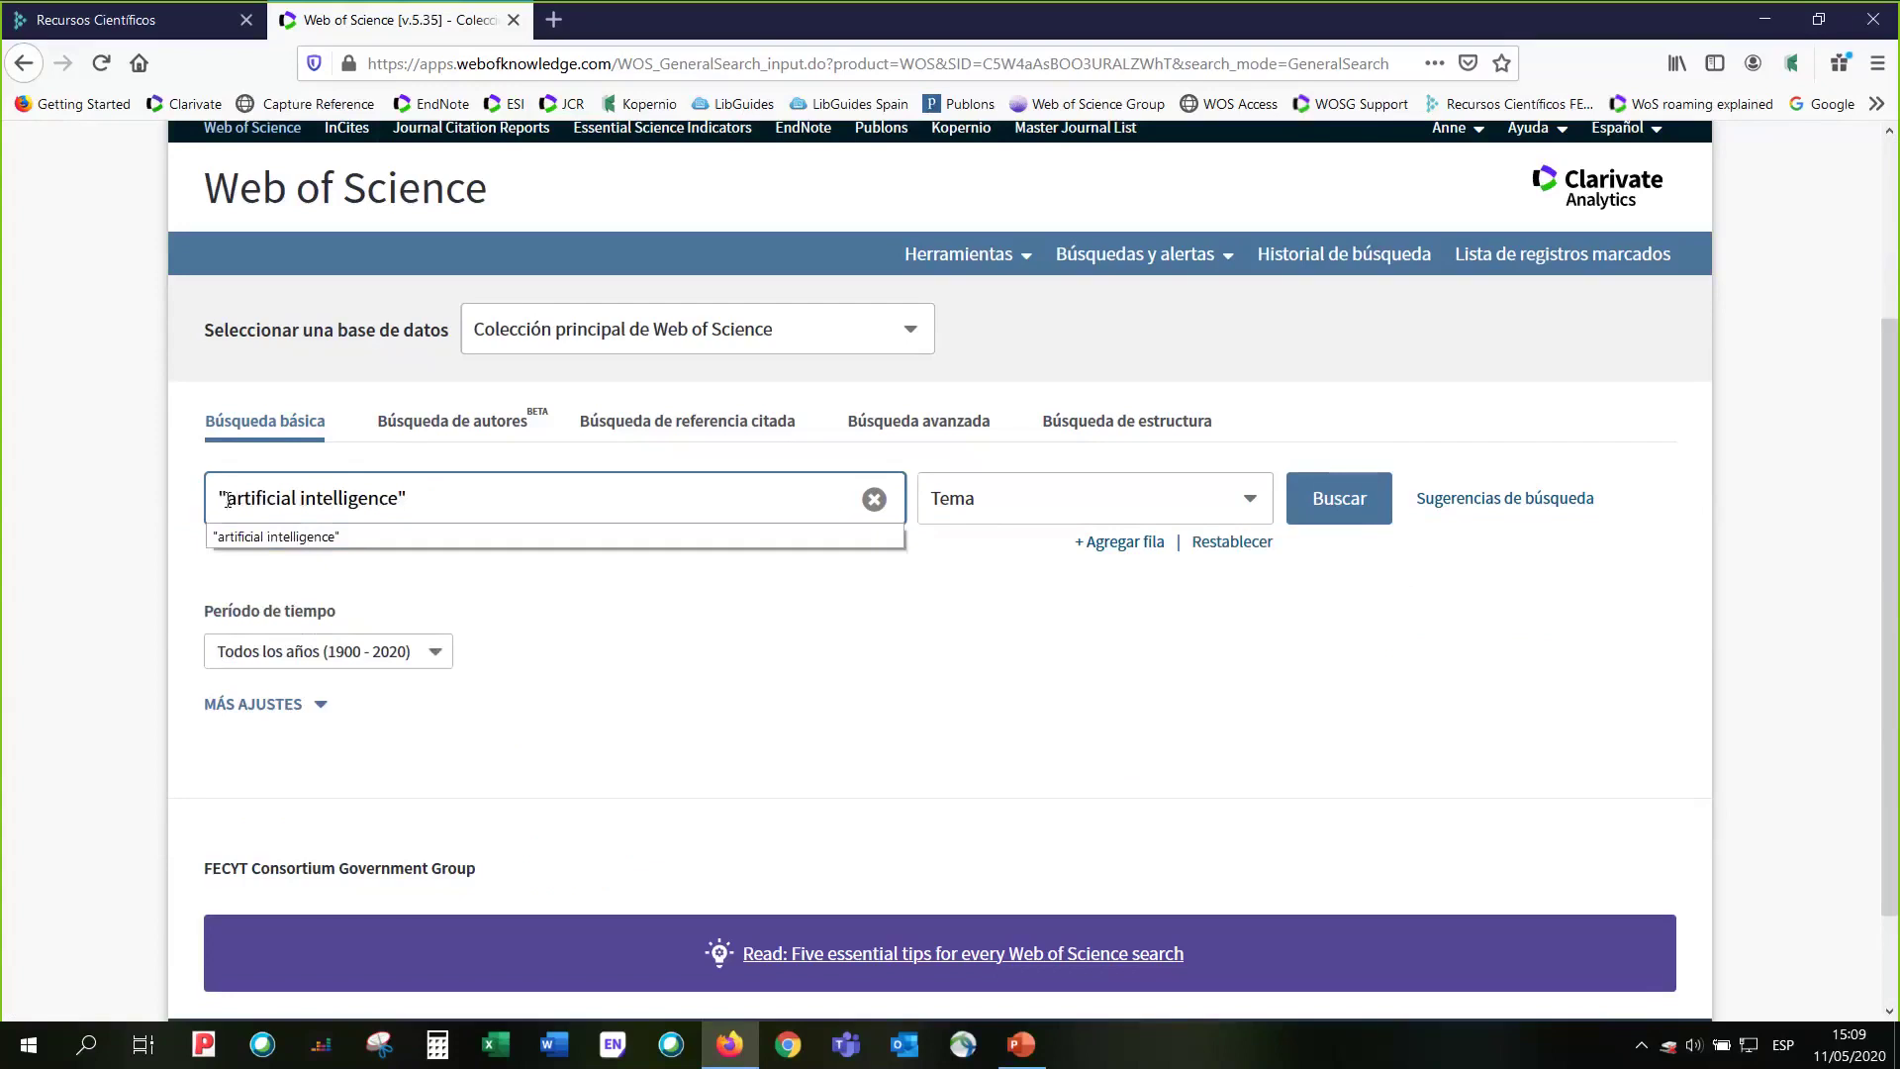
# - Remove the quotation marks around artificial intelligence in the basic search query
pyautogui.click(227, 501)
pyautogui.press('BackSpace')
pyautogui.click(399, 498)
pyautogui.press('BackSpace')
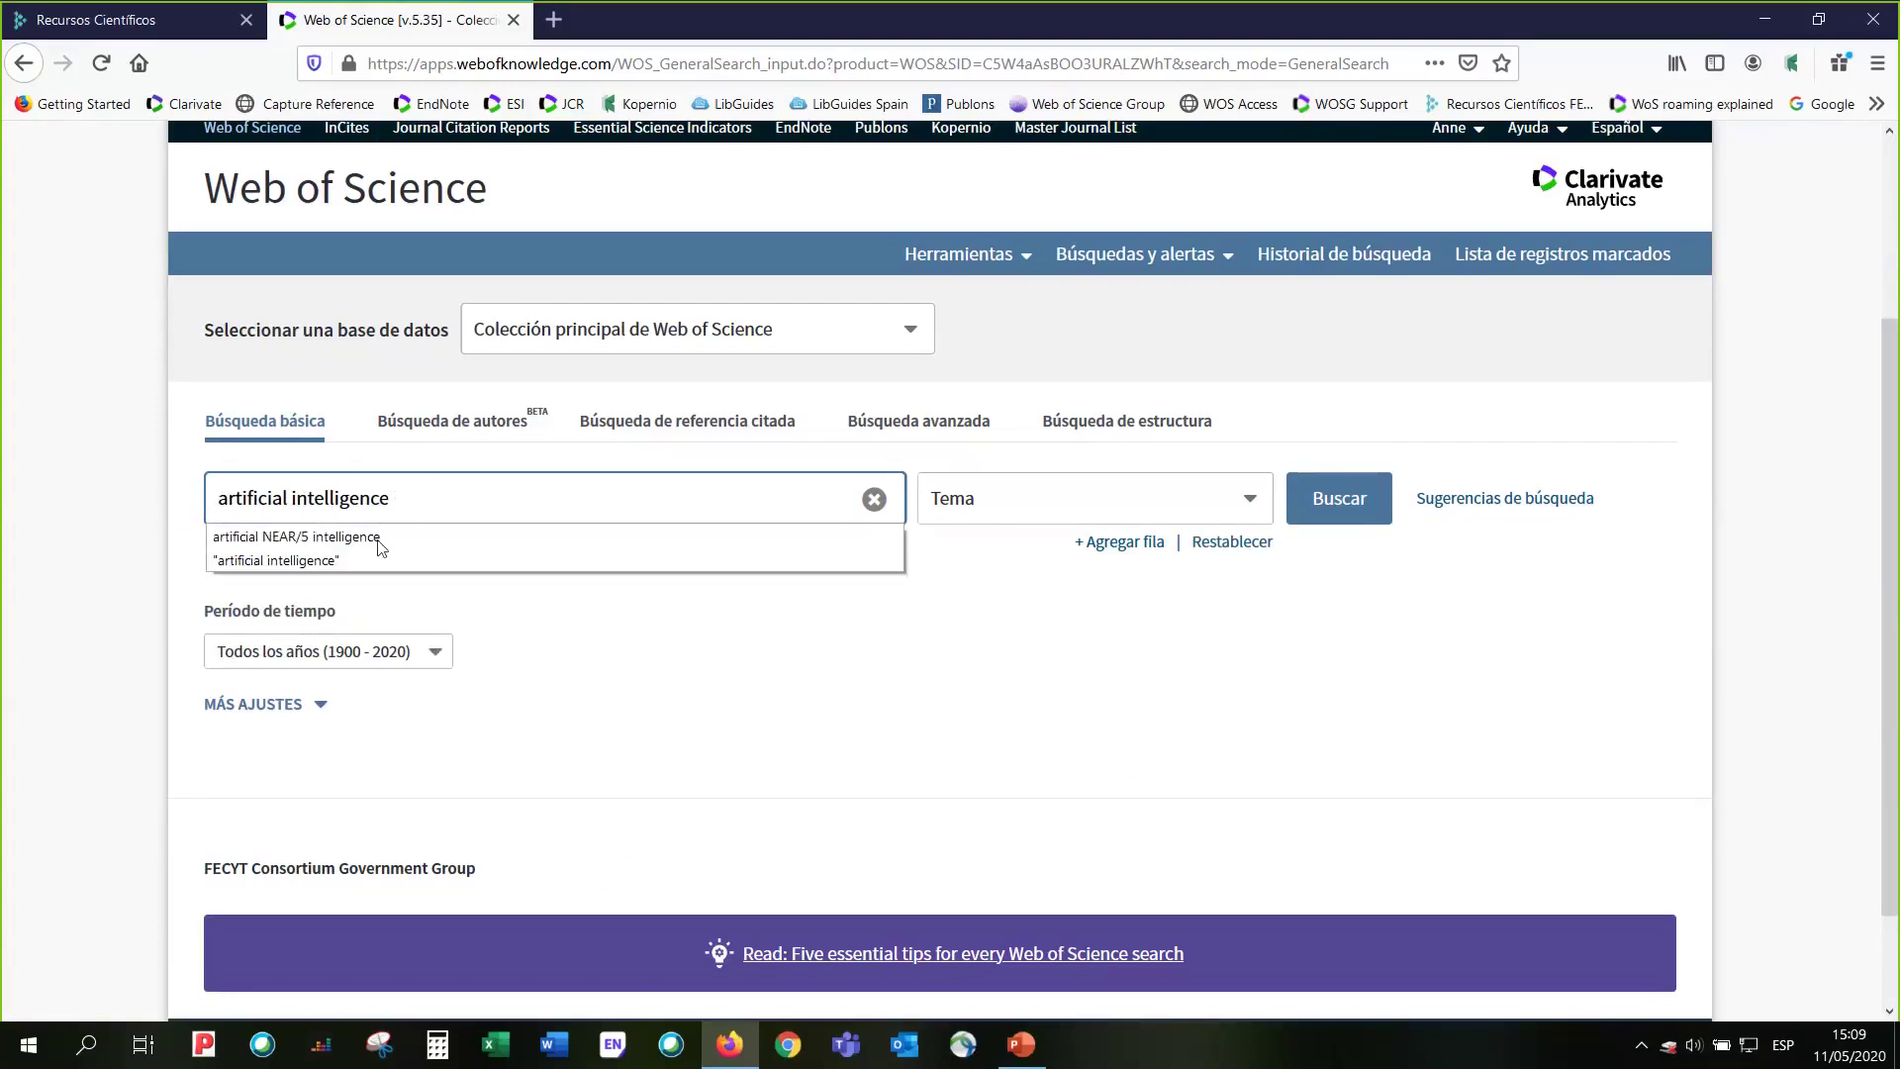
pyautogui.click(470, 617)
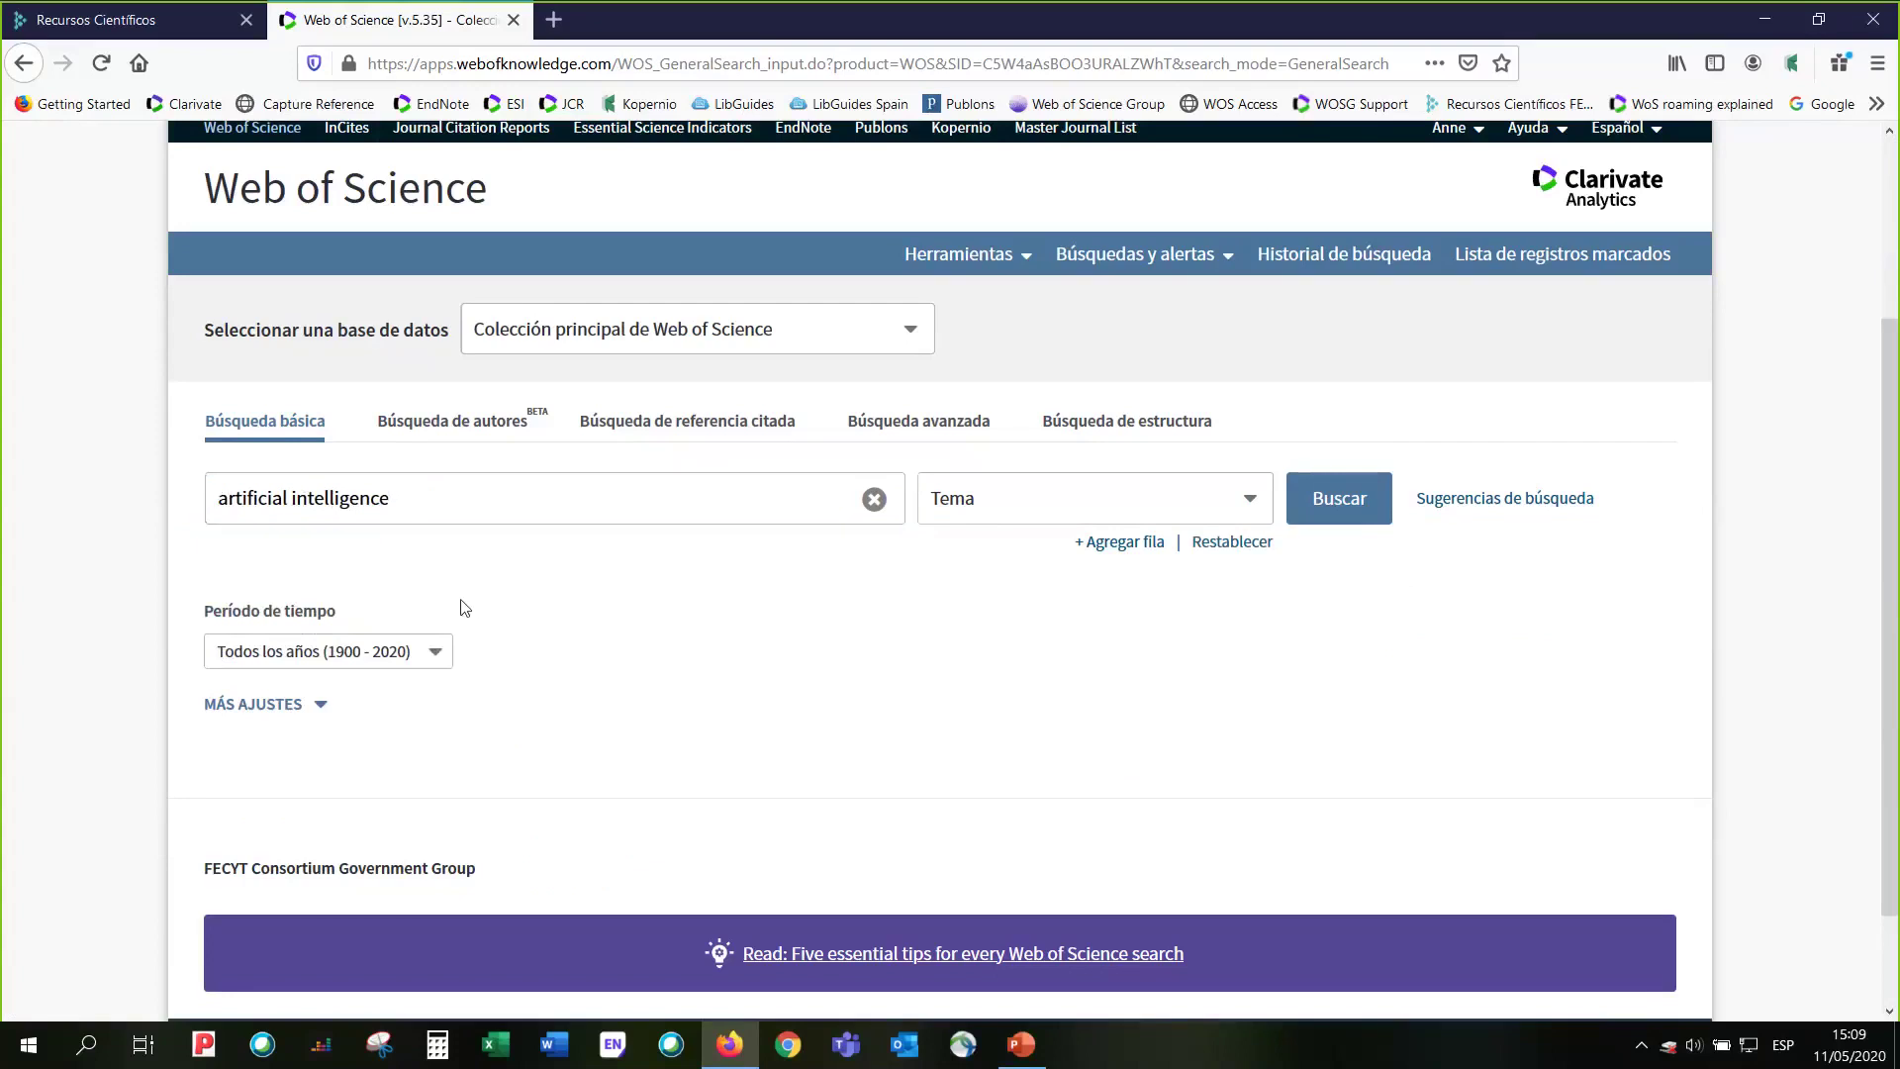
# - Try inserting the AND operator between artificial and intelligence, and delete it again
pyautogui.click(293, 497)
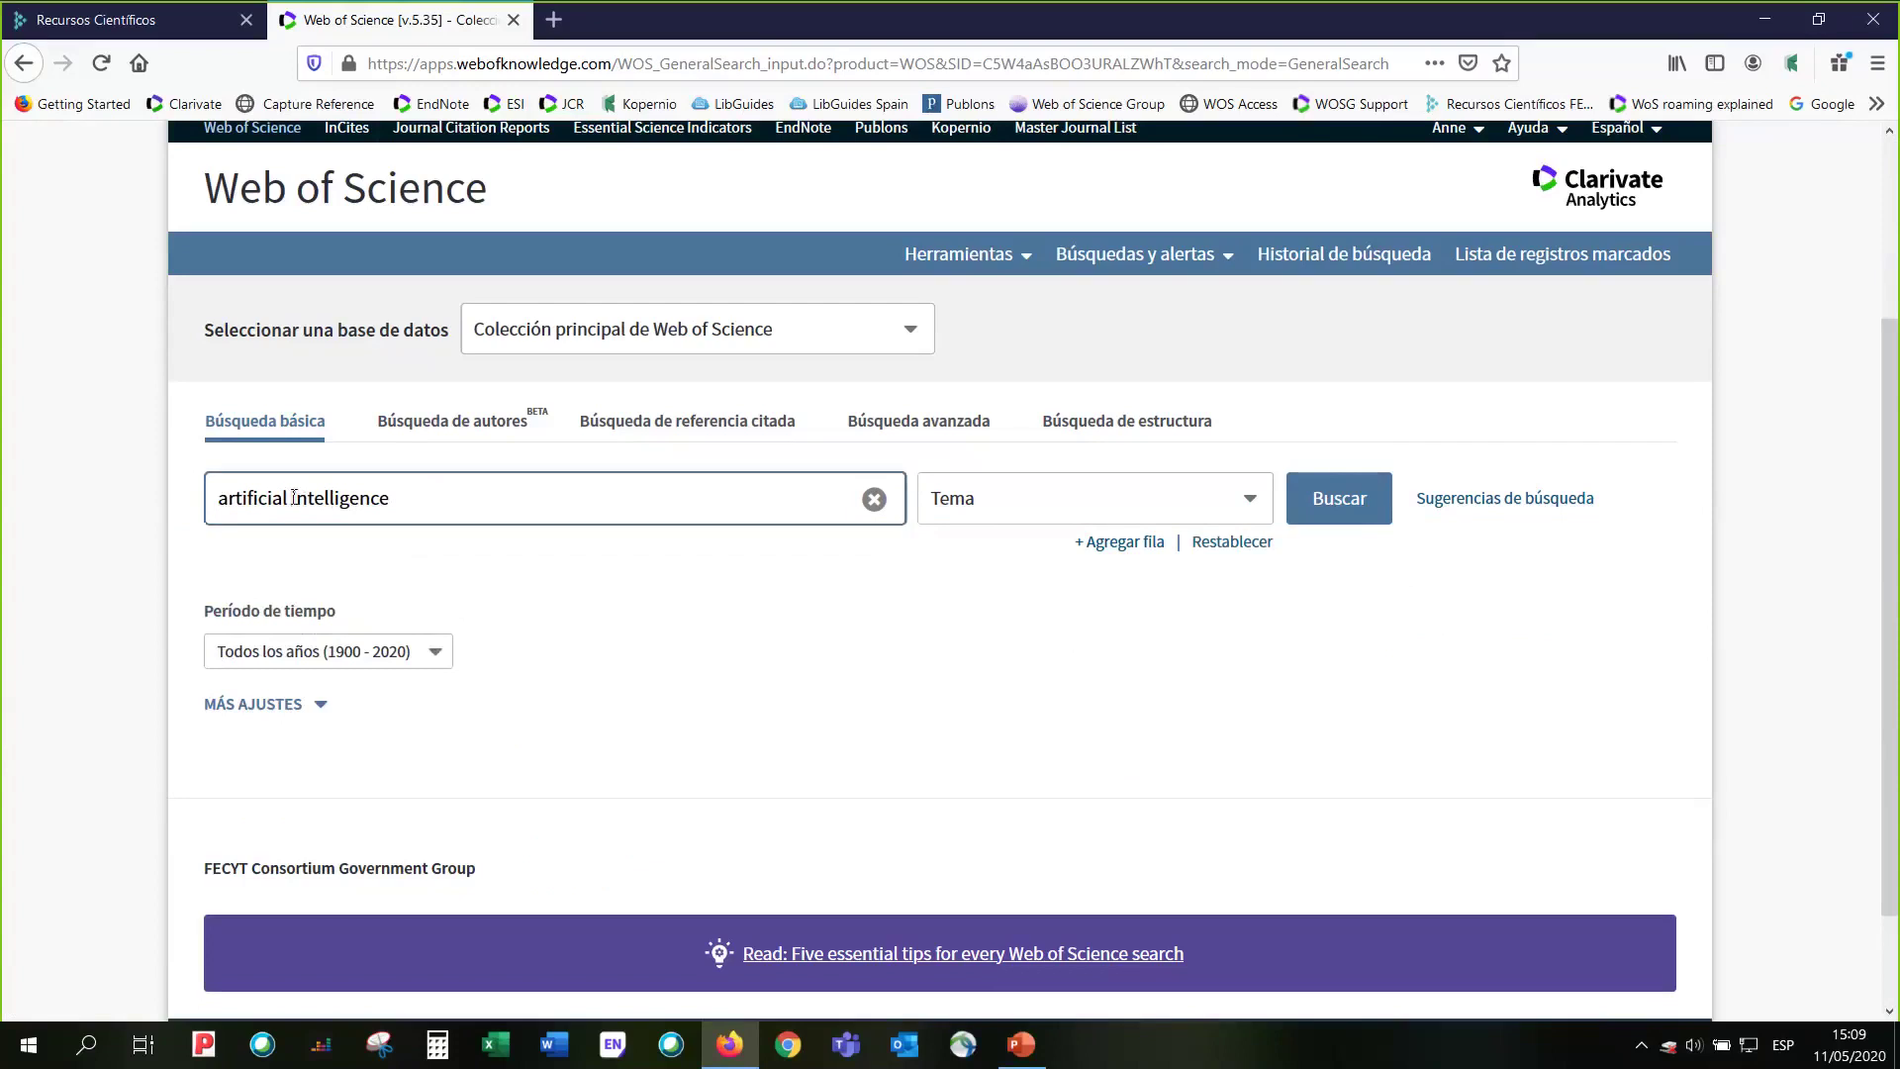
pyautogui.write('AND')
pyautogui.press('BackSpace')
pyautogui.press('BackSpace')
pyautogui.press('BackSpace')
pyautogui.press('BackSpace')
pyautogui.press('BackSpace')
# - Put quotation marks around artificial intelligence and run the topic search for the exact phrase
pyautogui.write('"')
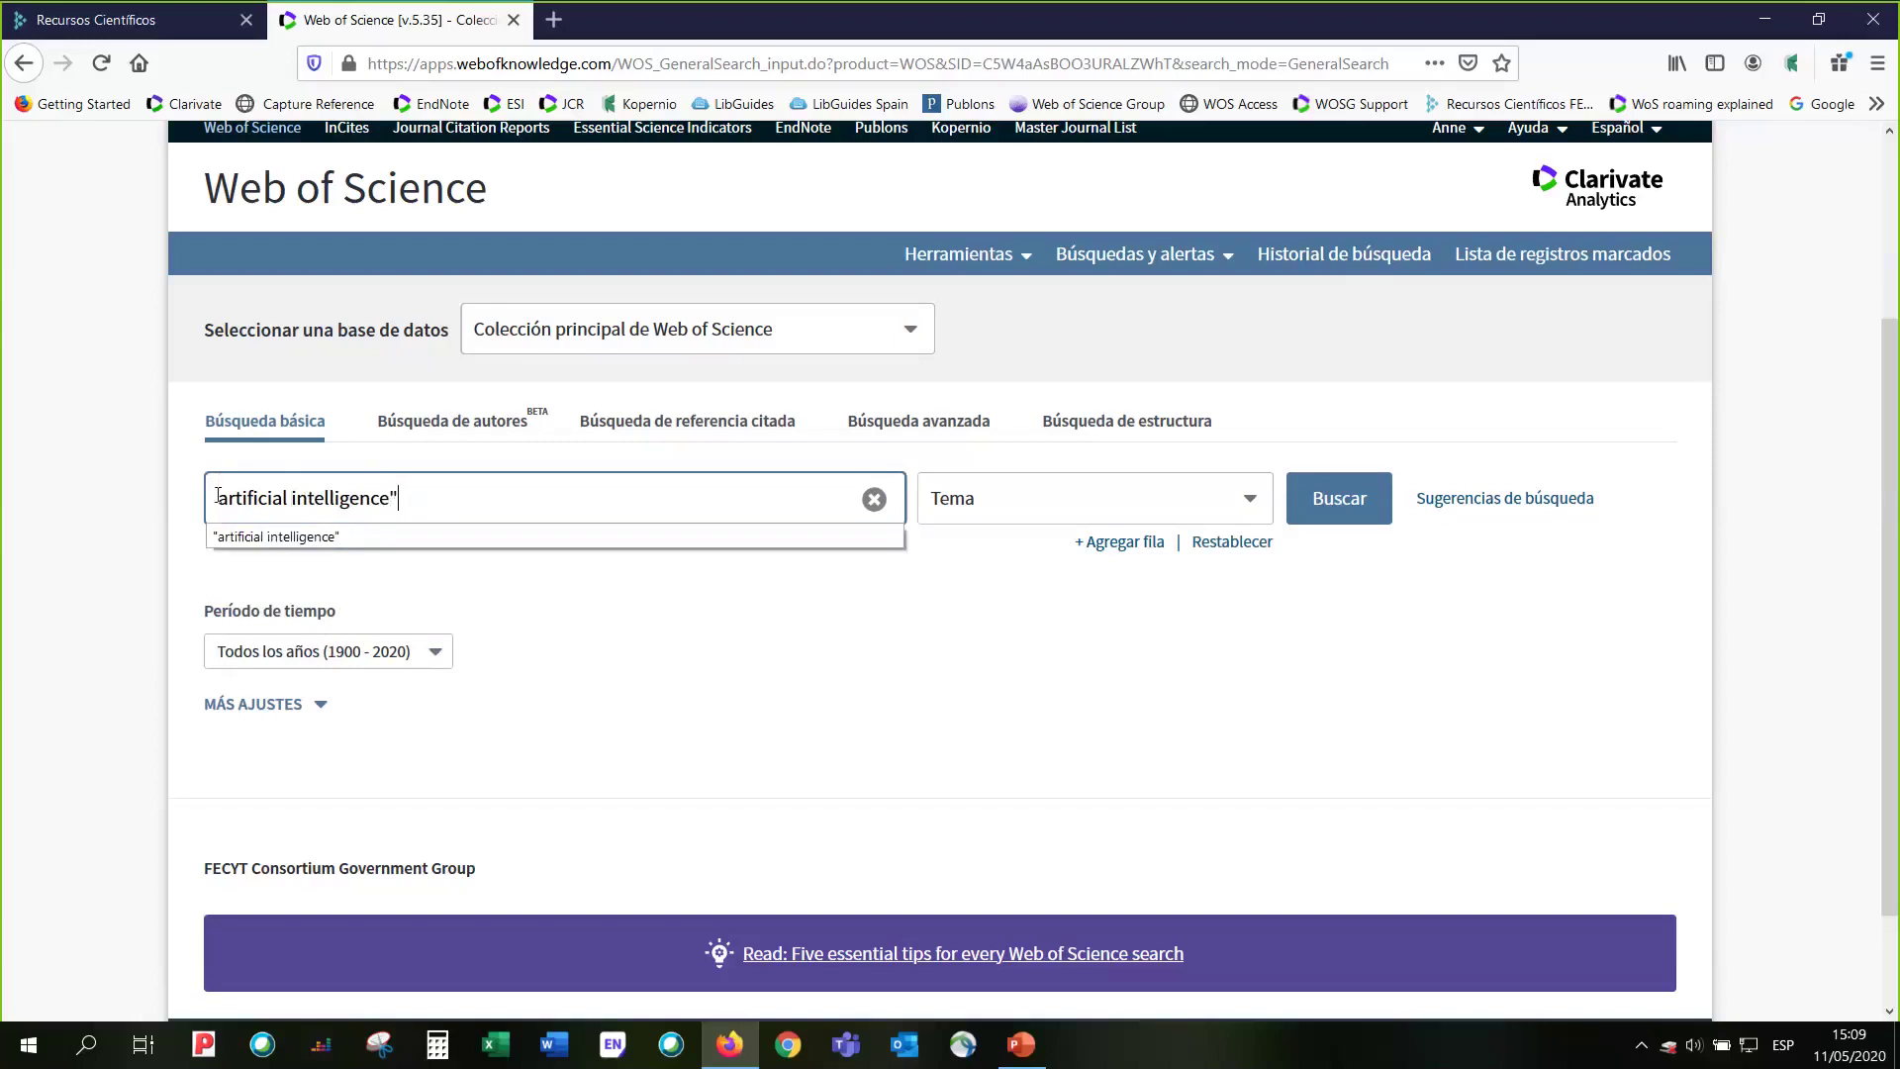
pyautogui.click(217, 499)
pyautogui.write('"')
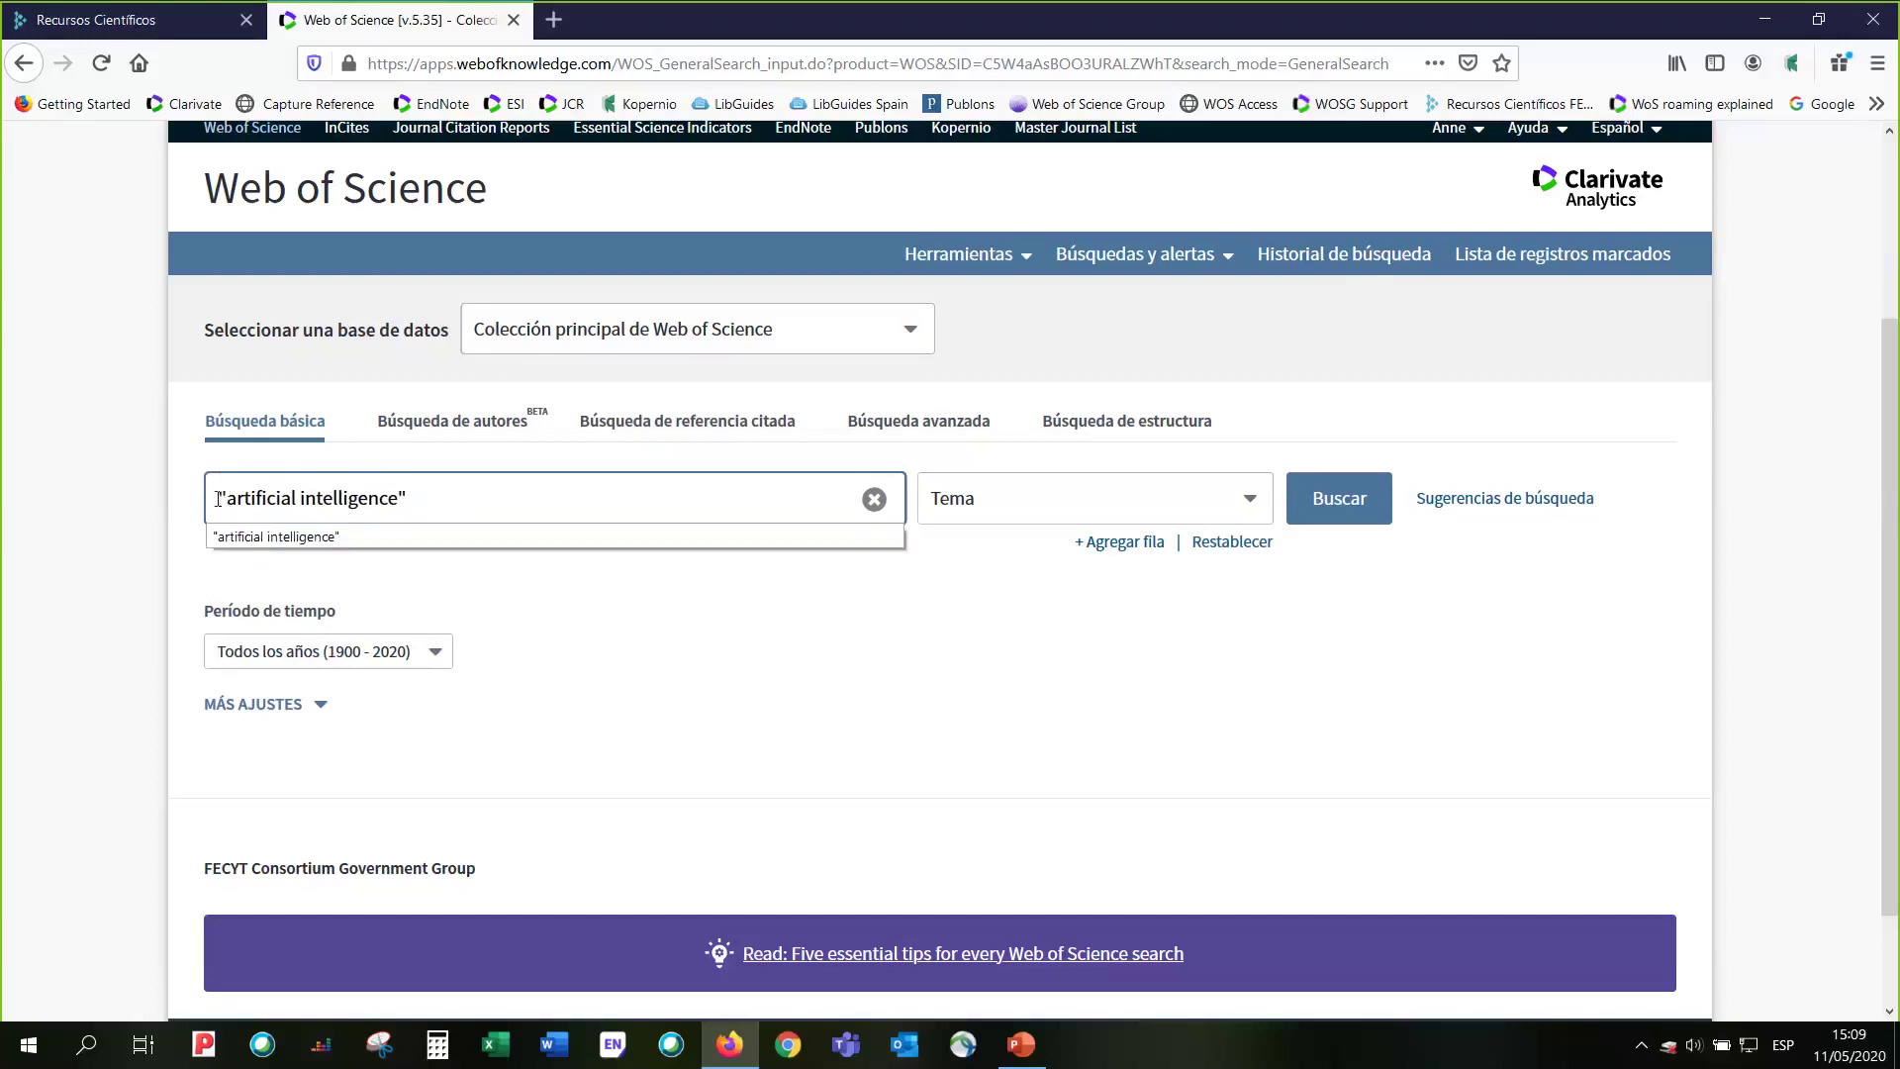
pyautogui.click(388, 590)
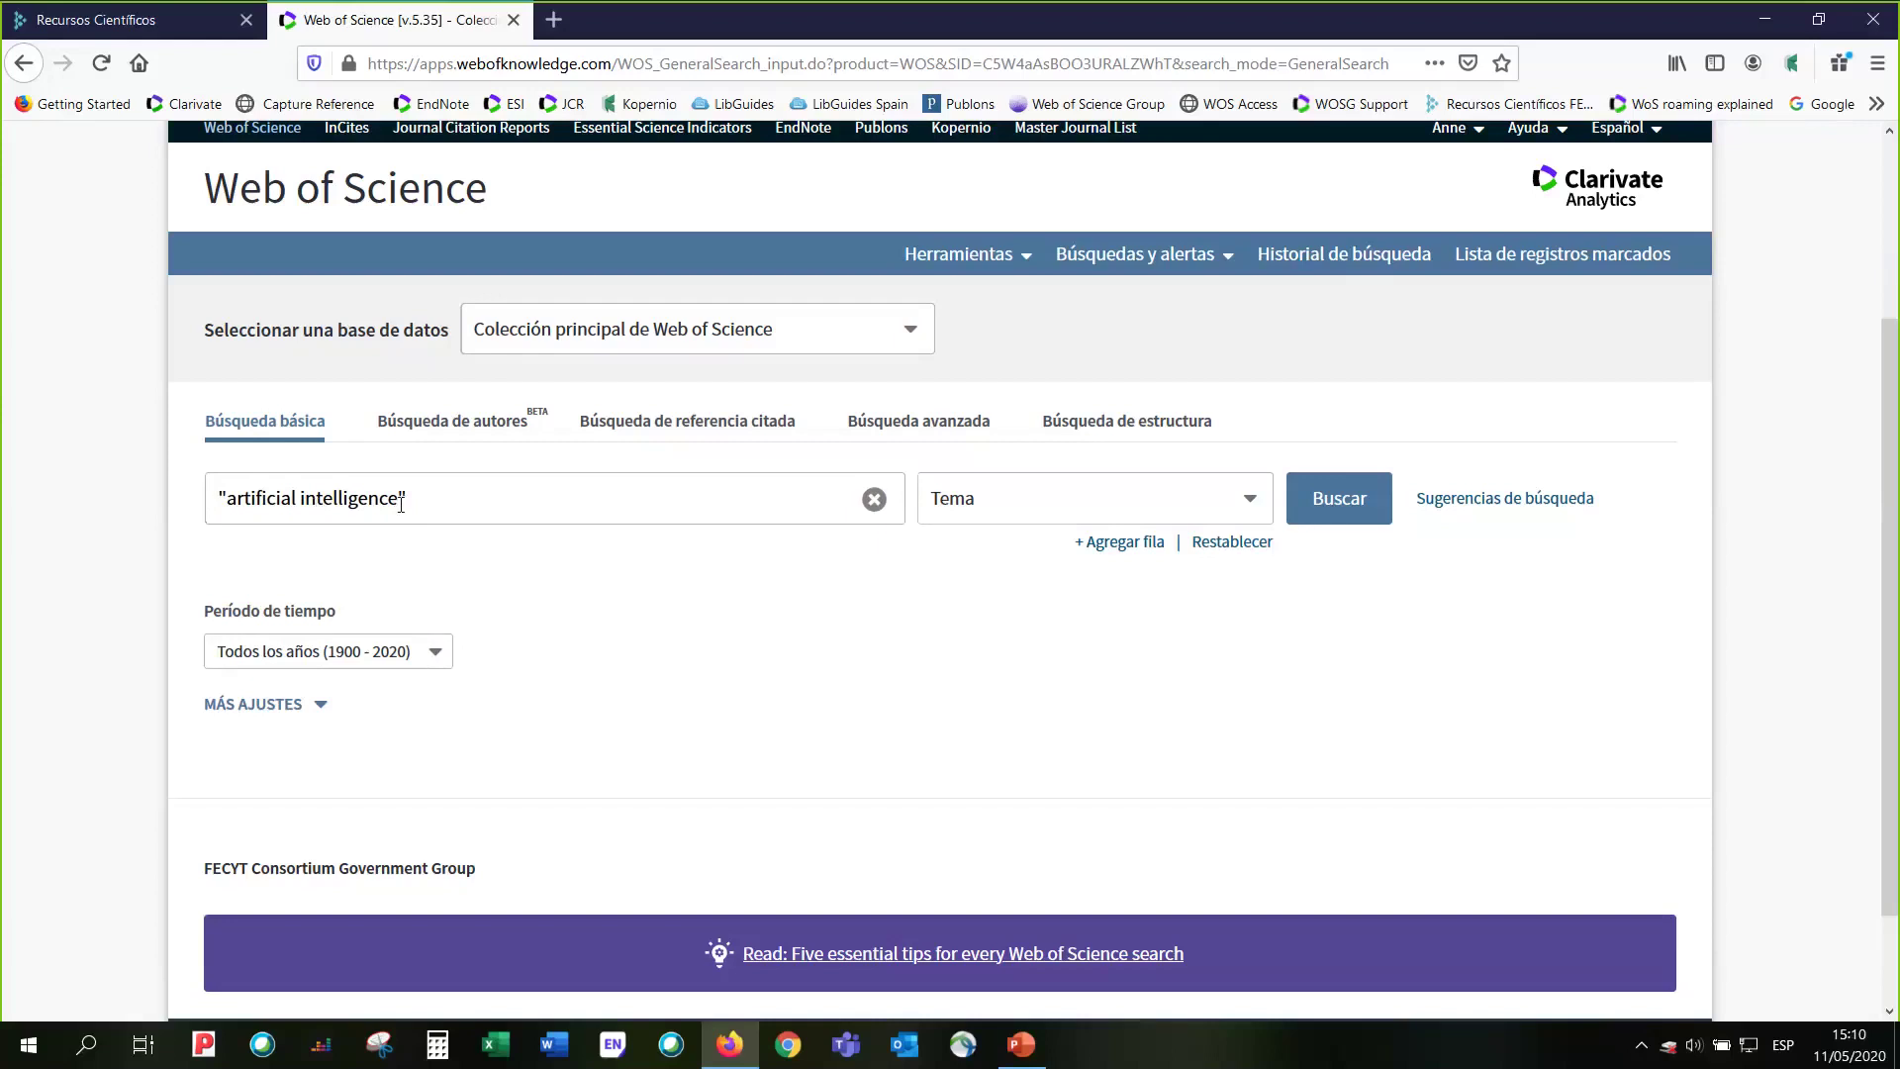
pyautogui.click(1328, 502)
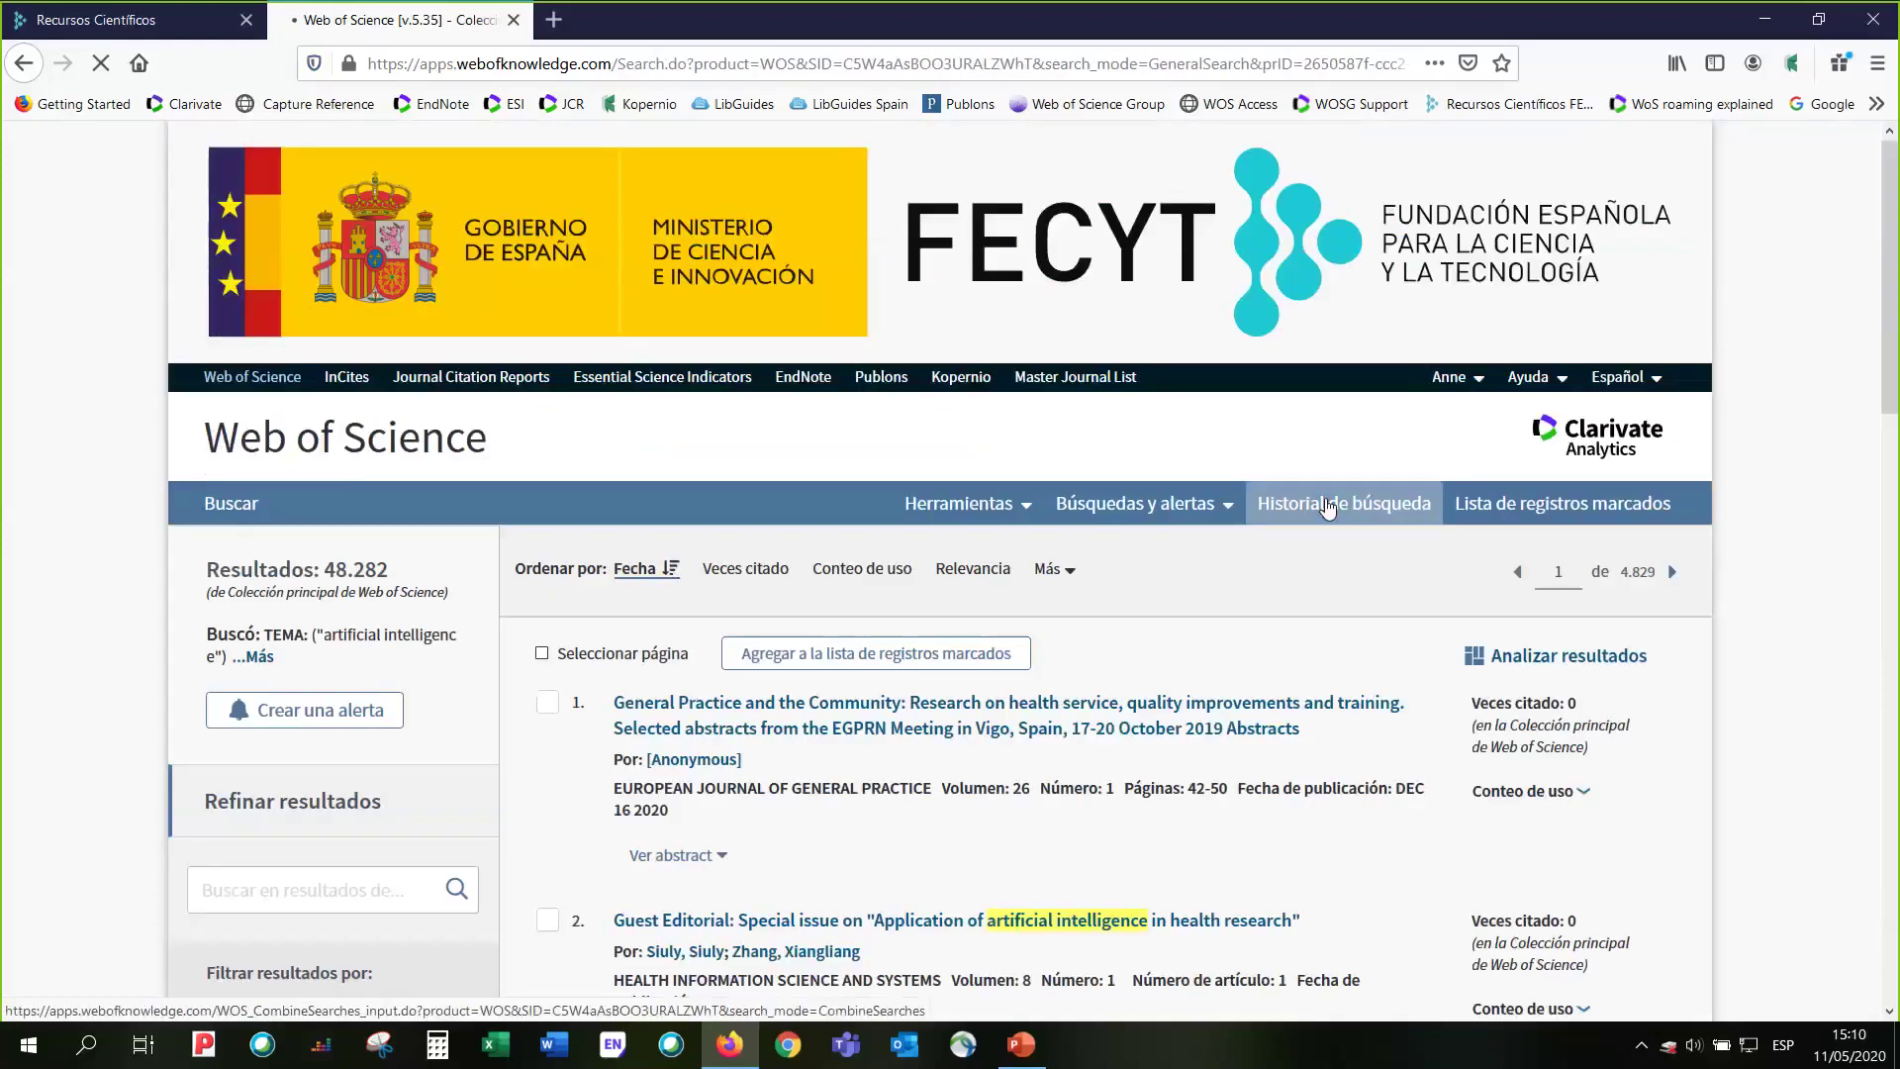
# - Open the full record of the article "Recent advances in selection hyper-heuristics" from the results
pyautogui.scroll(-3, 1328, 505)
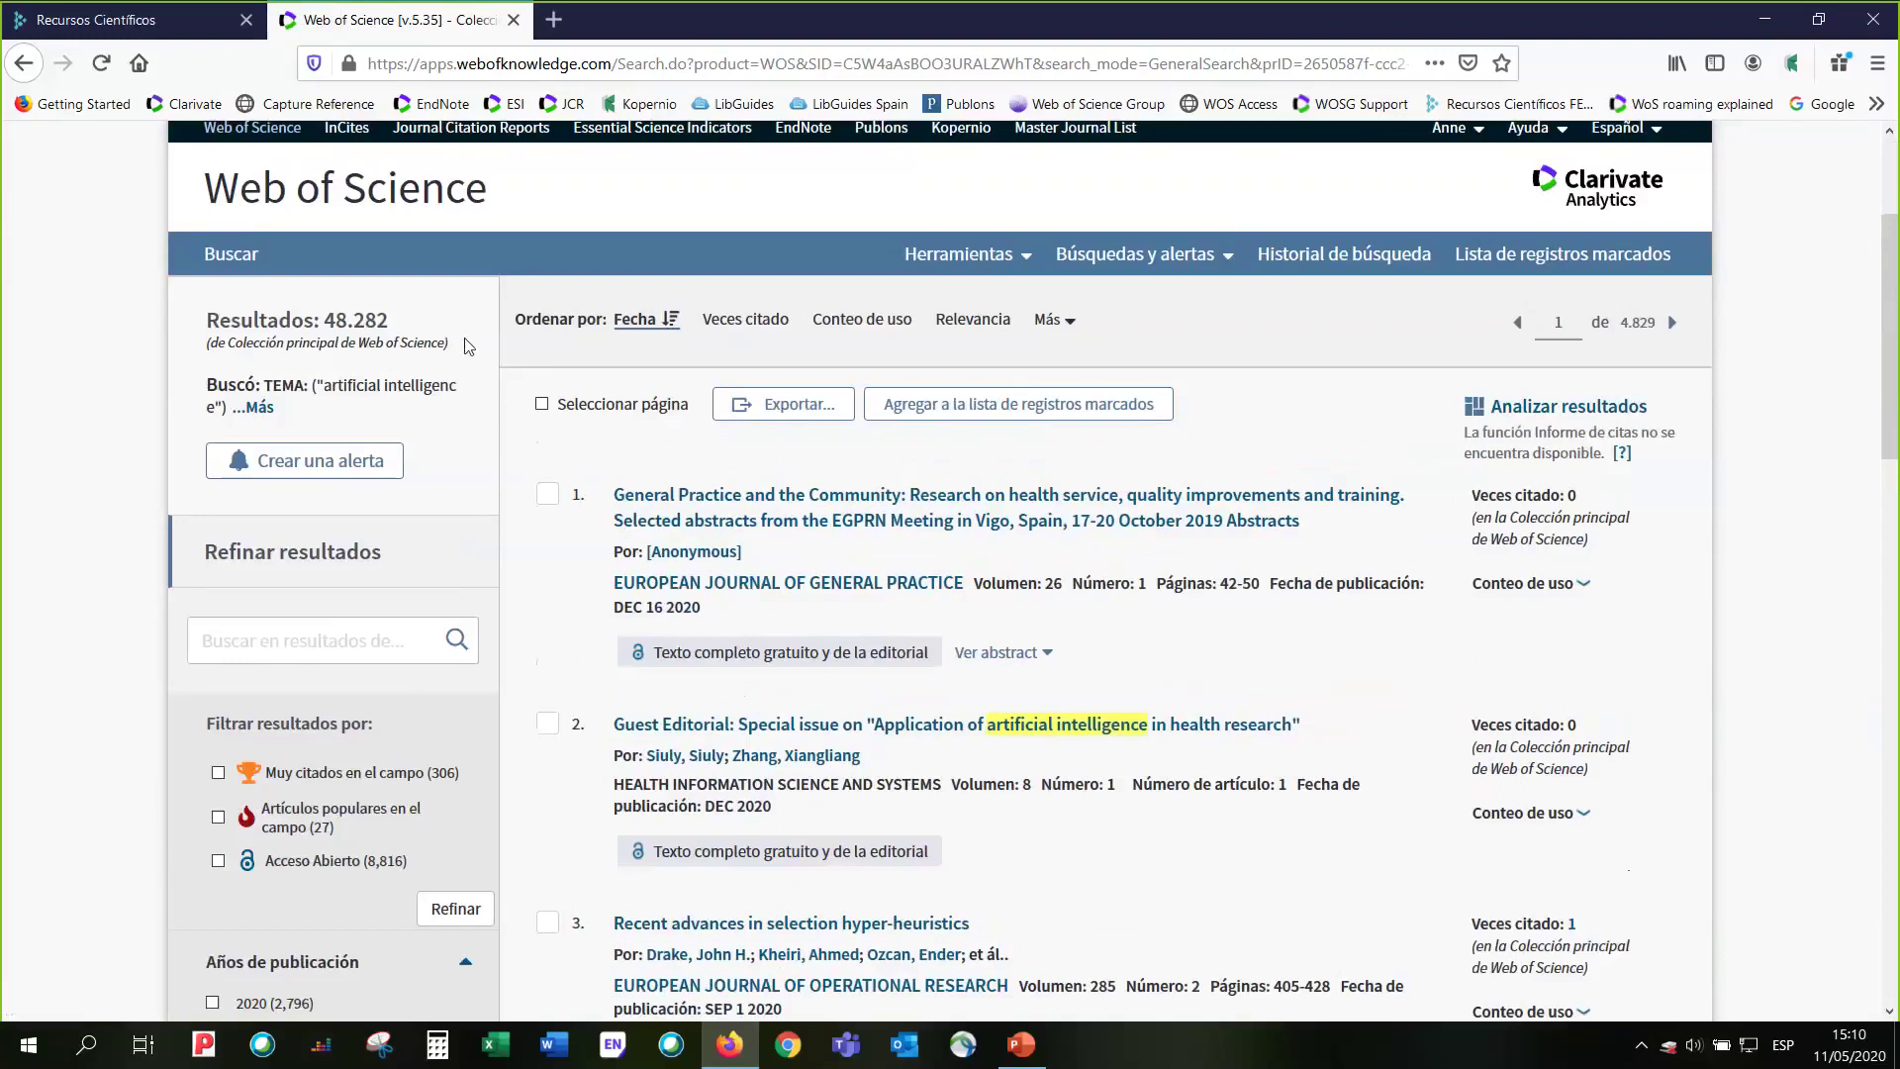
pyautogui.scroll(-3, 690, 631)
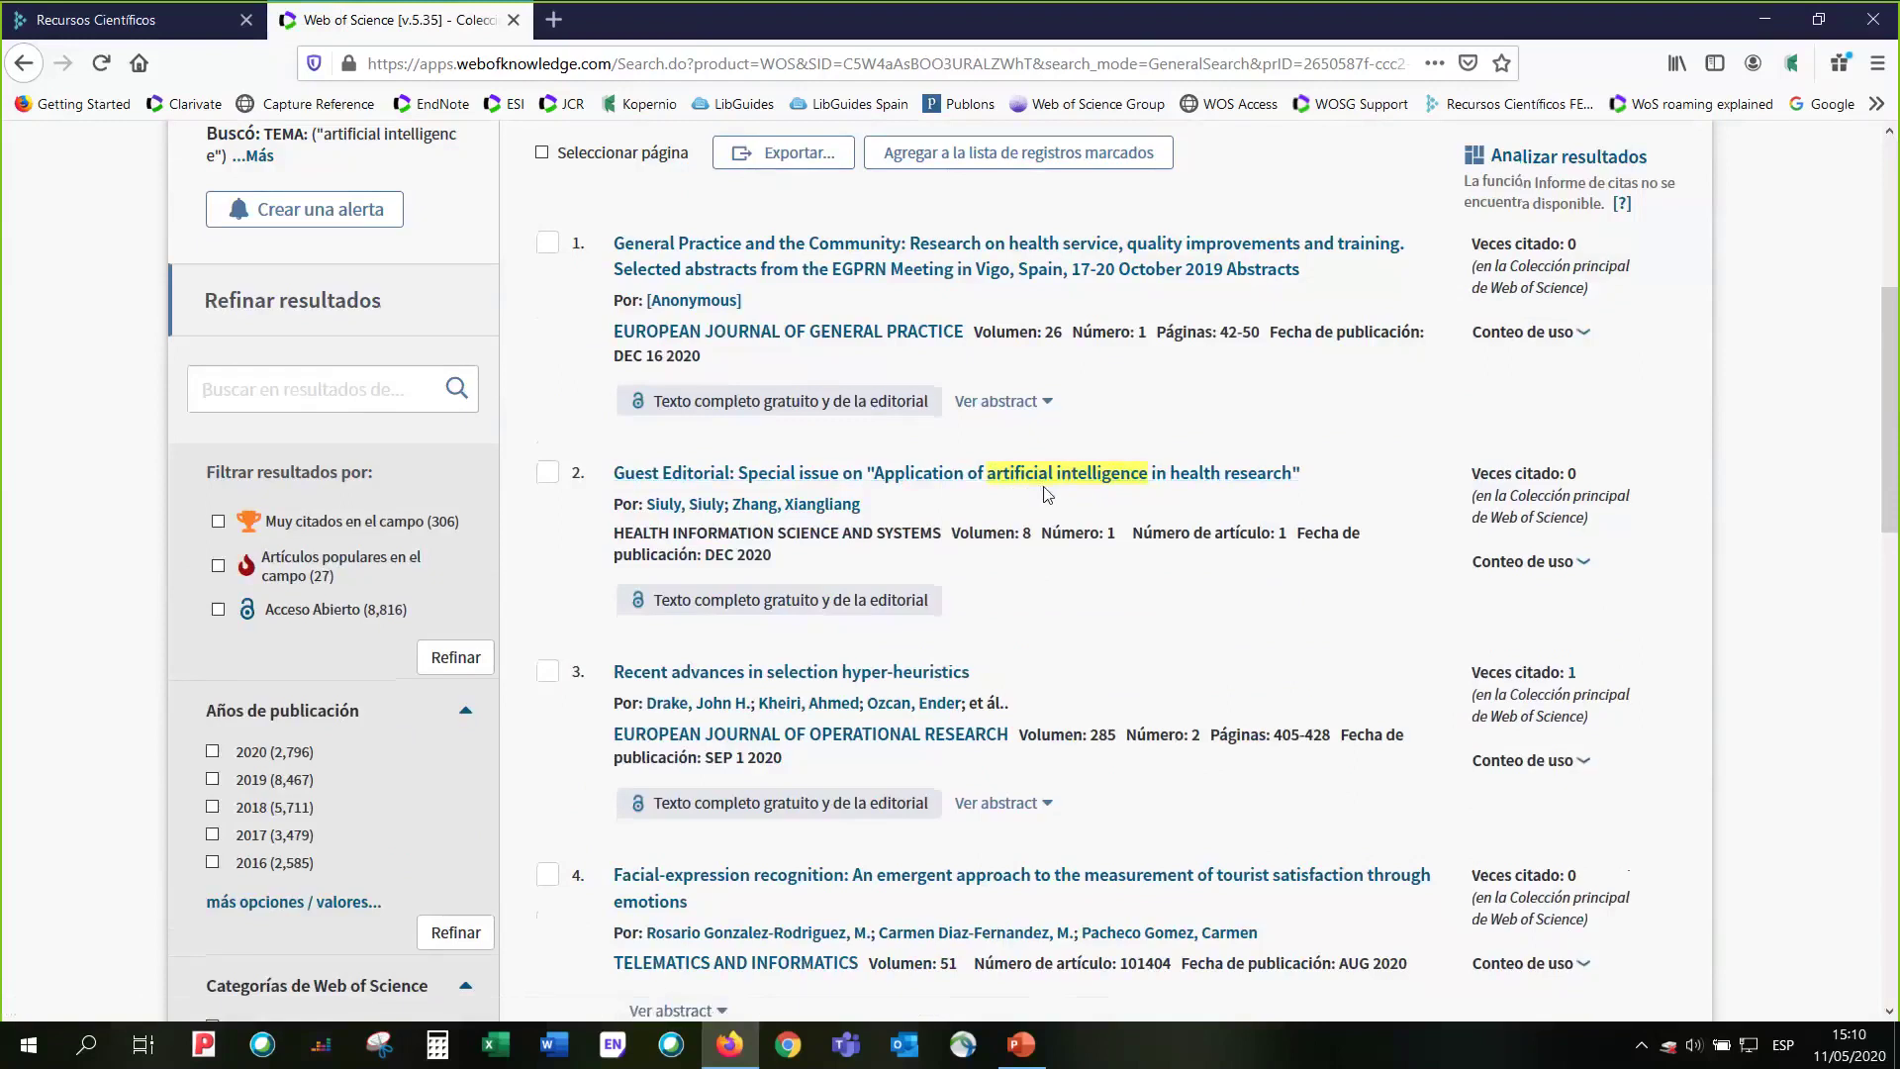
pyautogui.scroll(-1, 1047, 495)
pyautogui.click(871, 562)
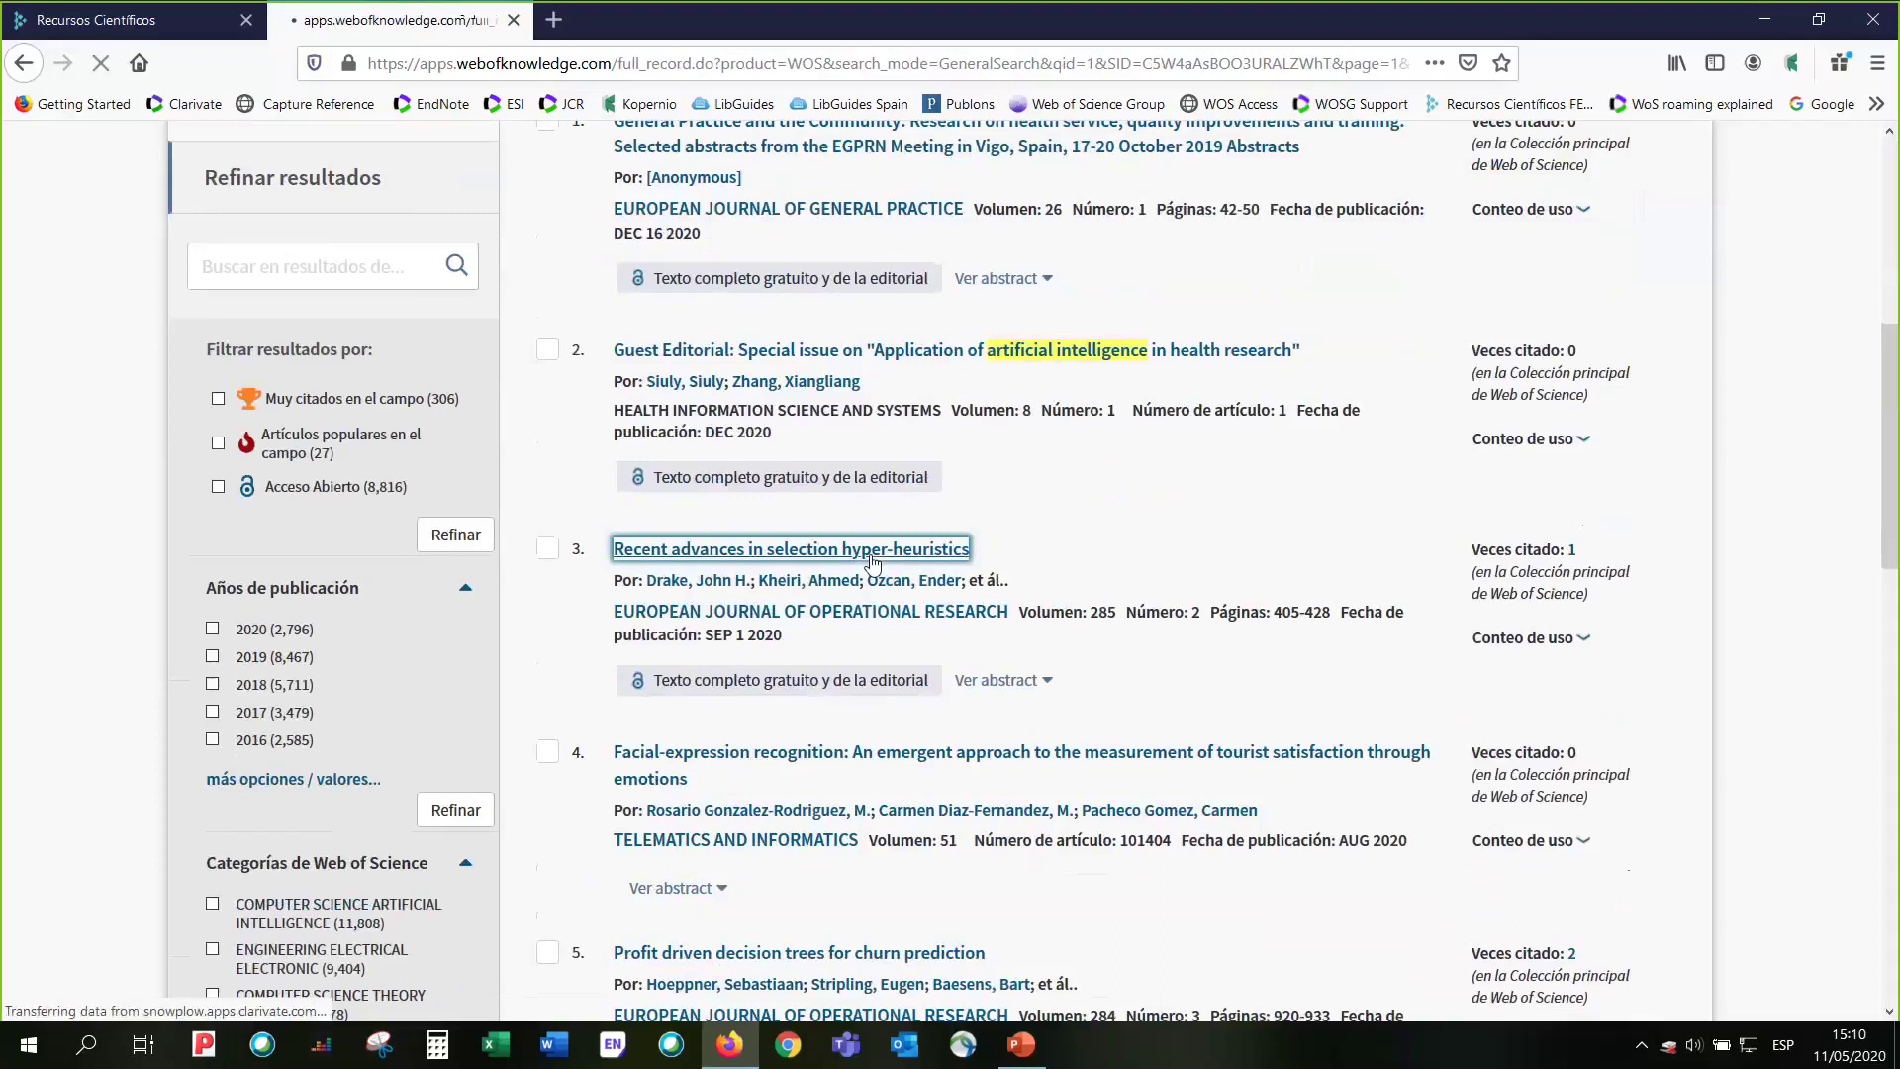
# - Examine the record's title, abstract and author keywords to see where the search phrase occurs
pyautogui.scroll(-3, 874, 563)
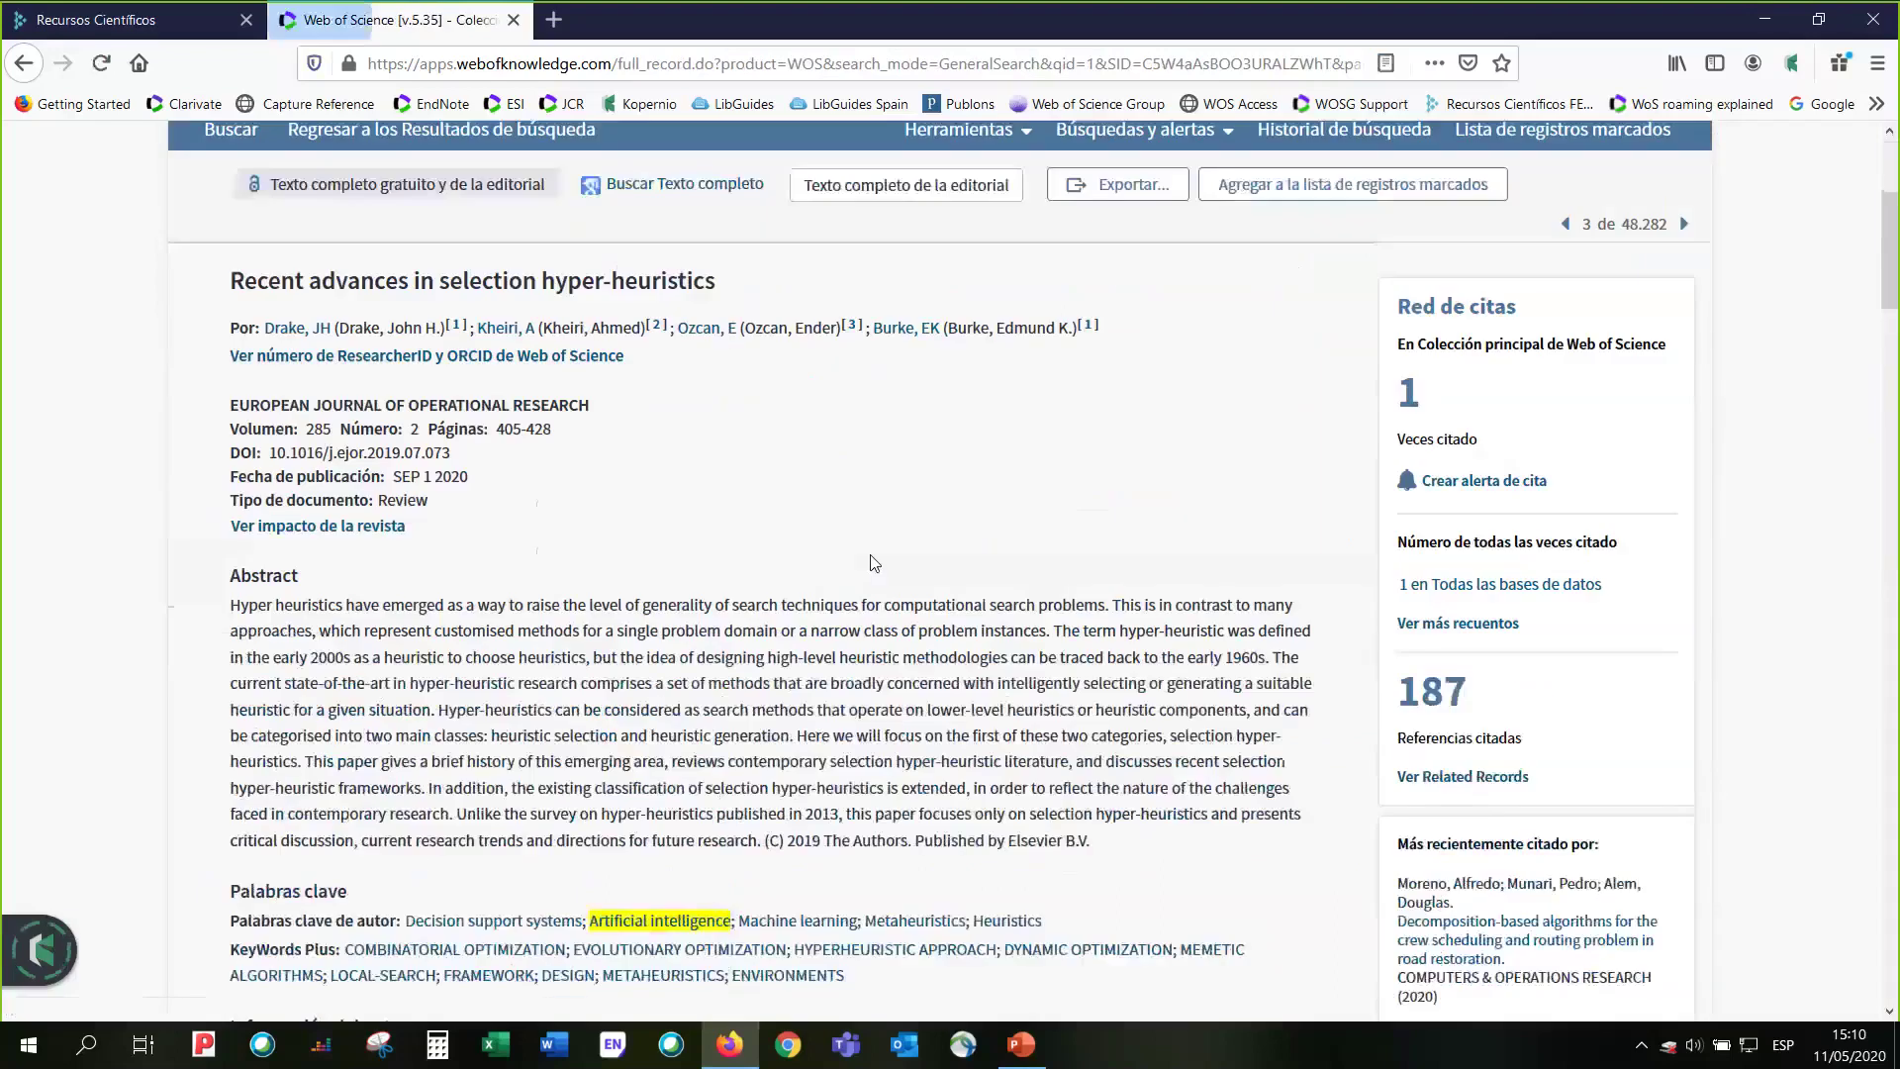
pyautogui.scroll(-2, 875, 563)
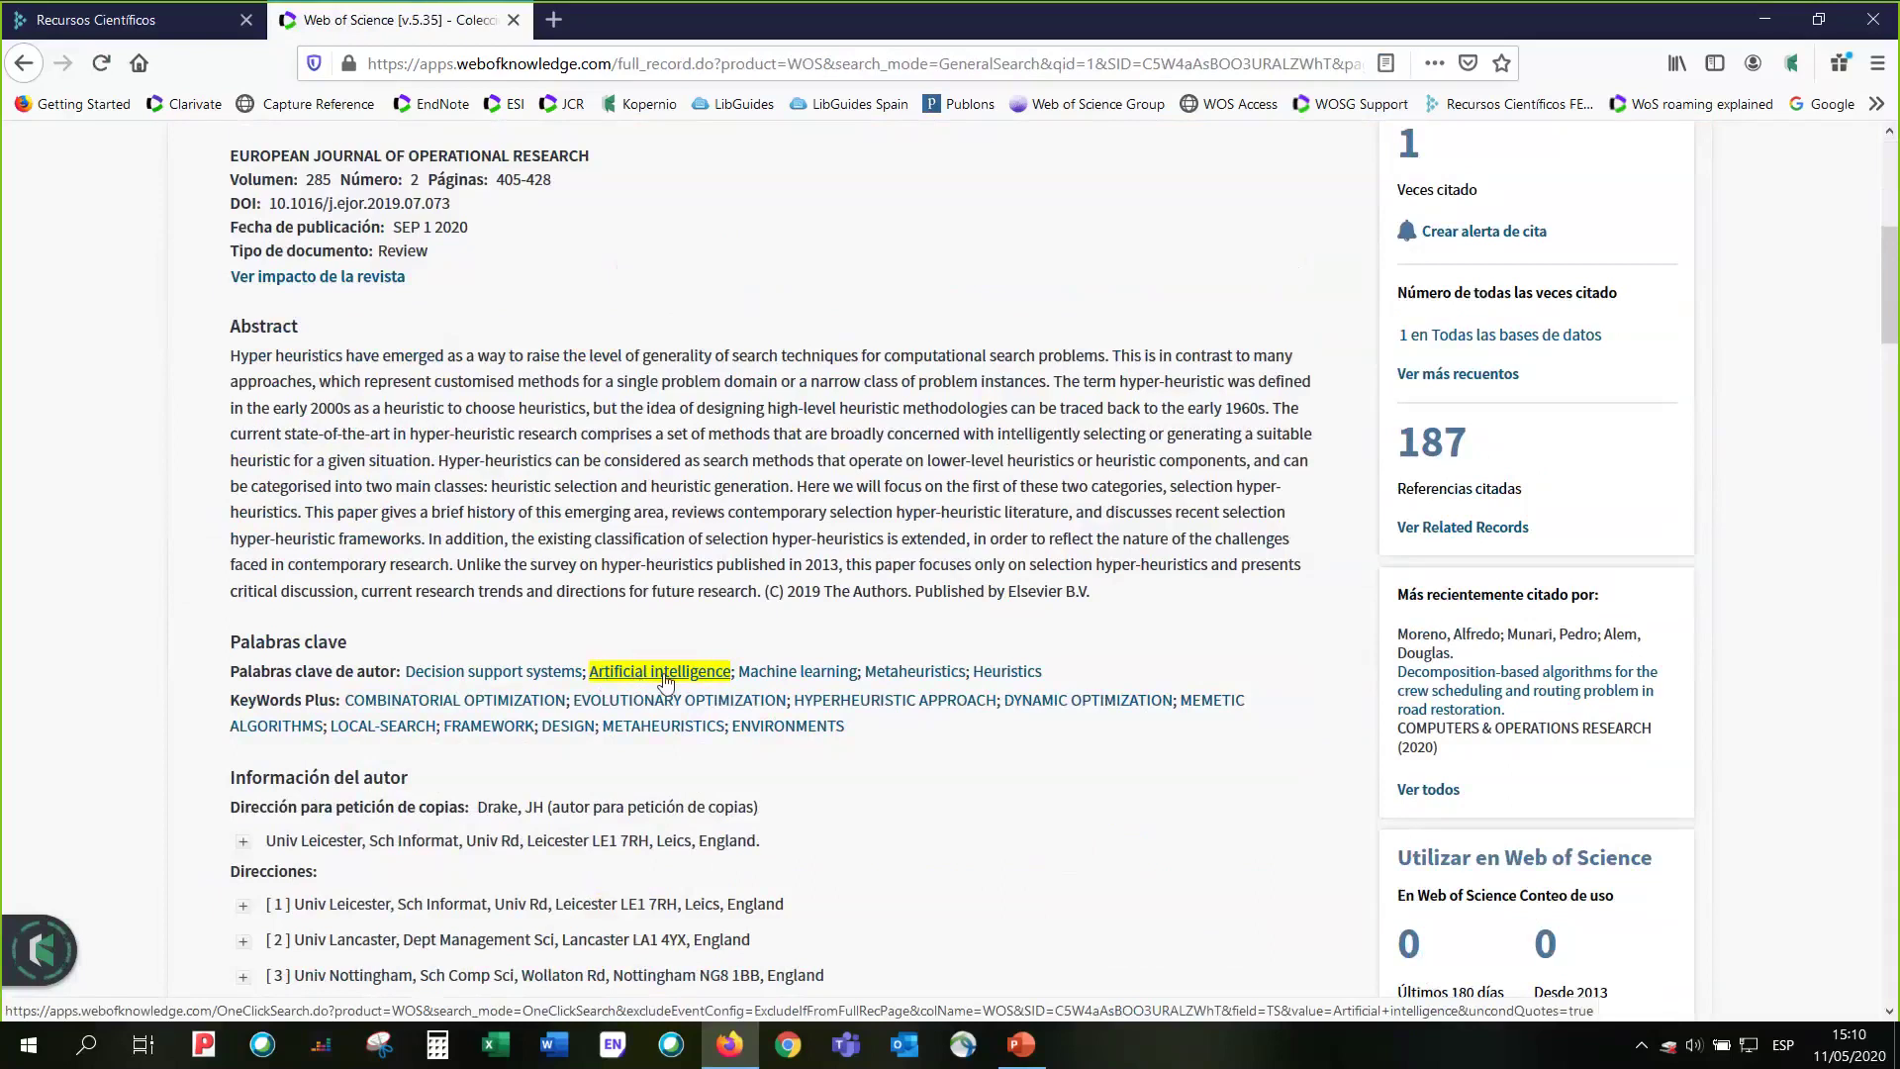
pyautogui.scroll(2, 505, 295)
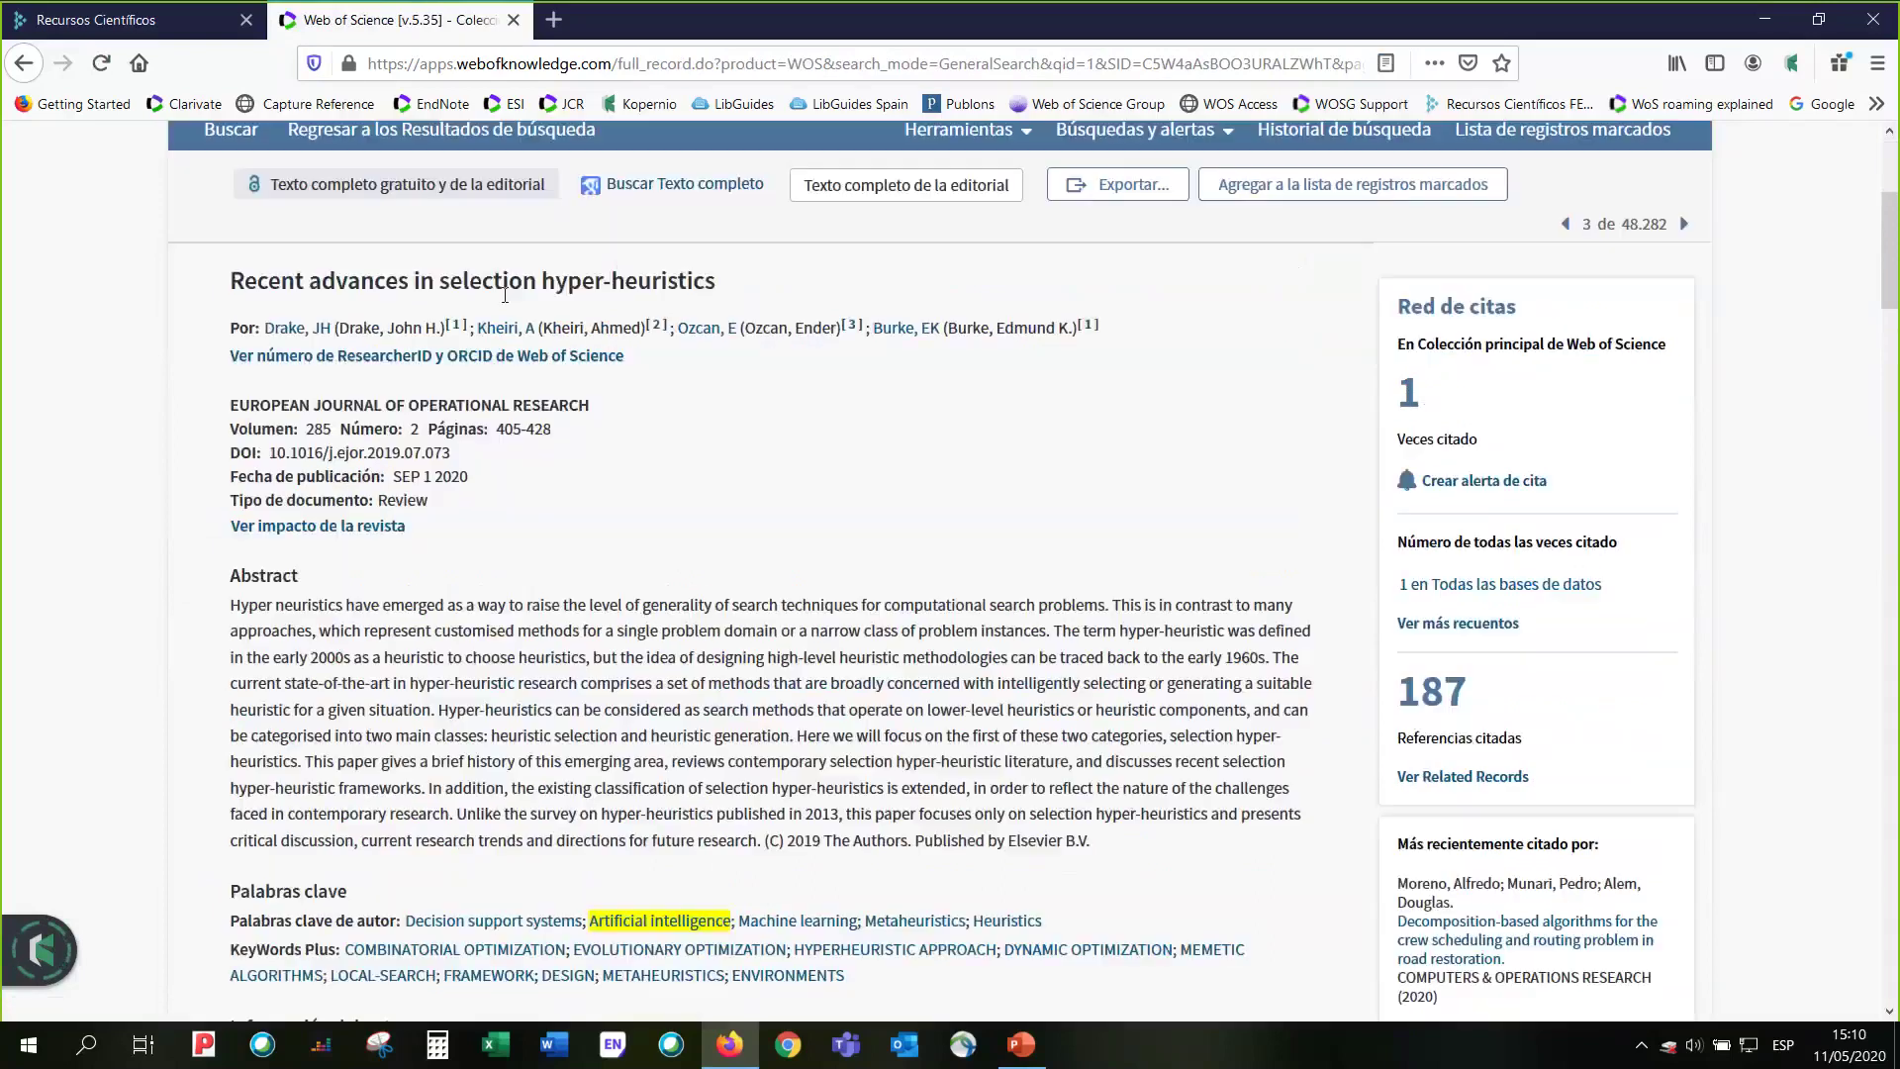
pyautogui.scroll(-2, 505, 295)
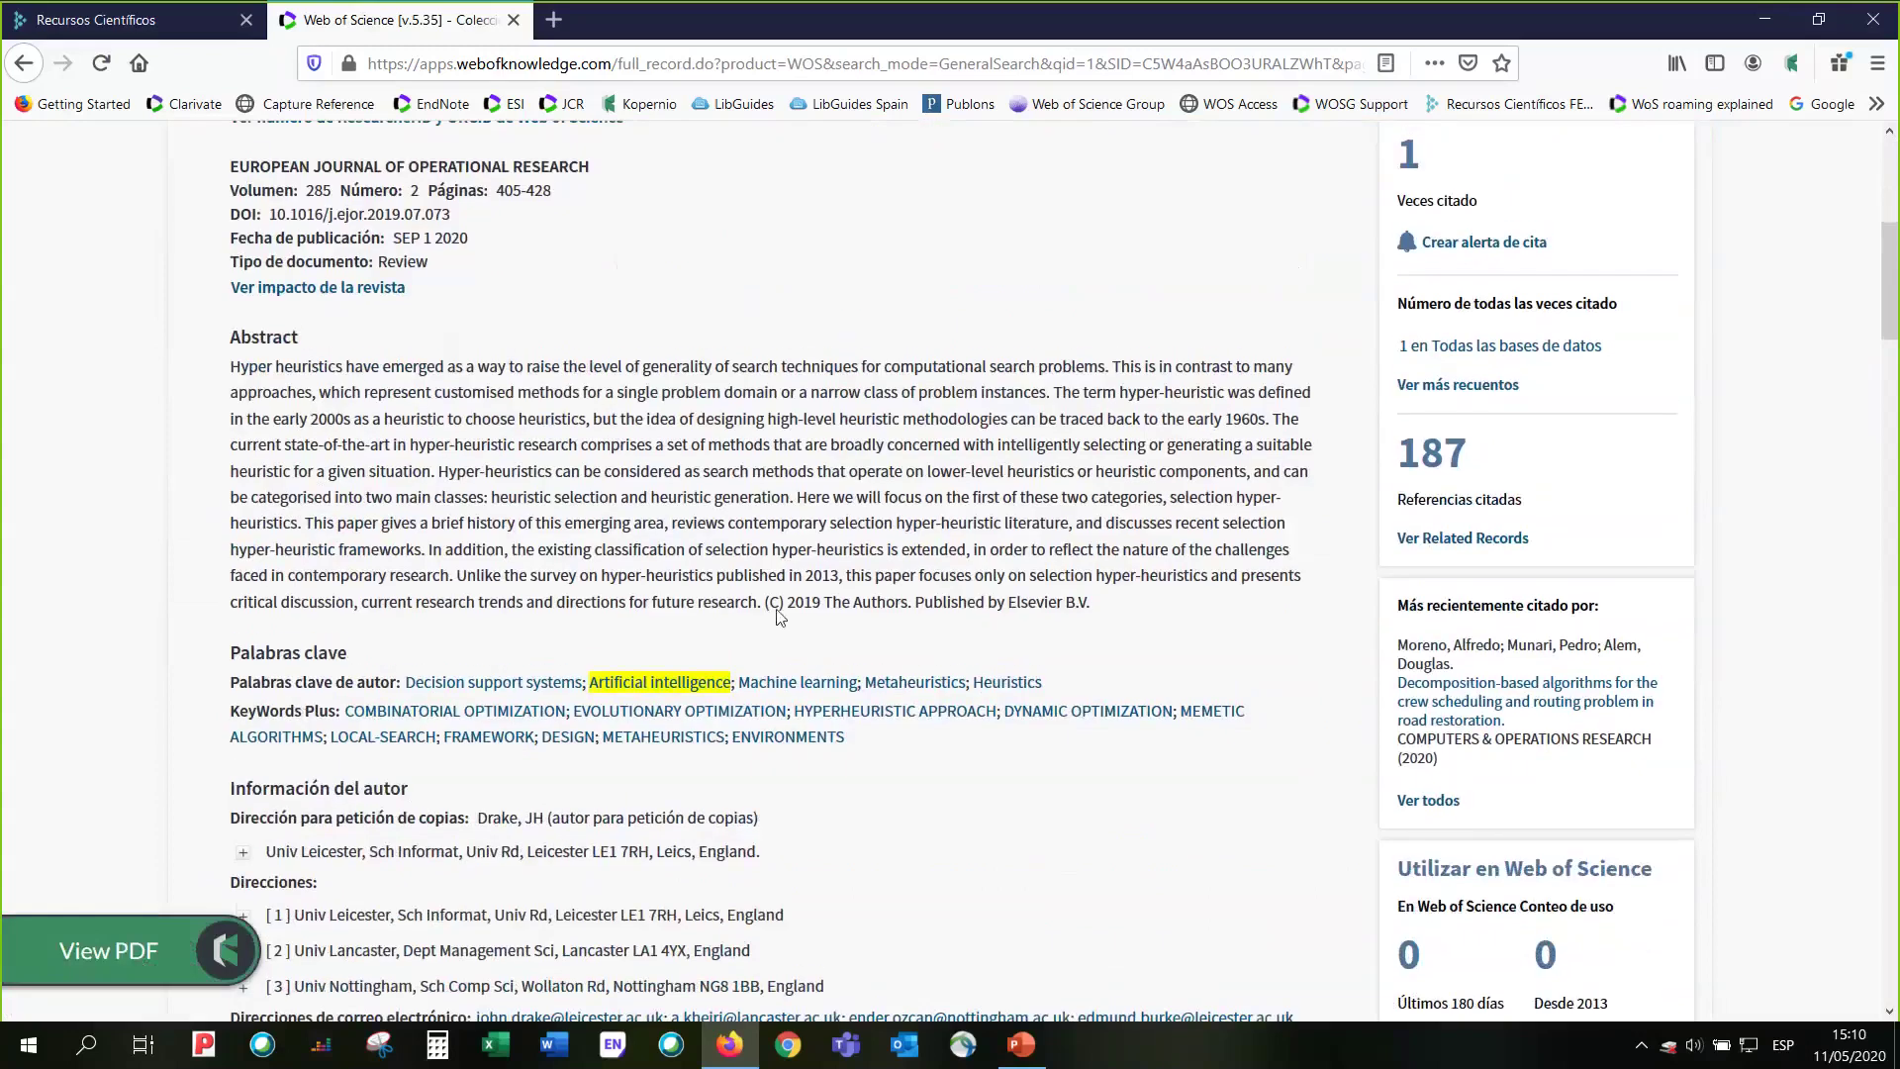
pyautogui.scroll(2, 779, 616)
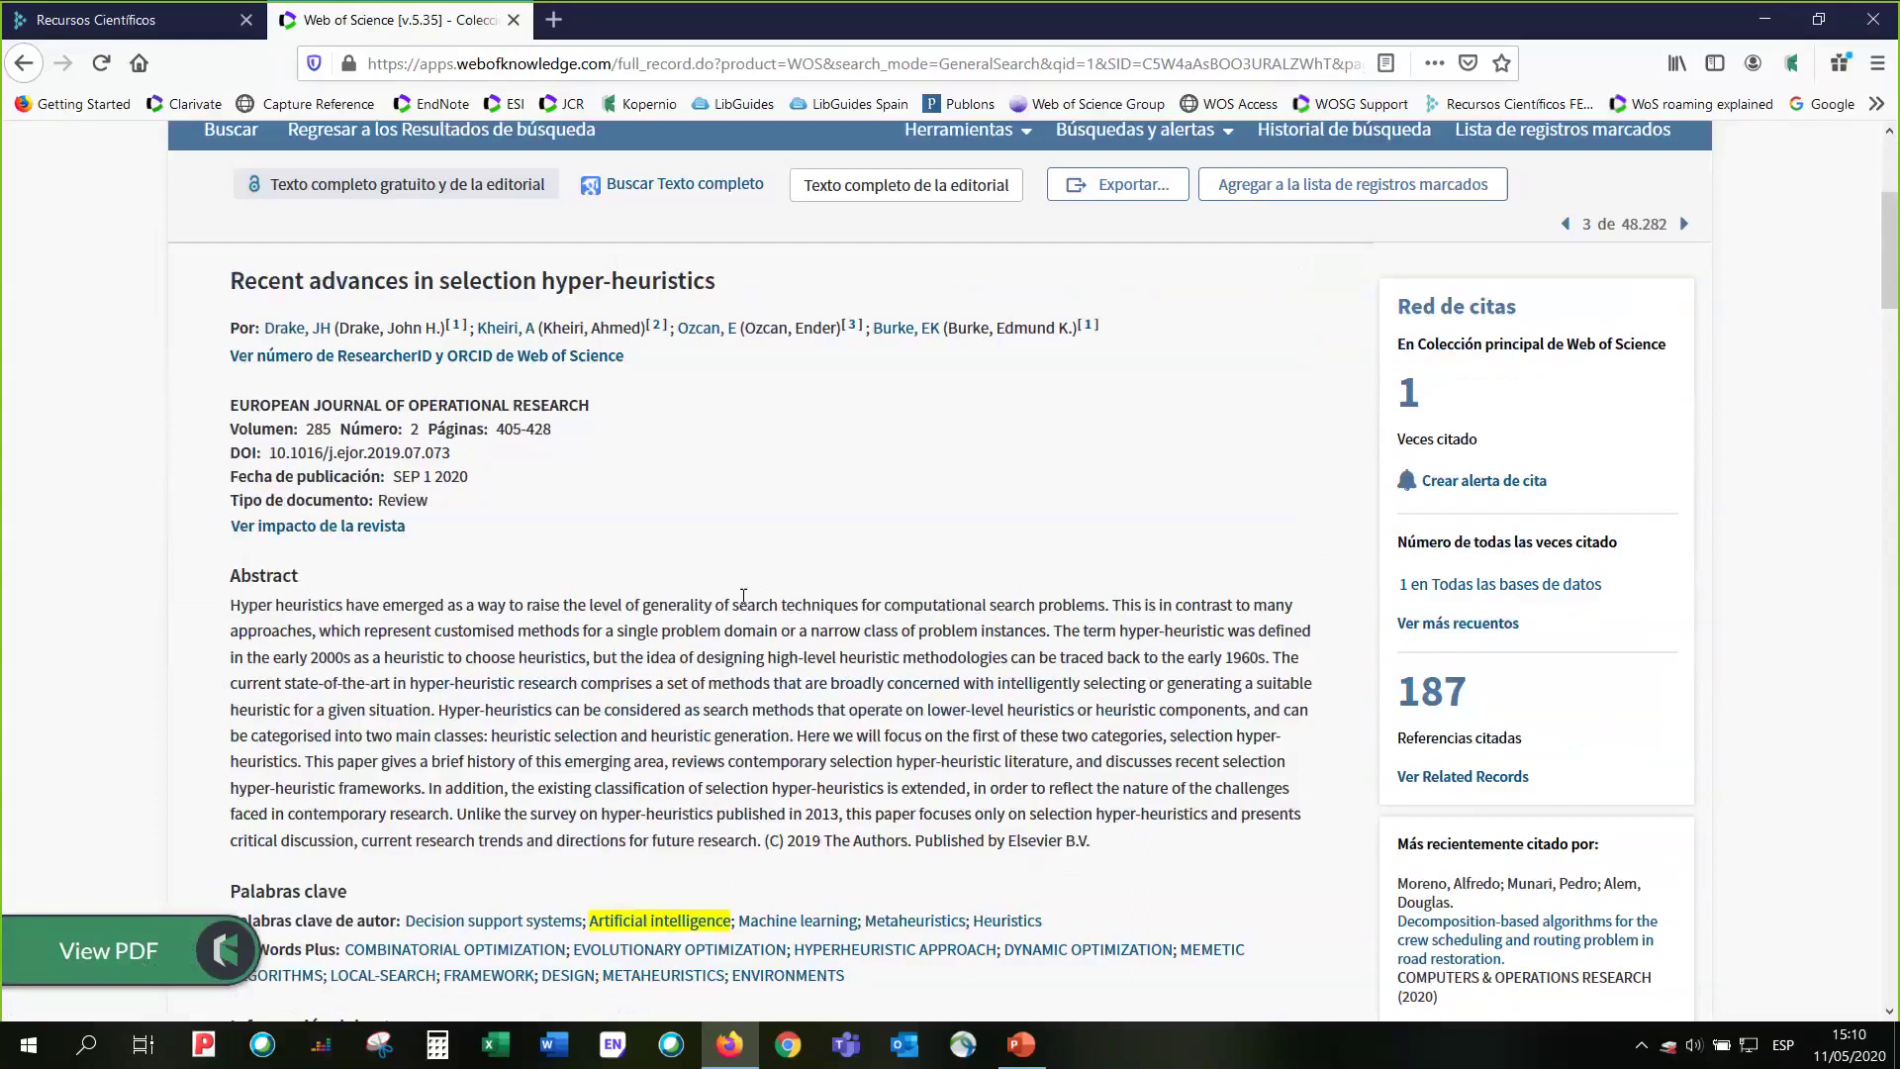
pyautogui.scroll(1, 410, 286)
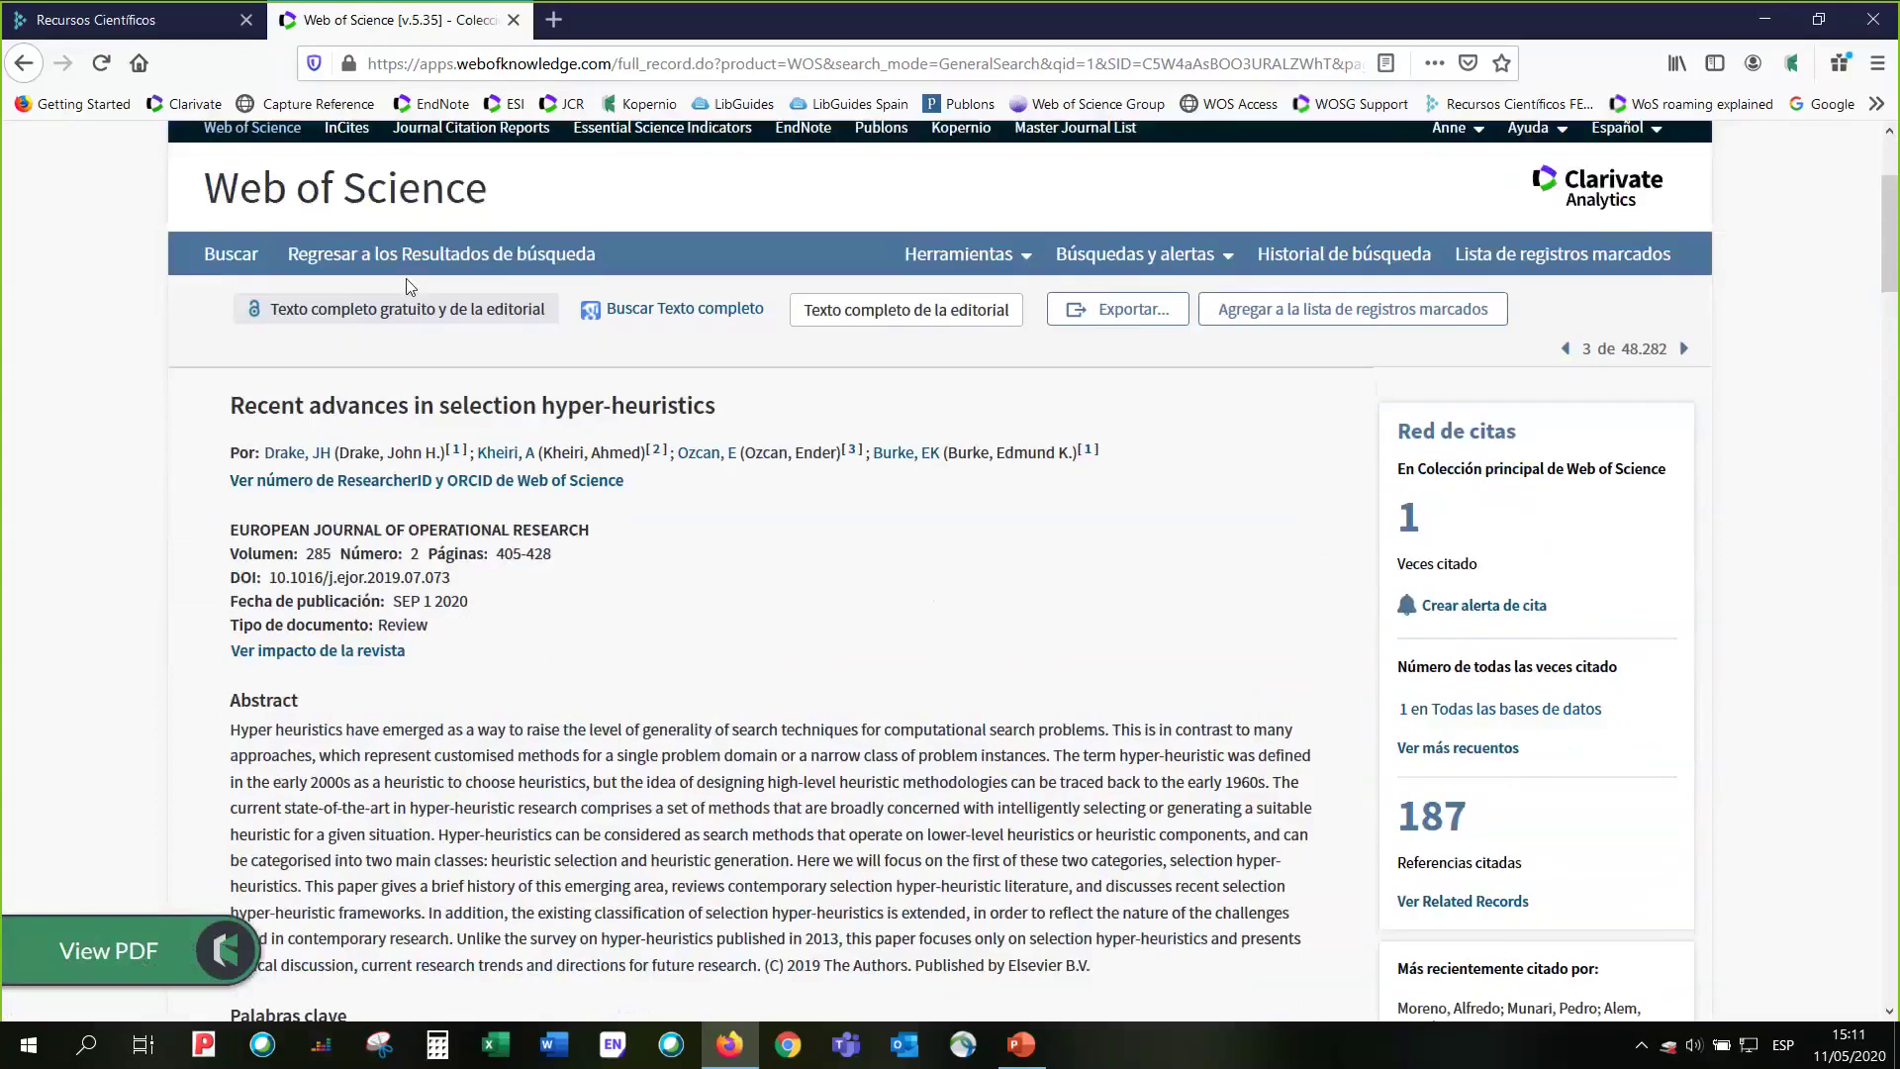
pyautogui.scroll(1, 409, 286)
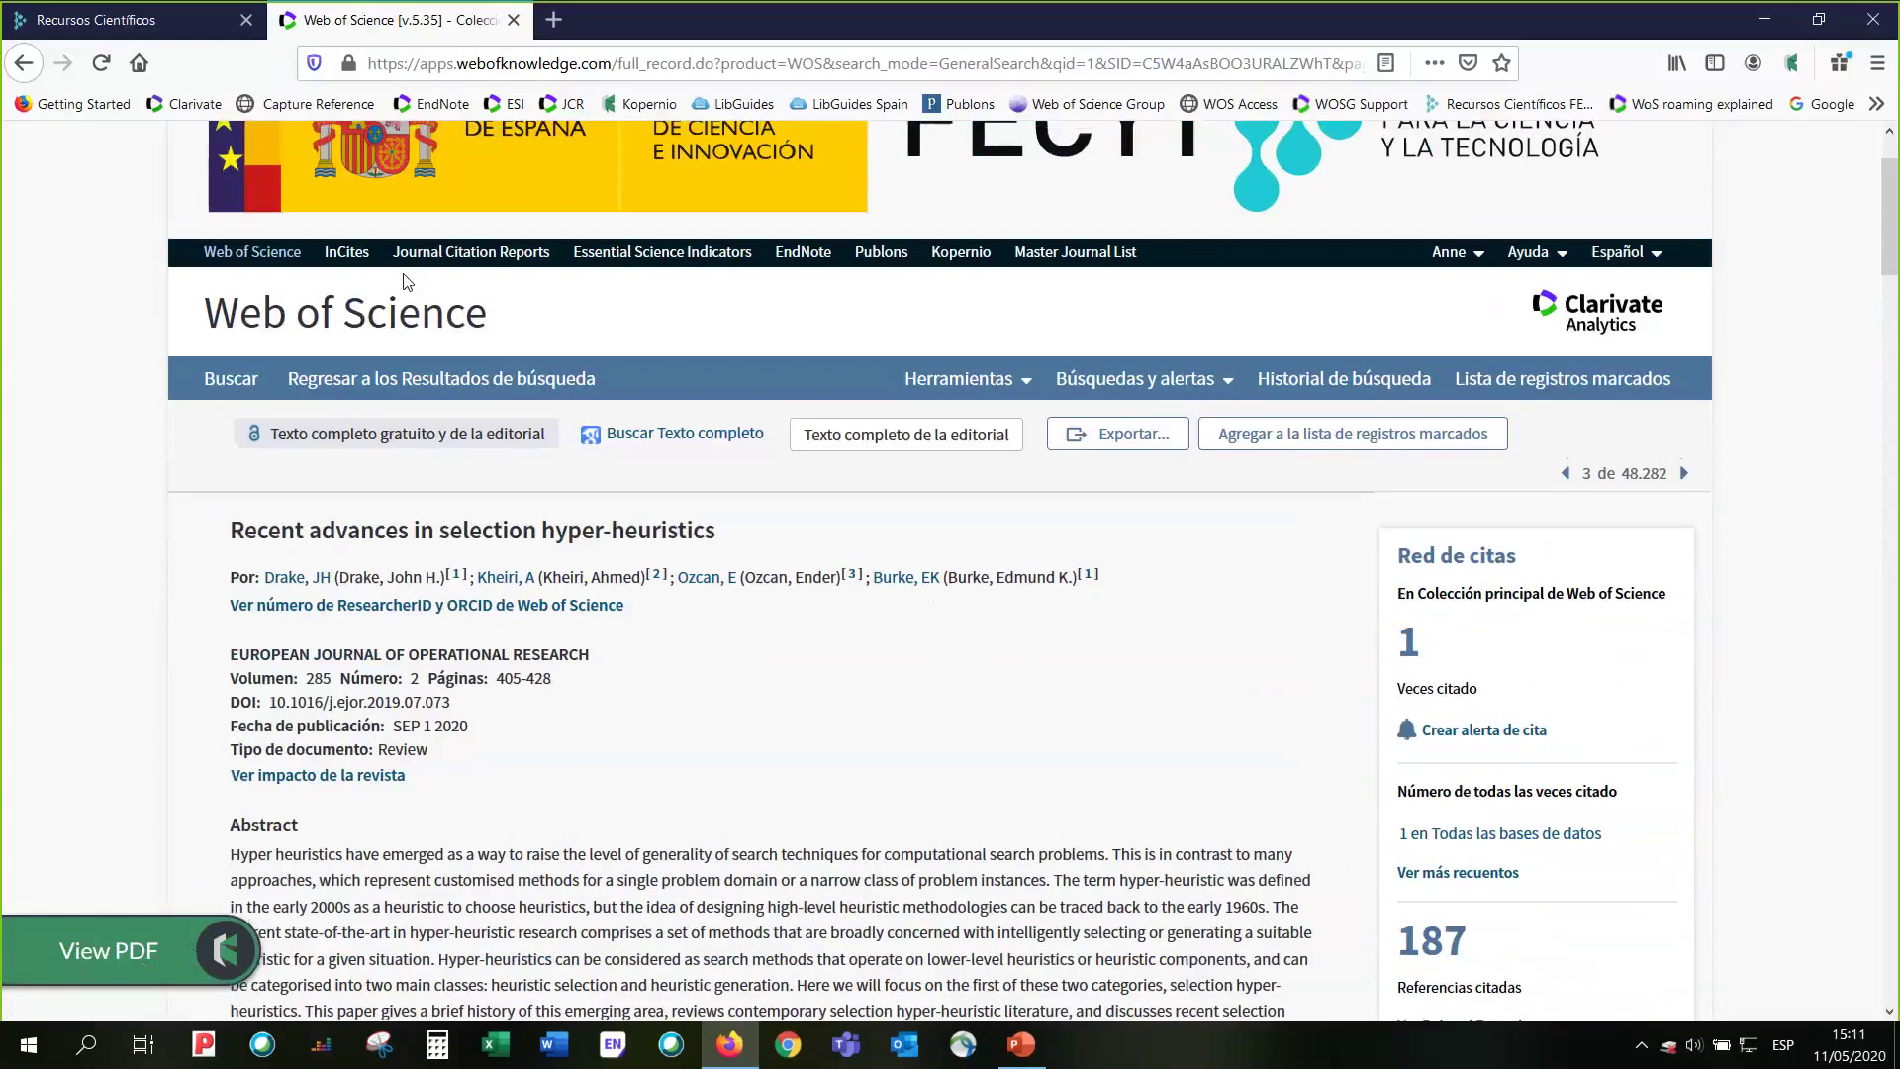
# - Return from the article record to the search results and reopen the basic search form
pyautogui.scroll(-1, 407, 283)
pyautogui.click(397, 280)
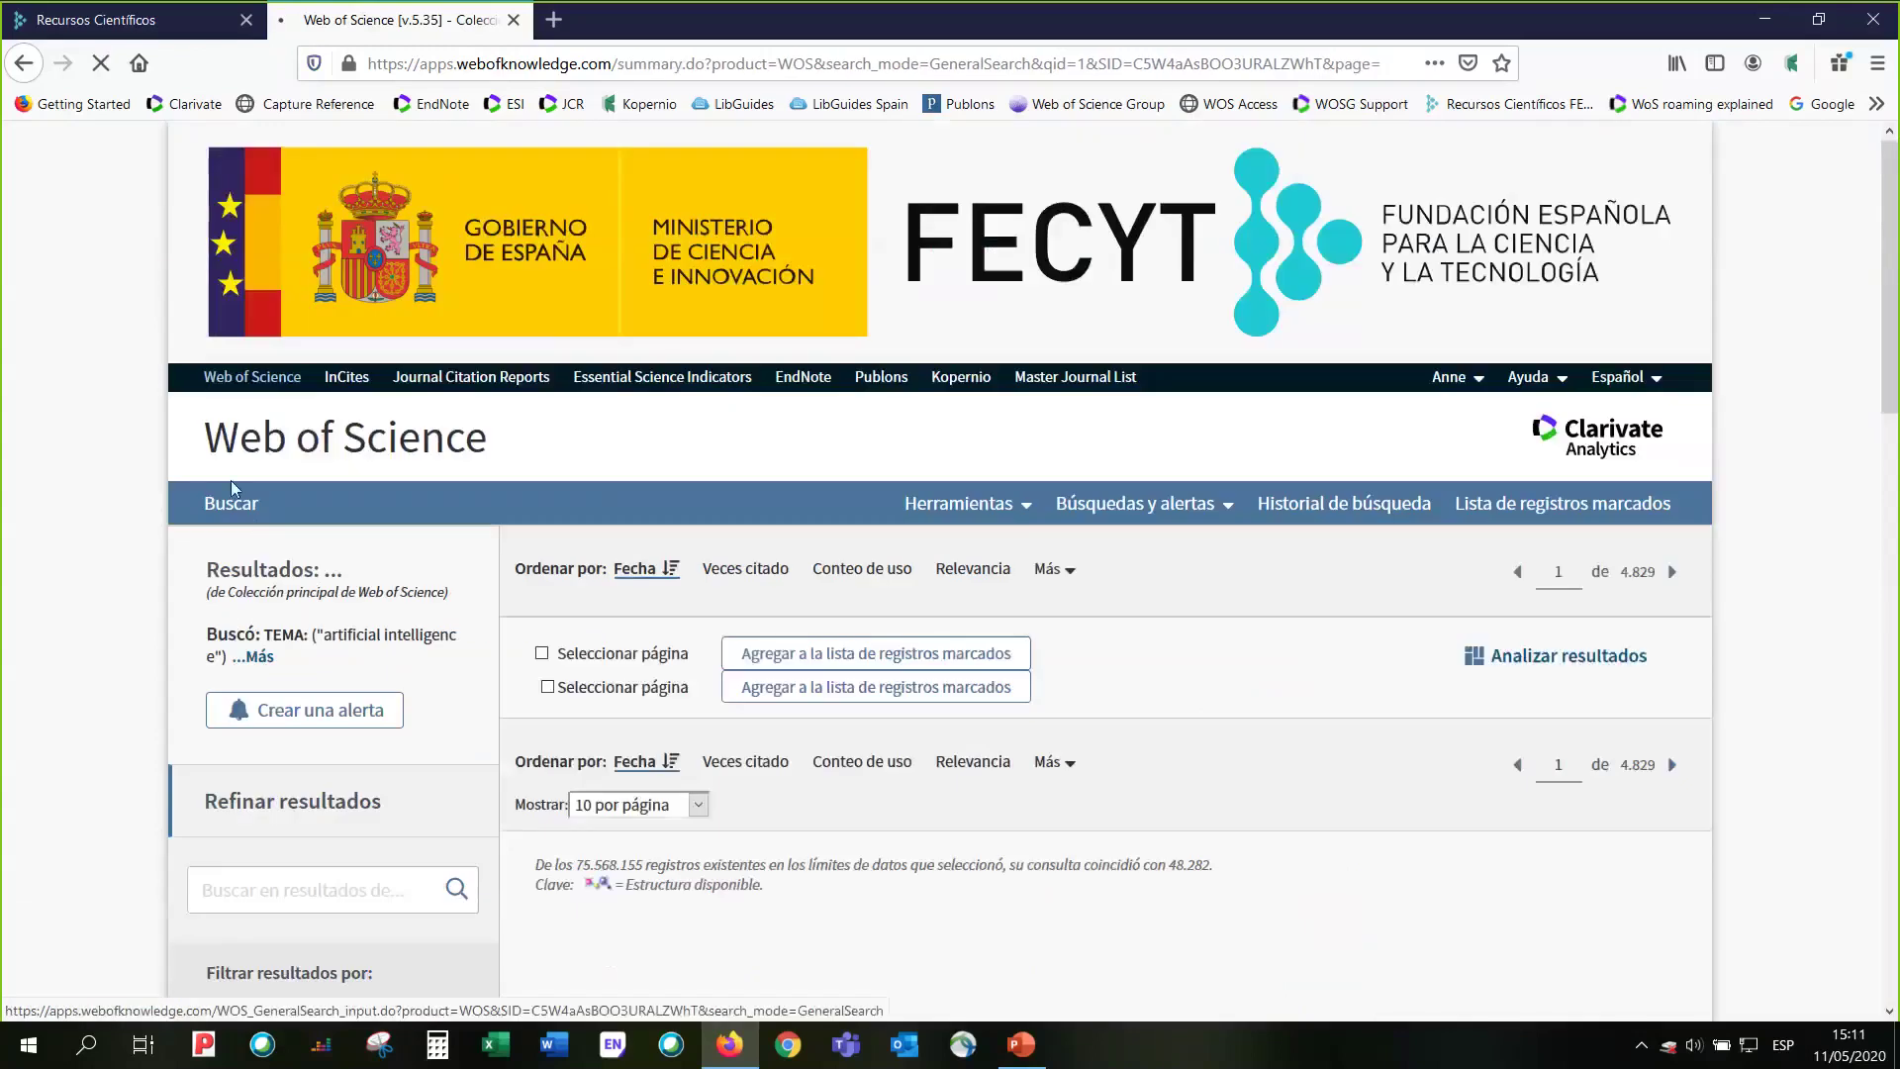
pyautogui.scroll(-1, 214, 351)
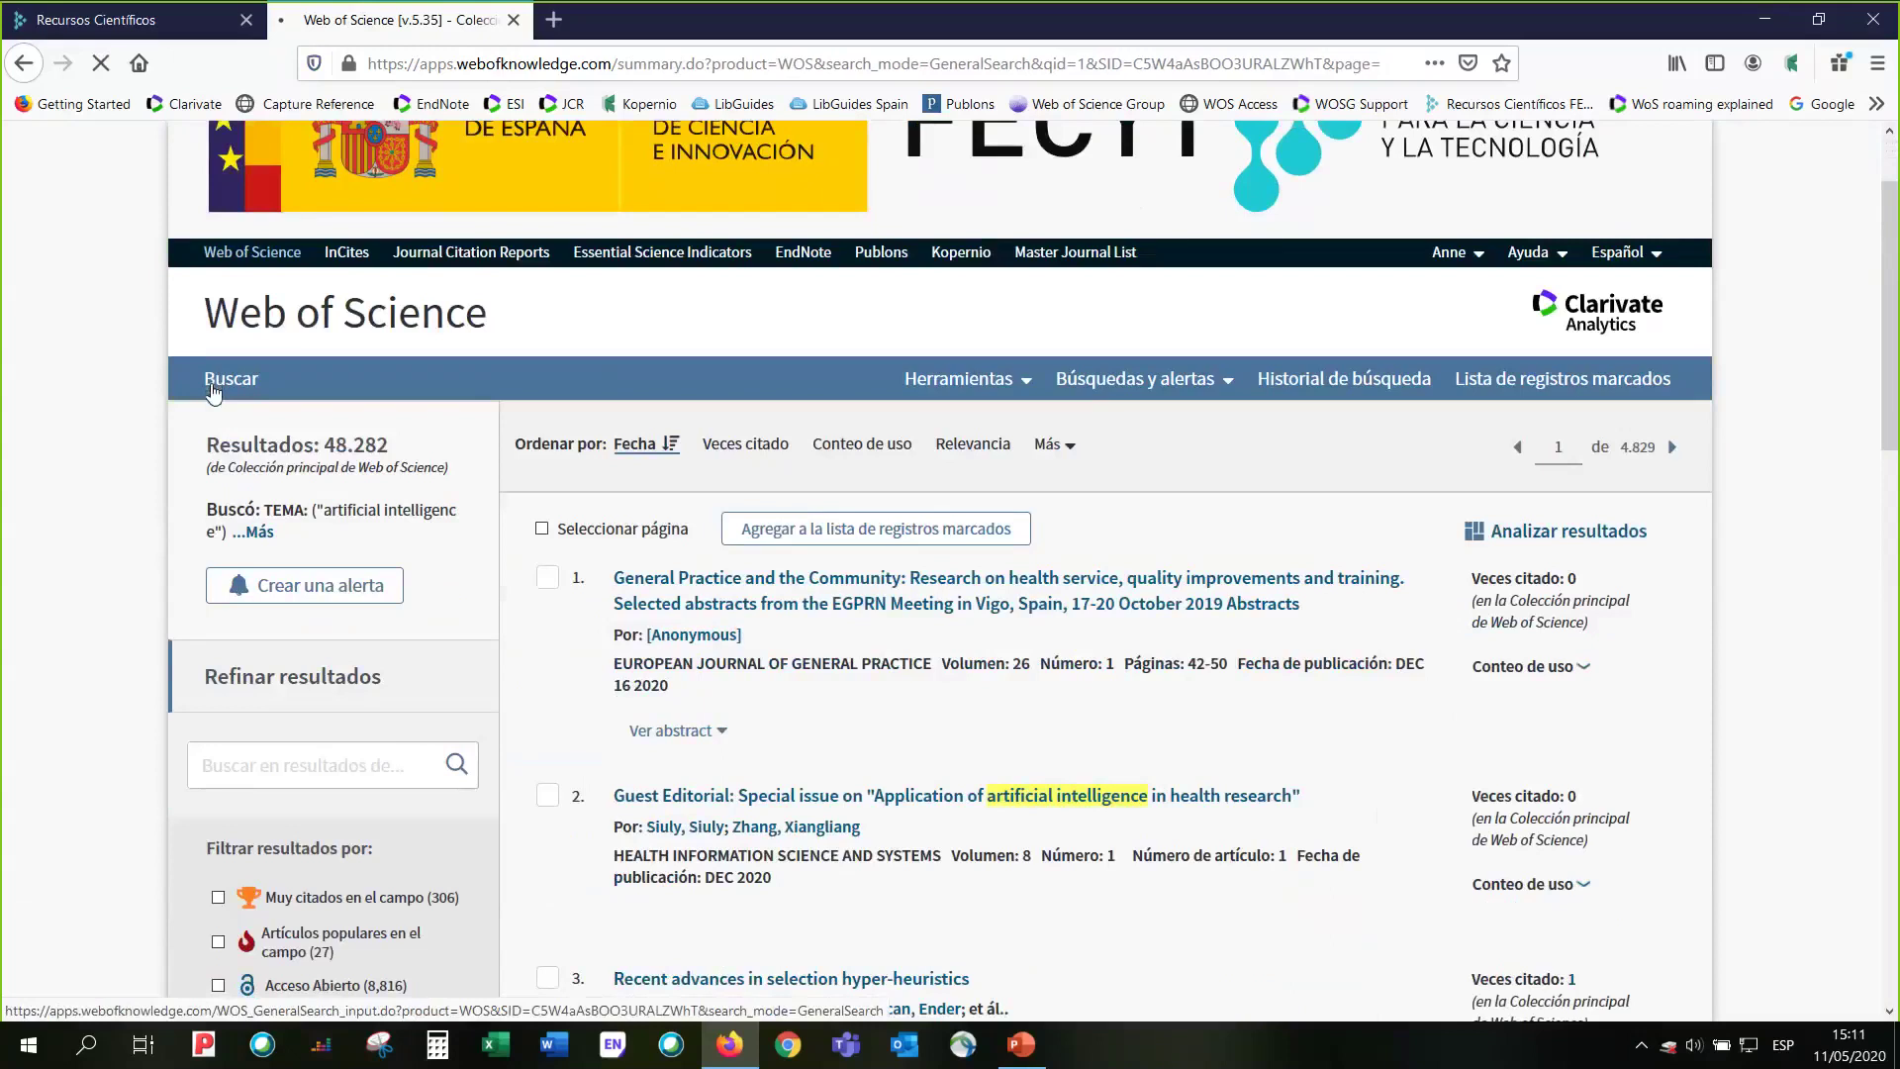
pyautogui.click(212, 392)
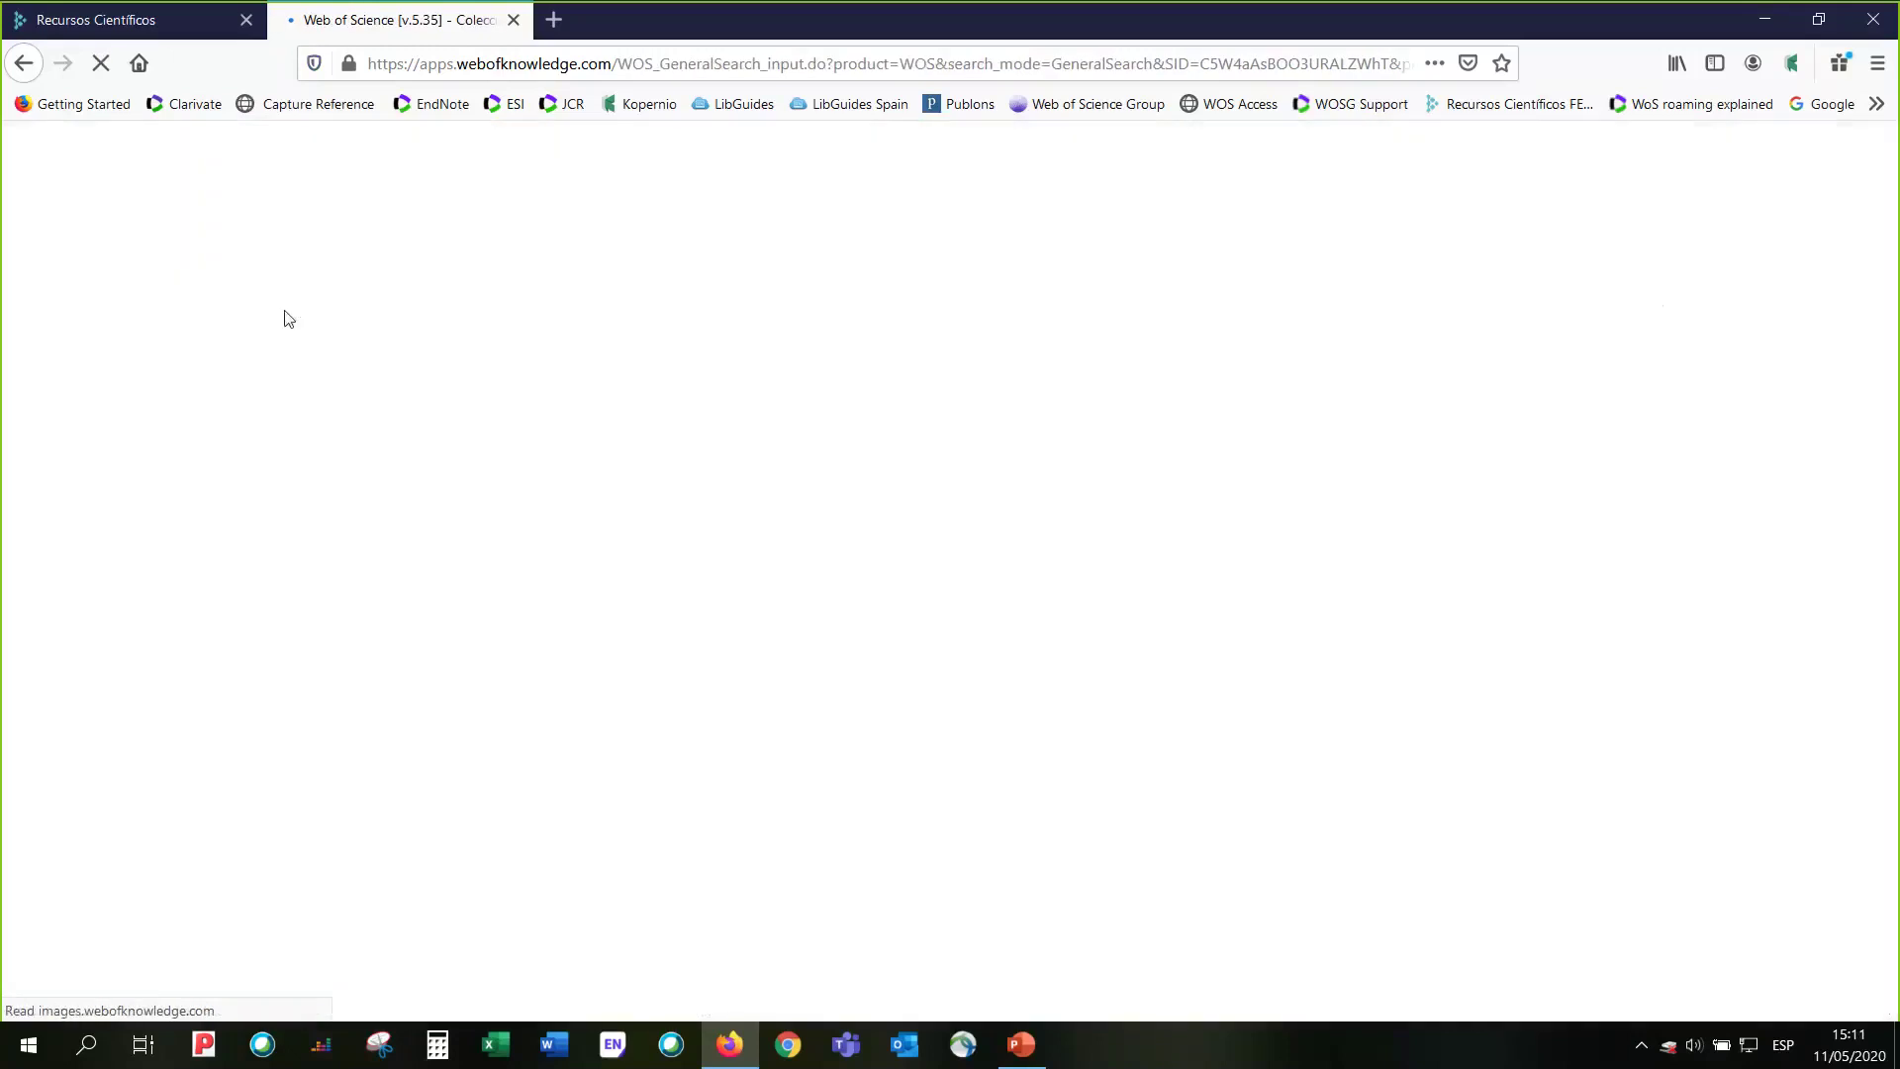
pyautogui.scroll(-1, 69, 545)
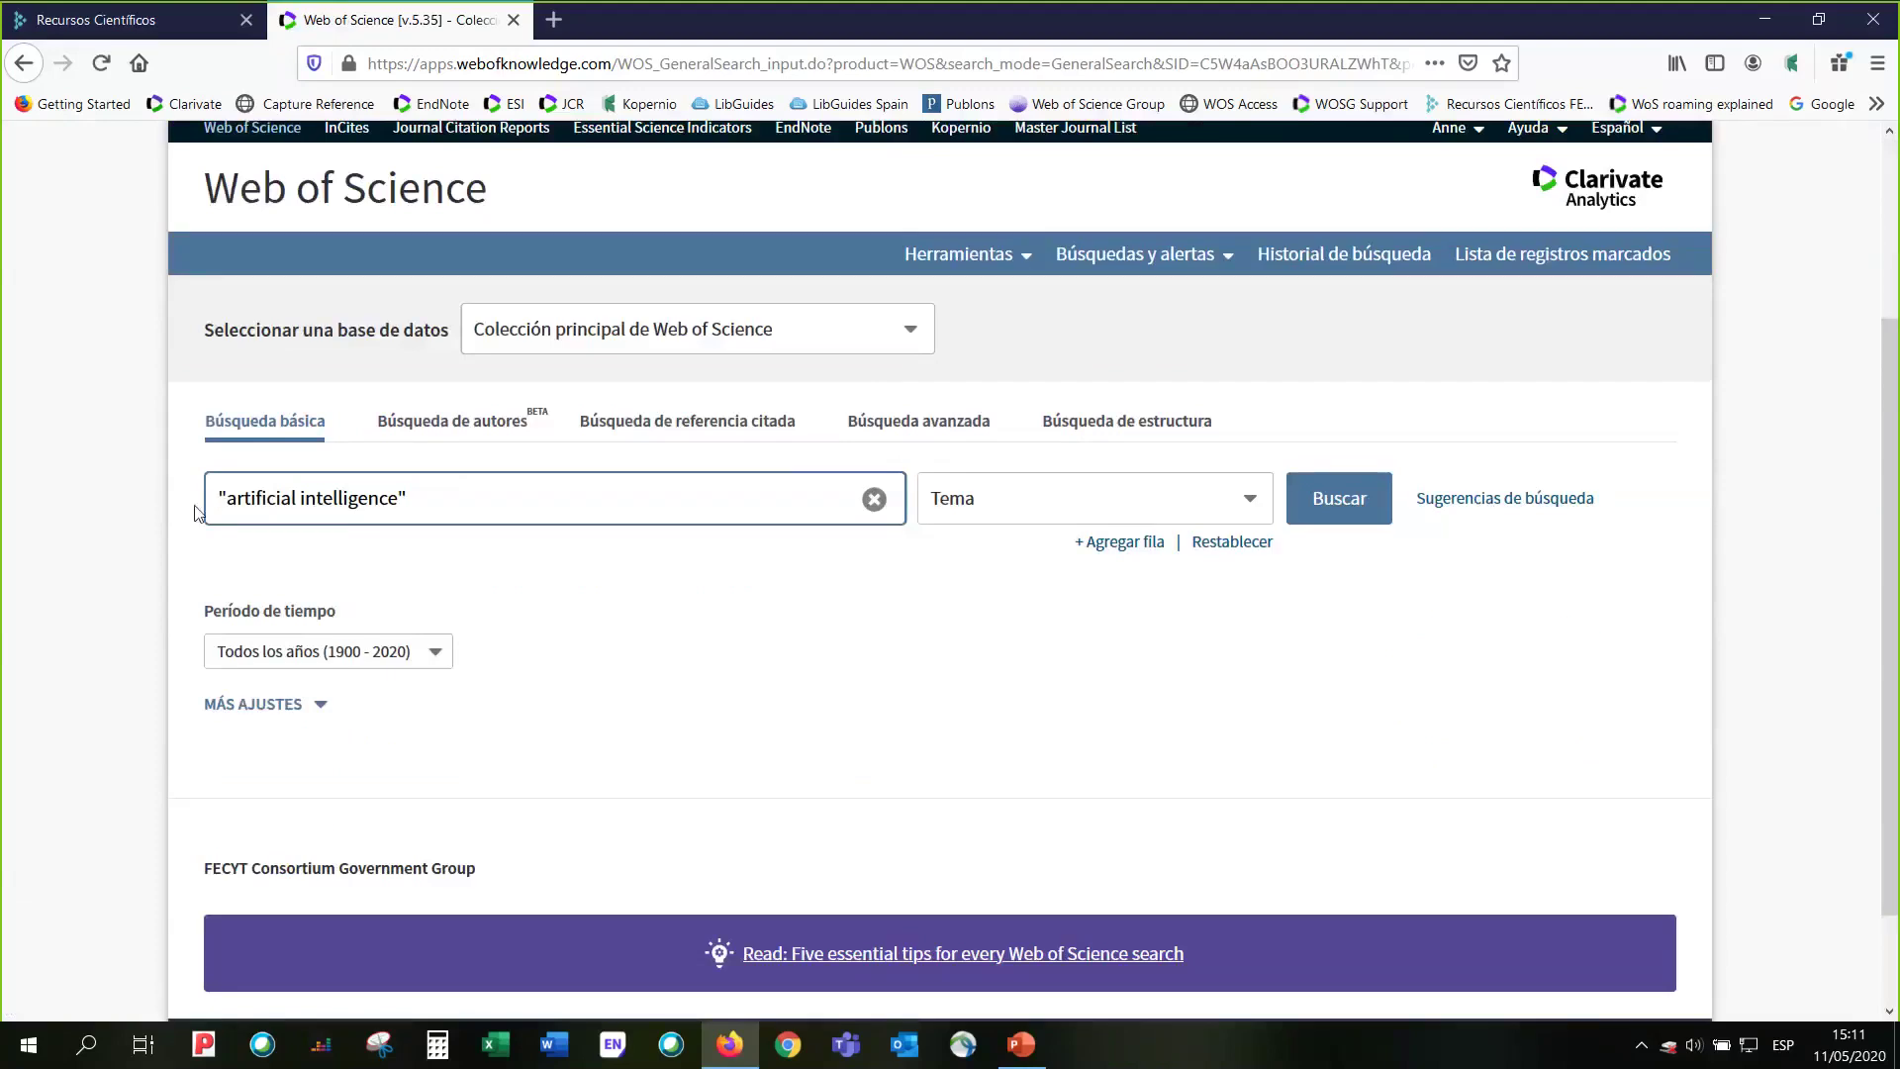
# - Replace the quoted phrase with the suggested query artificial NEAR/5 intelligence
pyautogui.click(227, 507)
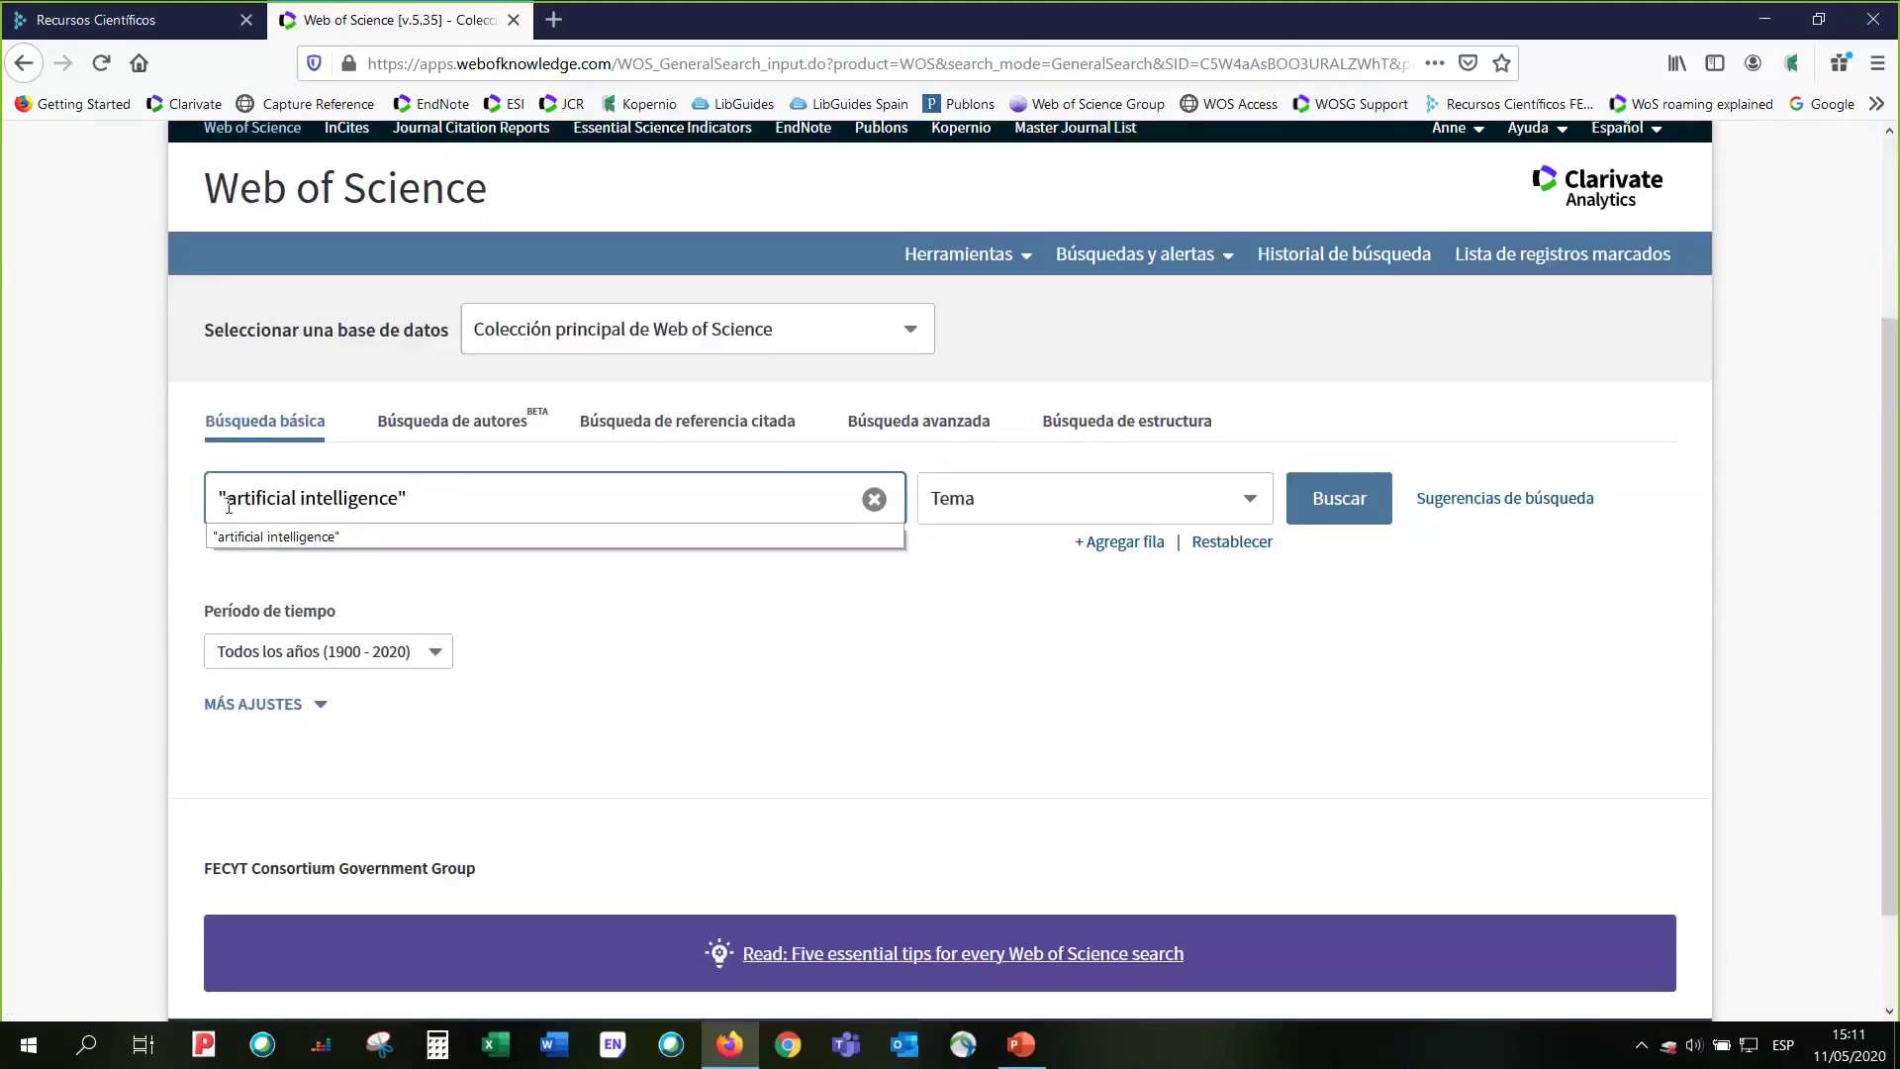
pyautogui.press('BackSpace')
pyautogui.click(420, 506)
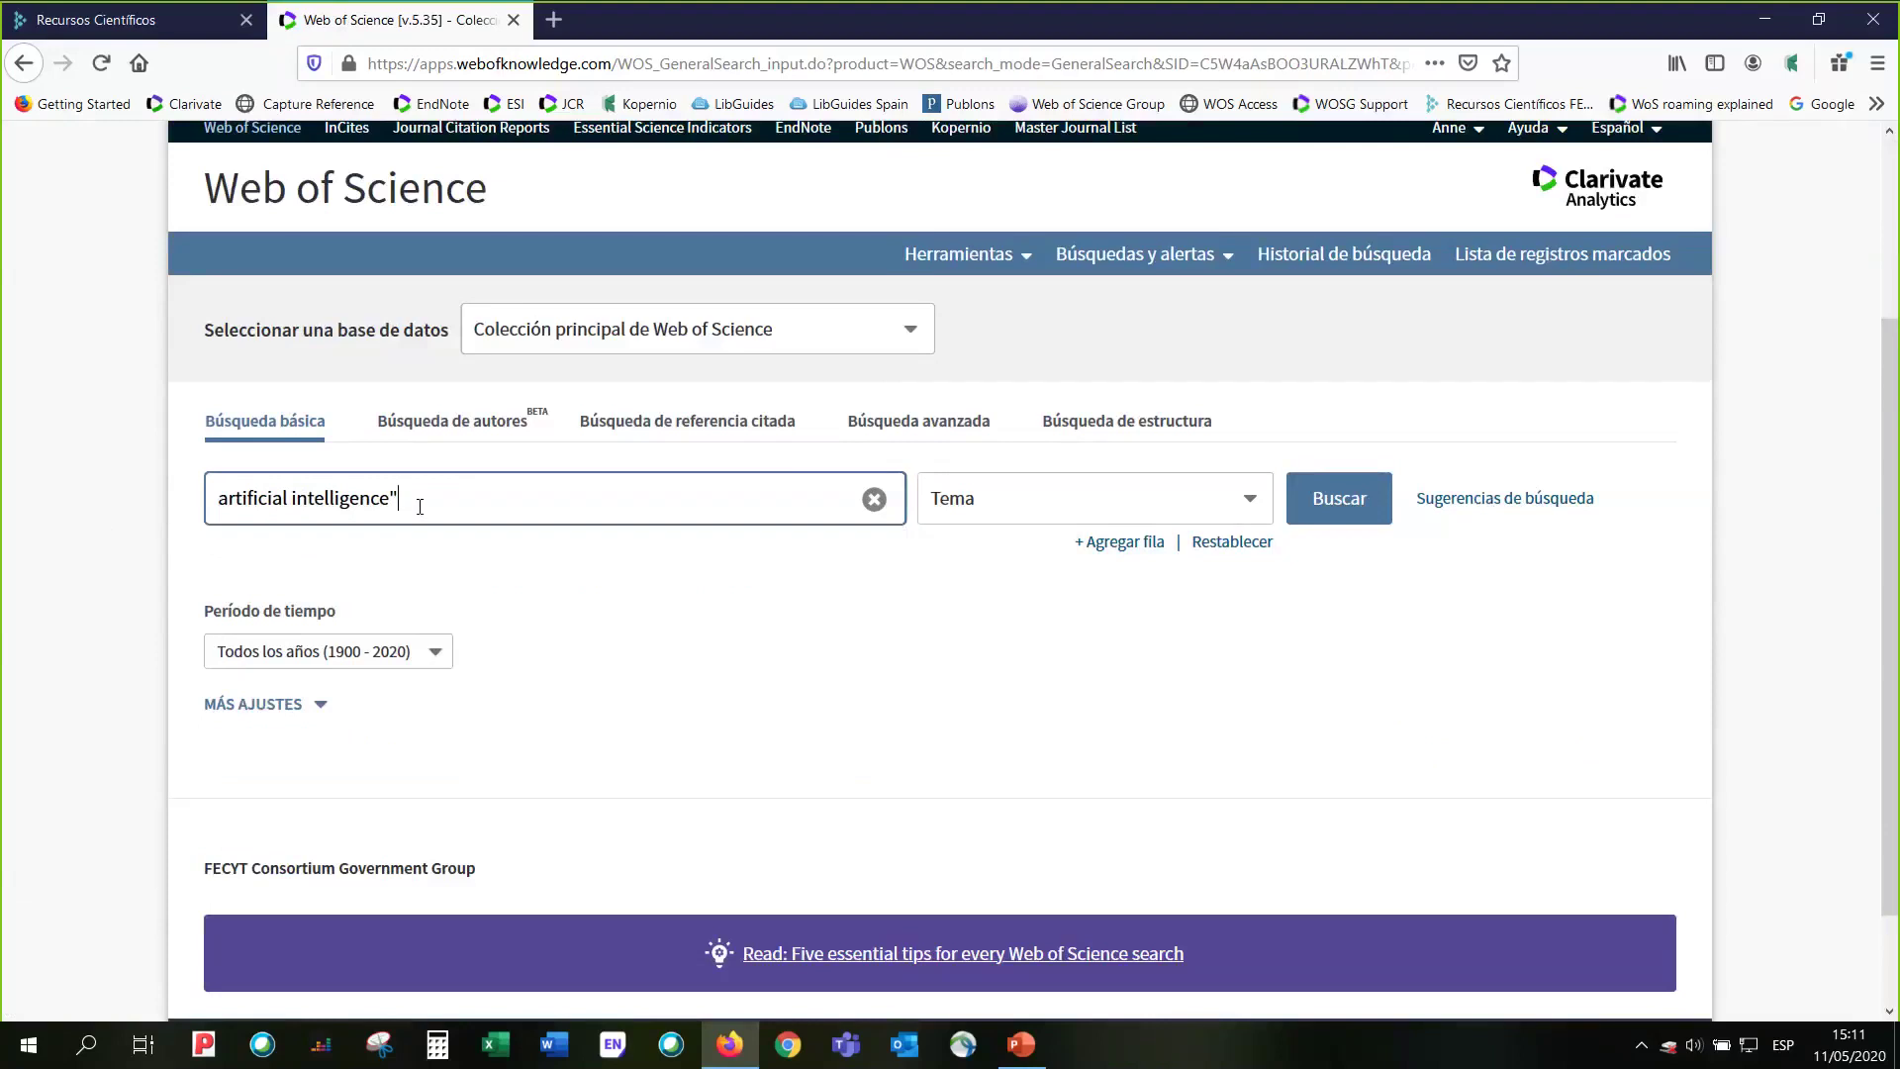
pyautogui.press('BackSpace')
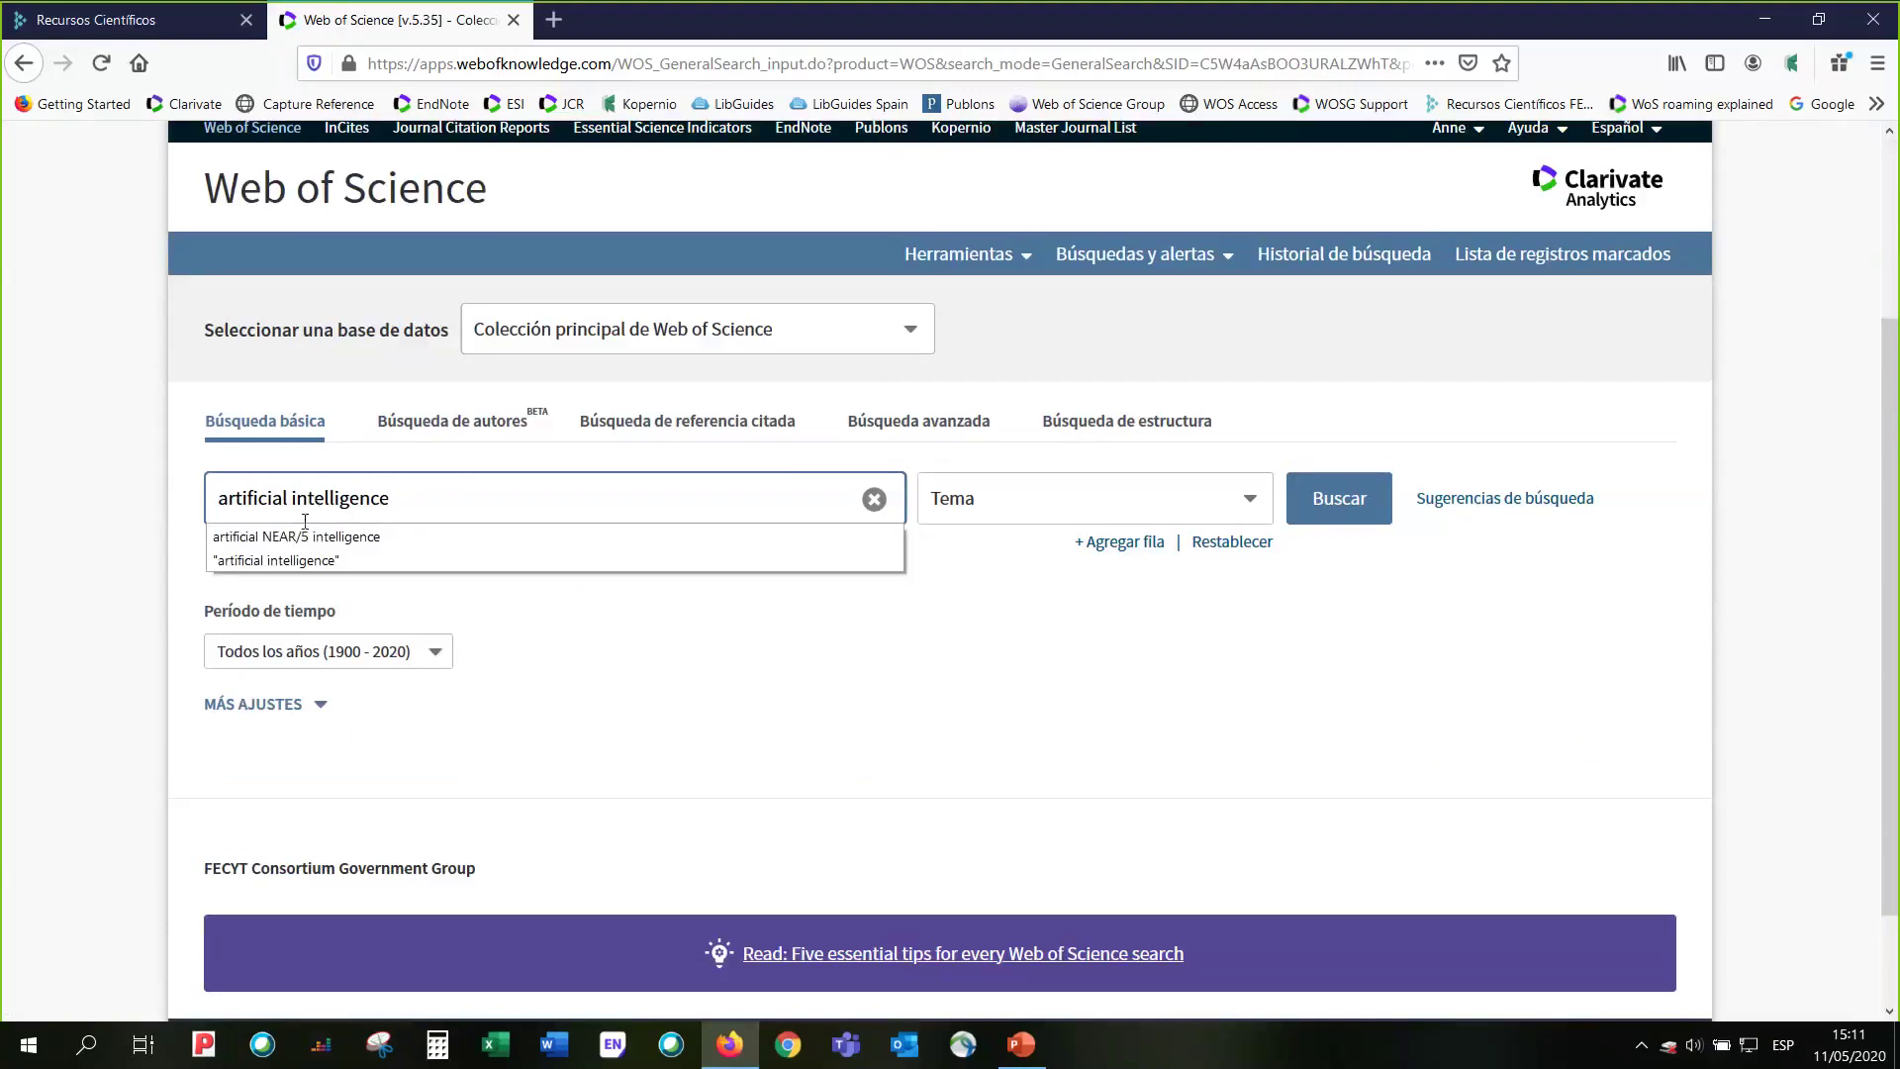
pyautogui.click(303, 539)
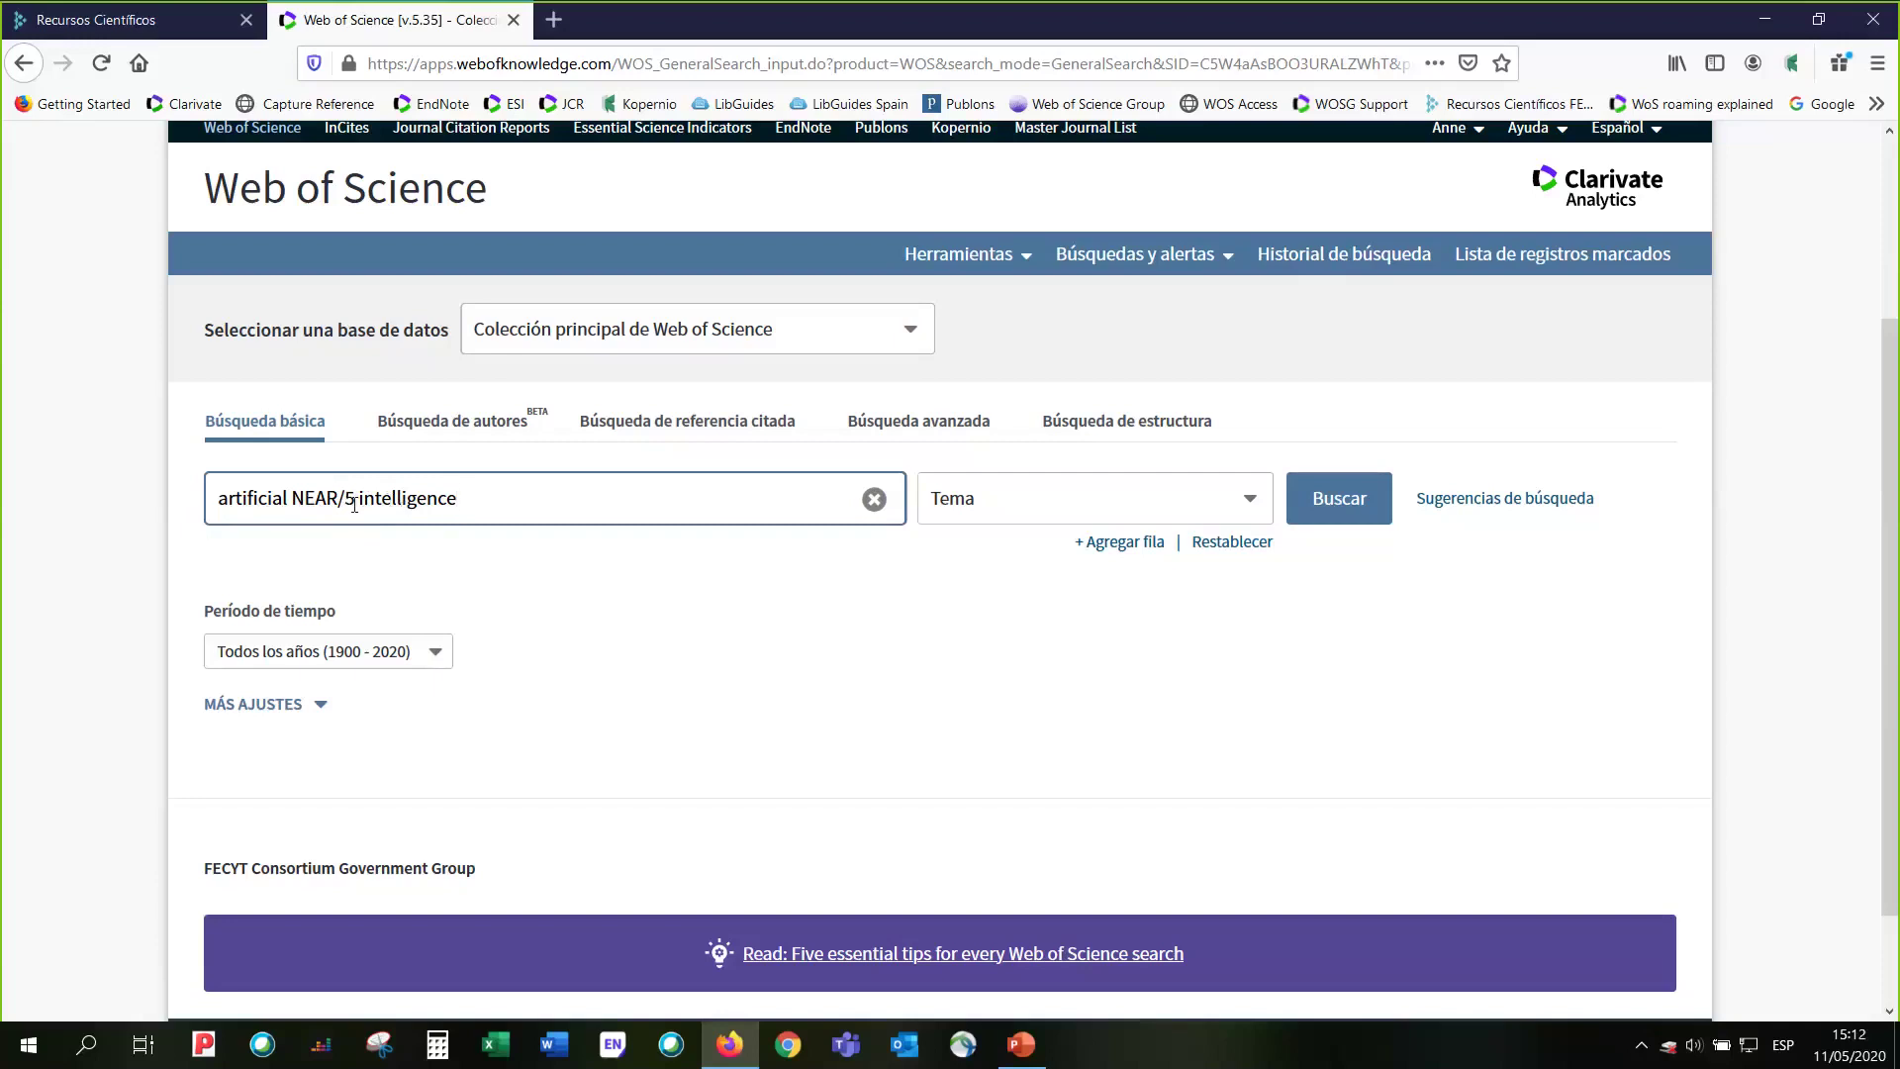
# - Try the NEAR operator without its distance of 5, and restore the query artificial NEAR/5 intelligence
pyautogui.press('BackSpace')
pyautogui.press('BackSpace')
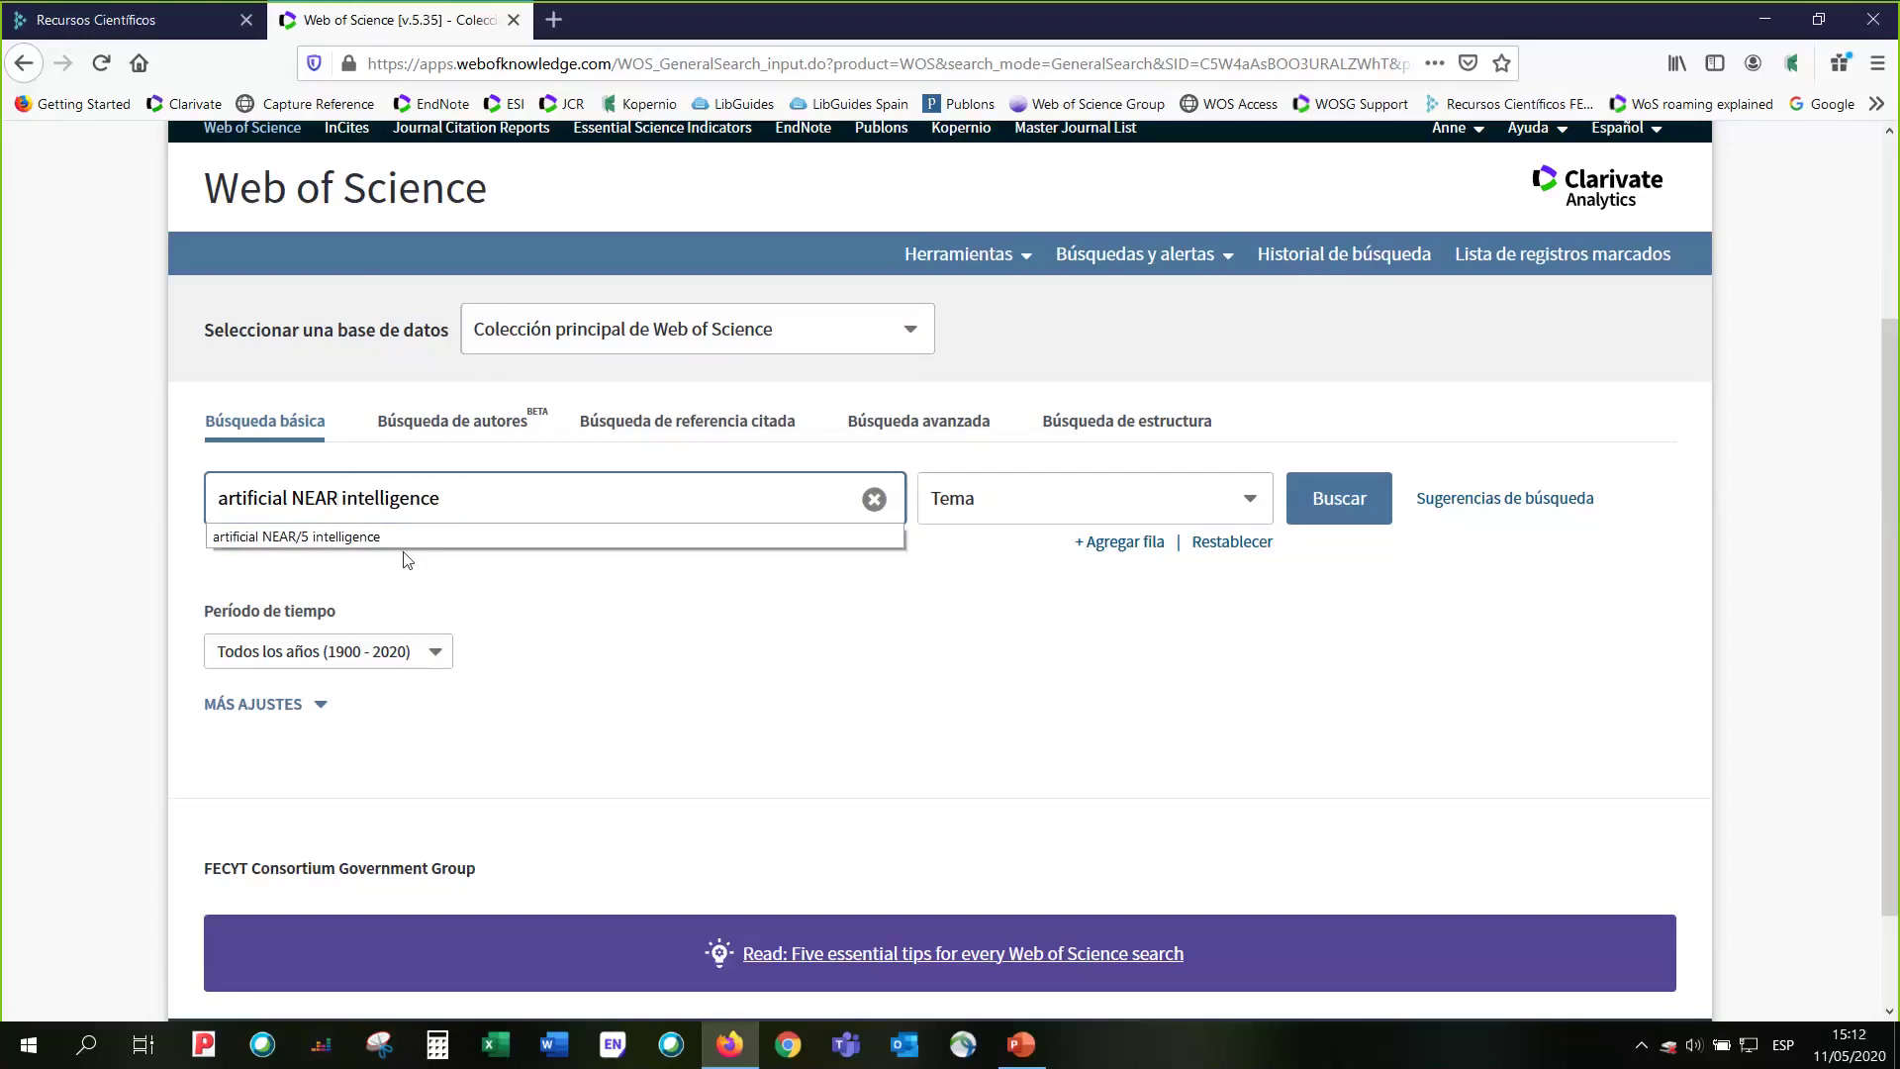
pyautogui.click(371, 542)
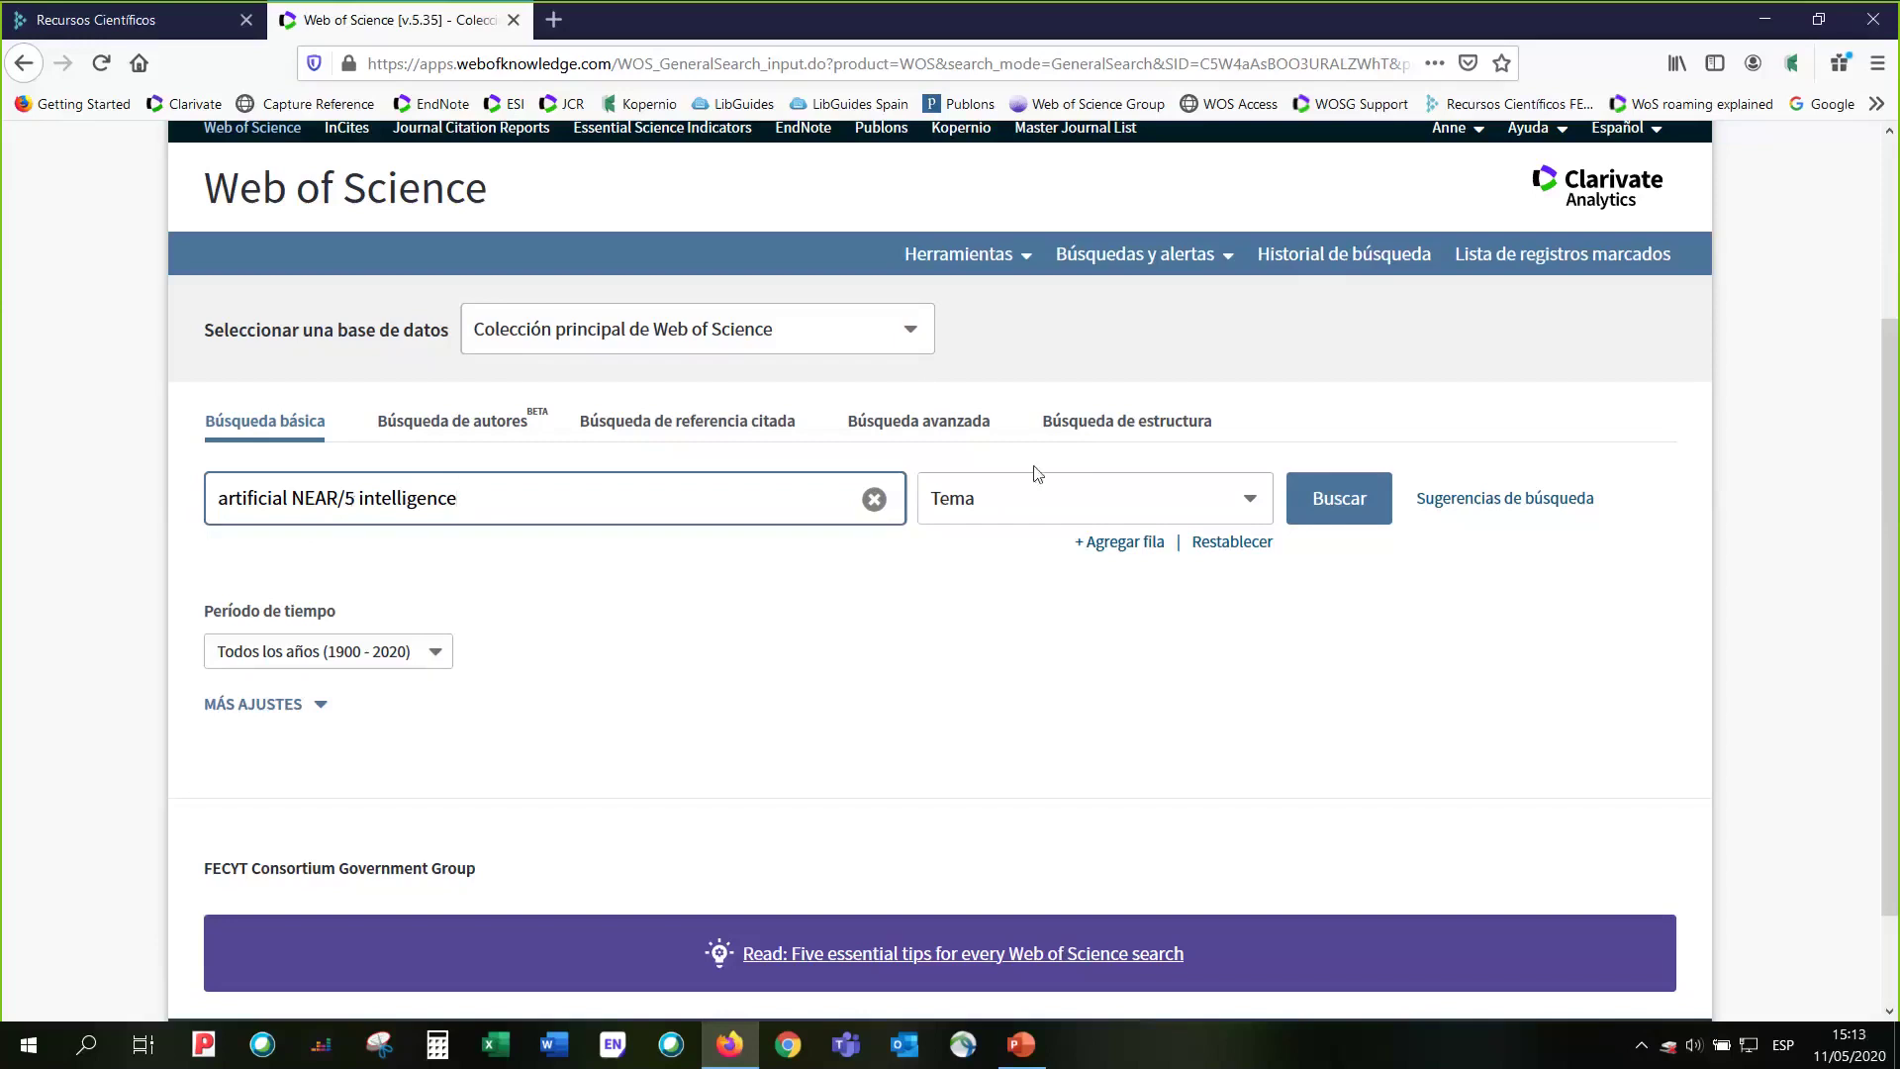
# - Run the topic search for artificial NEAR/5 intelligence and view its results
pyautogui.click(1330, 501)
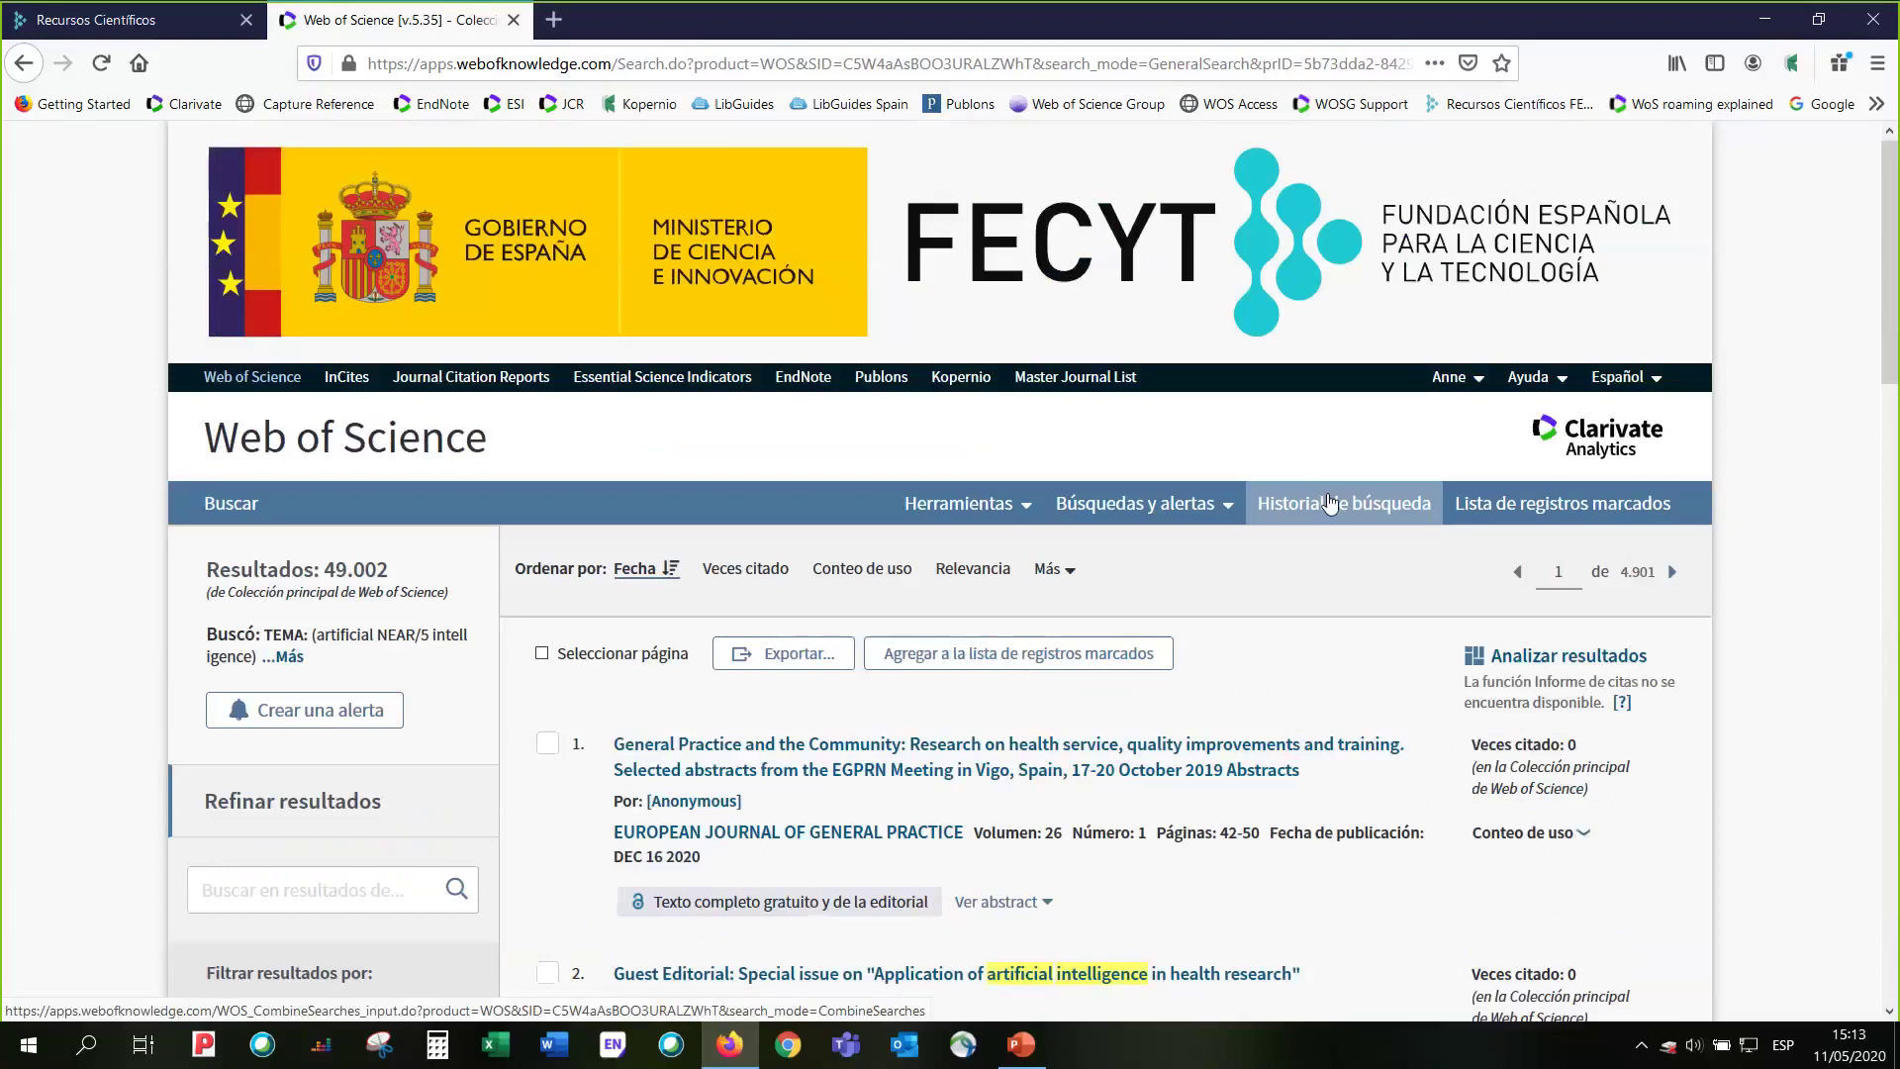
pyautogui.scroll(-1, 99, 485)
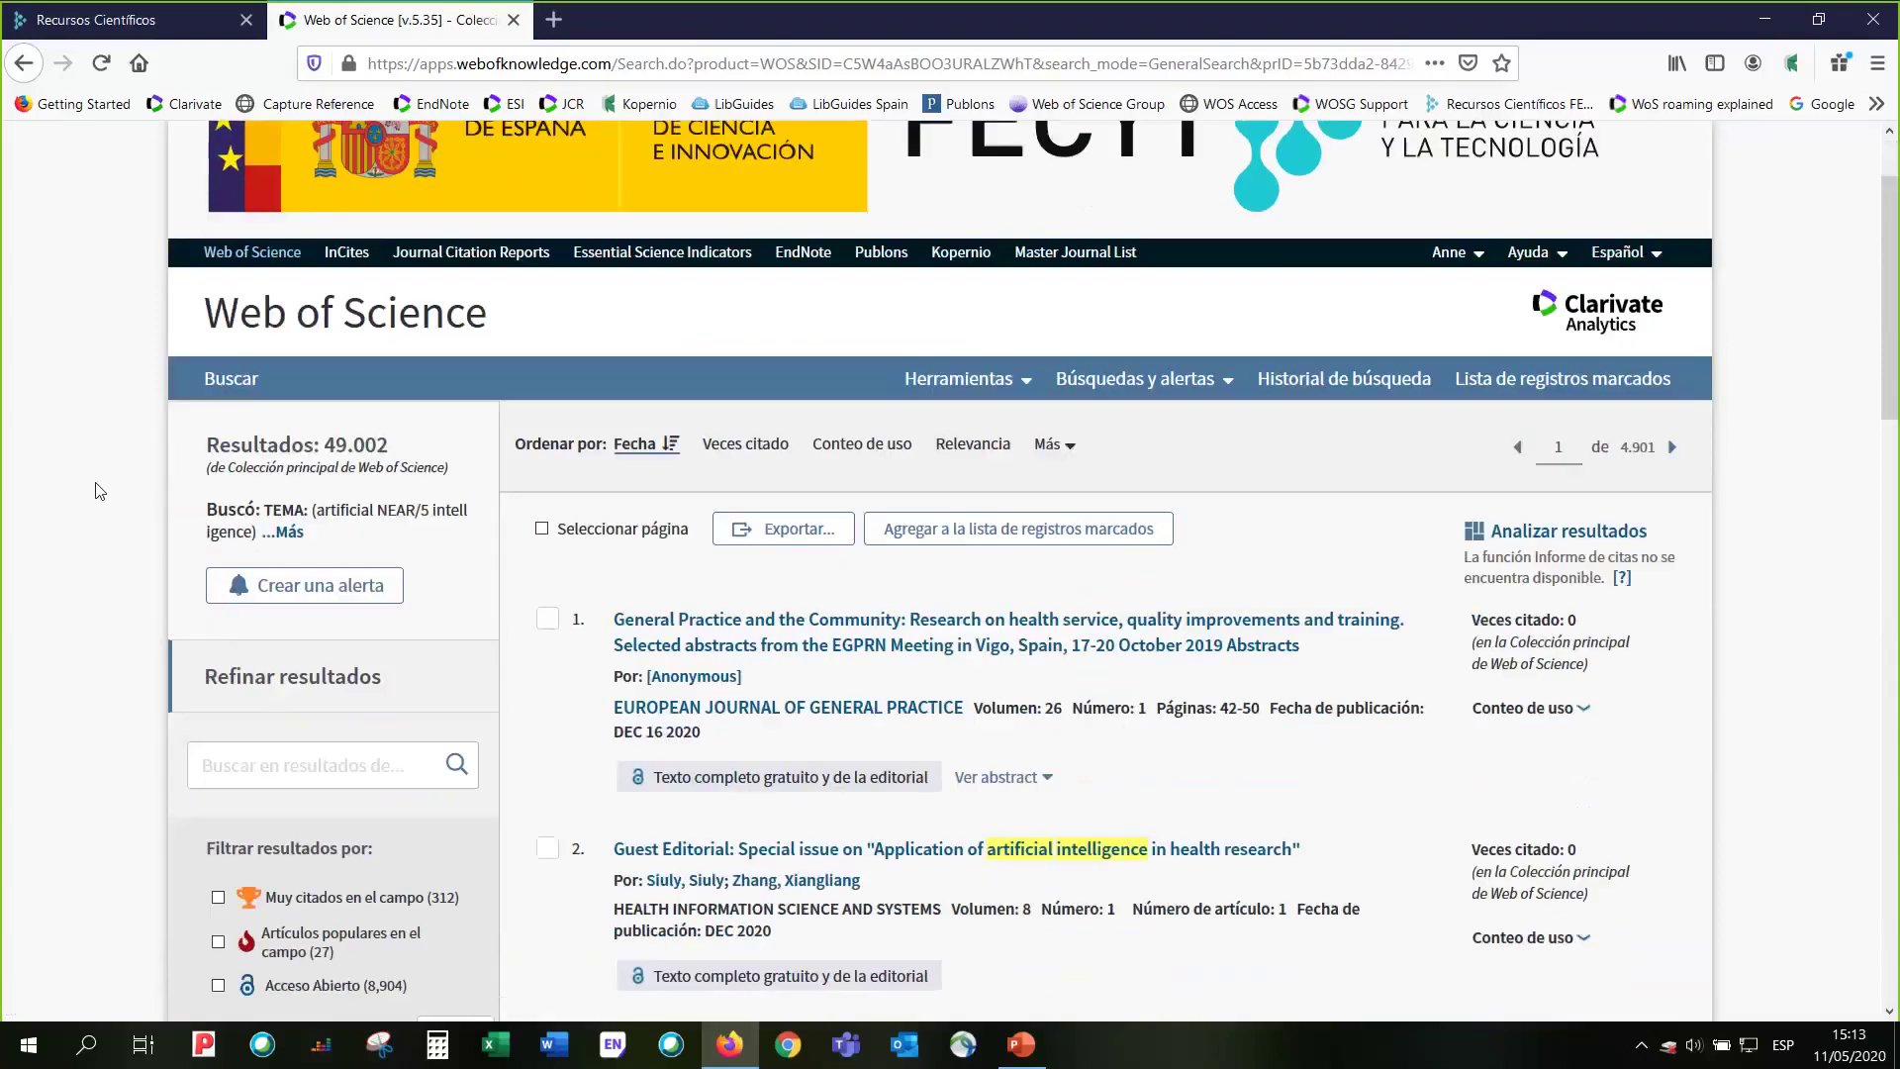
pyautogui.scroll(-1, 107, 478)
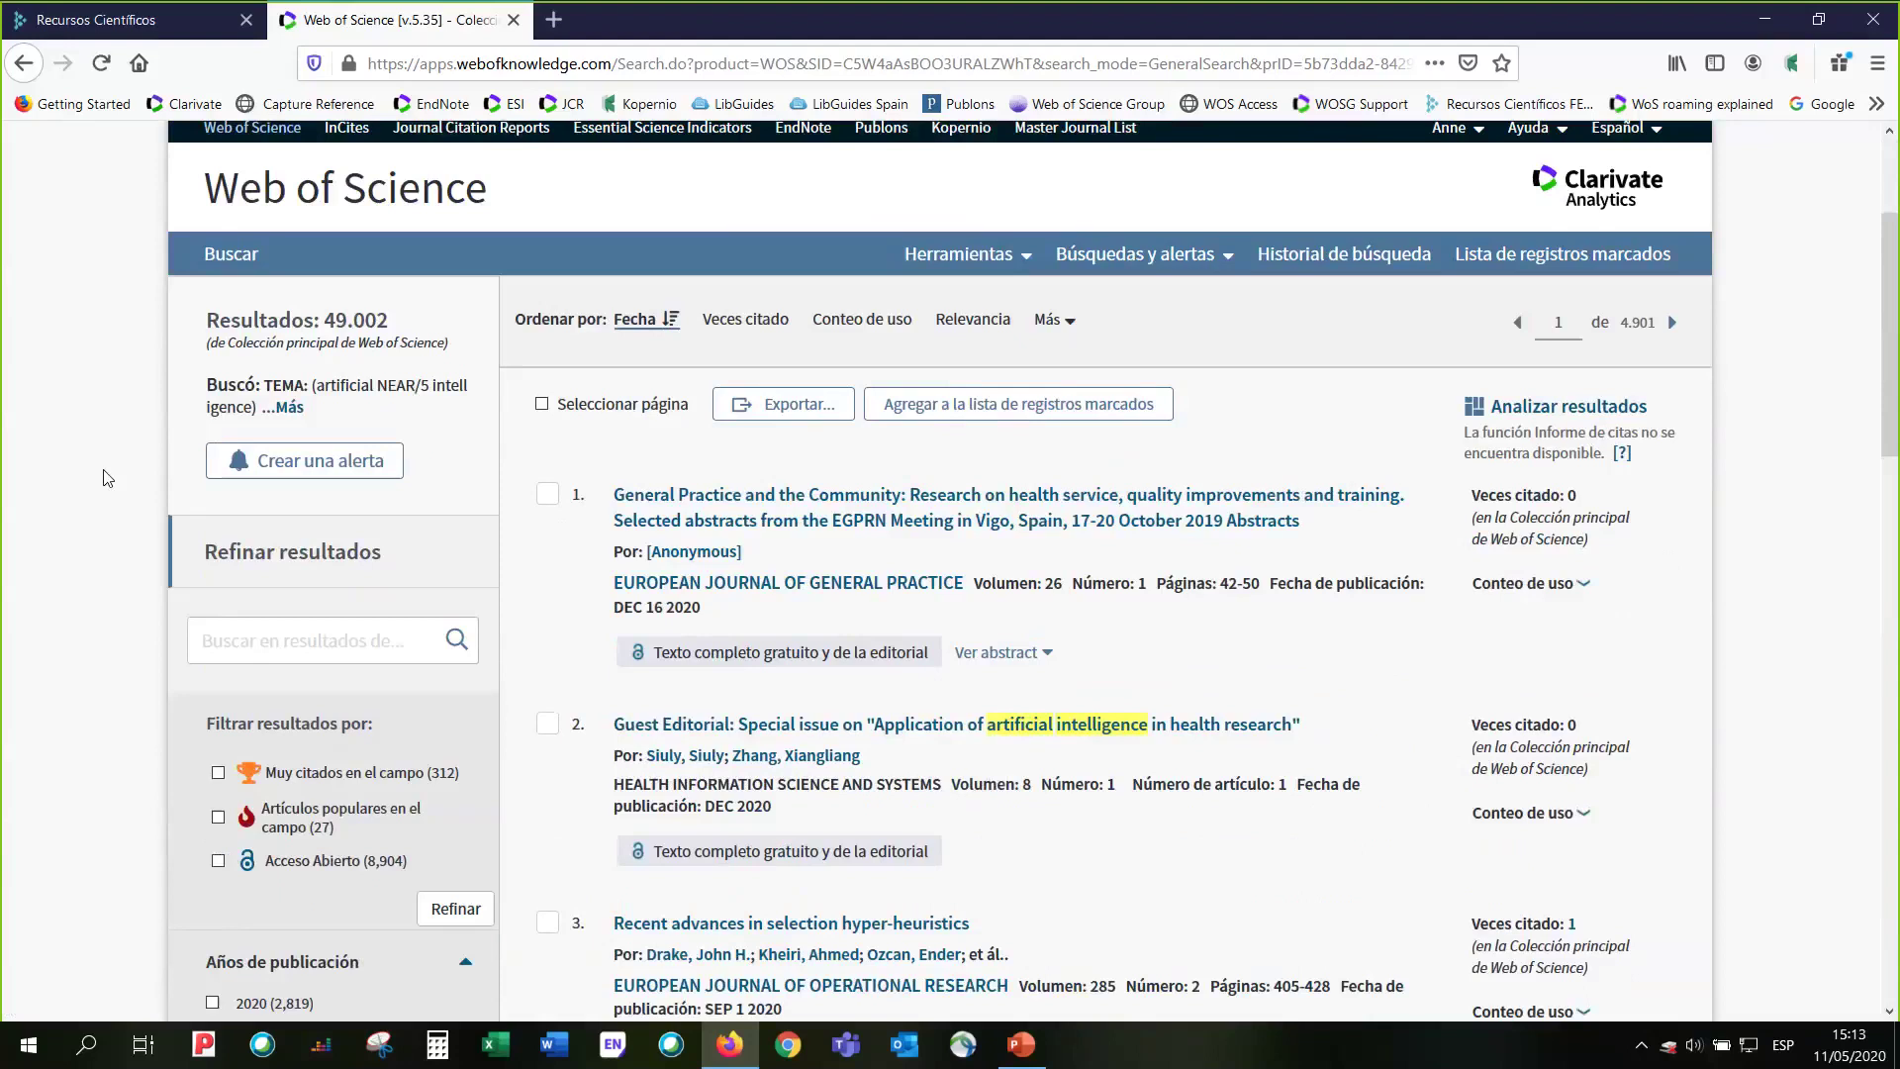
# - Compare the quoted-phrase and NEAR/5 searches in the search history and return to the basic search form
pyautogui.click(1301, 277)
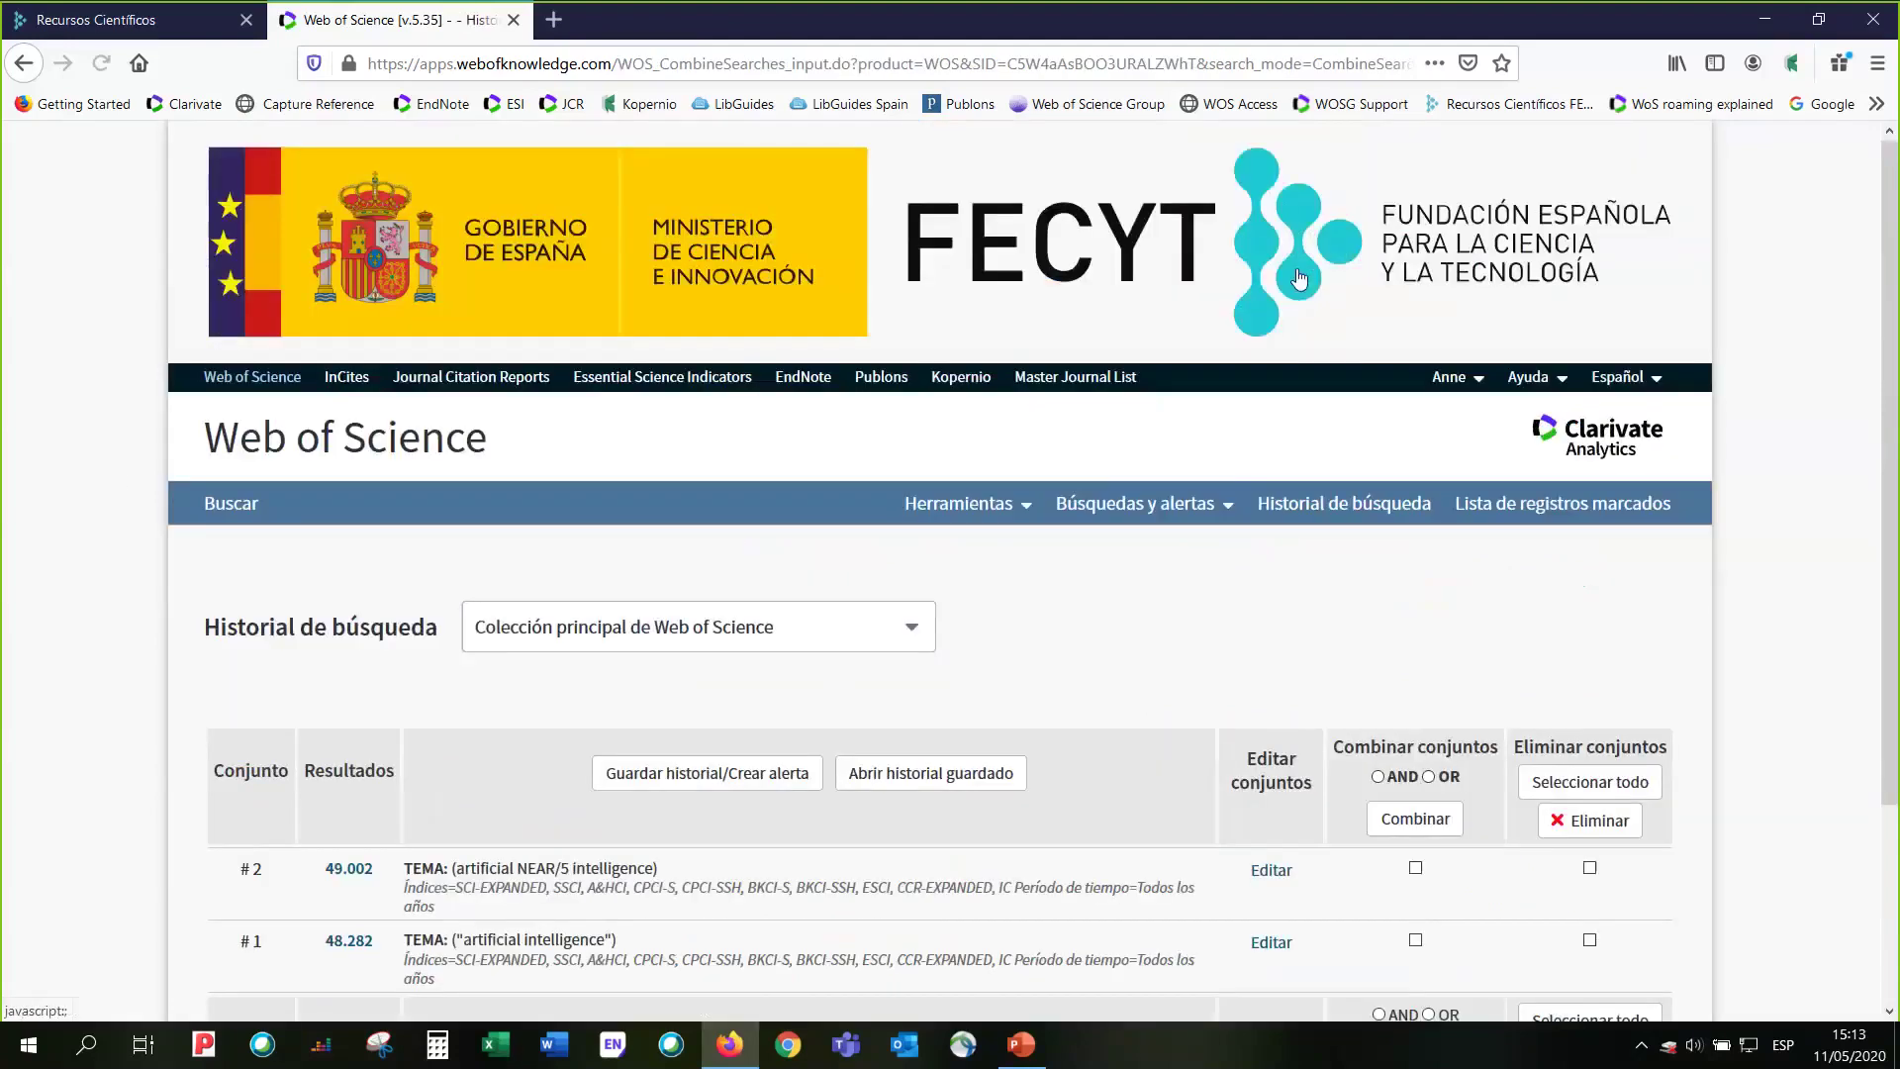
pyautogui.scroll(-1, 52, 516)
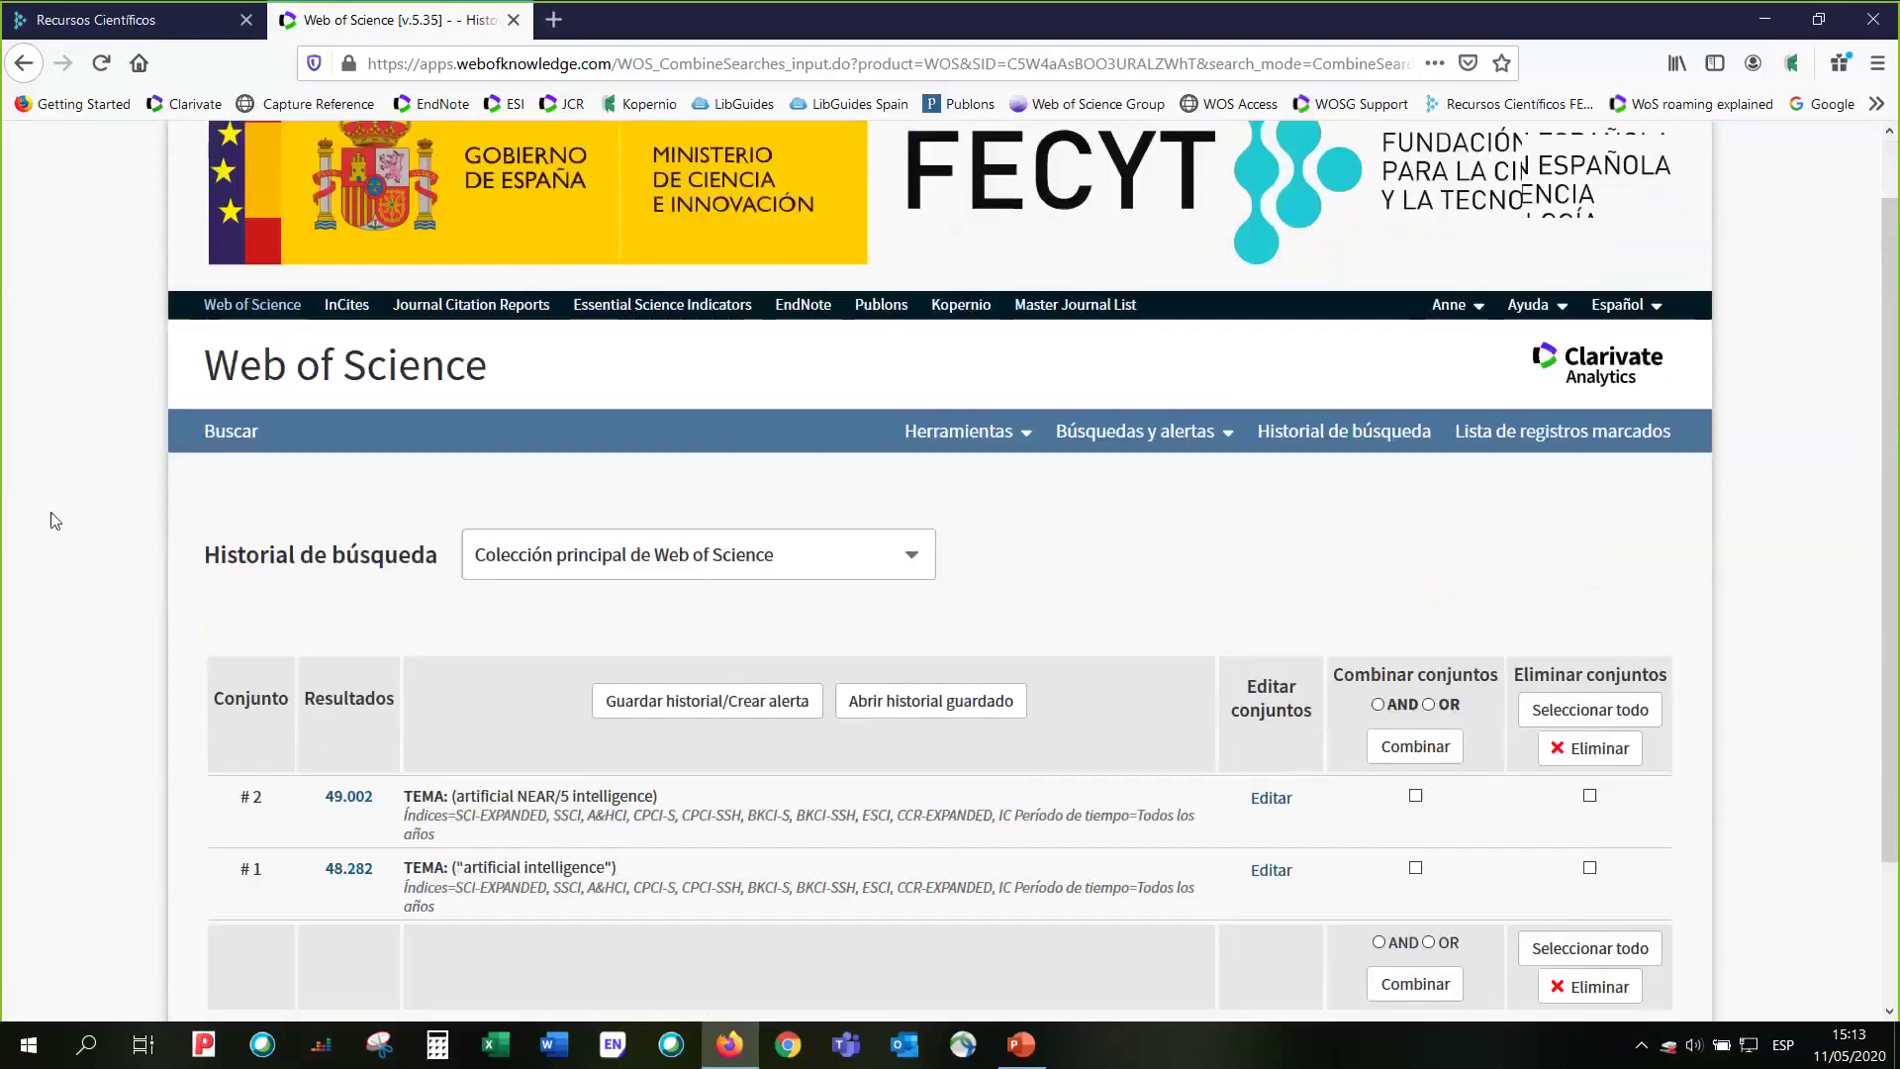
pyautogui.scroll(-2, 54, 519)
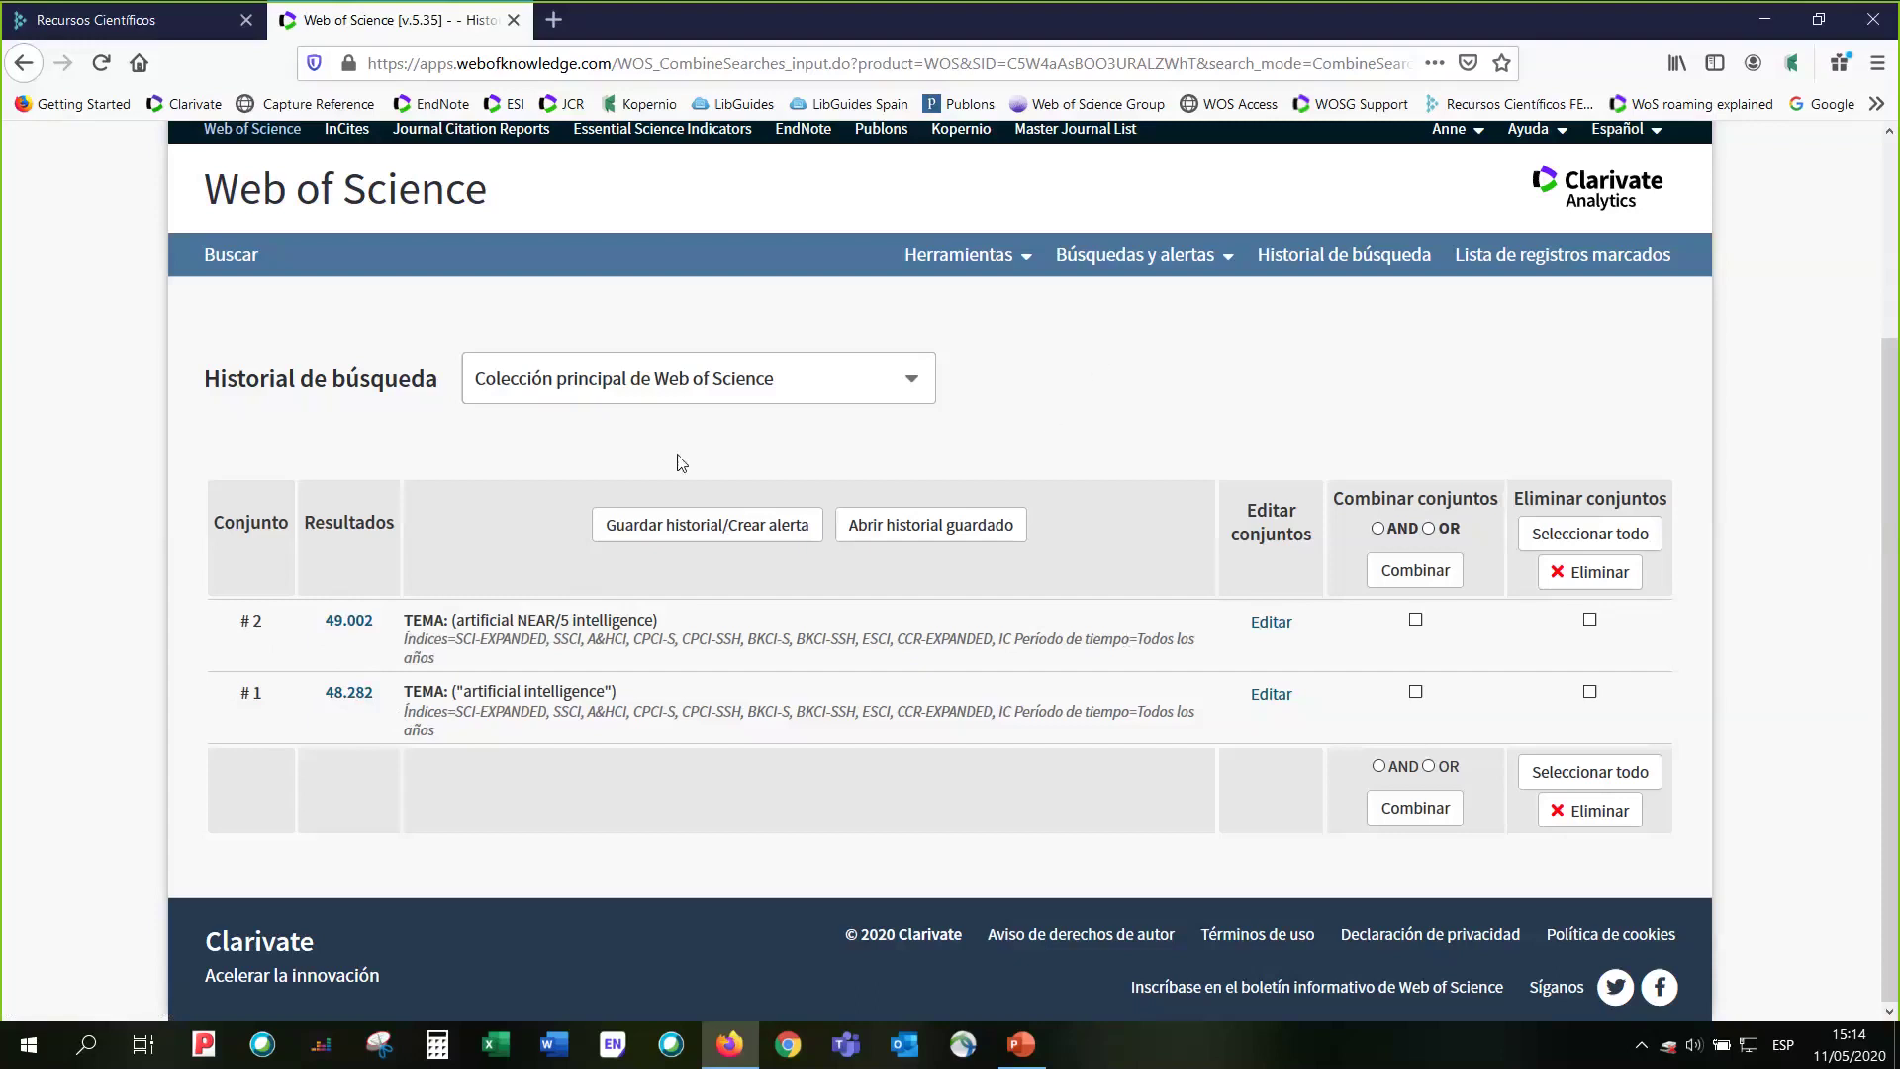
pyautogui.scroll(2, 329, 370)
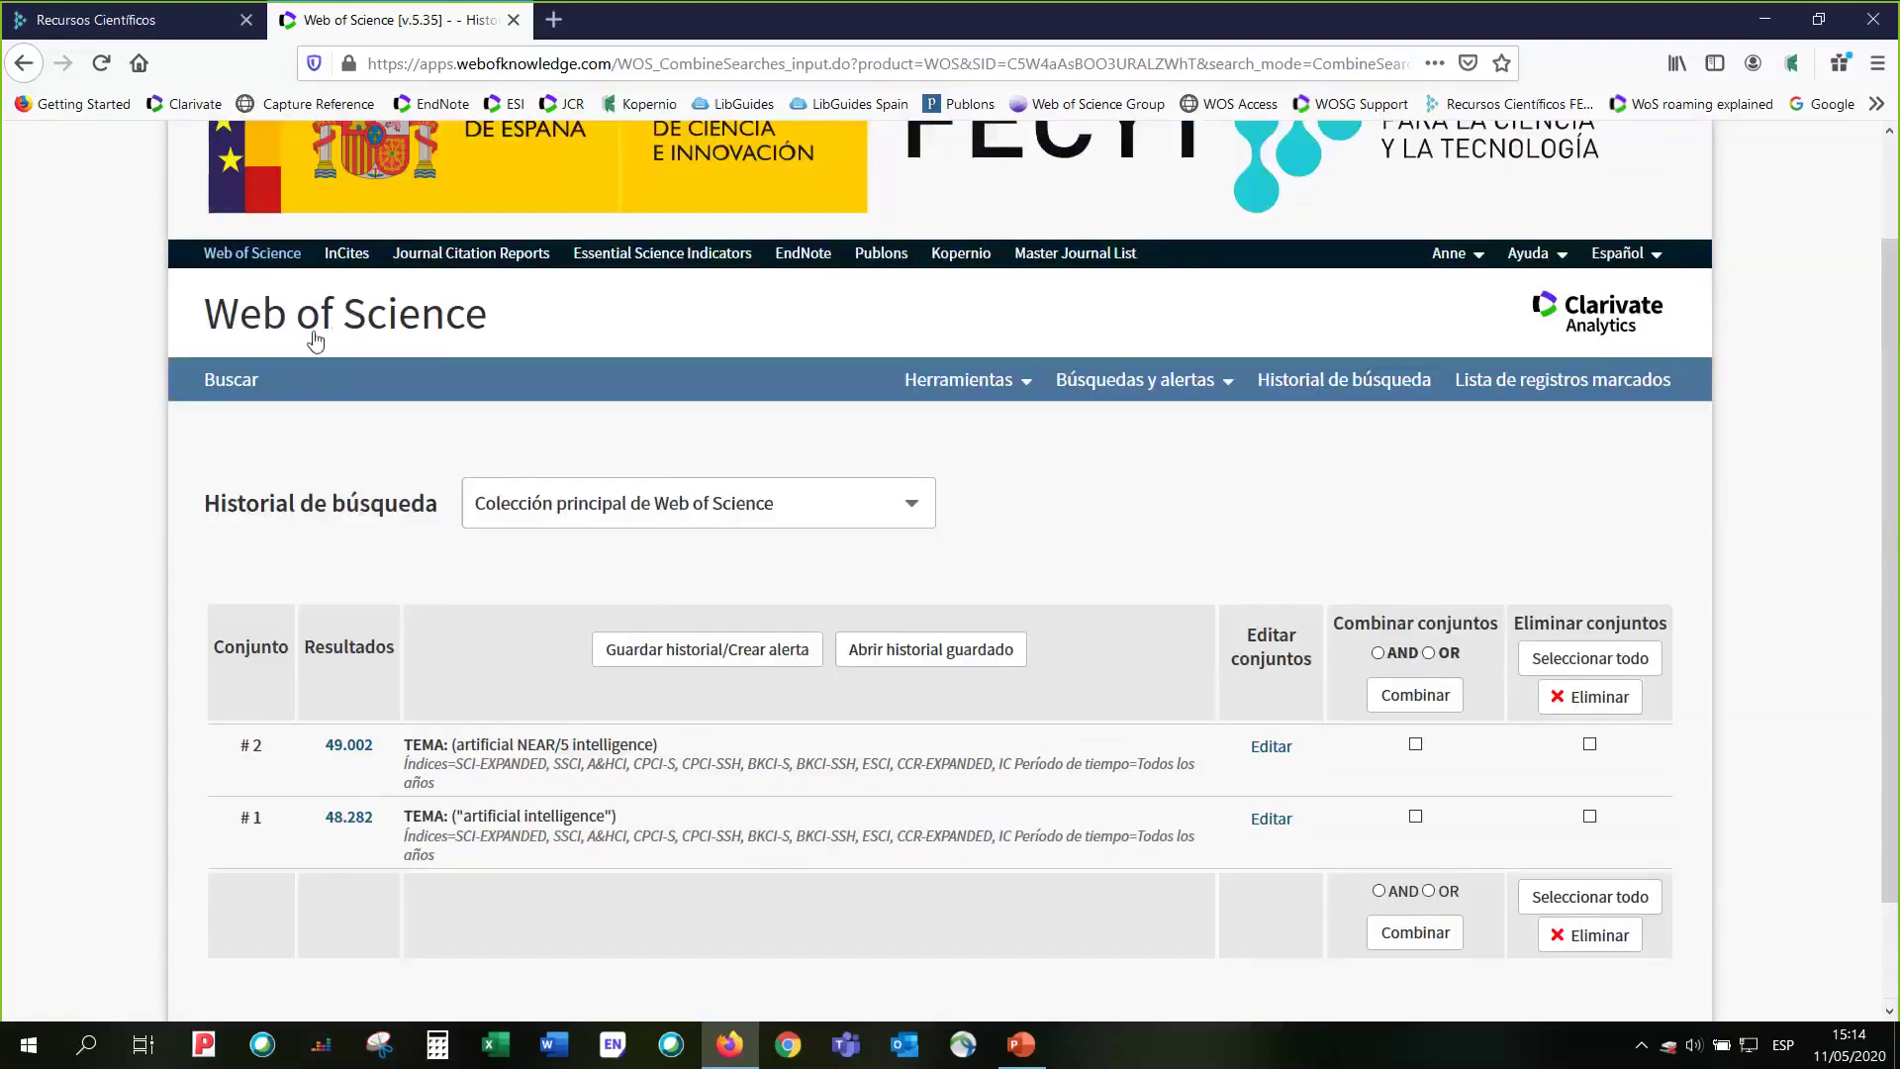
pyautogui.click(280, 327)
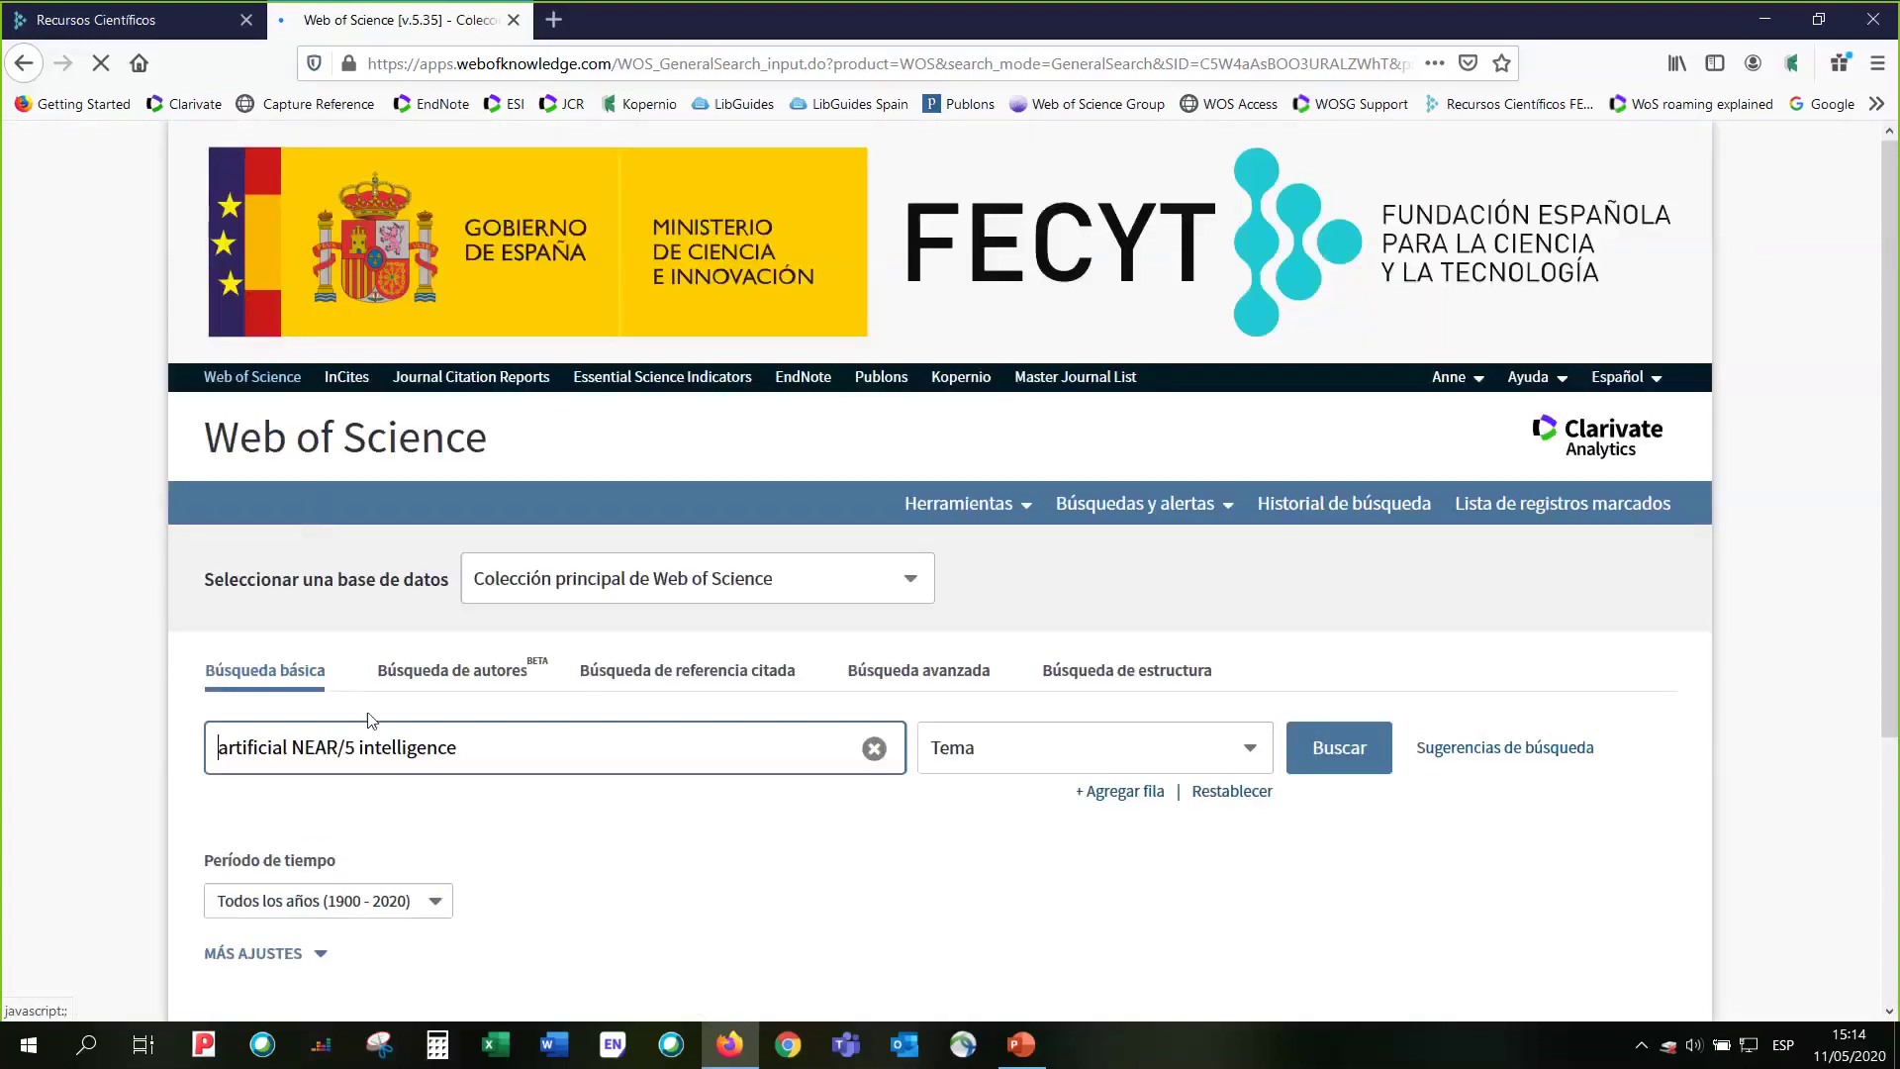
# - Run an advanced search with the query #2 NOT #1 to isolate records retrieved only by the NEAR/5 search
pyautogui.scroll(-2, 381, 644)
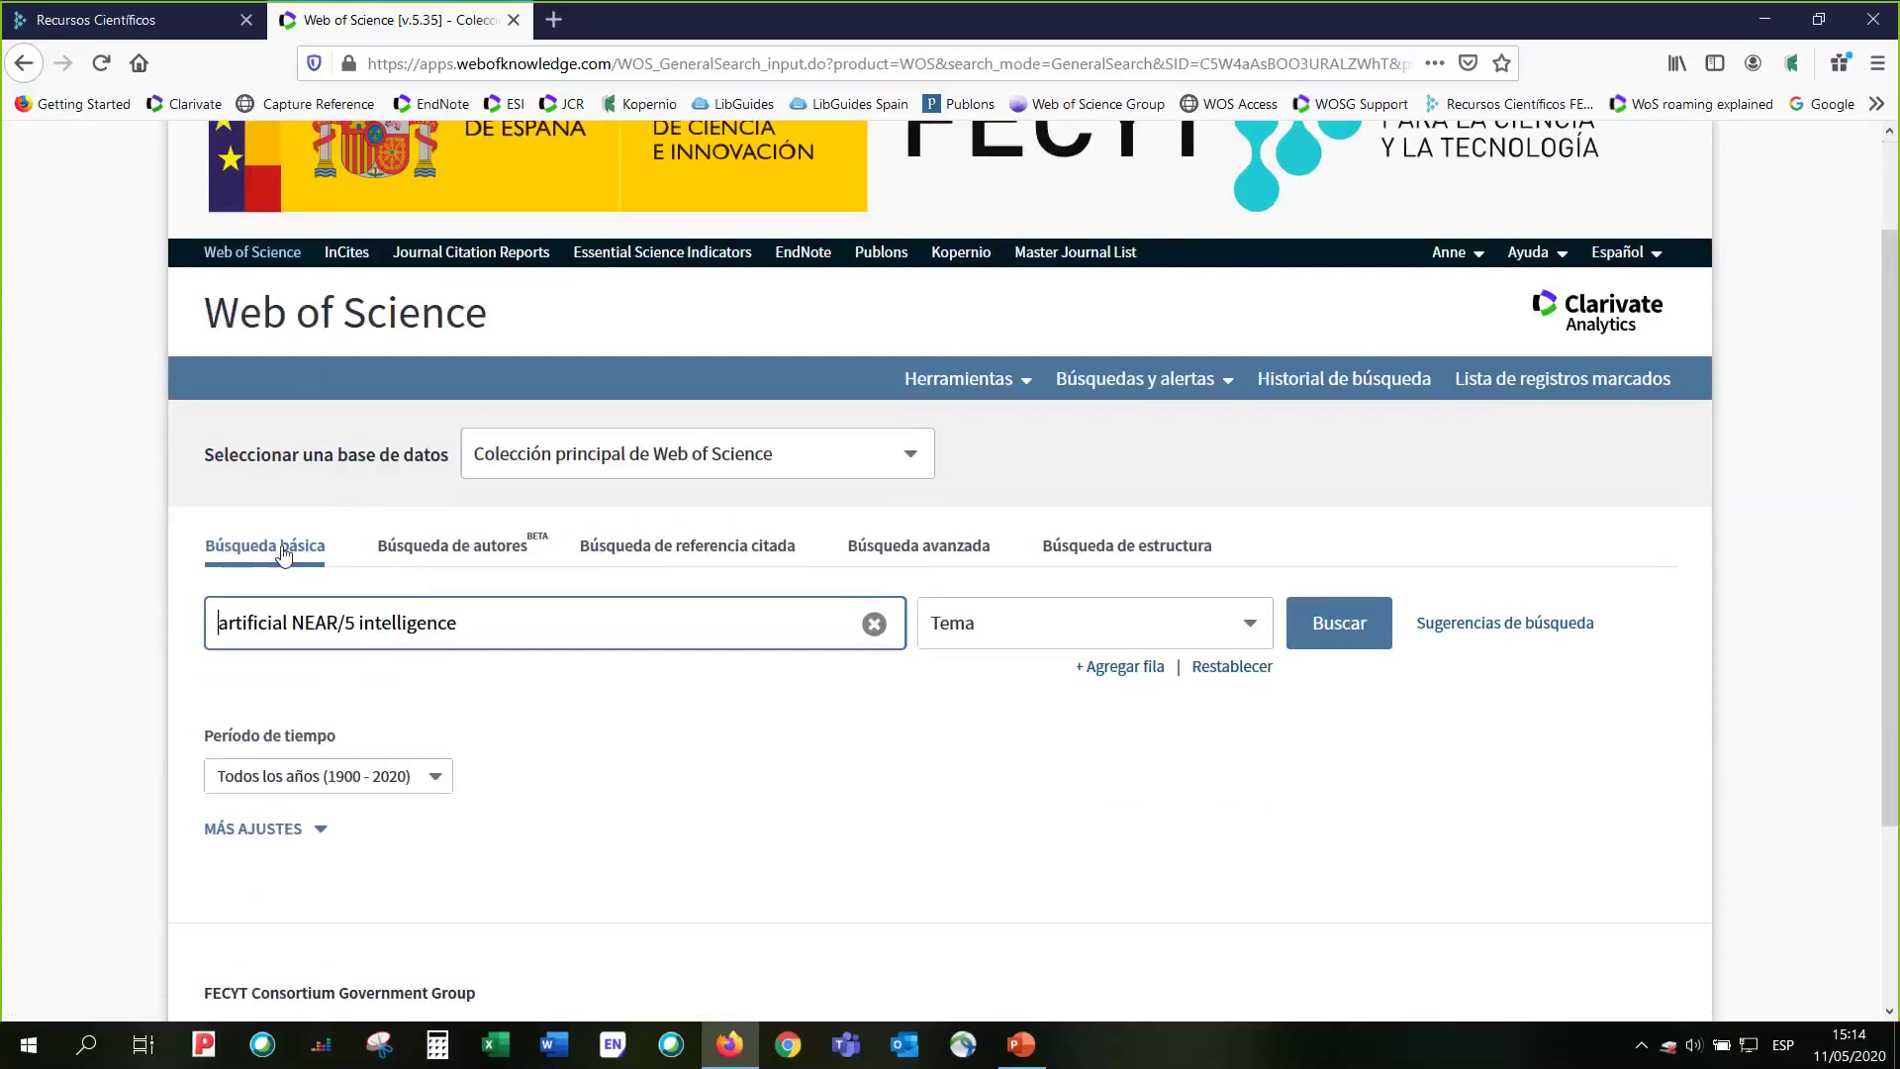
pyautogui.click(958, 552)
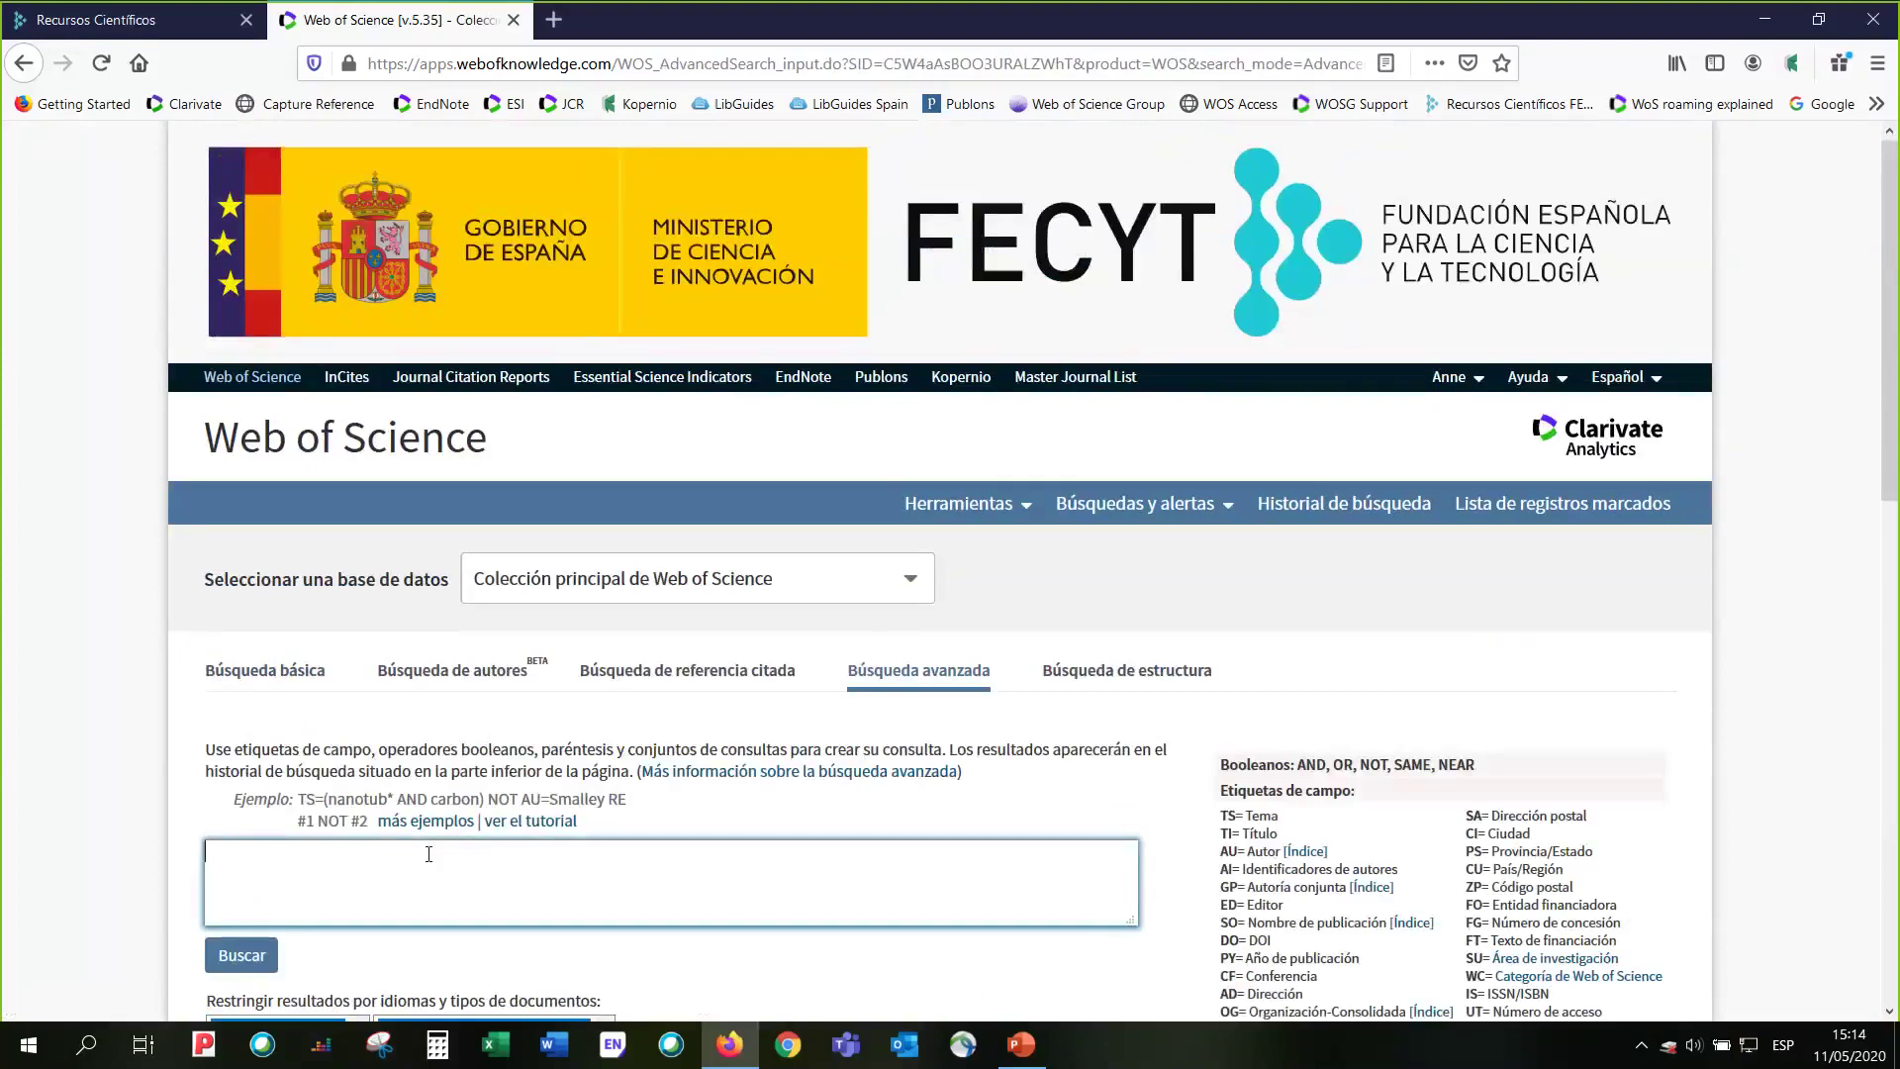
pyautogui.write('#2 NOT #1')
pyautogui.scroll(-3, 406, 818)
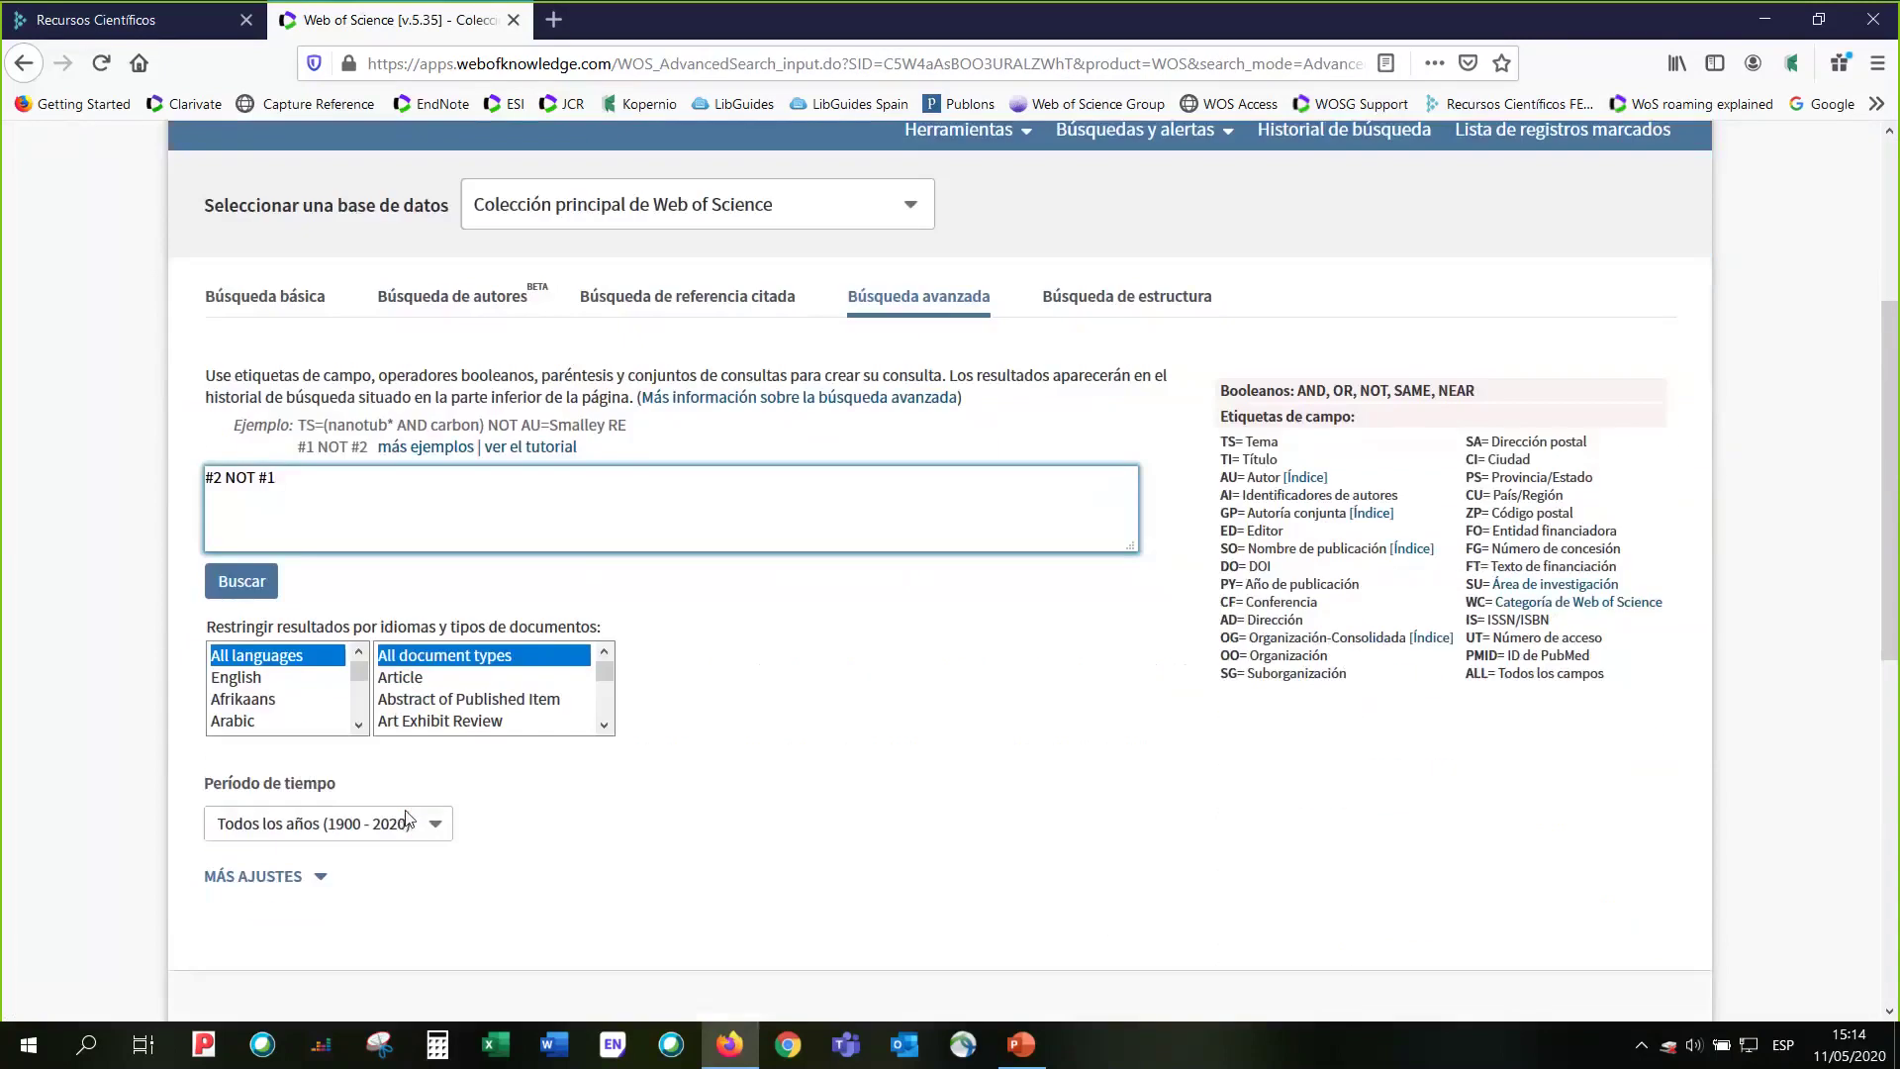
pyautogui.scroll(1, 406, 818)
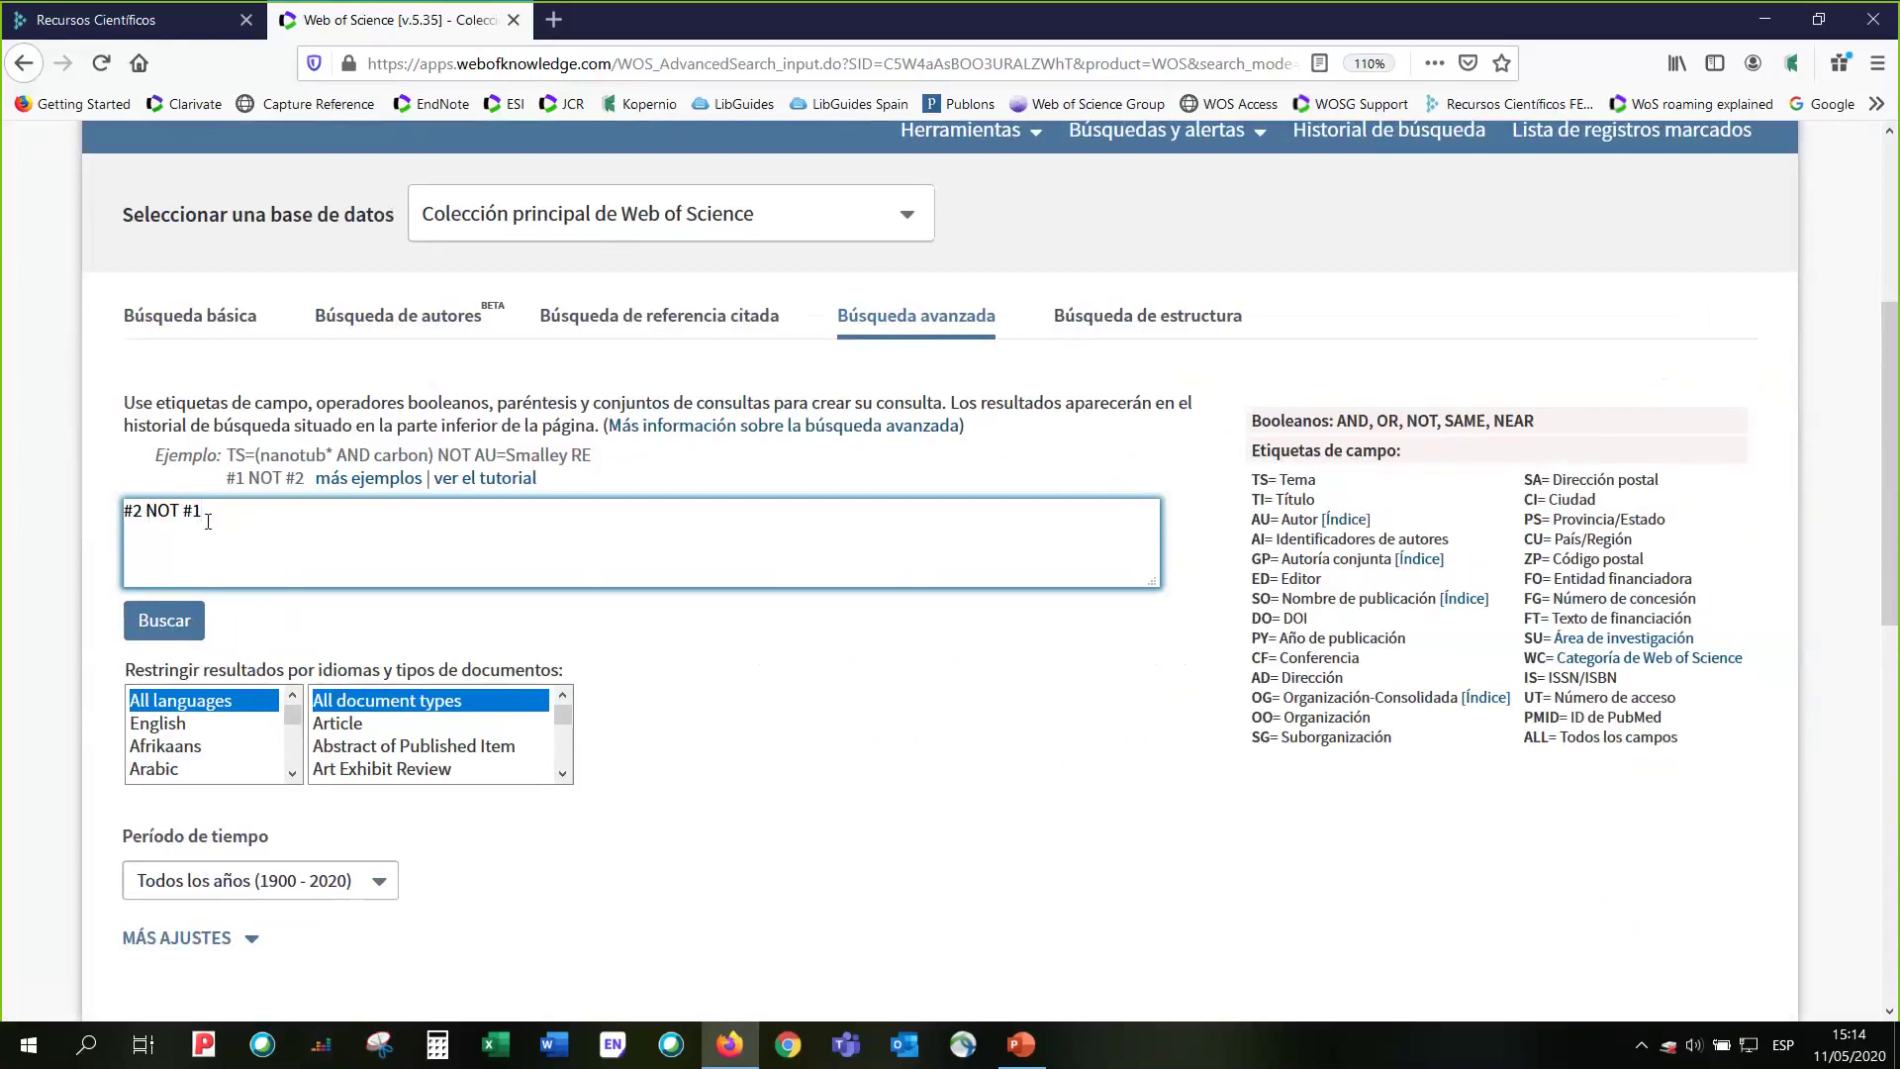
pyautogui.click(165, 621)
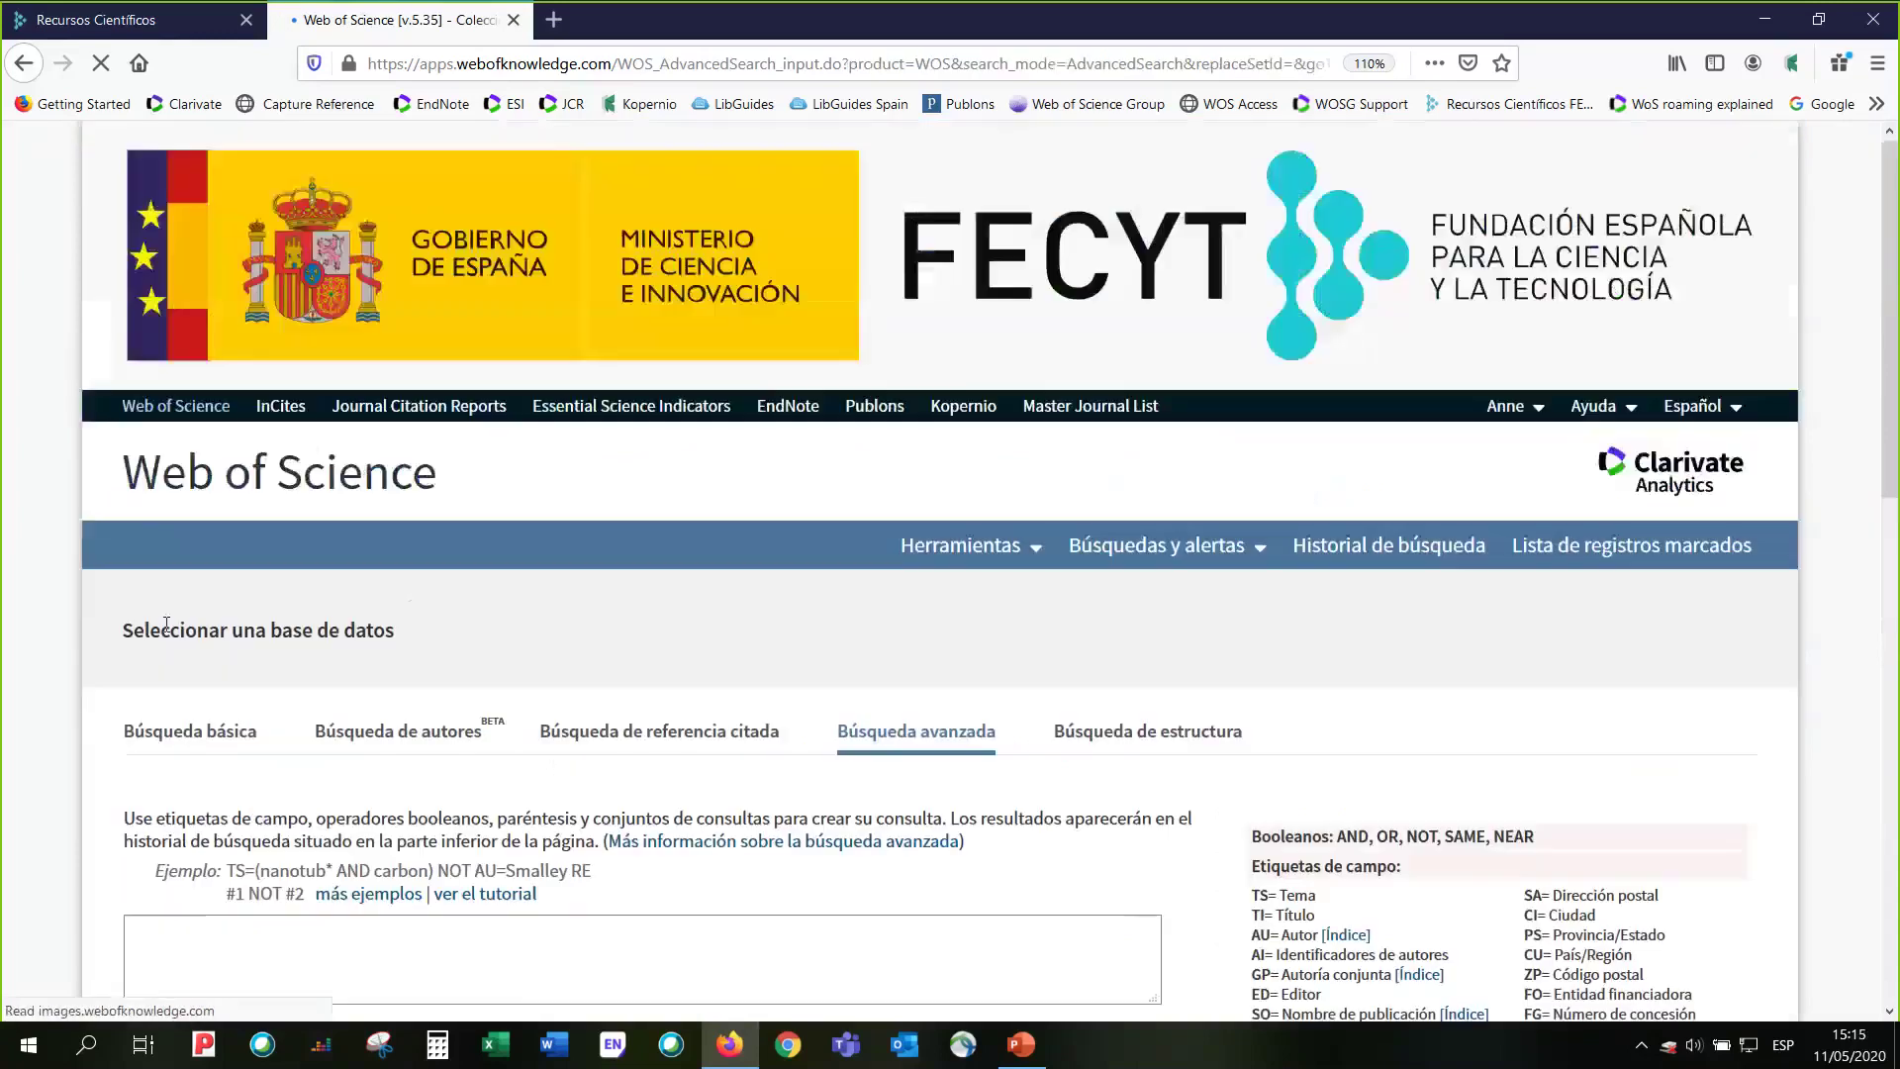
pyautogui.scroll(2, 198, 643)
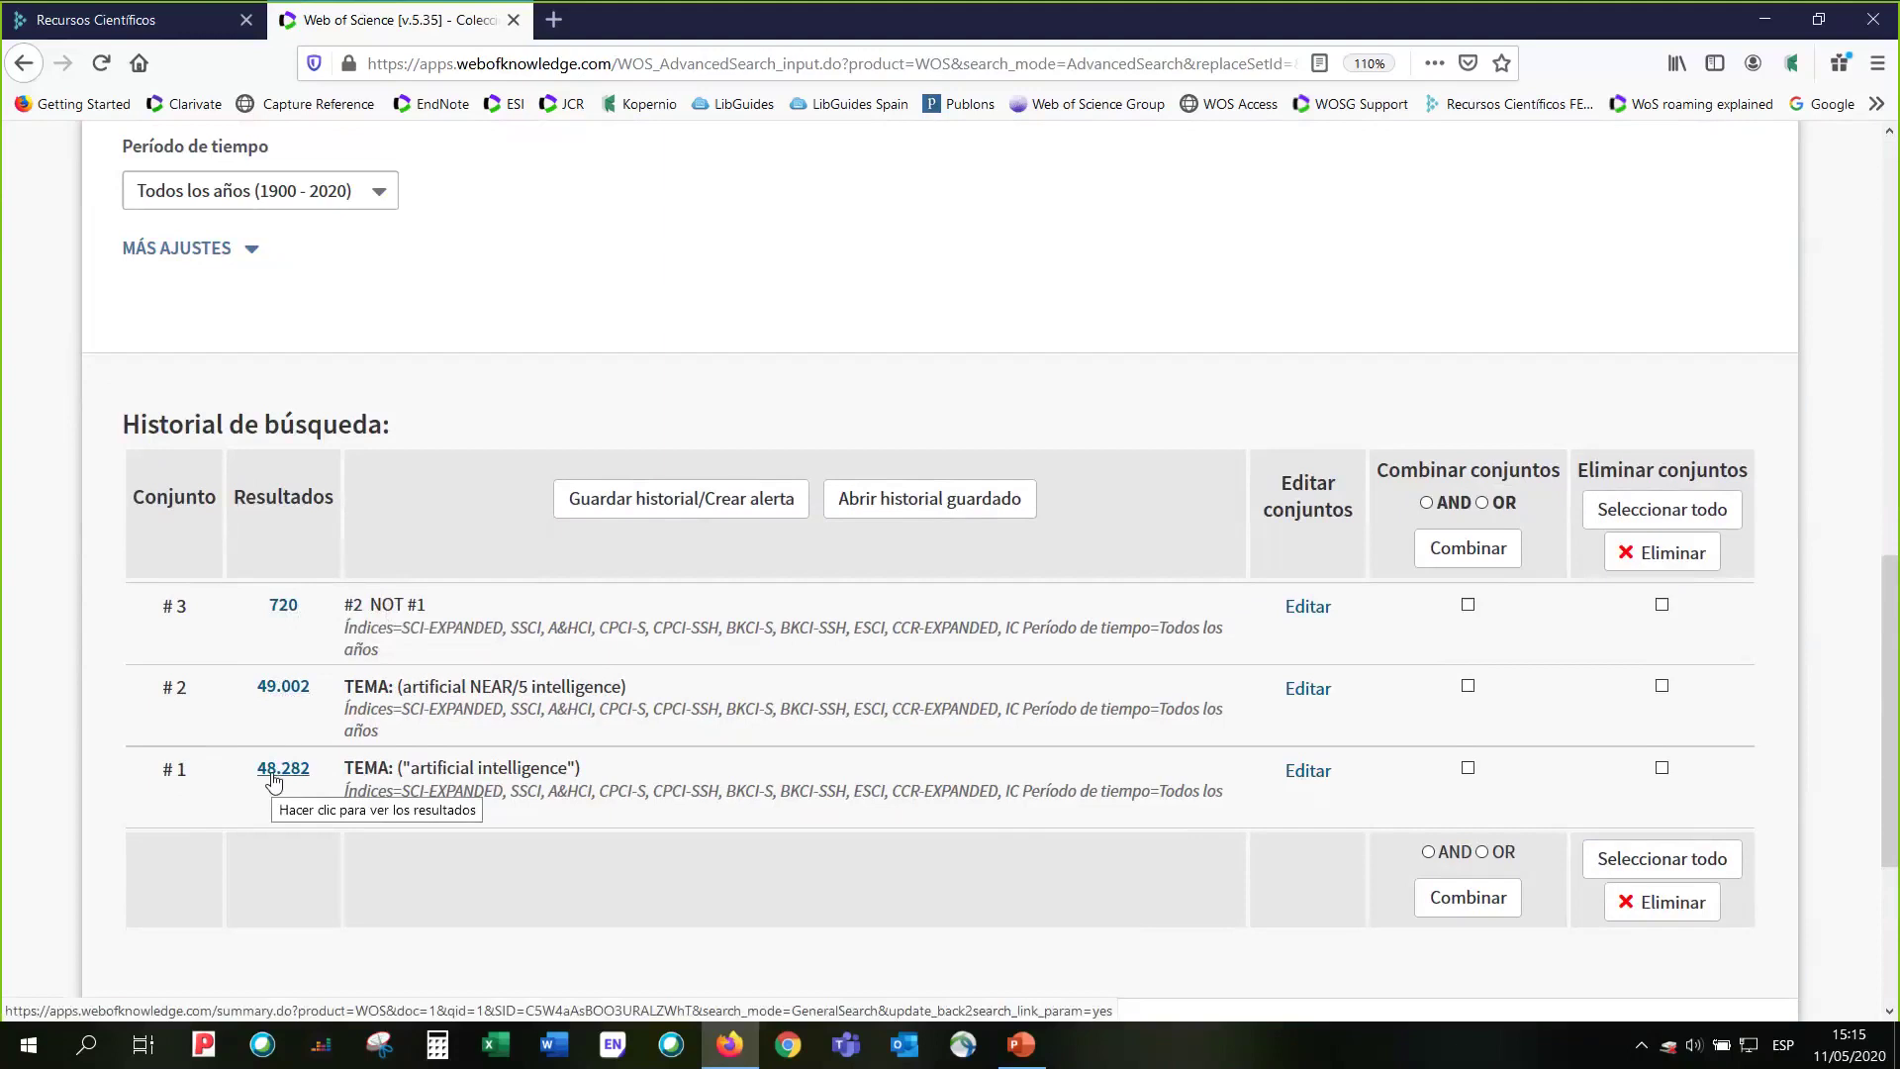
# - View the result list of the #2 NOT #1 set from the search history
pyautogui.click(283, 614)
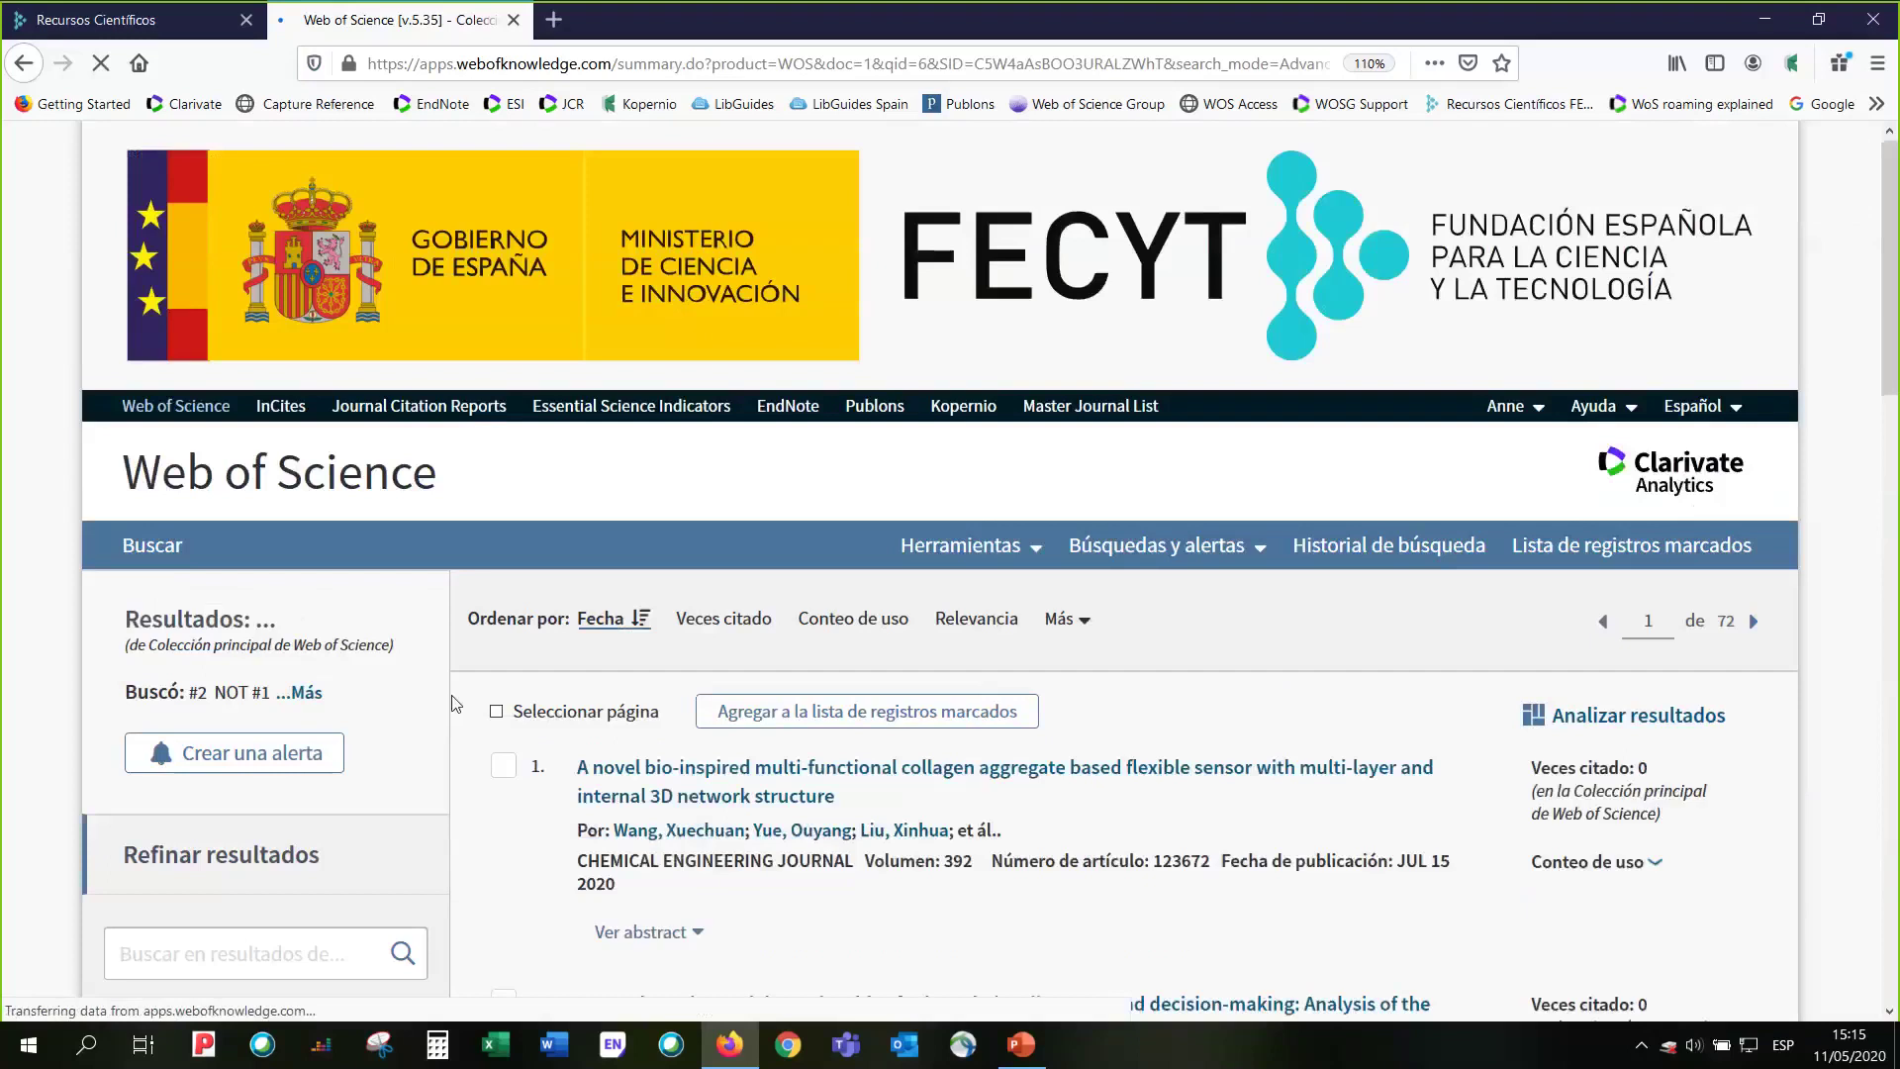
pyautogui.scroll(-2, 456, 703)
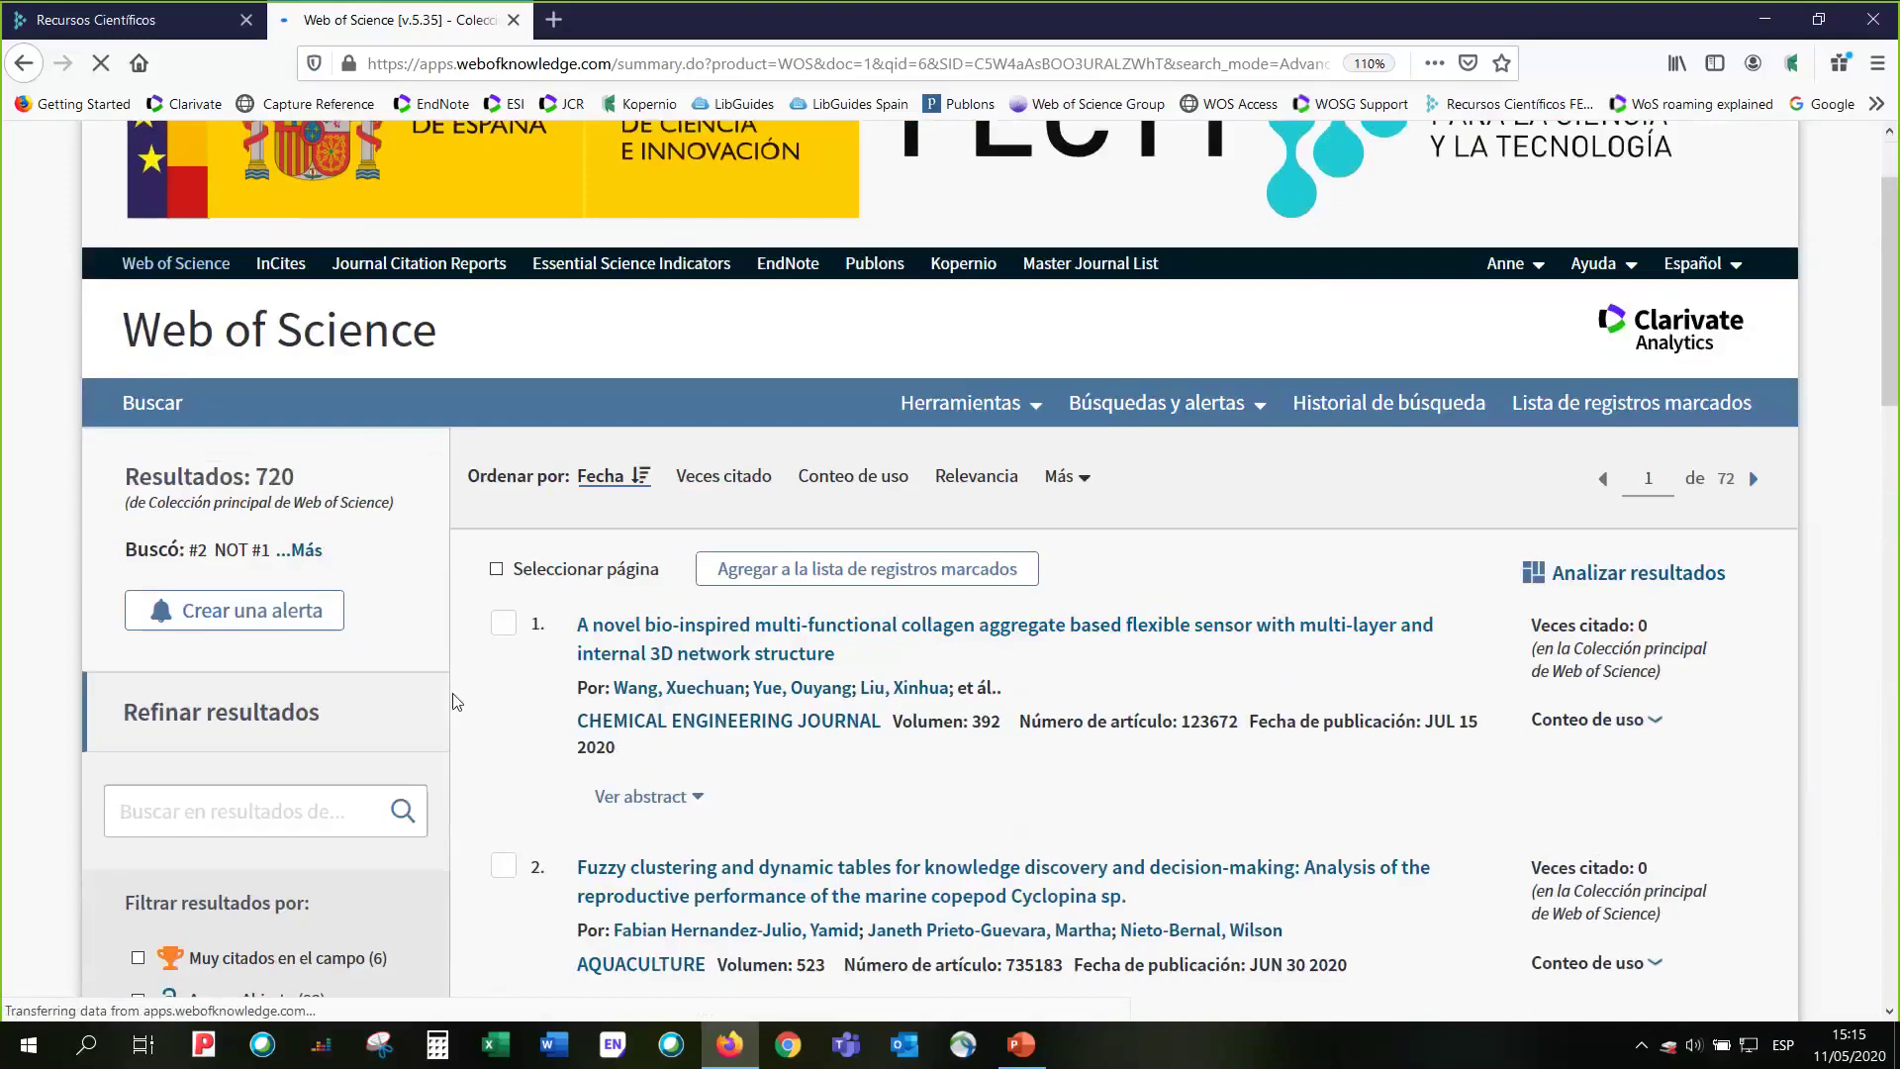
pyautogui.scroll(-2, 456, 702)
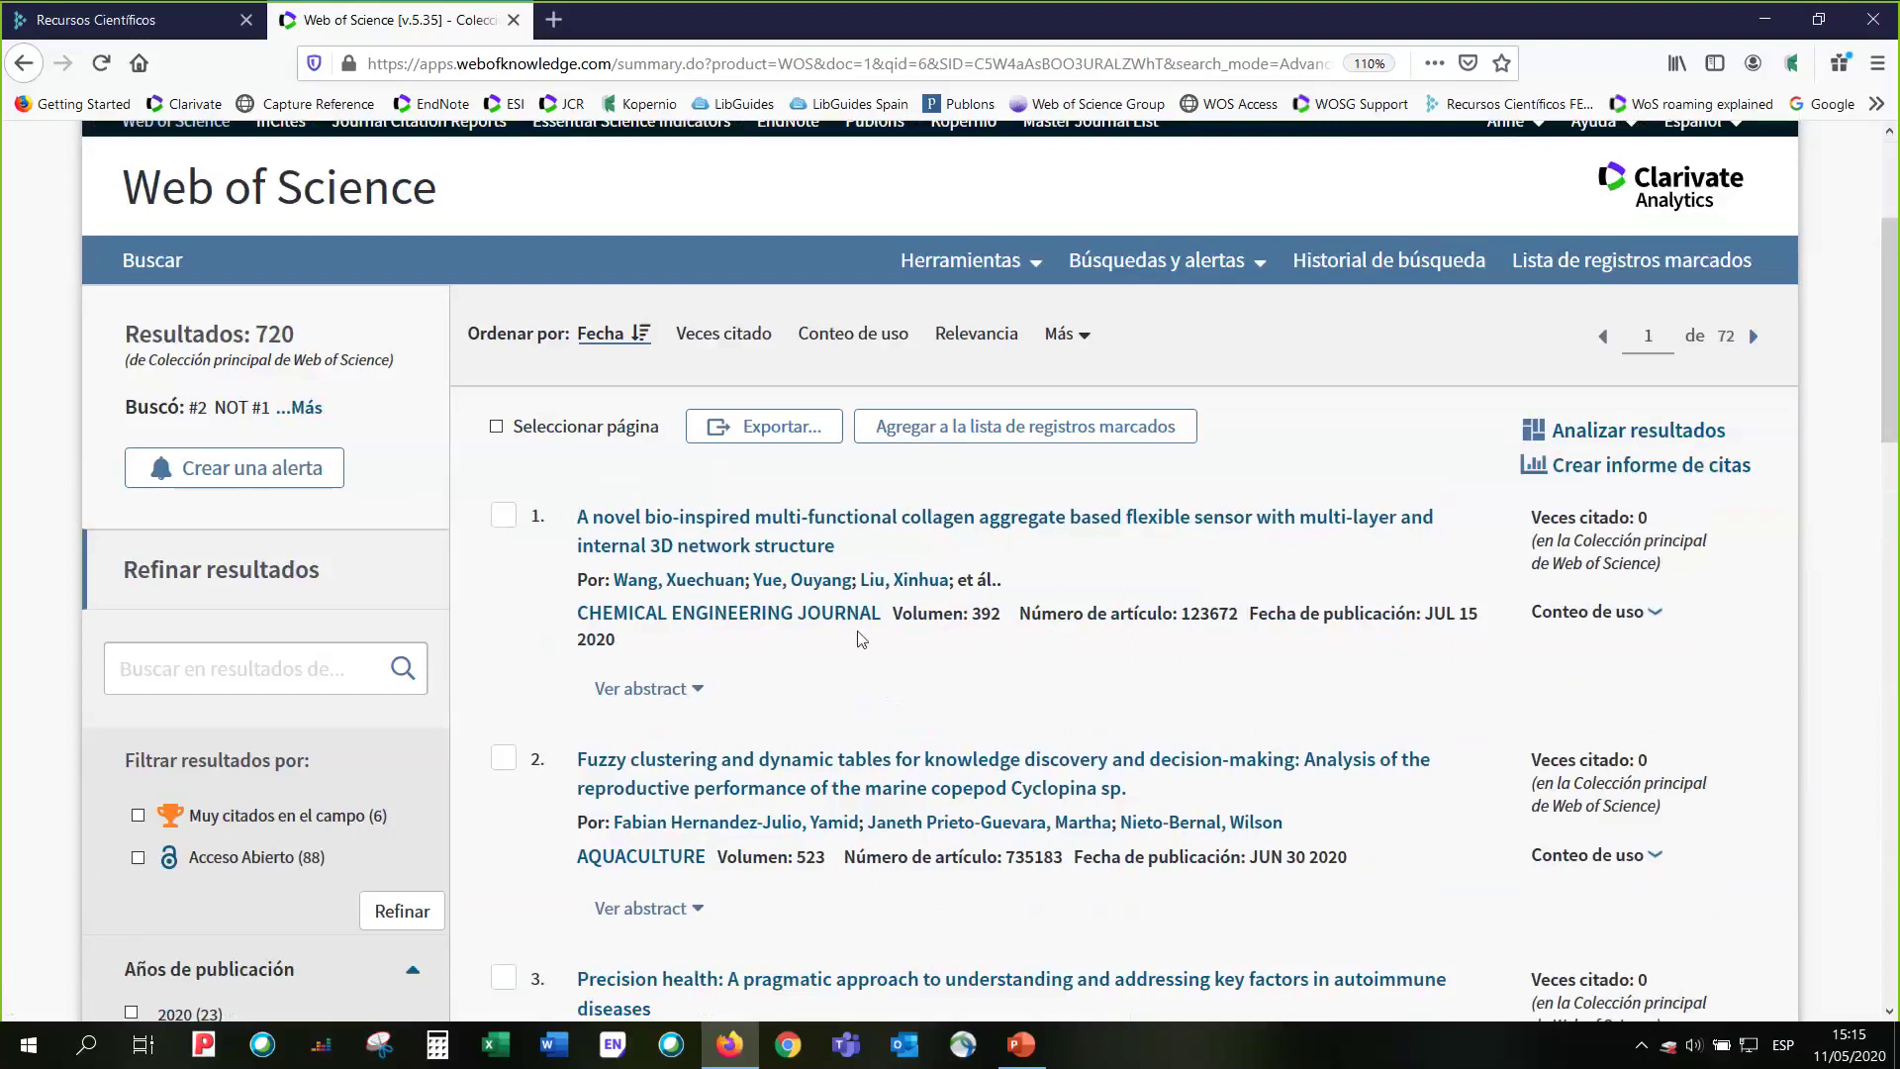
# - Open the first record, on the bio-inspired collagen aggregate sensor, and examine the highlighted search terms in its abstract
pyautogui.click(914, 533)
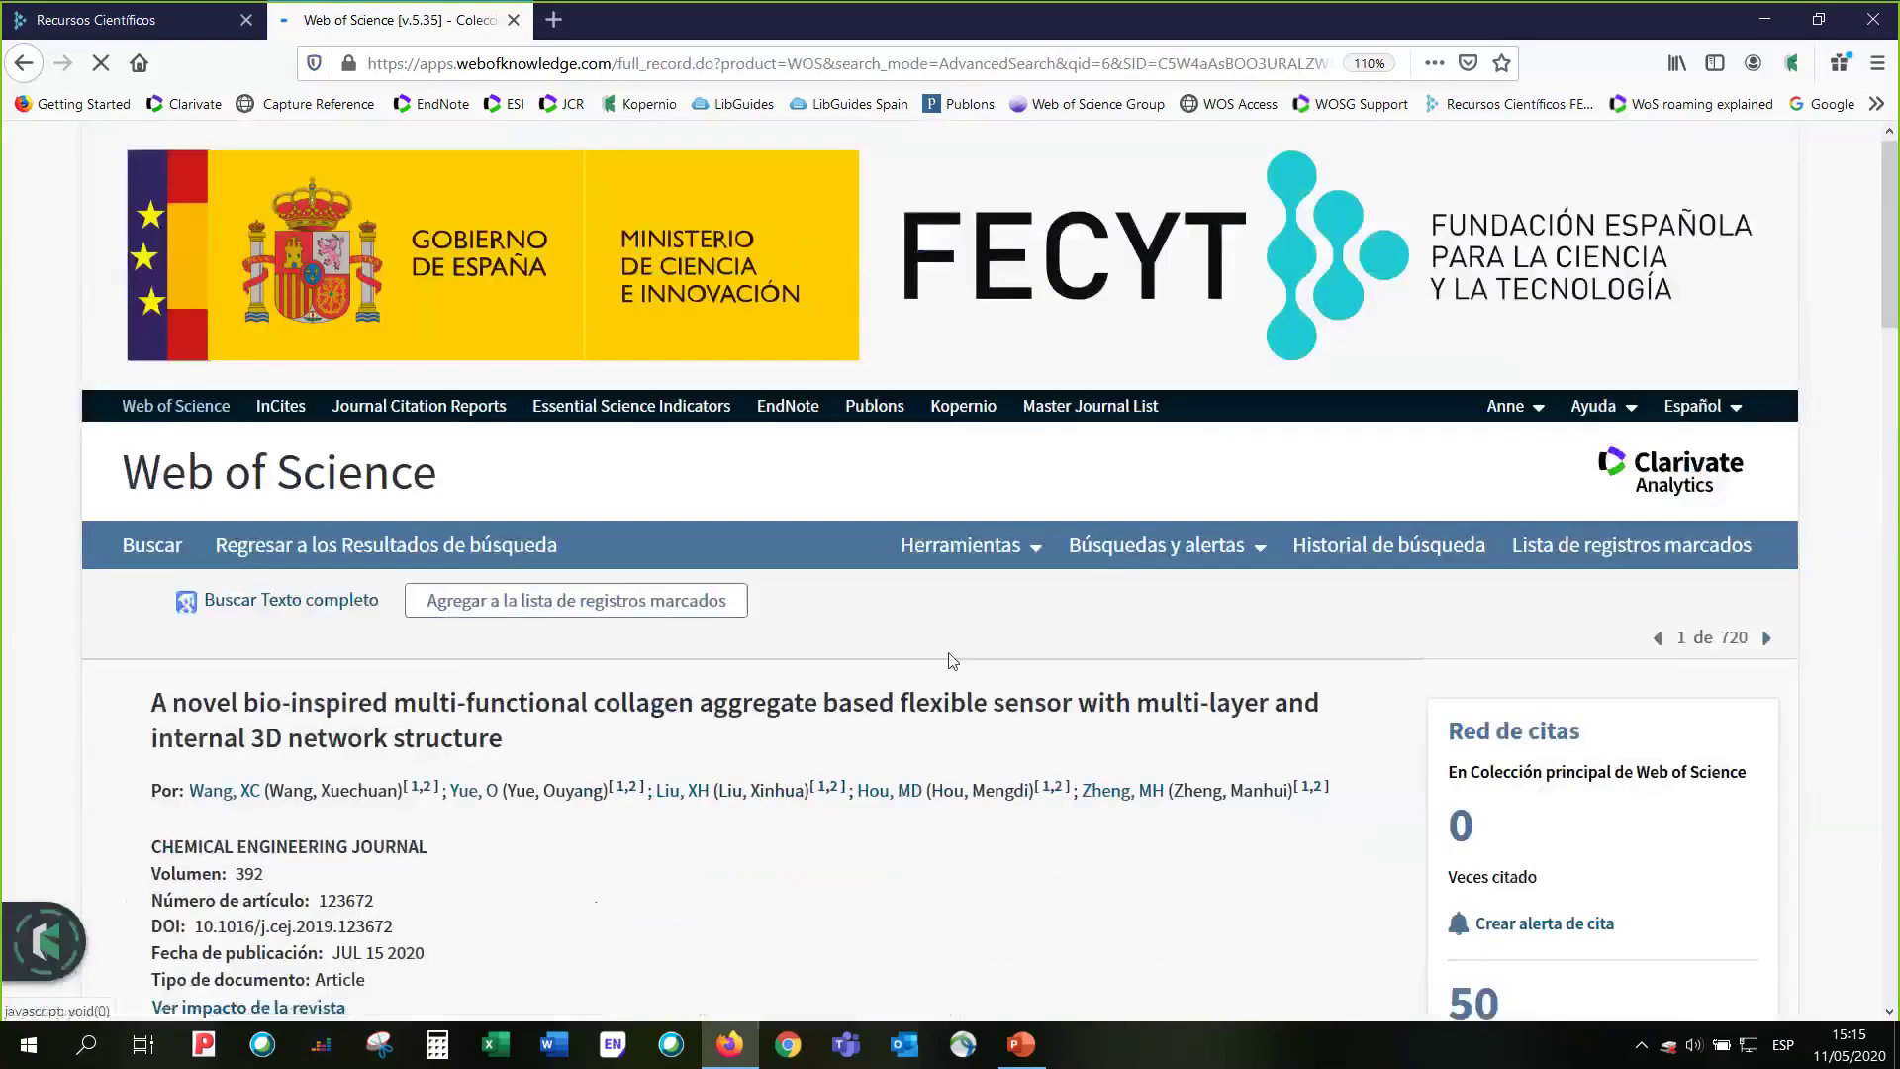
pyautogui.scroll(-2, 950, 658)
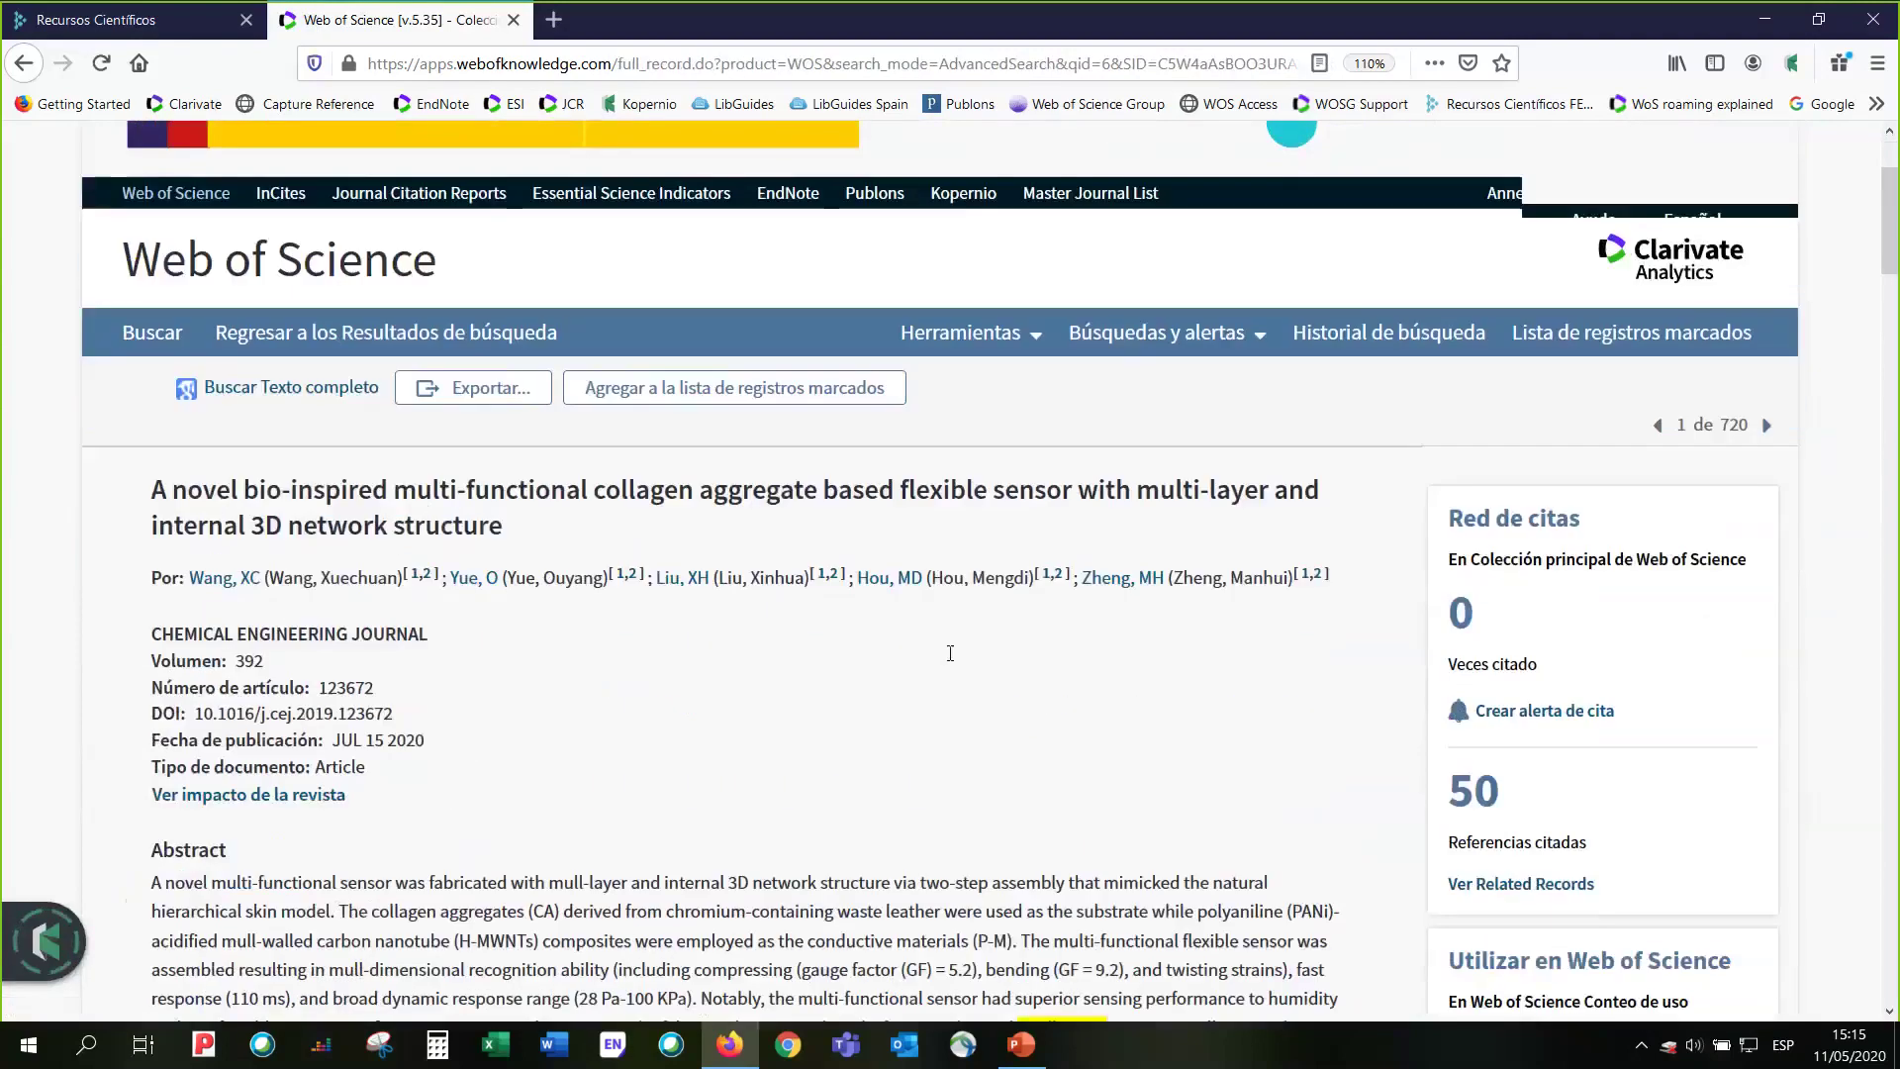
pyautogui.scroll(-3, 950, 653)
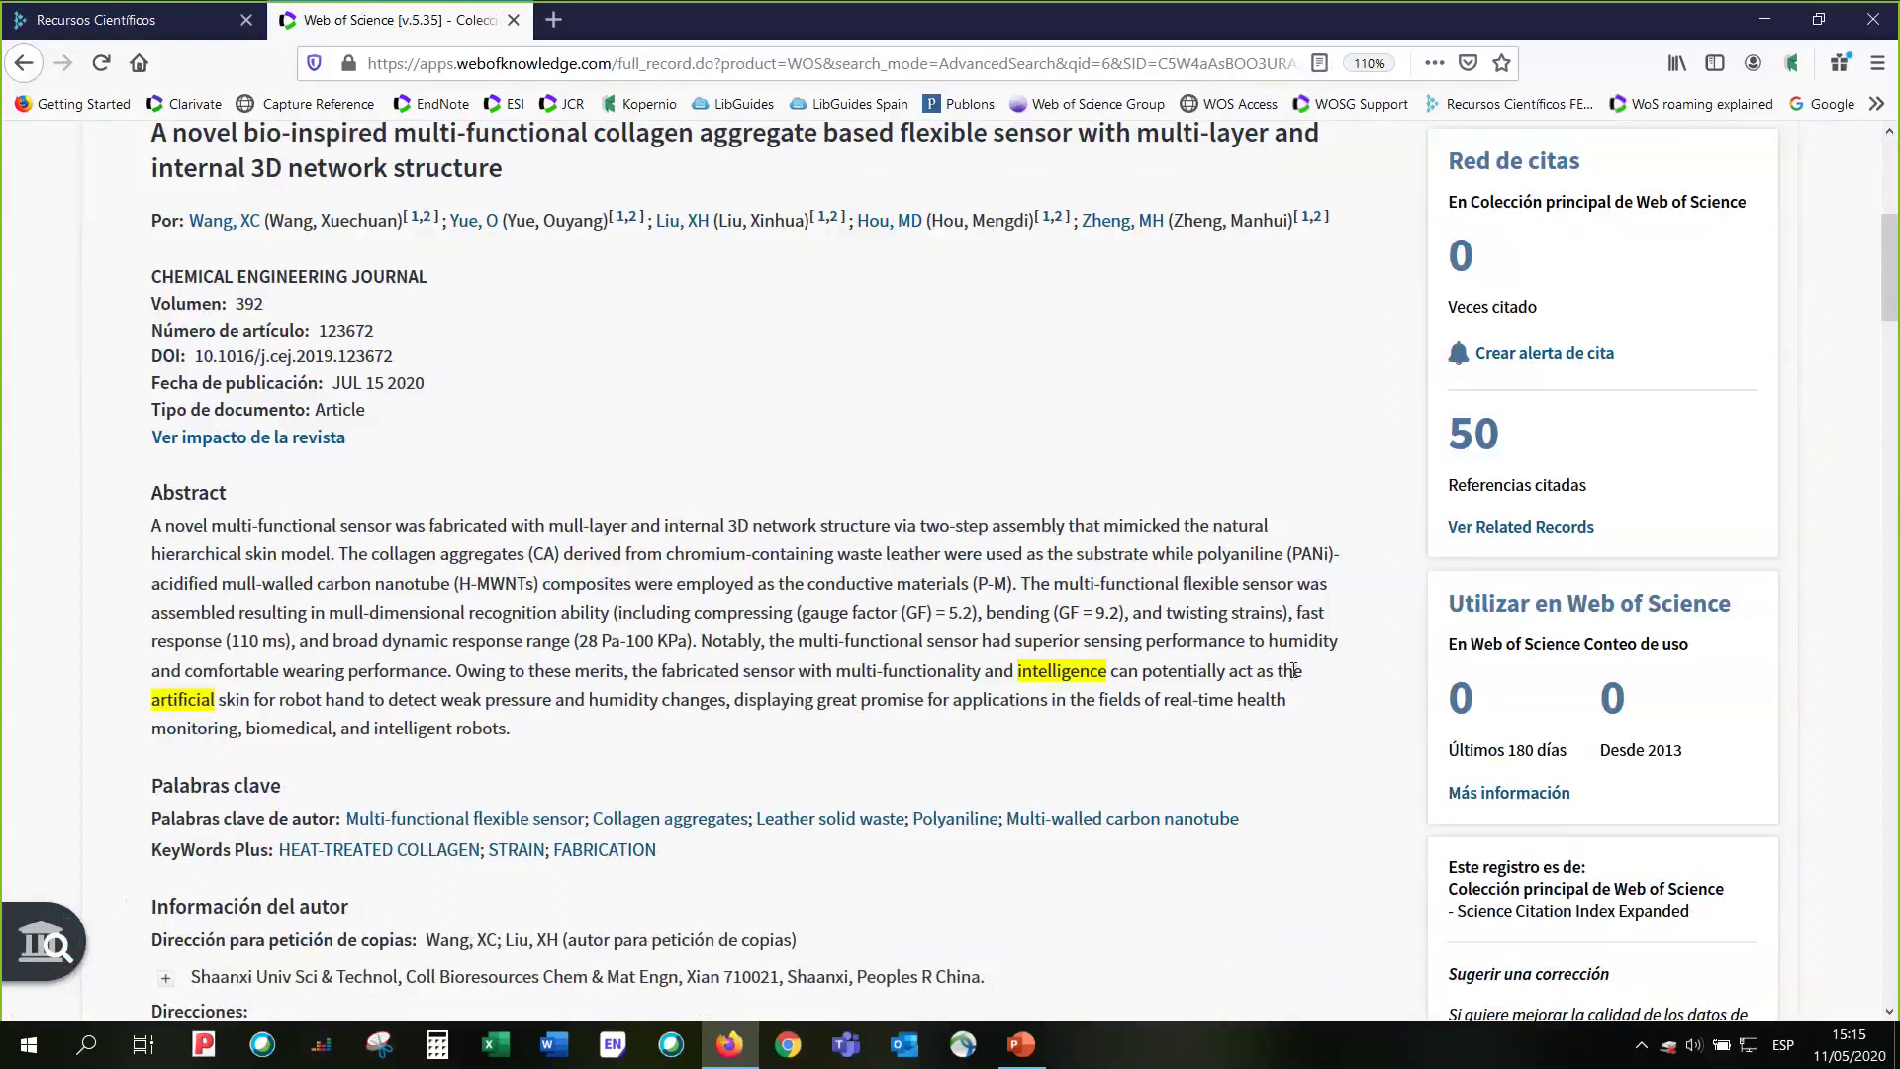
# - Go to the second record, on fuzzy clustering and dynamic tables, and check how far apart the highlighted terms are in its abstract
pyautogui.scroll(5, 1805, 513)
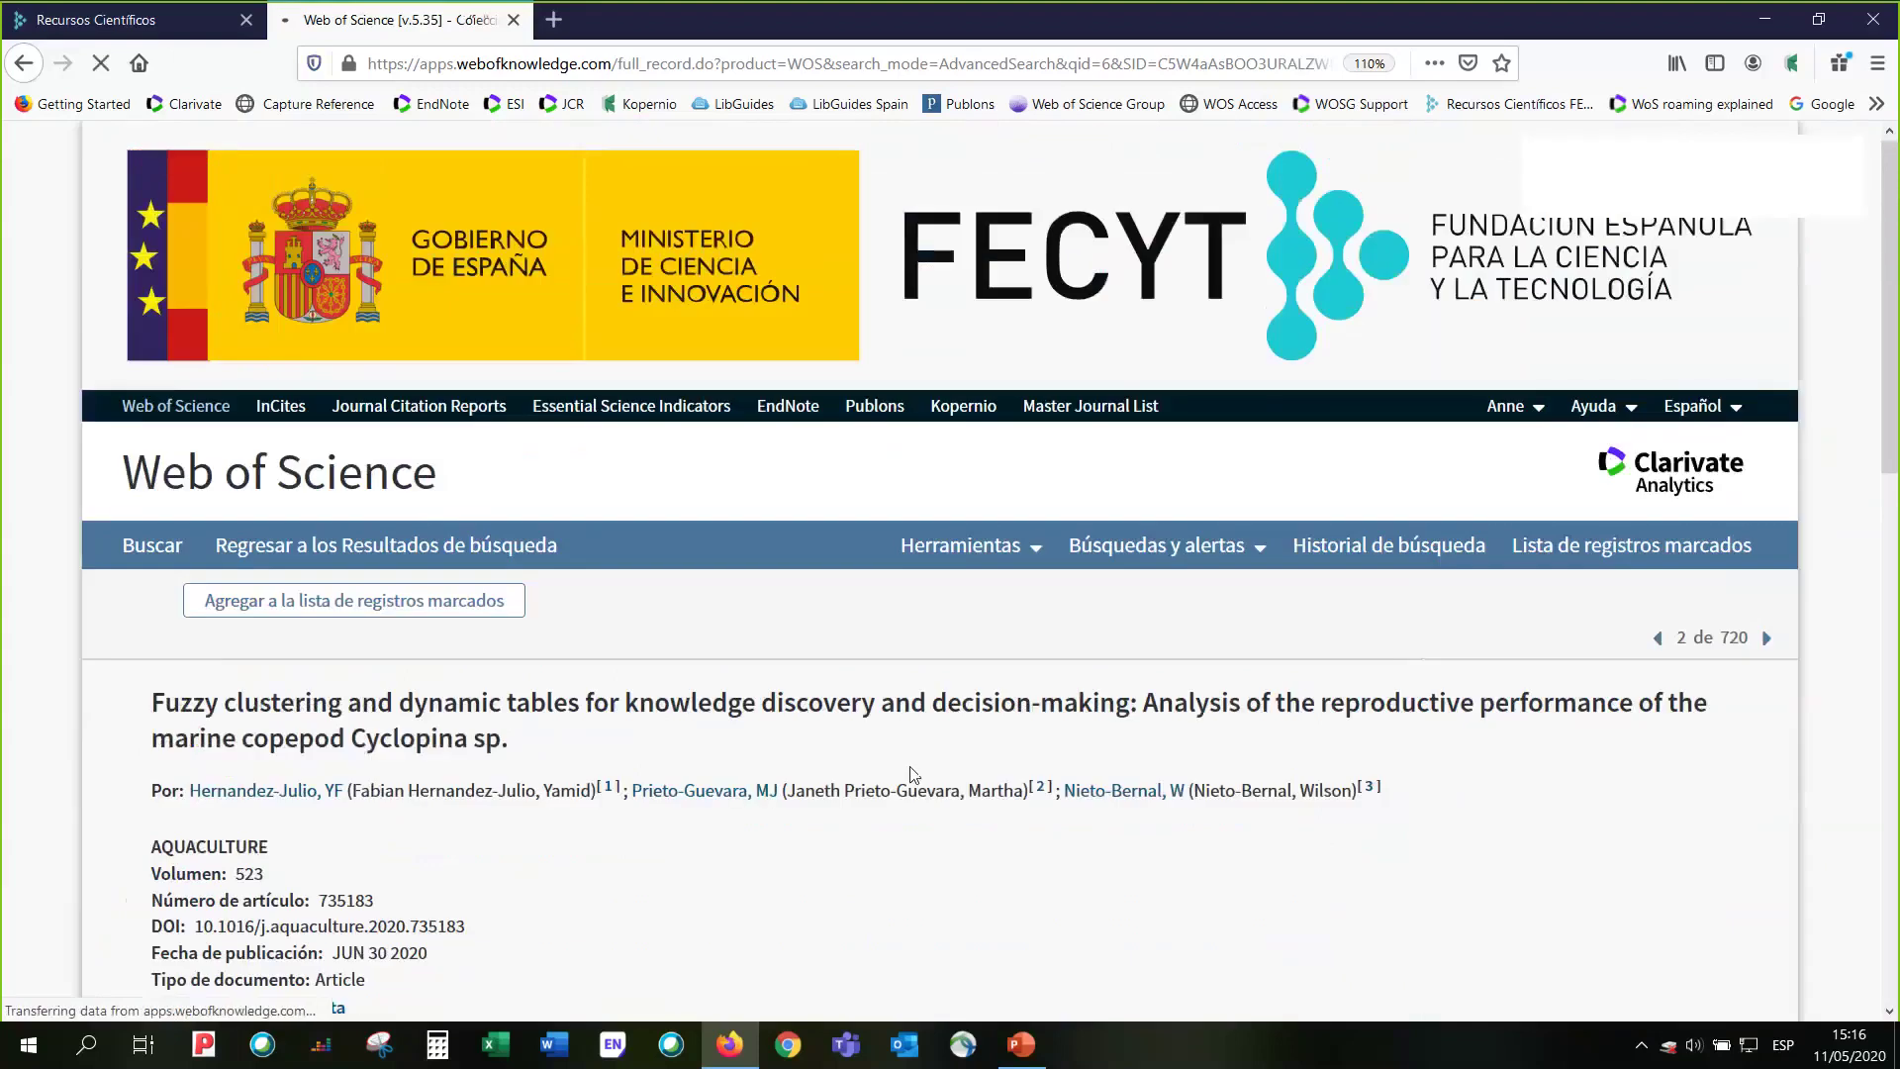
pyautogui.scroll(-3, 916, 774)
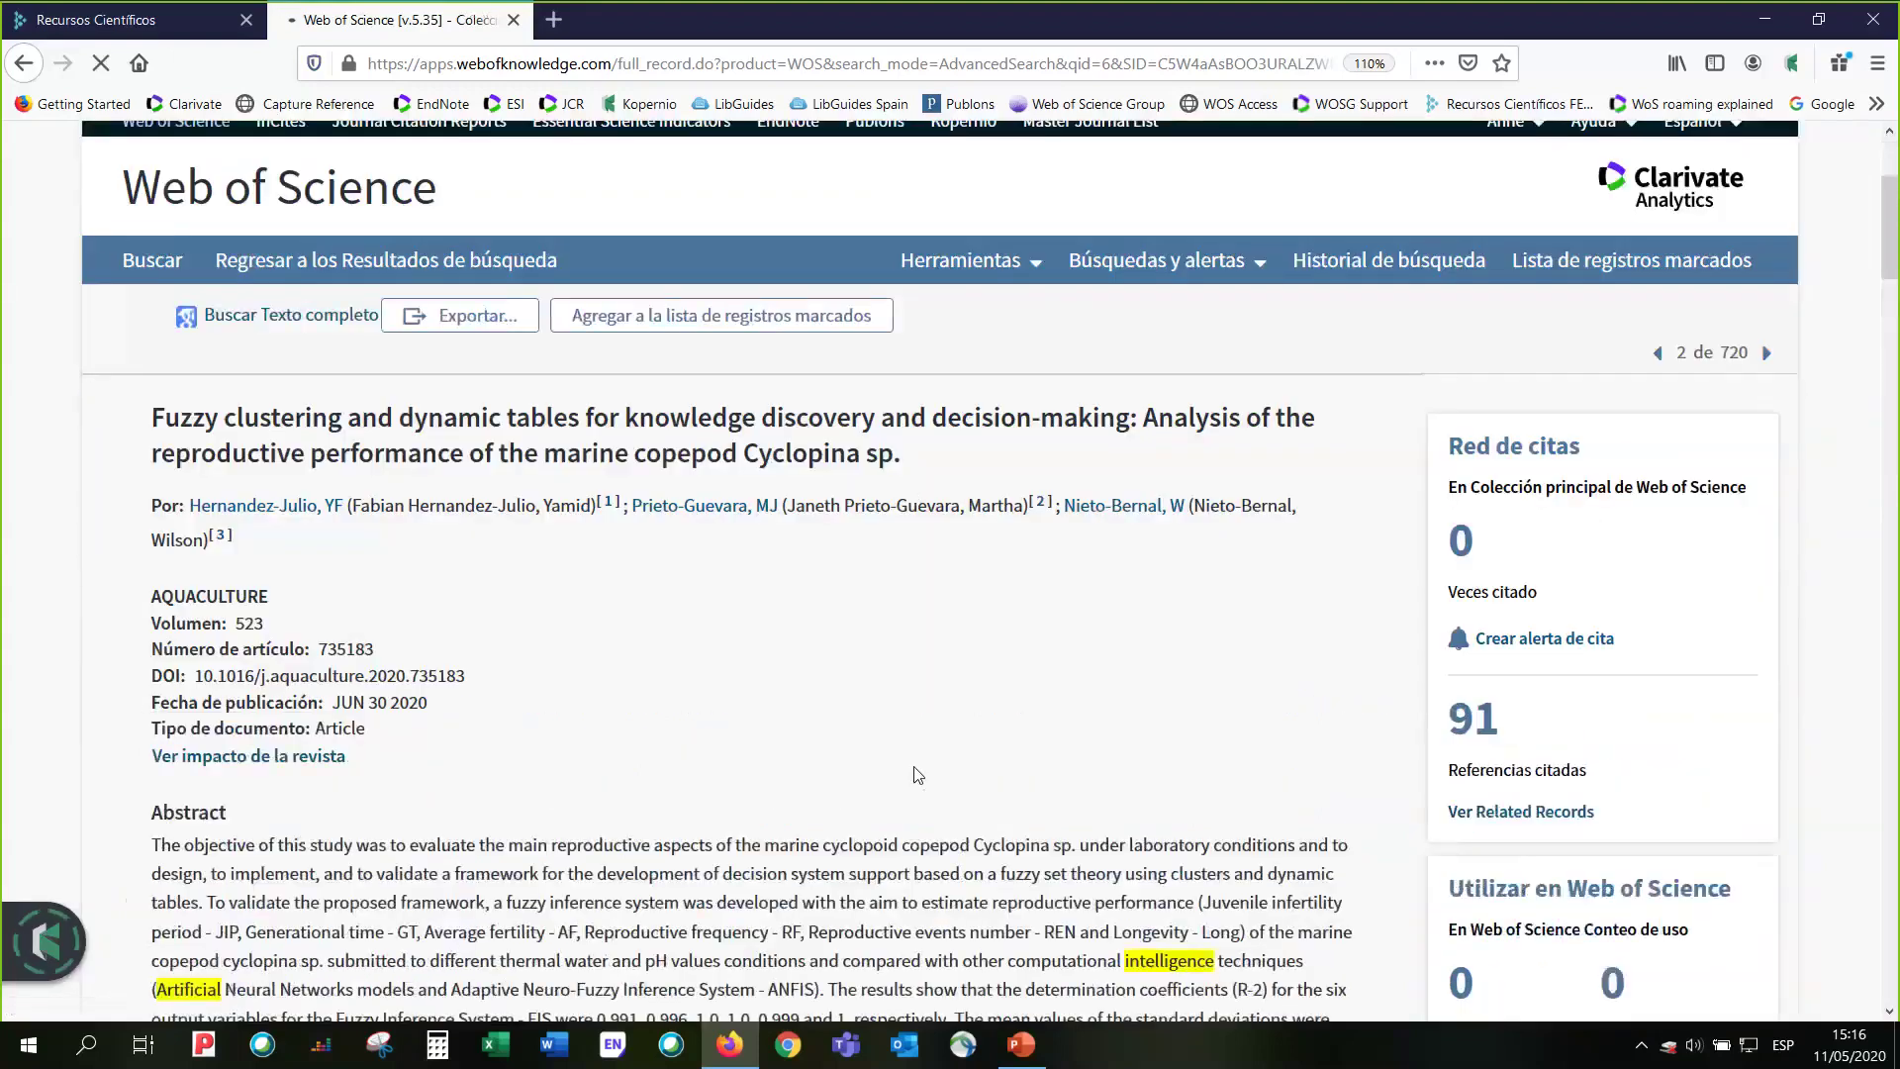
pyautogui.scroll(-3, 918, 775)
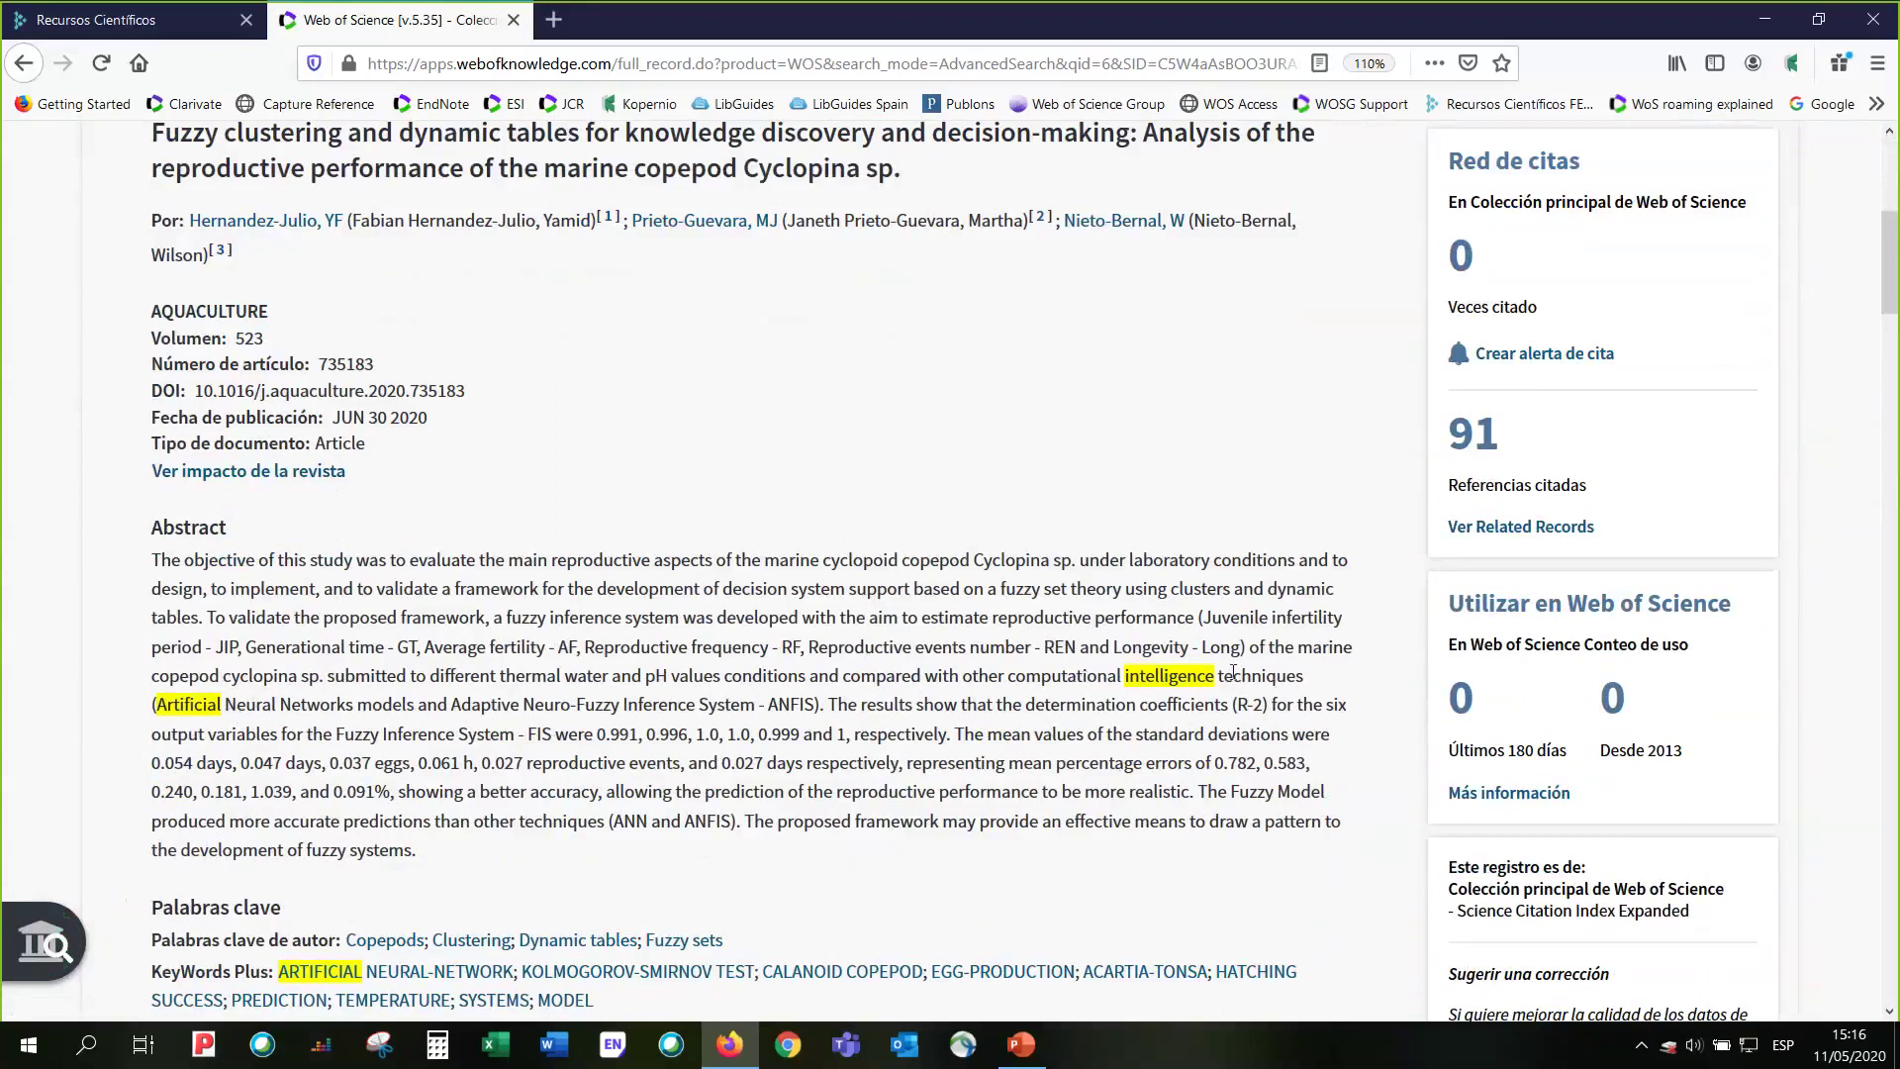
# - Go to the third record, on precision health in autoimmune diseases, and check which form of the search terms its abstract uses
pyautogui.scroll(2, 1352, 741)
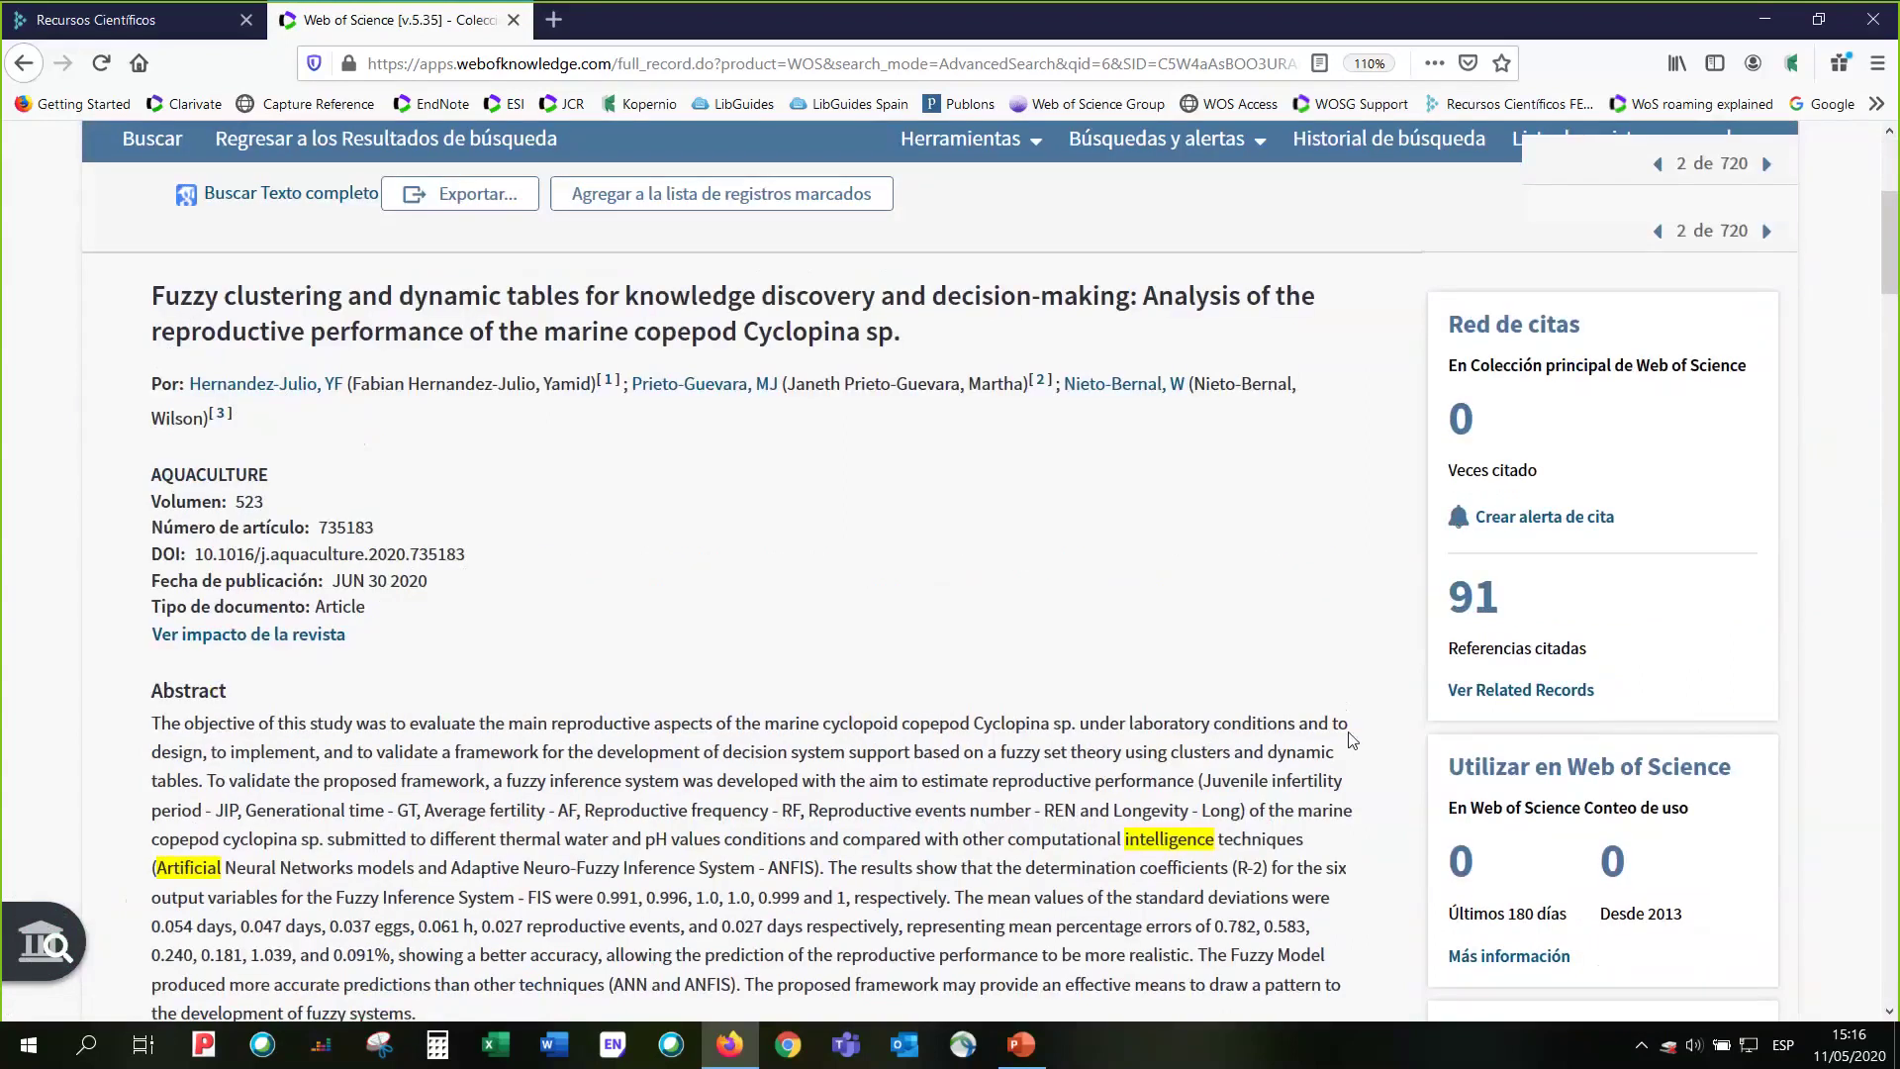
pyautogui.scroll(1, 1352, 740)
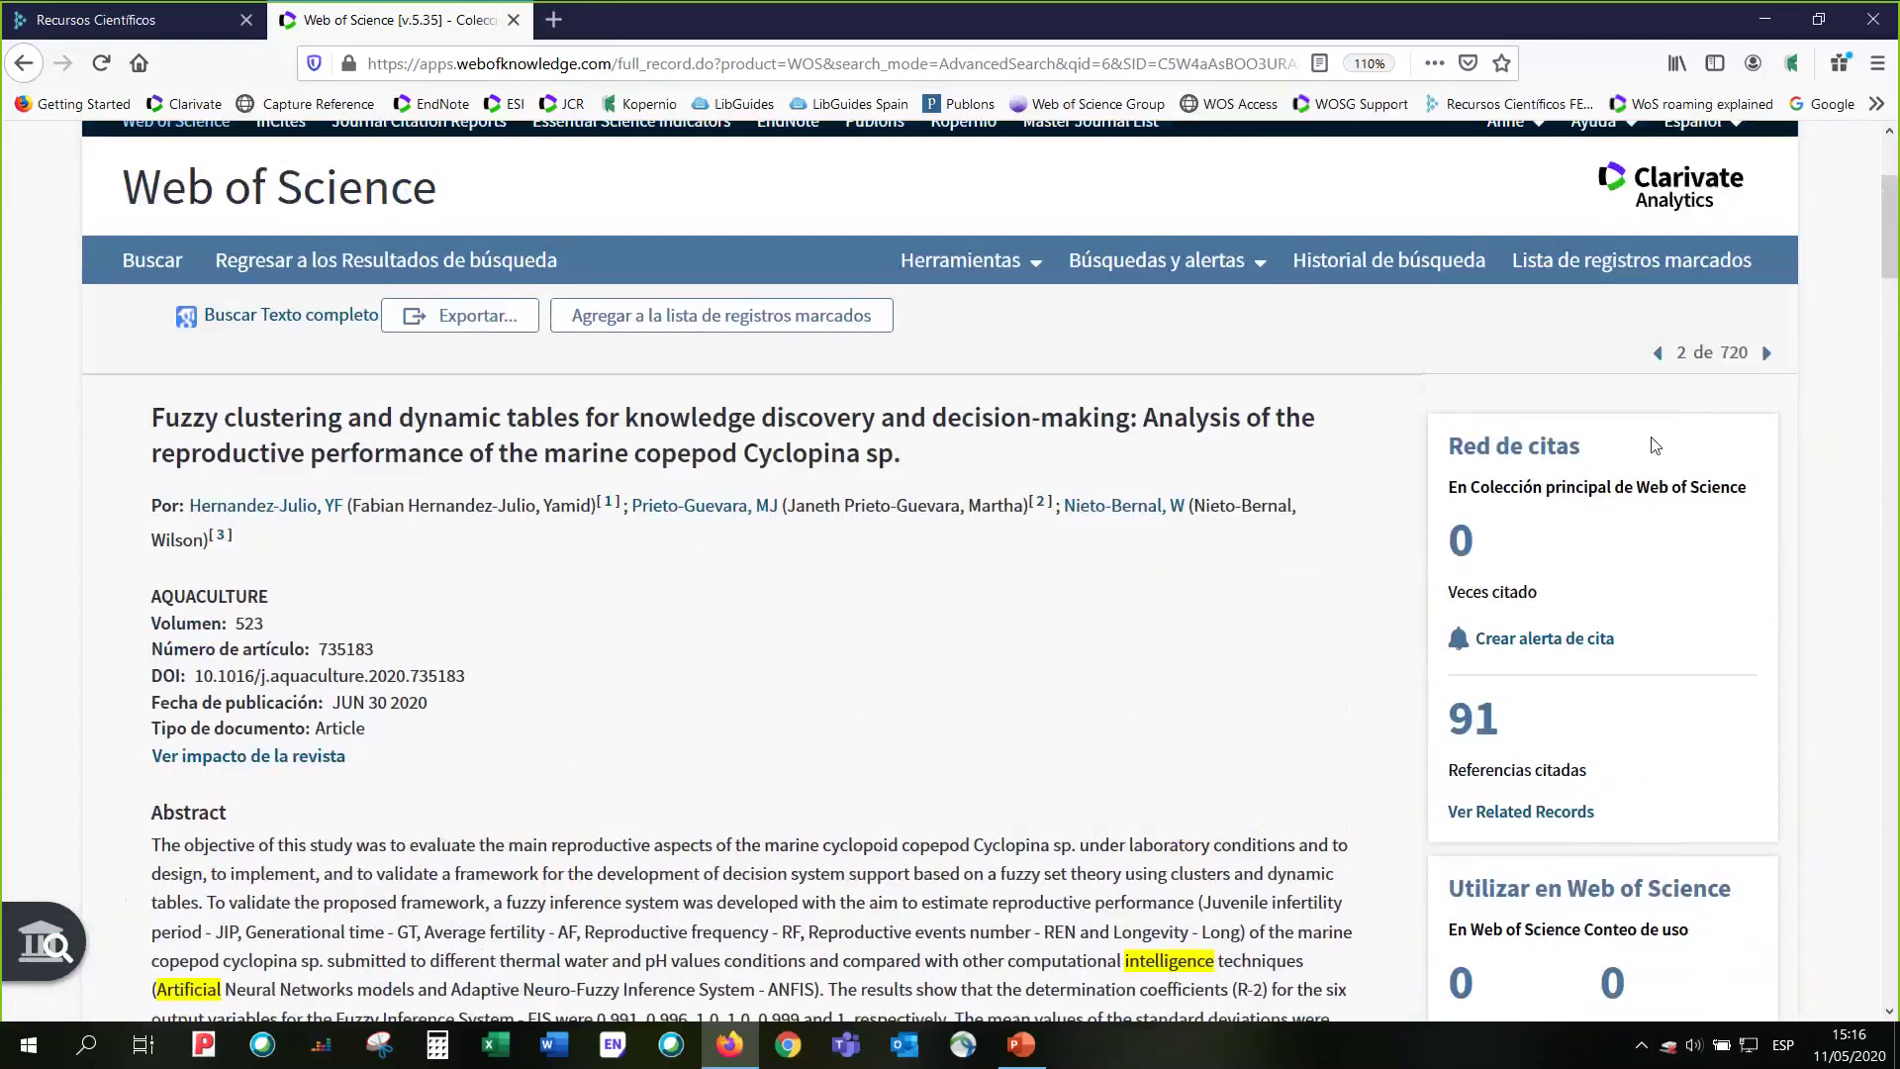
pyautogui.click(1767, 353)
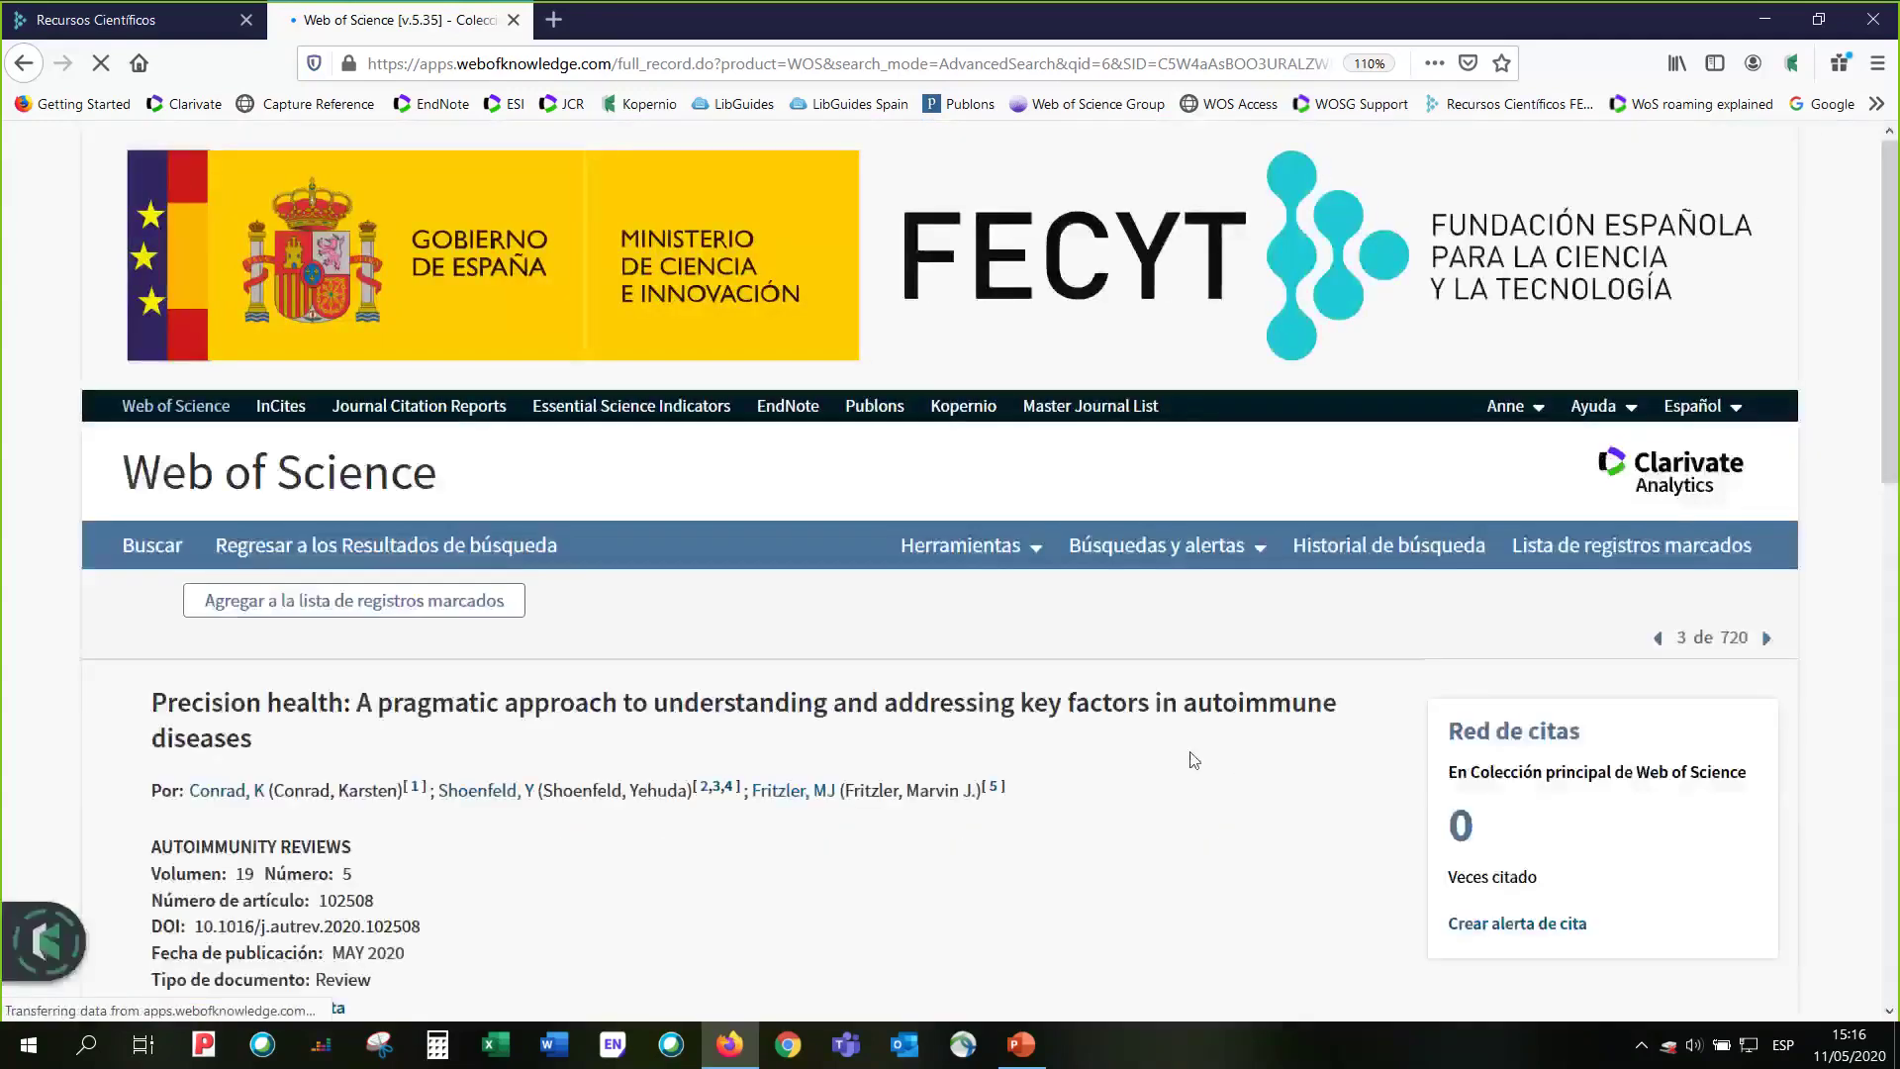
pyautogui.scroll(-2, 1195, 760)
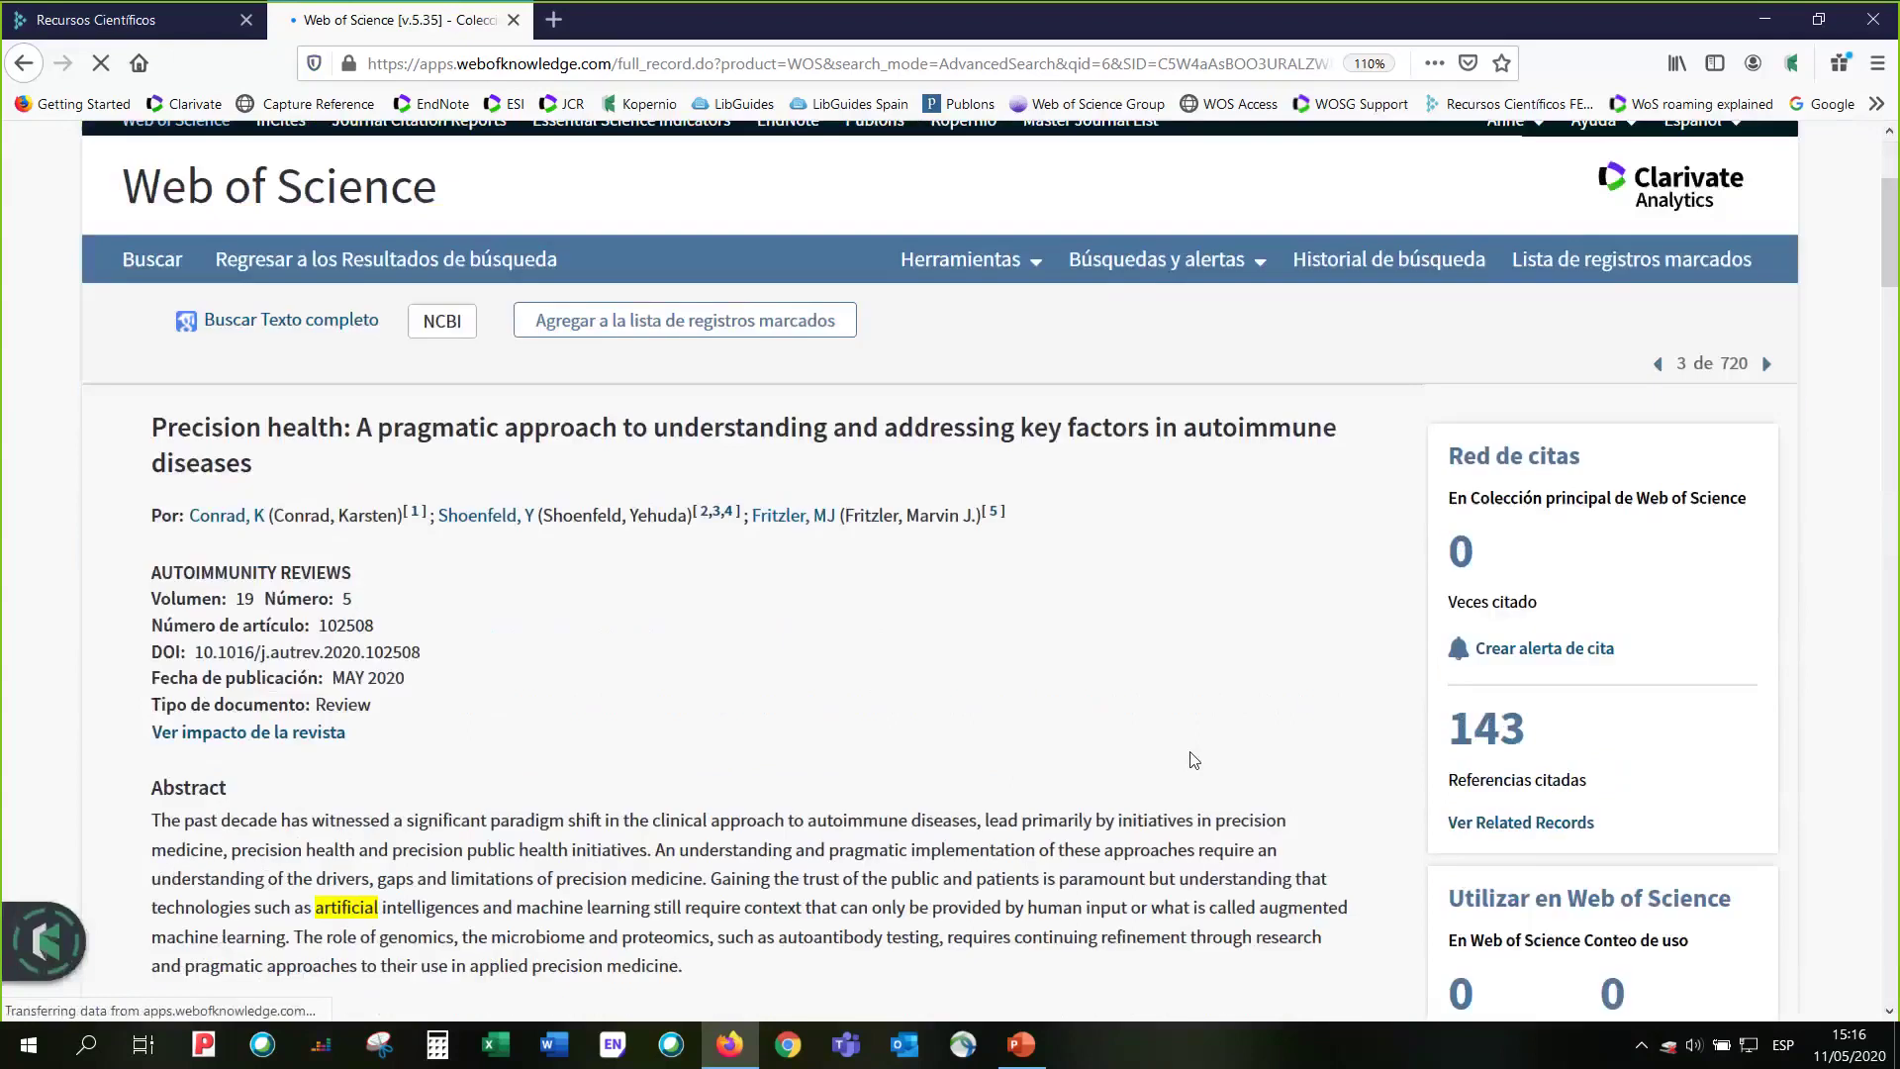
pyautogui.scroll(-2, 1195, 760)
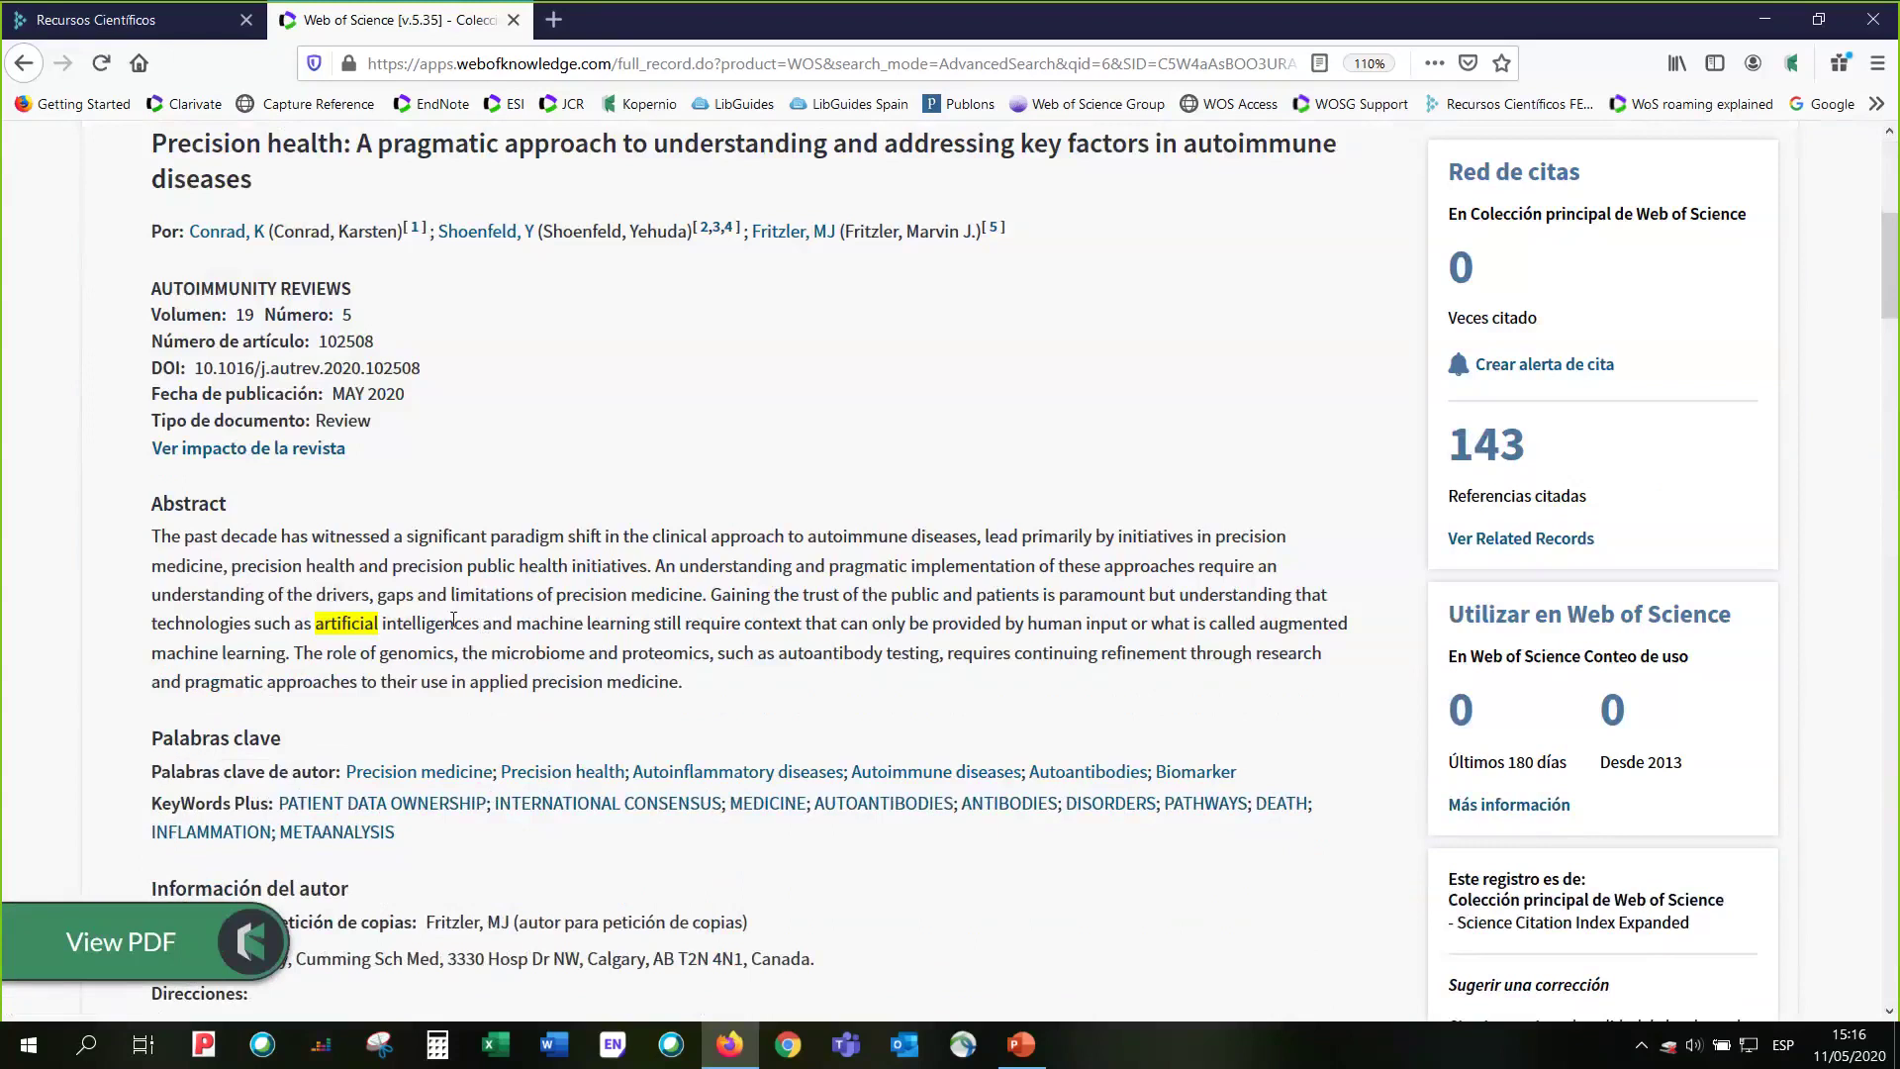
# - Go to the fourth record, on collective intelligence urban design models, and examine the words between the highlighted terms in its abstract
pyautogui.scroll(3, 454, 621)
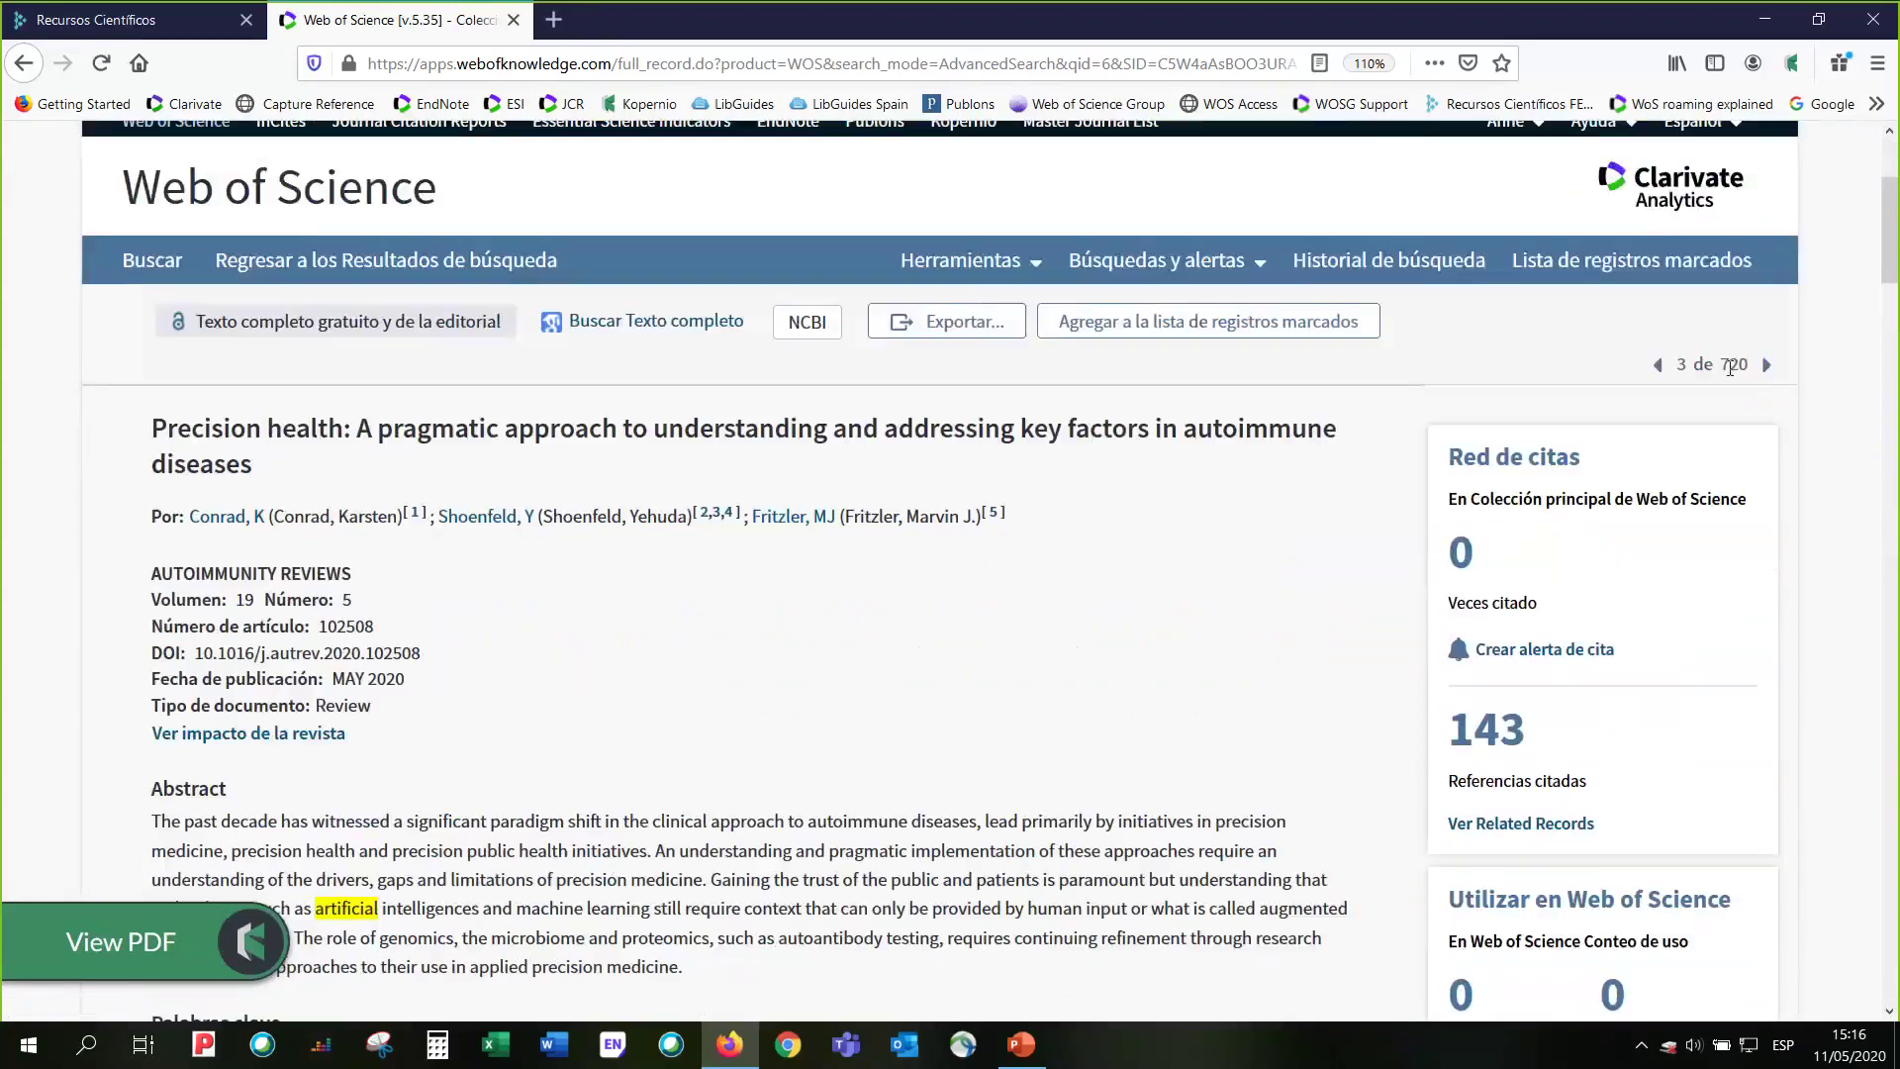
pyautogui.click(1764, 366)
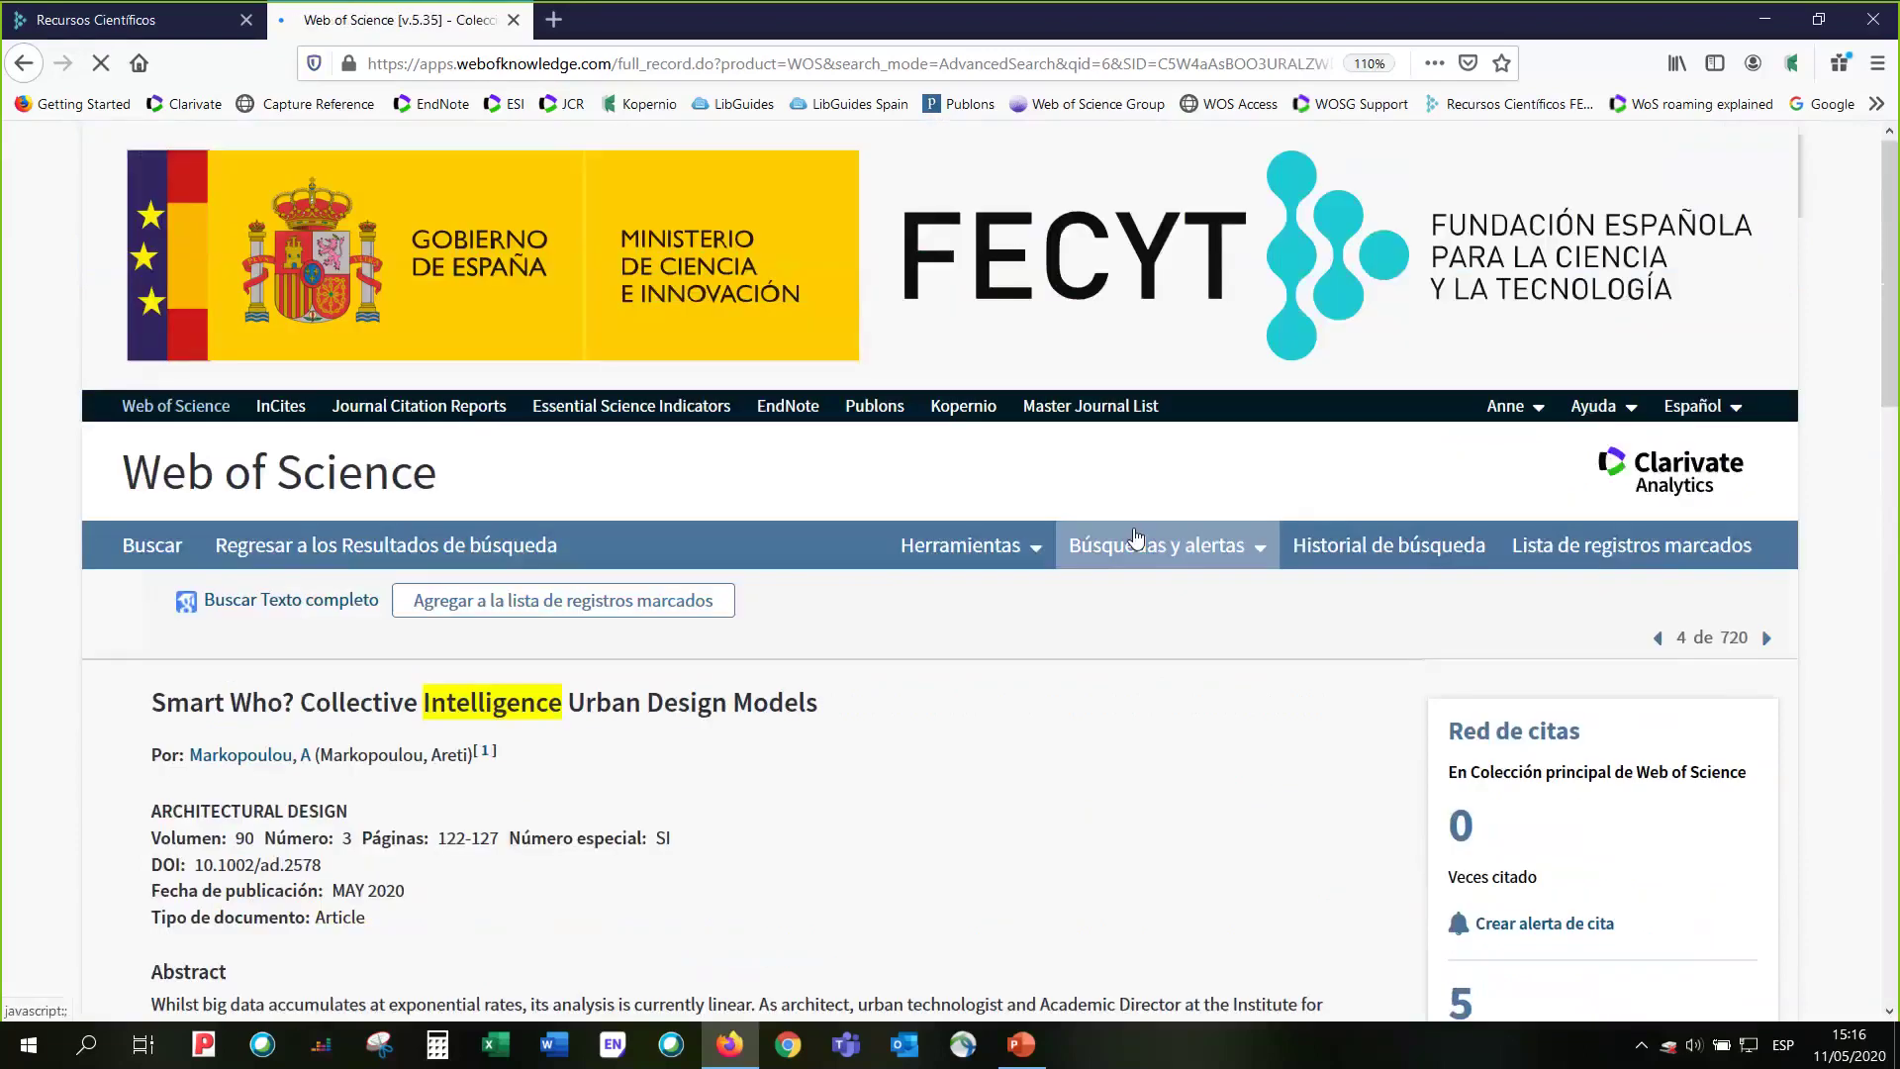
pyautogui.scroll(-3, 1136, 537)
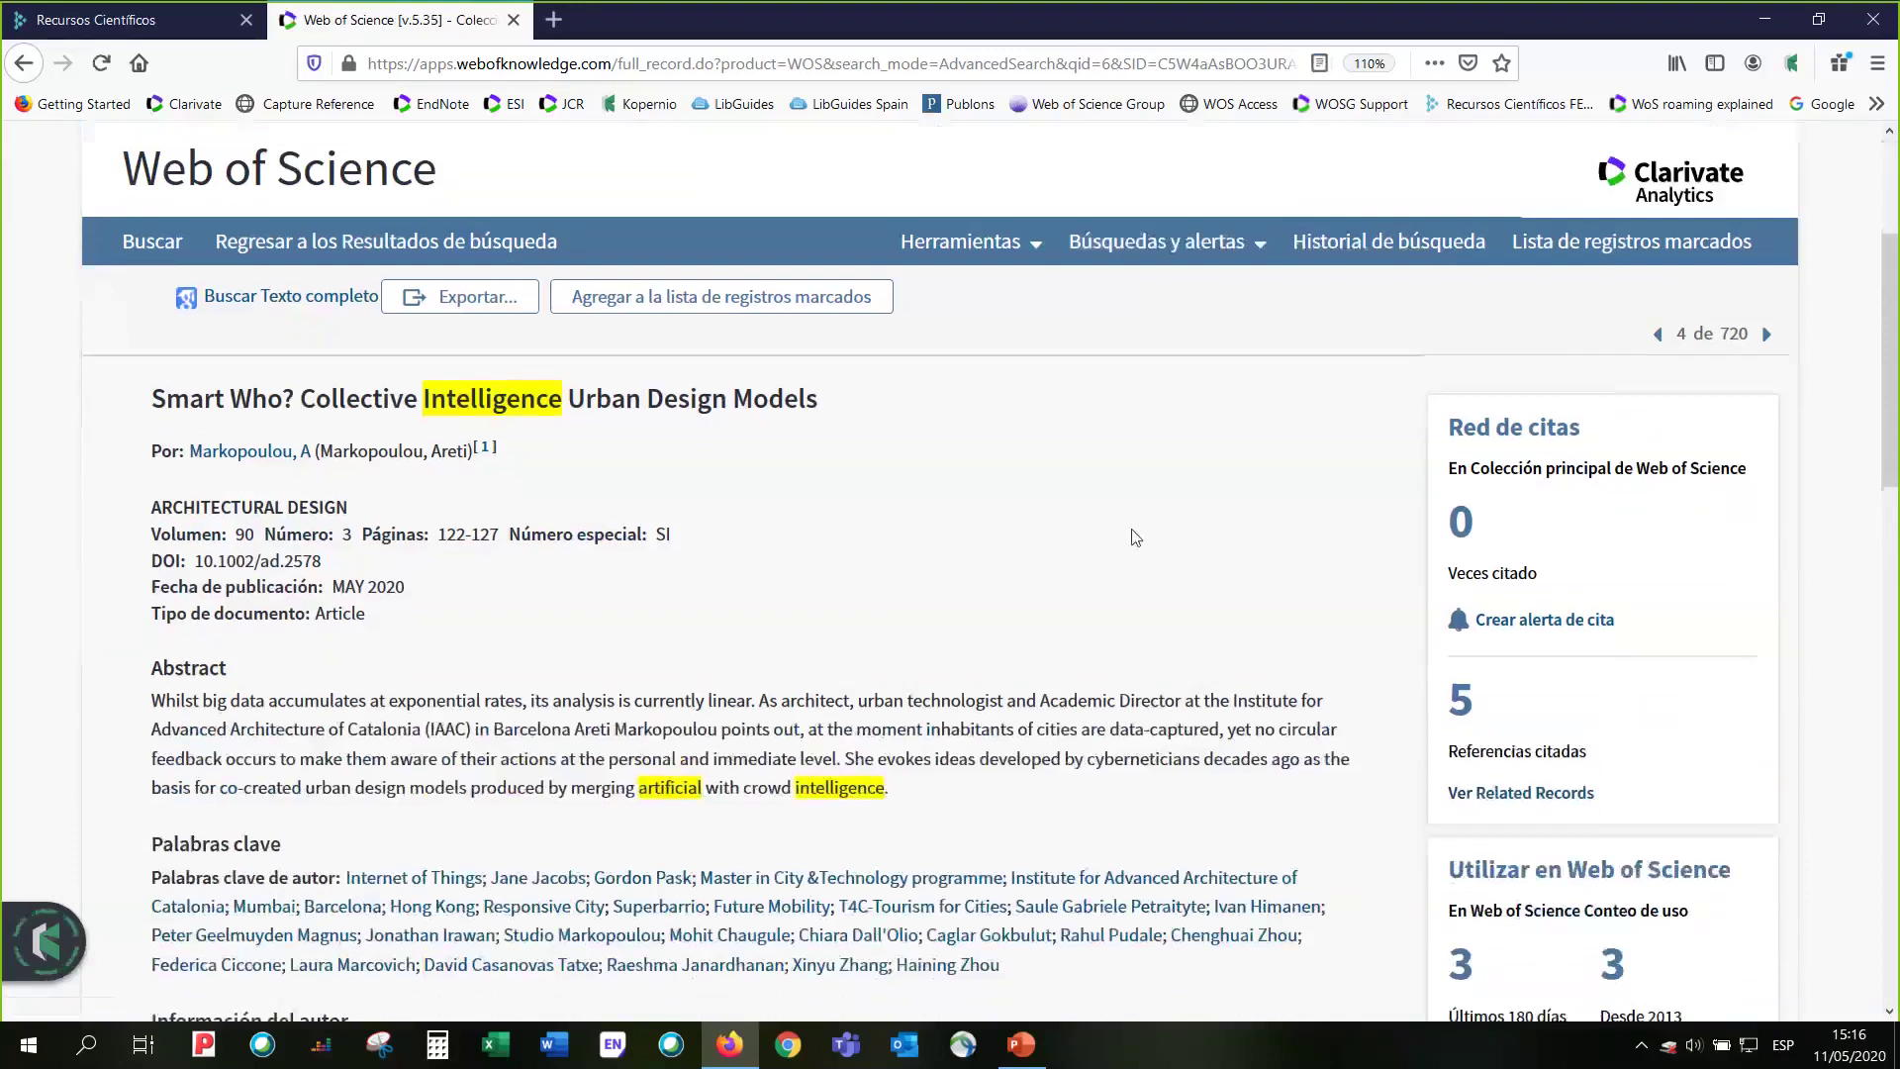
pyautogui.scroll(-1, 1136, 538)
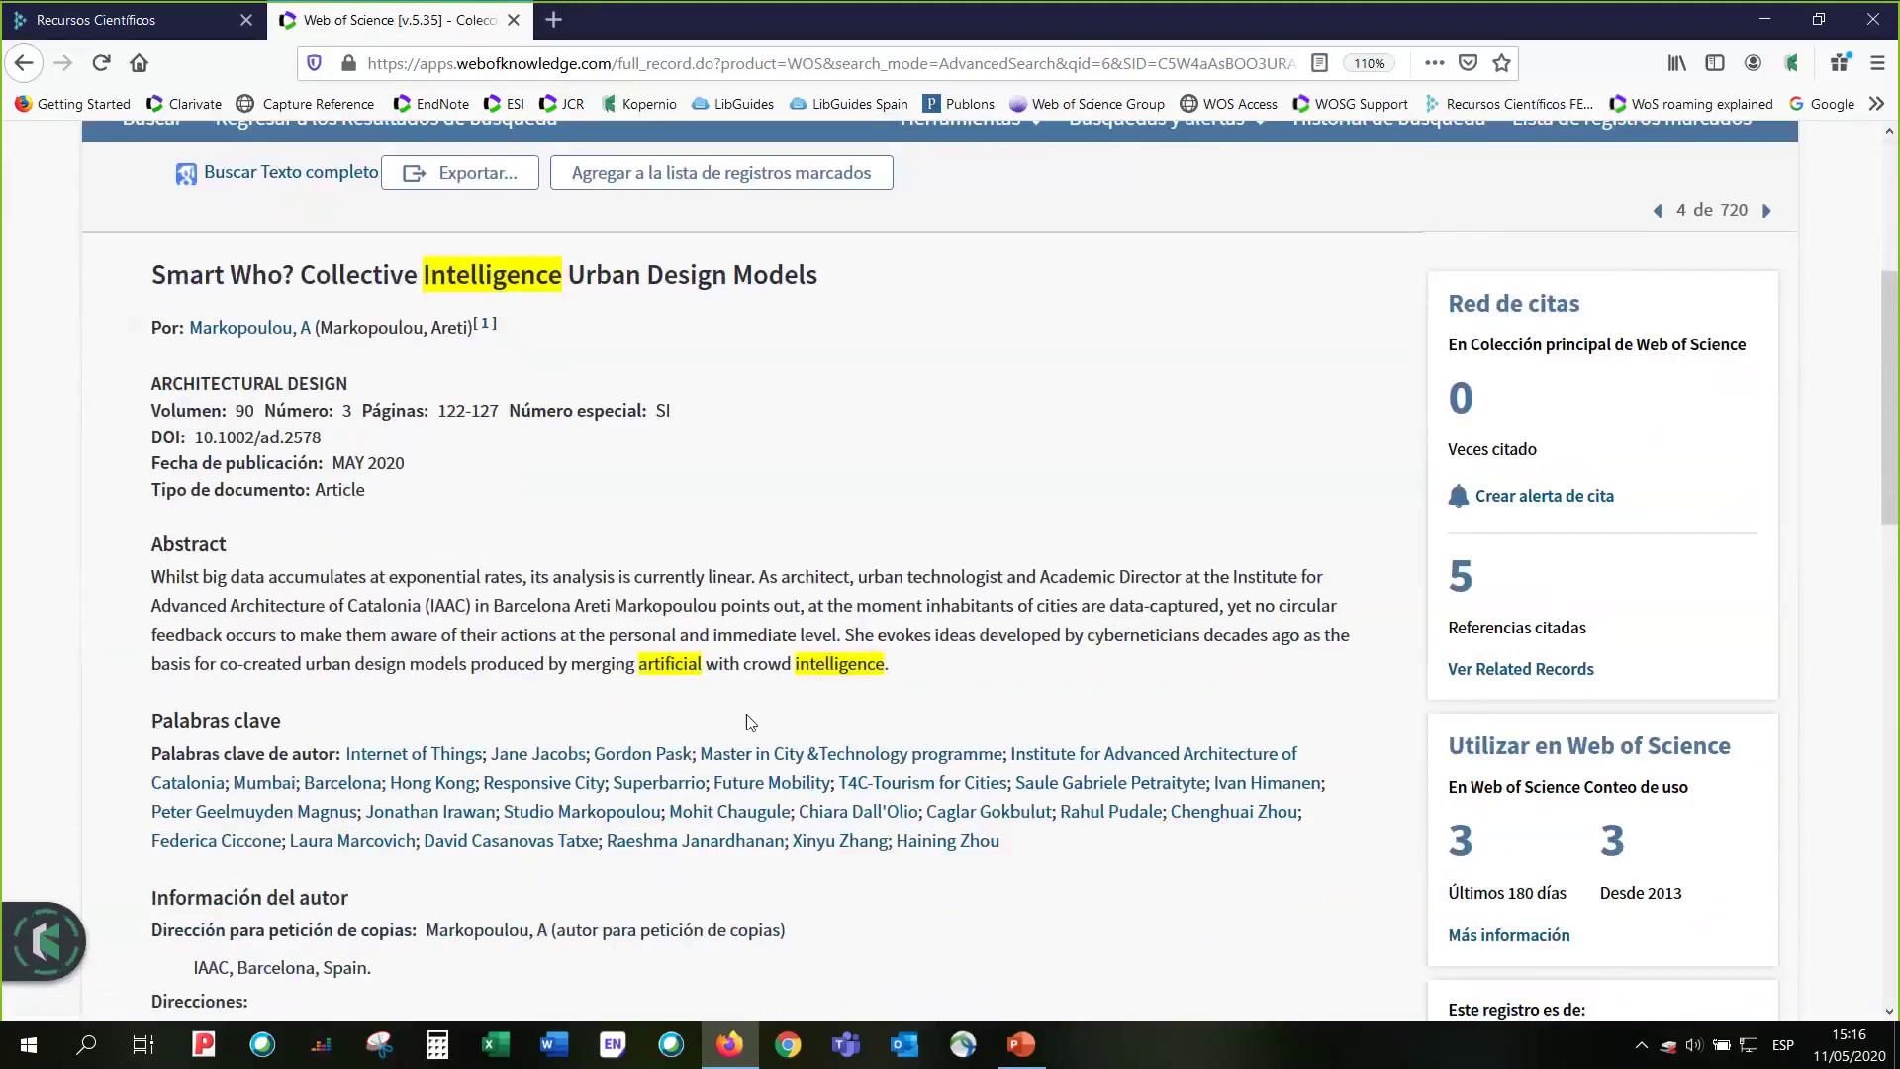
pyautogui.scroll(-1, 750, 722)
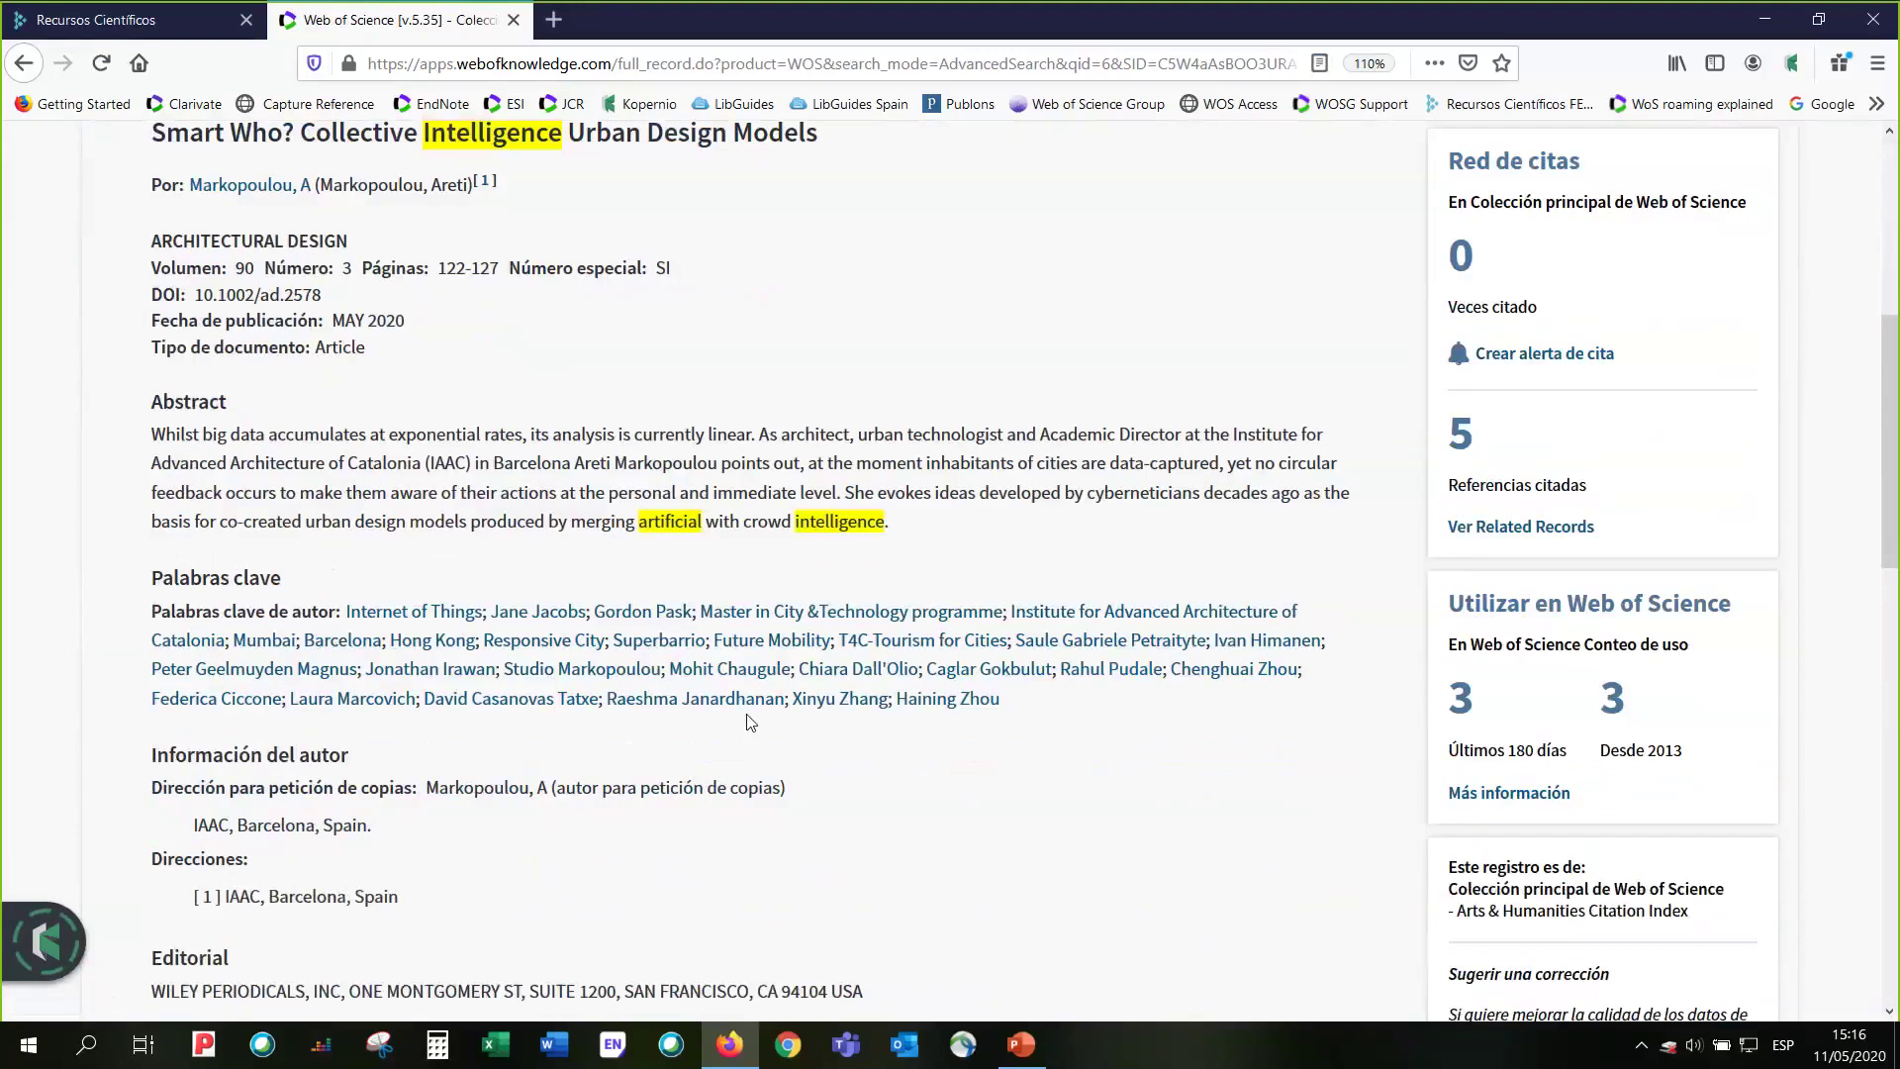
pyautogui.scroll(1, 750, 722)
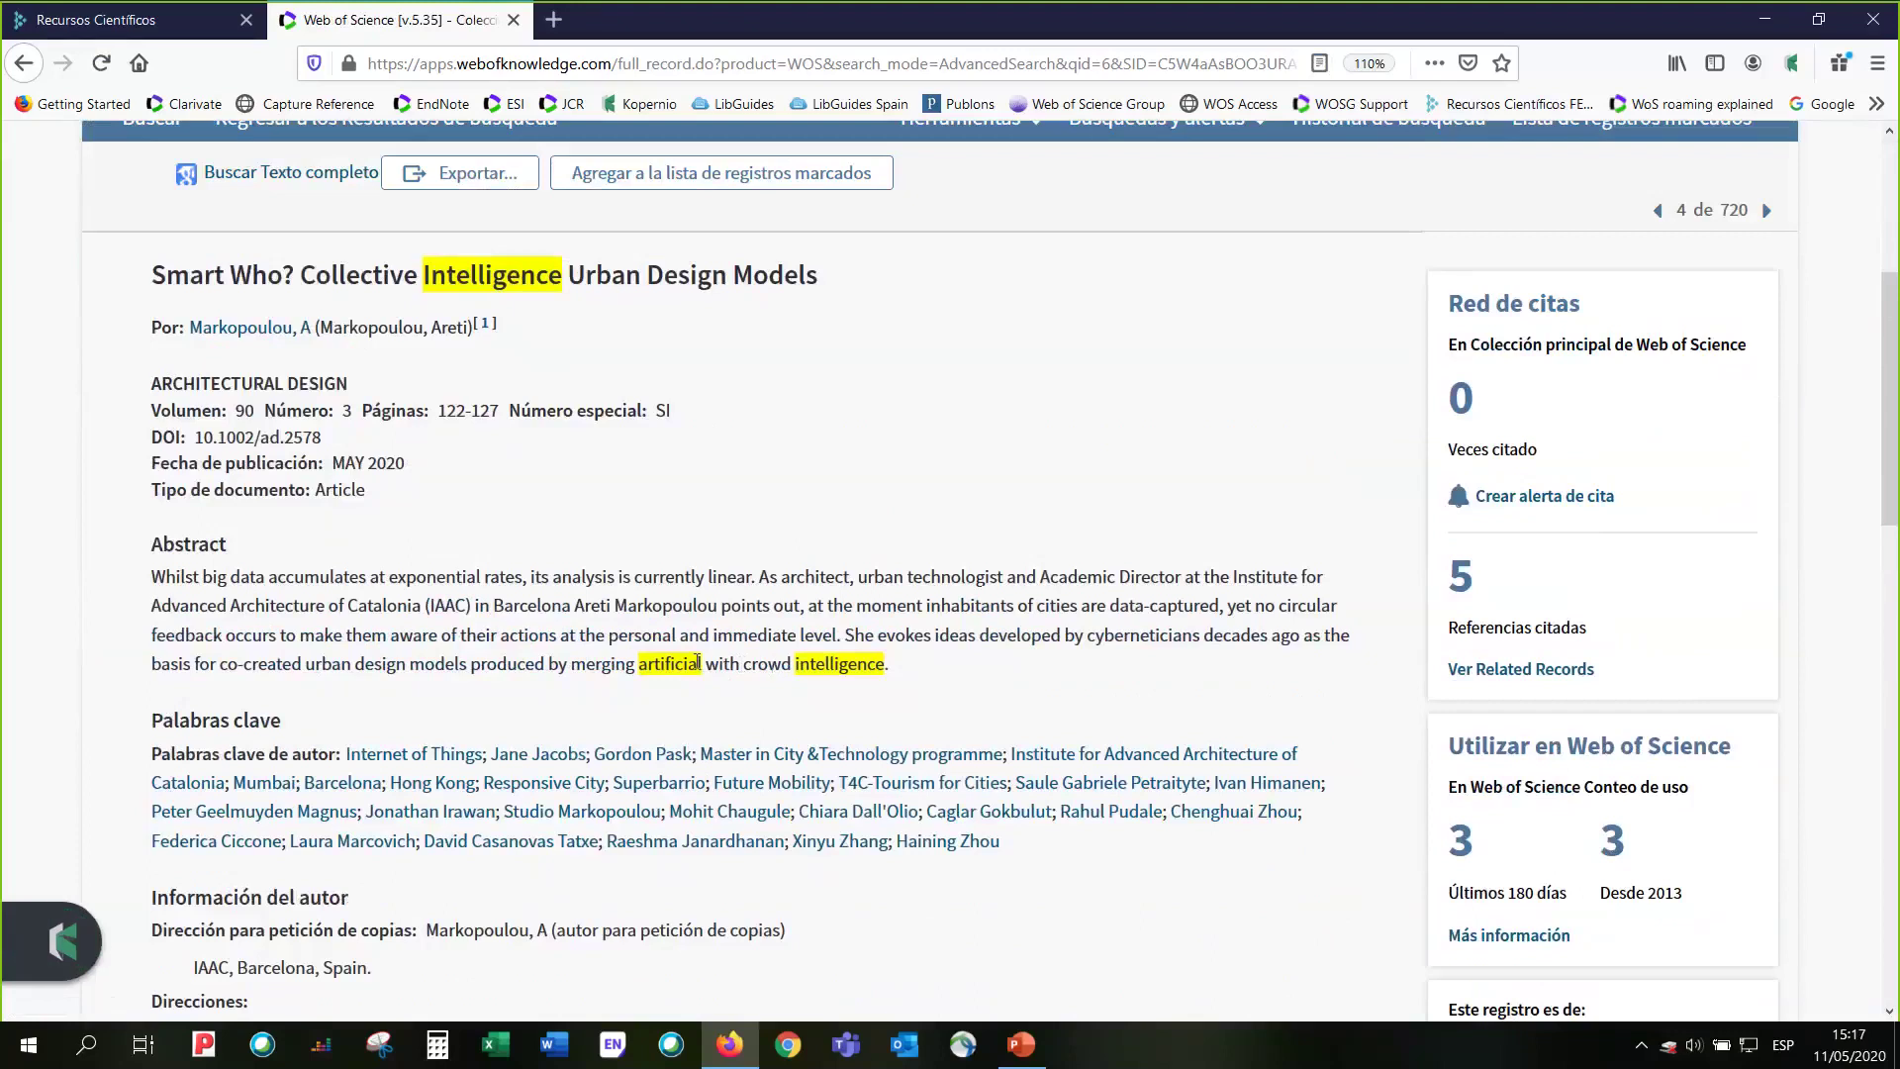
# - Return to the #2 NOT #1 result list and sort it by times cited
pyautogui.scroll(2, 772, 668)
pyautogui.click(419, 414)
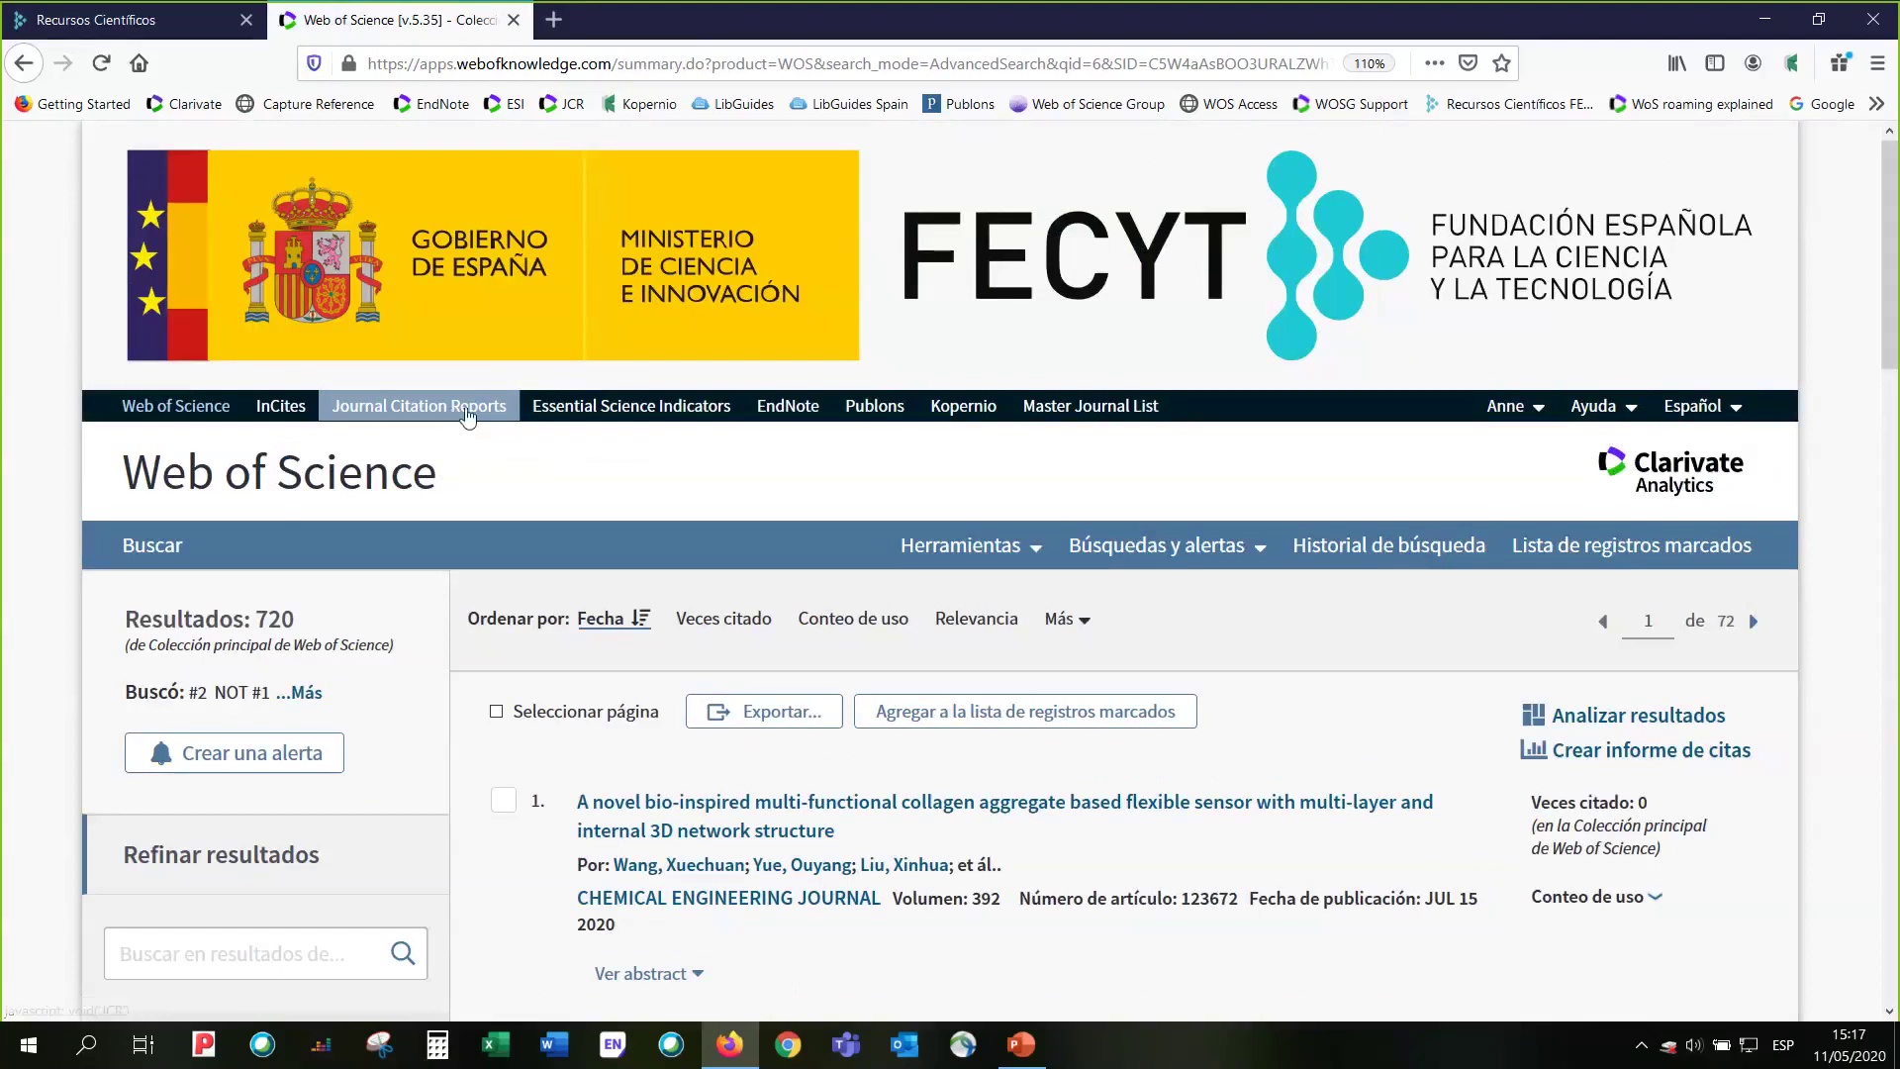
pyautogui.scroll(-3, 610, 649)
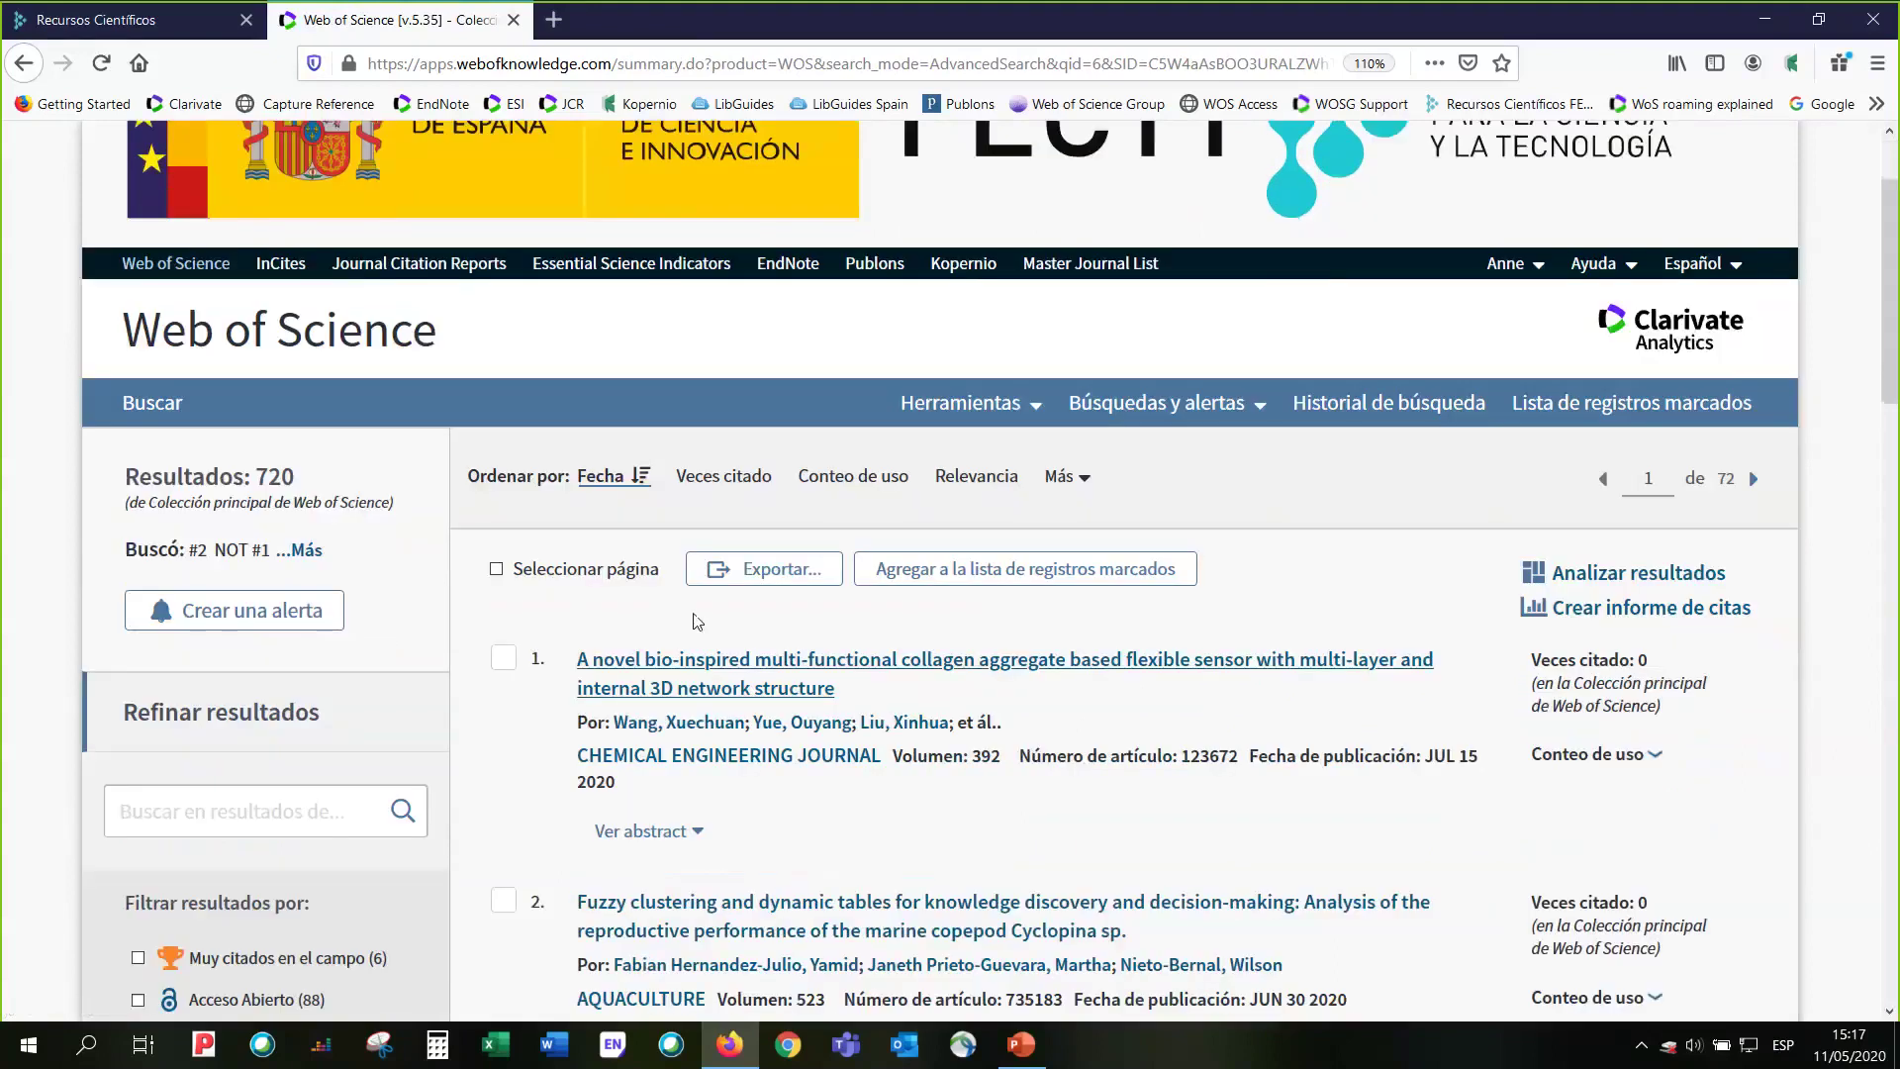
pyautogui.click(758, 479)
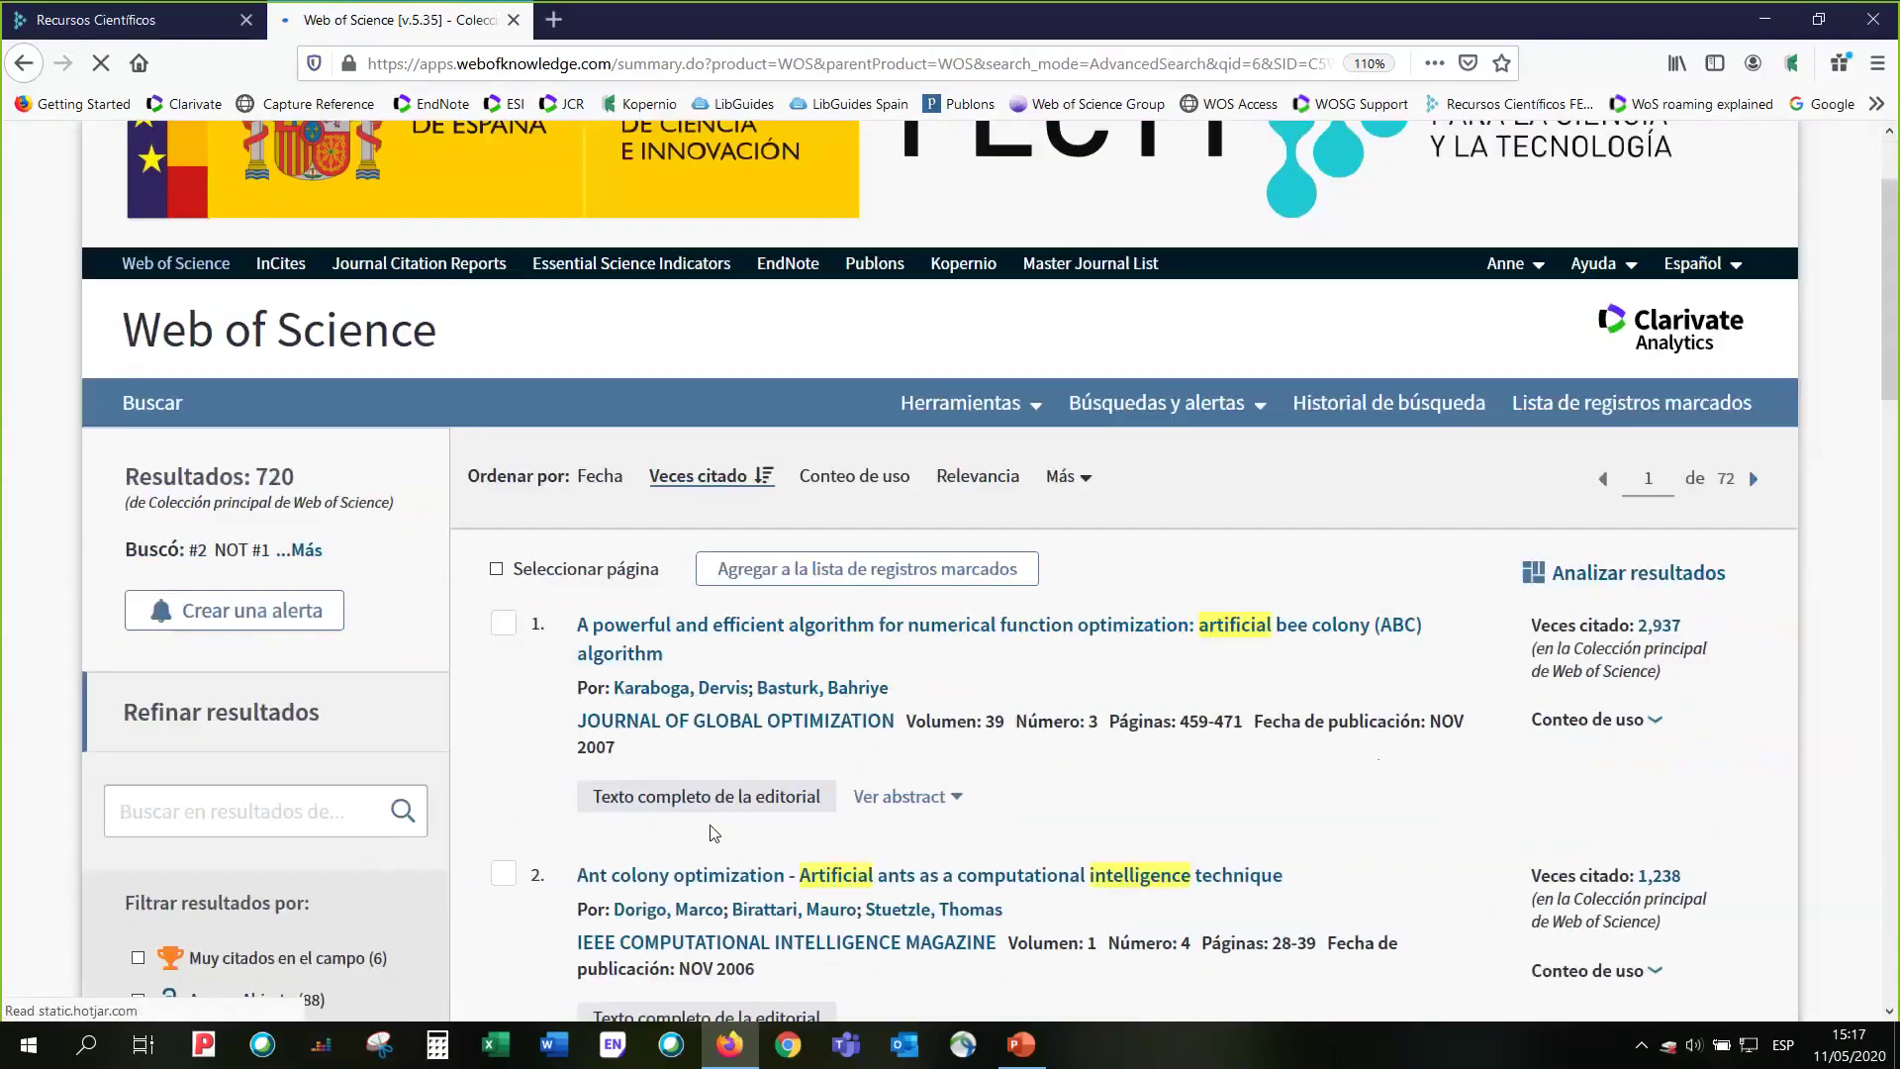
# - Browse the most-cited records of the #2 NOT #1 set and examine the highlighted terms in their titles
pyautogui.scroll(-2, 713, 833)
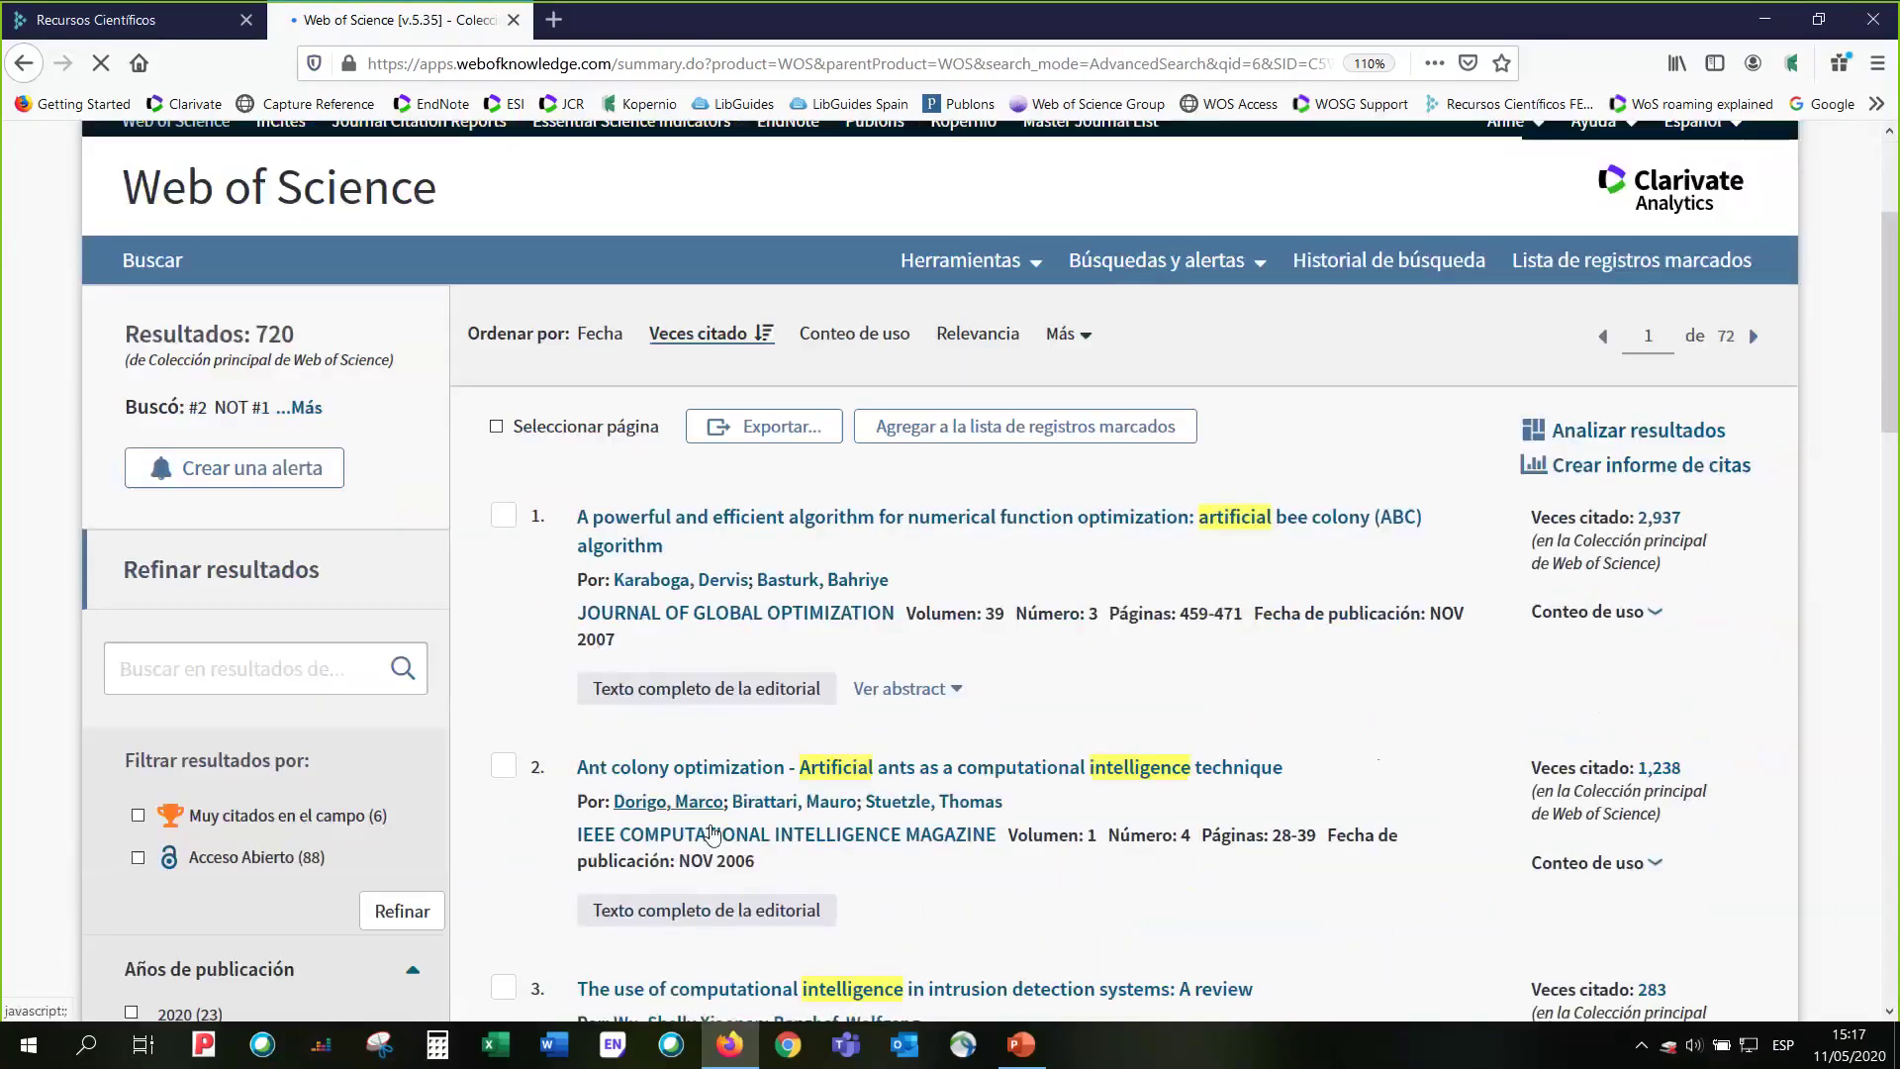
pyautogui.scroll(-4, 714, 833)
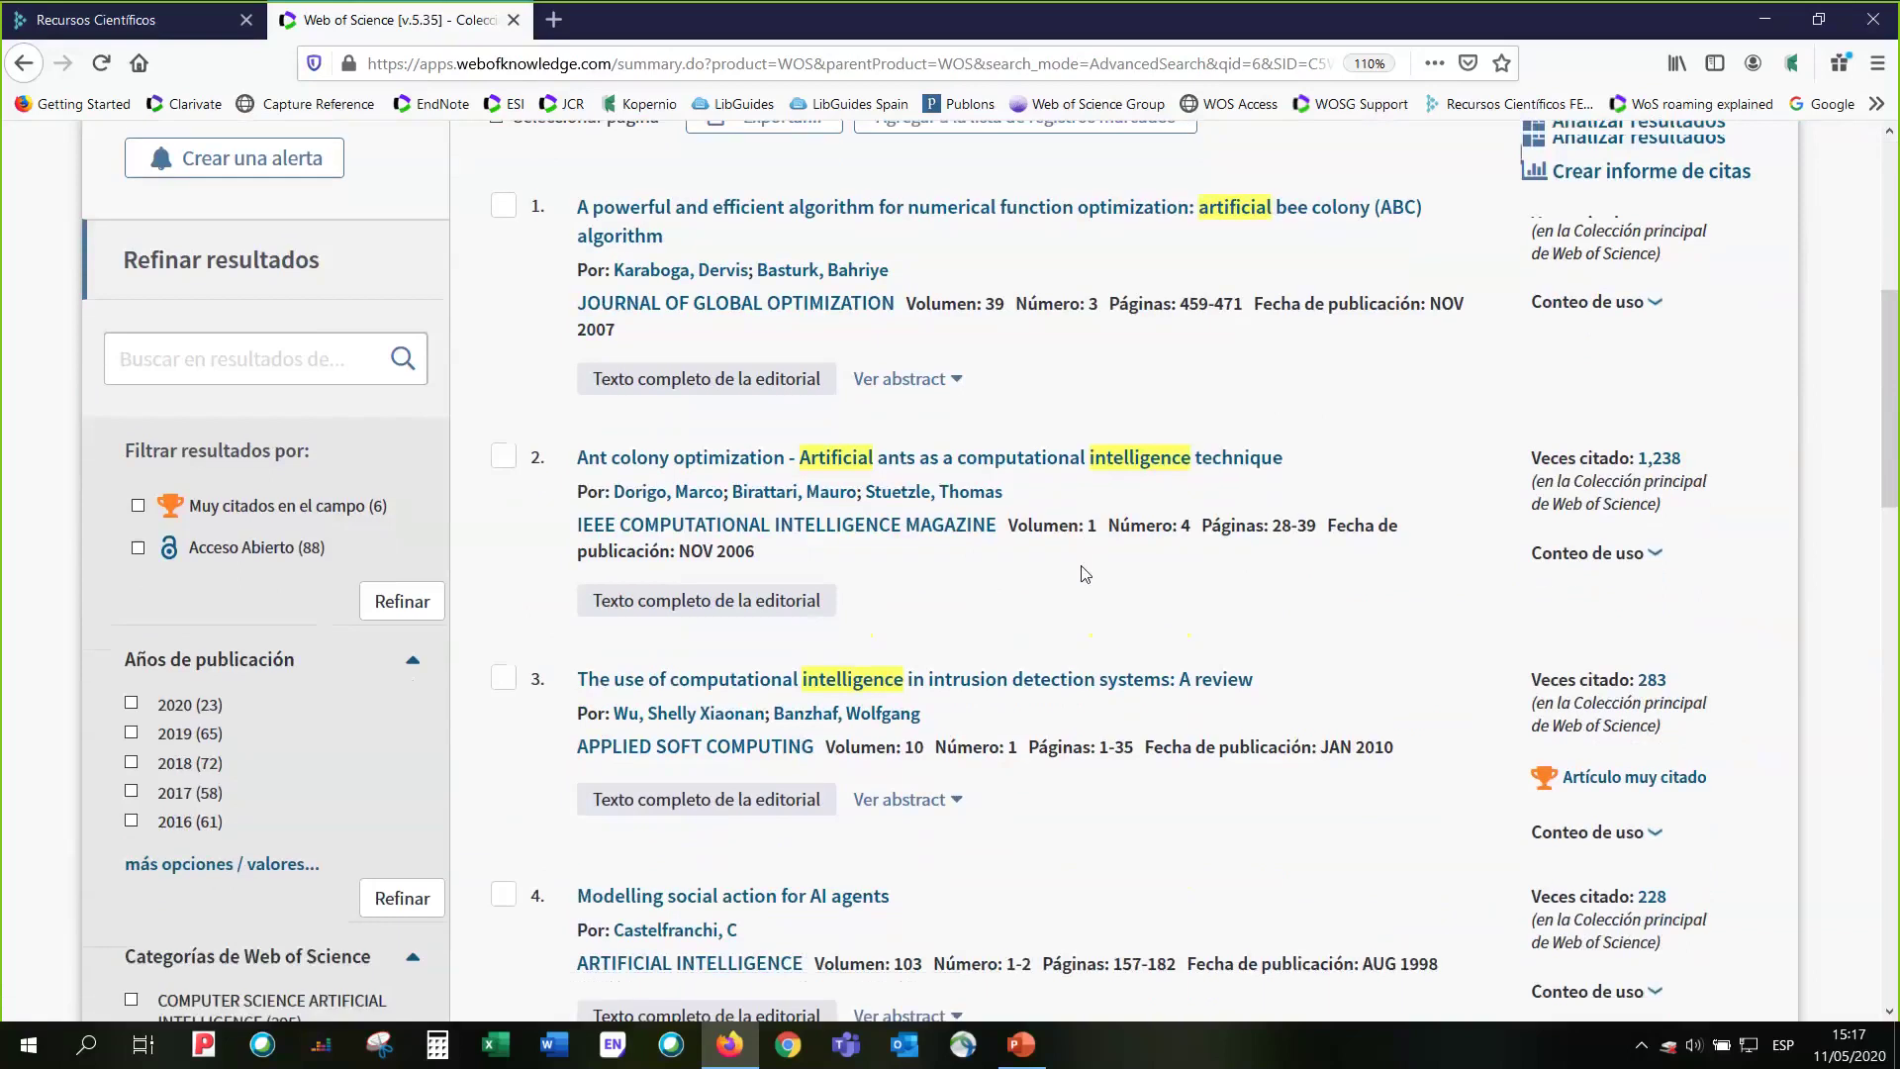
pyautogui.scroll(-9, 1086, 574)
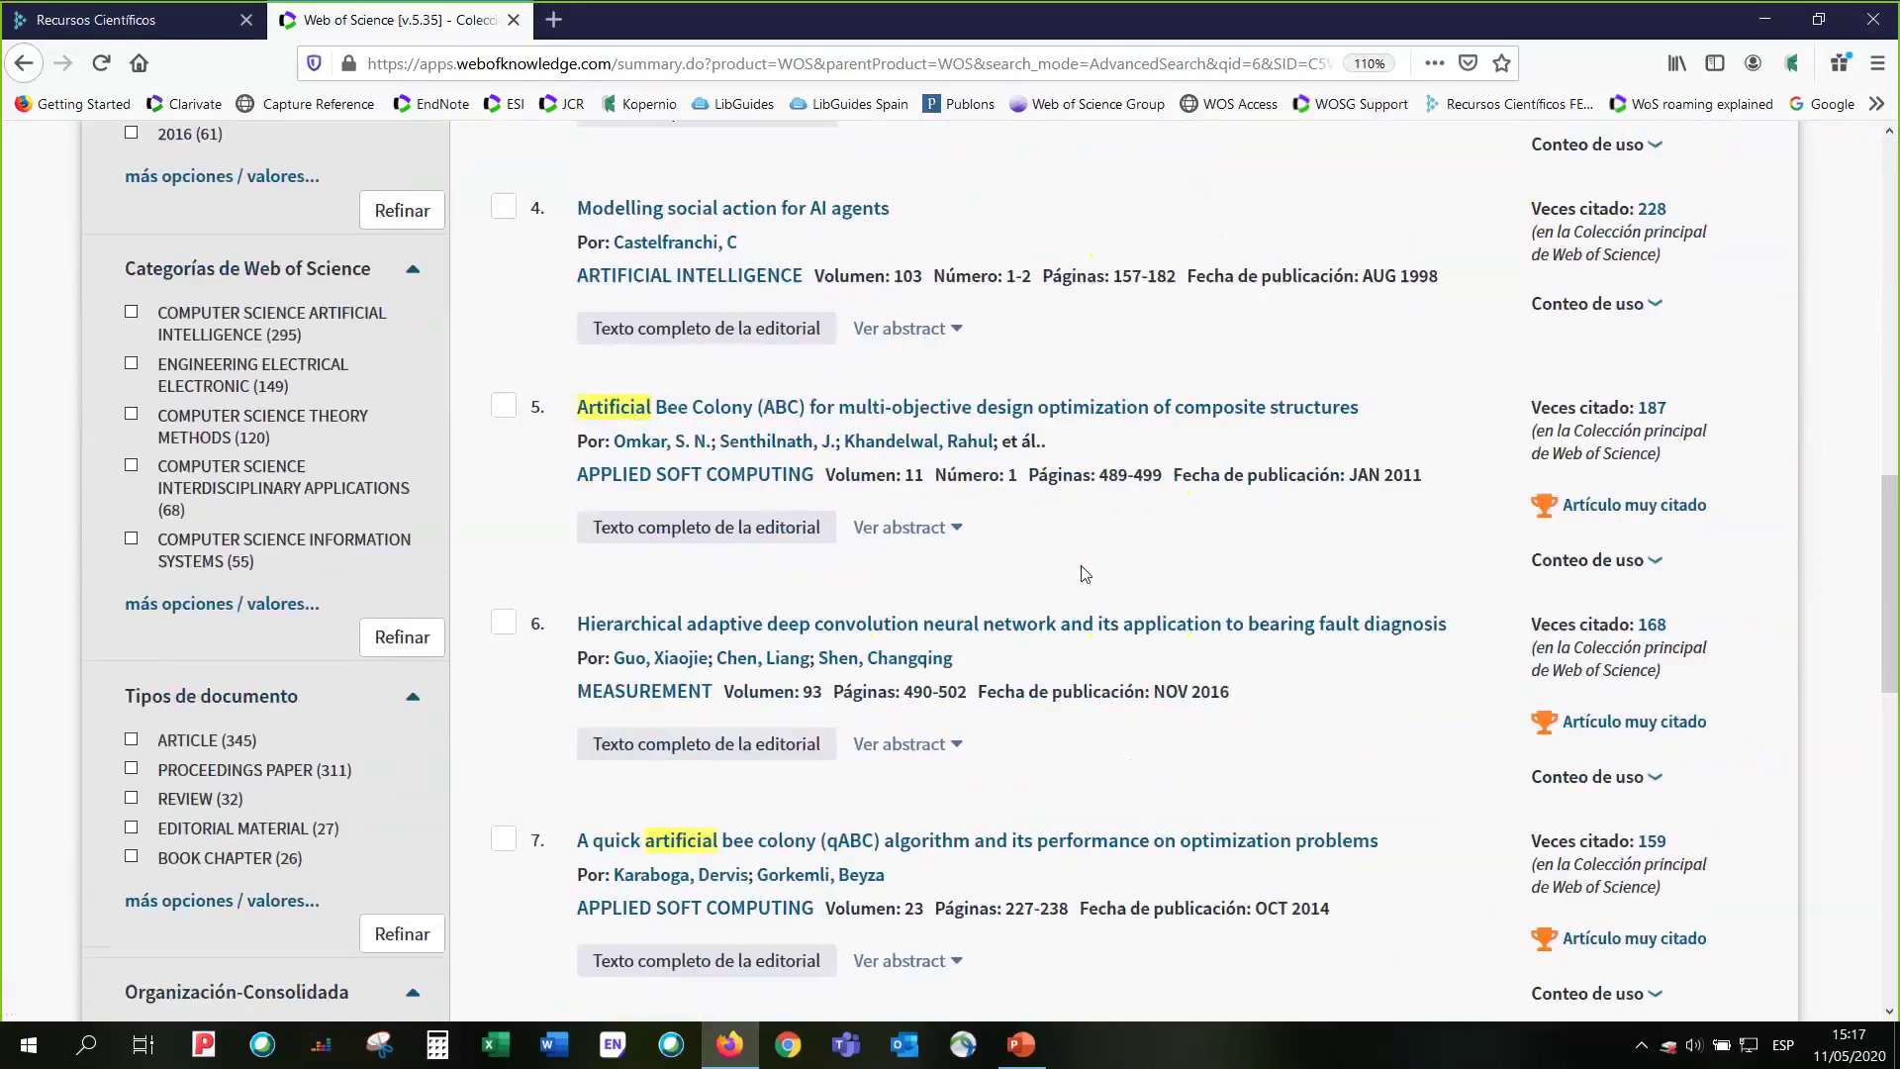
pyautogui.scroll(-2, 1086, 574)
pyautogui.scroll(2, 1086, 574)
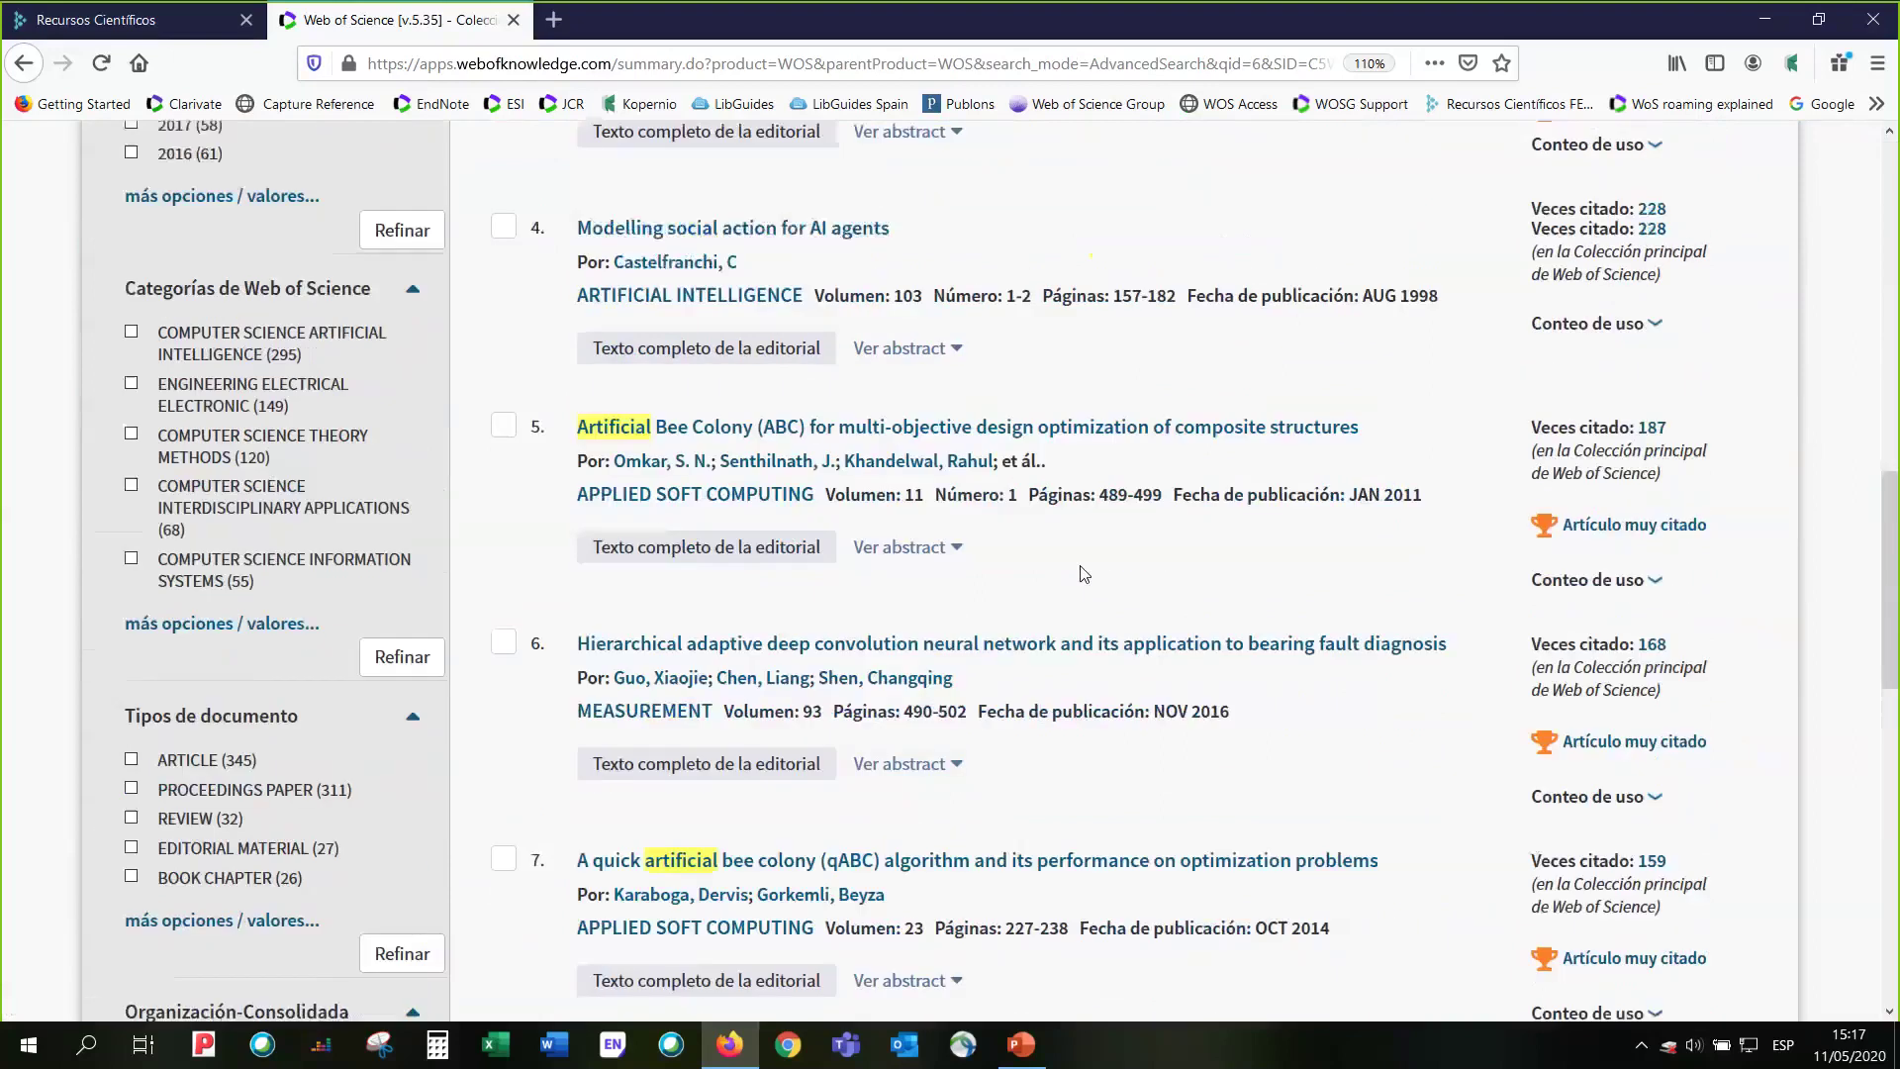
pyautogui.scroll(6, 1086, 574)
pyautogui.scroll(7, 1086, 574)
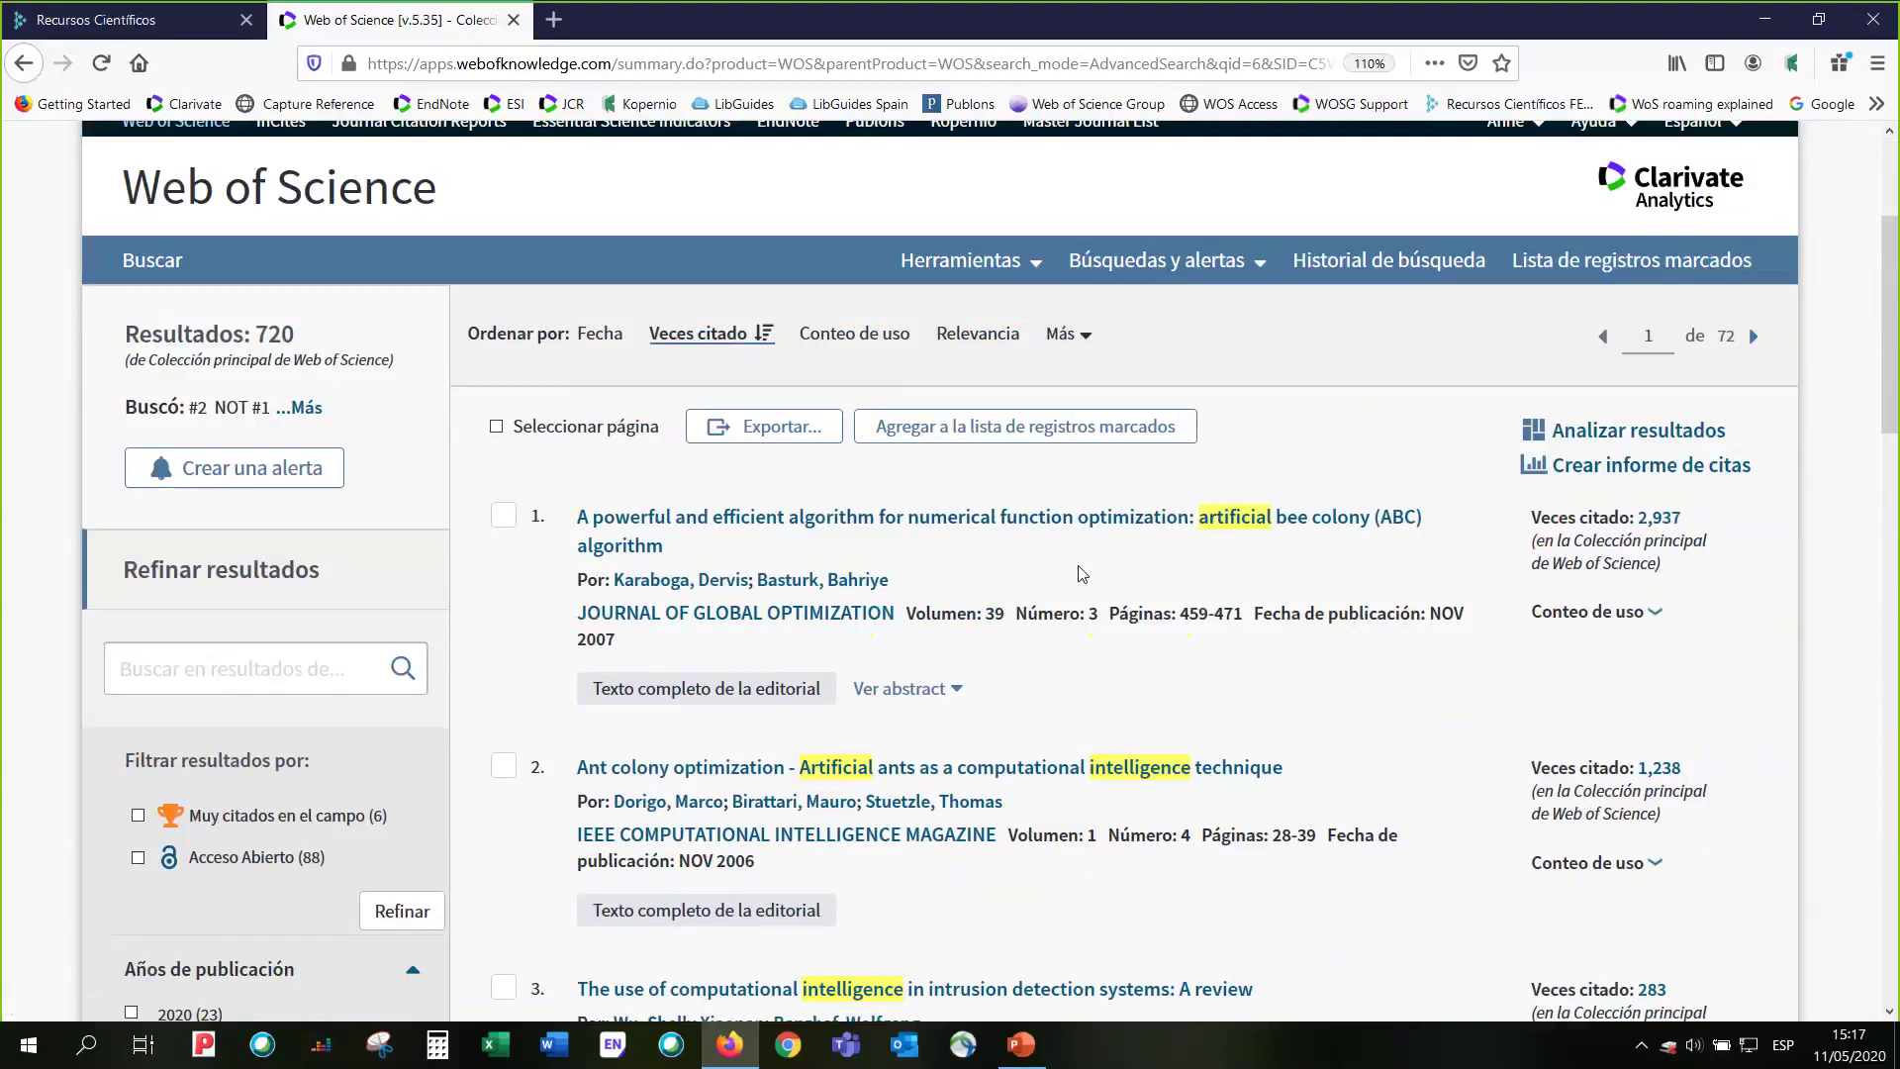
pyautogui.scroll(3, 1081, 574)
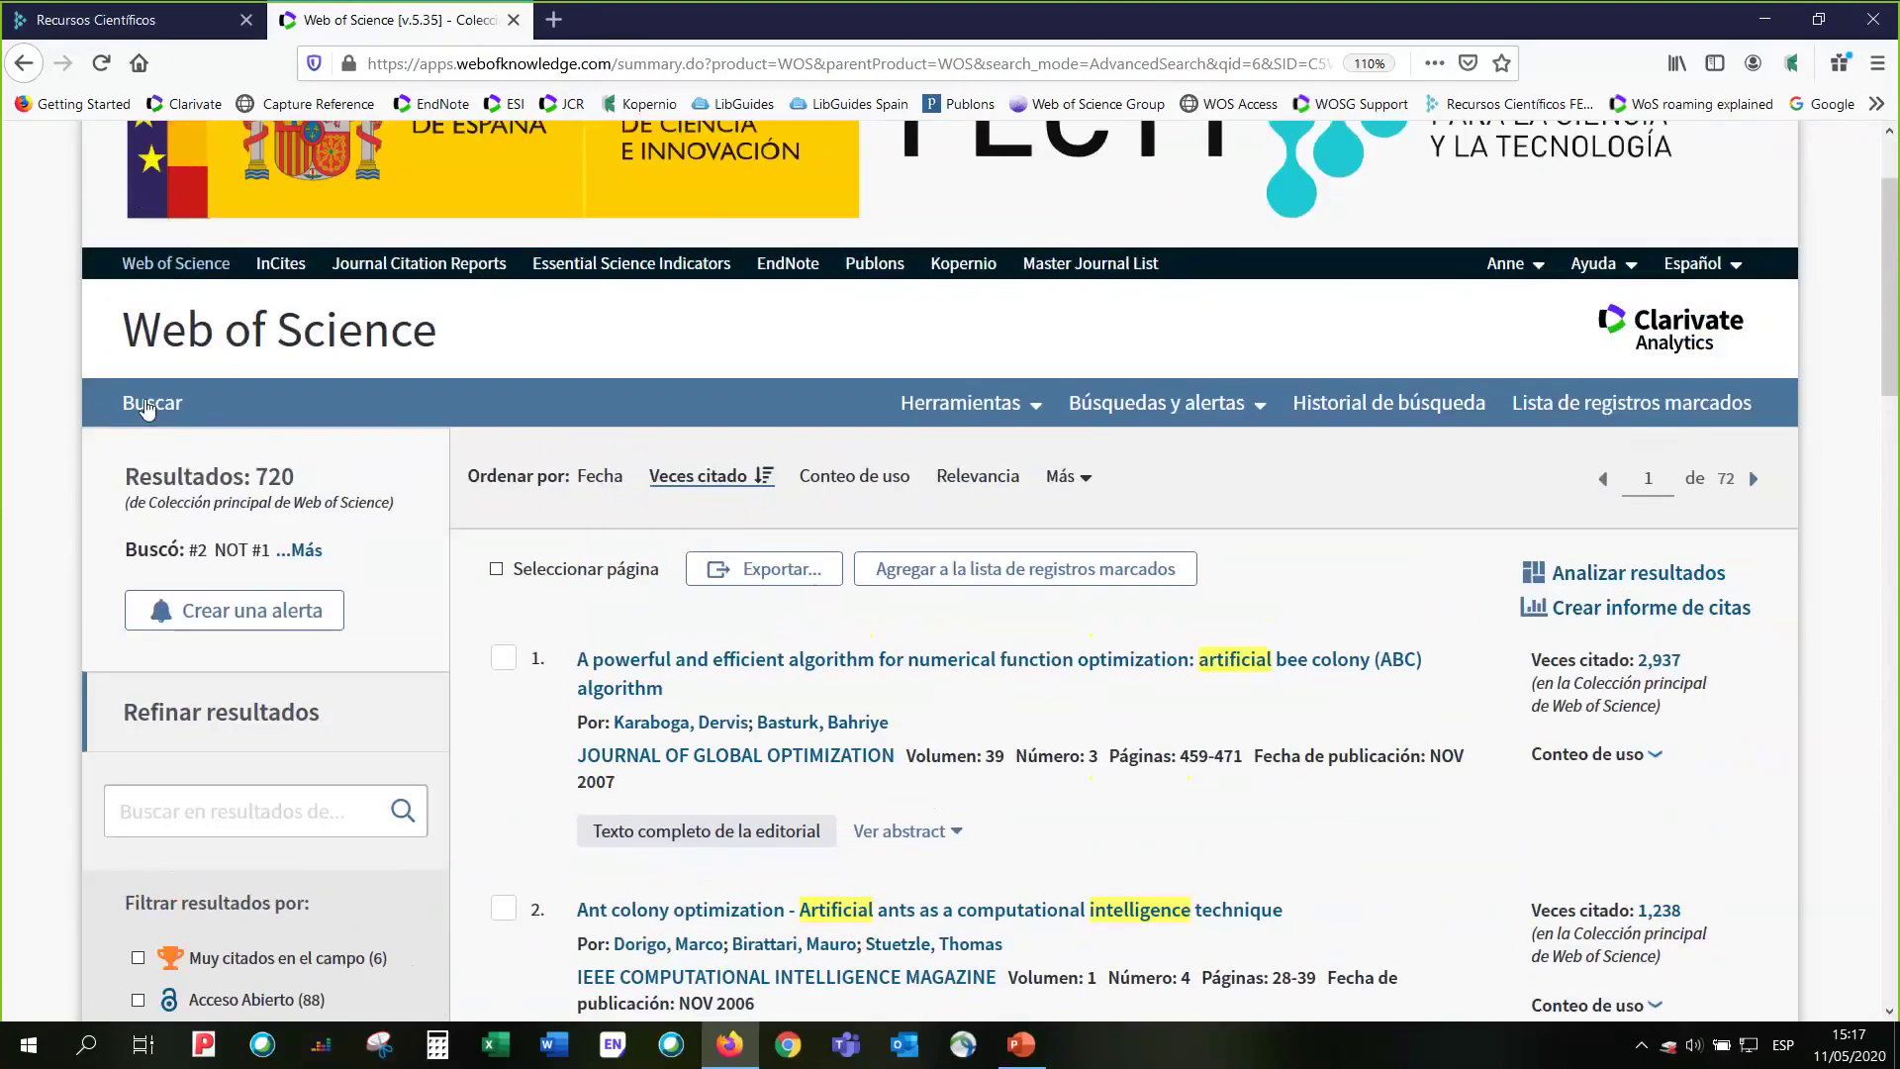
# - Go back to the basic search form and review the artificial NEAR/5 intelligence topic query
pyautogui.click(147, 403)
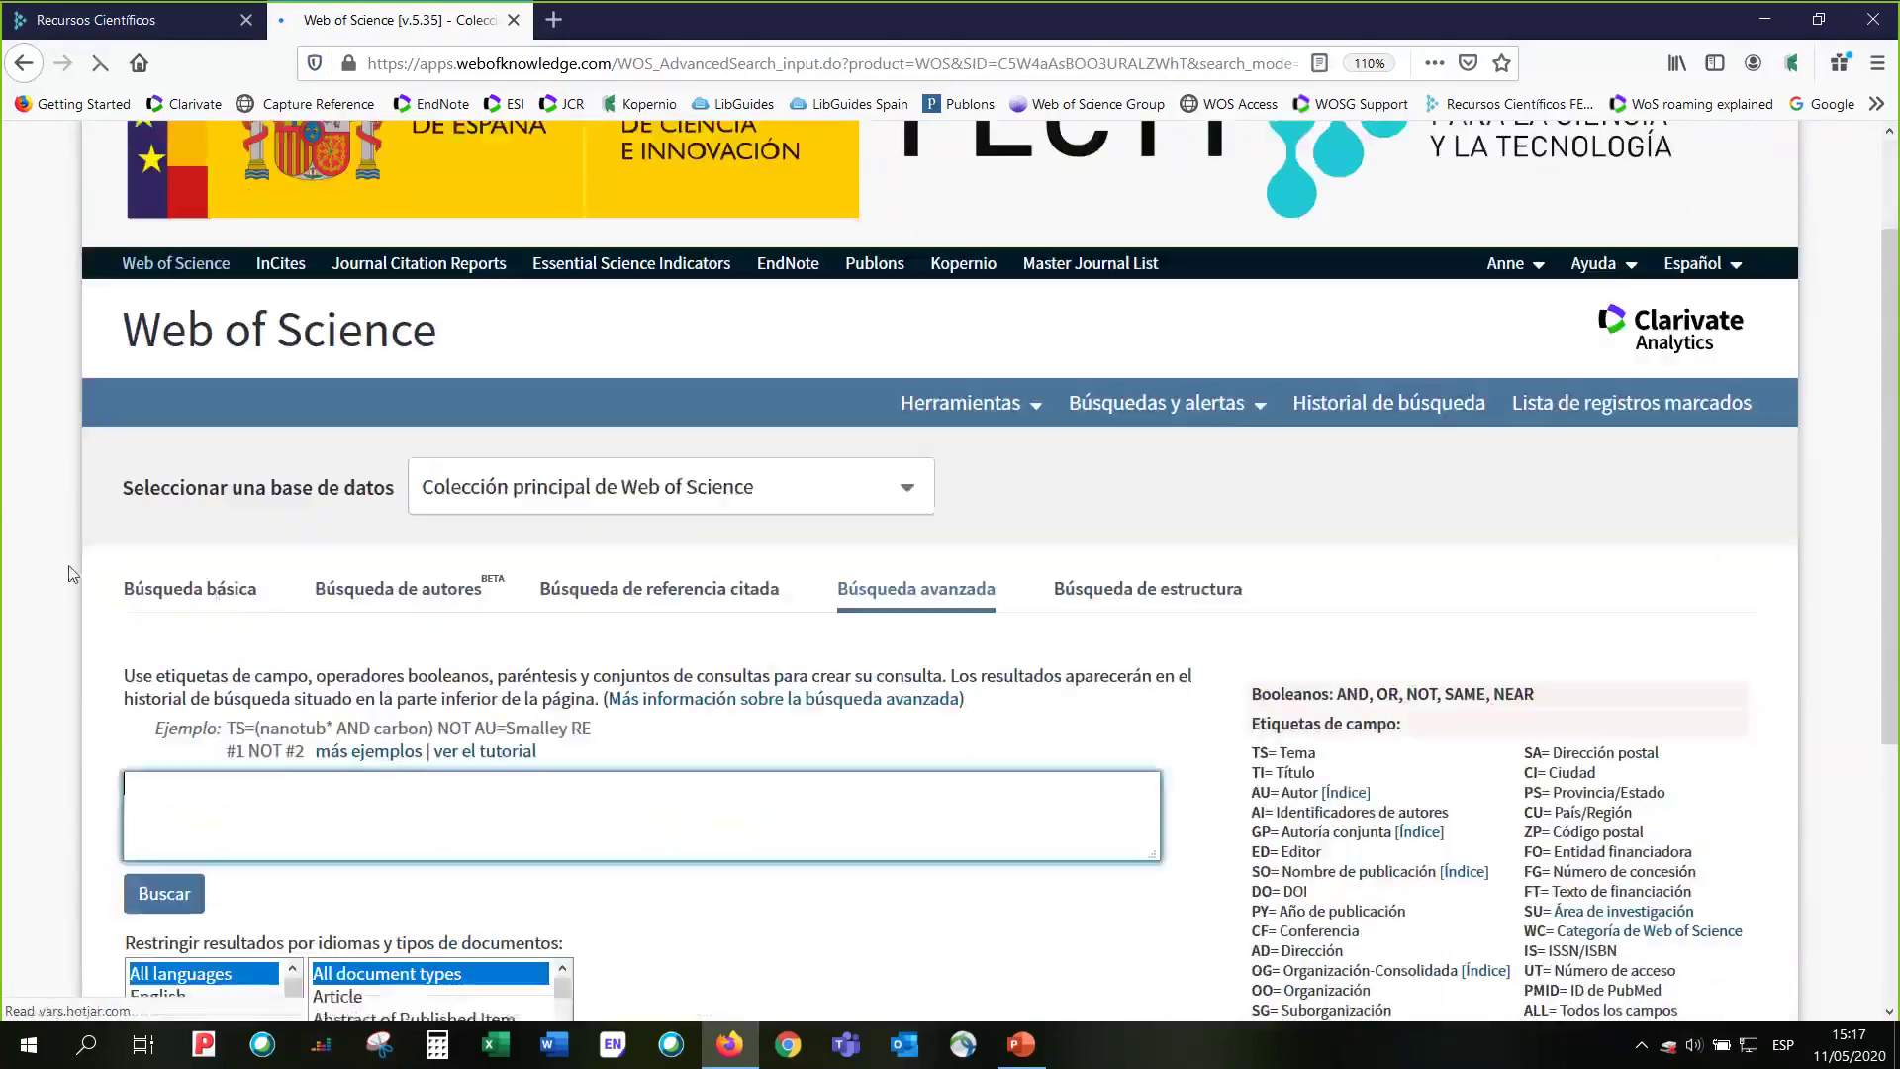
pyautogui.click(193, 589)
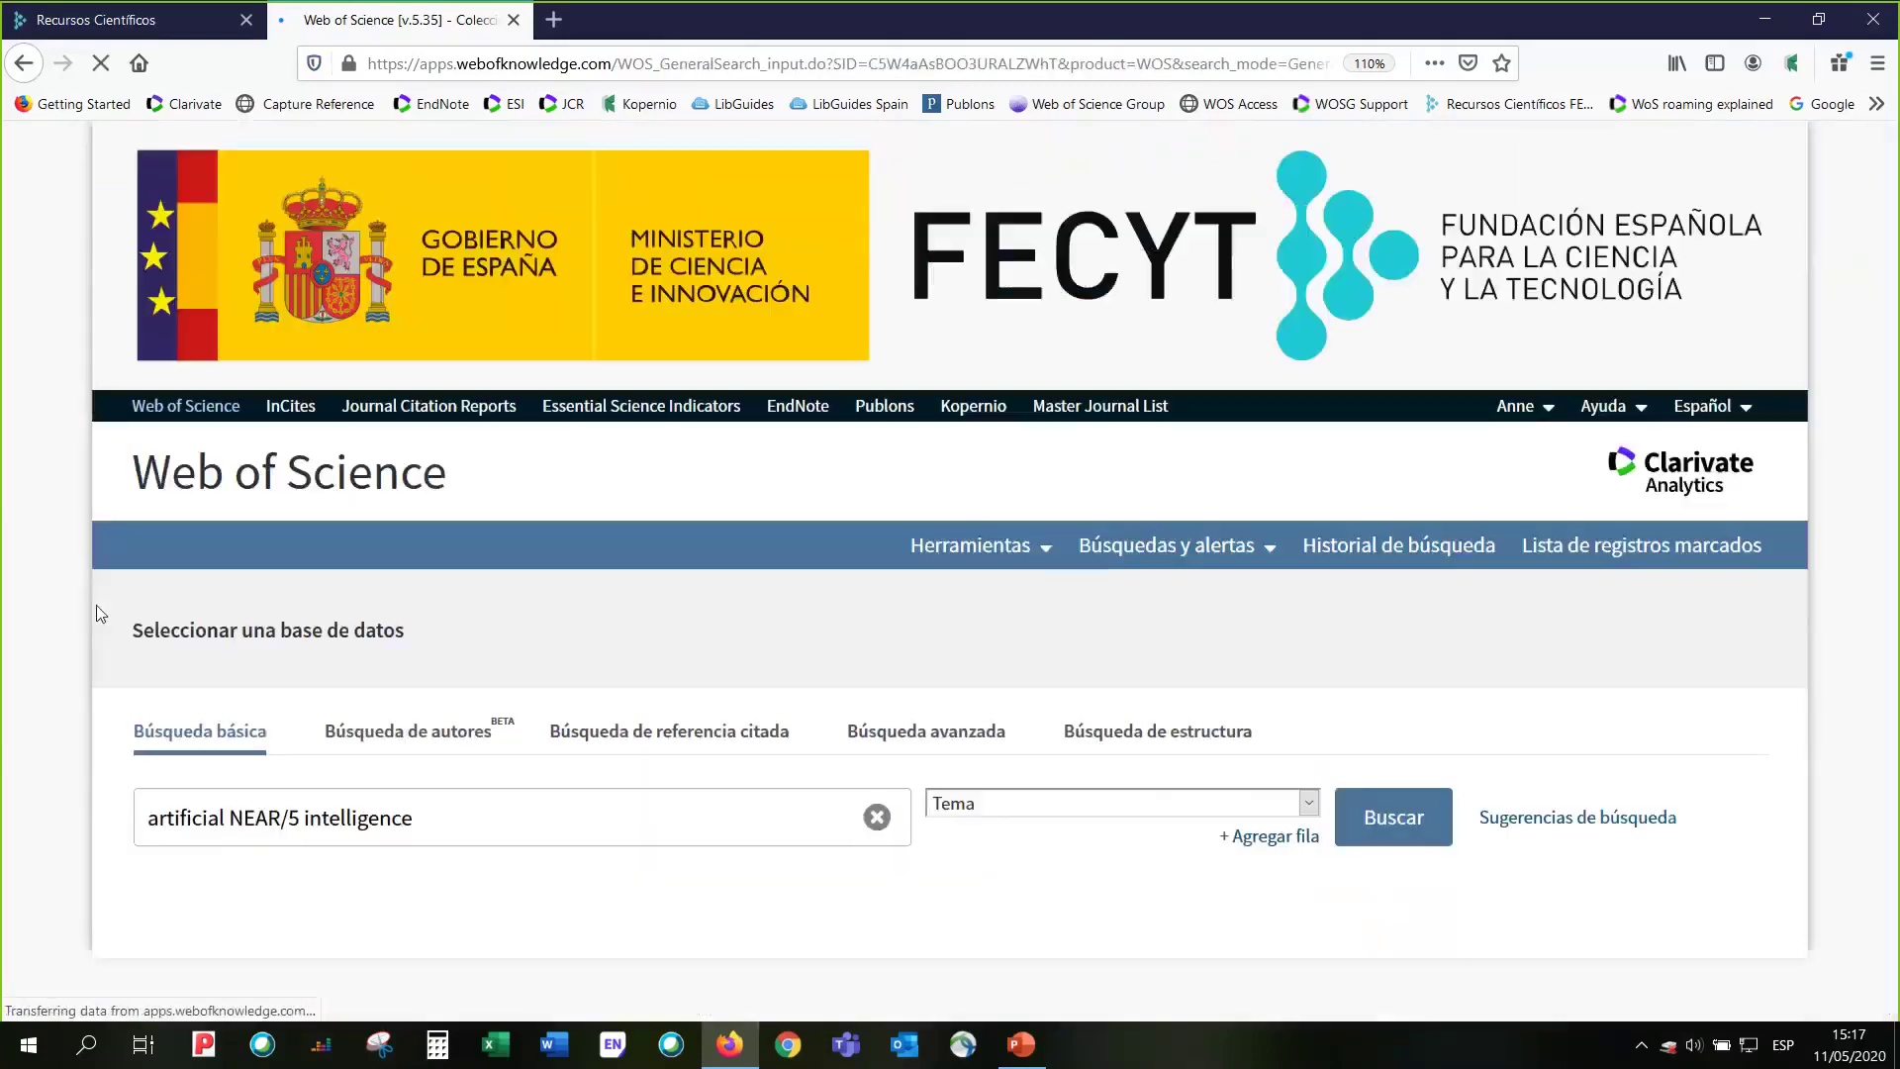
pyautogui.scroll(-4, 292, 395)
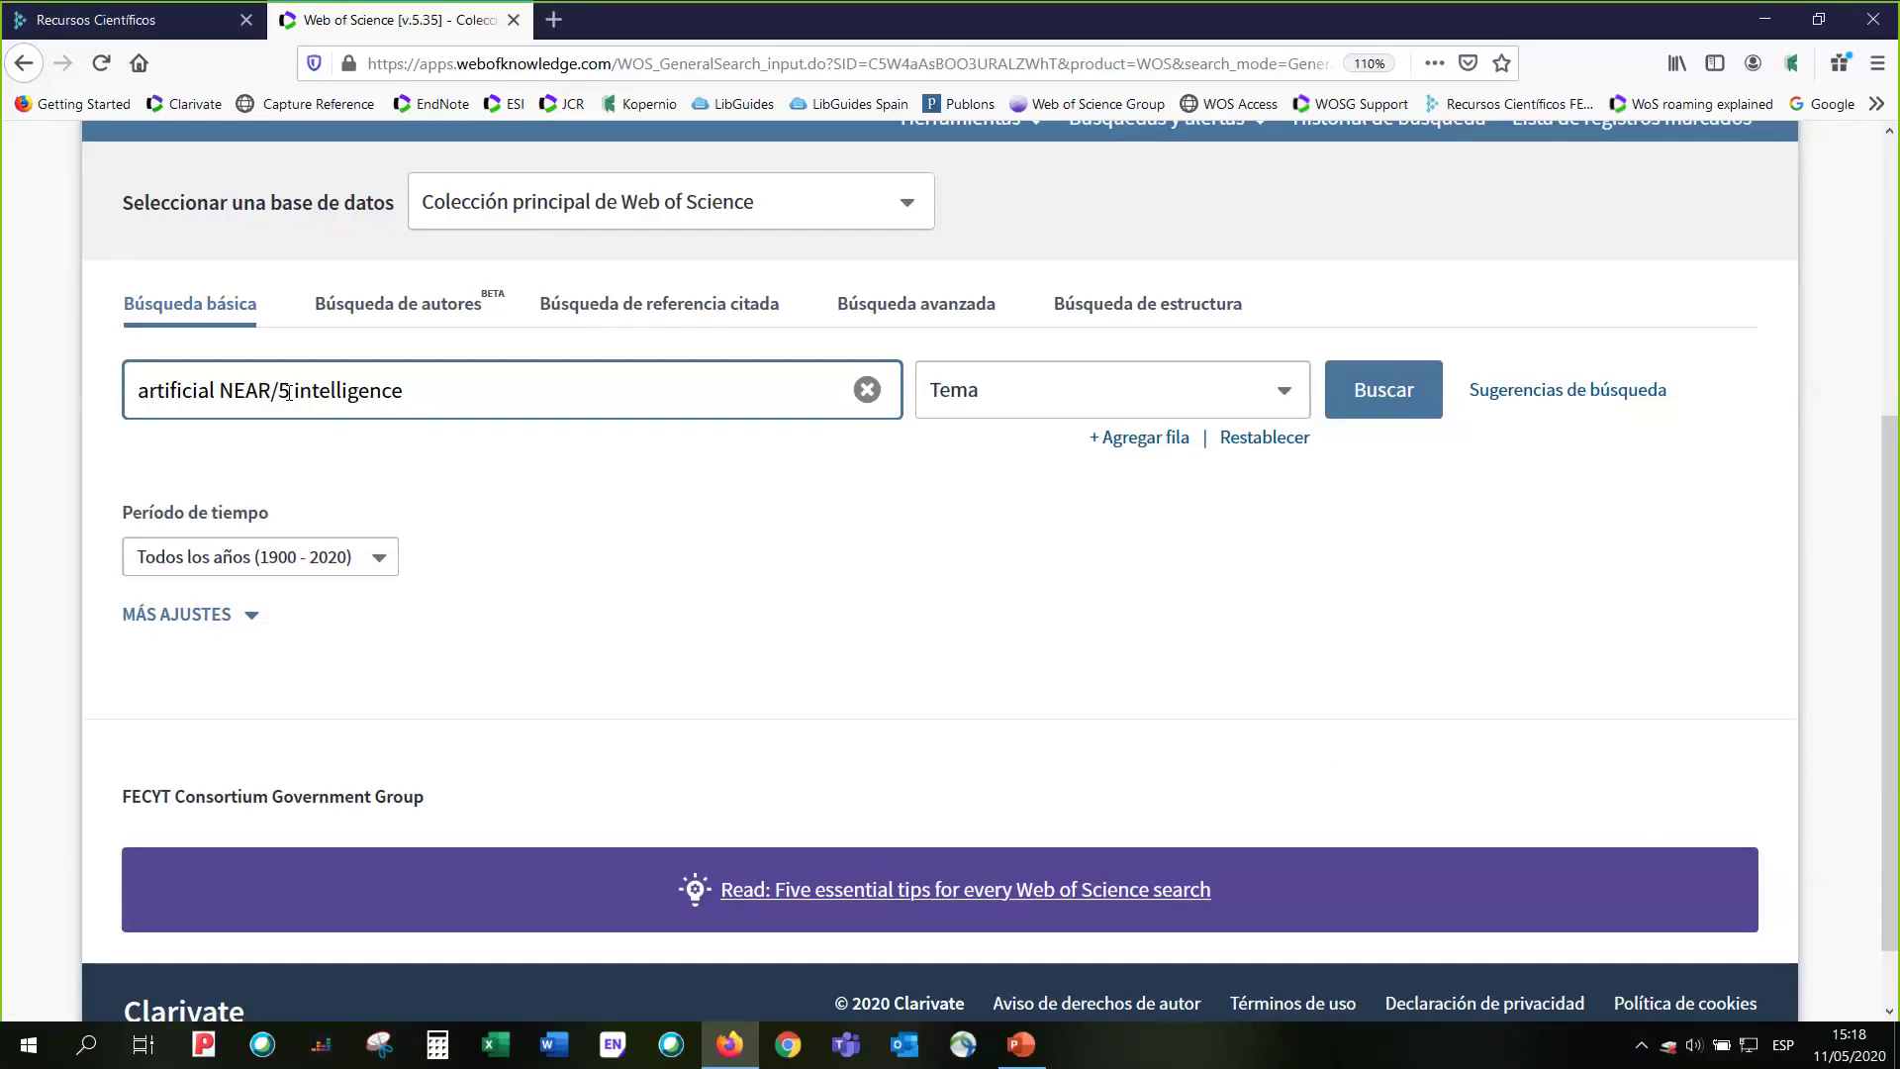
pyautogui.scroll(3, 652, 782)
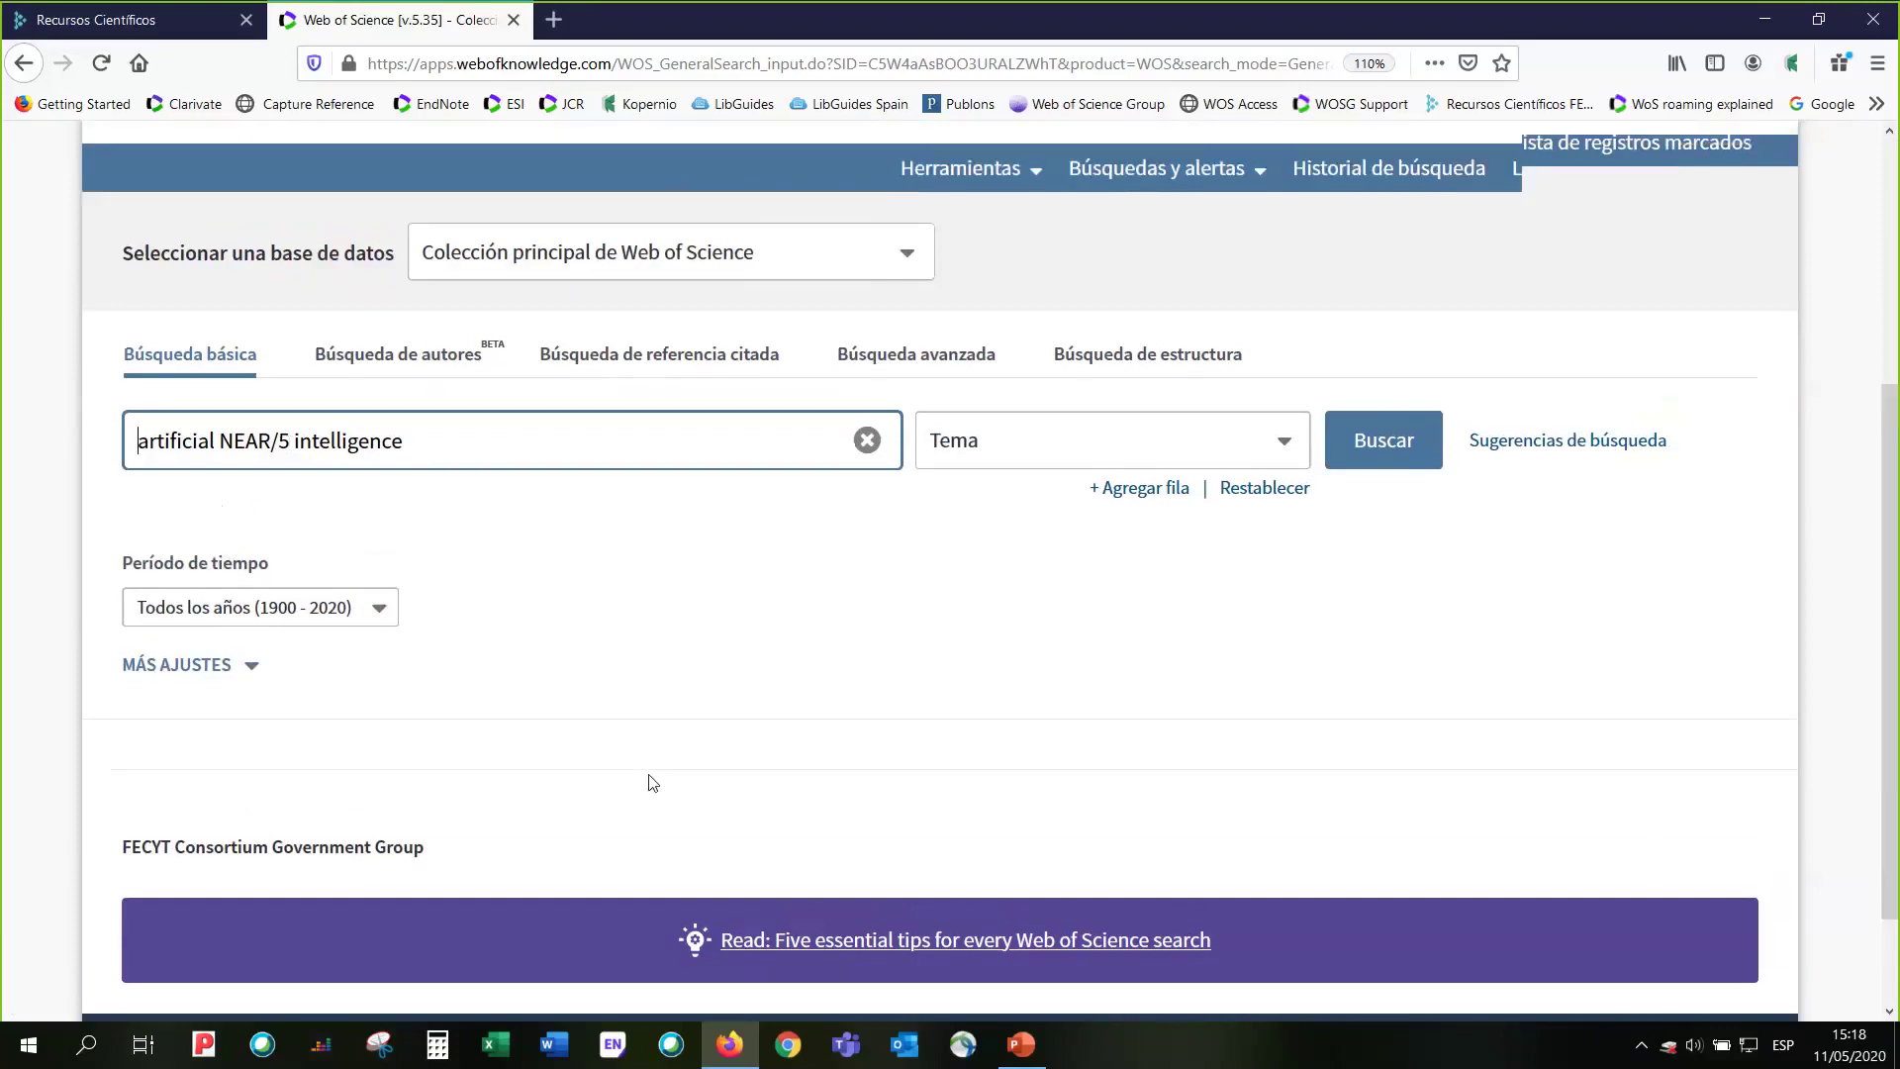
# - Open the results of set #2, the artificial NEAR/5 intelligence topic search, from the search history
pyautogui.click(1375, 264)
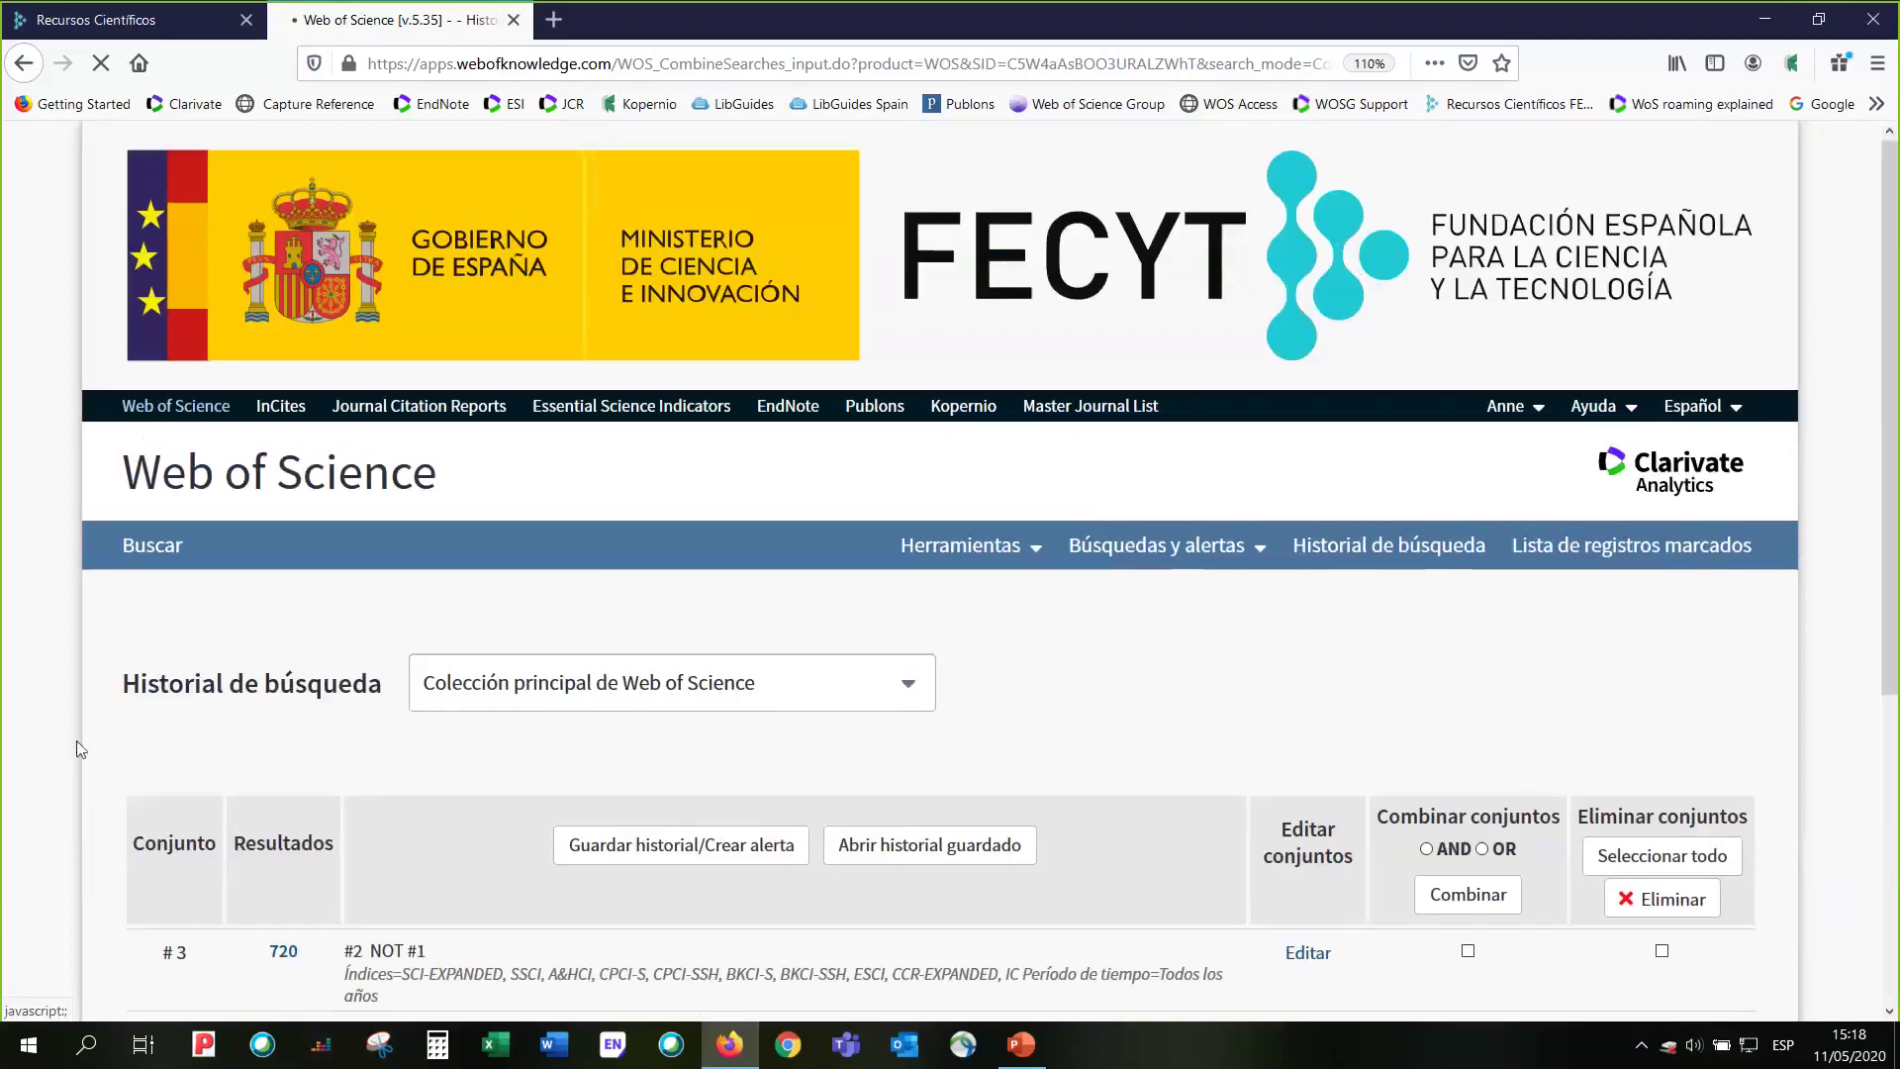
pyautogui.scroll(-9, 197, 638)
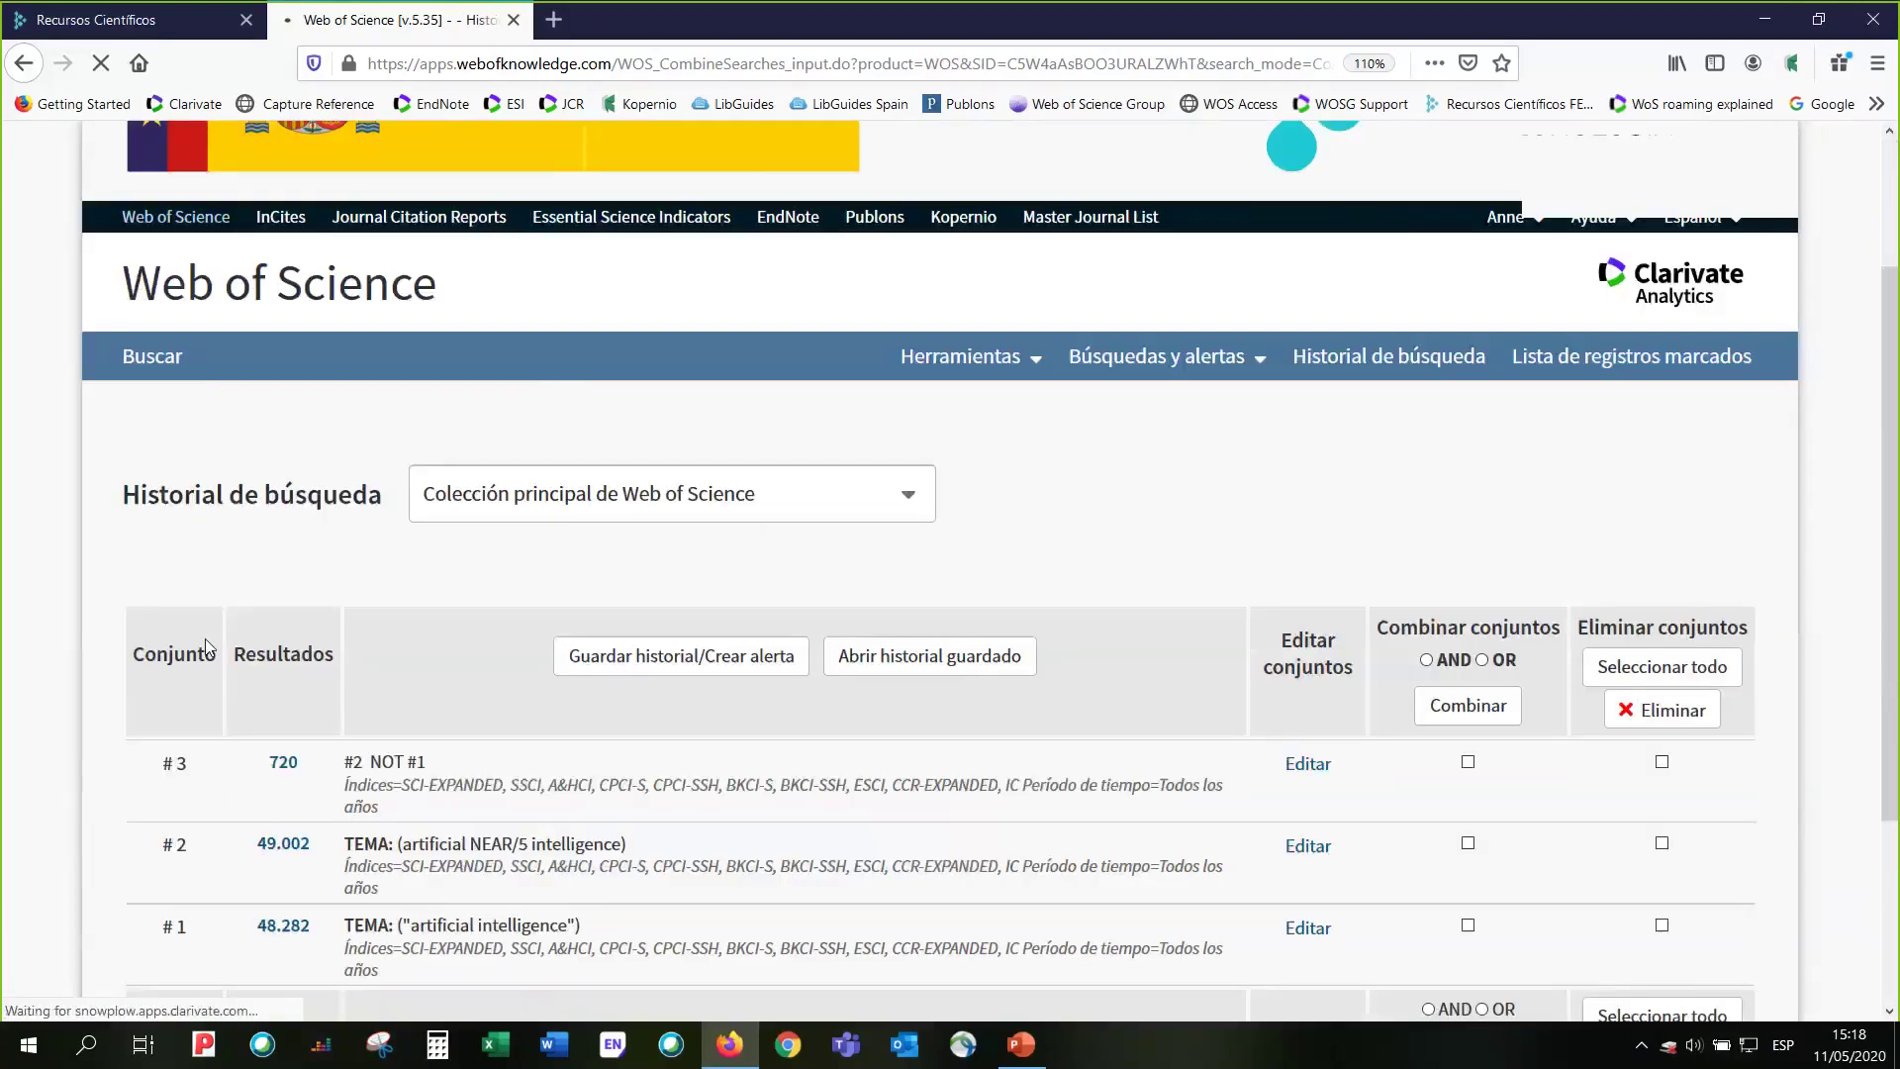
pyautogui.click(284, 608)
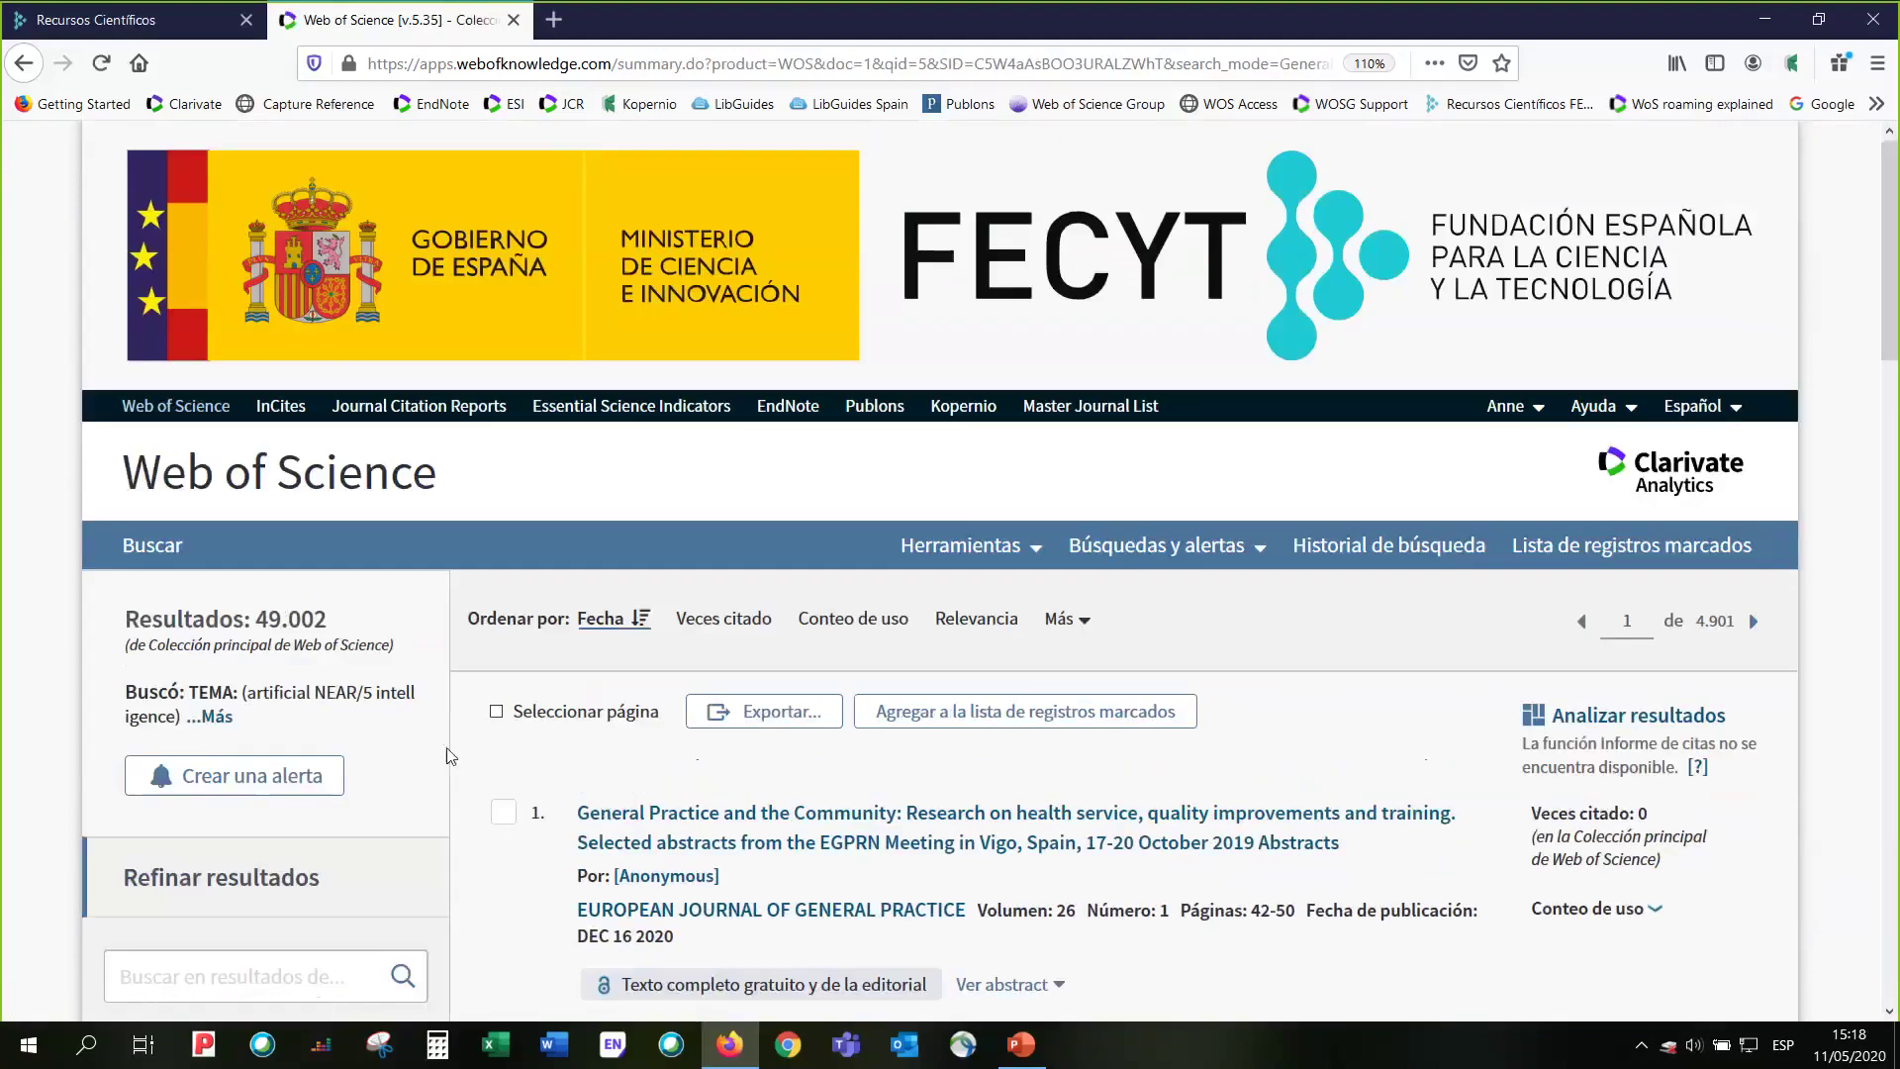
# - Consult the help page on why the citation report is unavailable for this result set, and close it
pyautogui.scroll(-6, 448, 744)
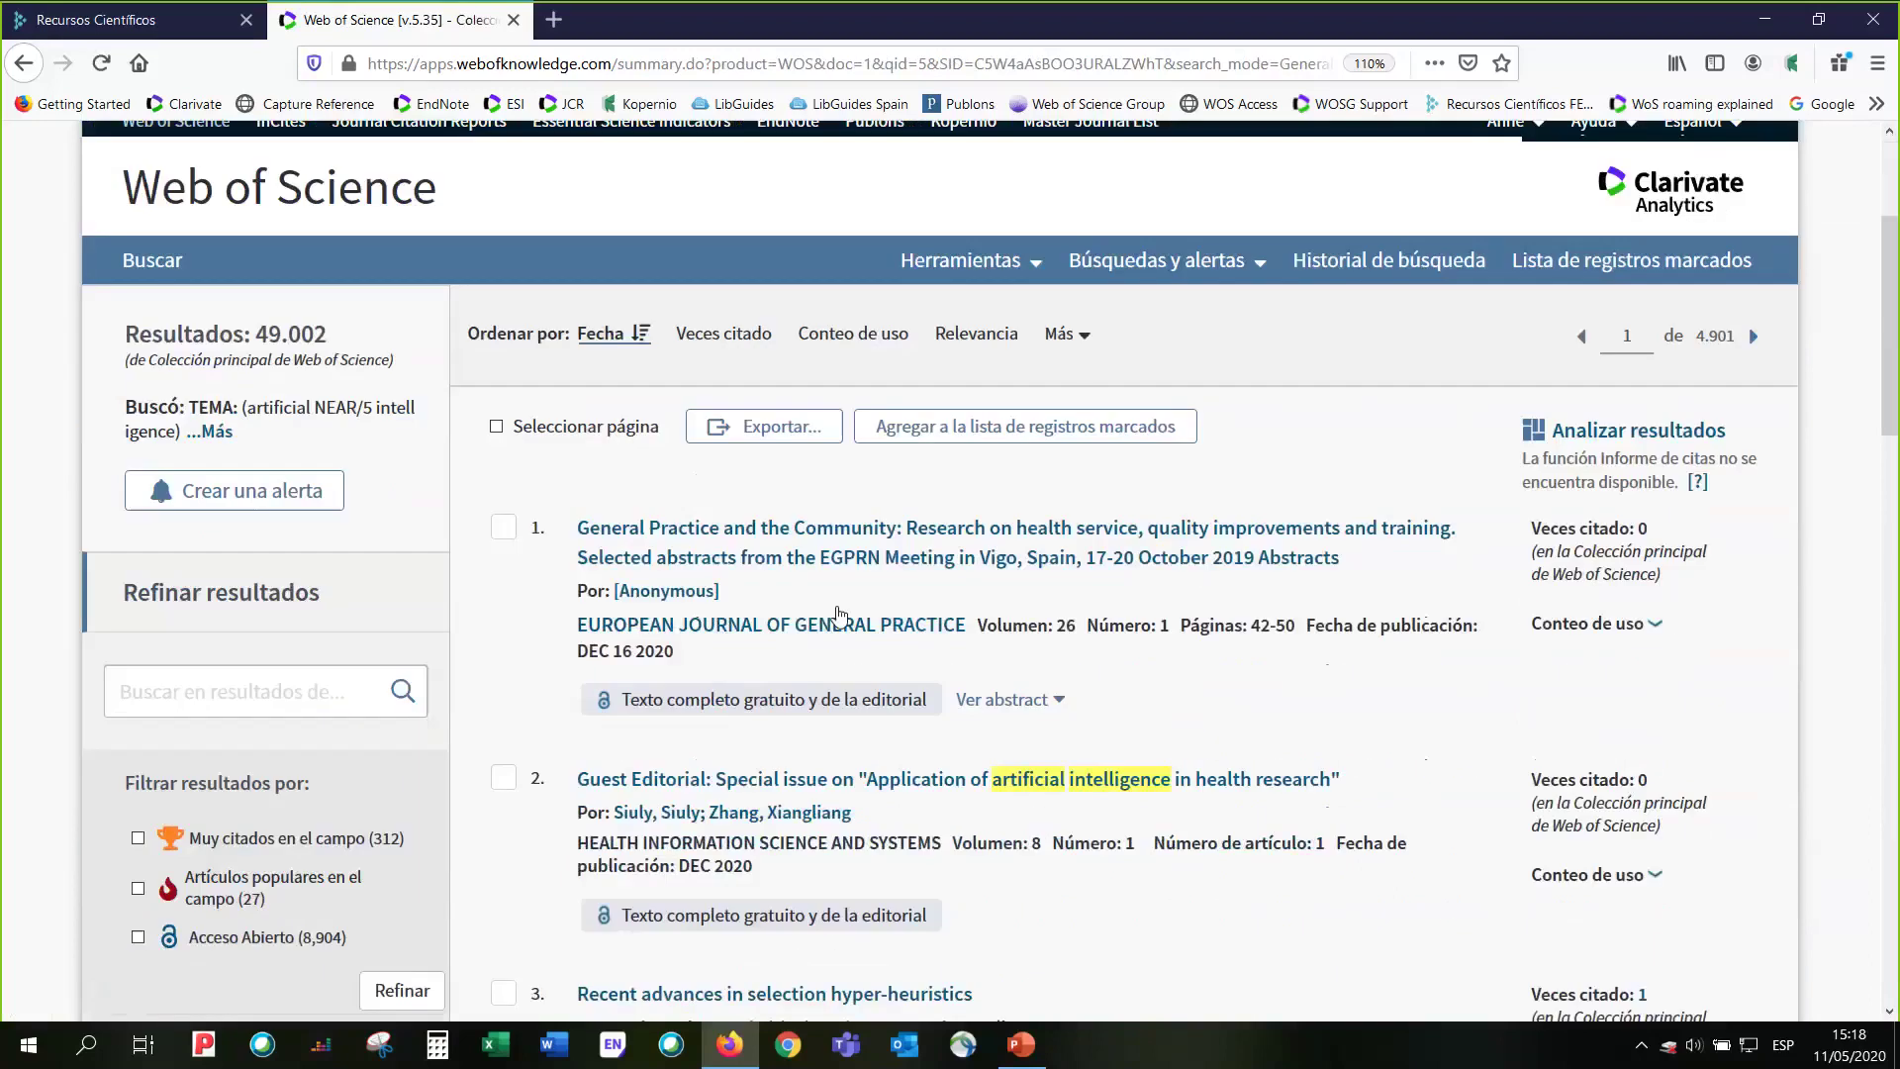
pyautogui.click(1697, 483)
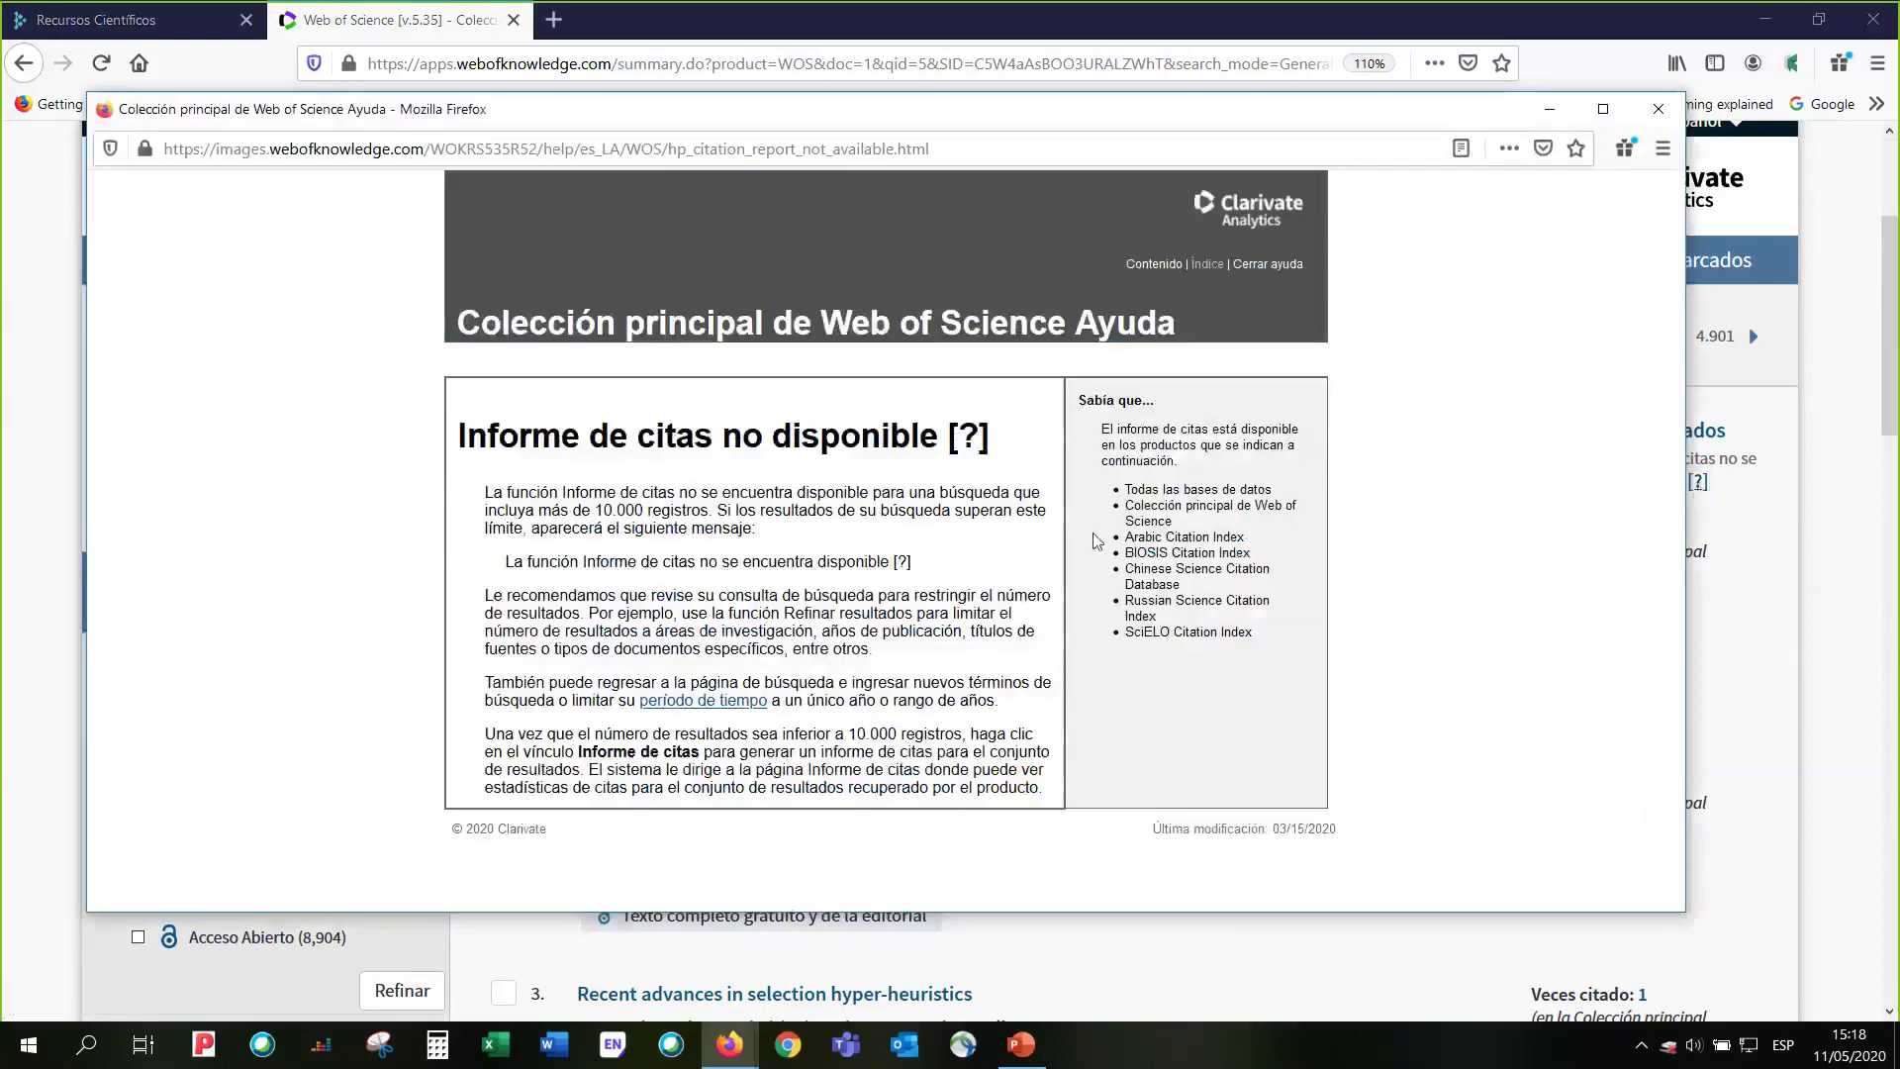
pyautogui.click(1660, 111)
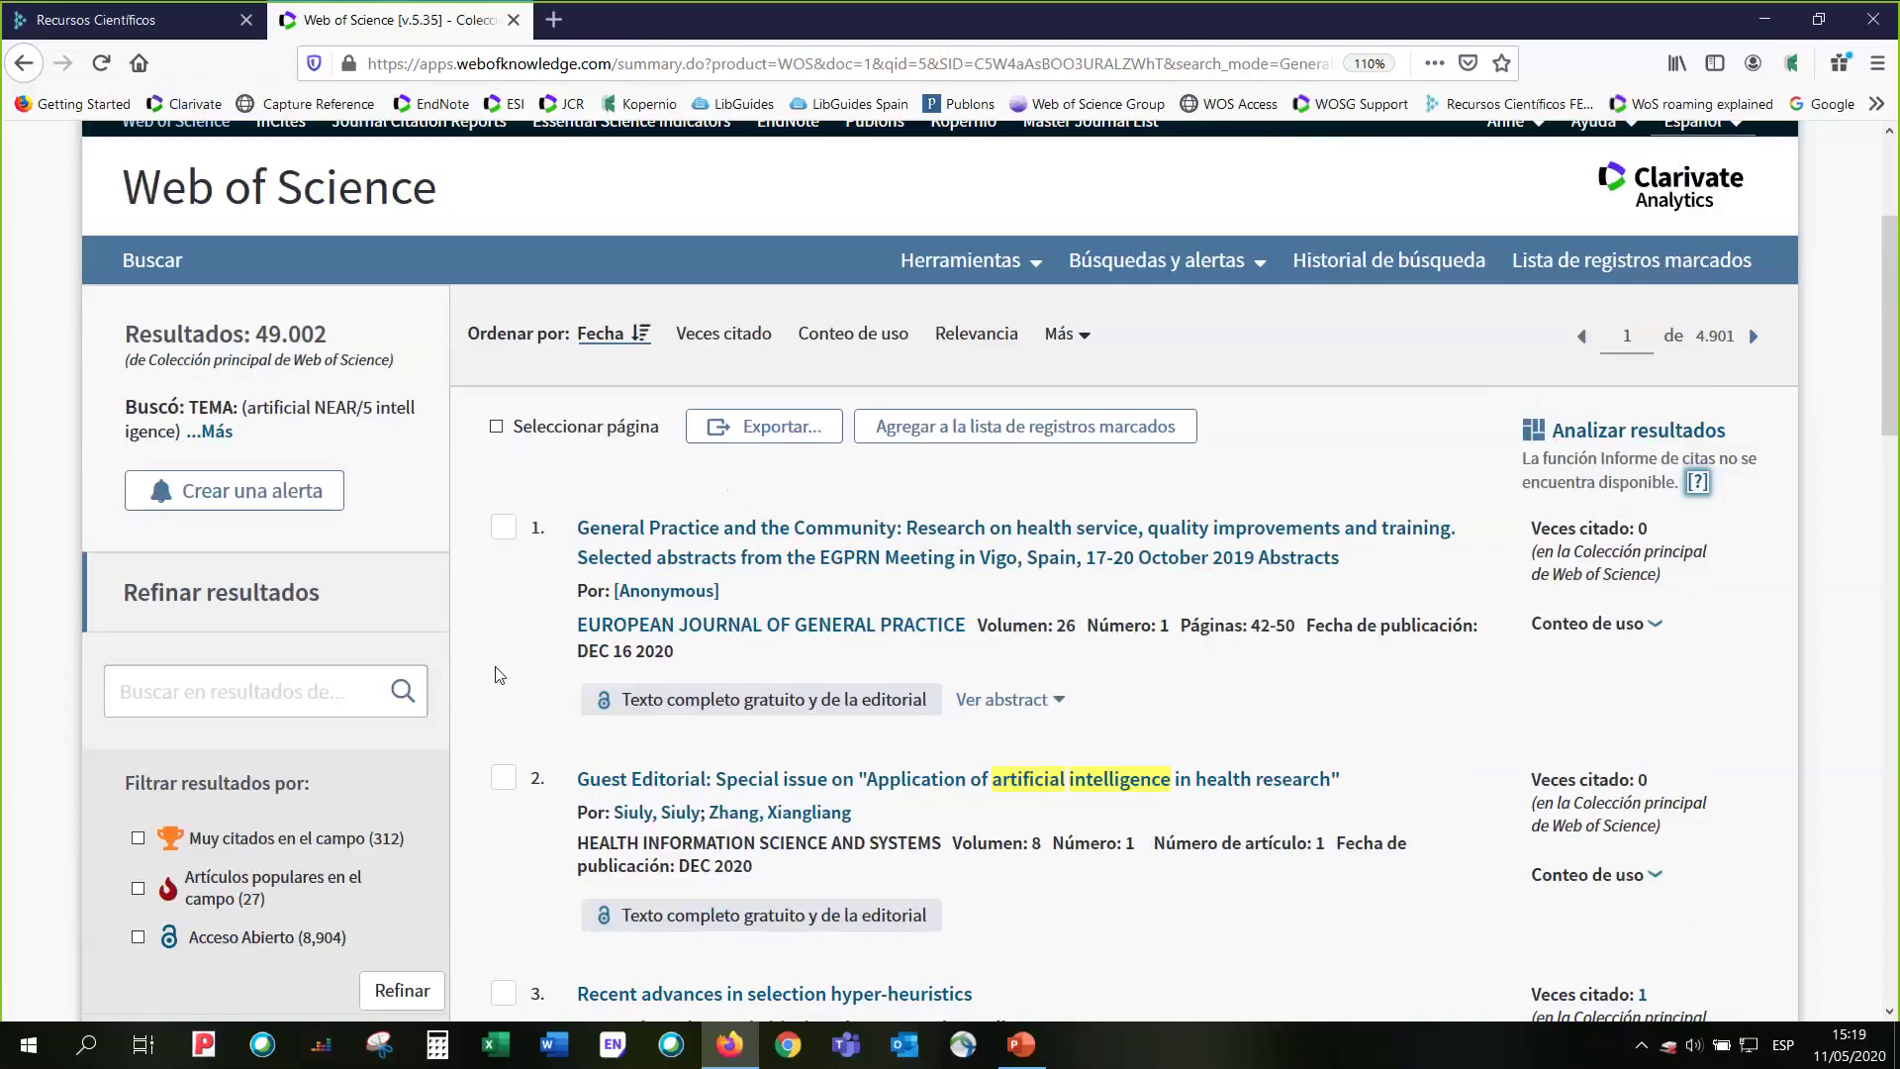
# - Reveal all the refine options for the NEAR/5 results and expand the Países/Regiones filter
pyautogui.scroll(-1, 500, 675)
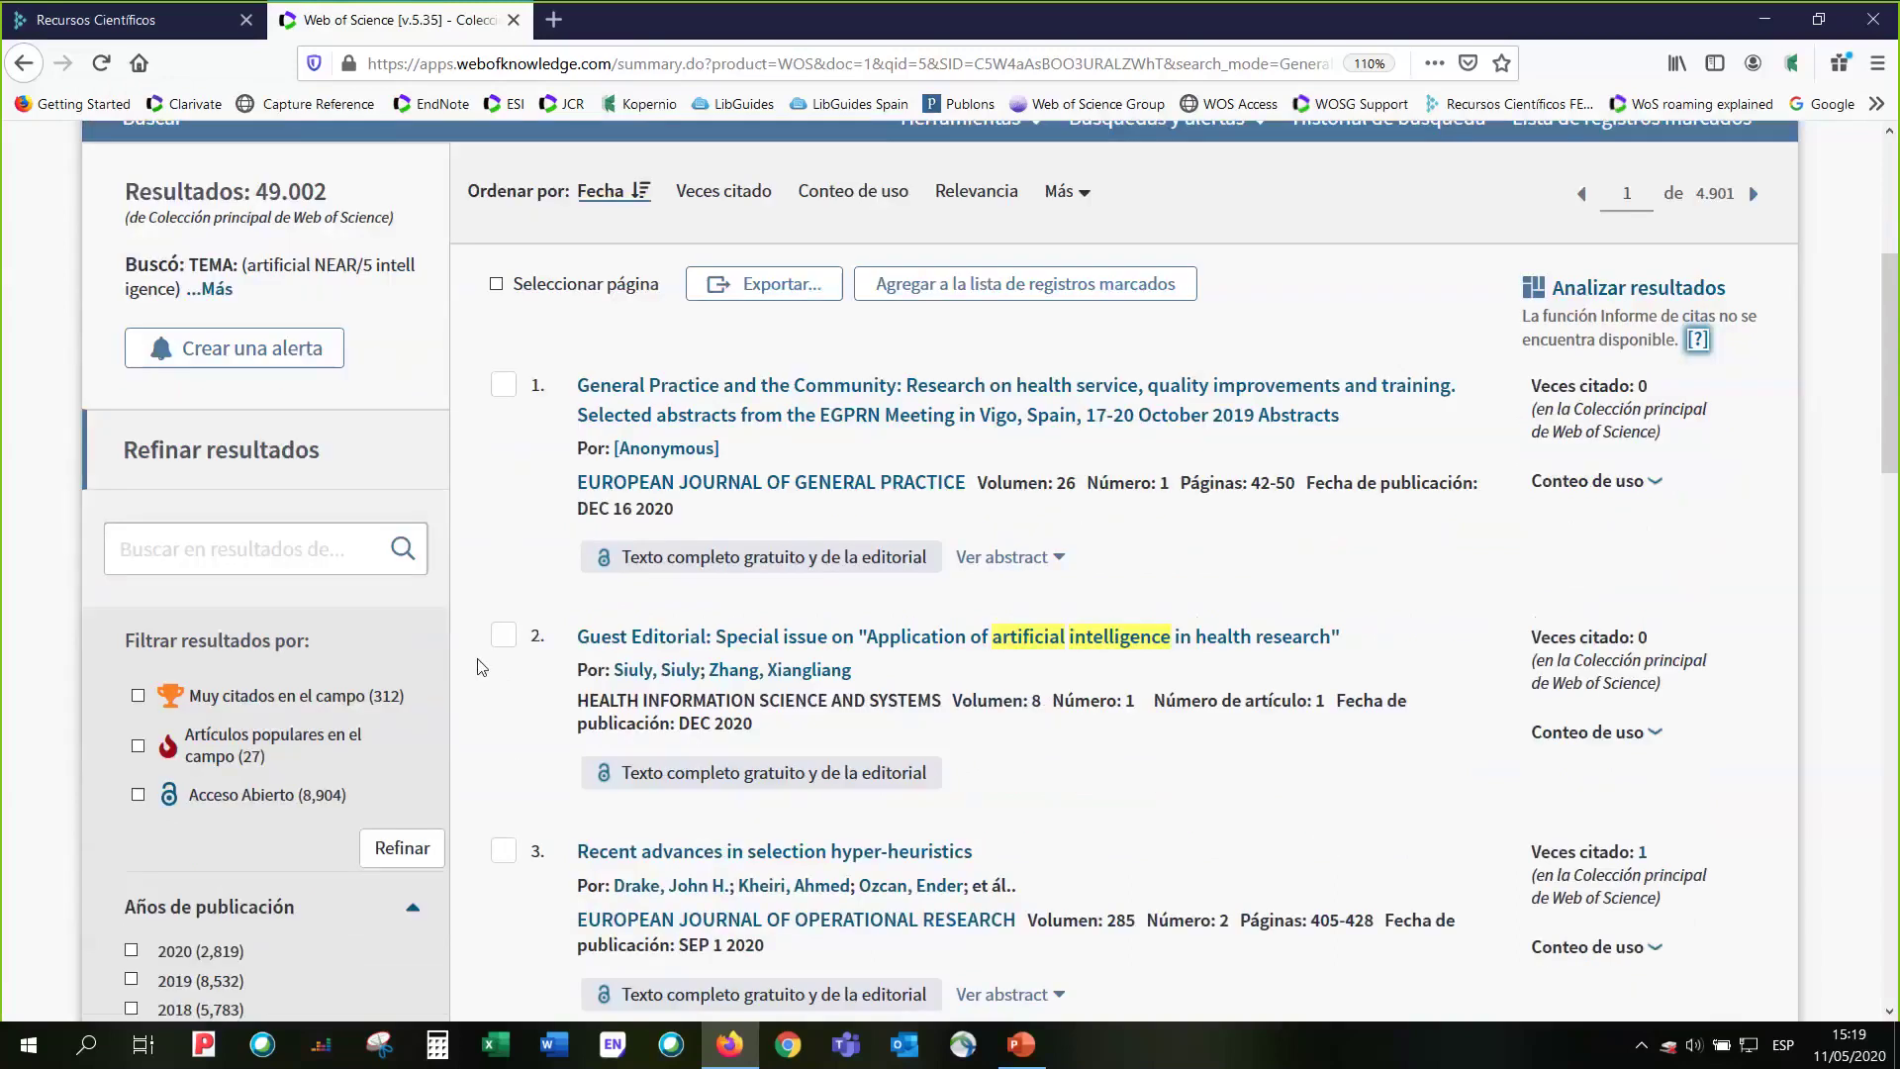
pyautogui.scroll(-3, 482, 666)
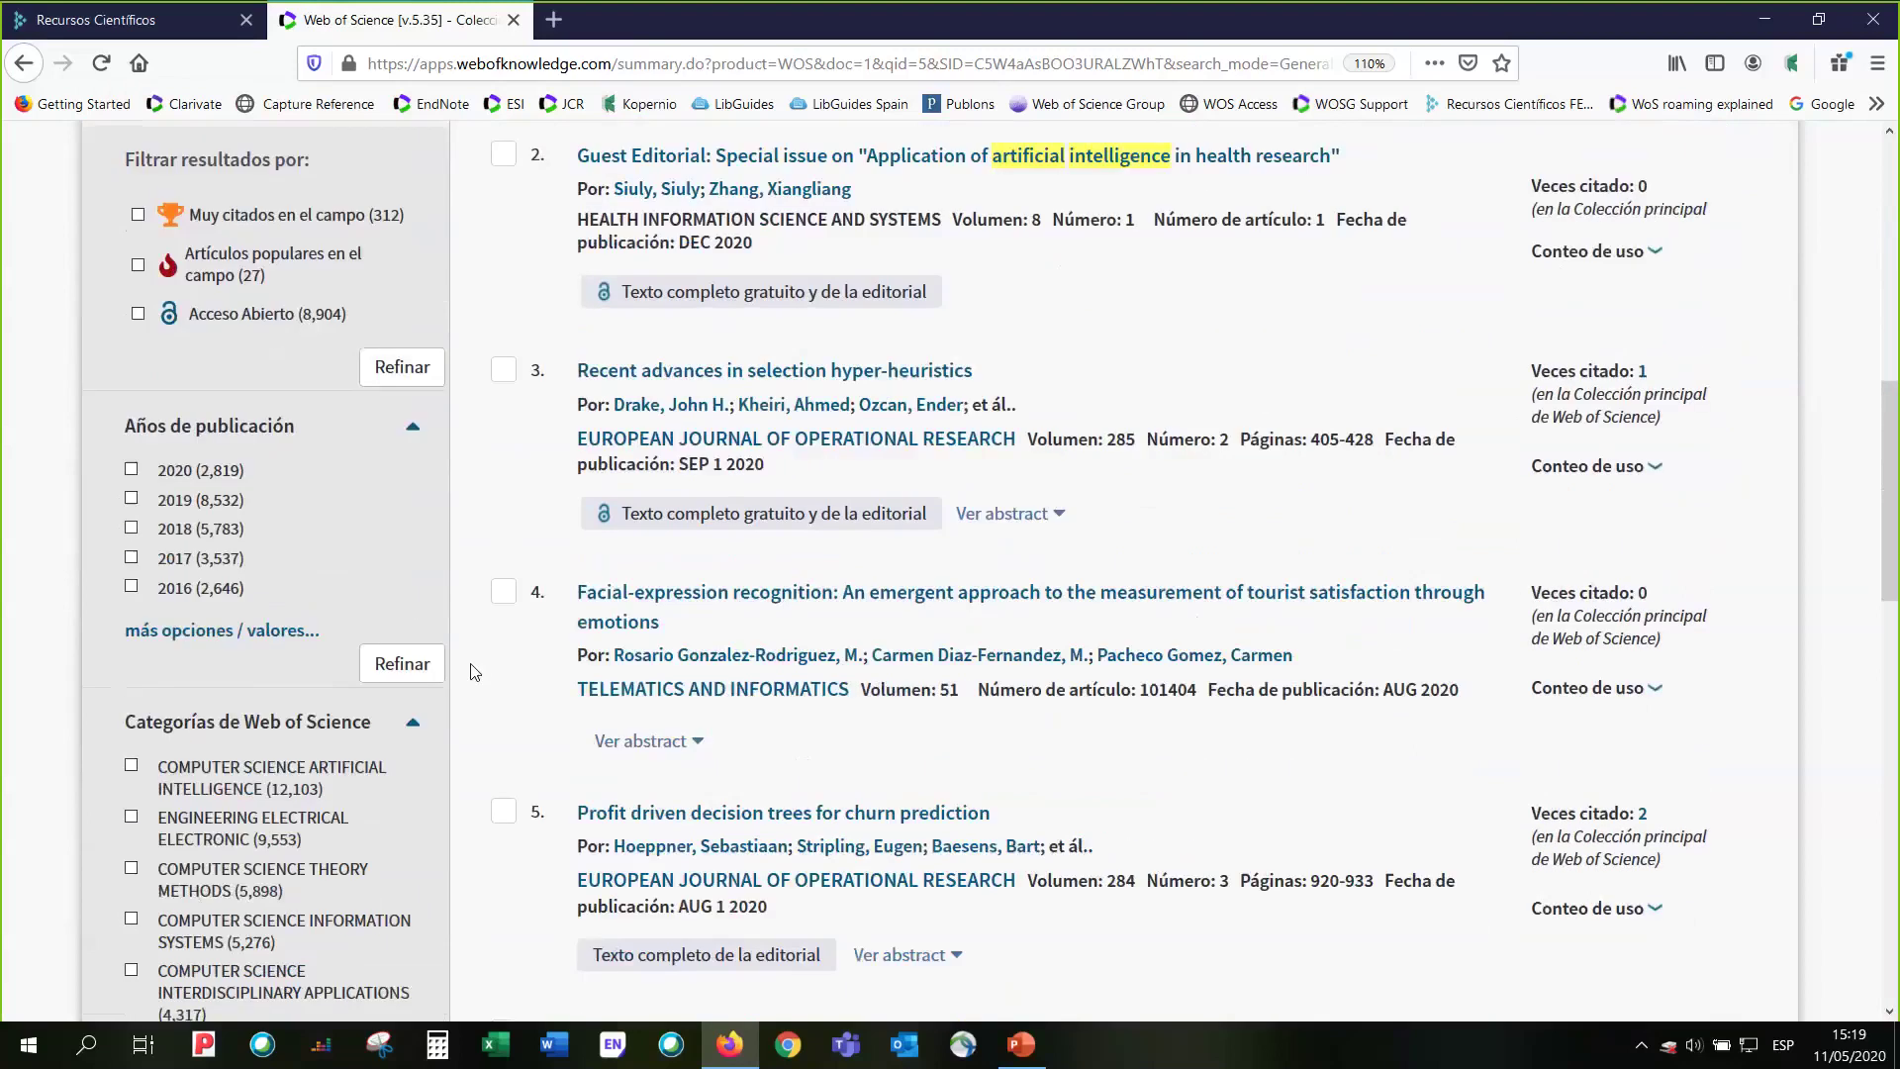
pyautogui.scroll(-7, 471, 672)
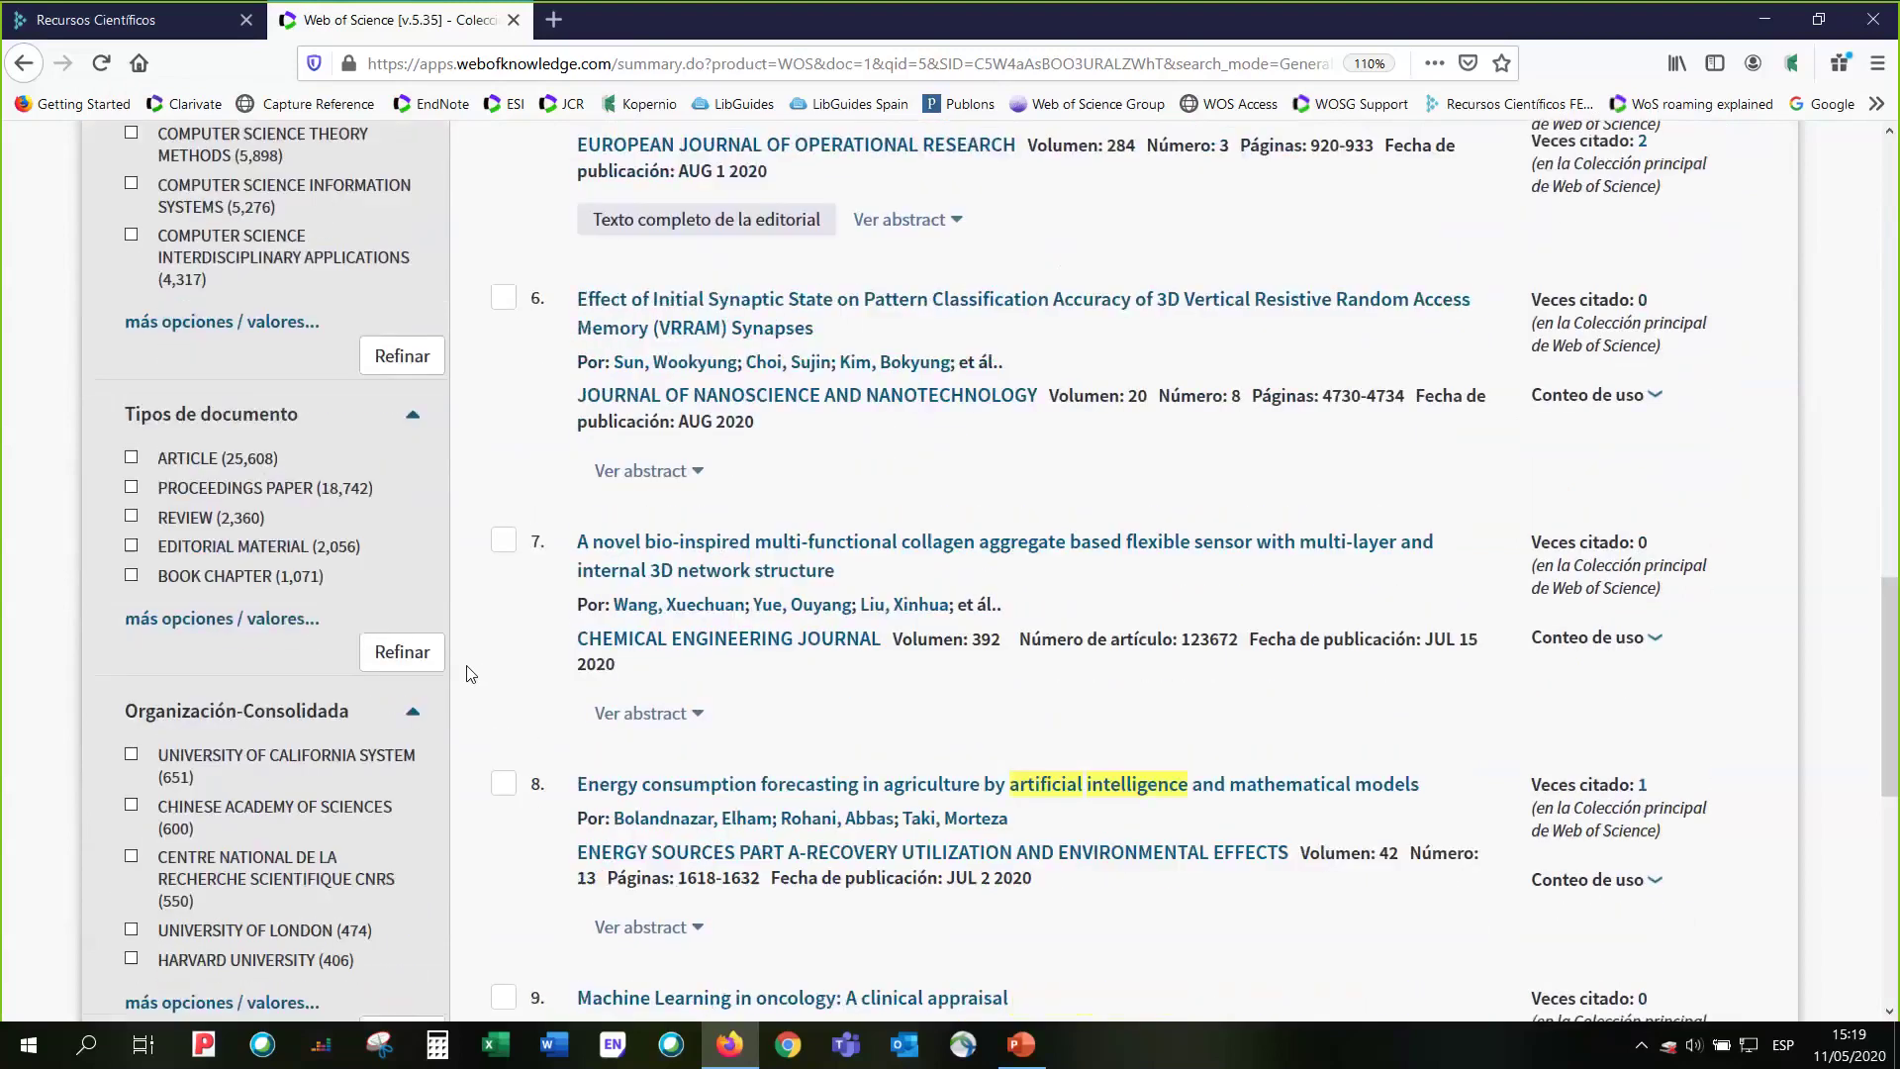
pyautogui.scroll(-2, 453, 683)
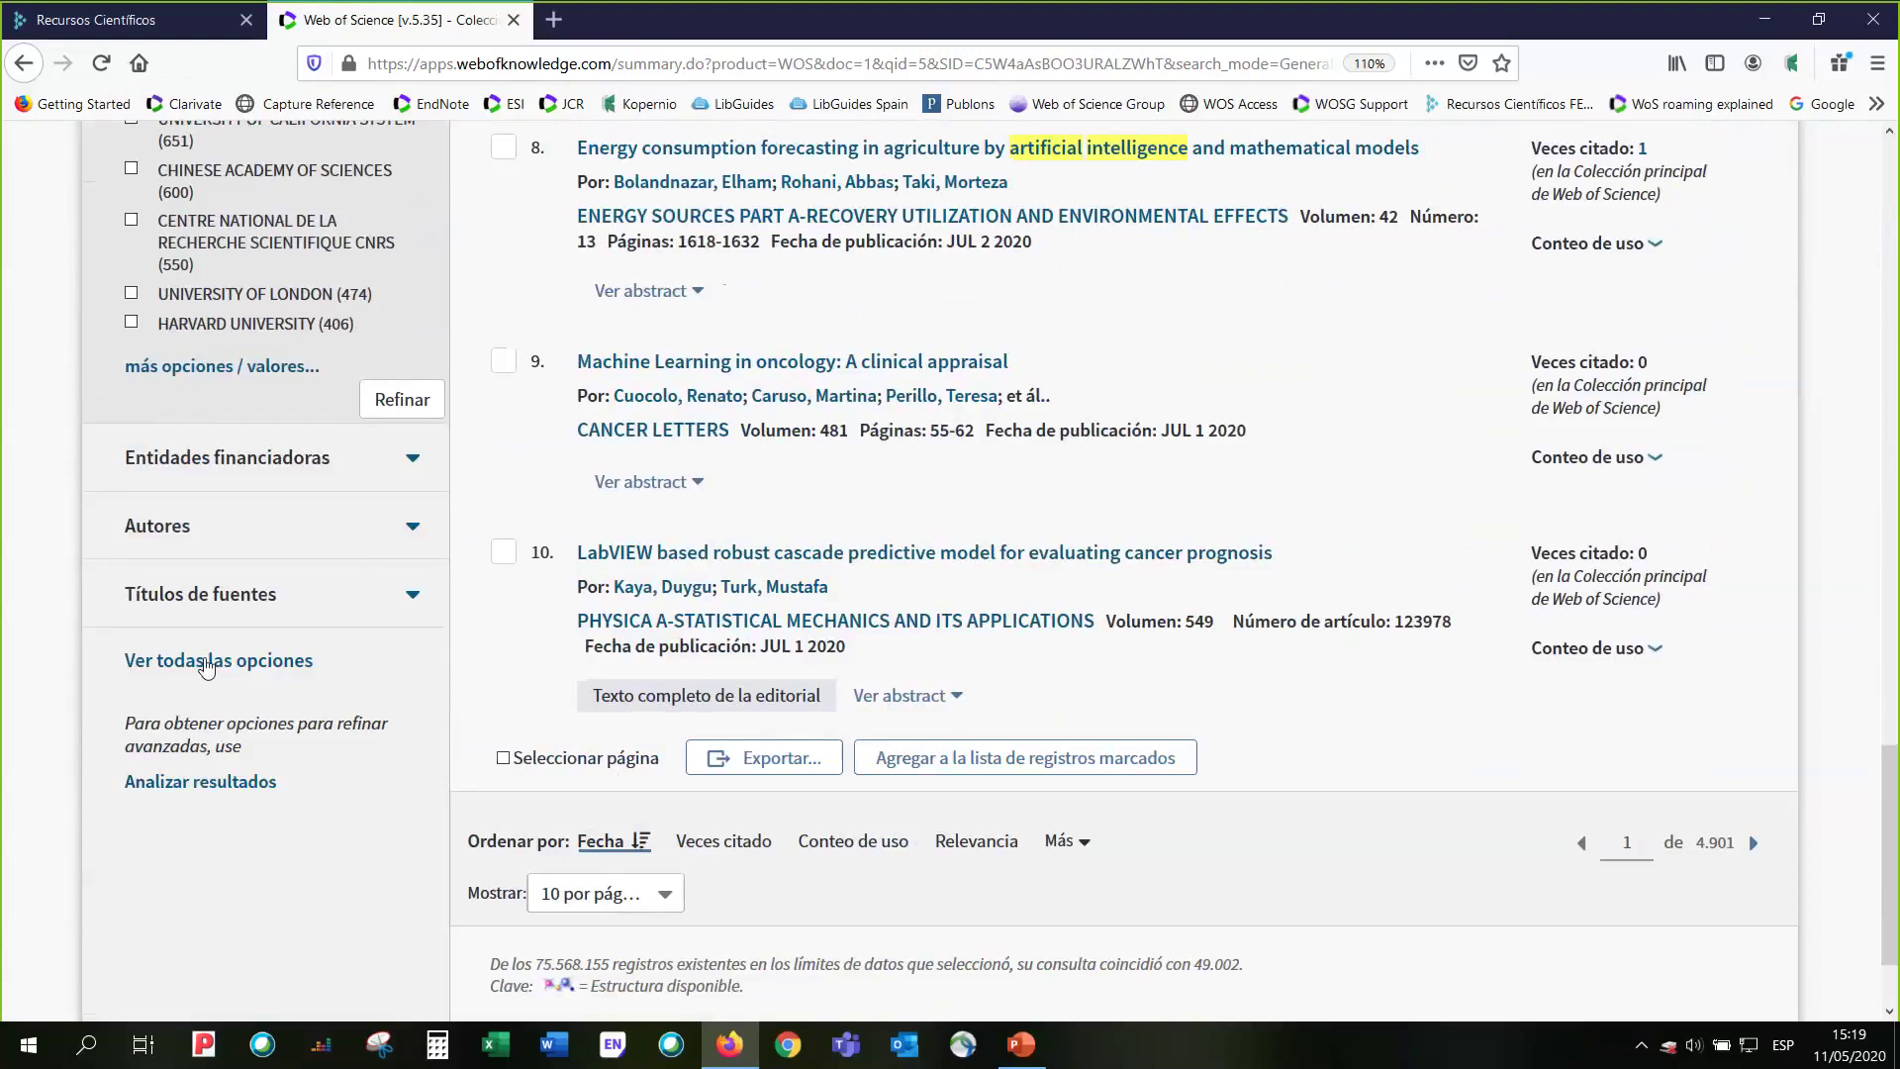
pyautogui.click(206, 667)
pyautogui.scroll(-1, 206, 667)
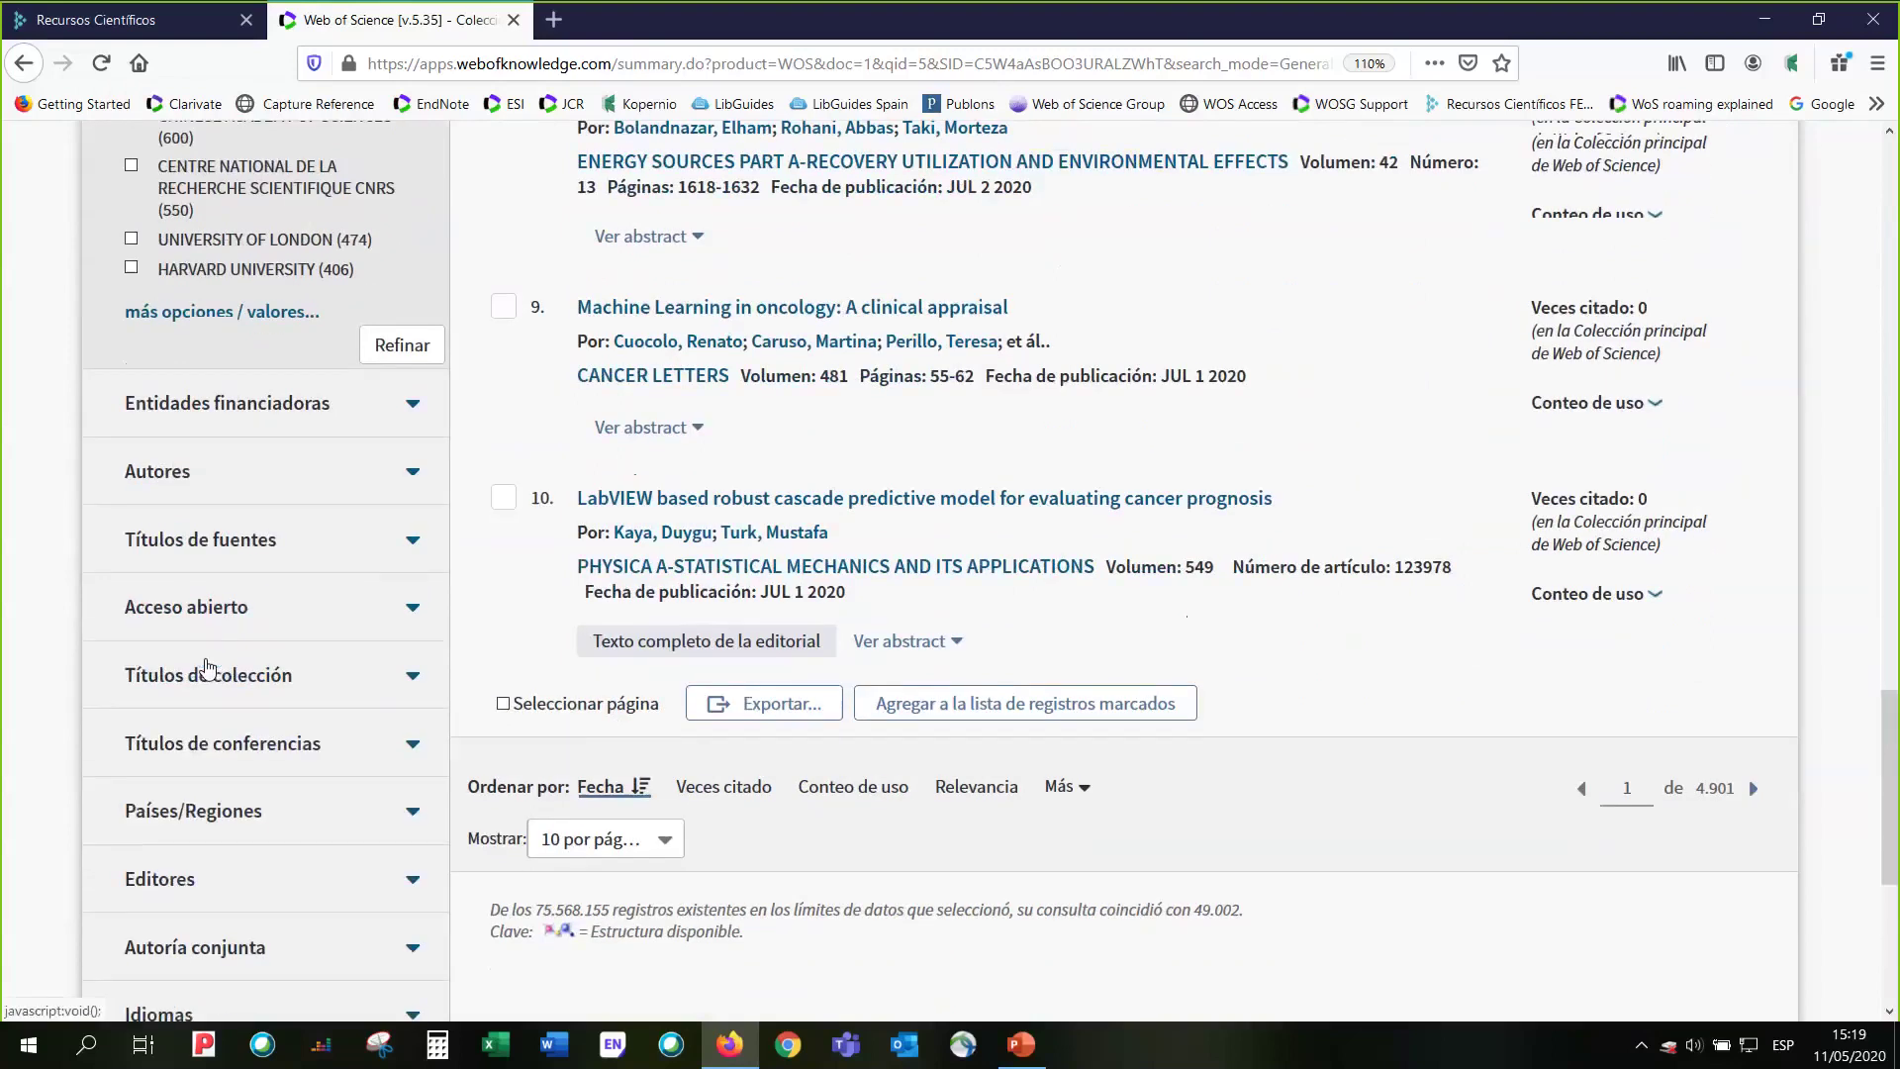
pyautogui.click(206, 735)
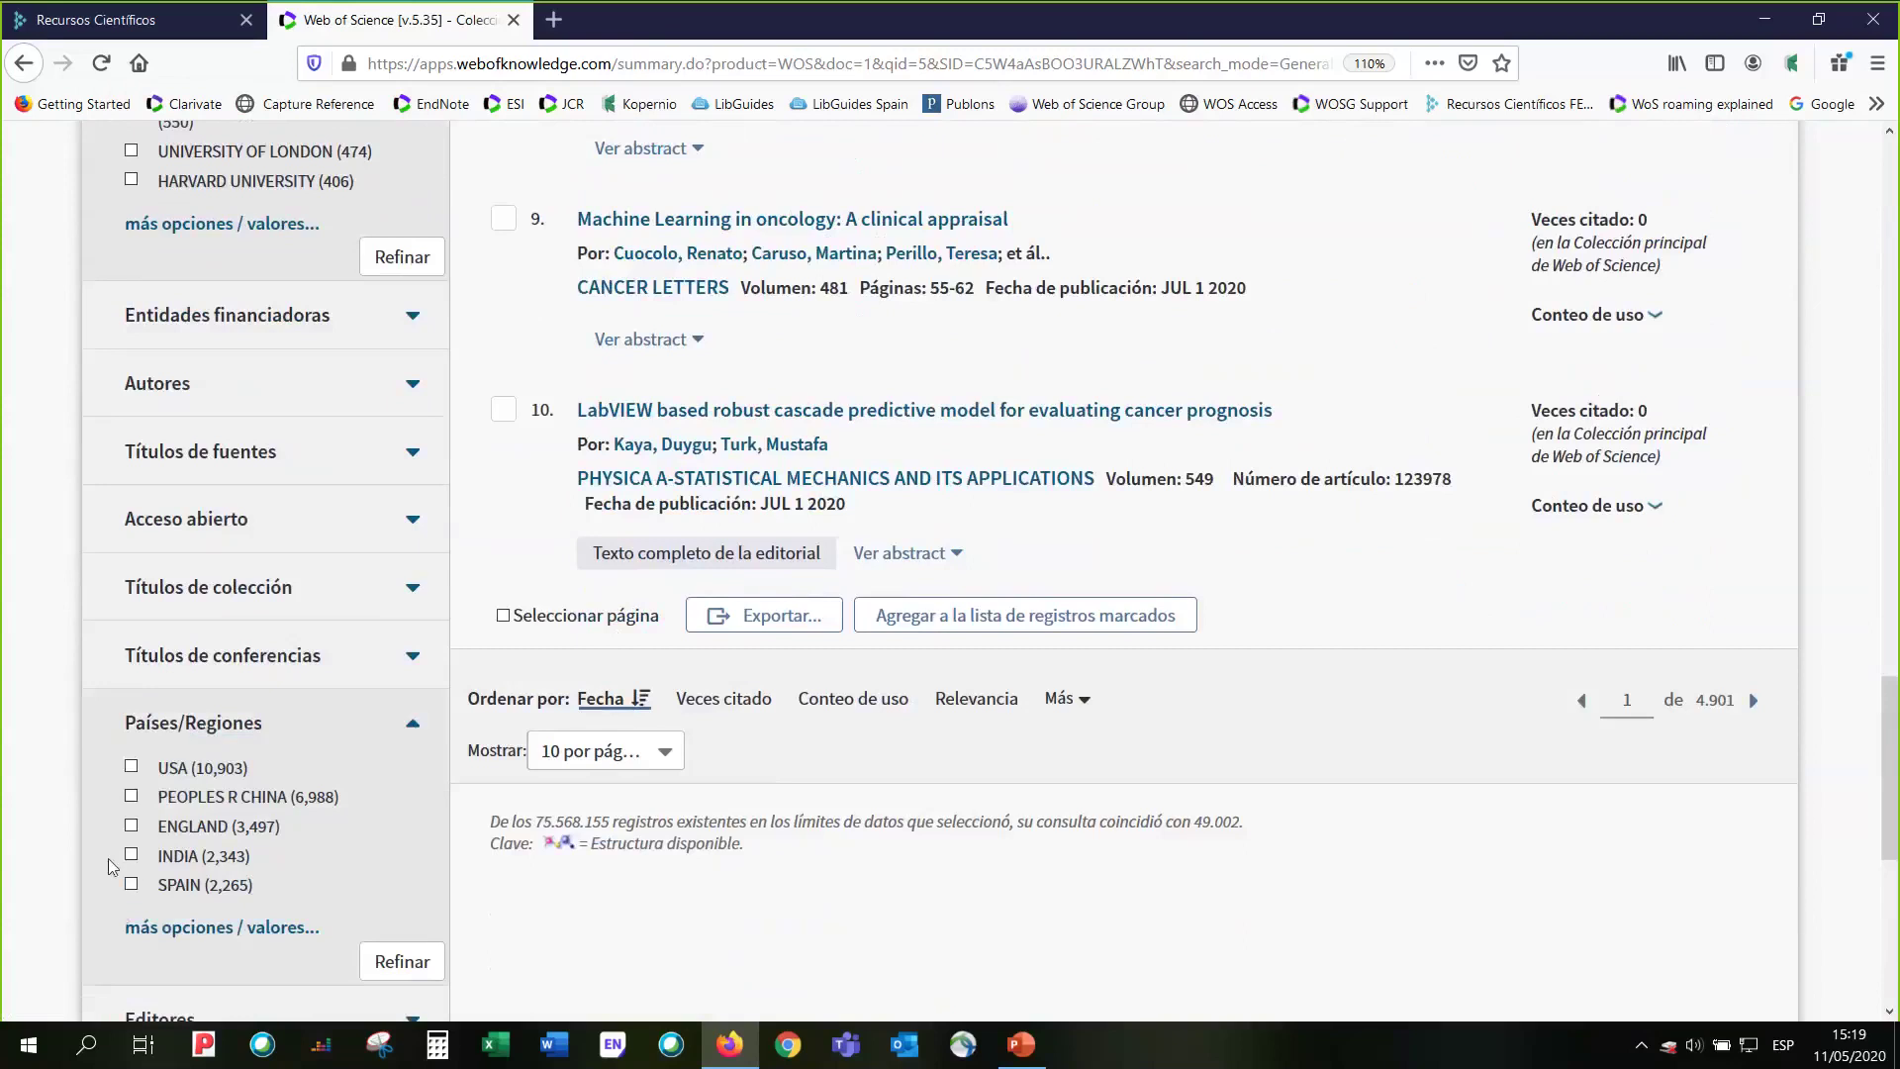
# - Open the complete list of Países/Regiones values and look through the countries it offers
pyautogui.scroll(-1, 109, 867)
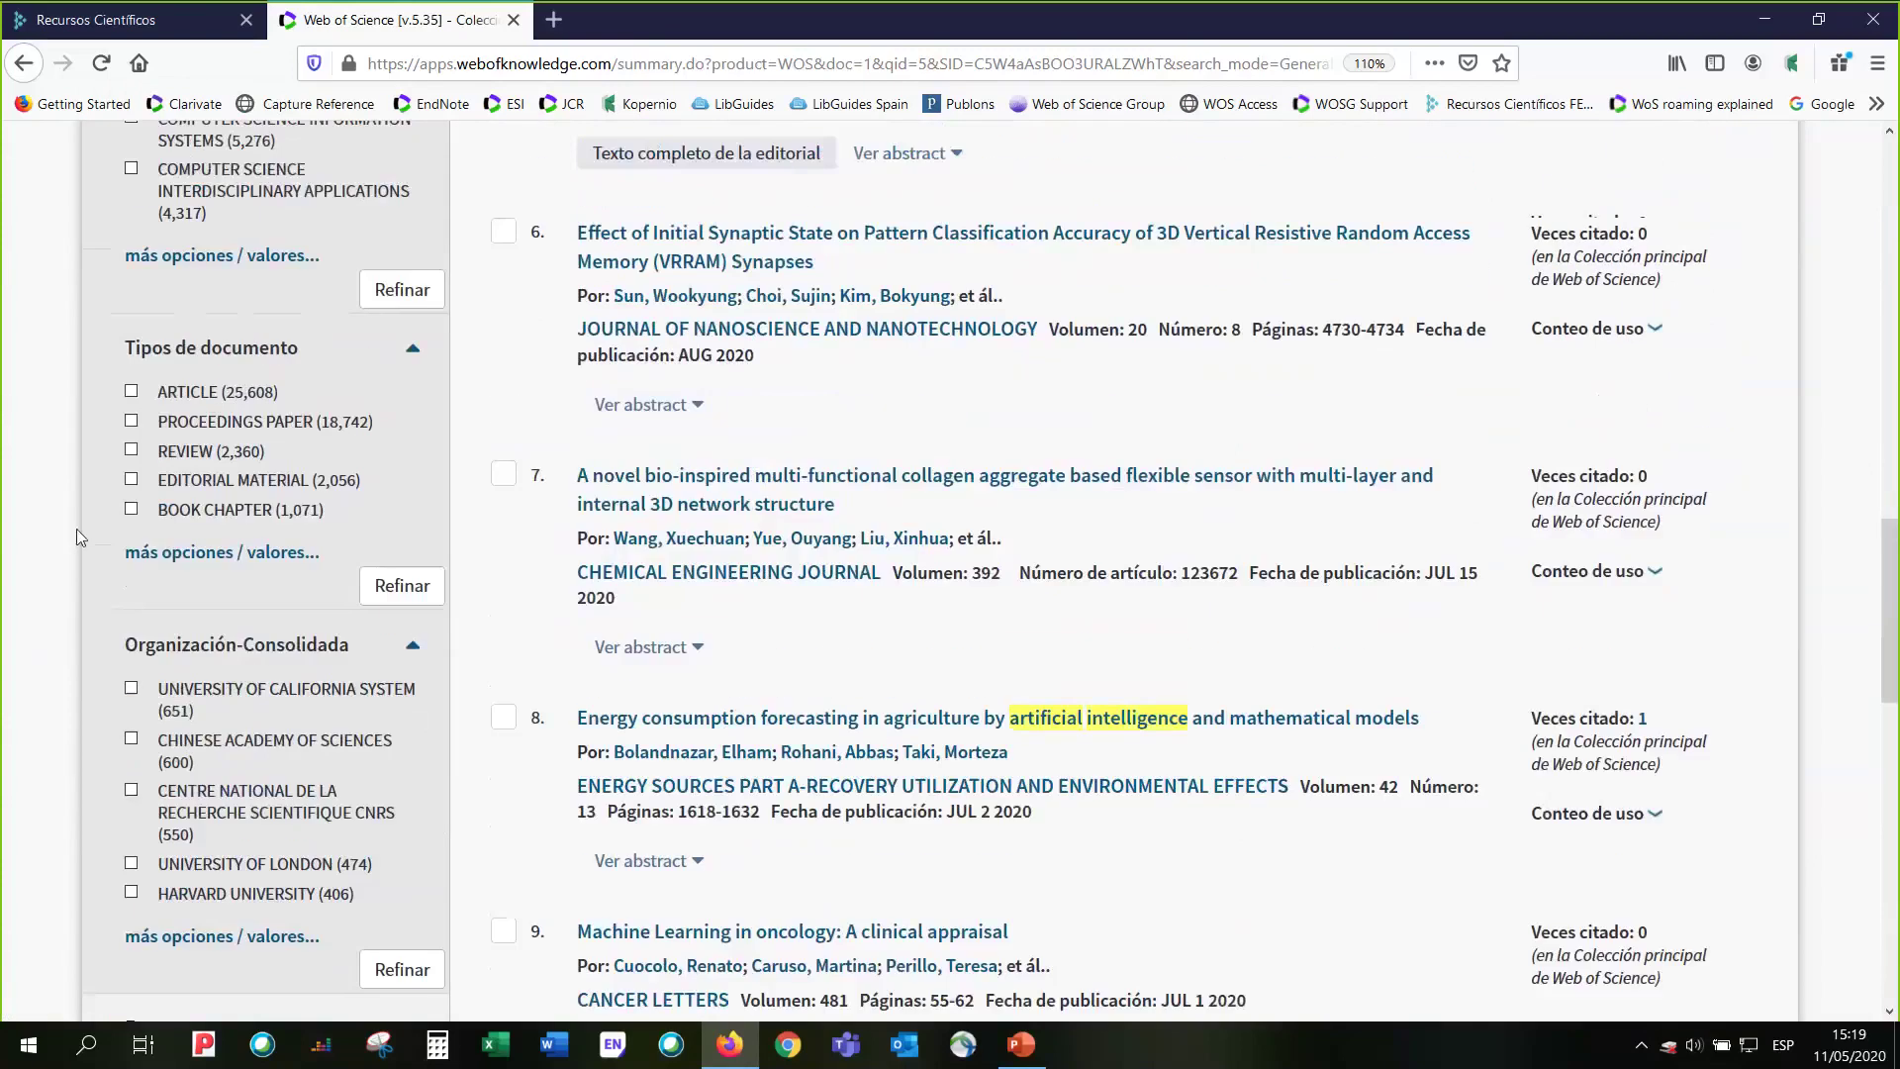
pyautogui.scroll(-5, 75, 528)
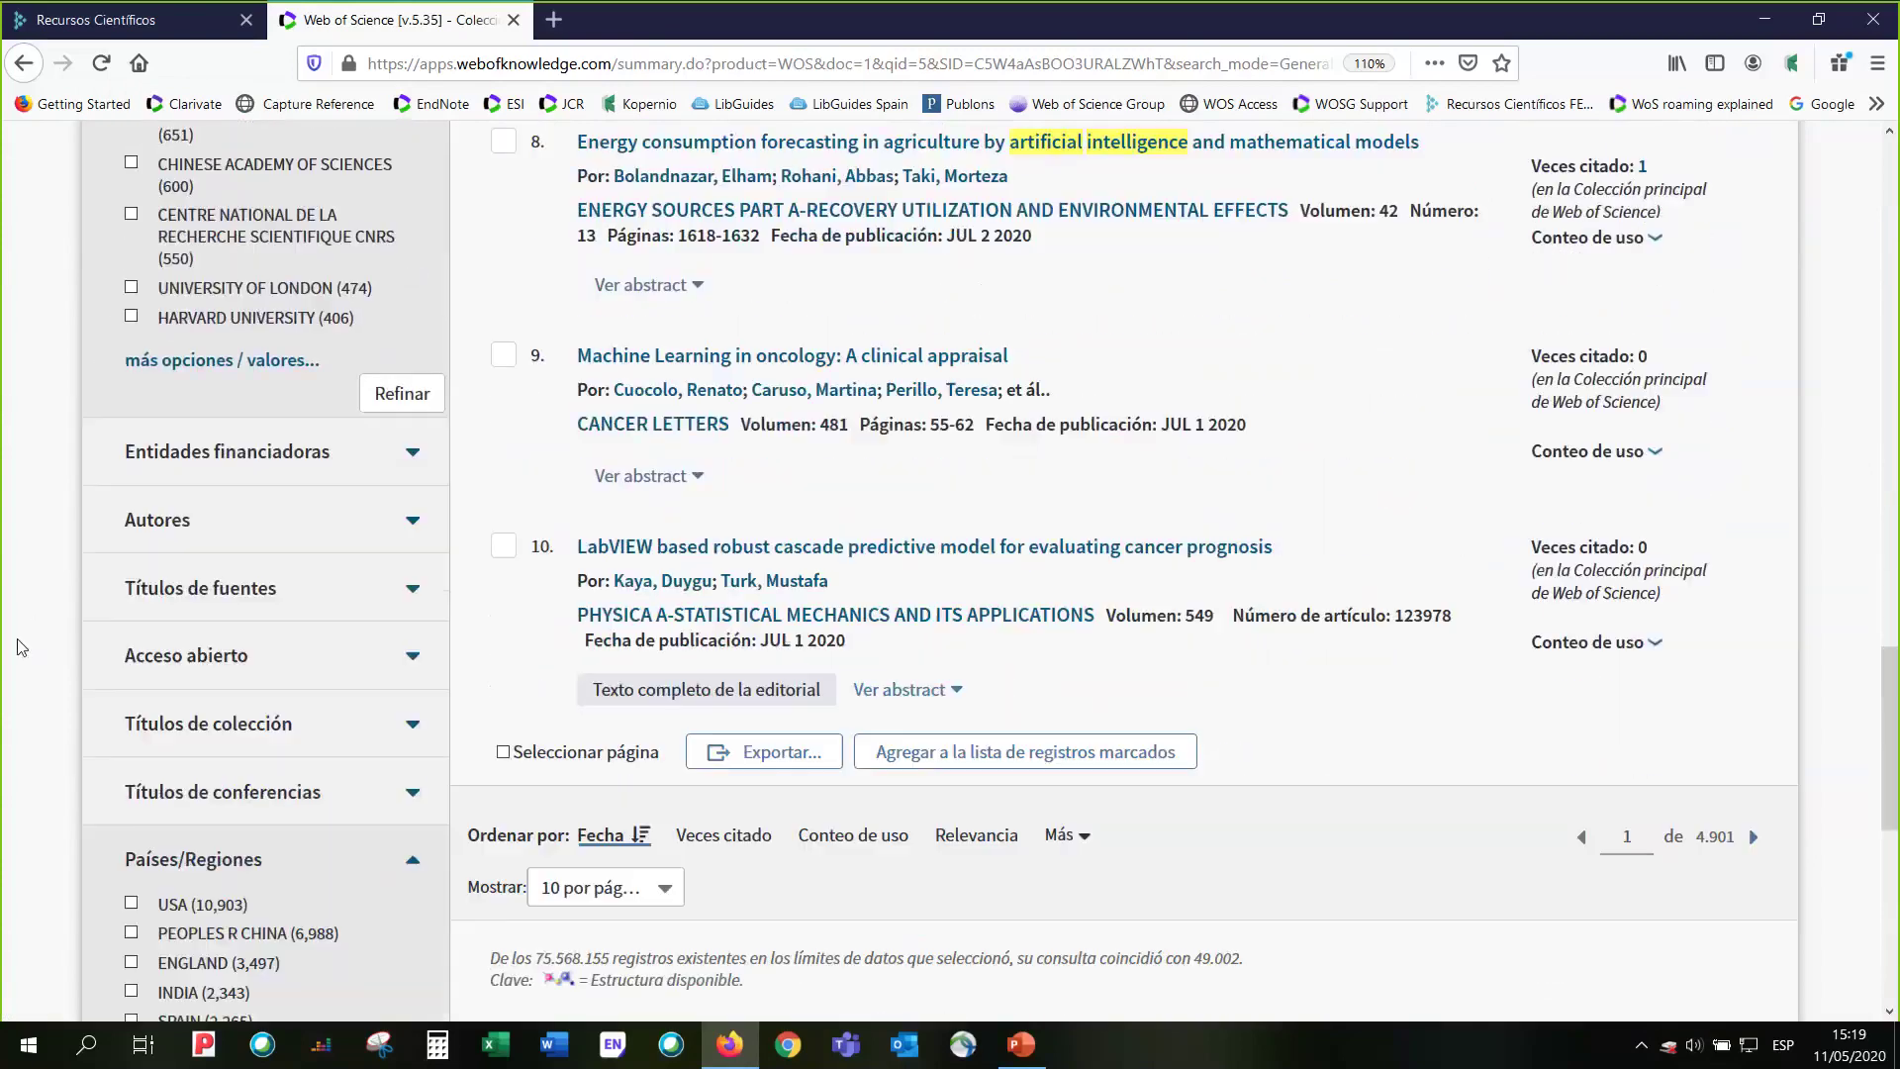
pyautogui.scroll(-4, 205, 653)
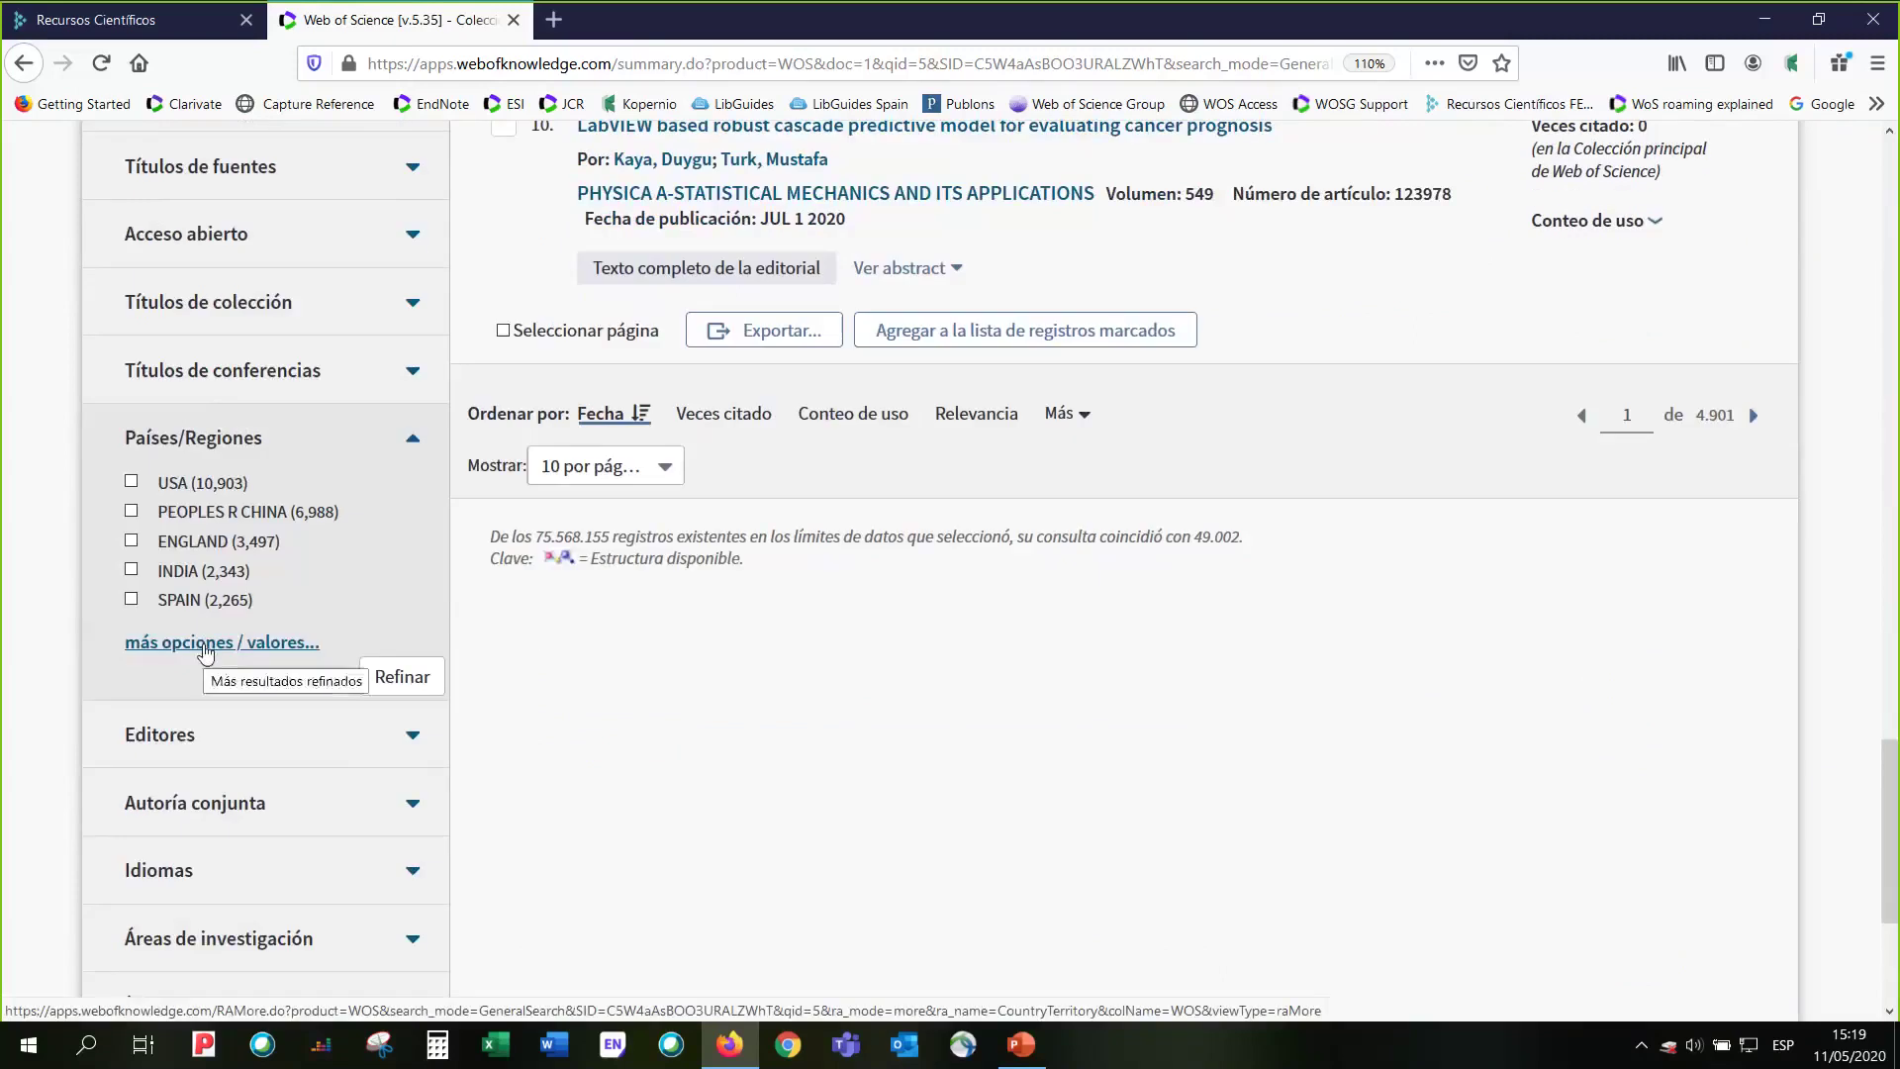
pyautogui.click(205, 649)
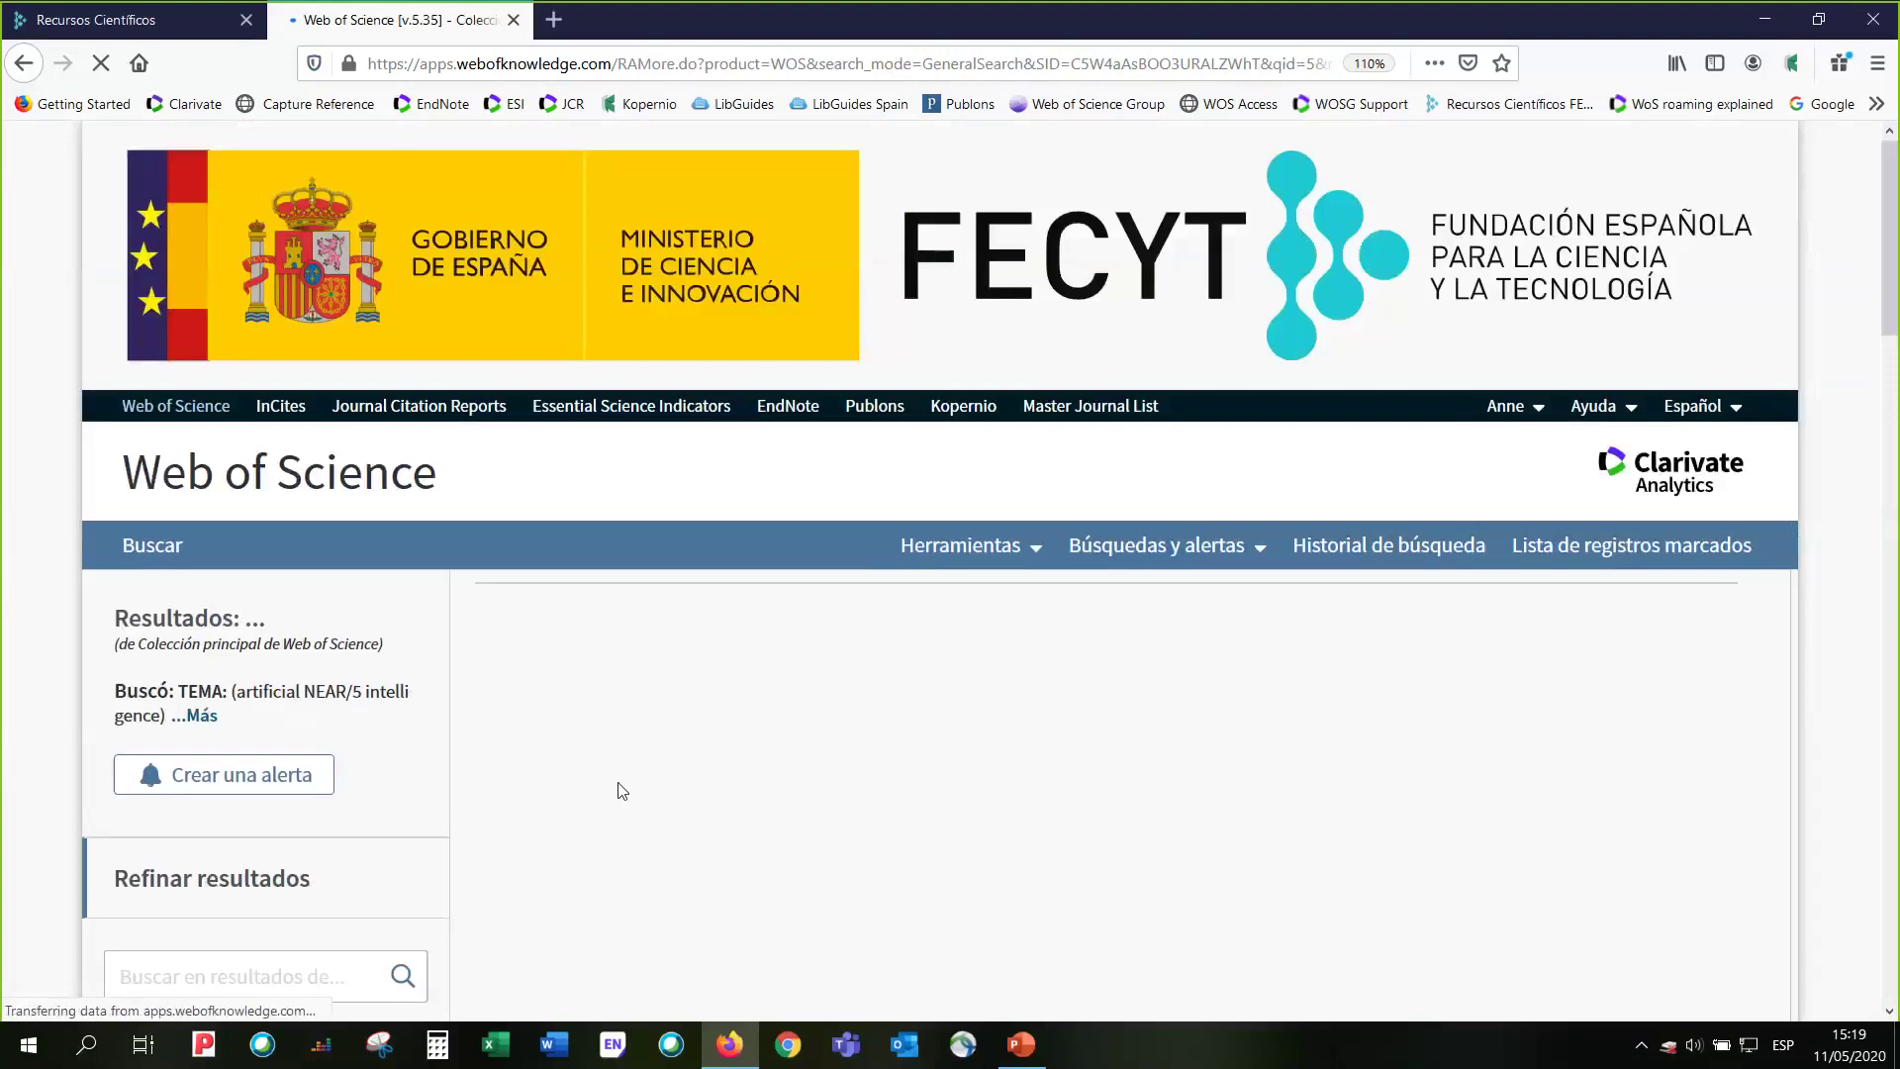
pyautogui.scroll(-4, 634, 797)
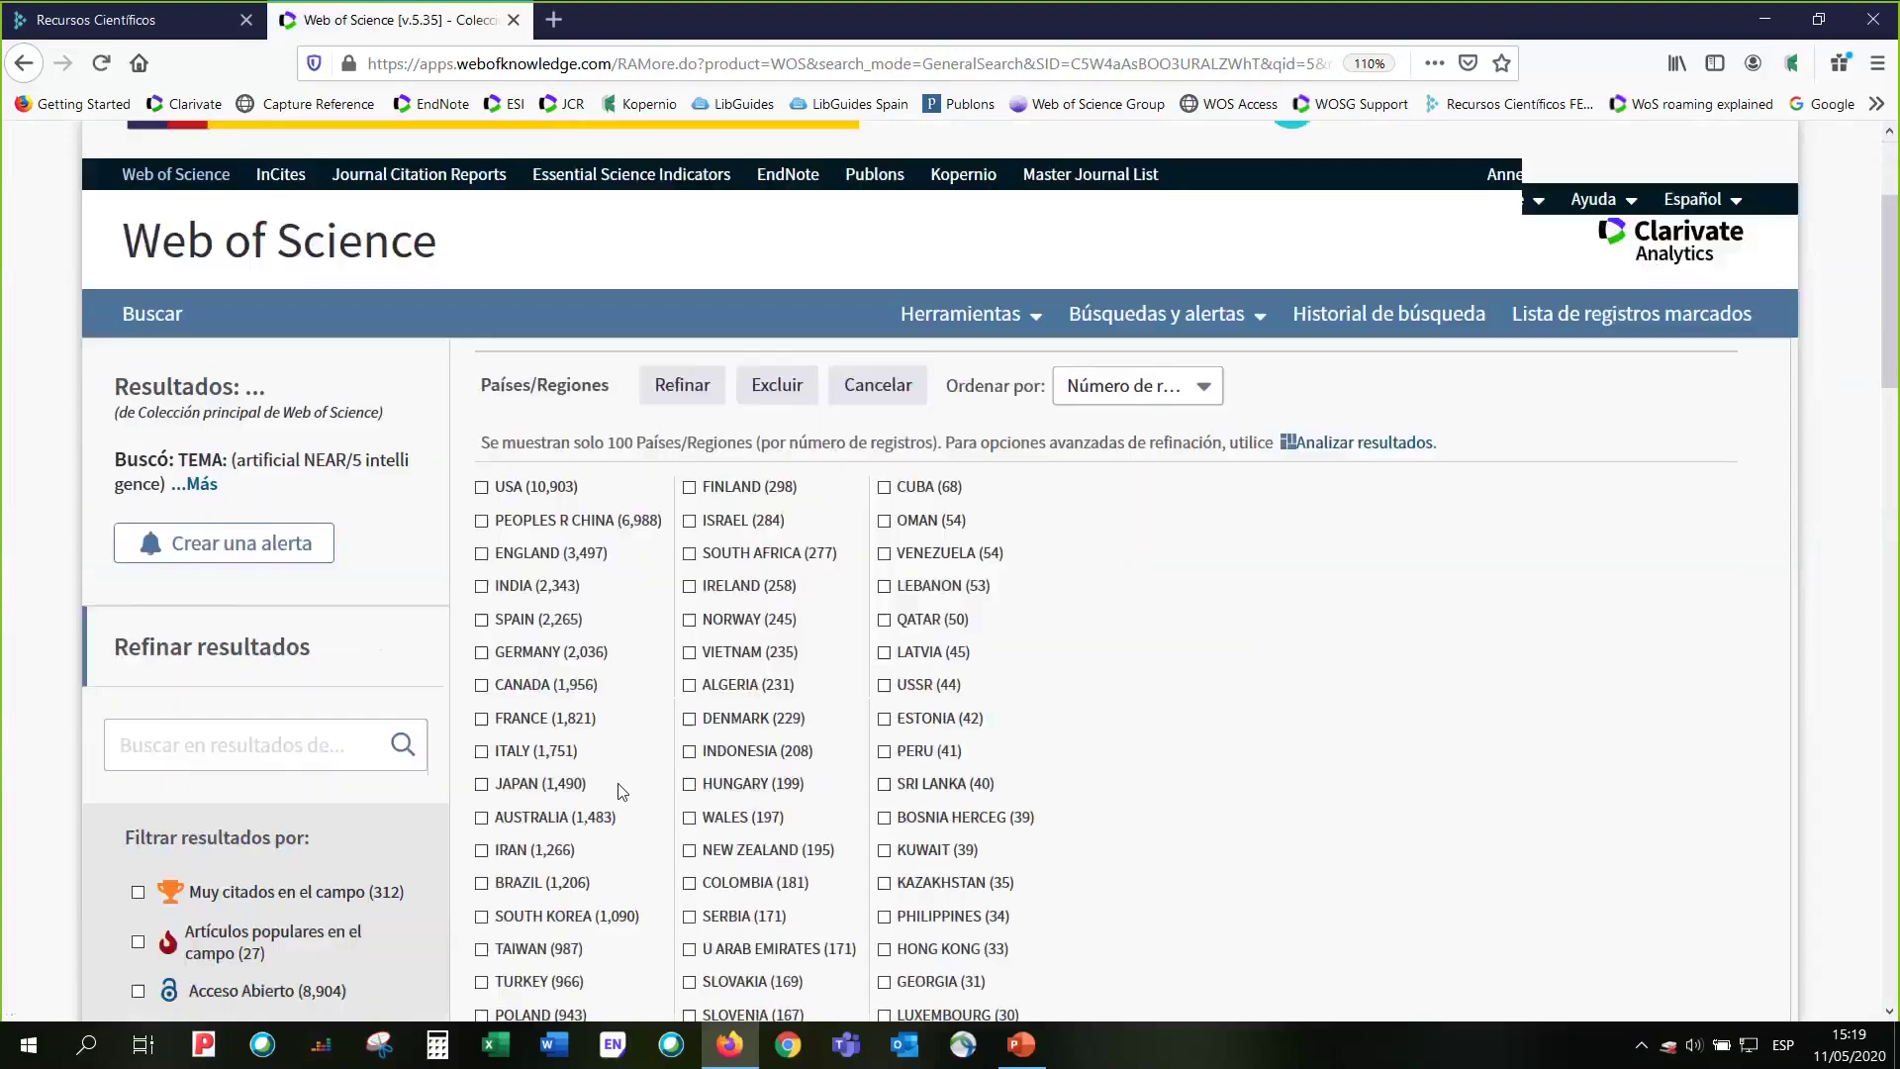
pyautogui.scroll(-1, 649, 802)
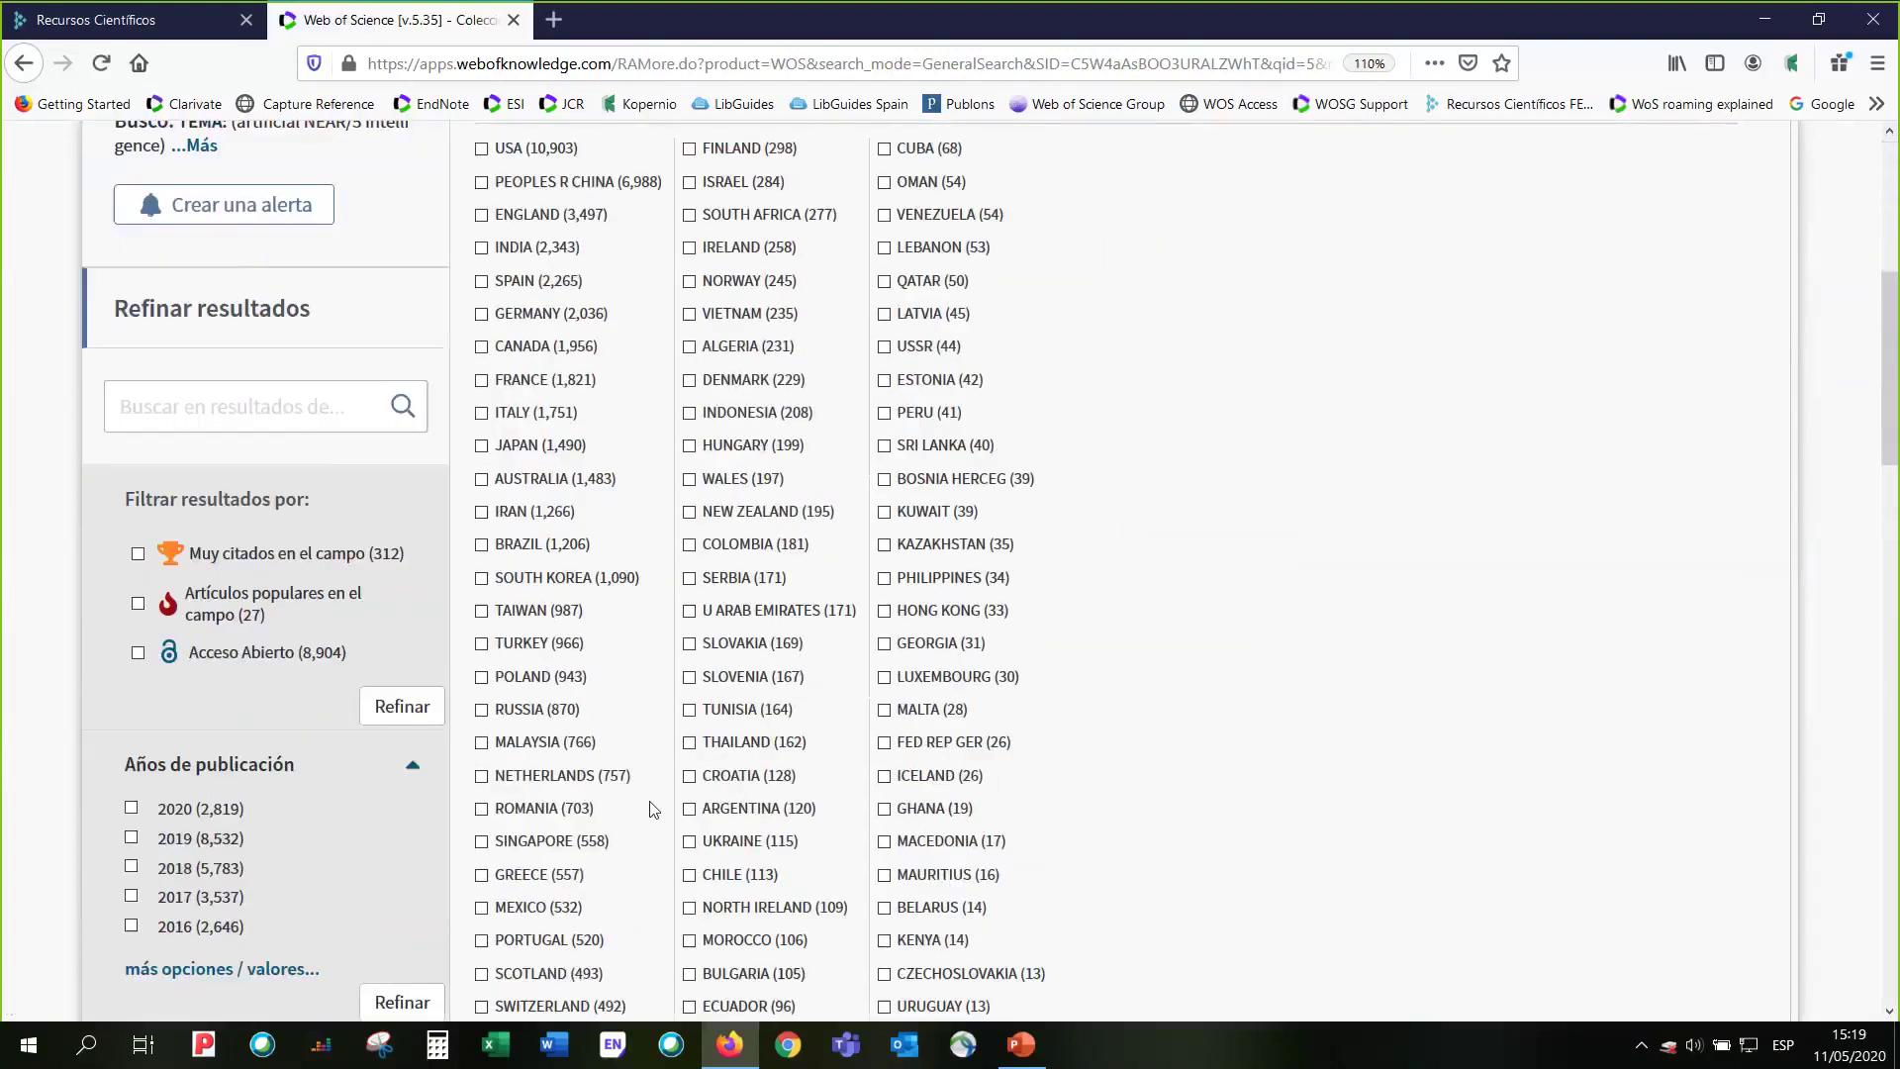
pyautogui.scroll(-3, 653, 809)
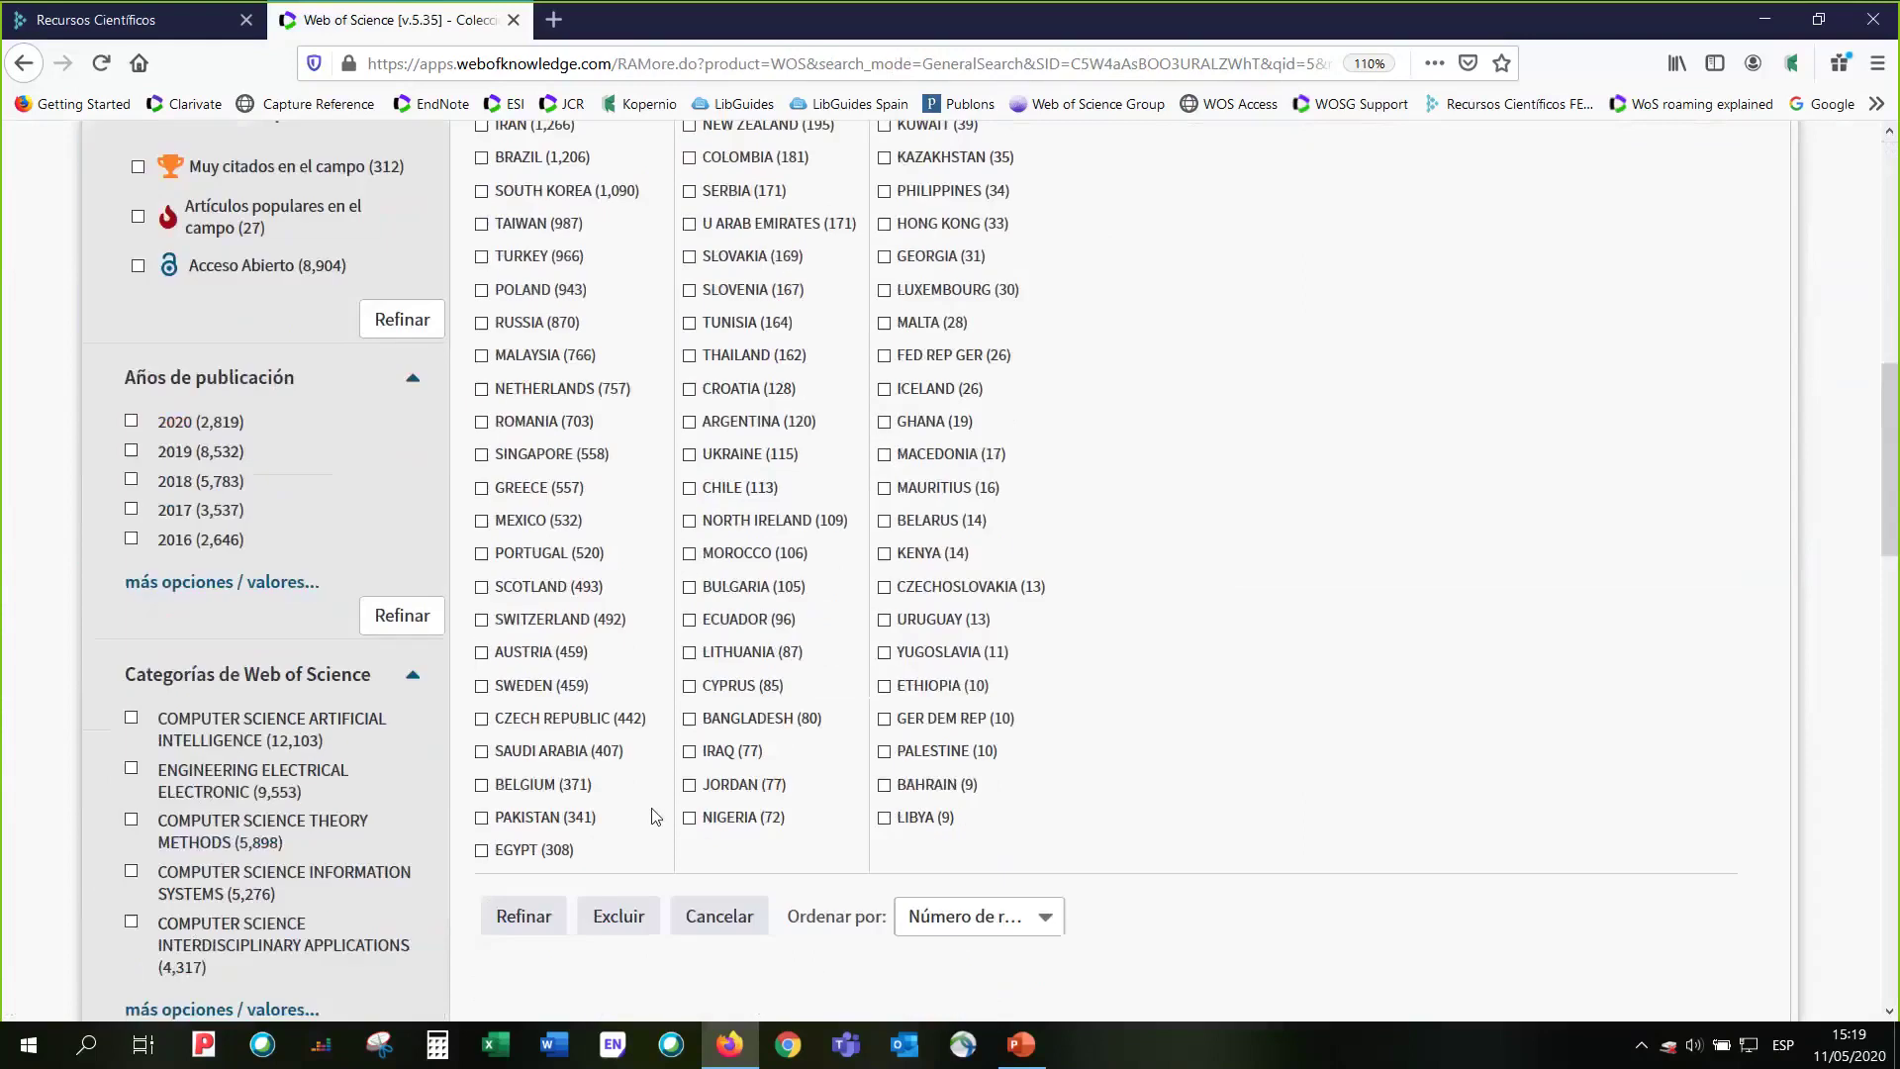
pyautogui.scroll(-1, 656, 817)
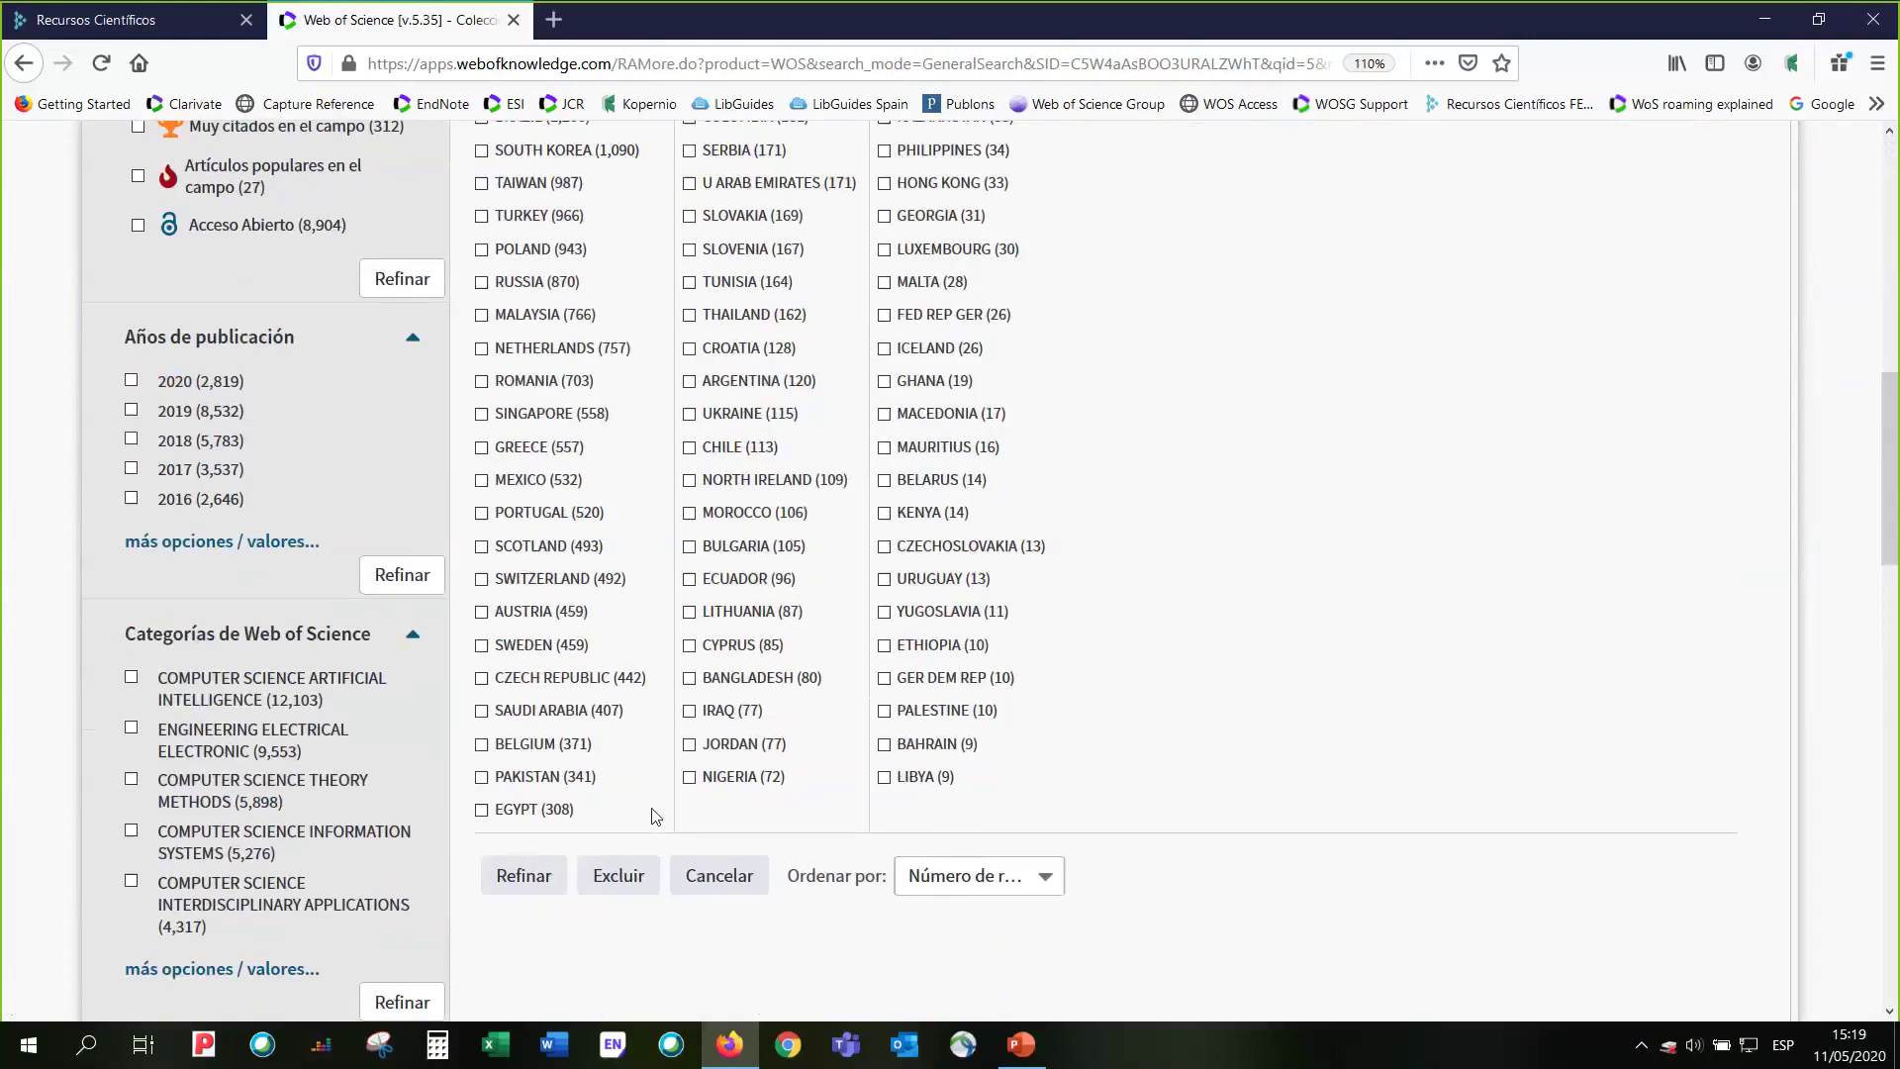
# - Select SPAIN in the country list and refine the NEAR/5 results to it
pyautogui.scroll(2, 143, 638)
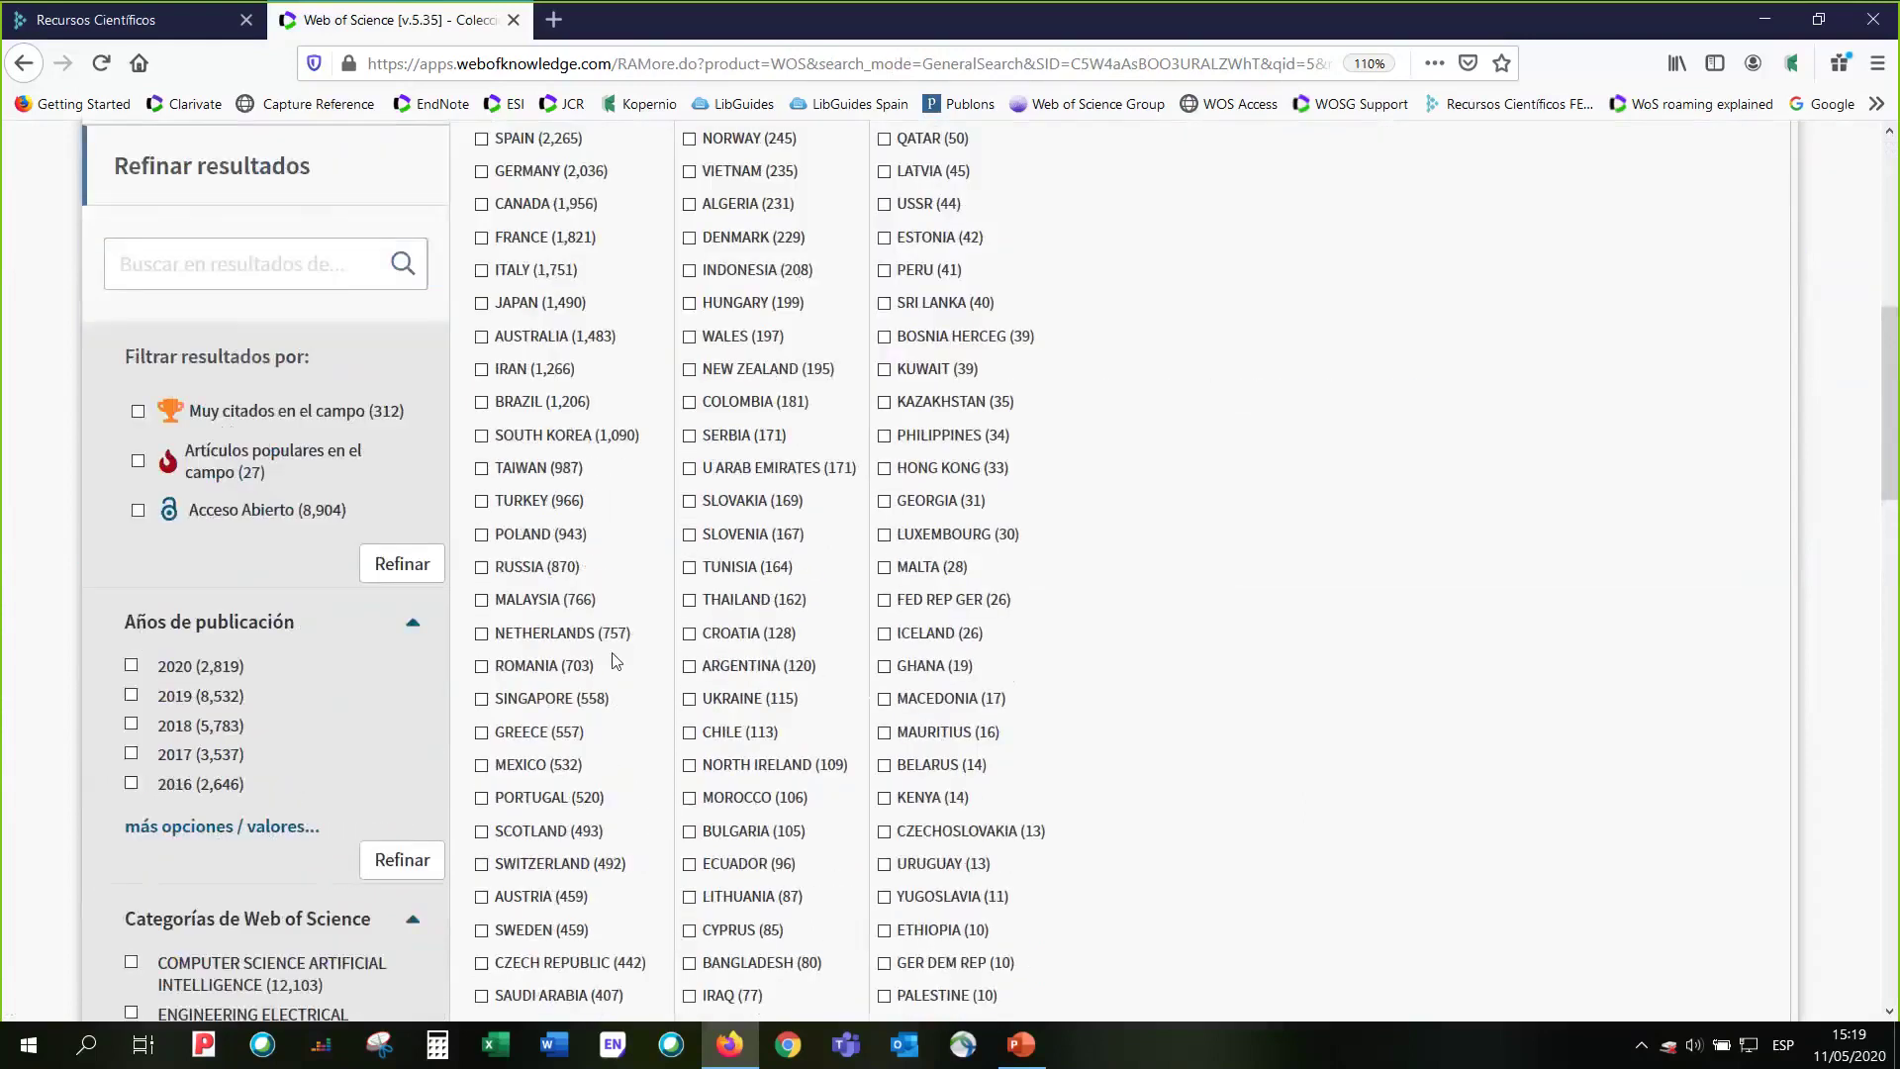
pyautogui.scroll(2, 621, 672)
pyautogui.scroll(2, 630, 684)
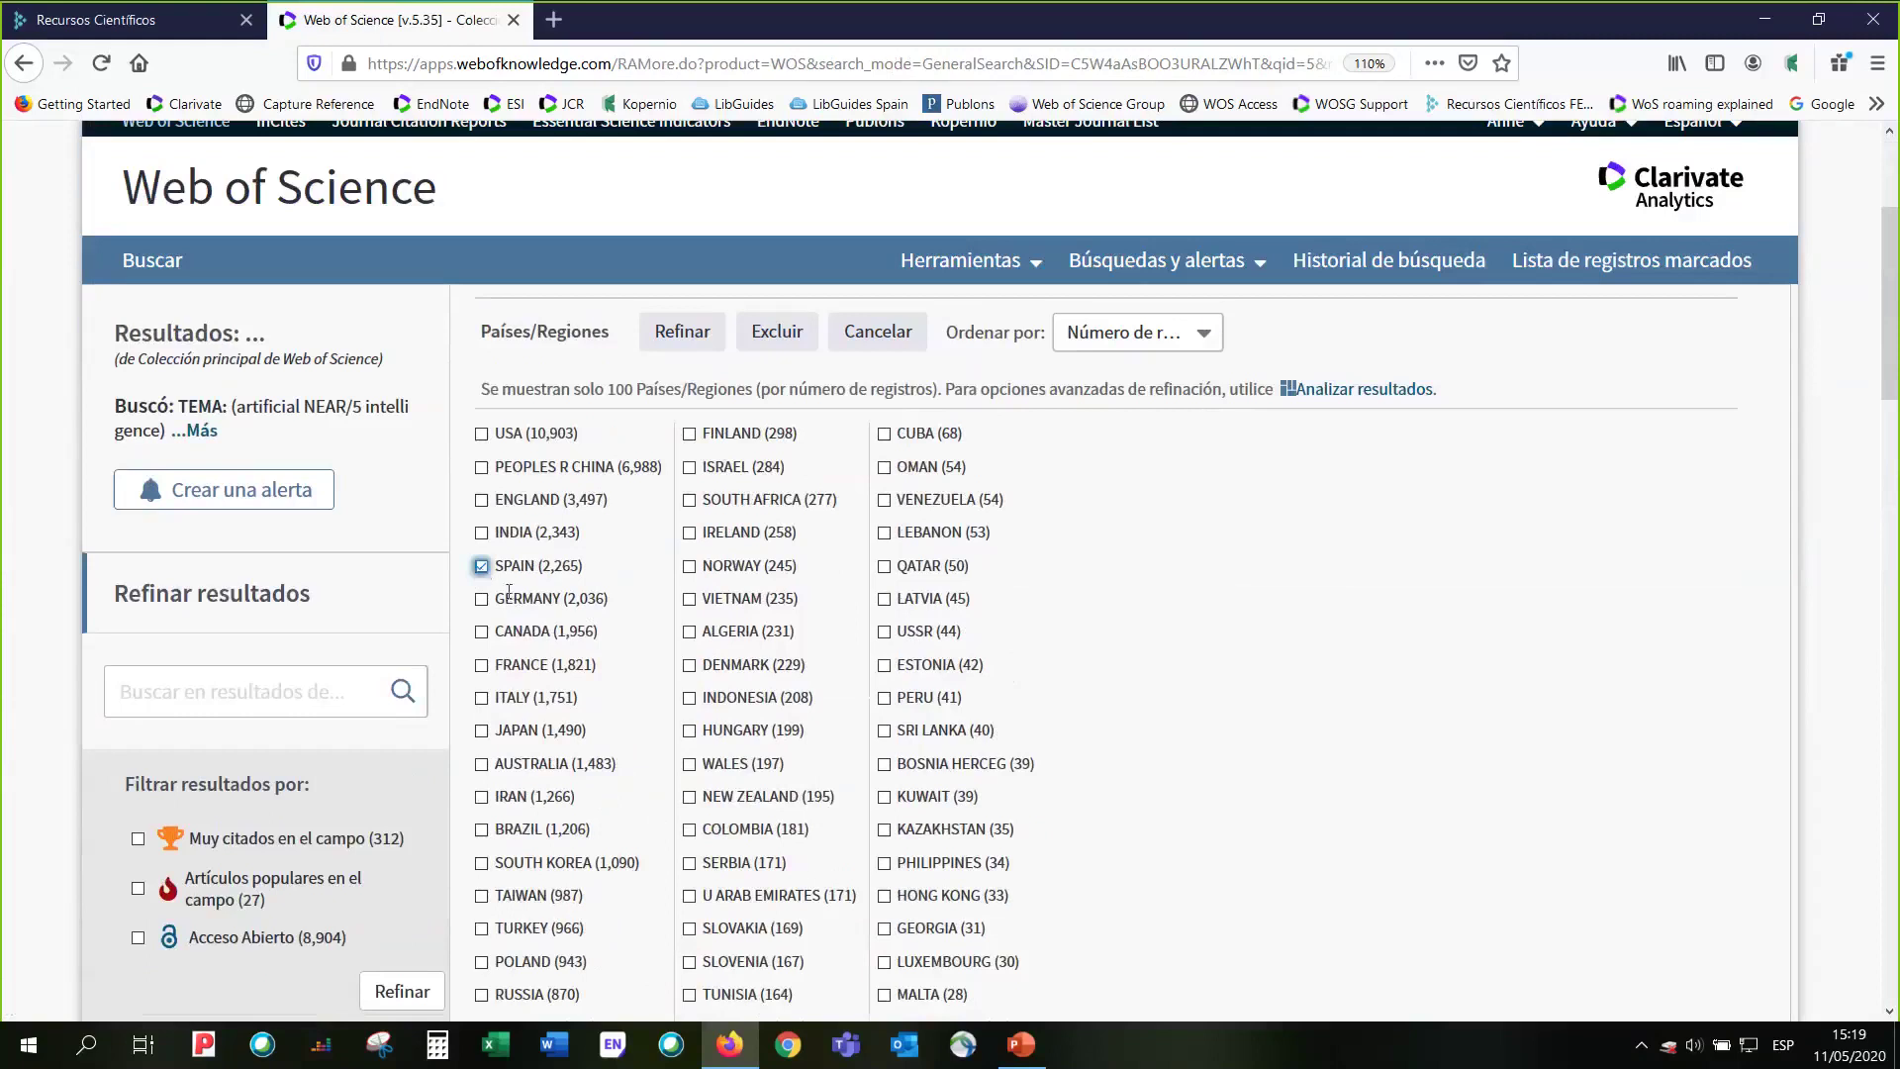
pyautogui.scroll(-1, 631, 752)
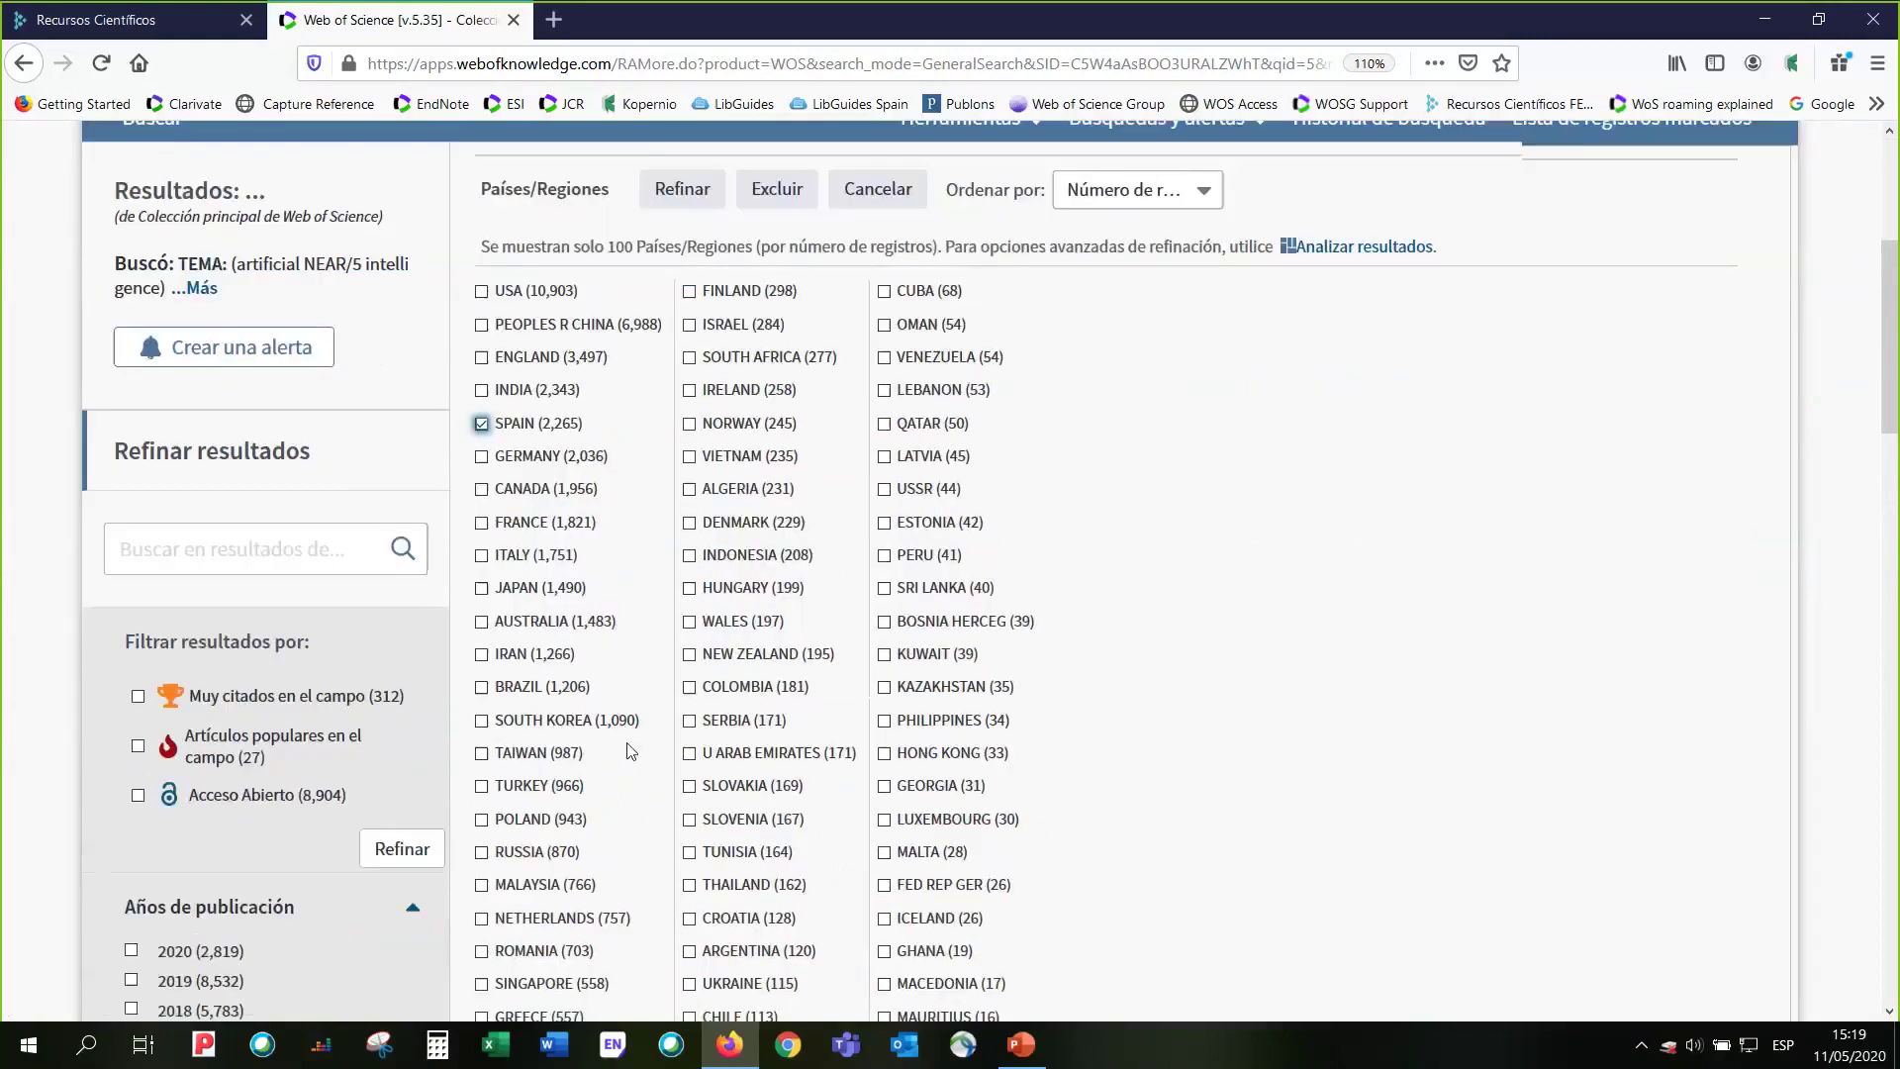
pyautogui.scroll(-4, 630, 752)
pyautogui.click(522, 874)
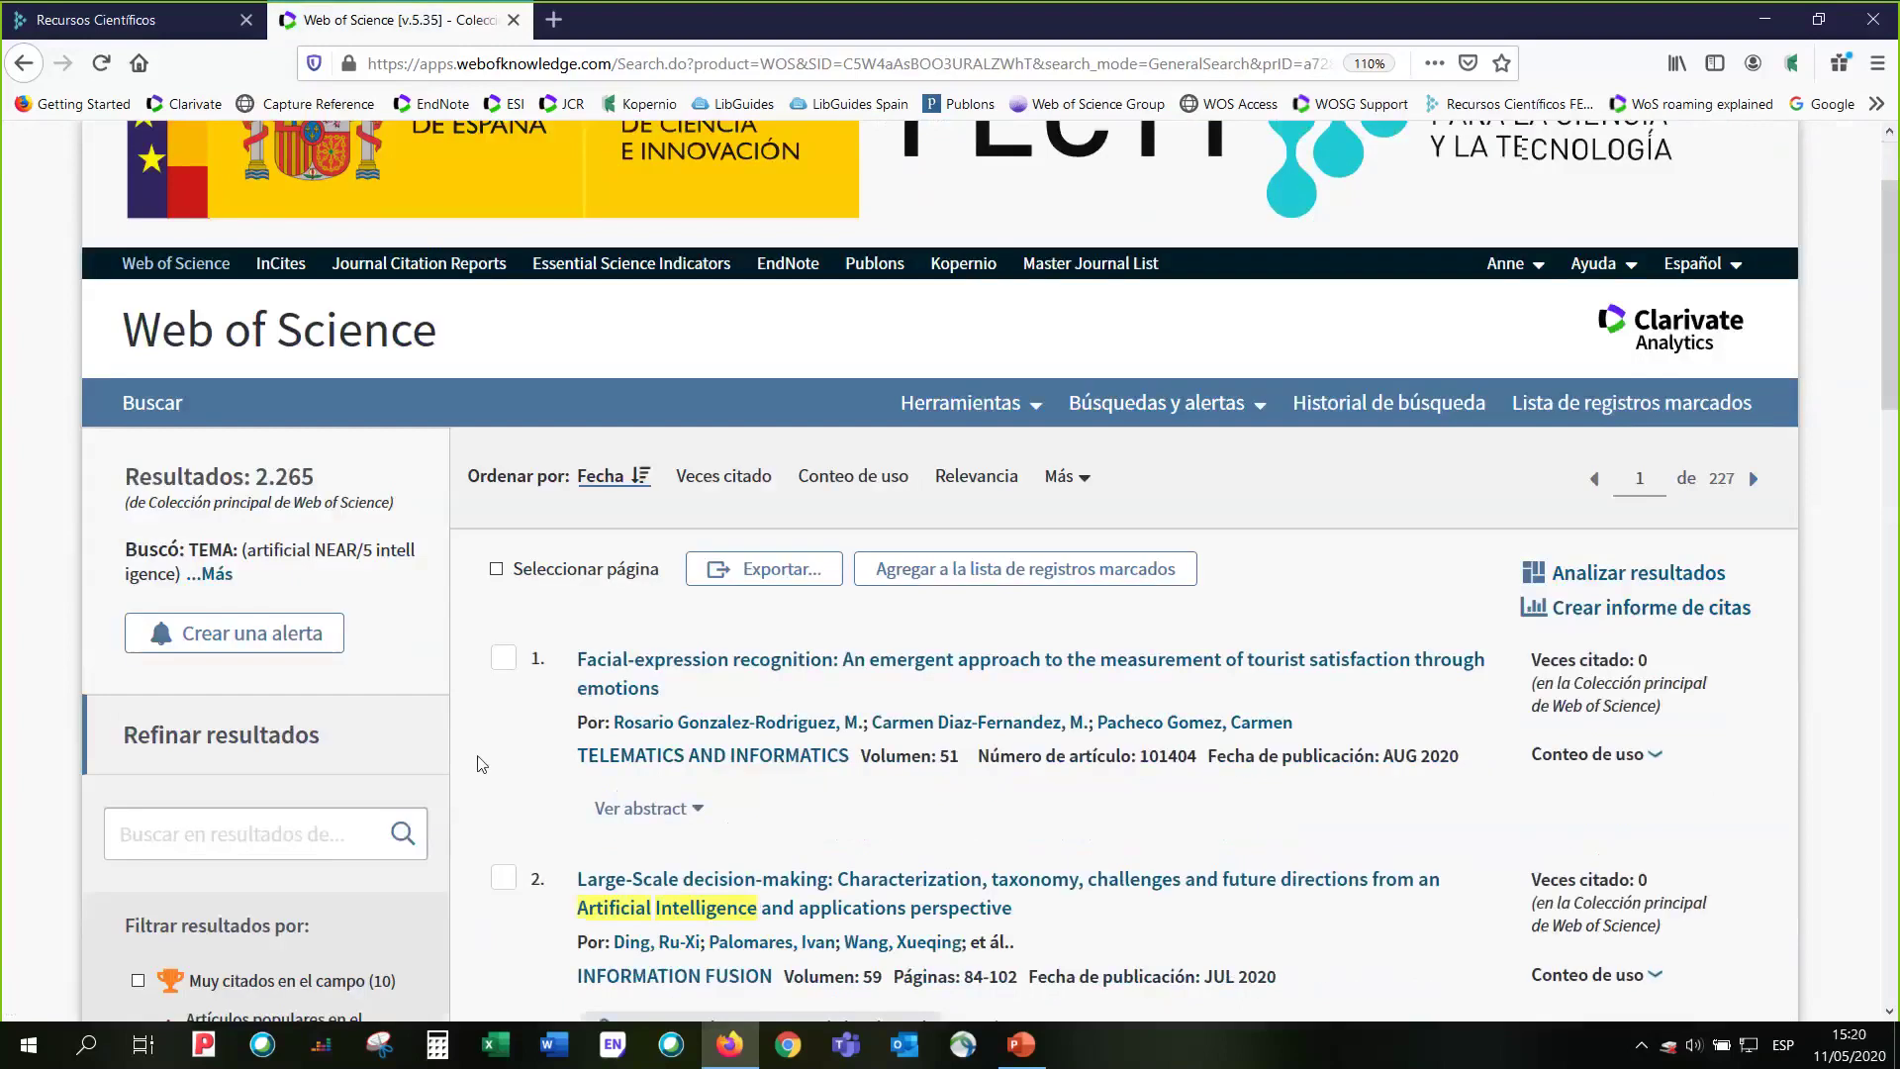
# - Open the first record, on facial-expression recognition, check its author addresses for the Spain match, and return to the result list
pyautogui.scroll(-3, 443, 741)
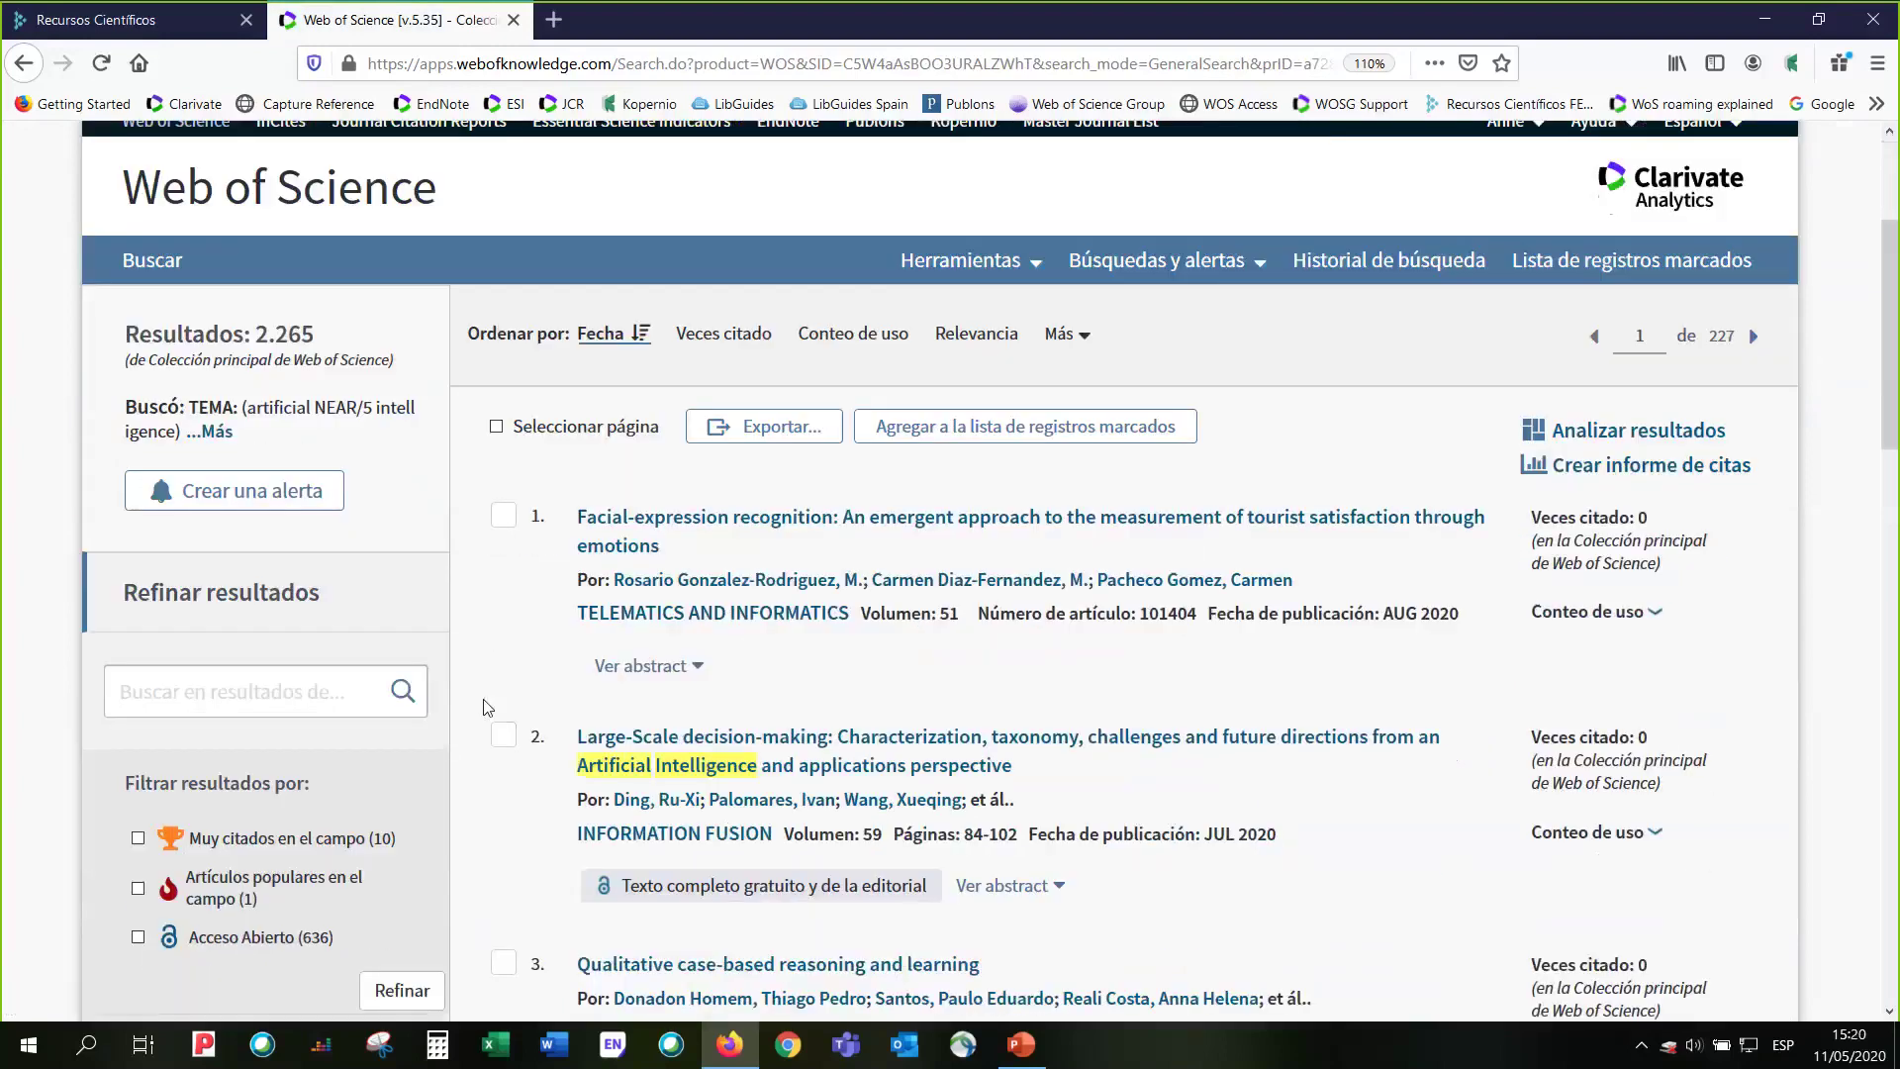
pyautogui.click(826, 530)
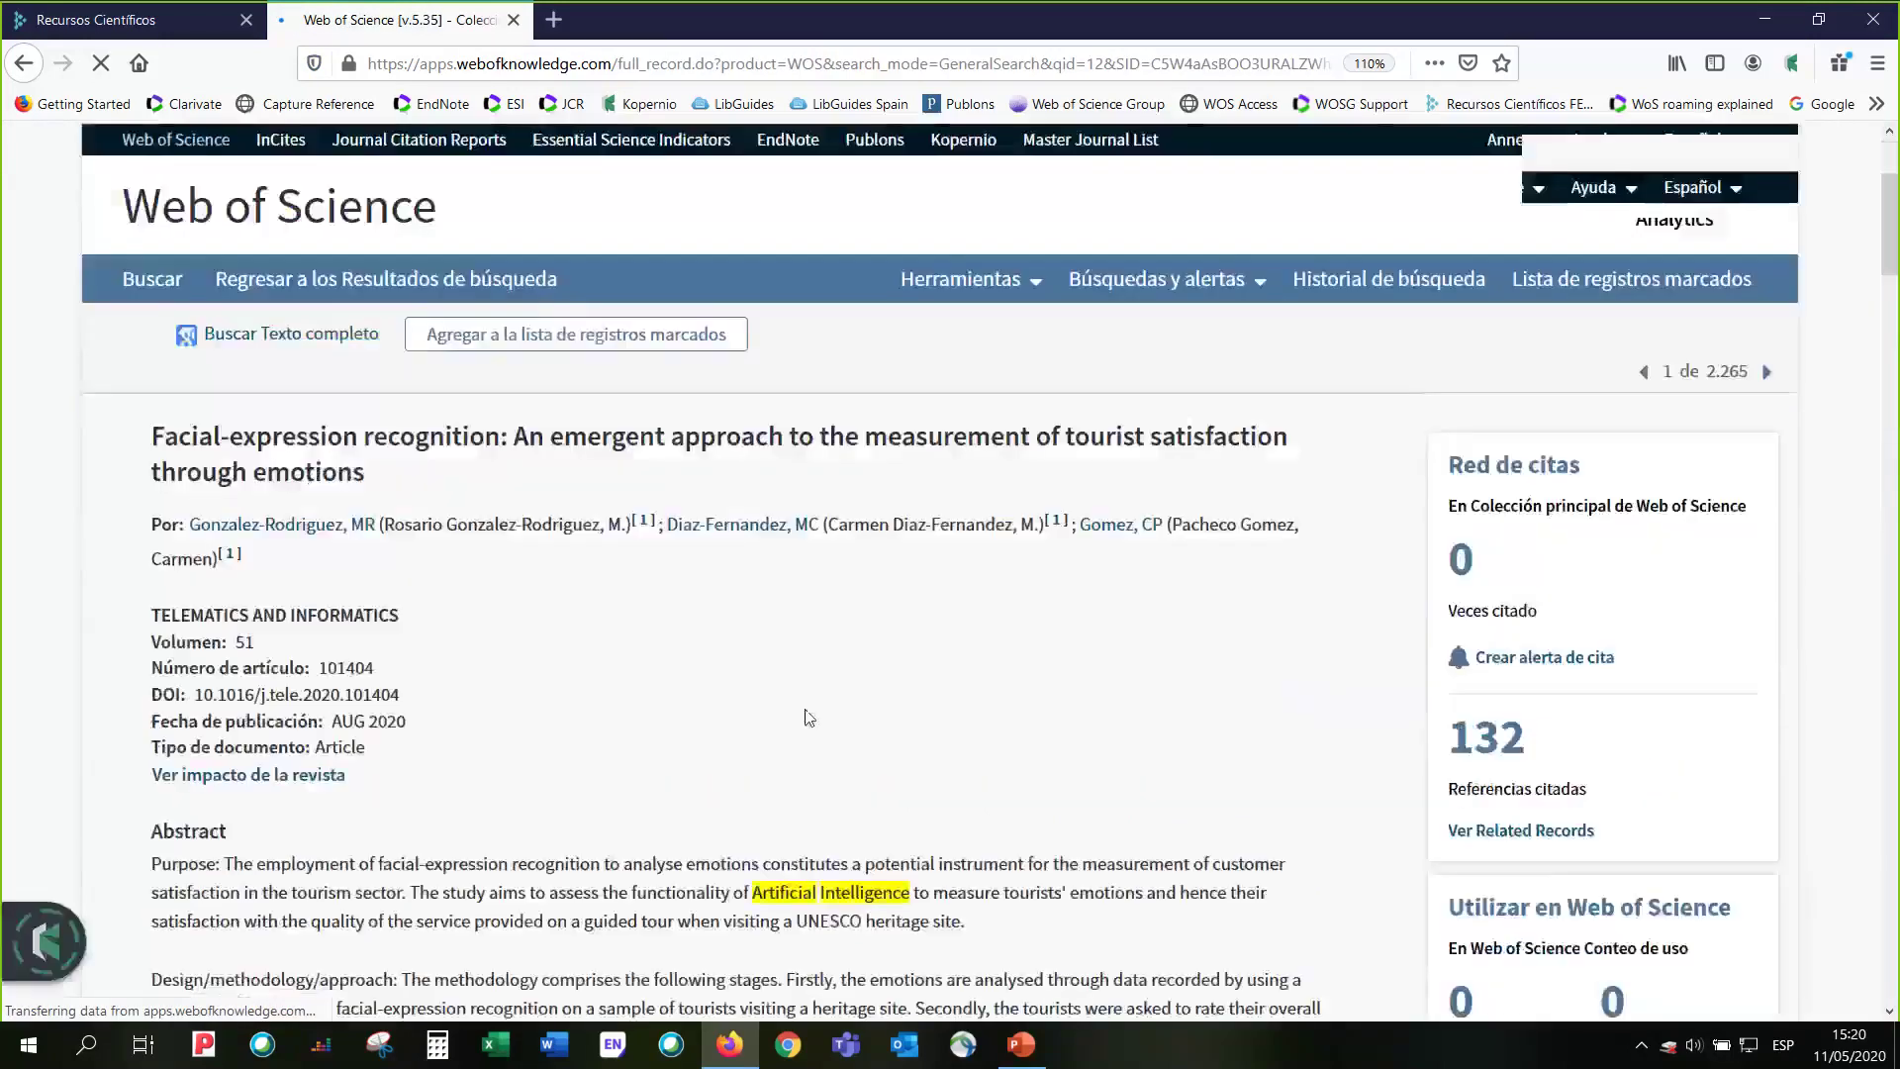
pyautogui.scroll(-3, 810, 718)
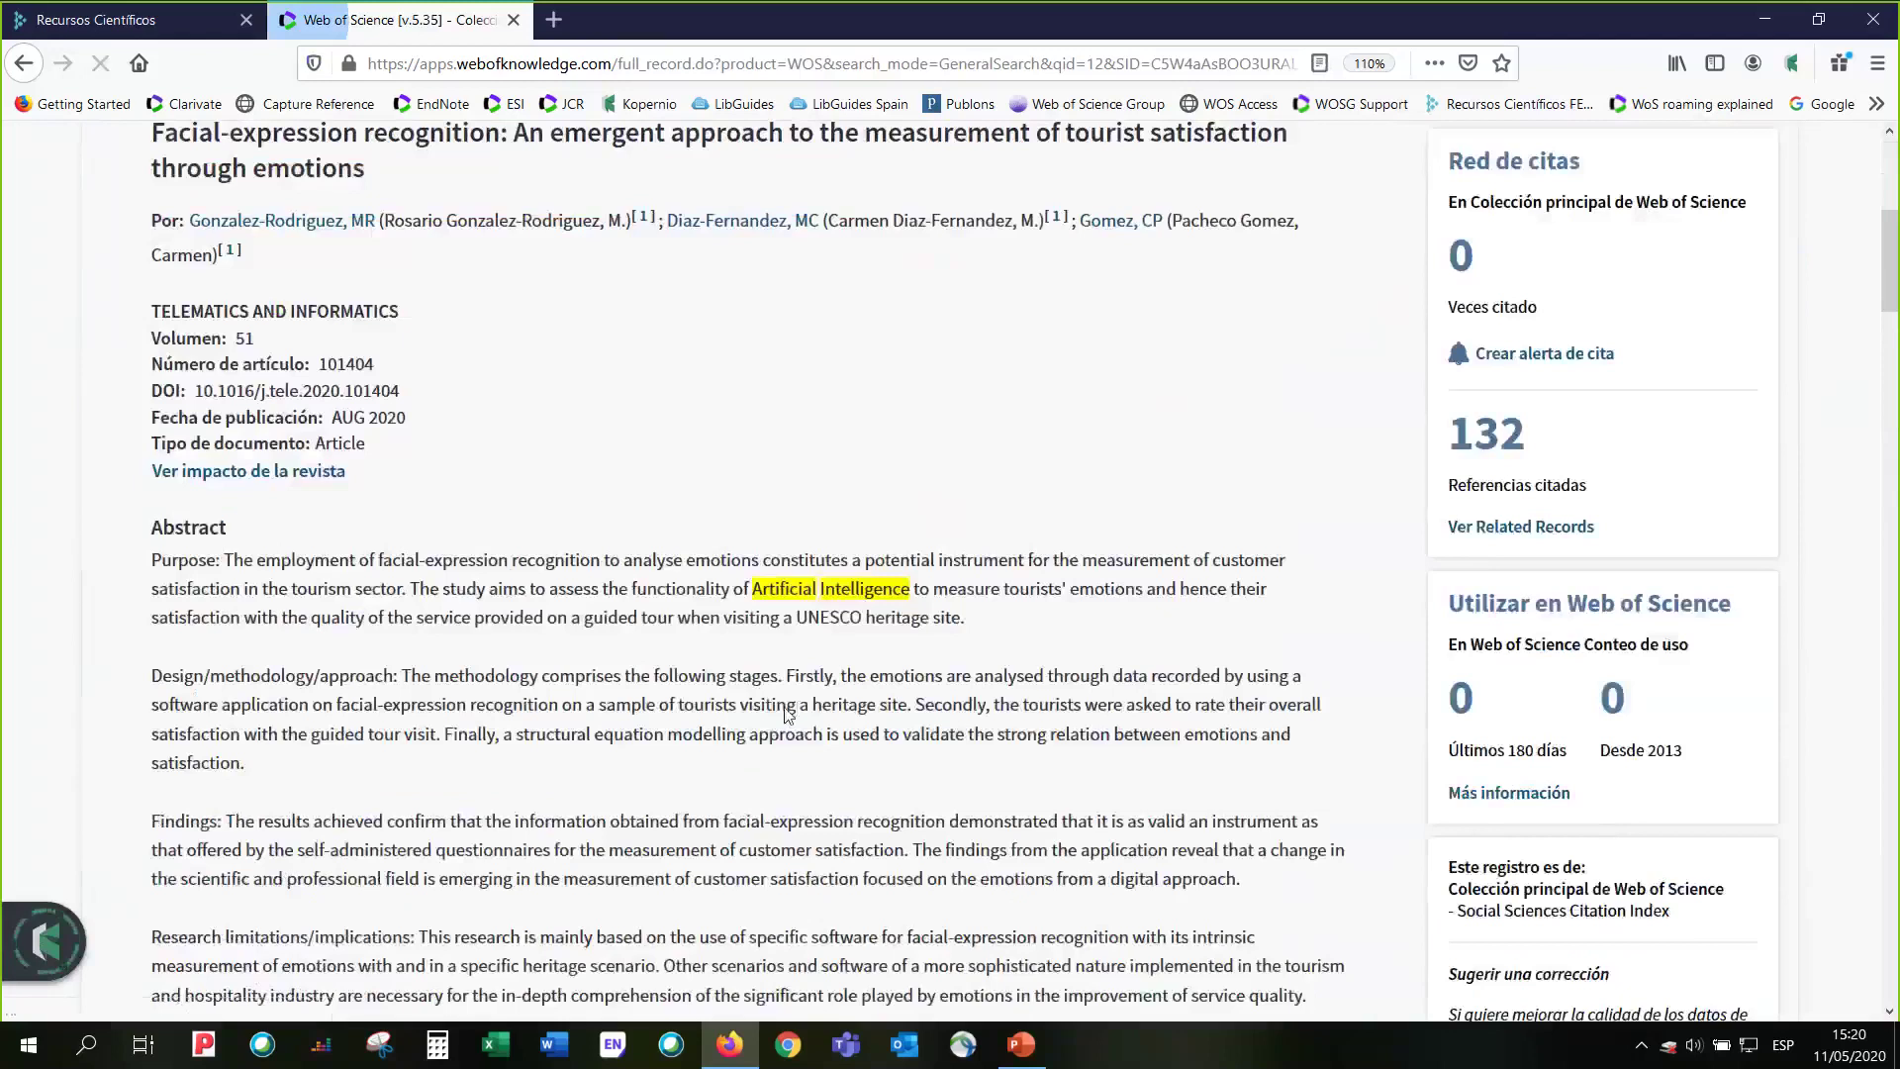
pyautogui.scroll(-8, 789, 713)
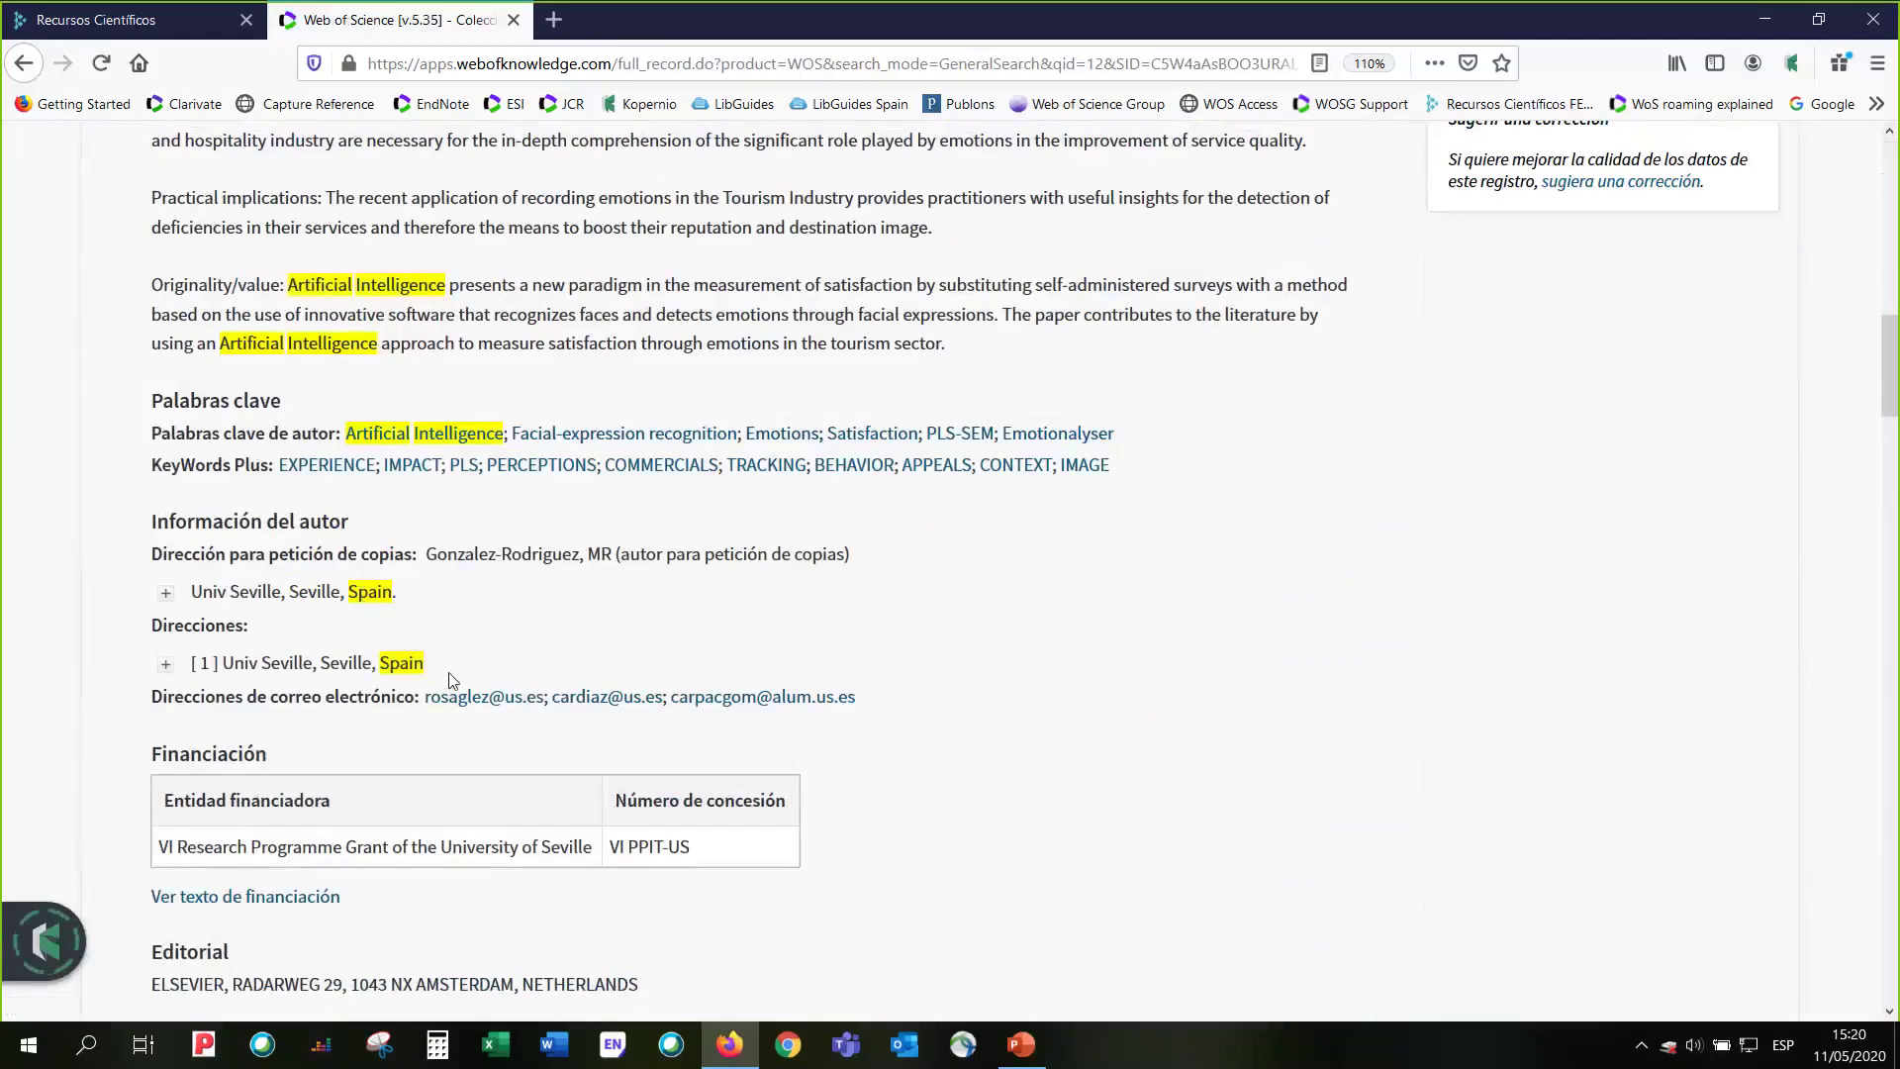
pyautogui.scroll(9, 448, 680)
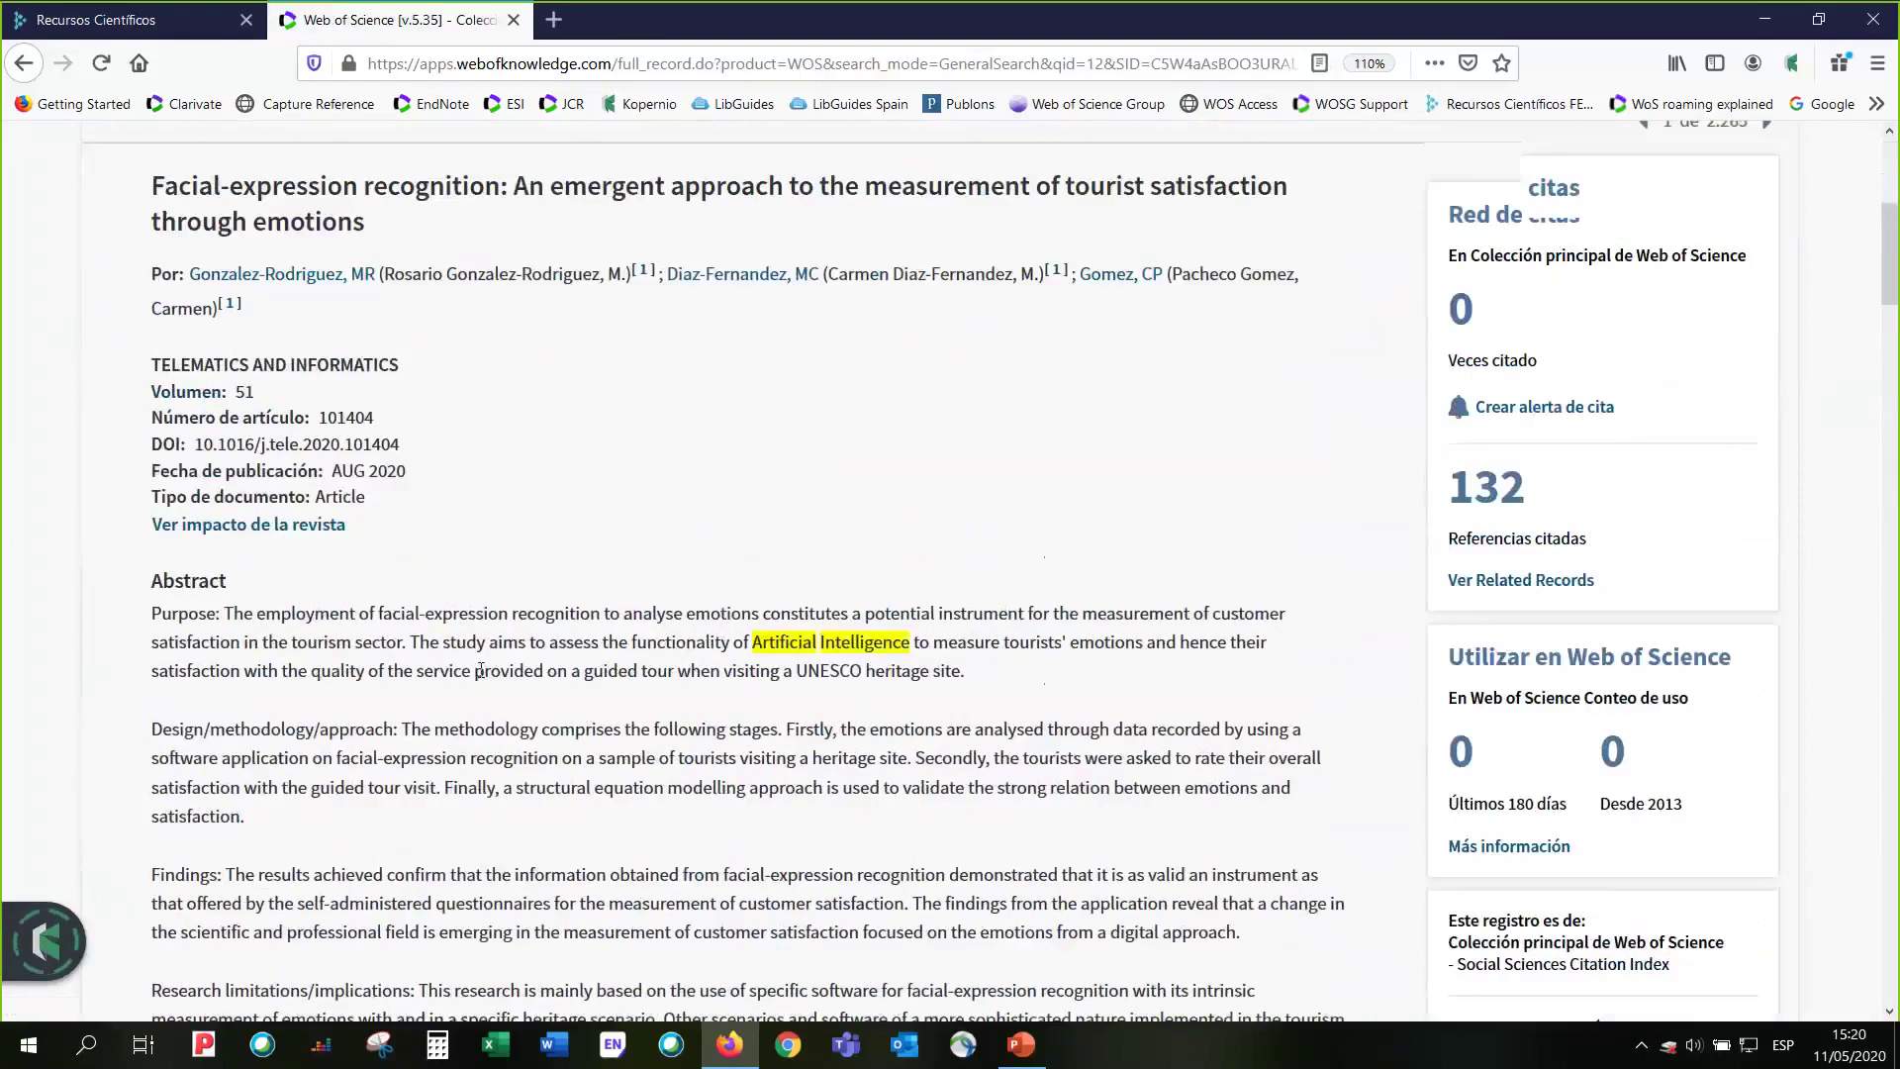
pyautogui.scroll(3, 480, 671)
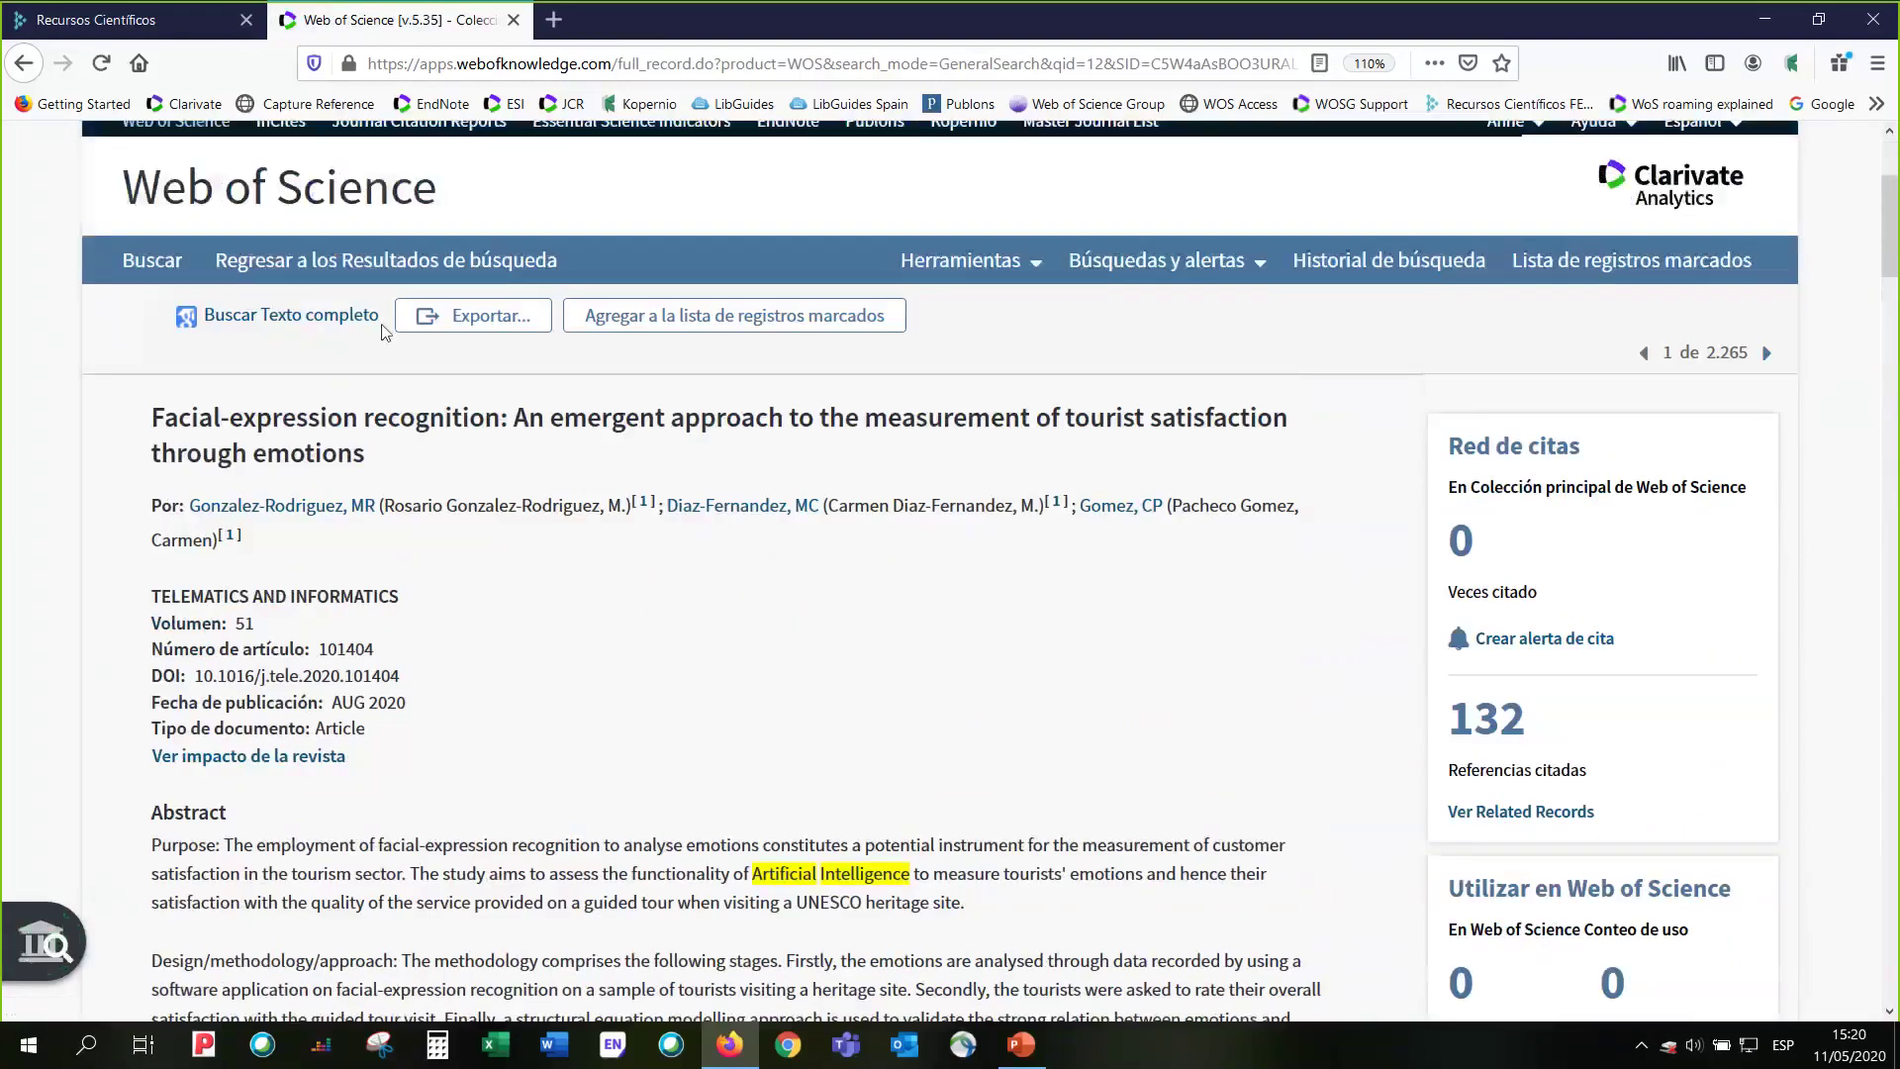
pyautogui.click(377, 264)
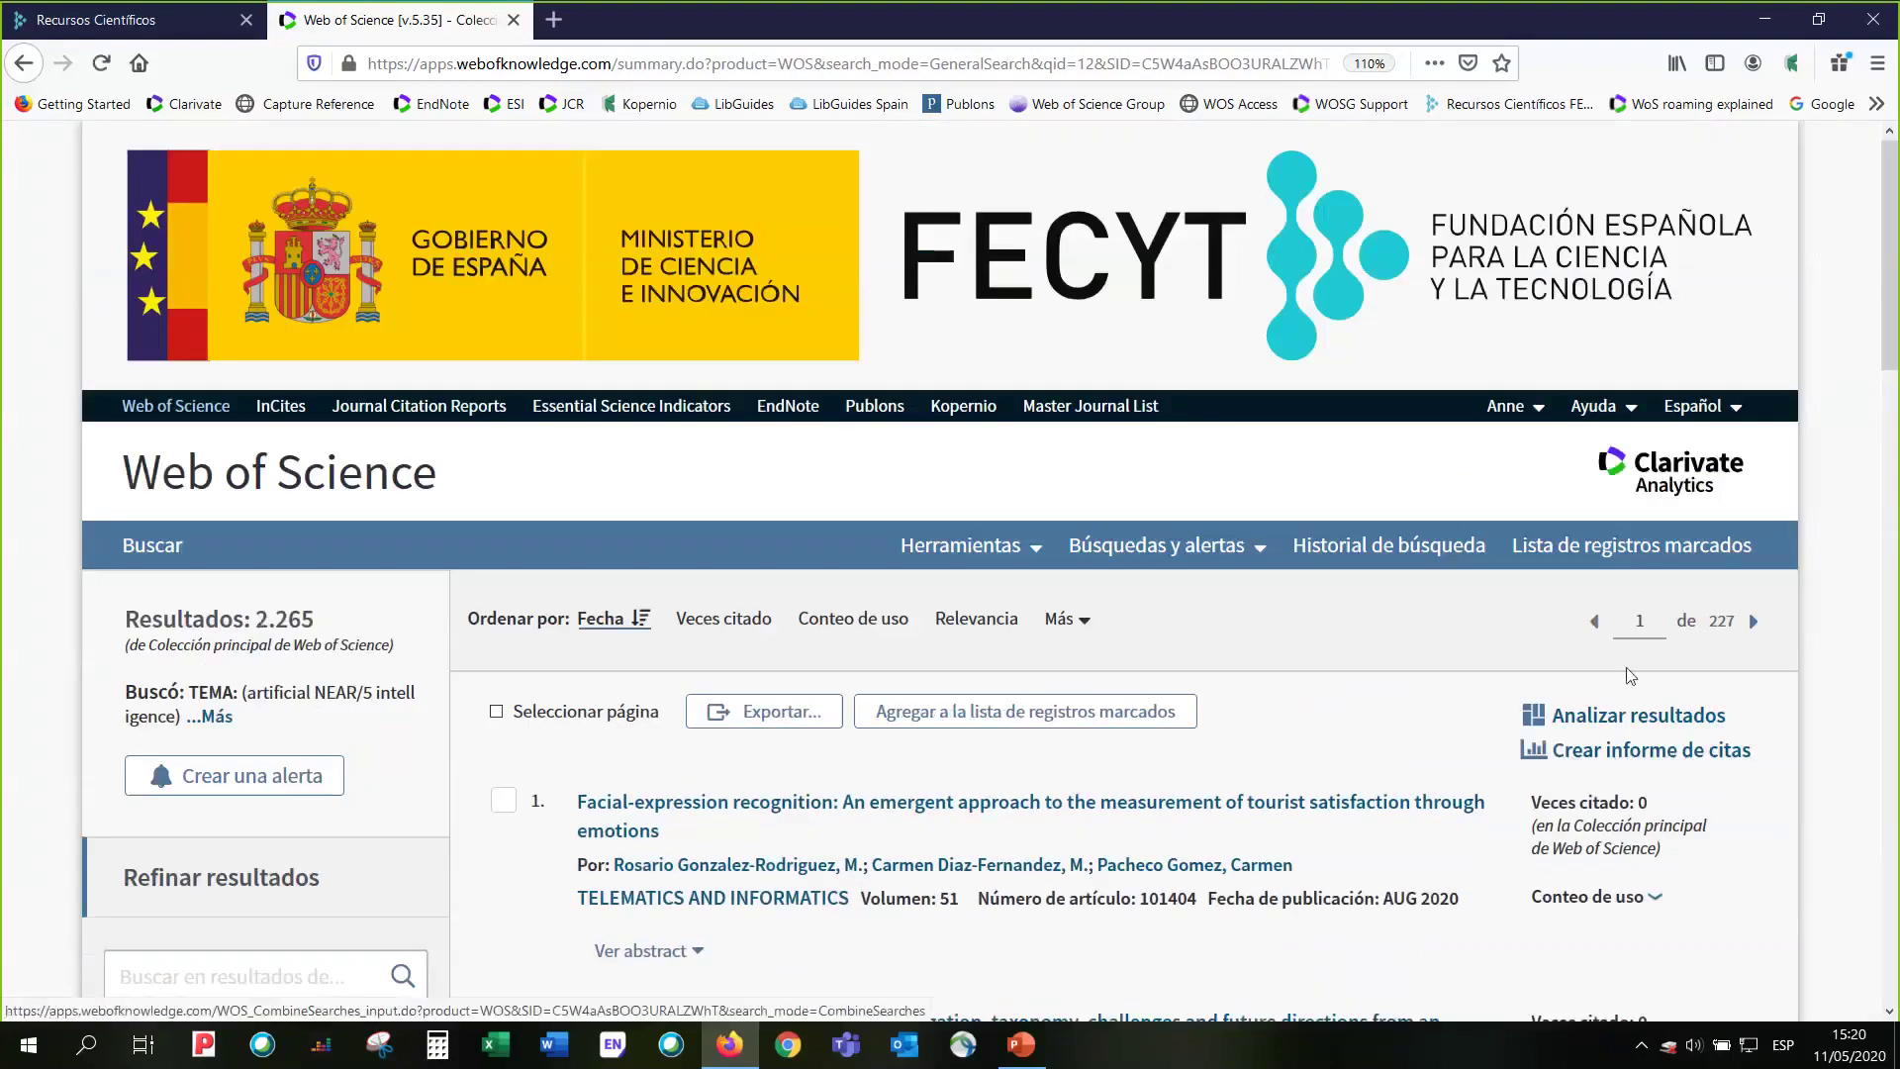
# - Create the citation report for the Spain-refined NEAR/5 results and view its summary figures
pyautogui.scroll(-1, 1624, 610)
pyautogui.scroll(-1, 1624, 611)
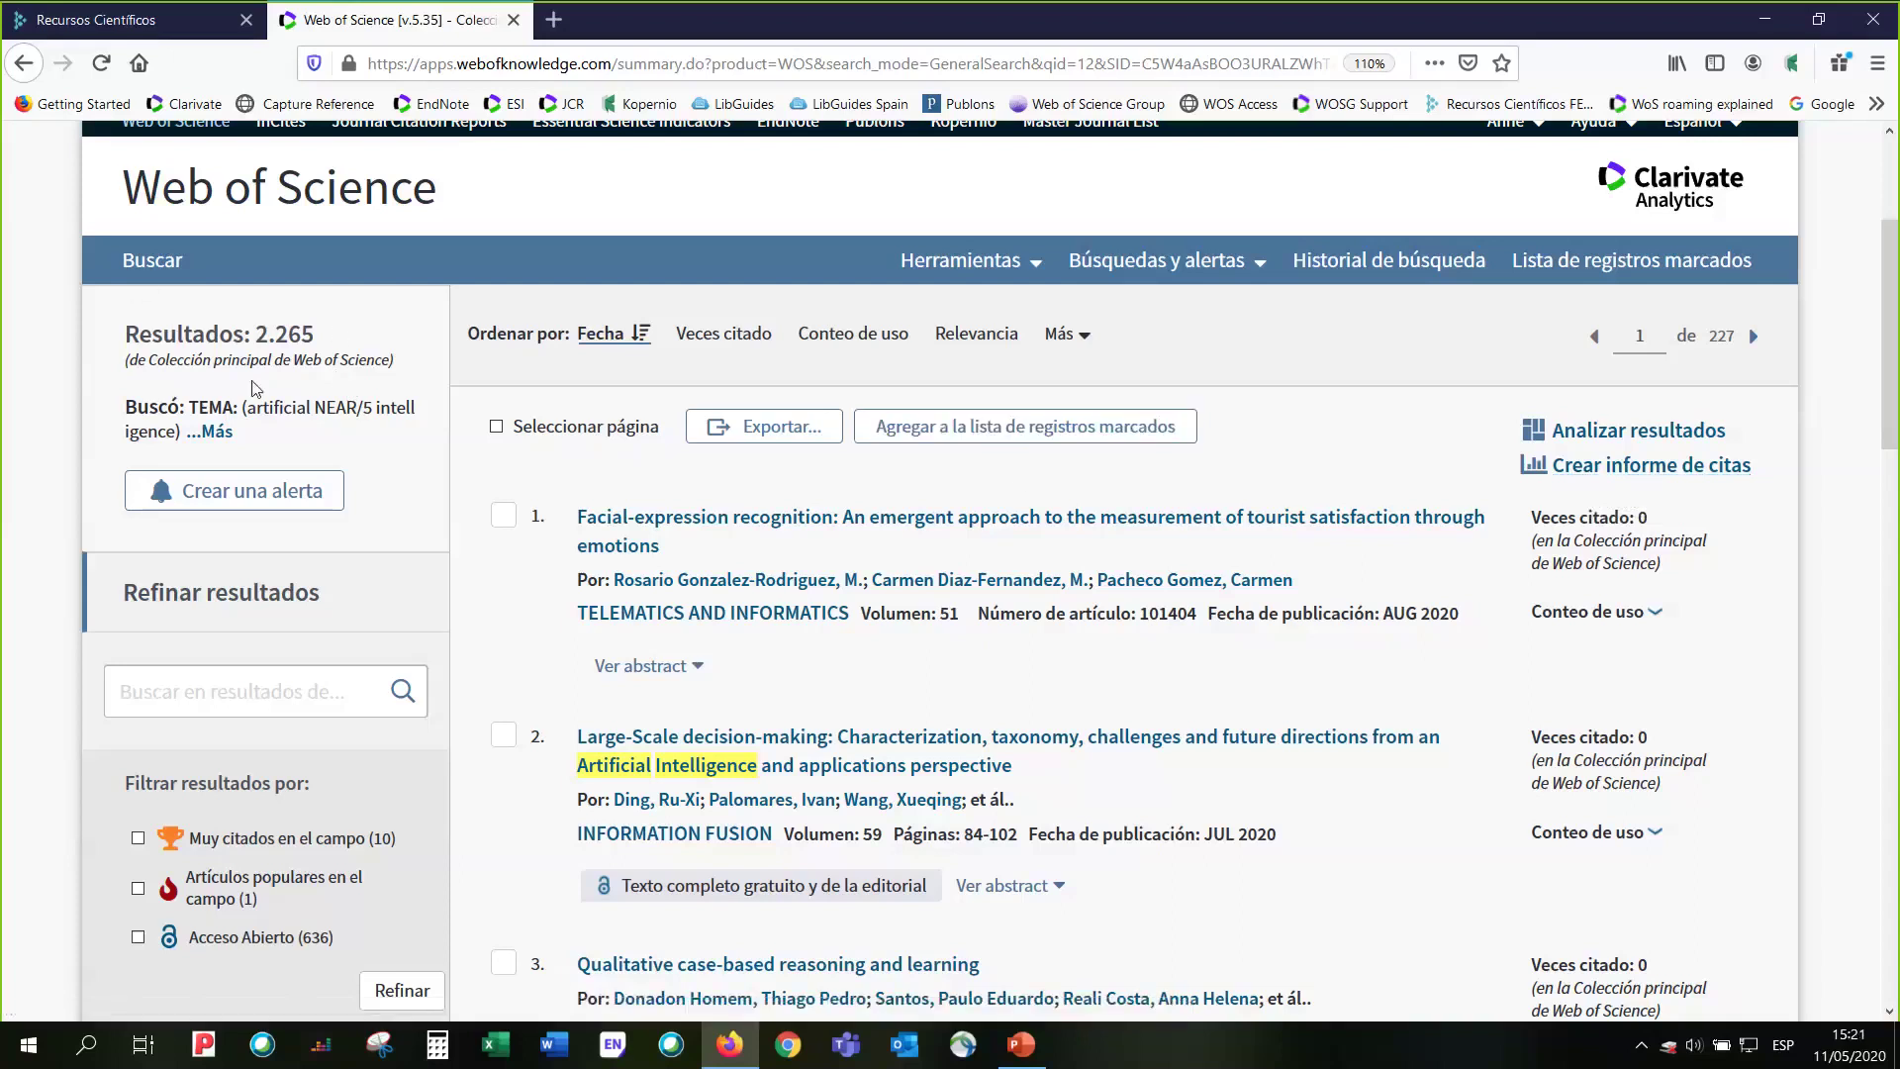
pyautogui.click(1670, 467)
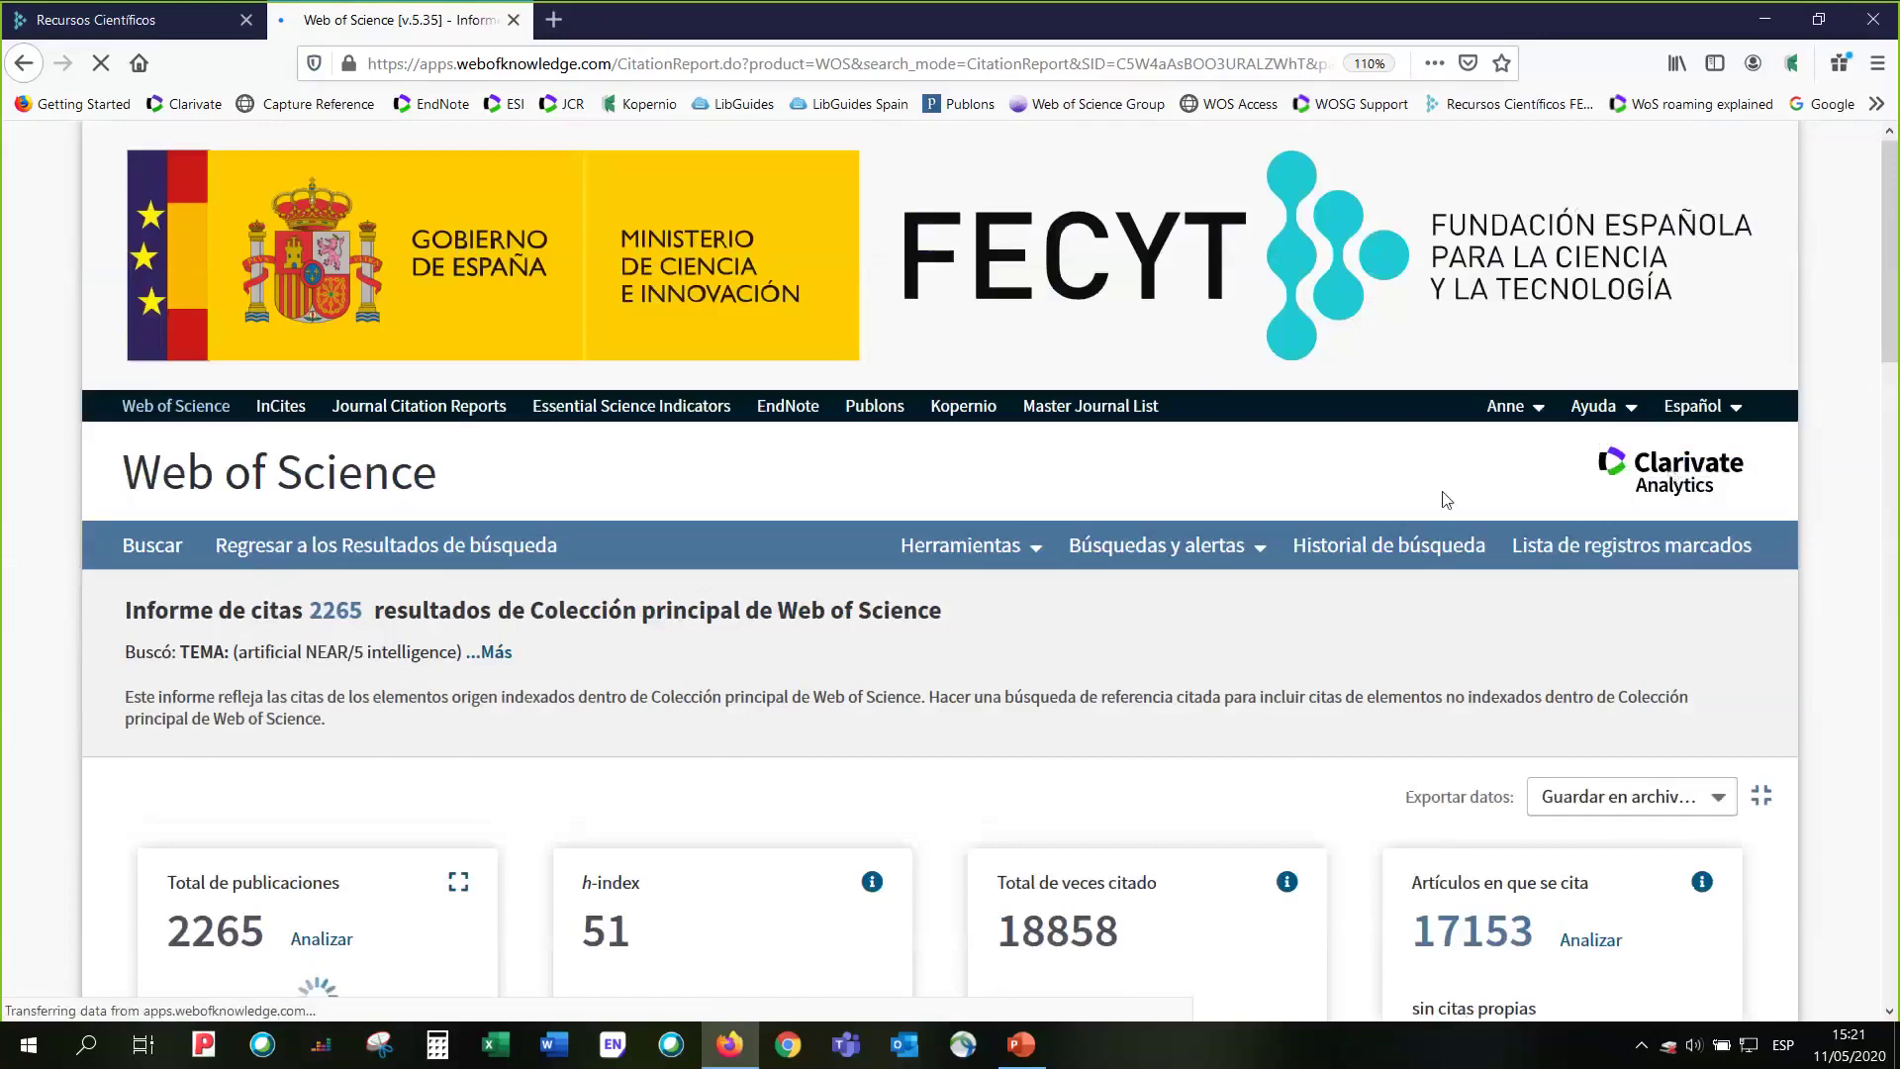
pyautogui.scroll(-5, 1441, 491)
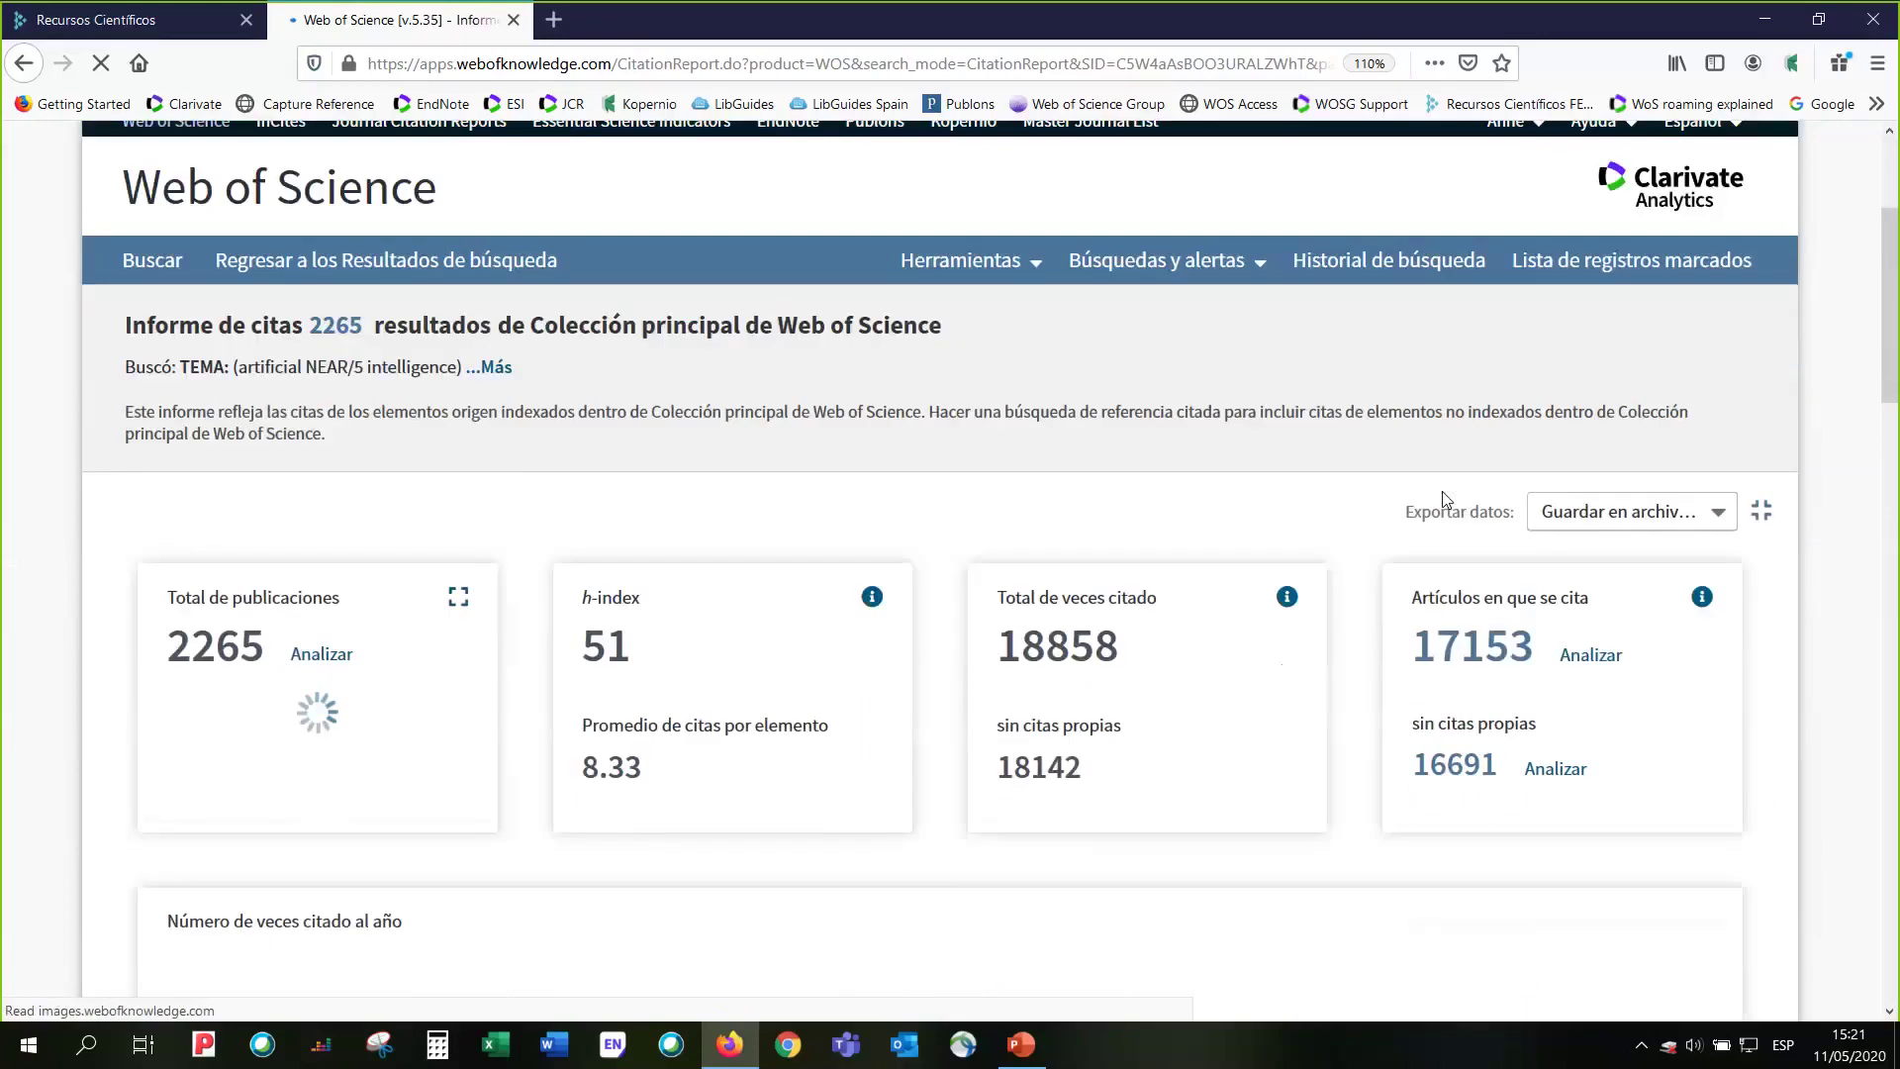
pyautogui.hotkey('ctrl', '-')
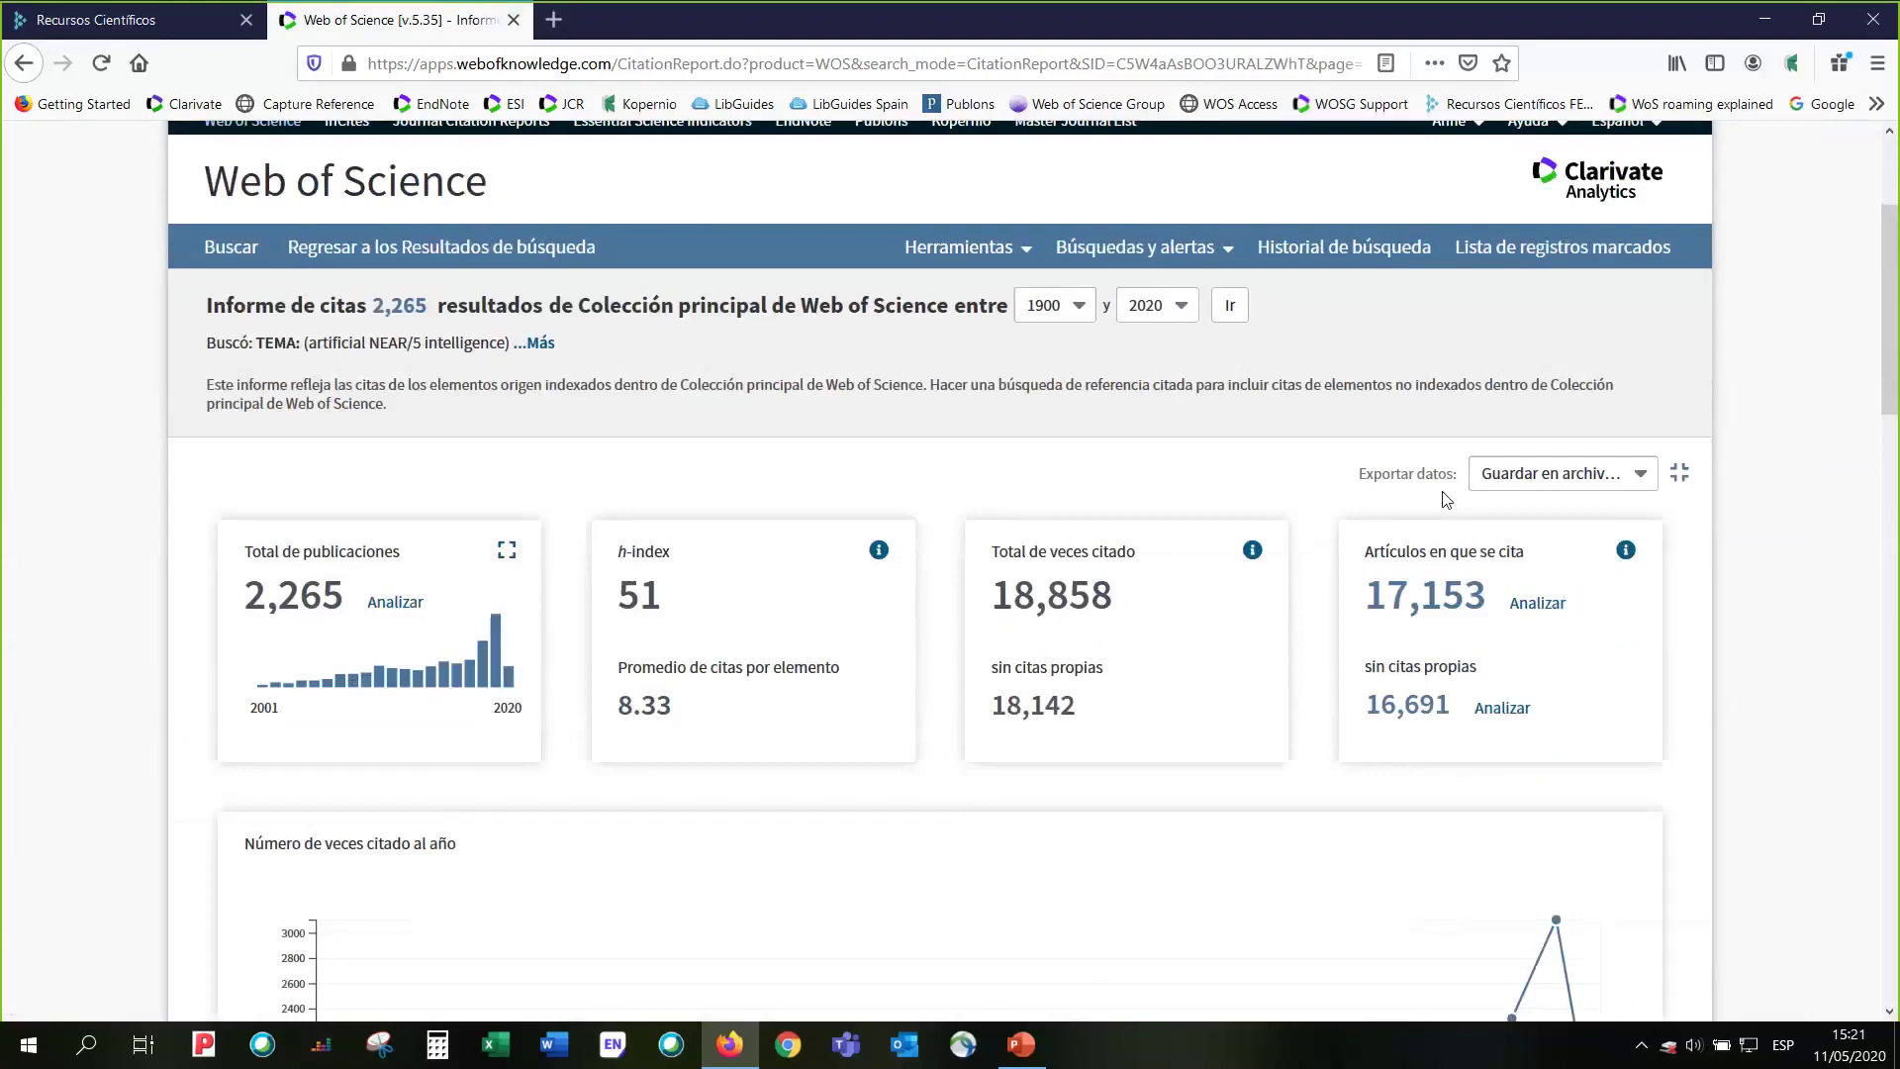
pyautogui.hotkey('ctrl', '-')
pyautogui.scroll(-3, 1679, 584)
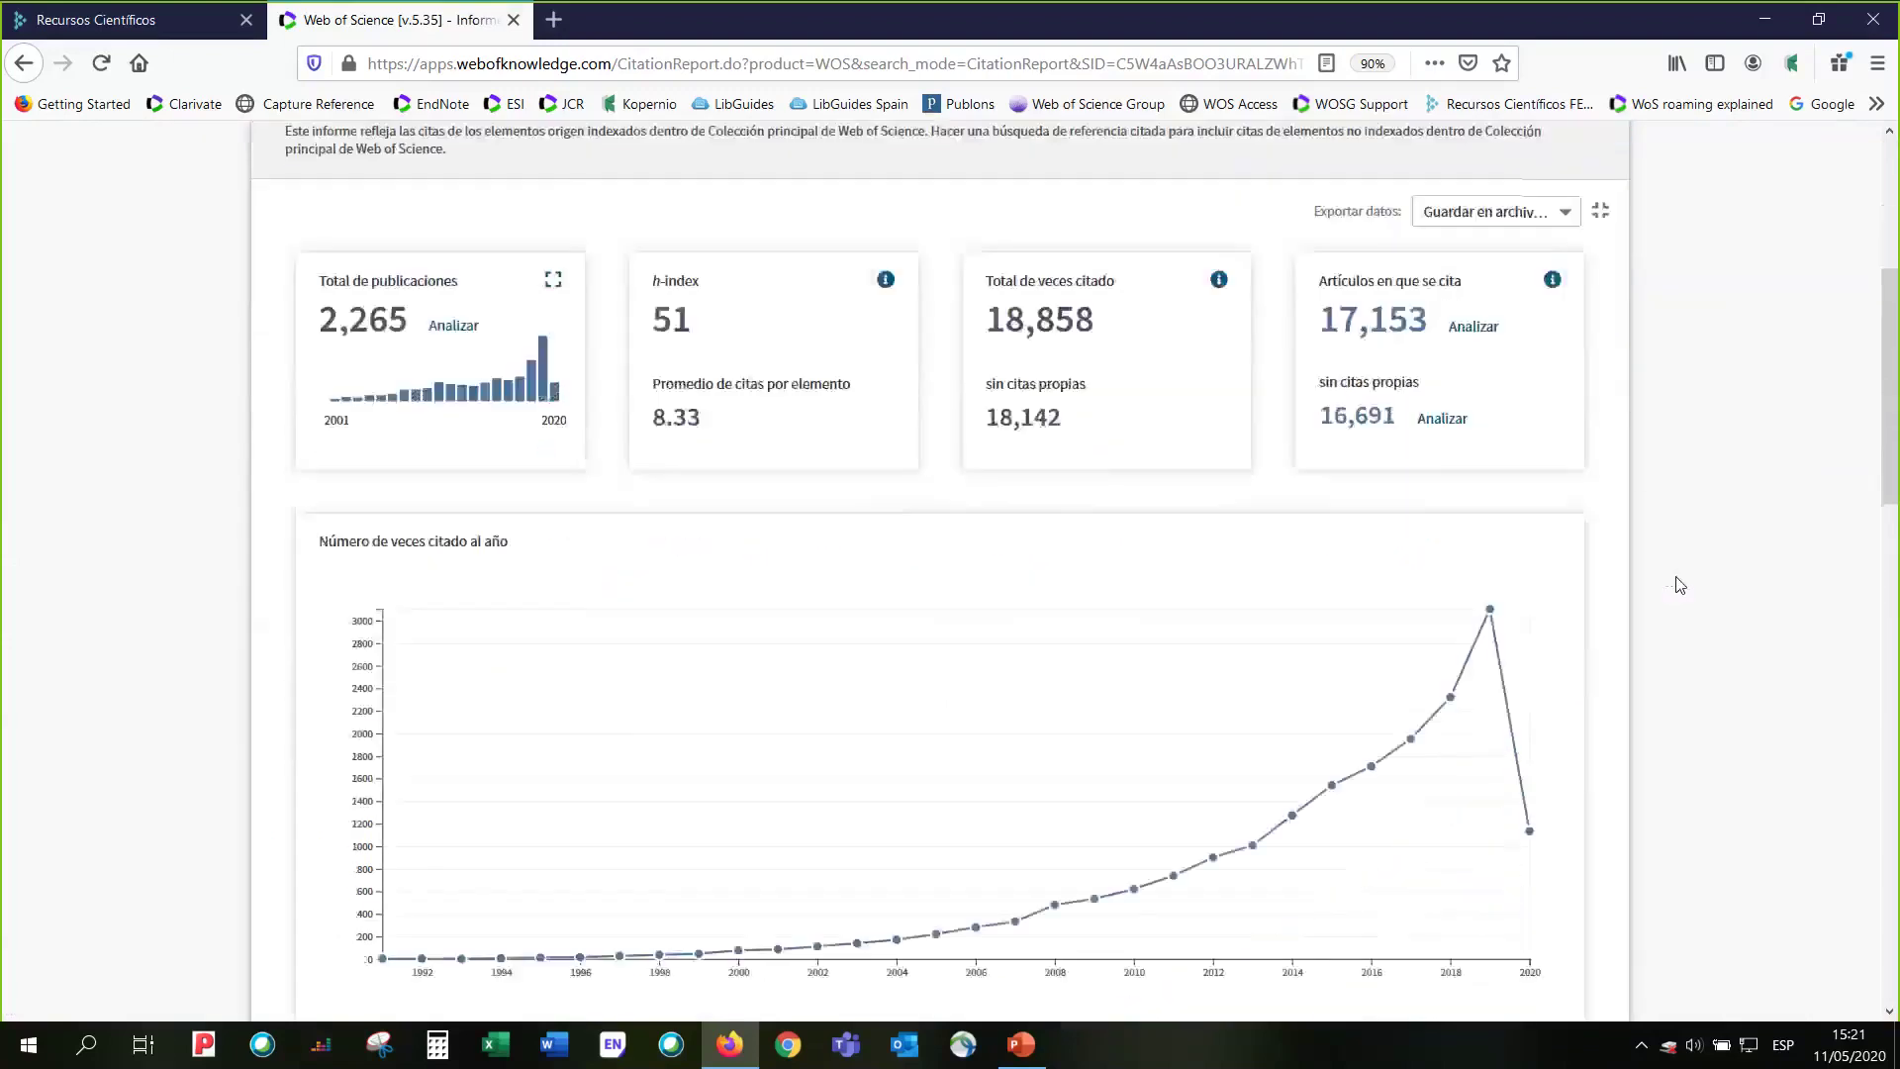
# - Inspect individual years on the Número de veces citado al año chart and on the small Total de publicaciones chart
pyautogui.scroll(-2, 1679, 583)
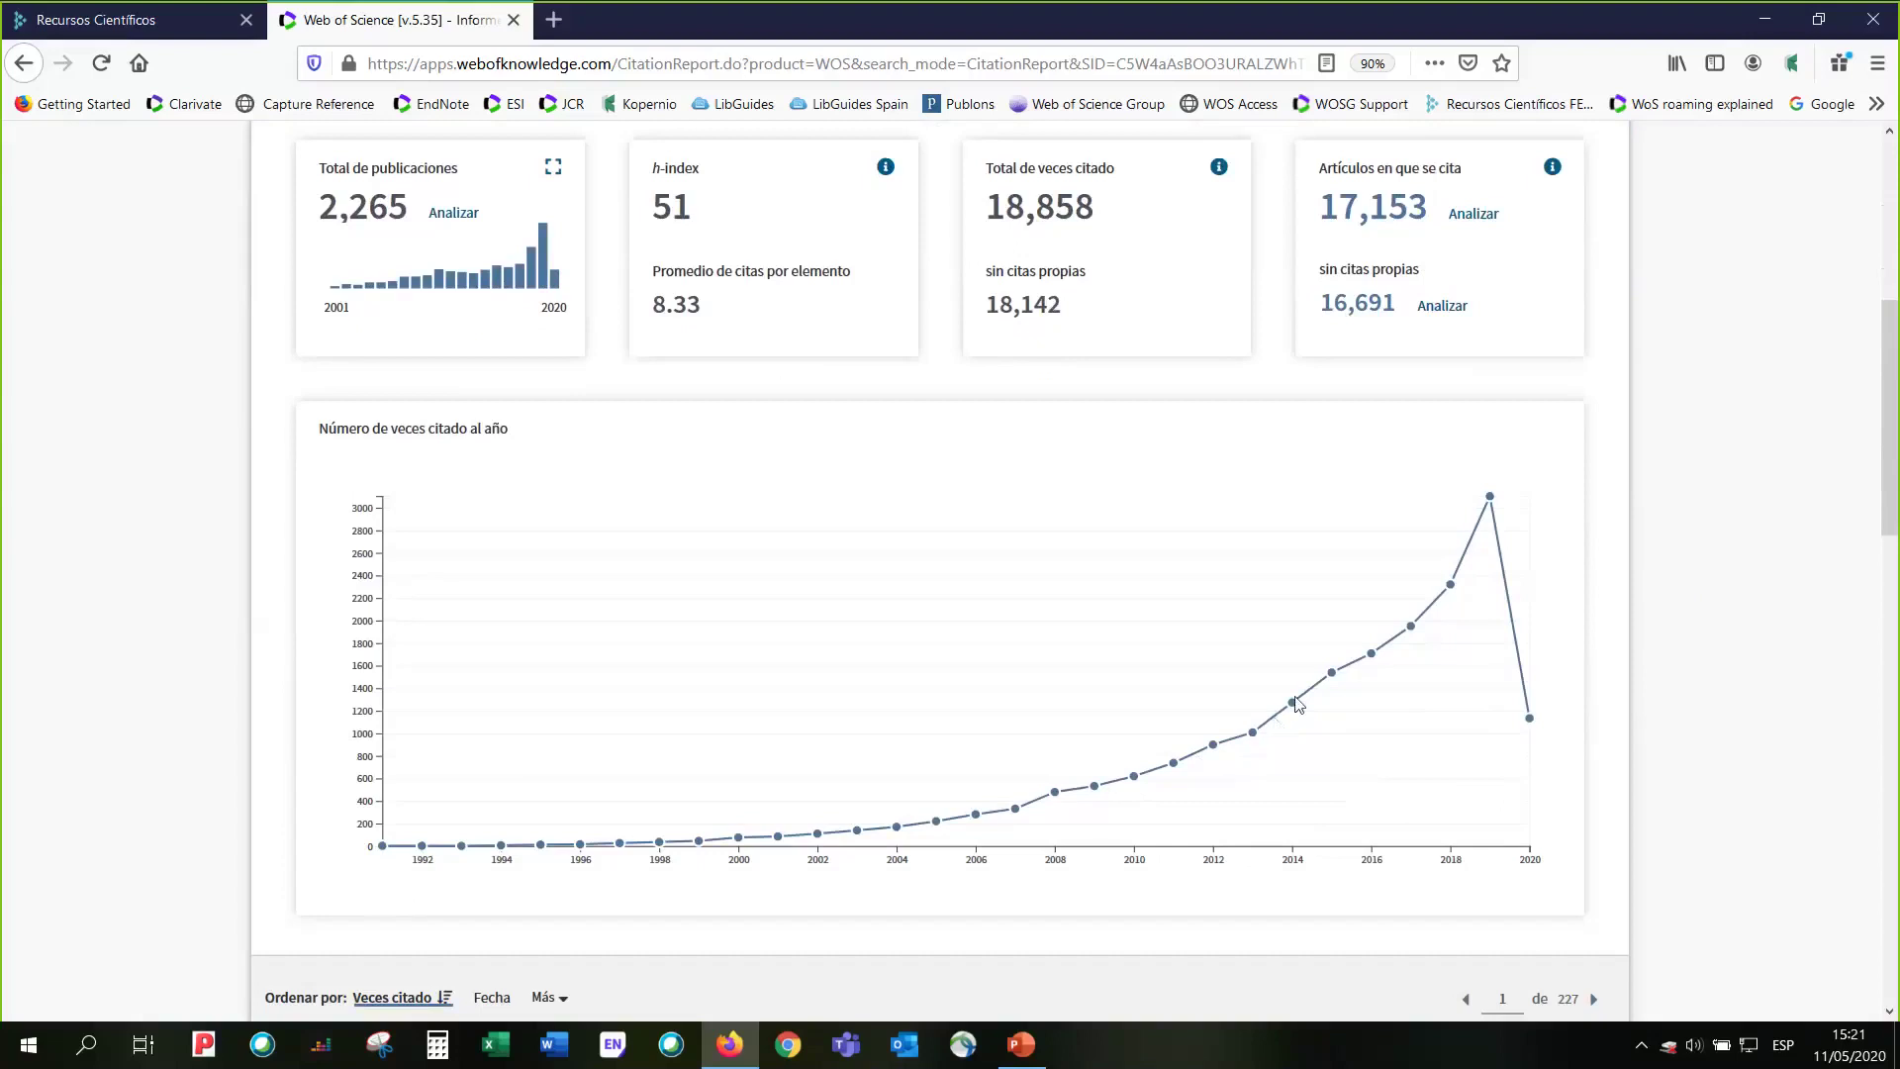
pyautogui.moveTo(1333, 677)
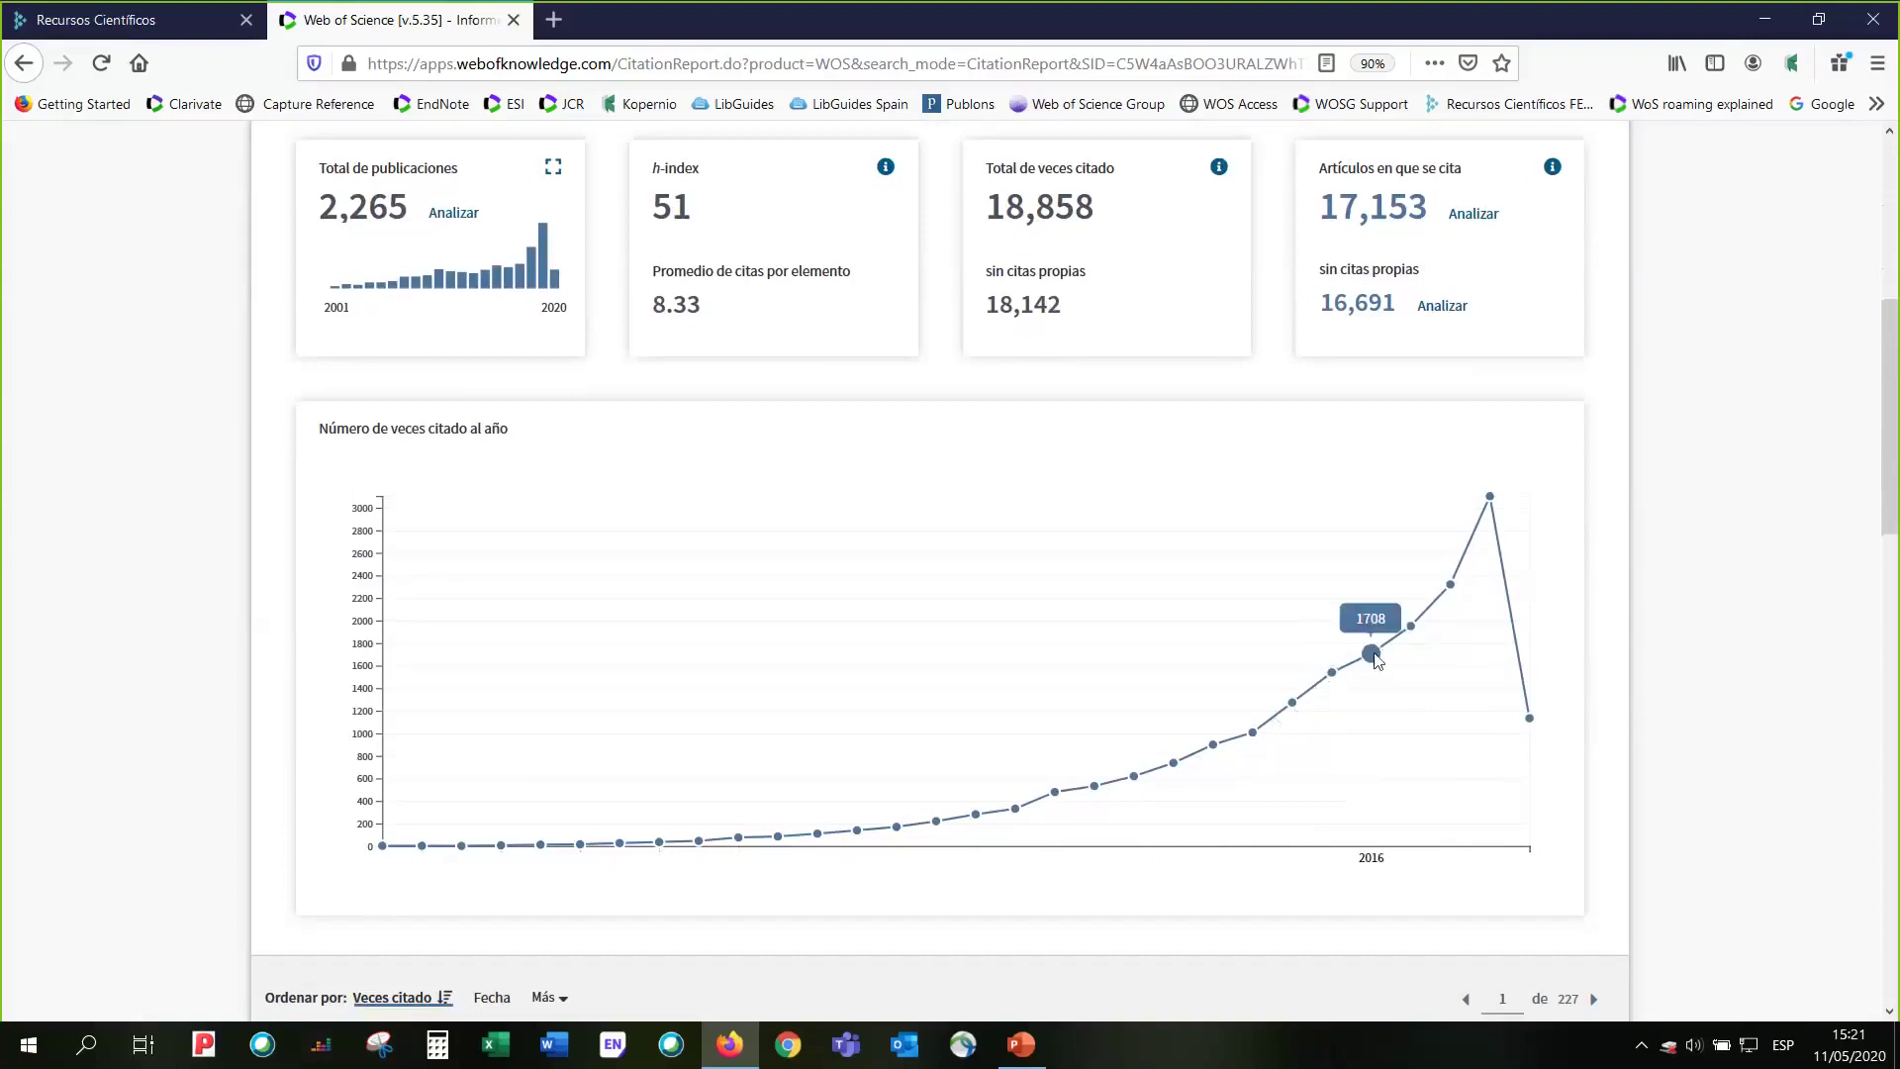
pyautogui.moveTo(1412, 632)
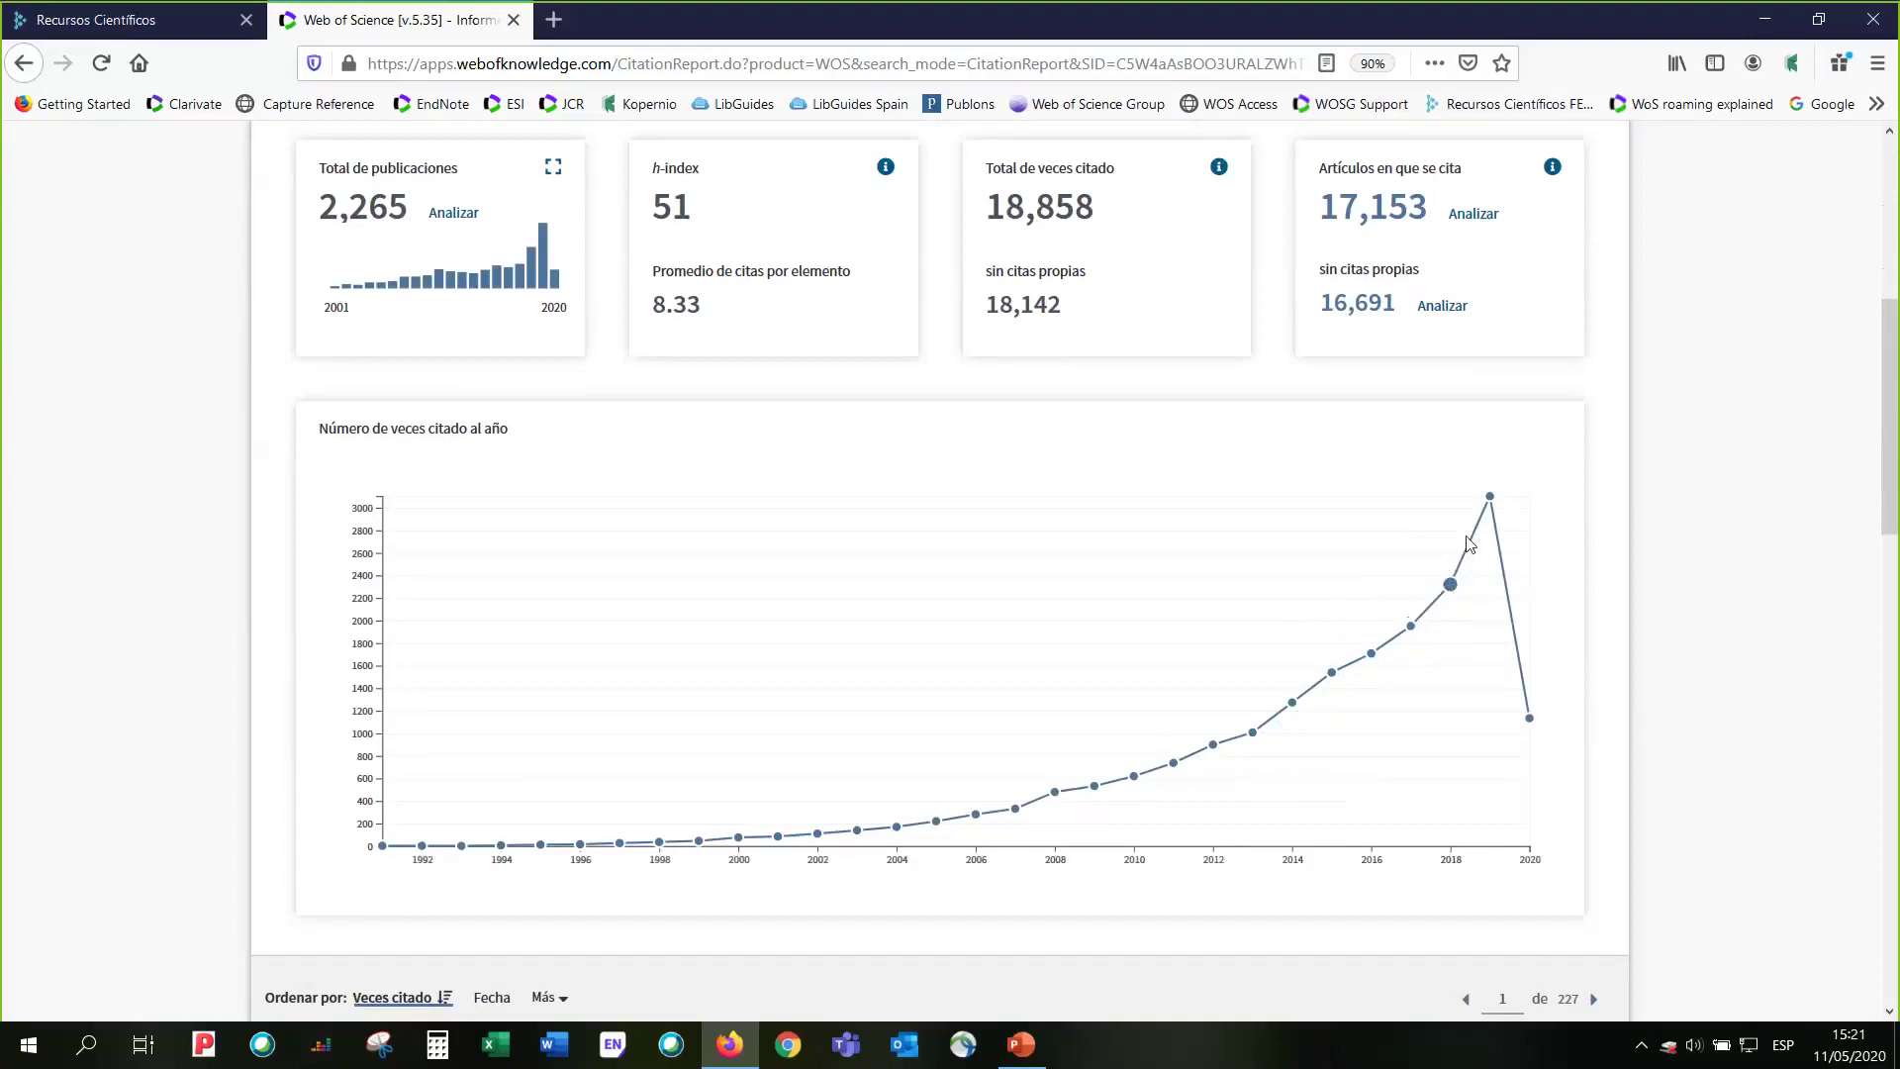
pyautogui.moveTo(1492, 498)
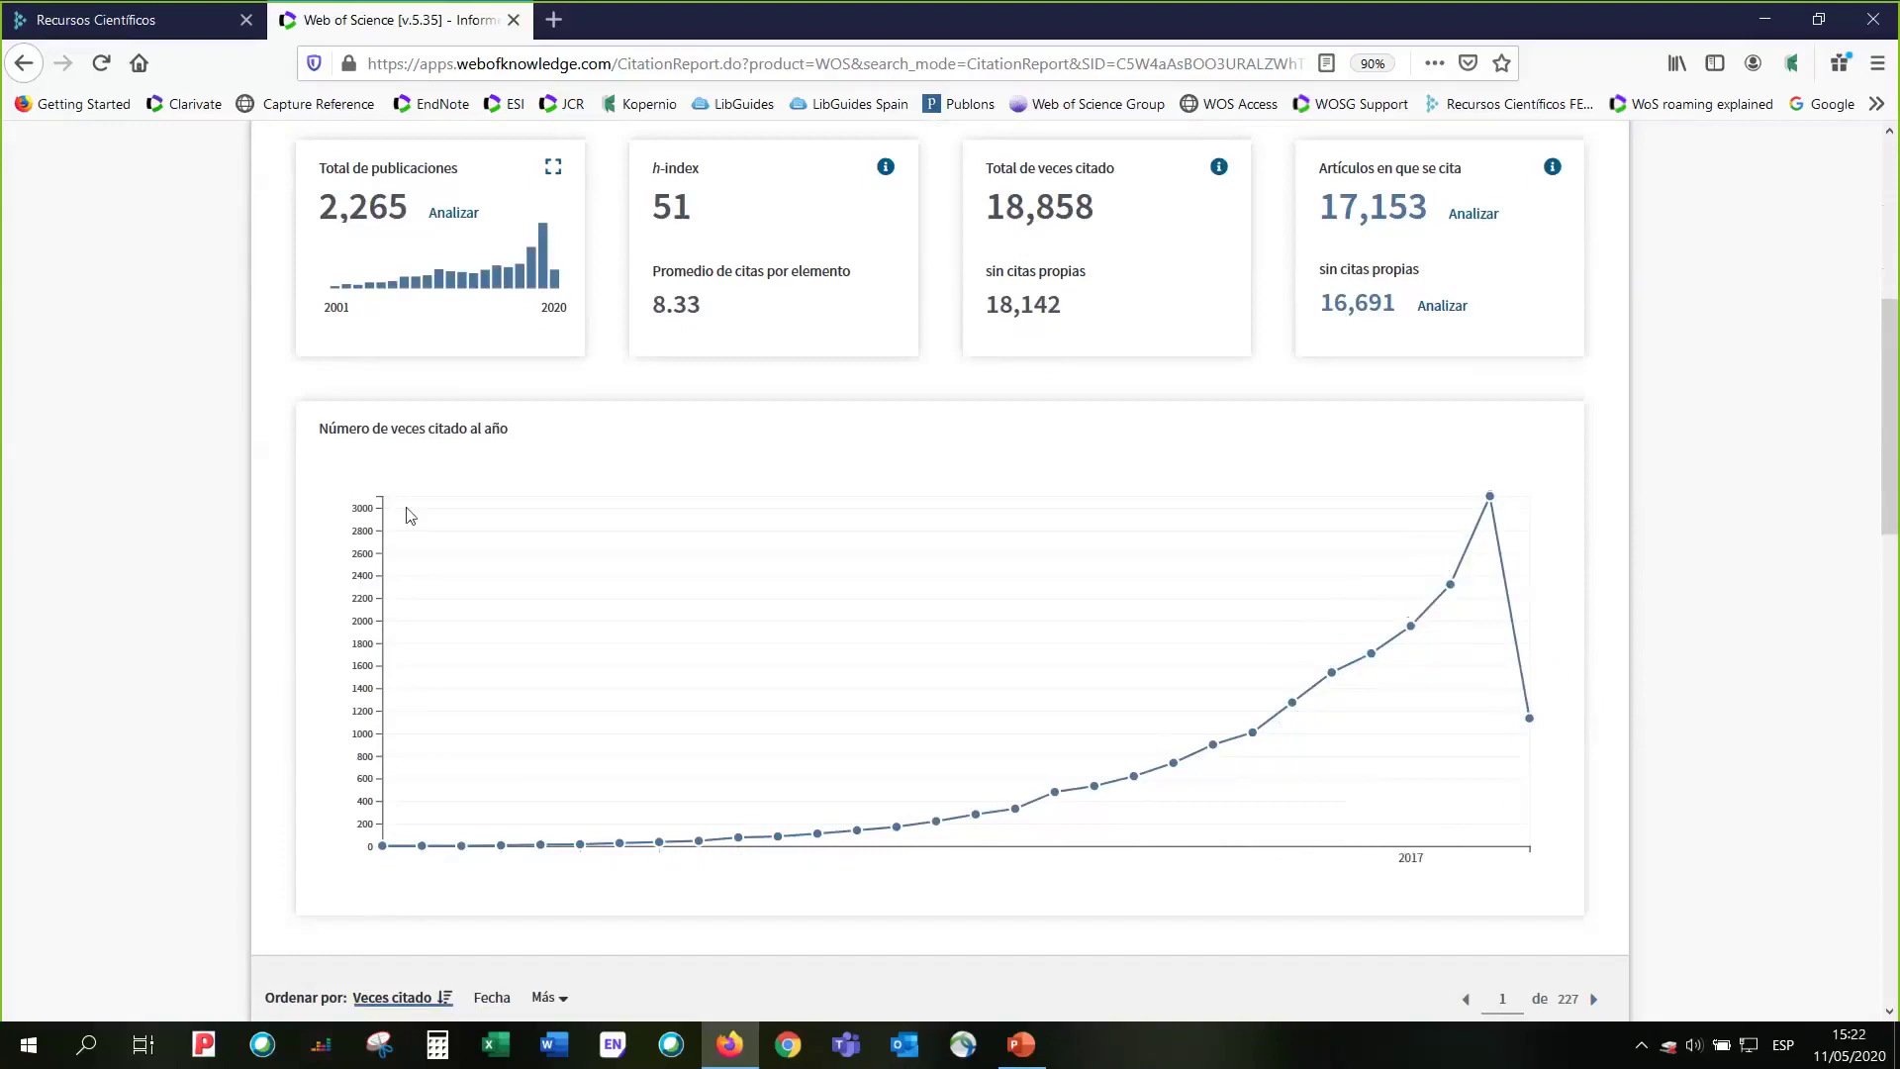
pyautogui.scroll(2, 173, 533)
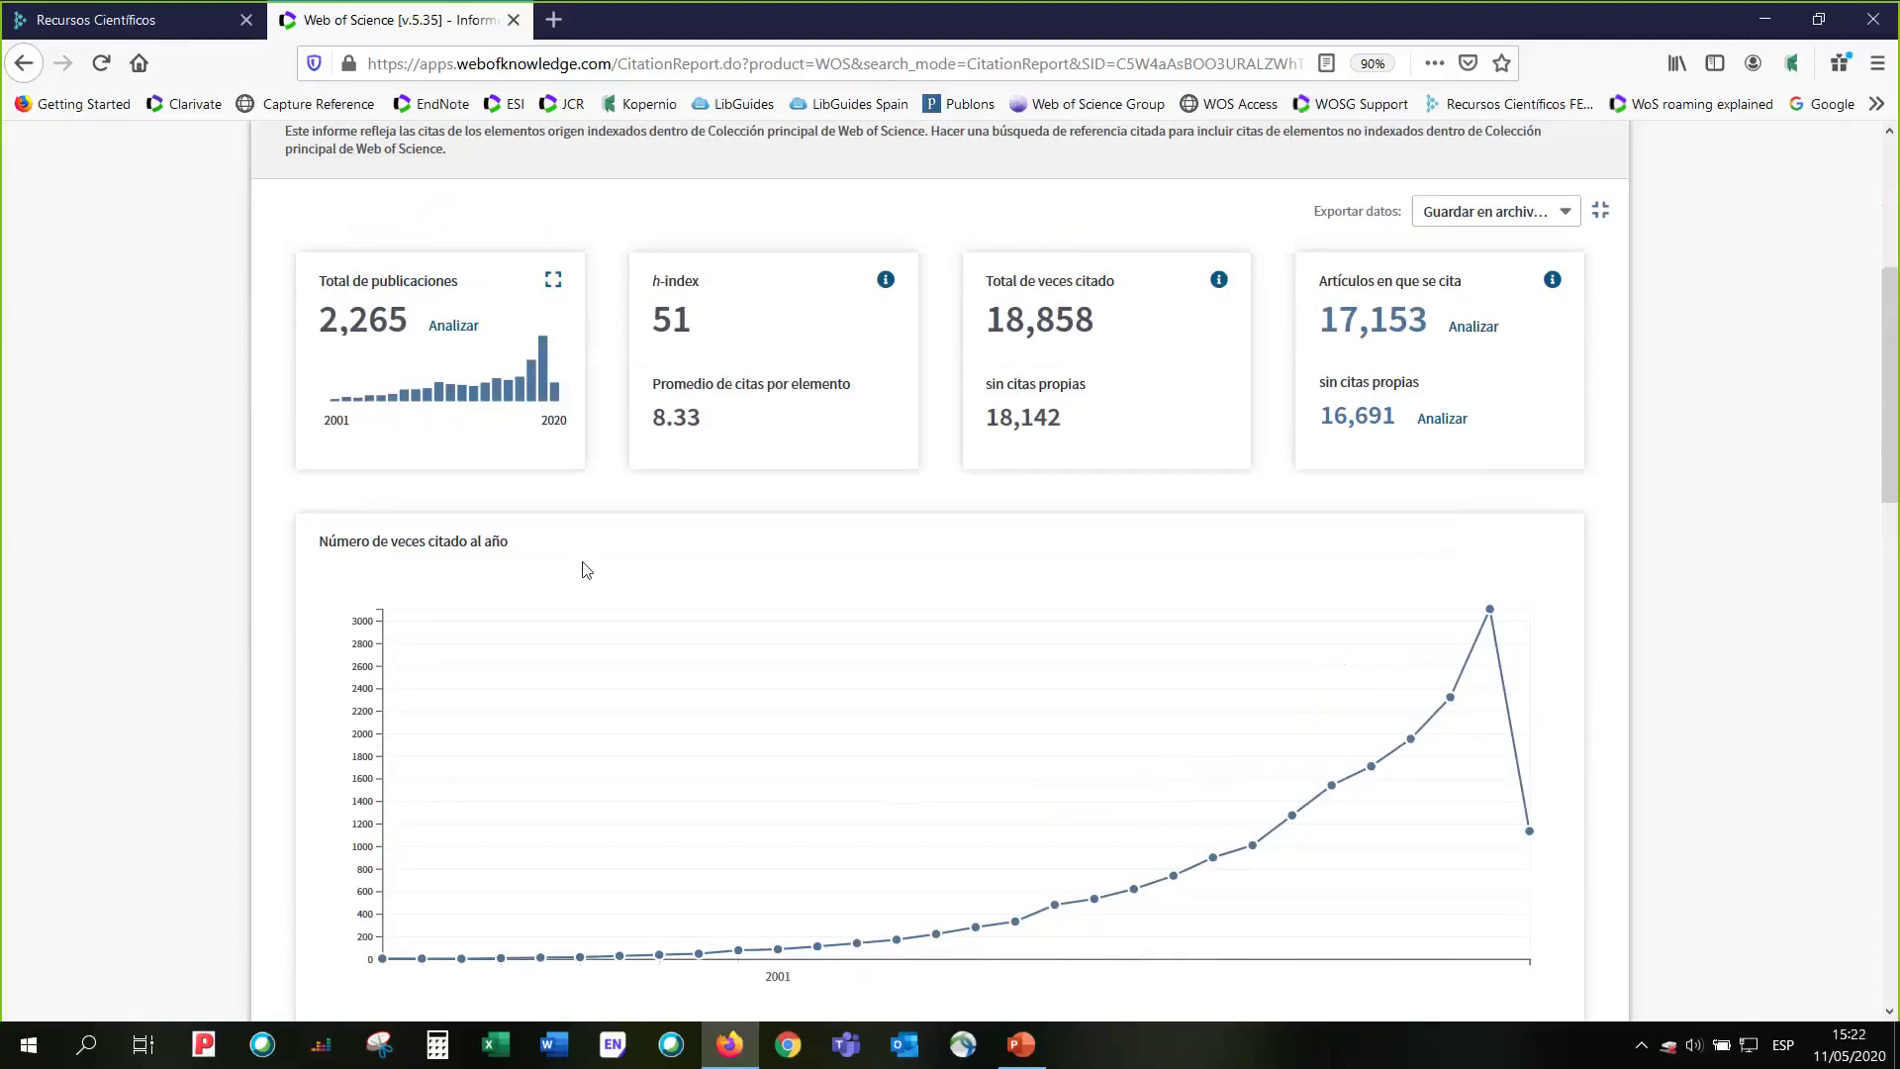
pyautogui.moveTo(409, 398)
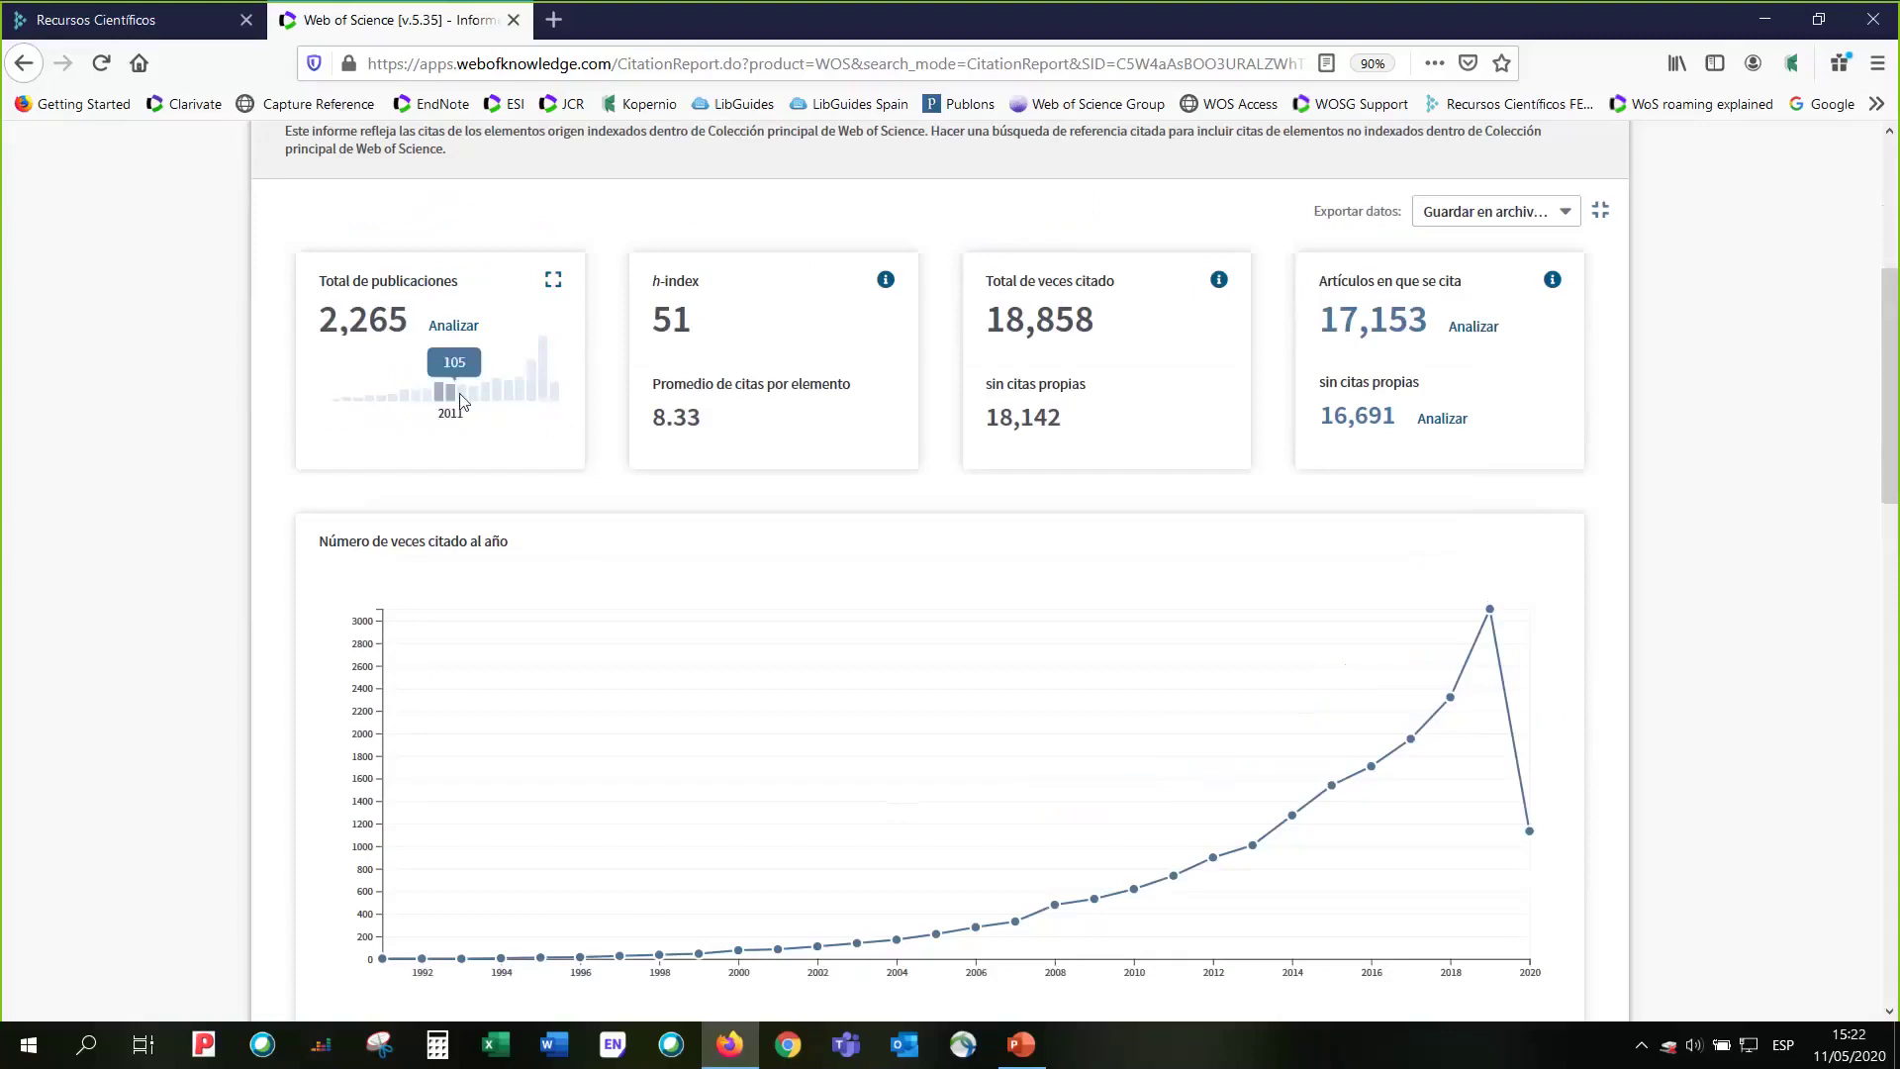
pyautogui.moveTo(532, 395)
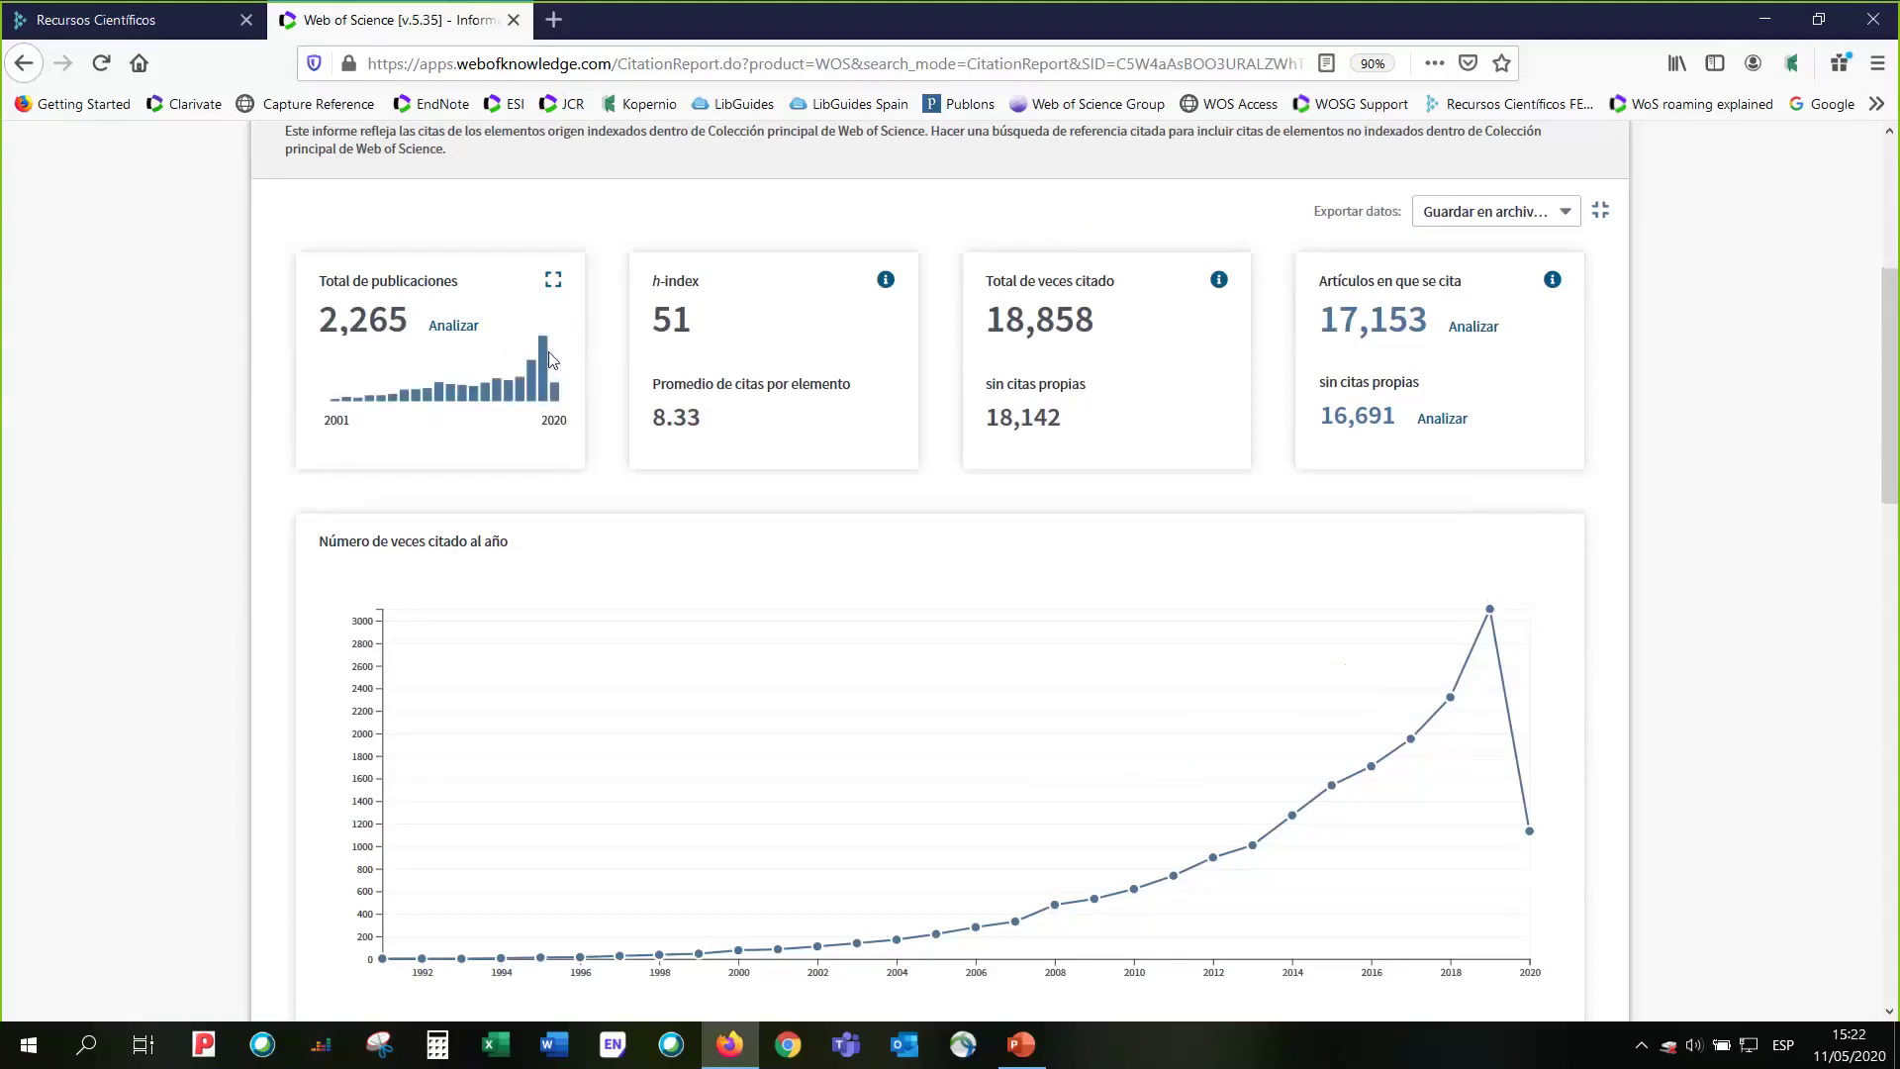
# - Enlarge the Total de publicaciones chart, examine its yearly bars through 2020, and collapse it again
pyautogui.click(553, 281)
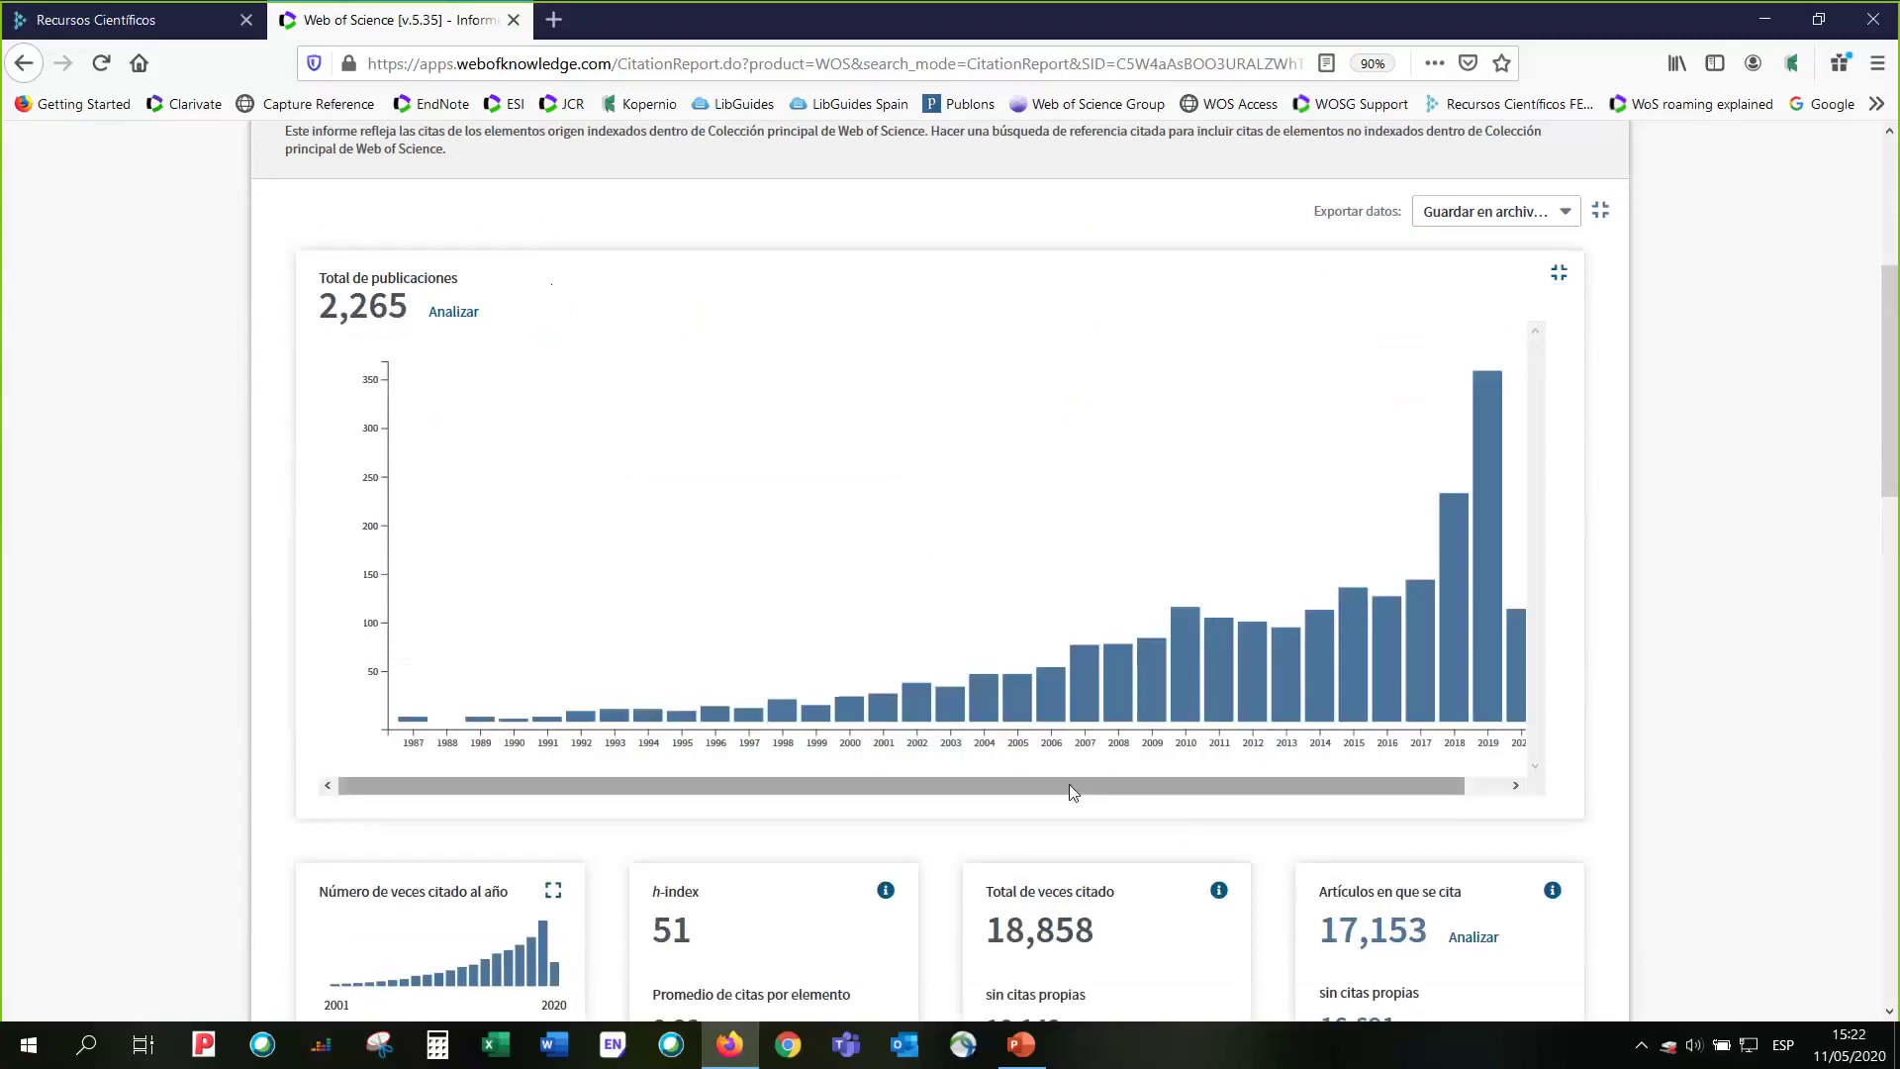
pyautogui.moveTo(1070, 786); pyautogui.dragTo(1197, 802)
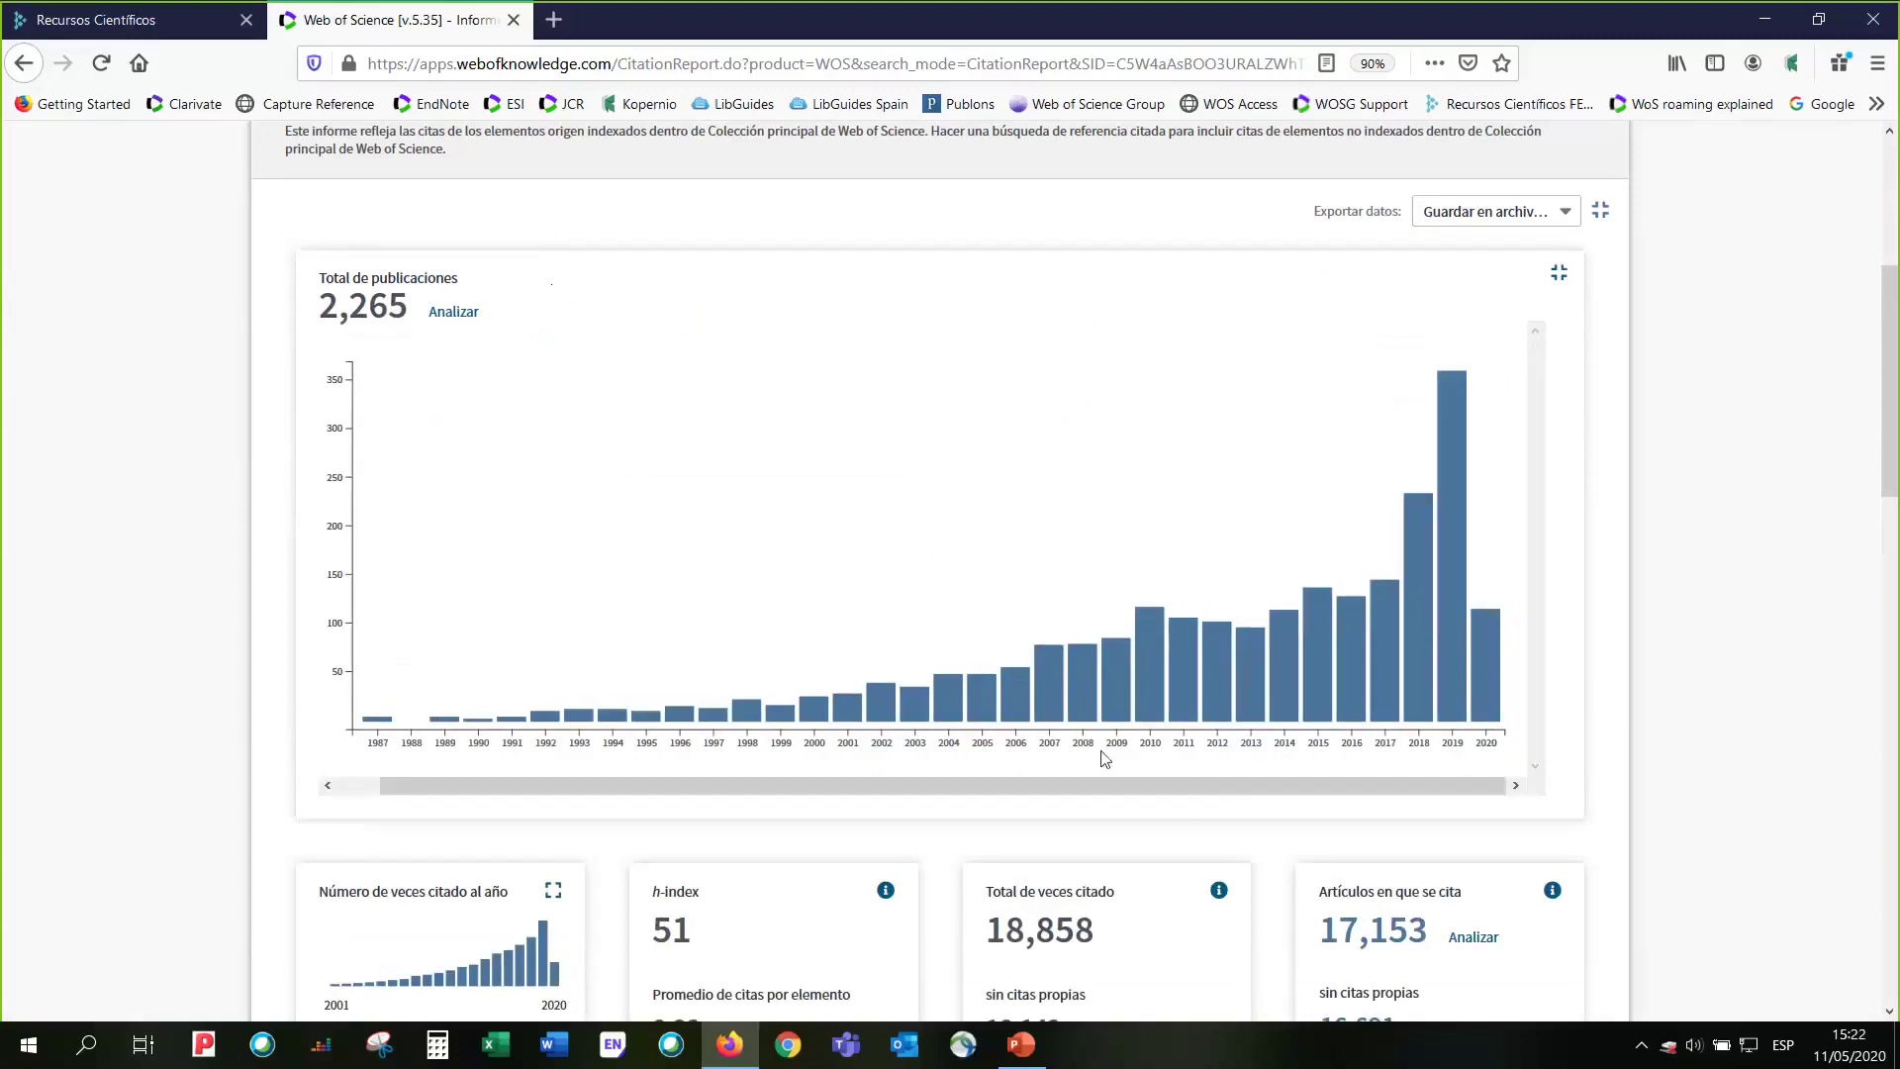
pyautogui.moveTo(1049, 675)
pyautogui.moveTo(1238, 626)
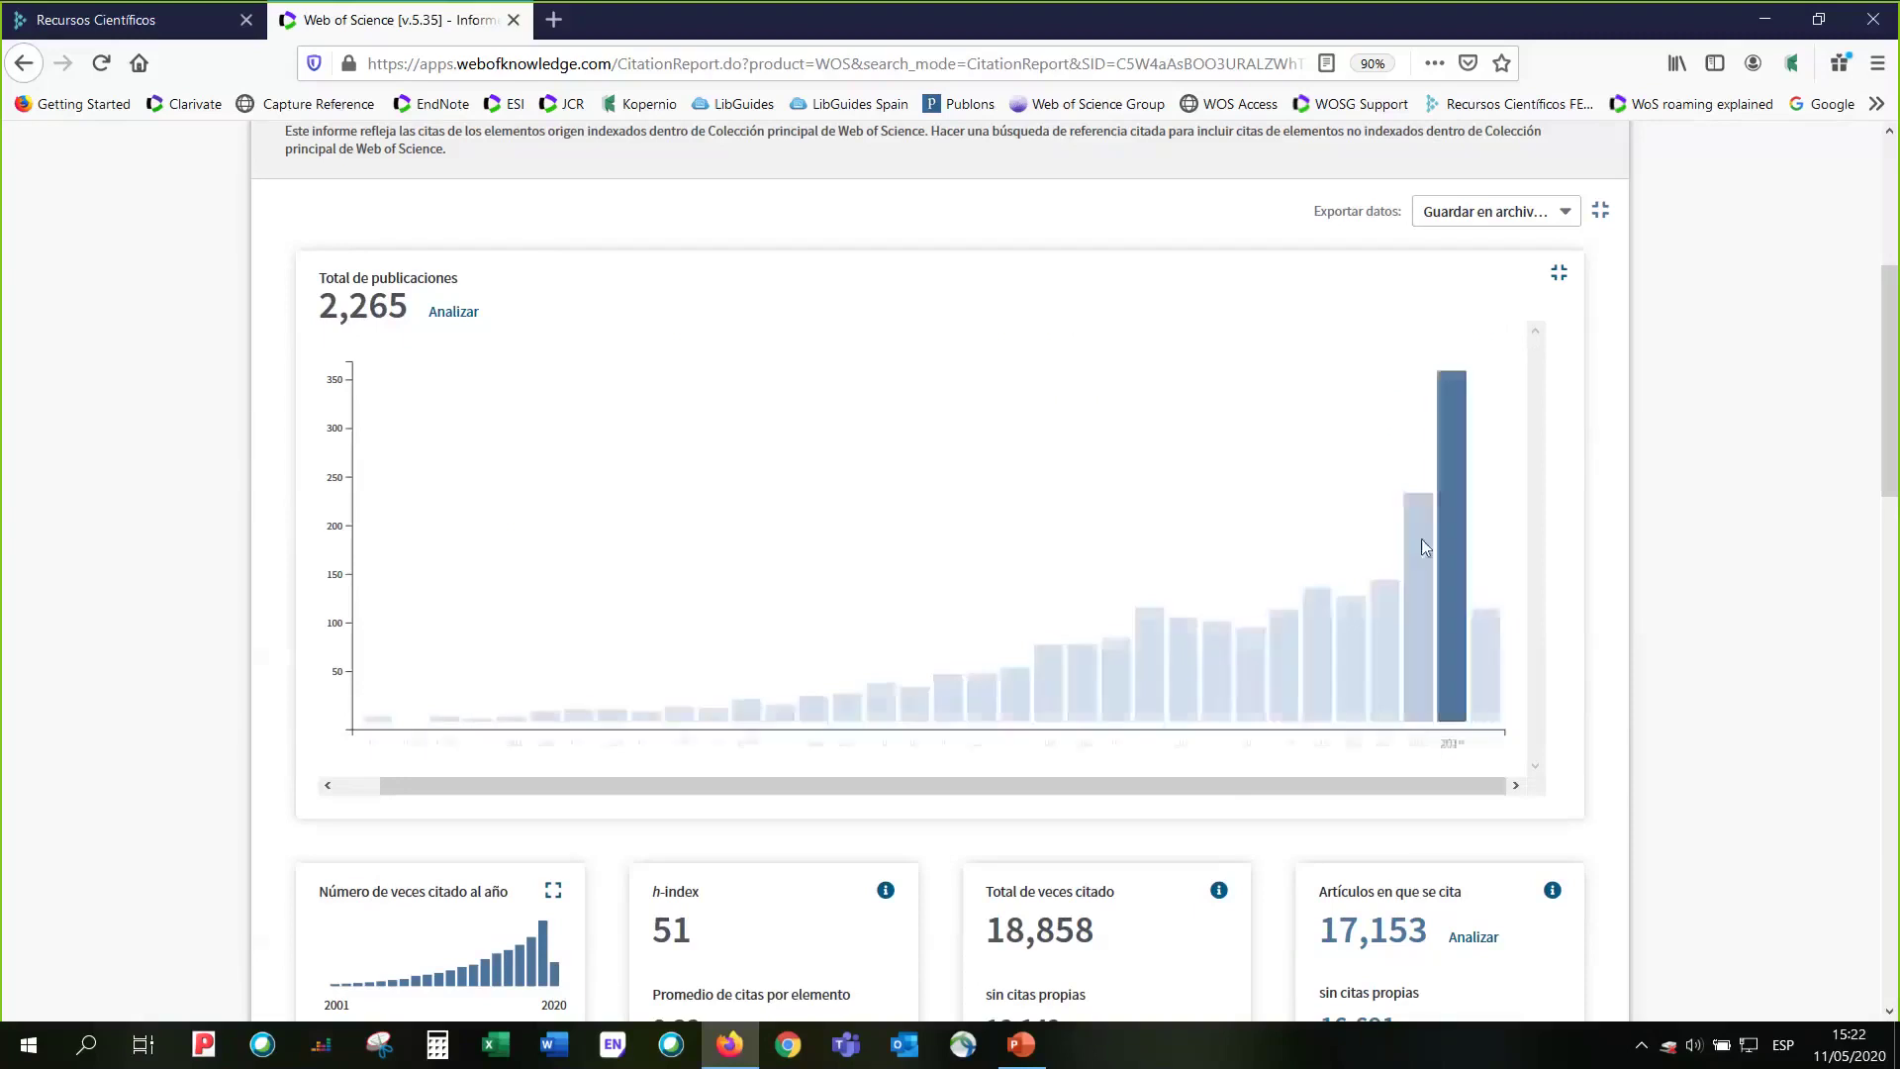
pyautogui.moveTo(1416, 511)
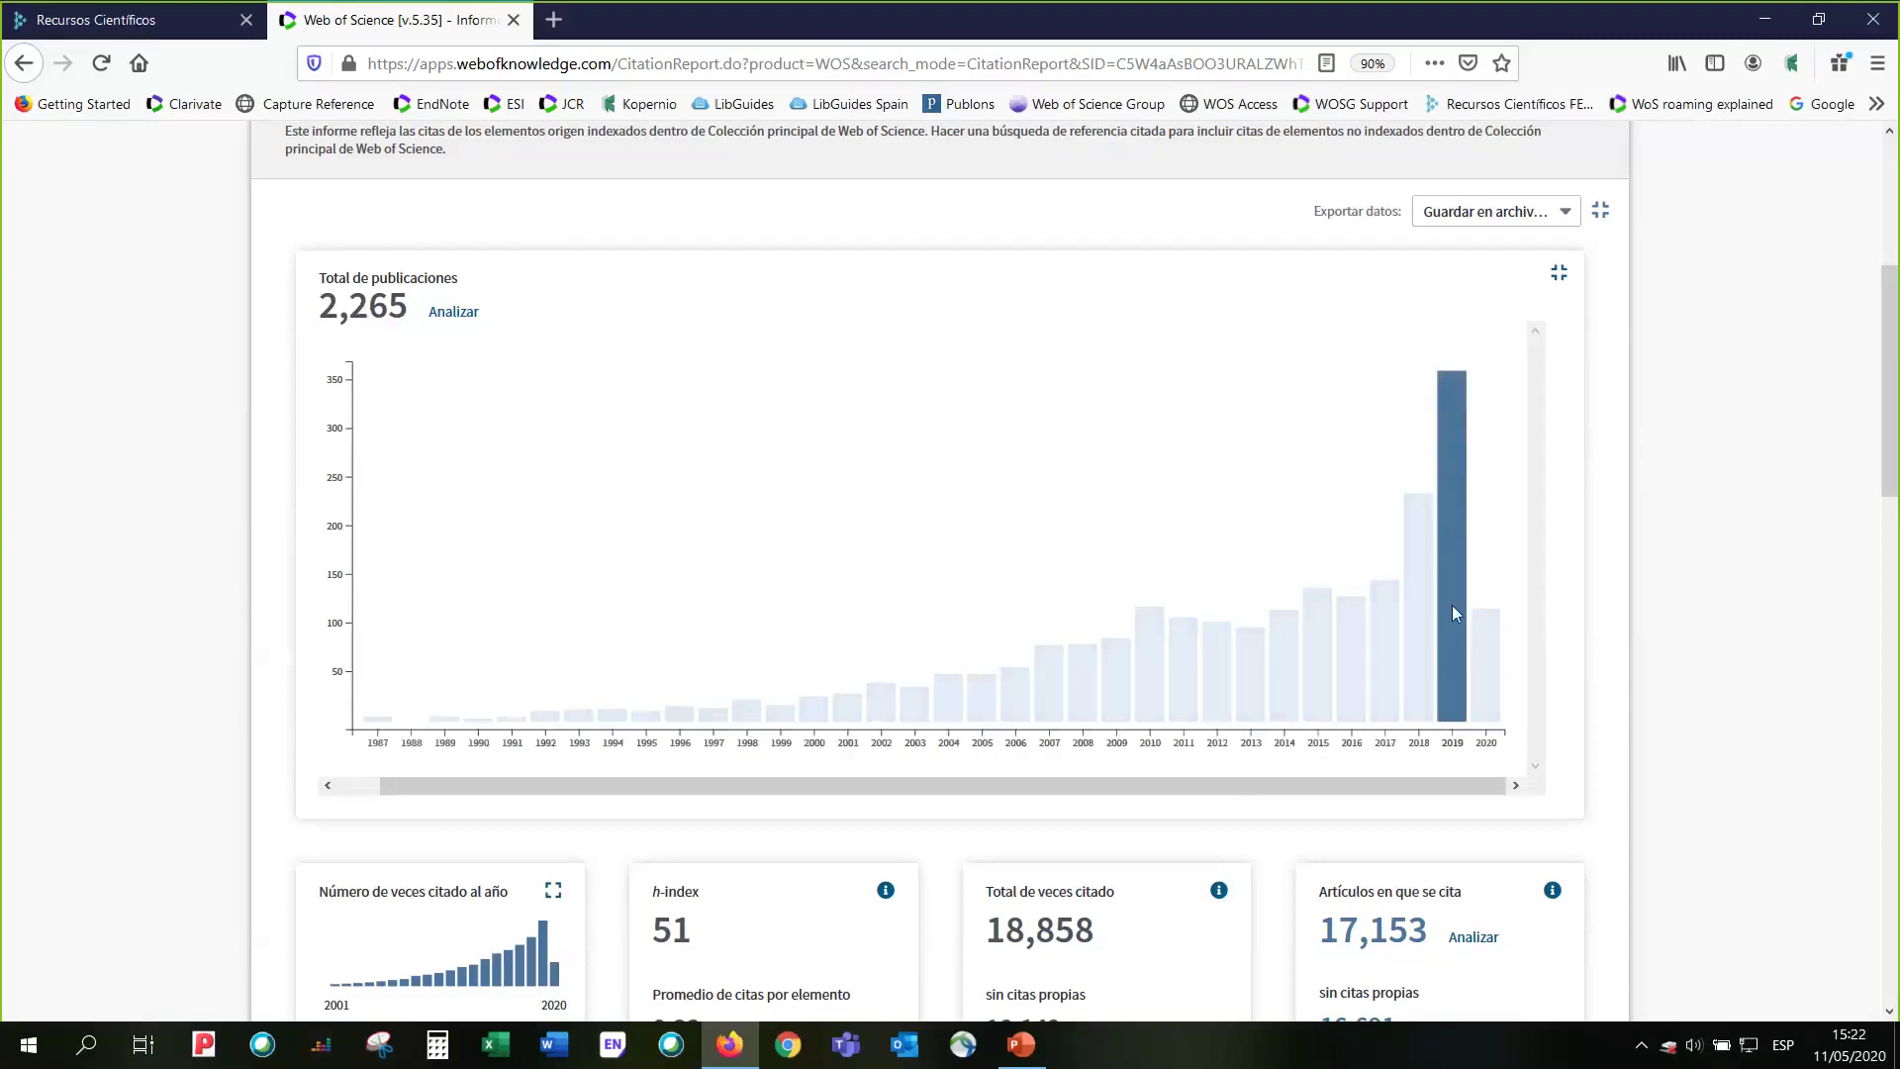
pyautogui.moveTo(1478, 627)
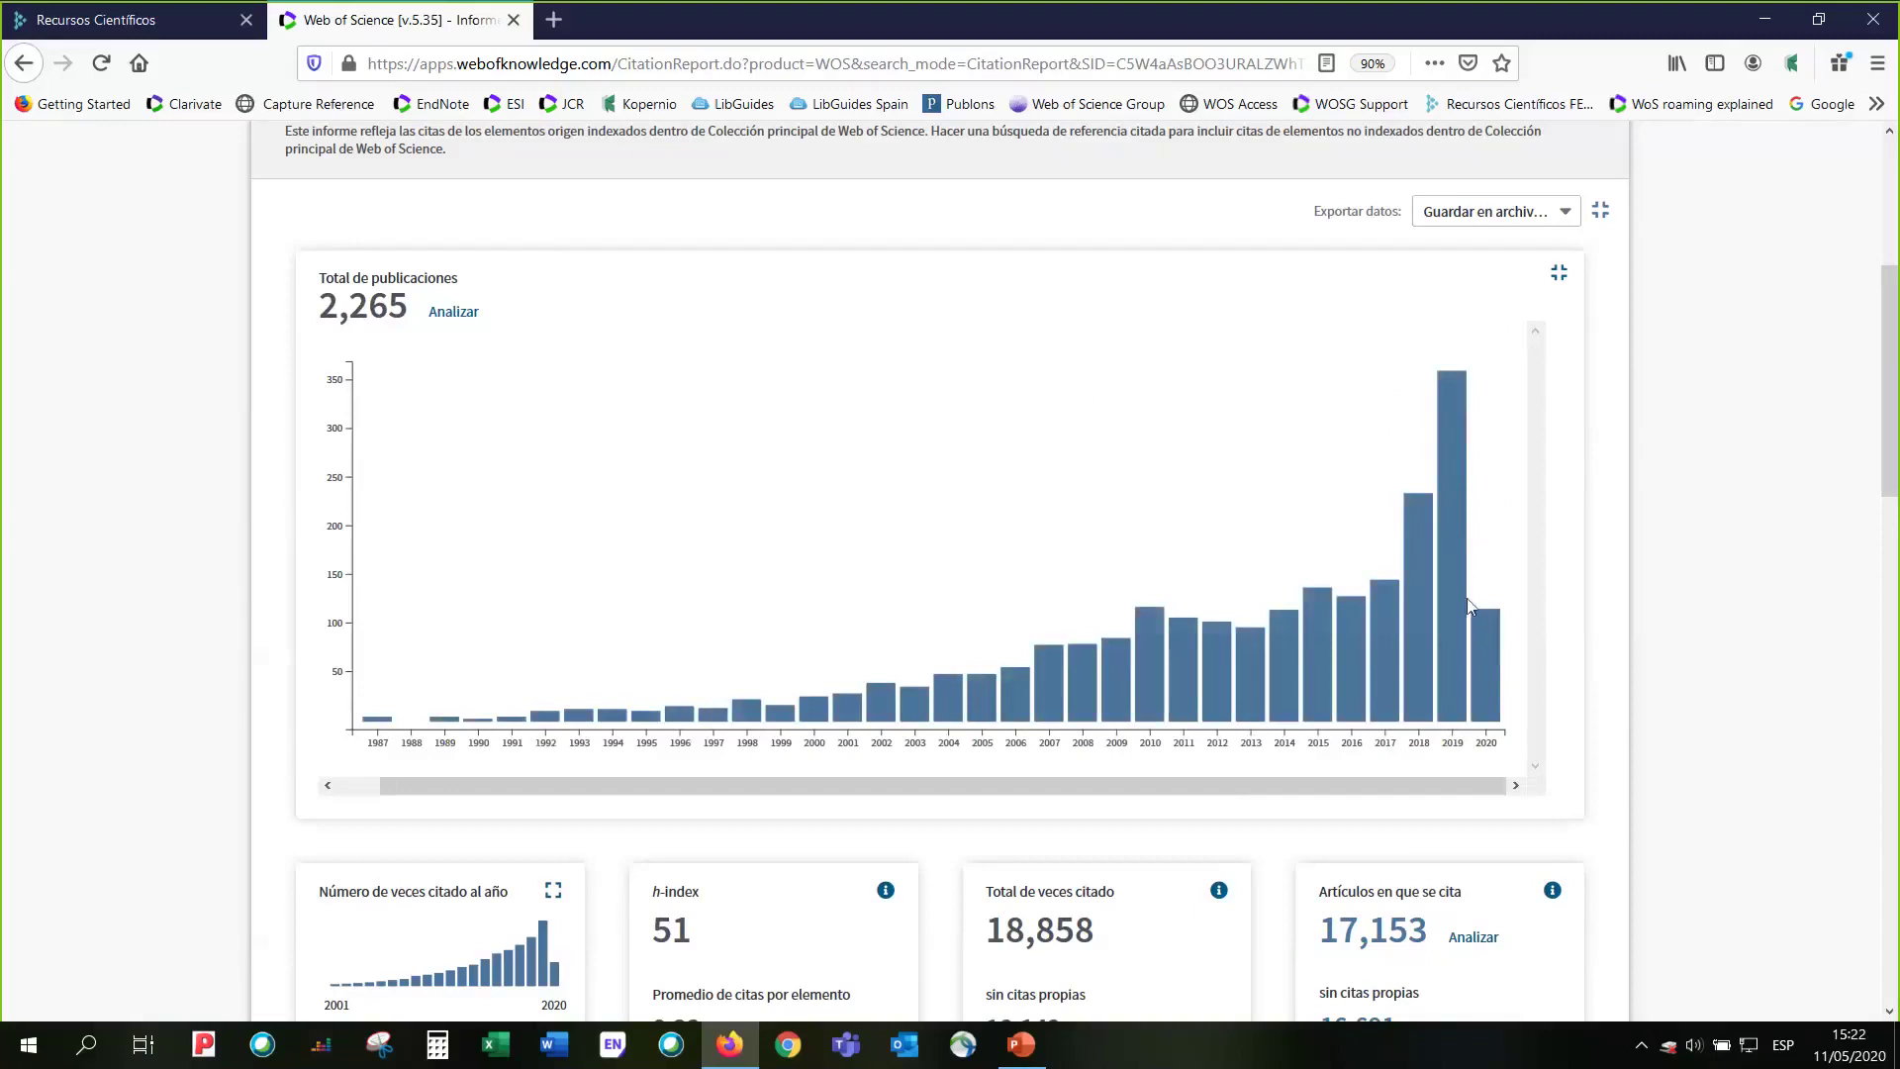
pyautogui.scroll(-2, 1638, 660)
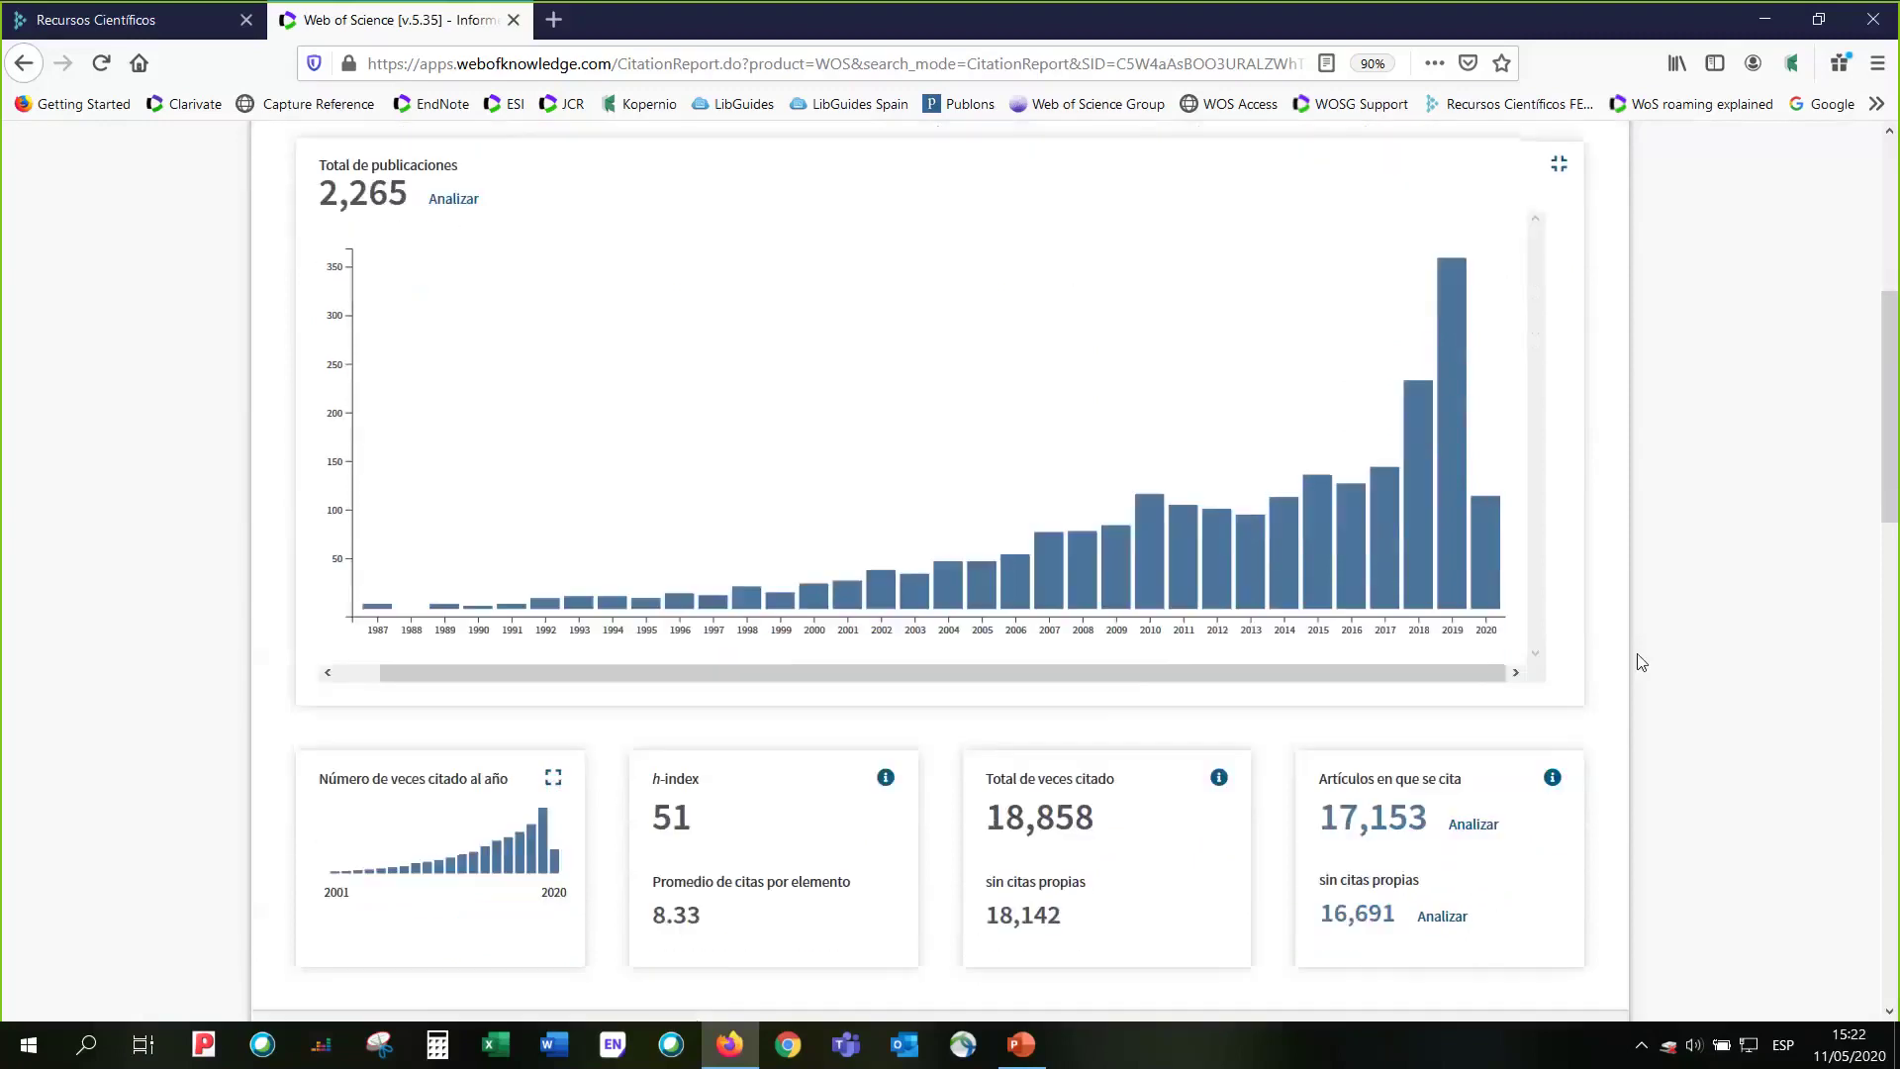
pyautogui.scroll(-2, 1639, 662)
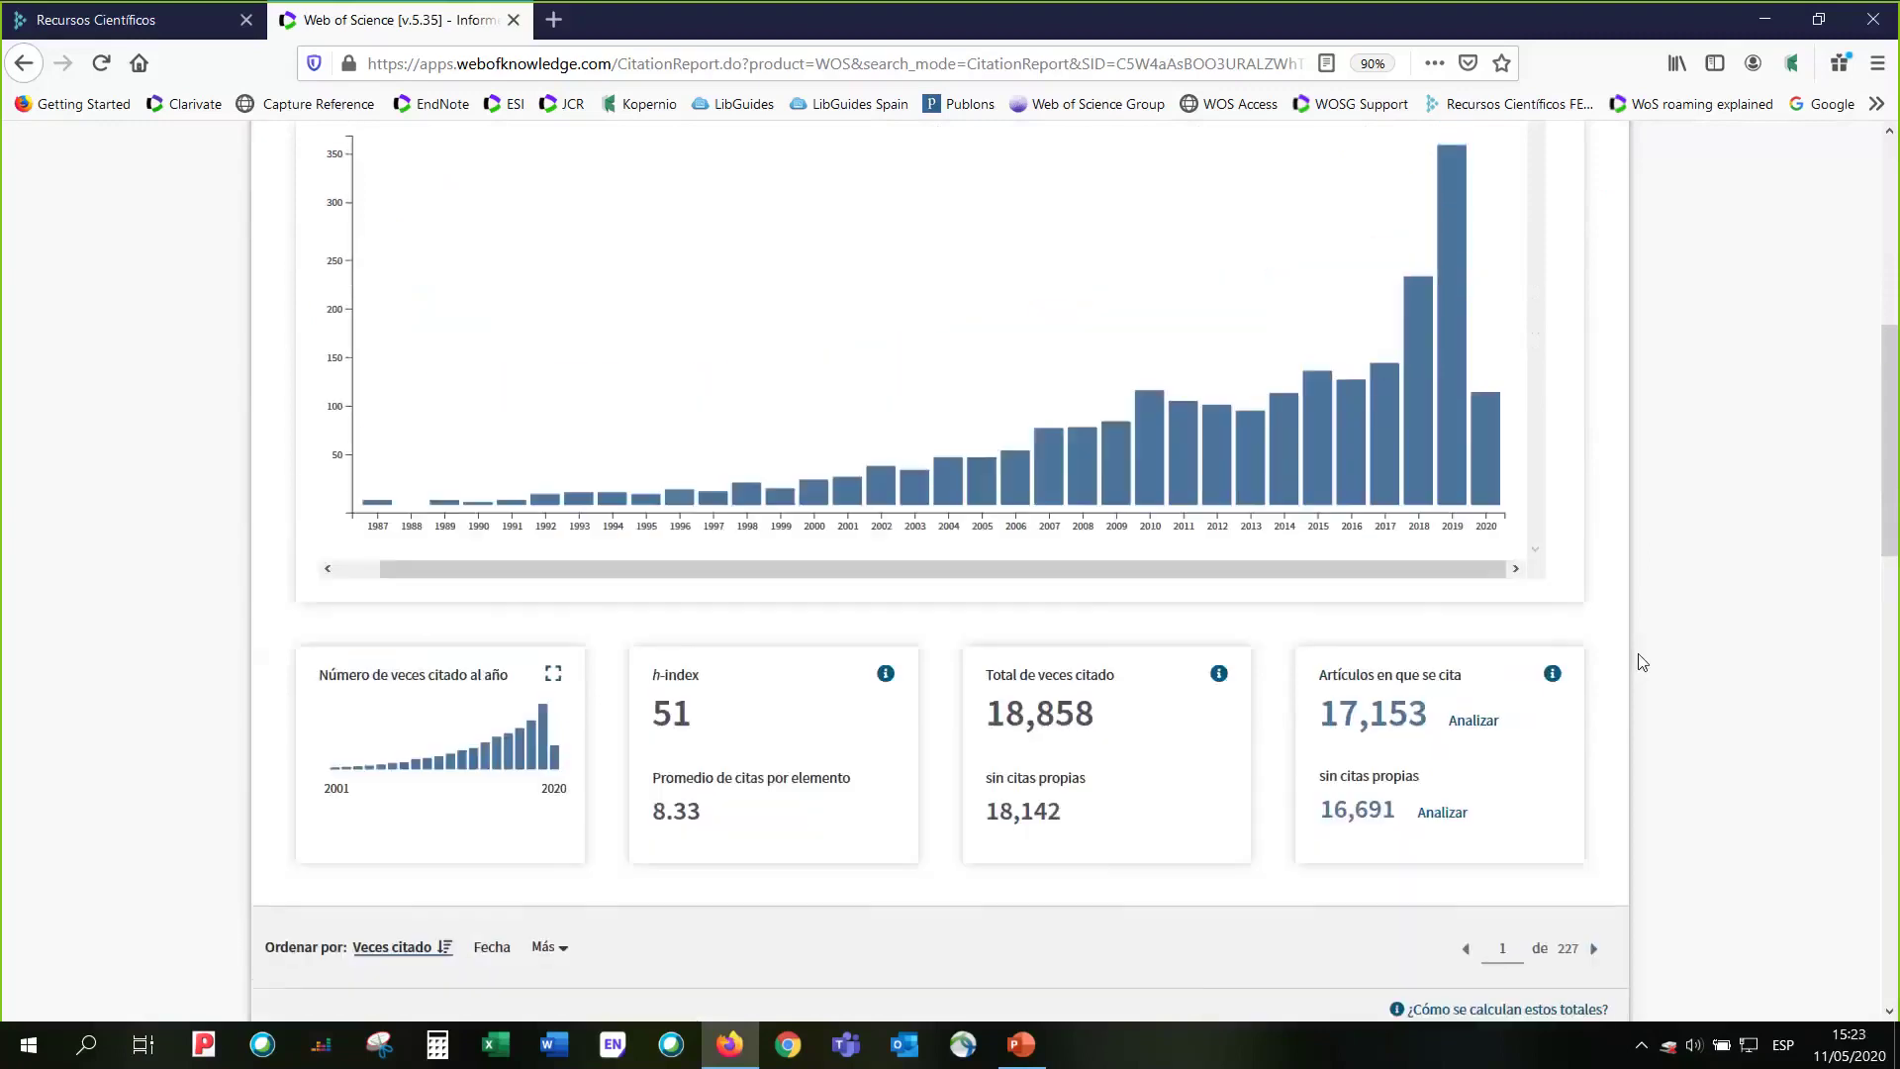
pyautogui.scroll(6, 1639, 662)
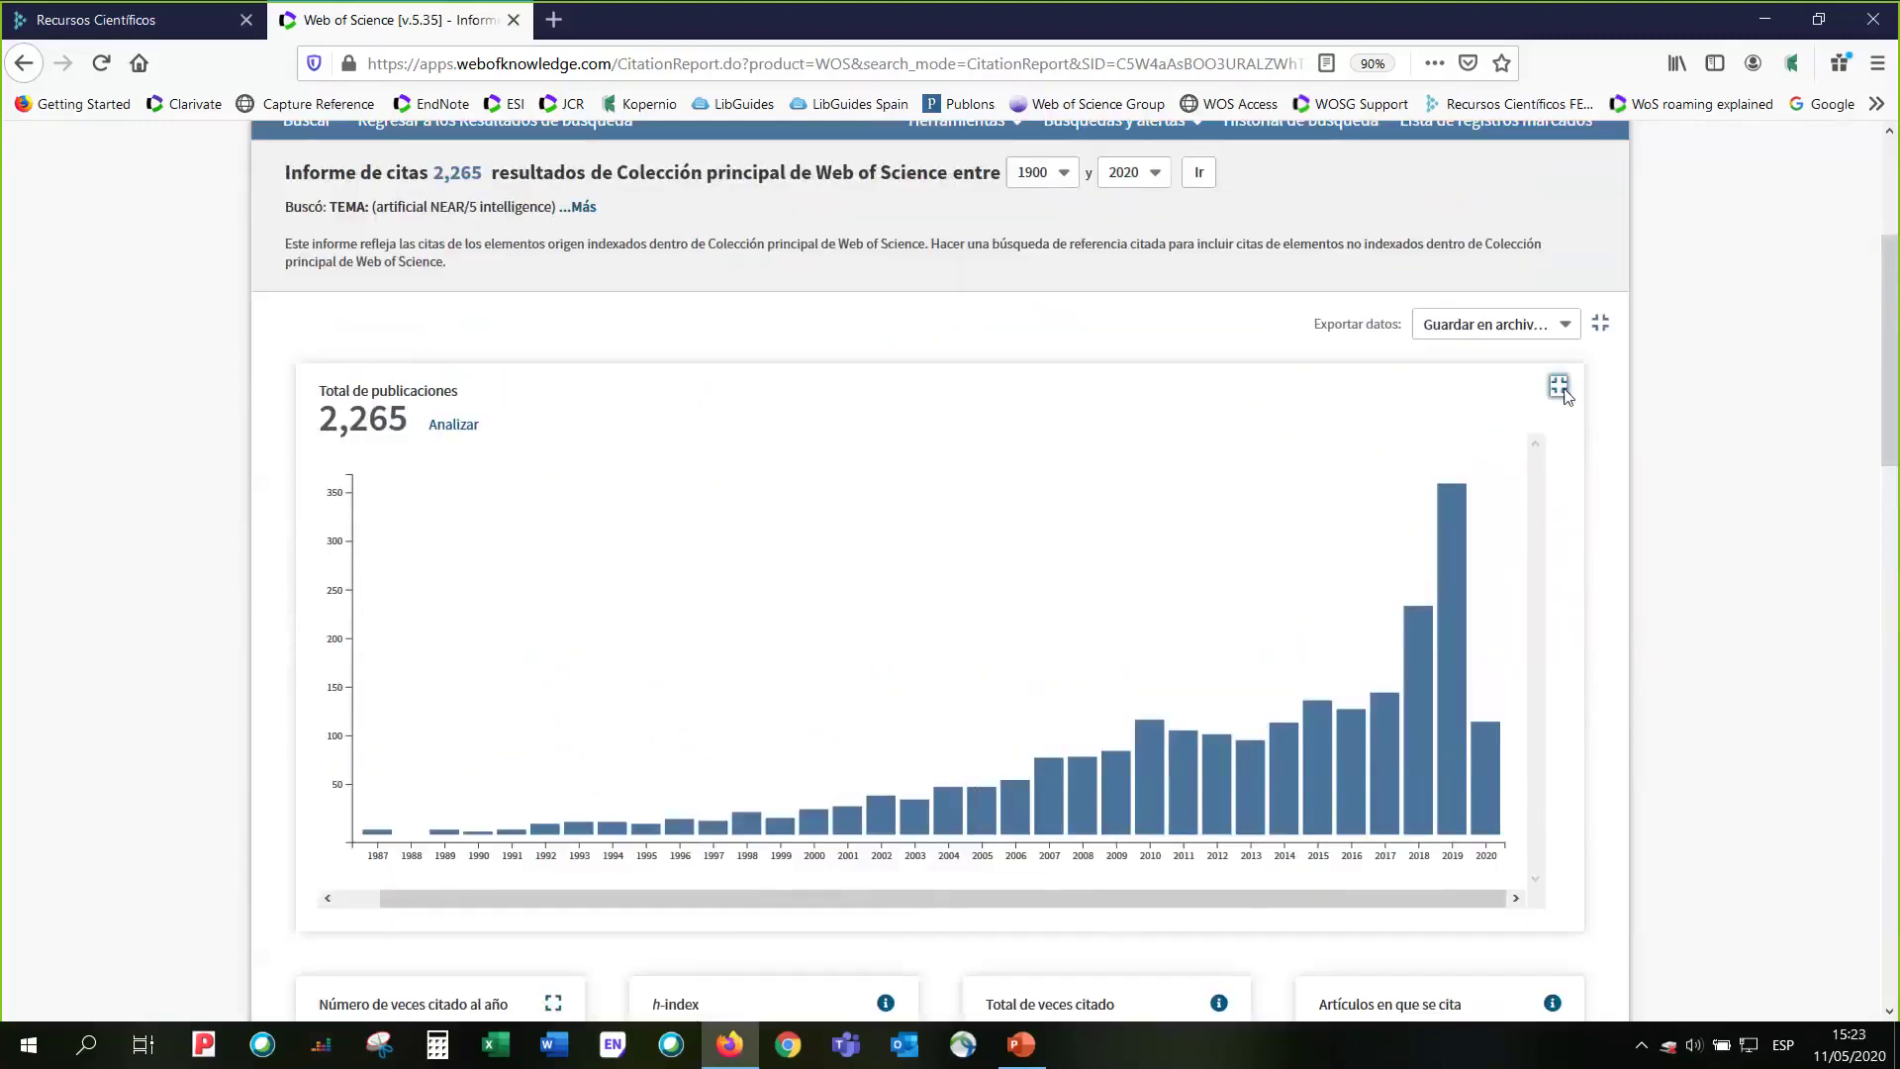
pyautogui.click(1559, 388)
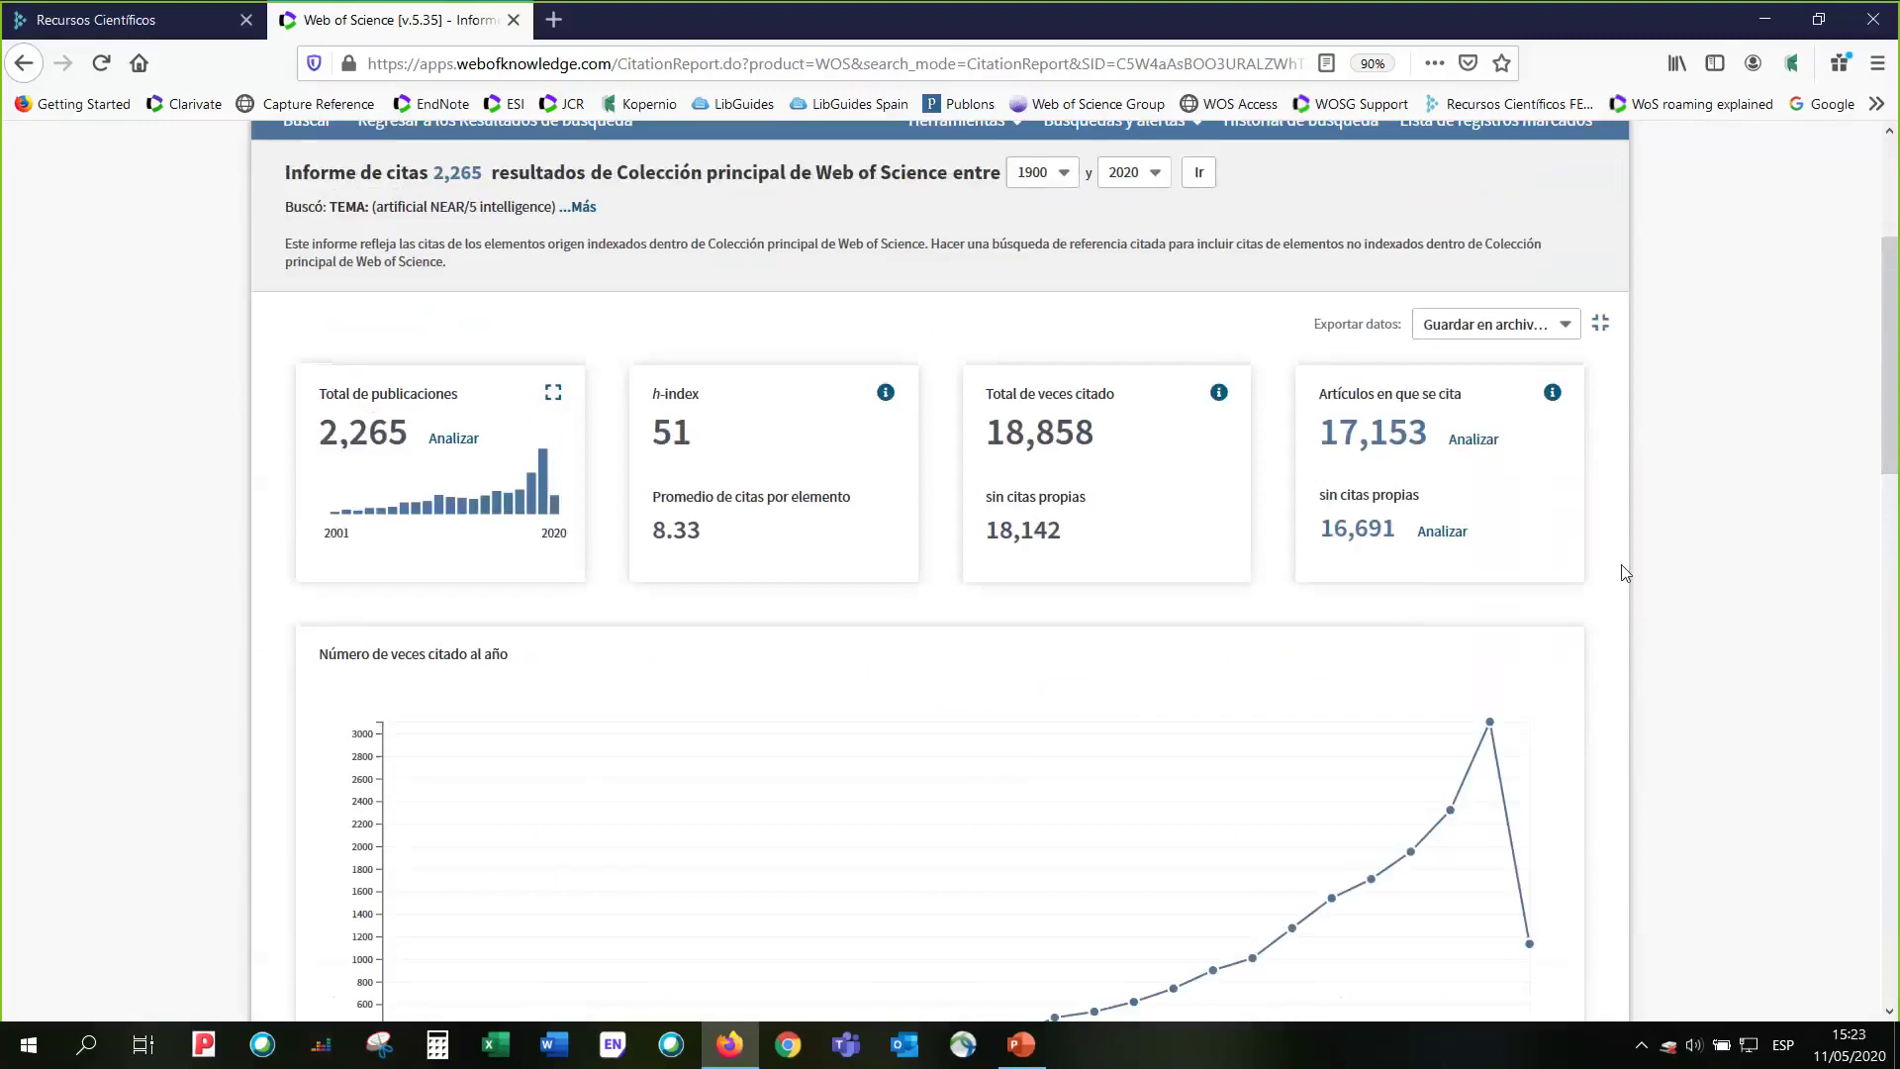
# - Review the citation report's summary figures and the most-cited records with their yearly, total and average citations
pyautogui.scroll(-2, 1623, 572)
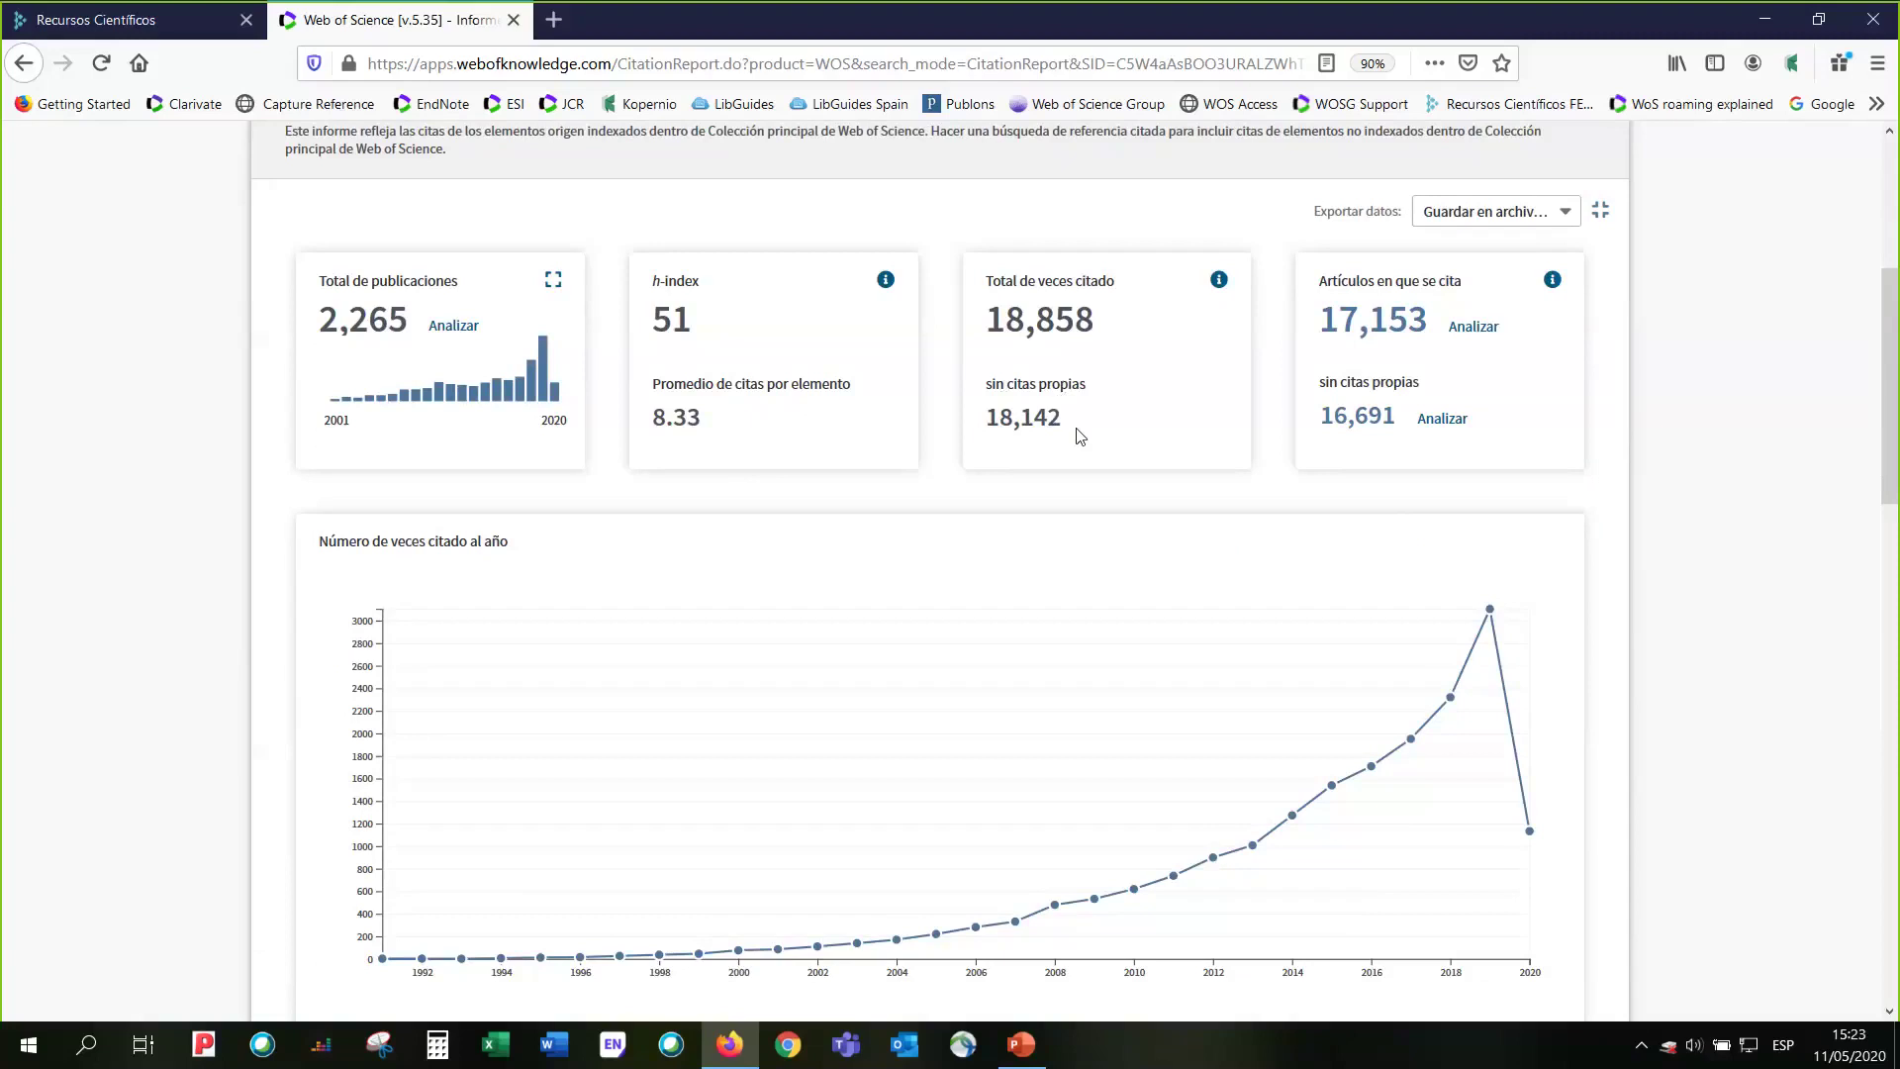
pyautogui.scroll(-1, 1573, 648)
pyautogui.scroll(-1, 1589, 650)
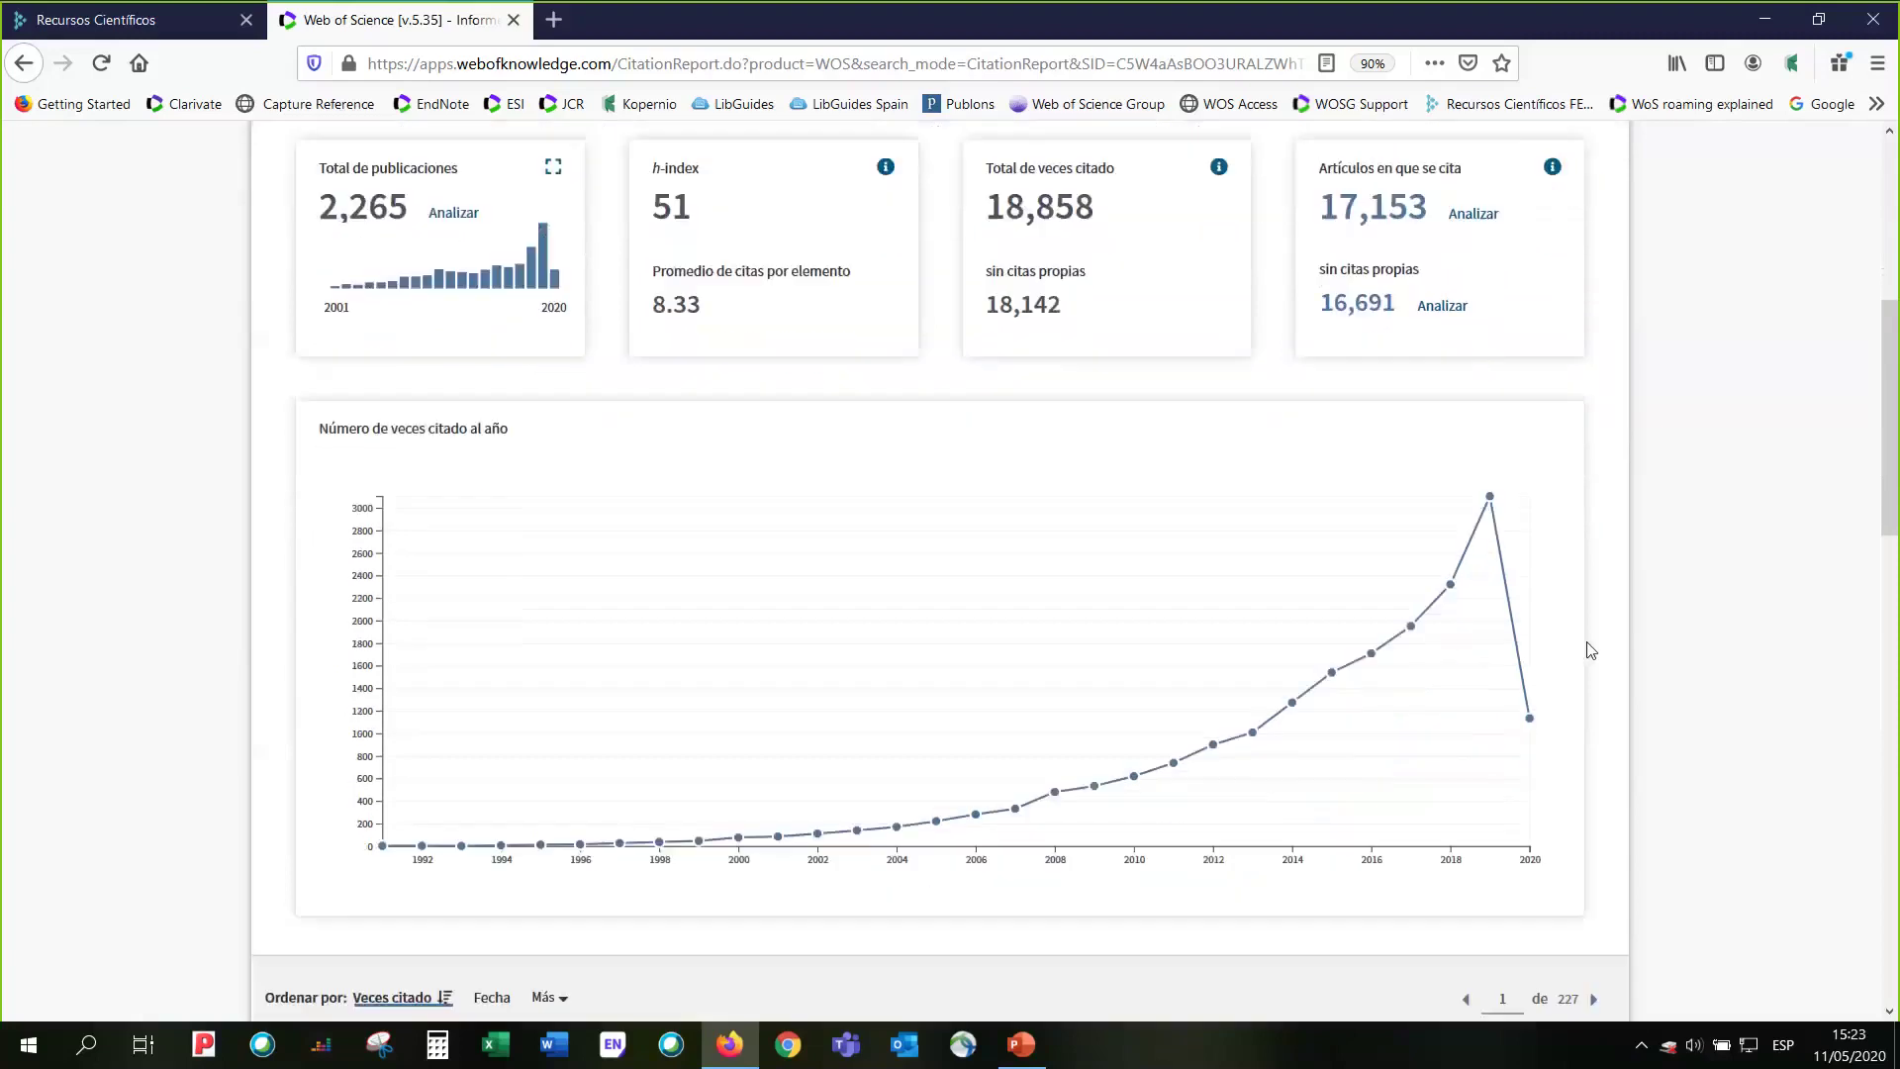
pyautogui.scroll(-2, 1590, 651)
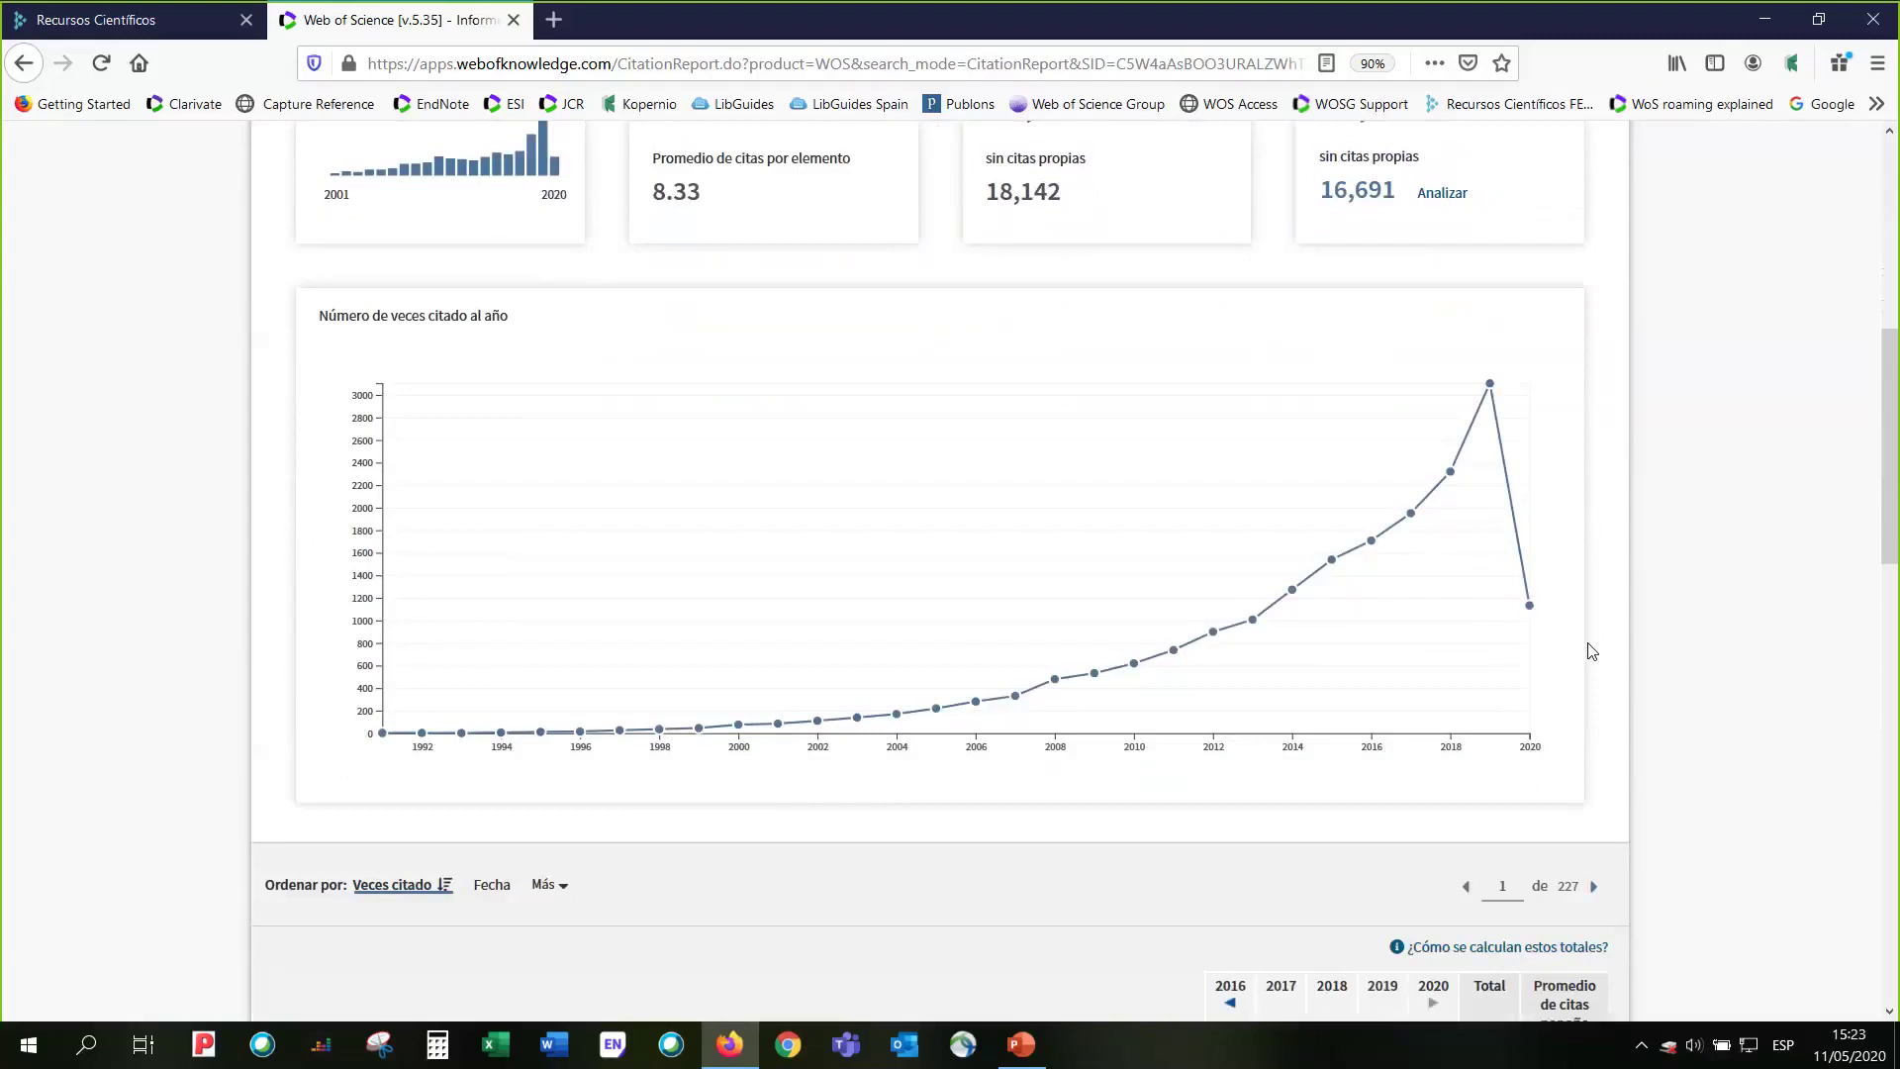
pyautogui.scroll(-1, 1591, 651)
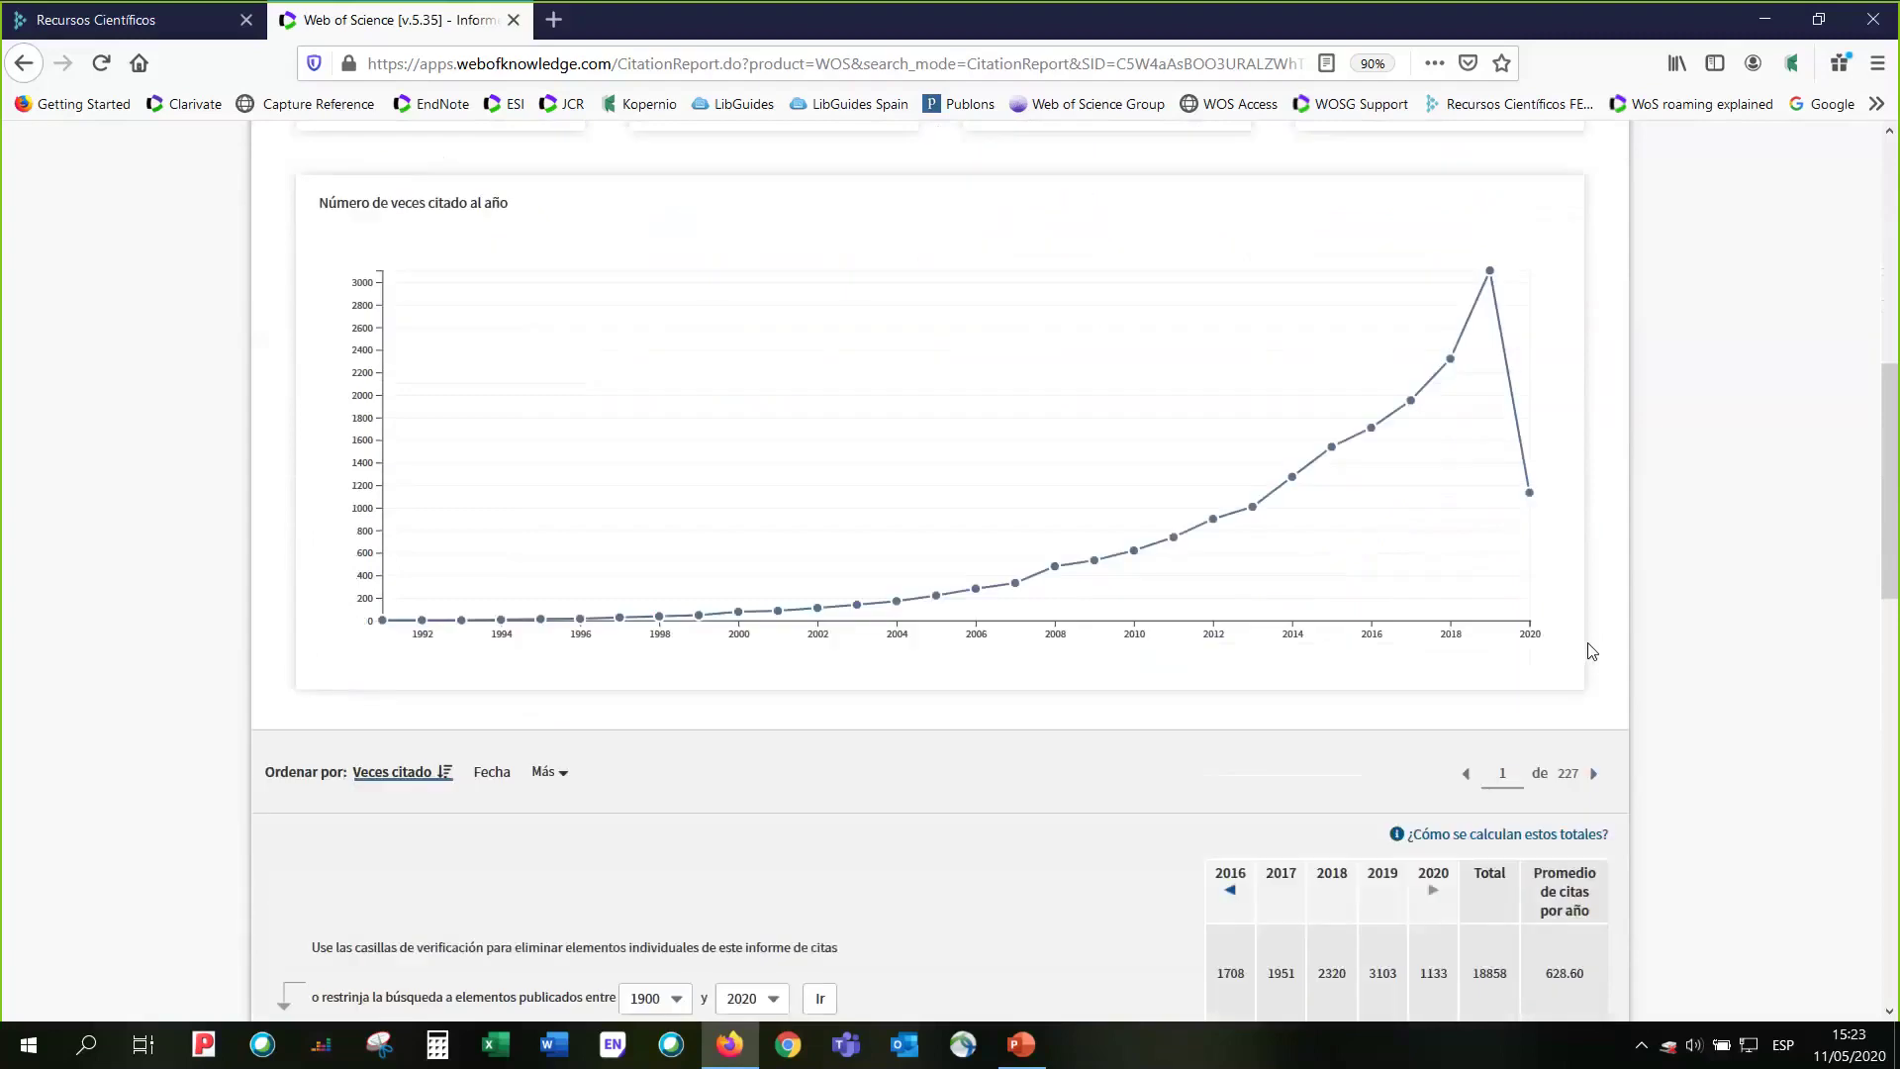
pyautogui.scroll(-2, 1591, 651)
pyautogui.scroll(-2, 1689, 707)
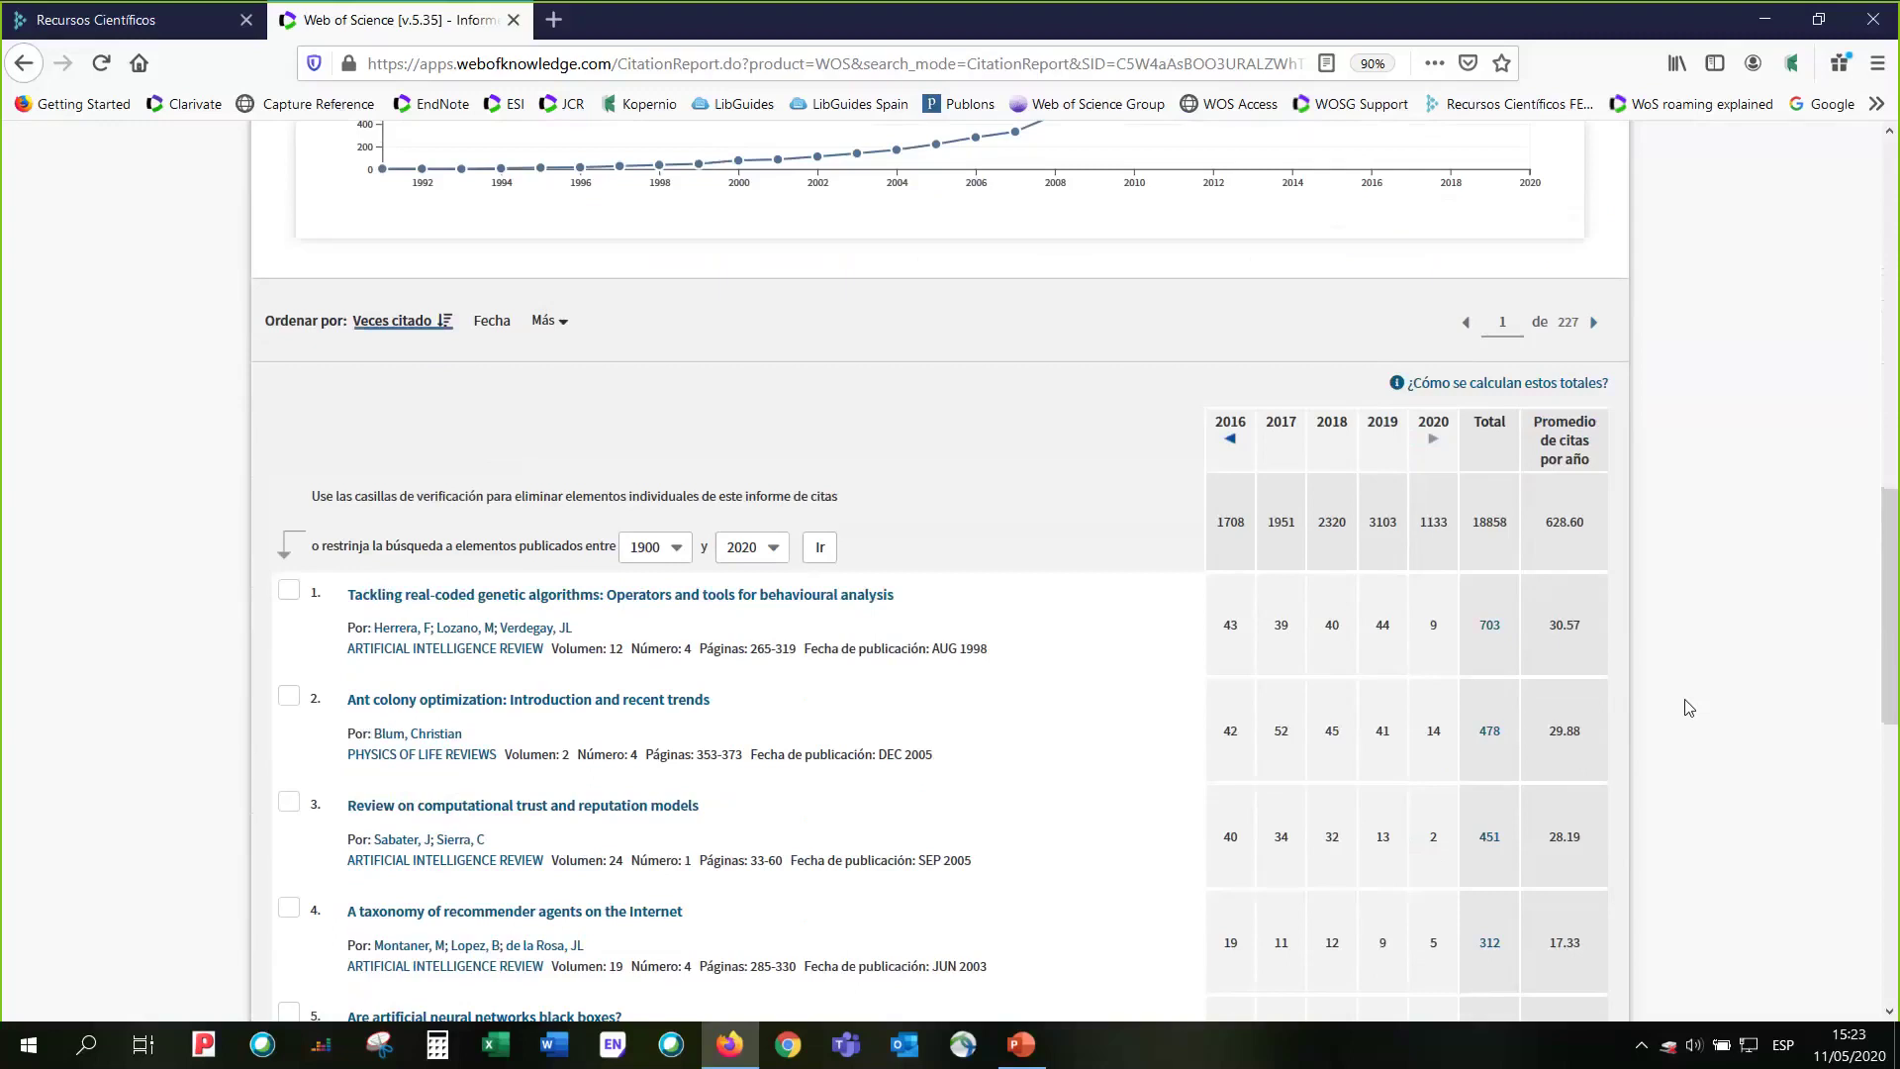
pyautogui.scroll(-2, 1688, 709)
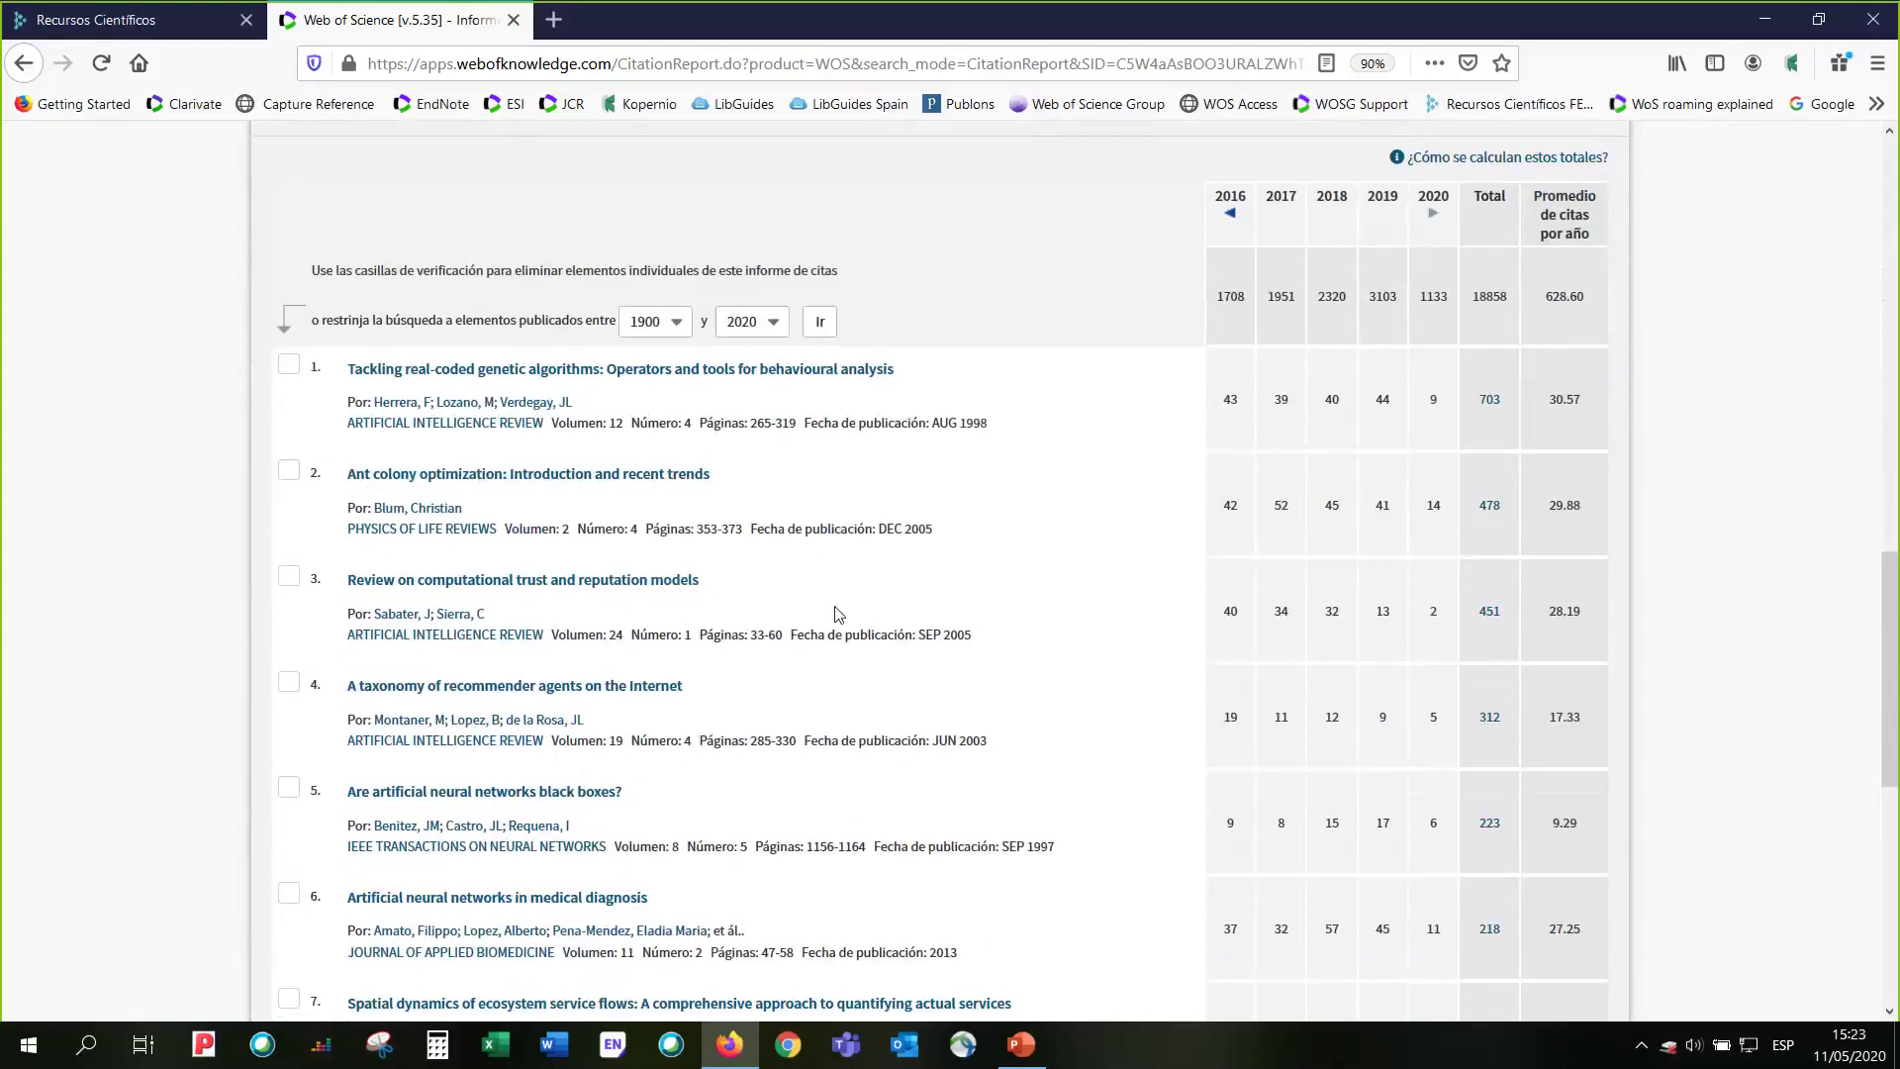
pyautogui.scroll(1, 846, 485)
pyautogui.scroll(1, 972, 564)
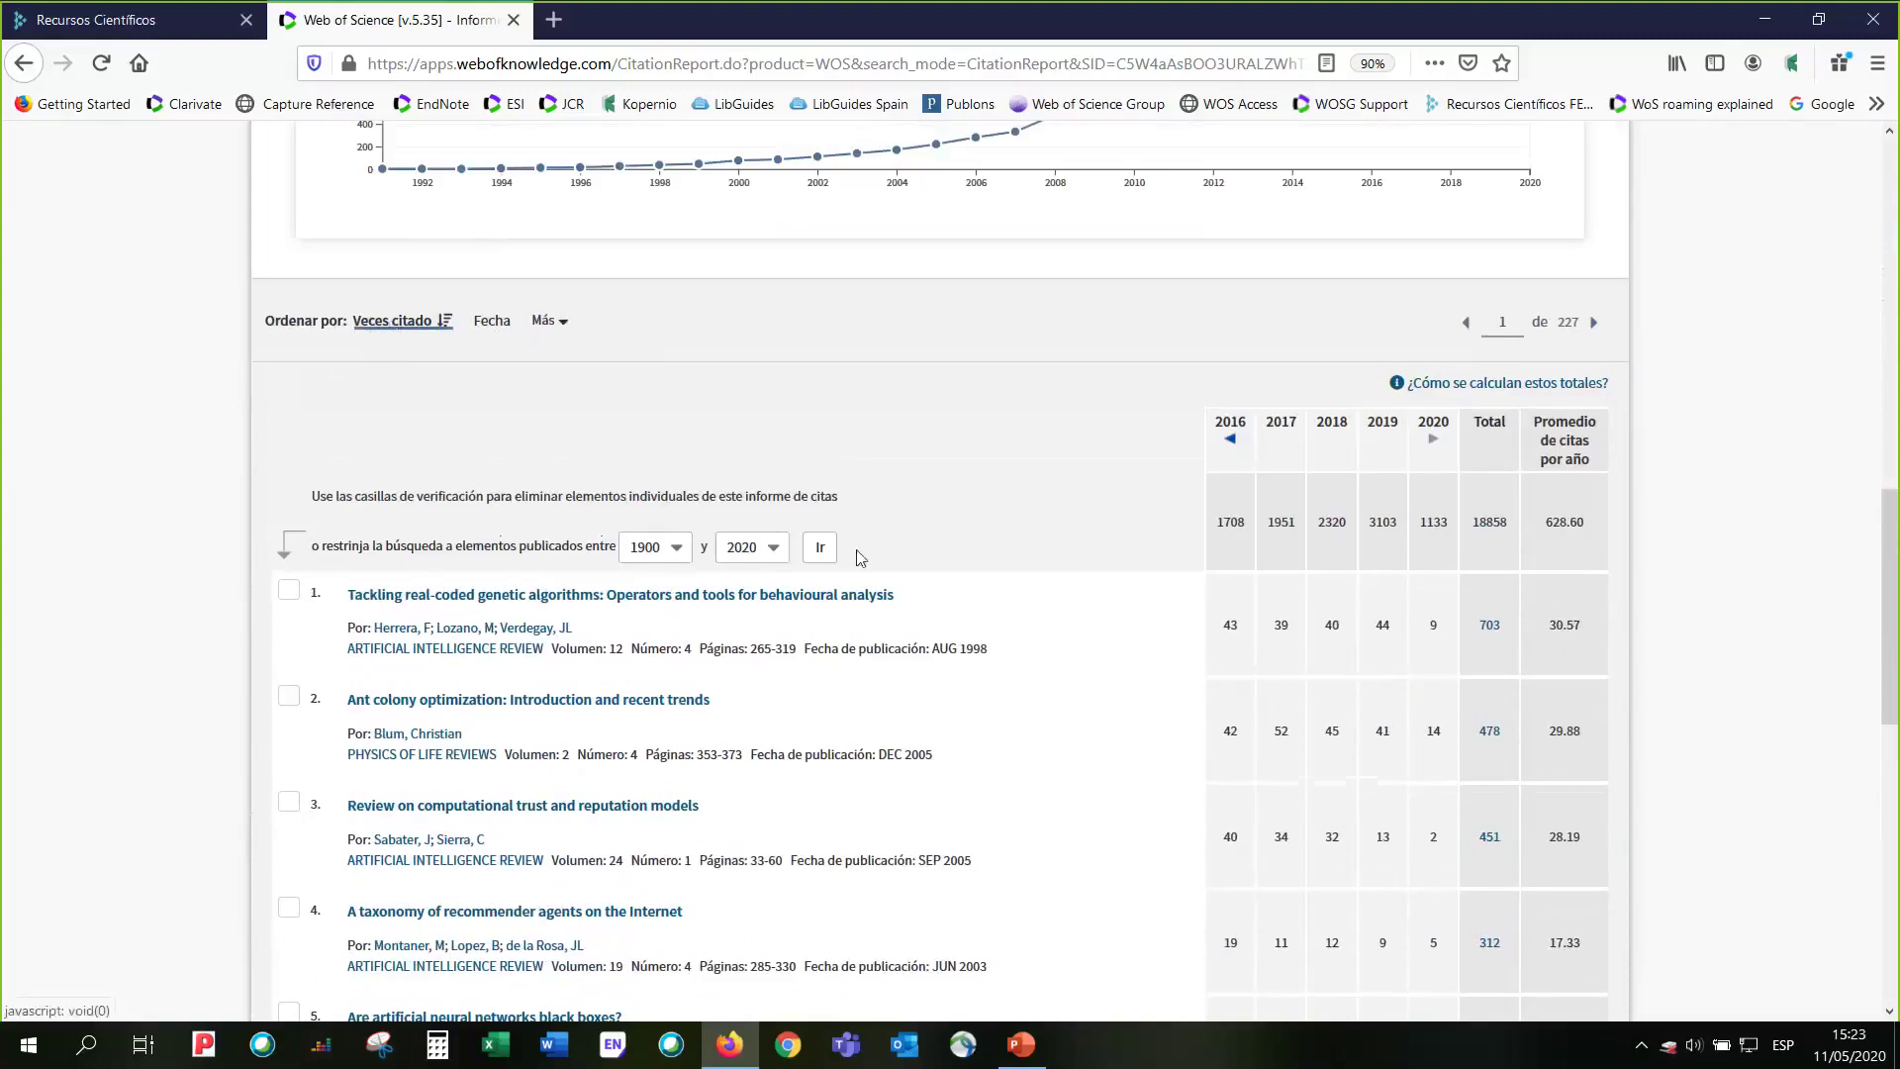
pyautogui.scroll(-1, 1085, 721)
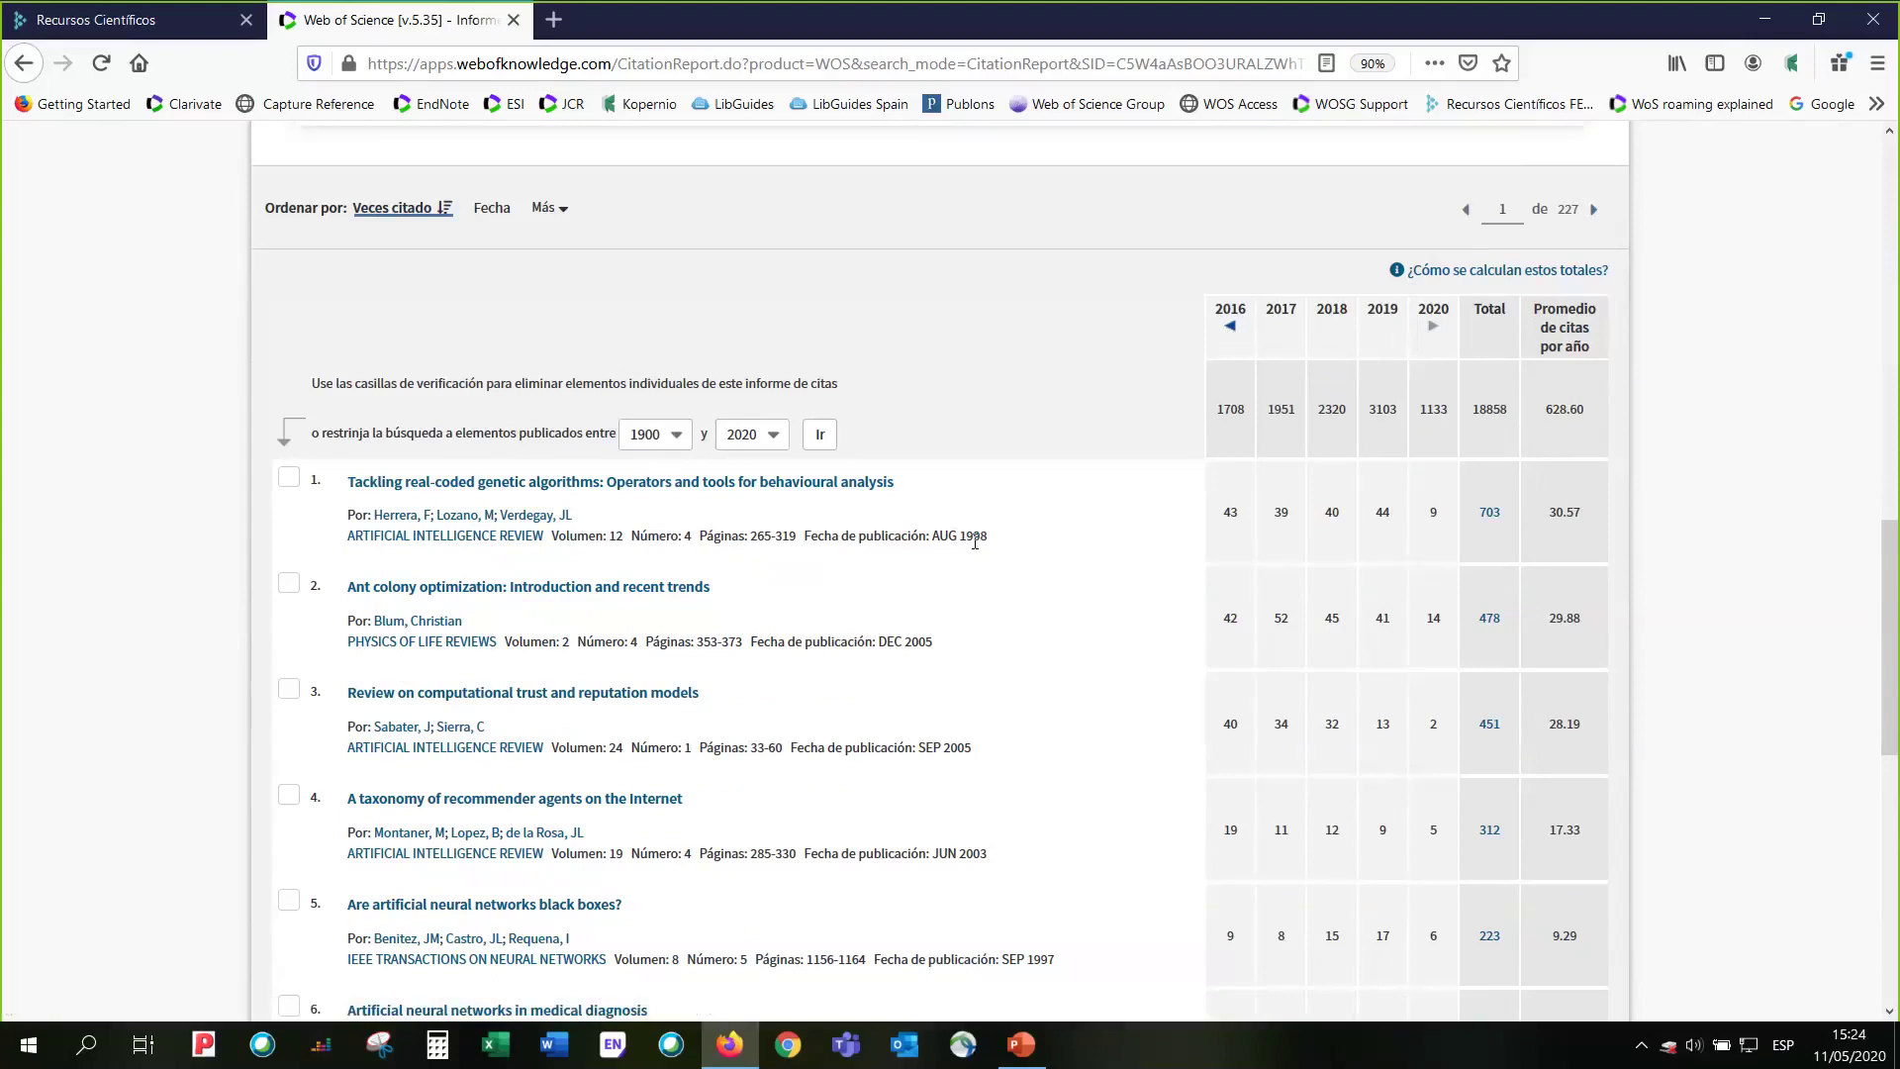
# - Shift the yearly columns of the citation table back to 2011–2015 and view the records' counts for those years
pyautogui.click(1233, 333)
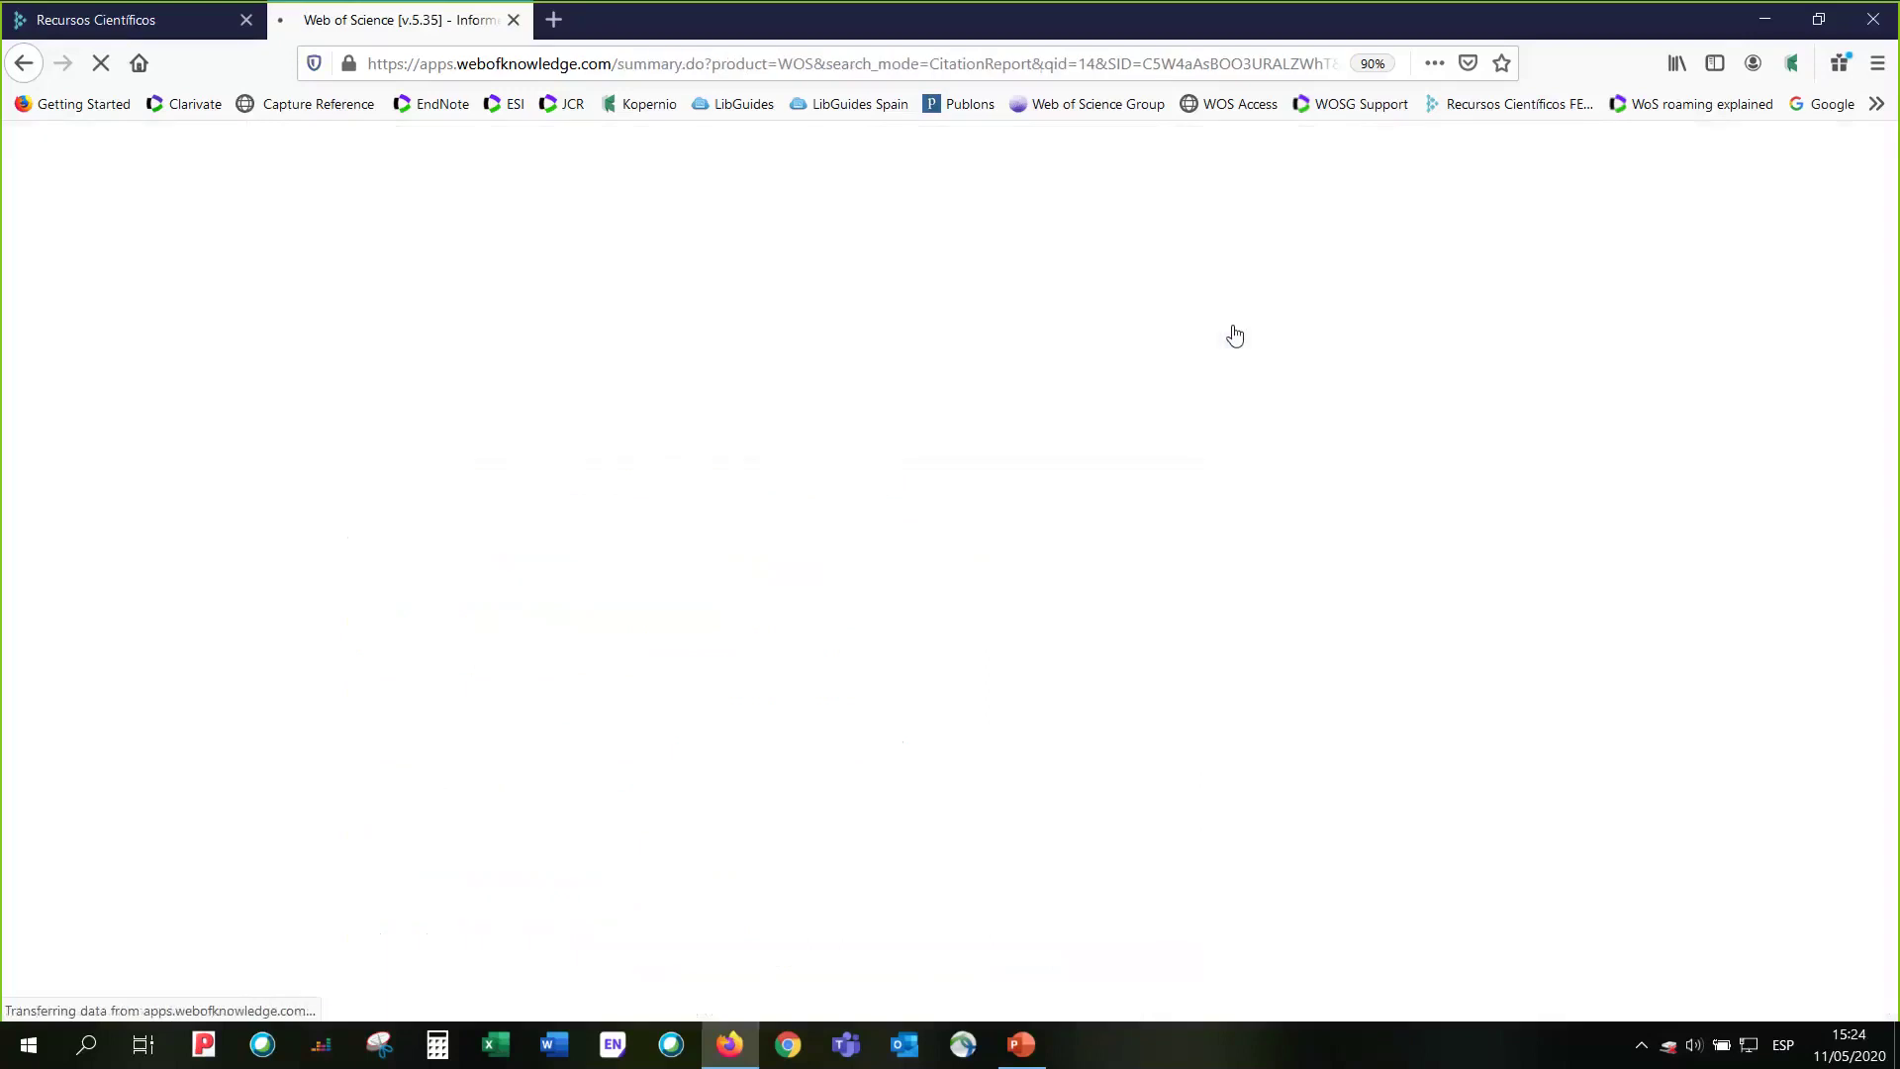
pyautogui.scroll(-5, 1213, 572)
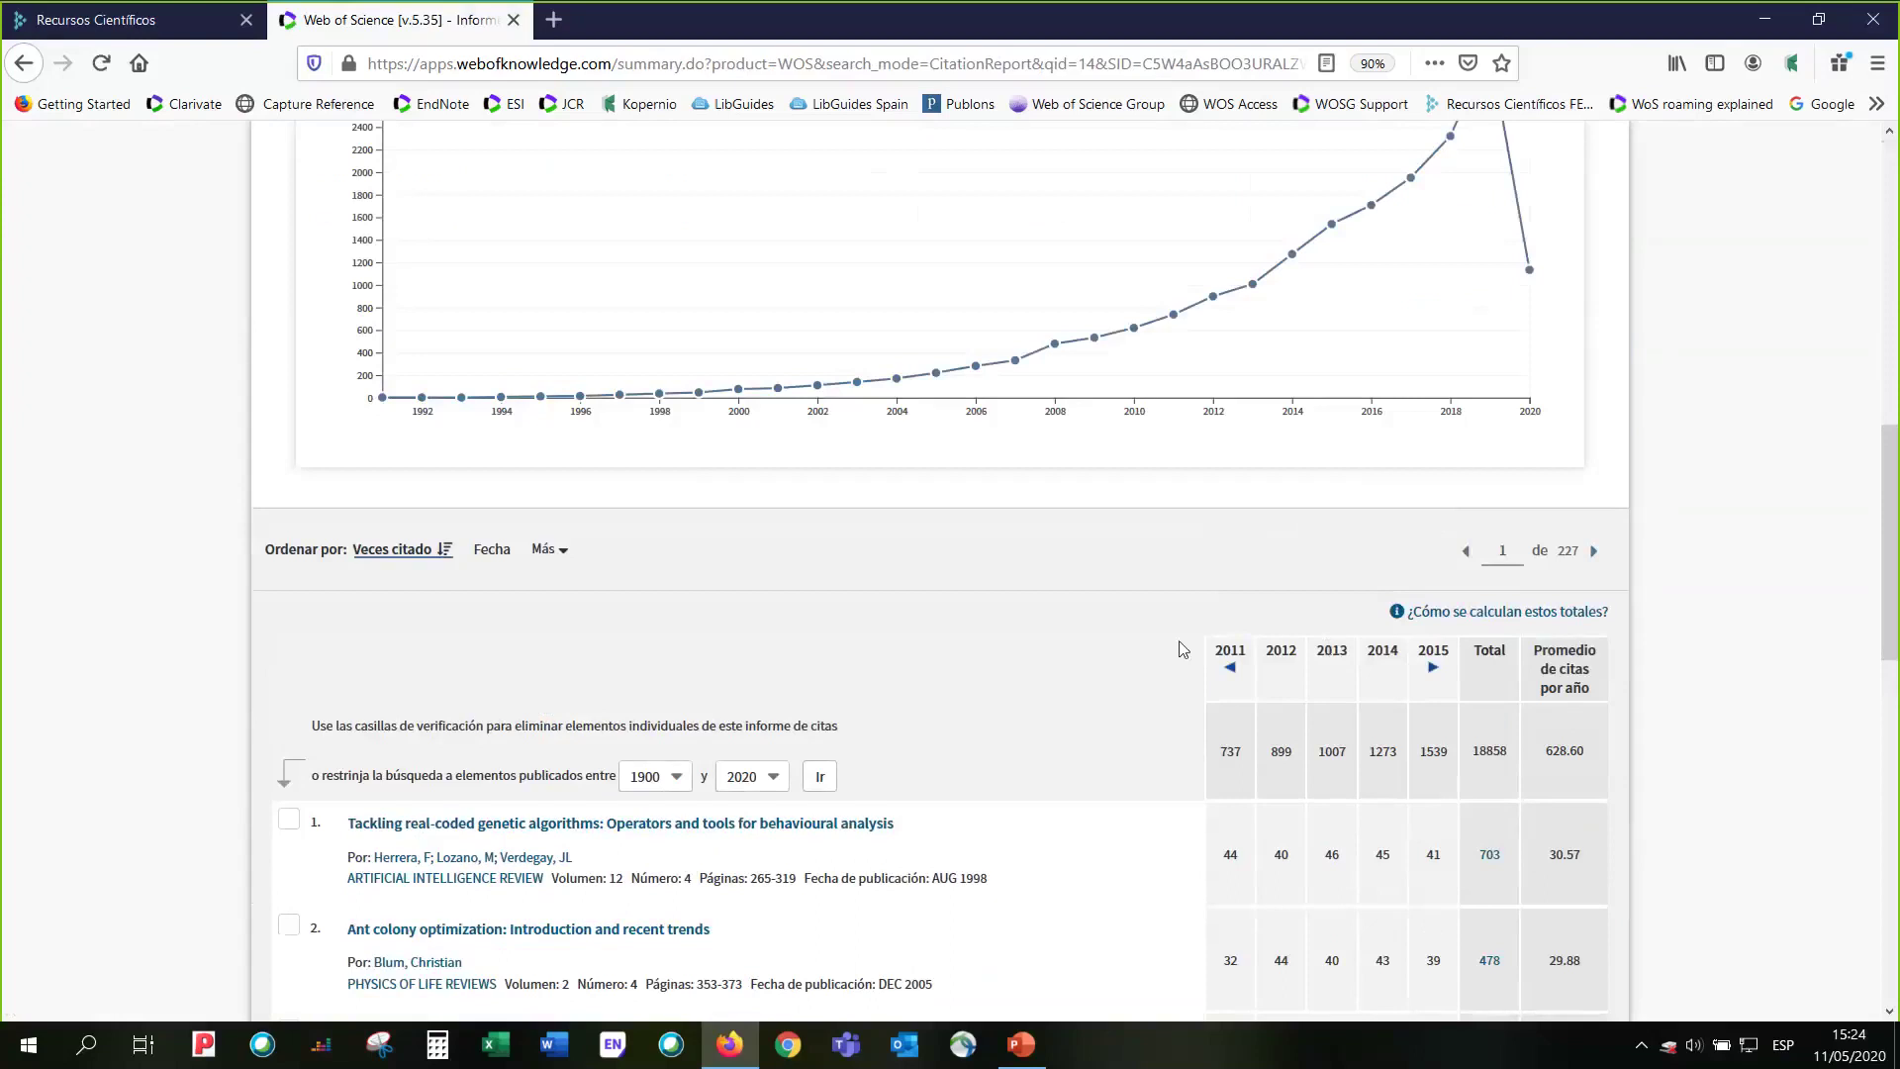
pyautogui.scroll(-3, 1098, 657)
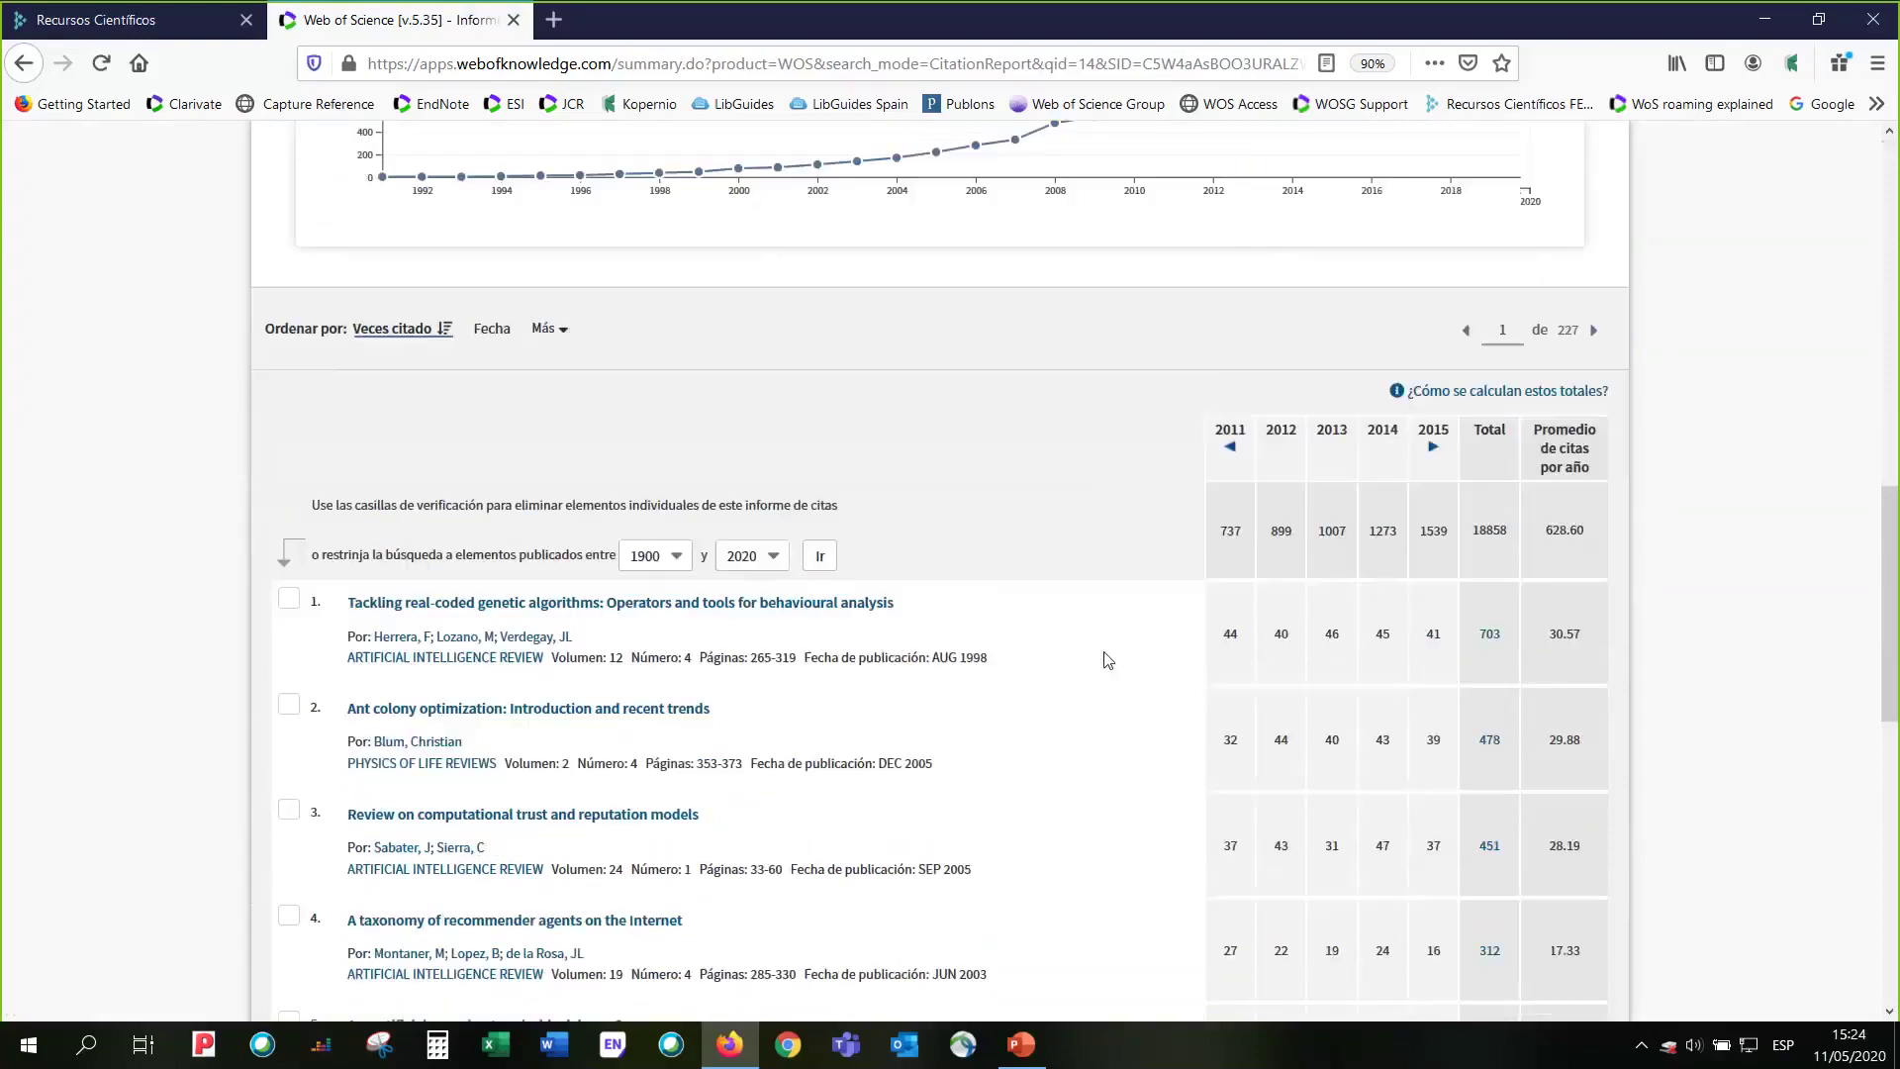
# - Check the file formats offered for saving the citation report below the record list, and close the options without saving
pyautogui.scroll(-10, 1099, 658)
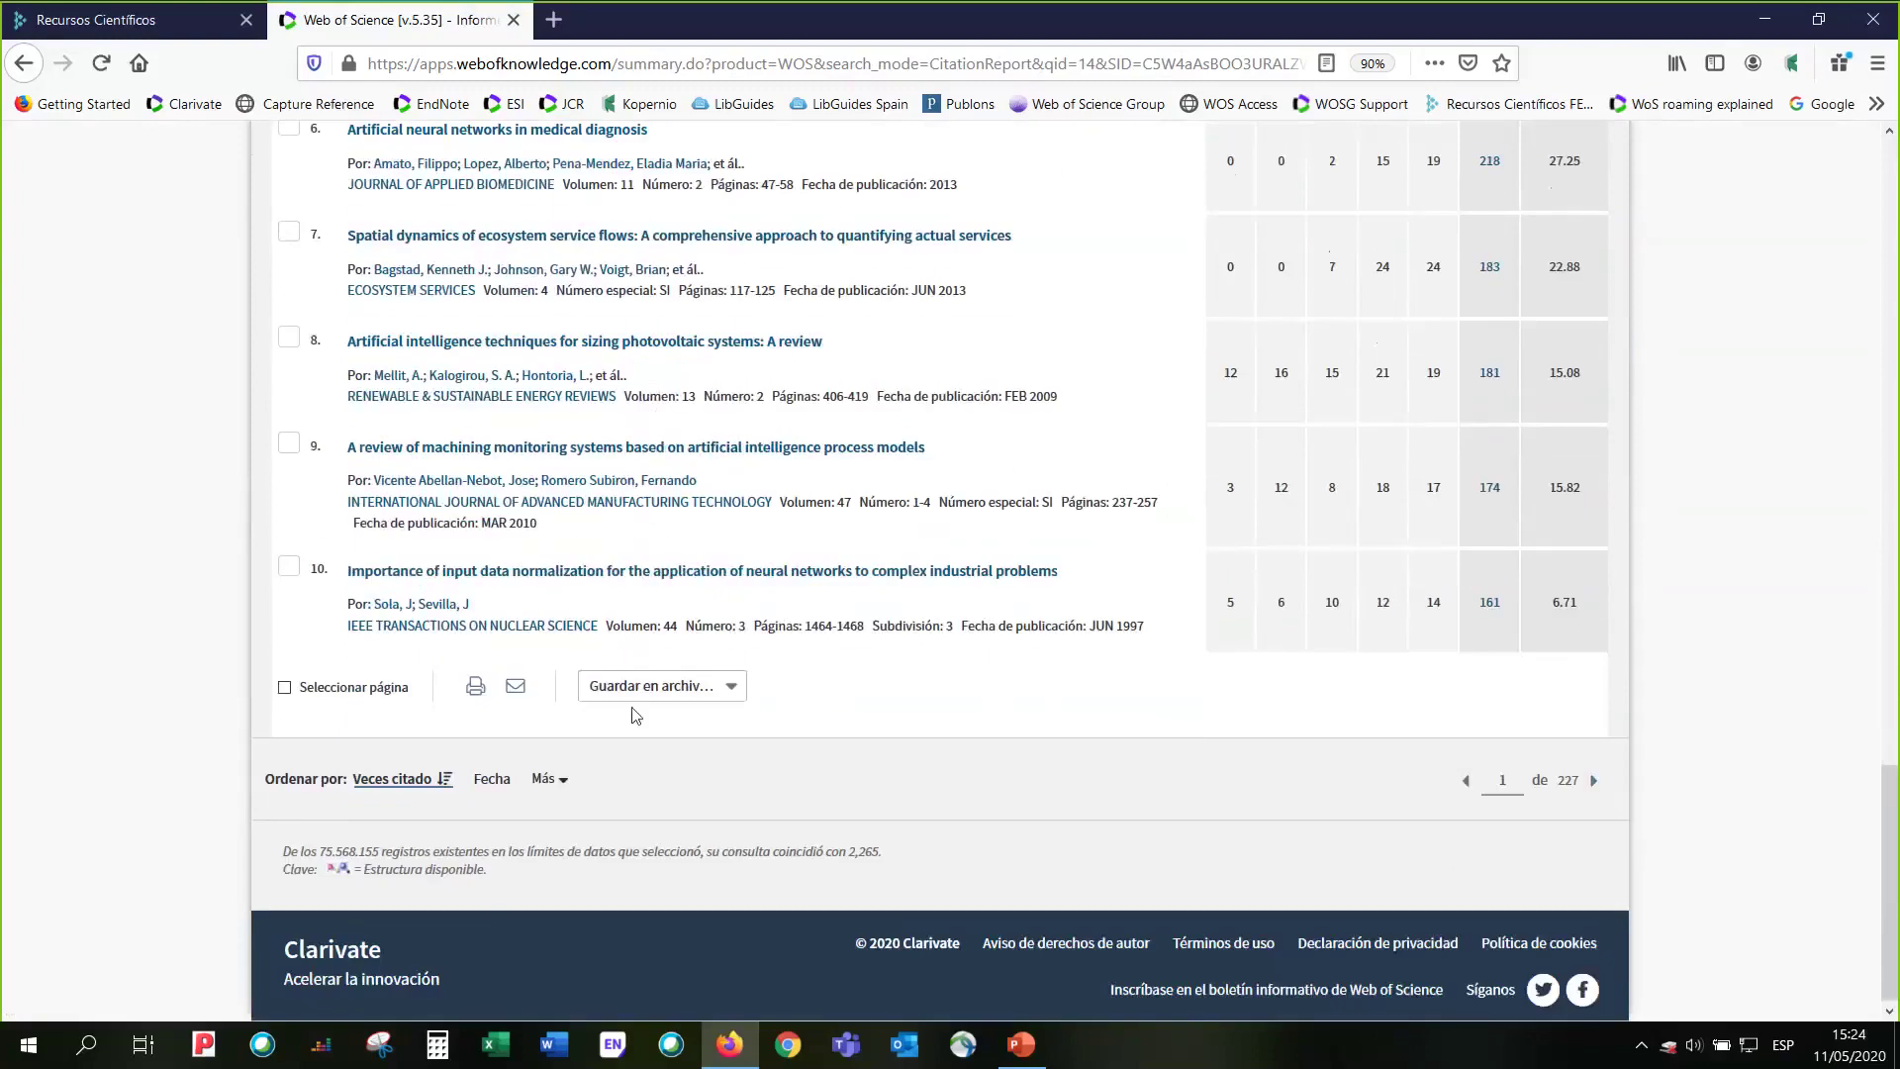
pyautogui.click(732, 691)
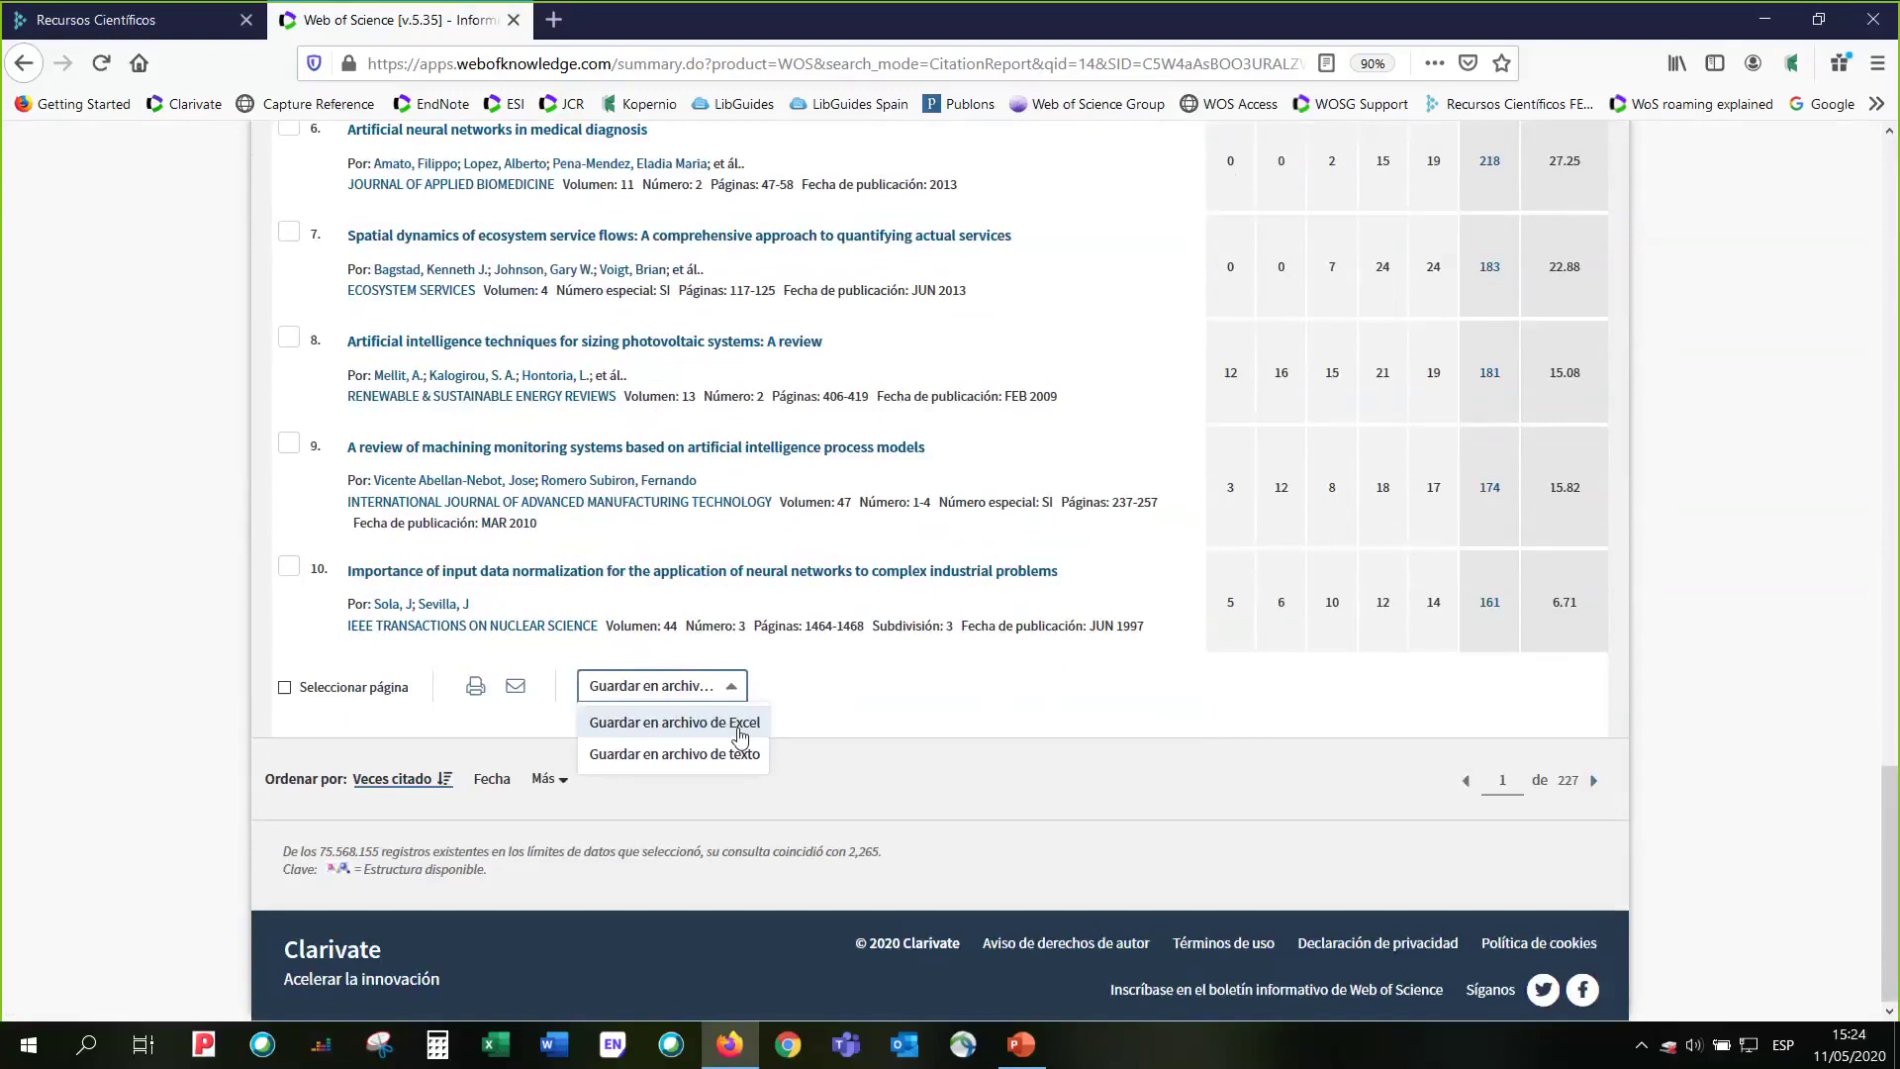
pyautogui.click(875, 708)
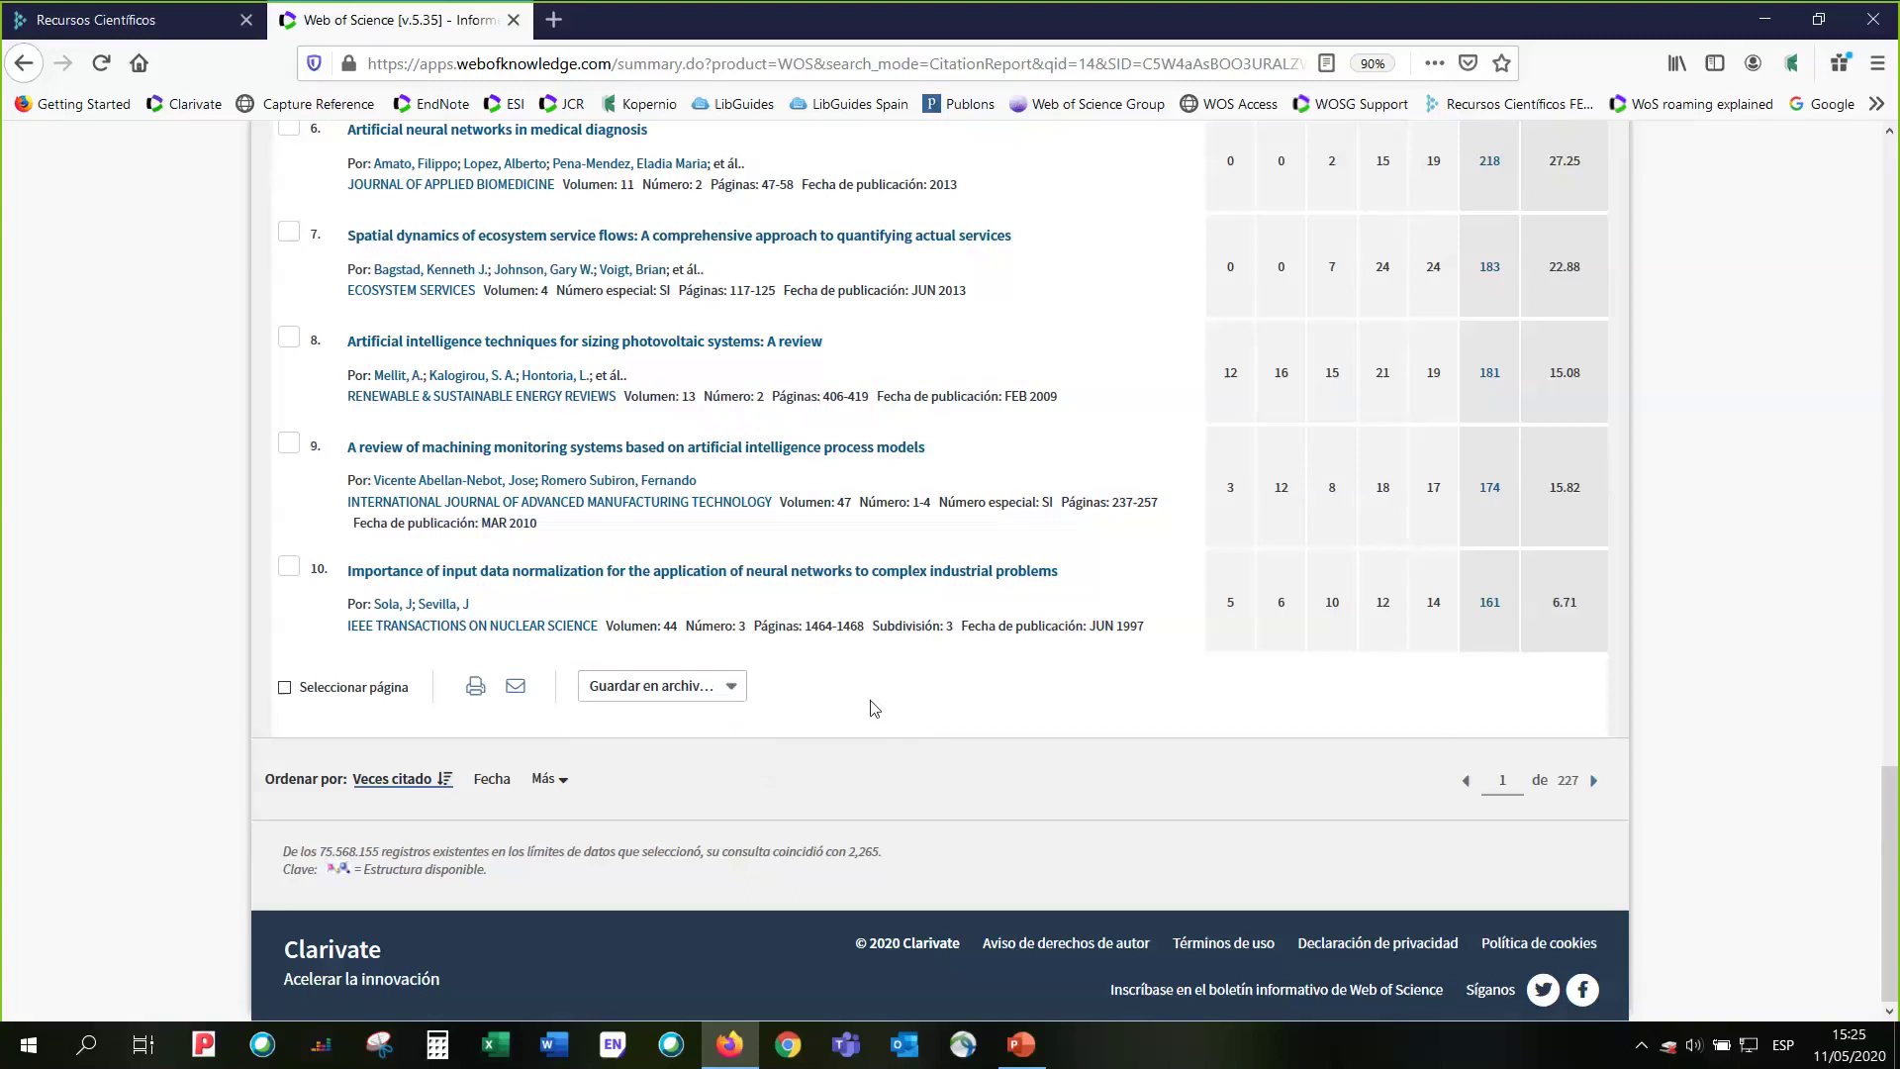
# - Open the analysis of the citing articles without self-citations from the citation report's summary
pyautogui.scroll(1, 1668, 777)
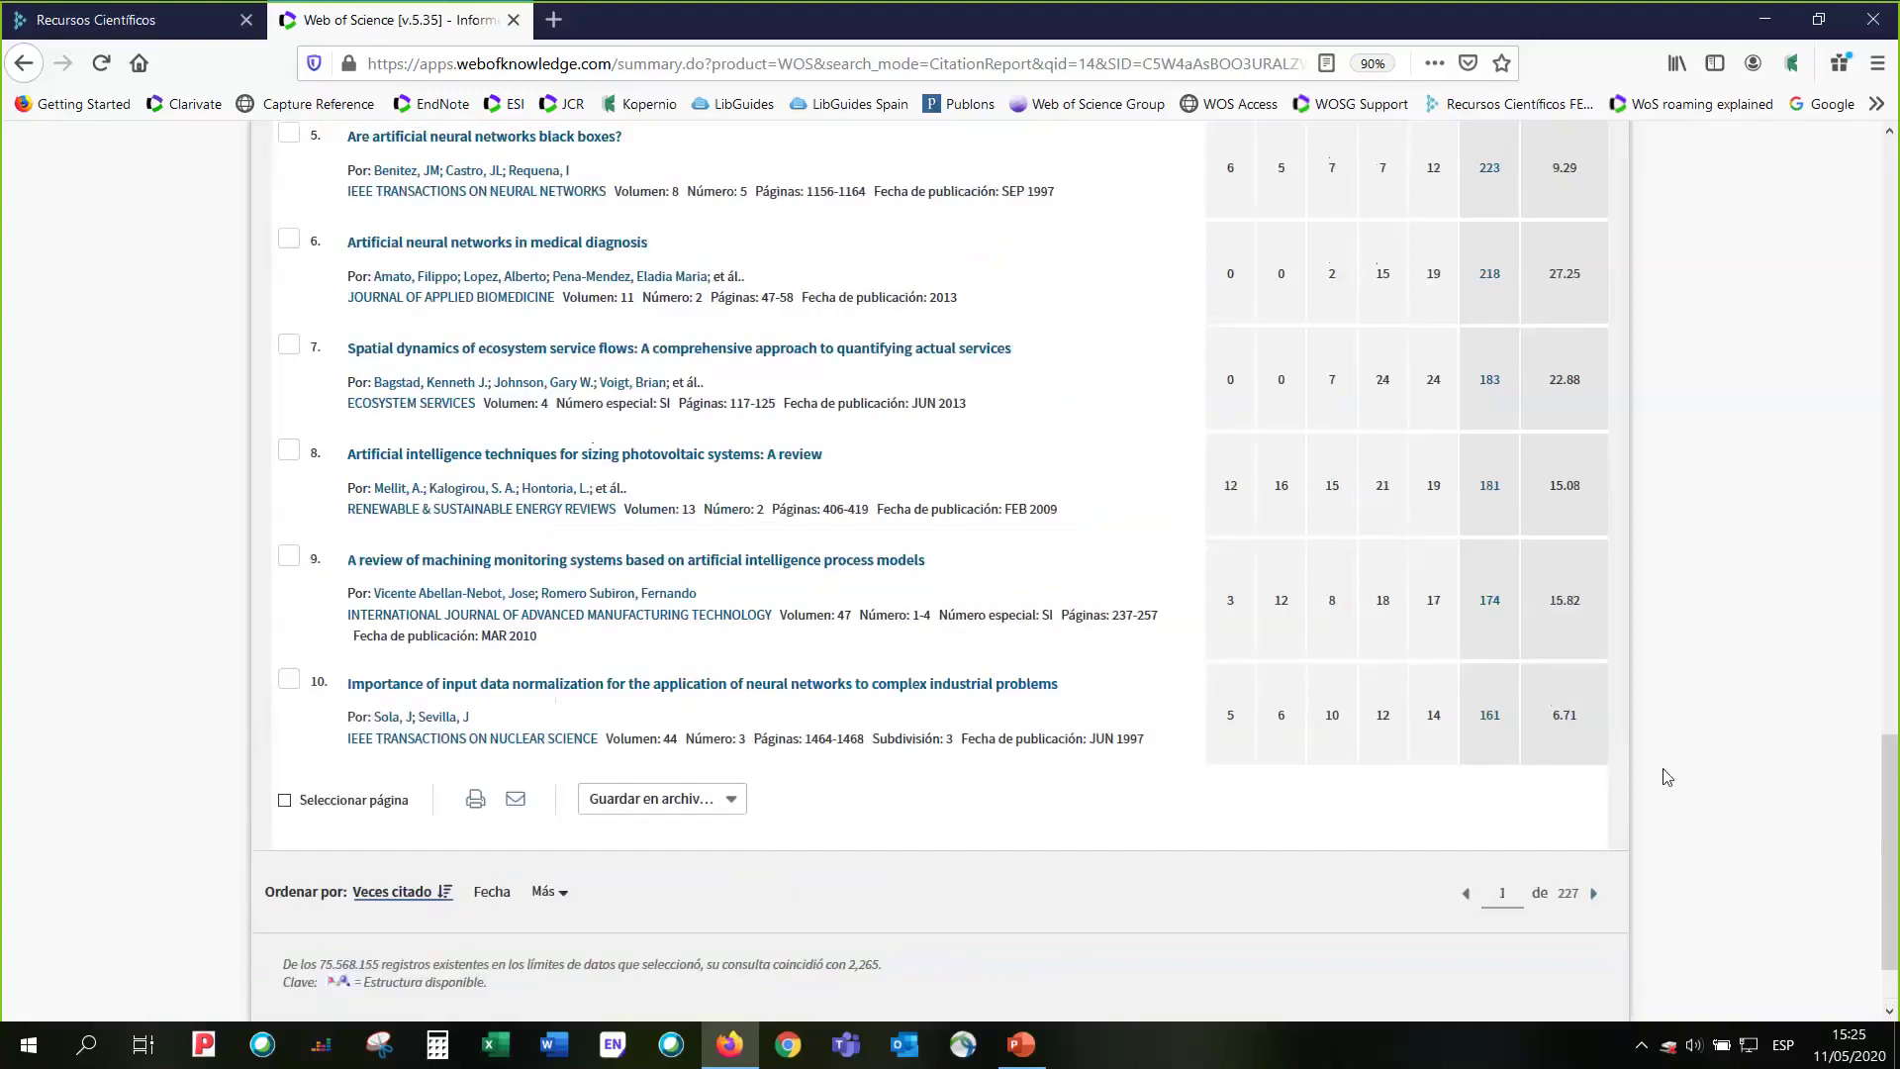
pyautogui.scroll(8, 1668, 777)
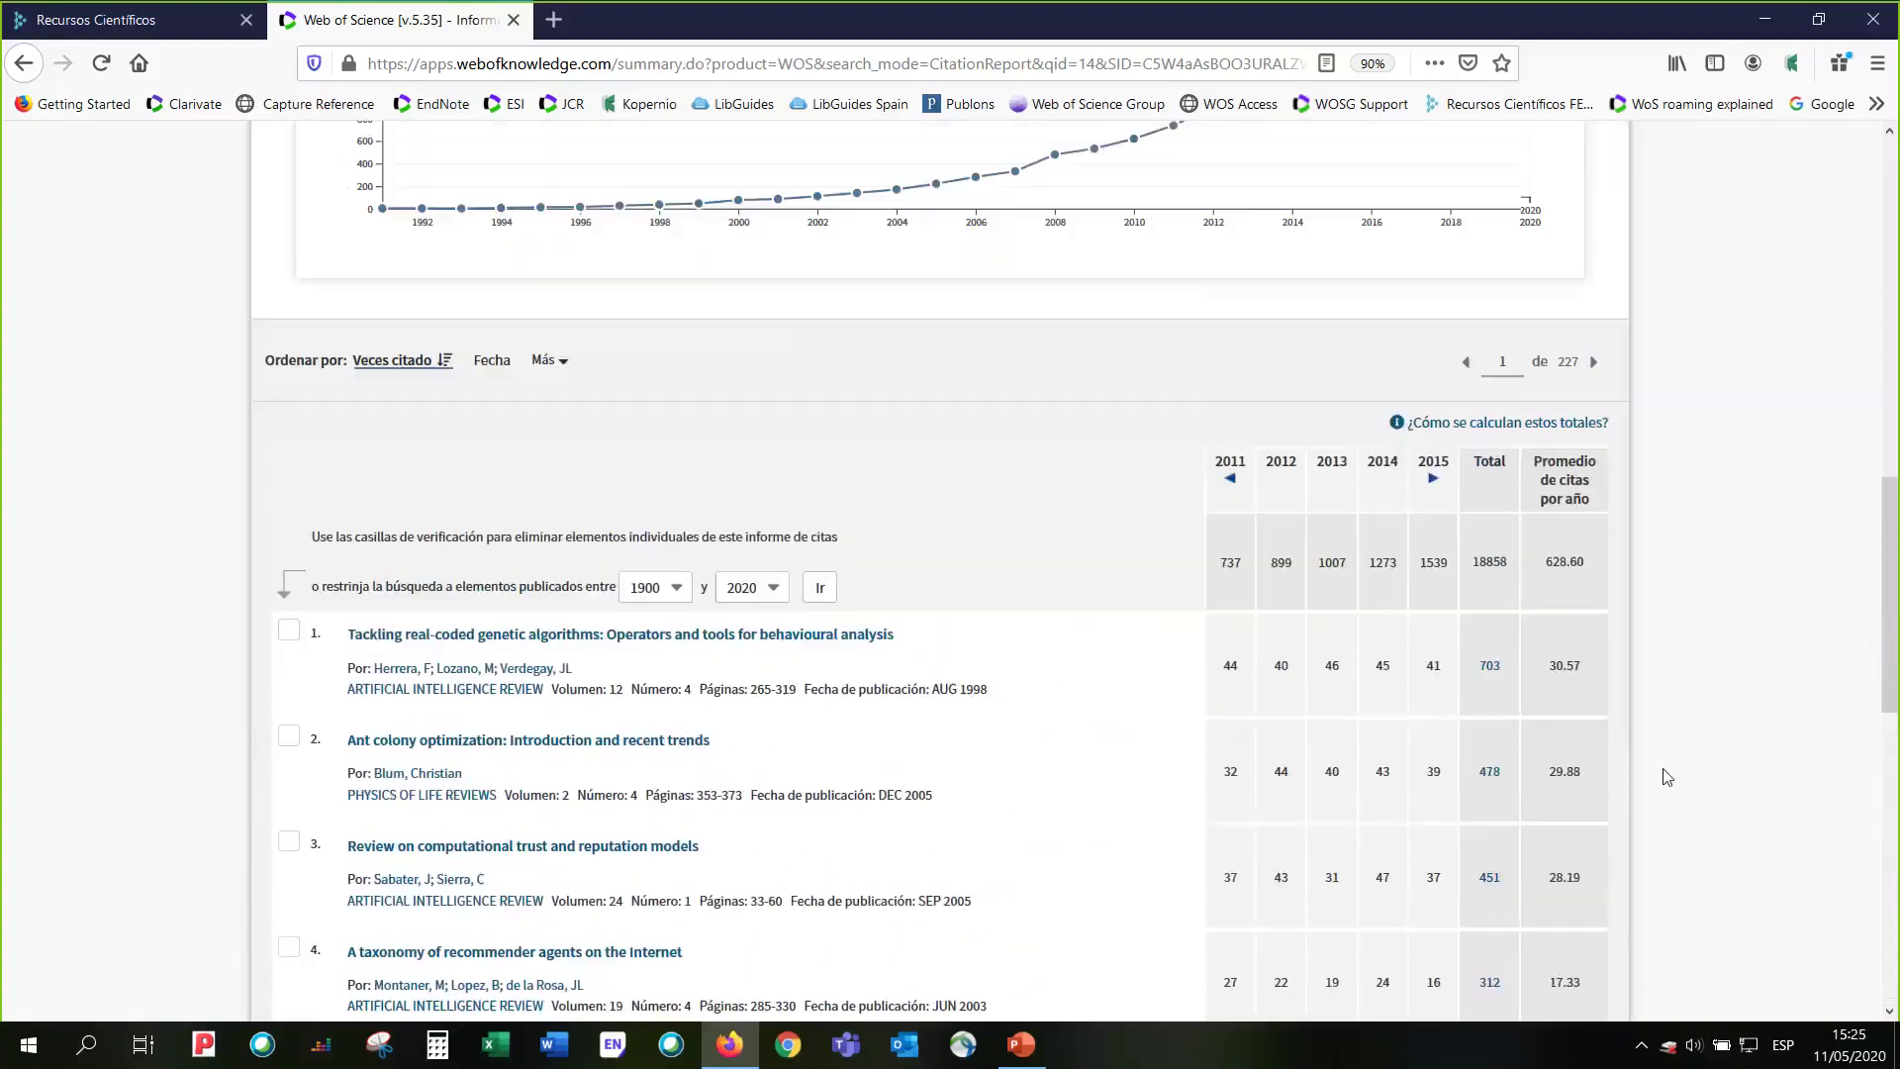
pyautogui.scroll(3, 1667, 777)
pyautogui.scroll(5, 1667, 777)
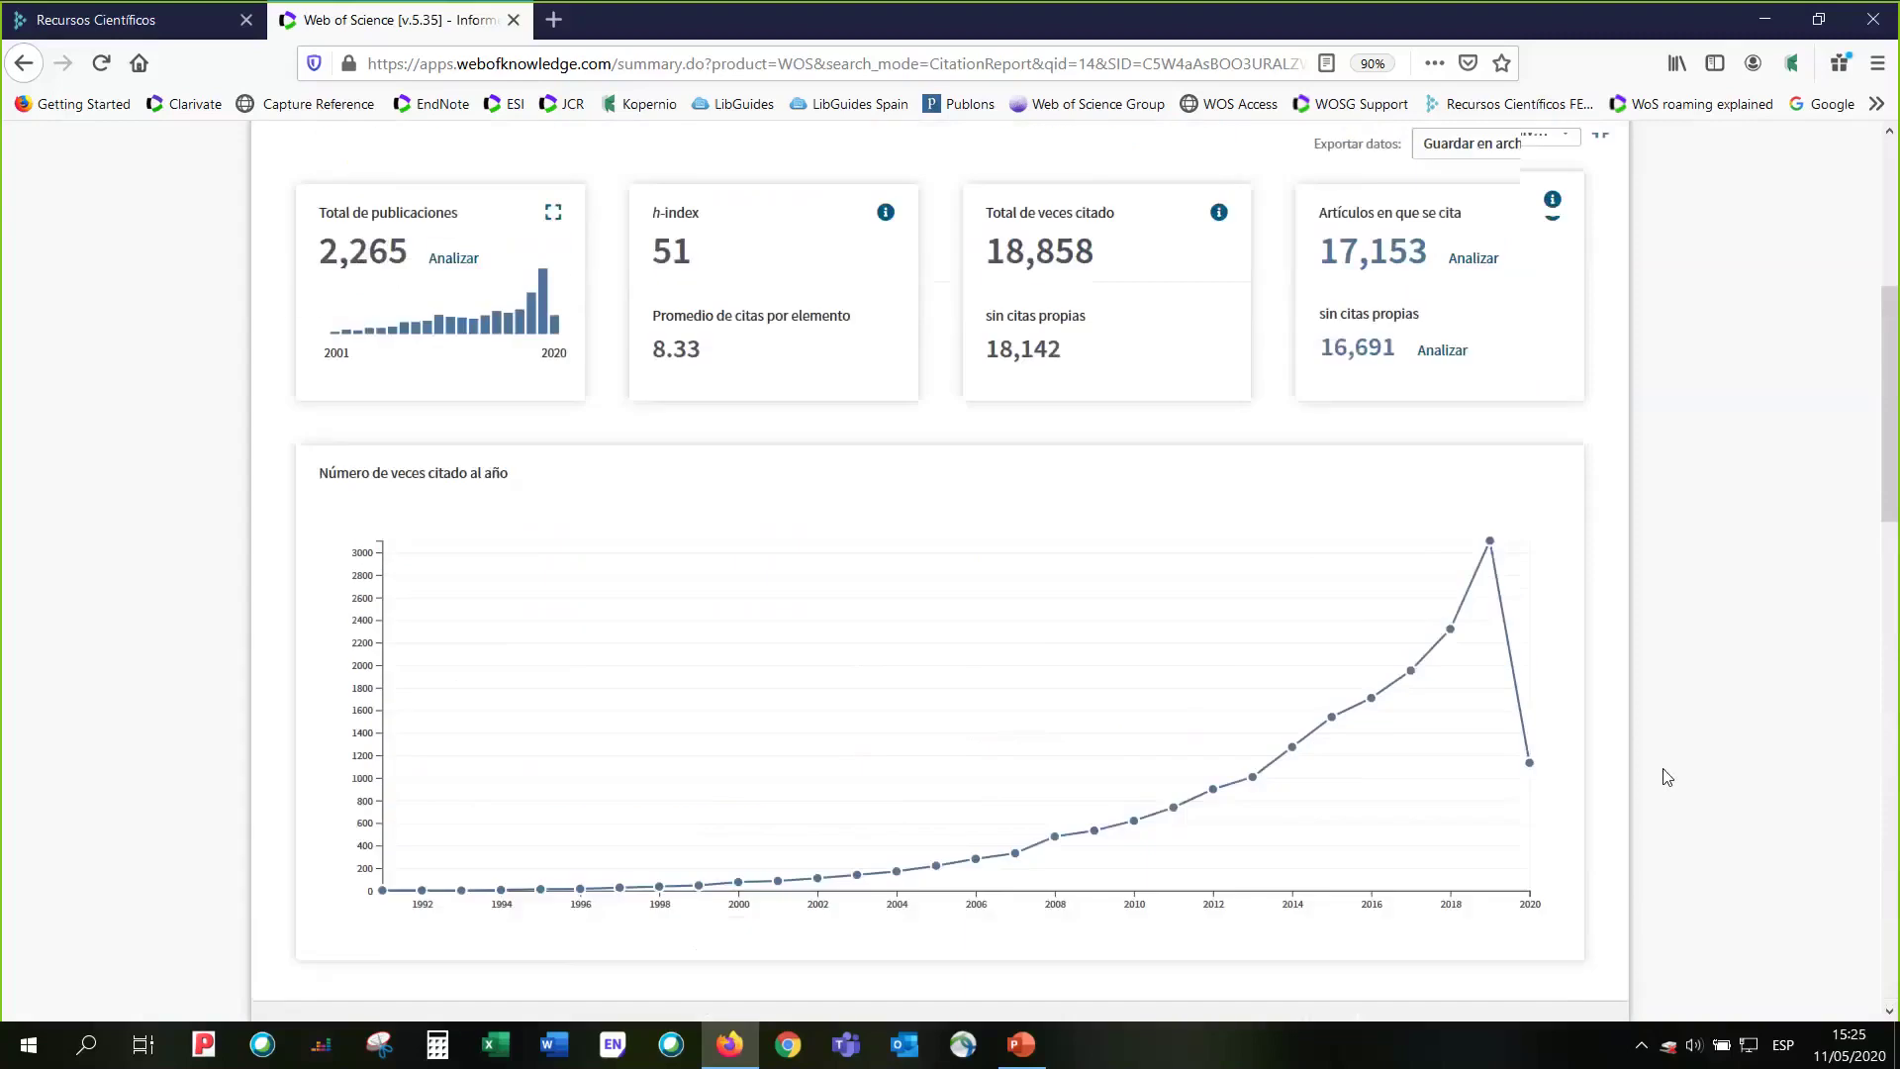
pyautogui.scroll(1, 1667, 777)
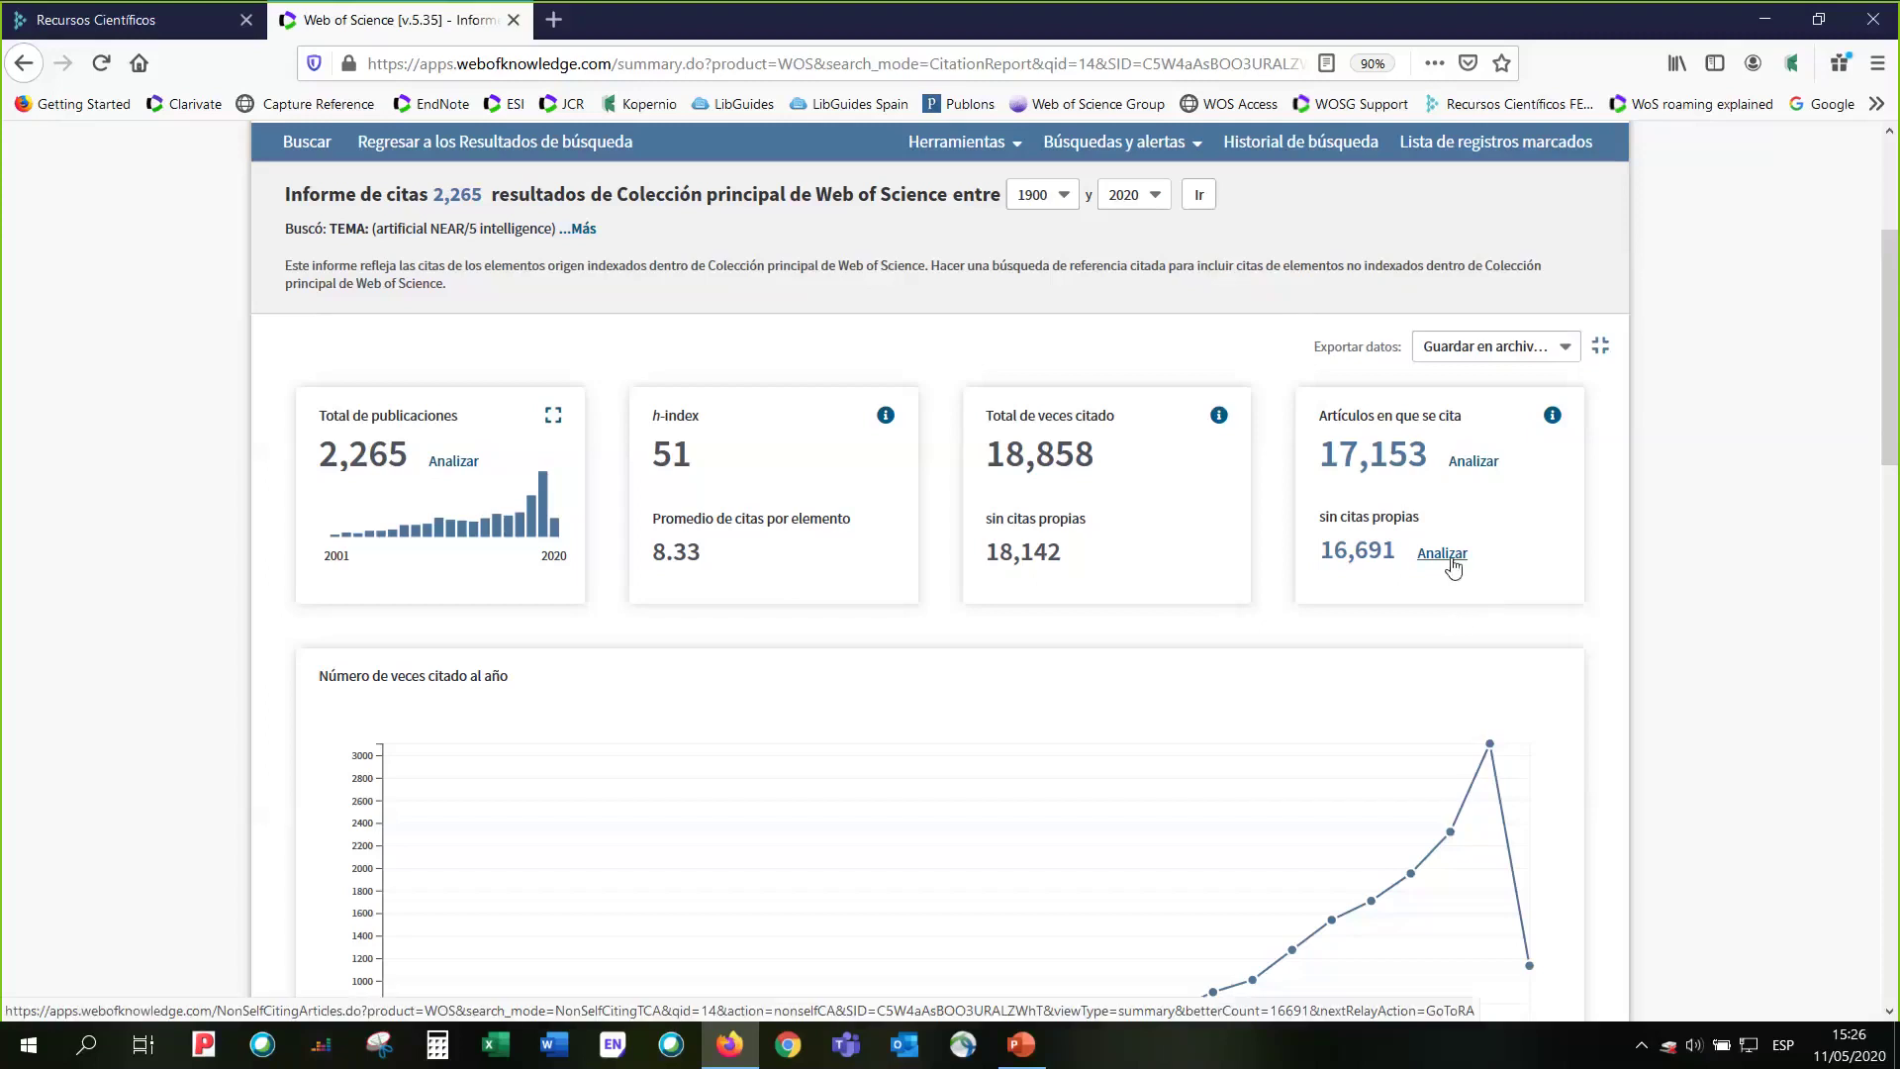
pyautogui.click(1452, 565)
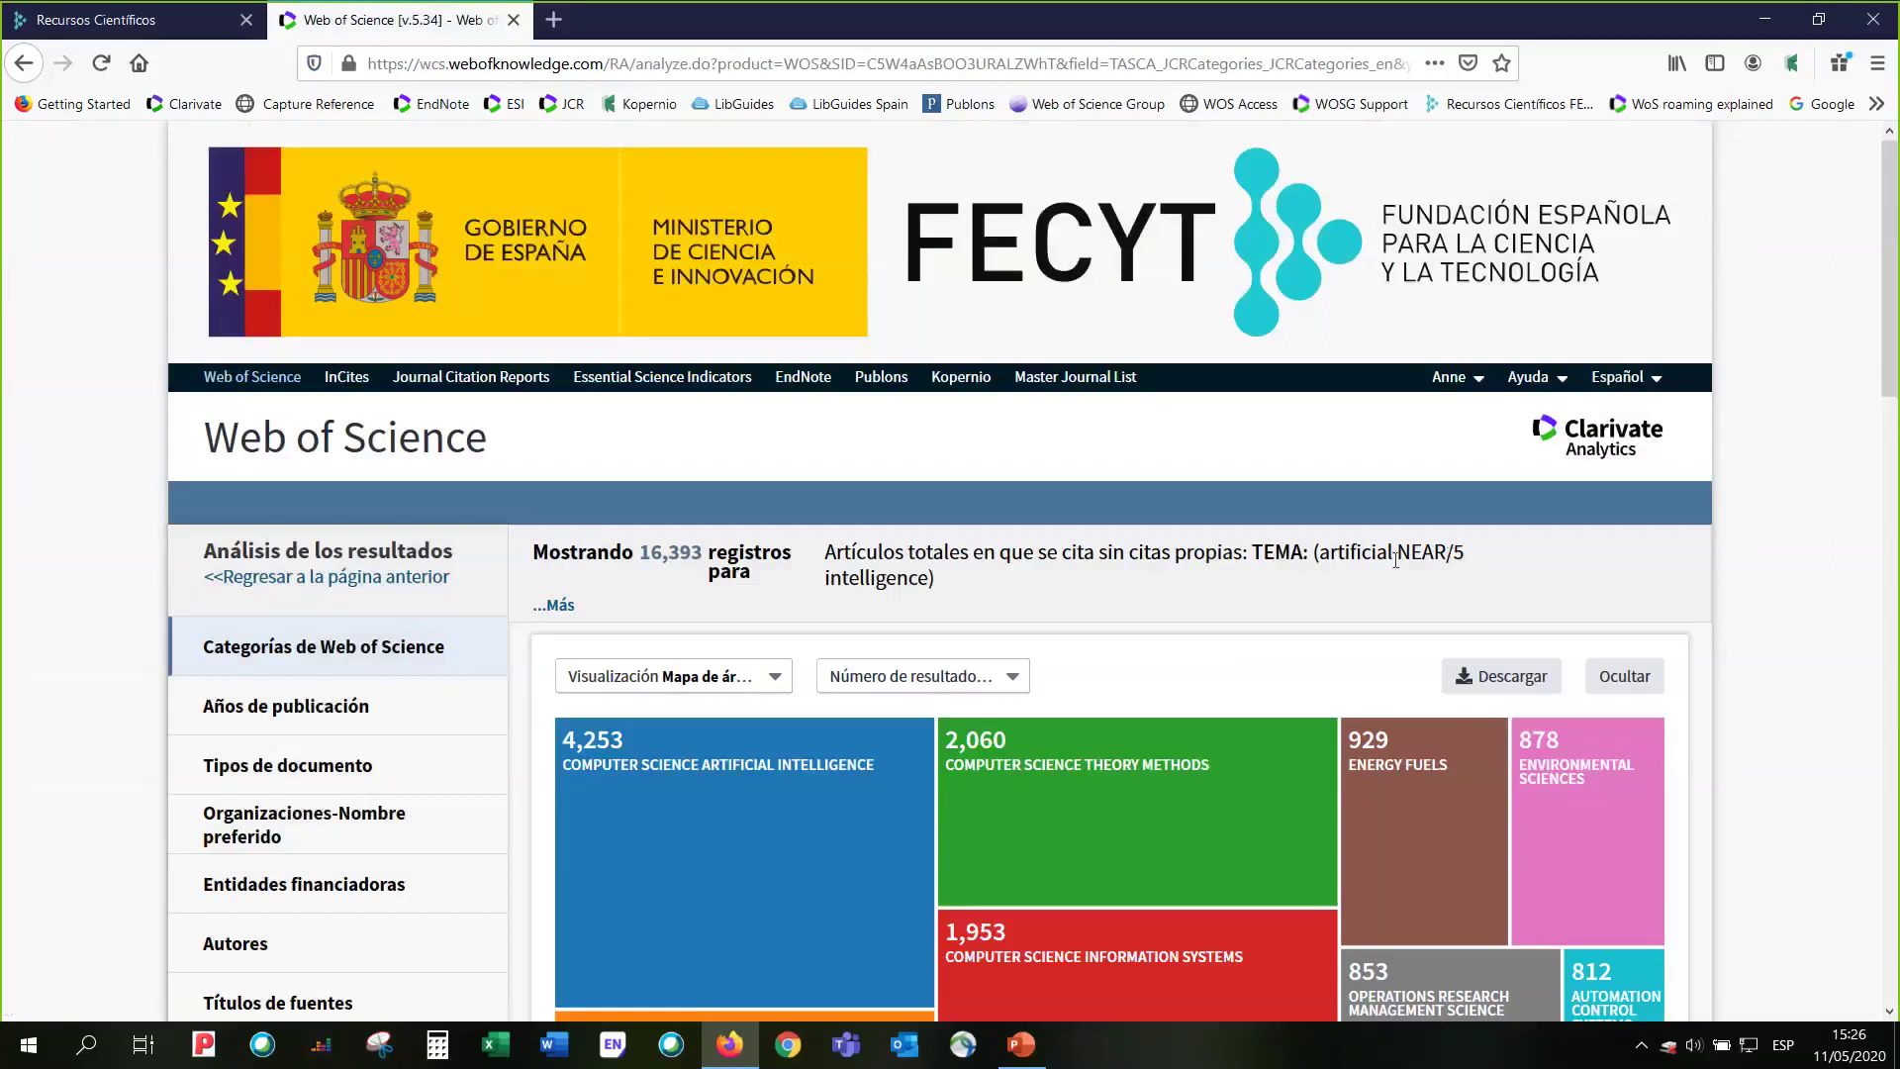
# - Break down the citing articles by Organizaciones-Nombre preferido and show 25 results in the tree map
pyautogui.scroll(-3, 1396, 560)
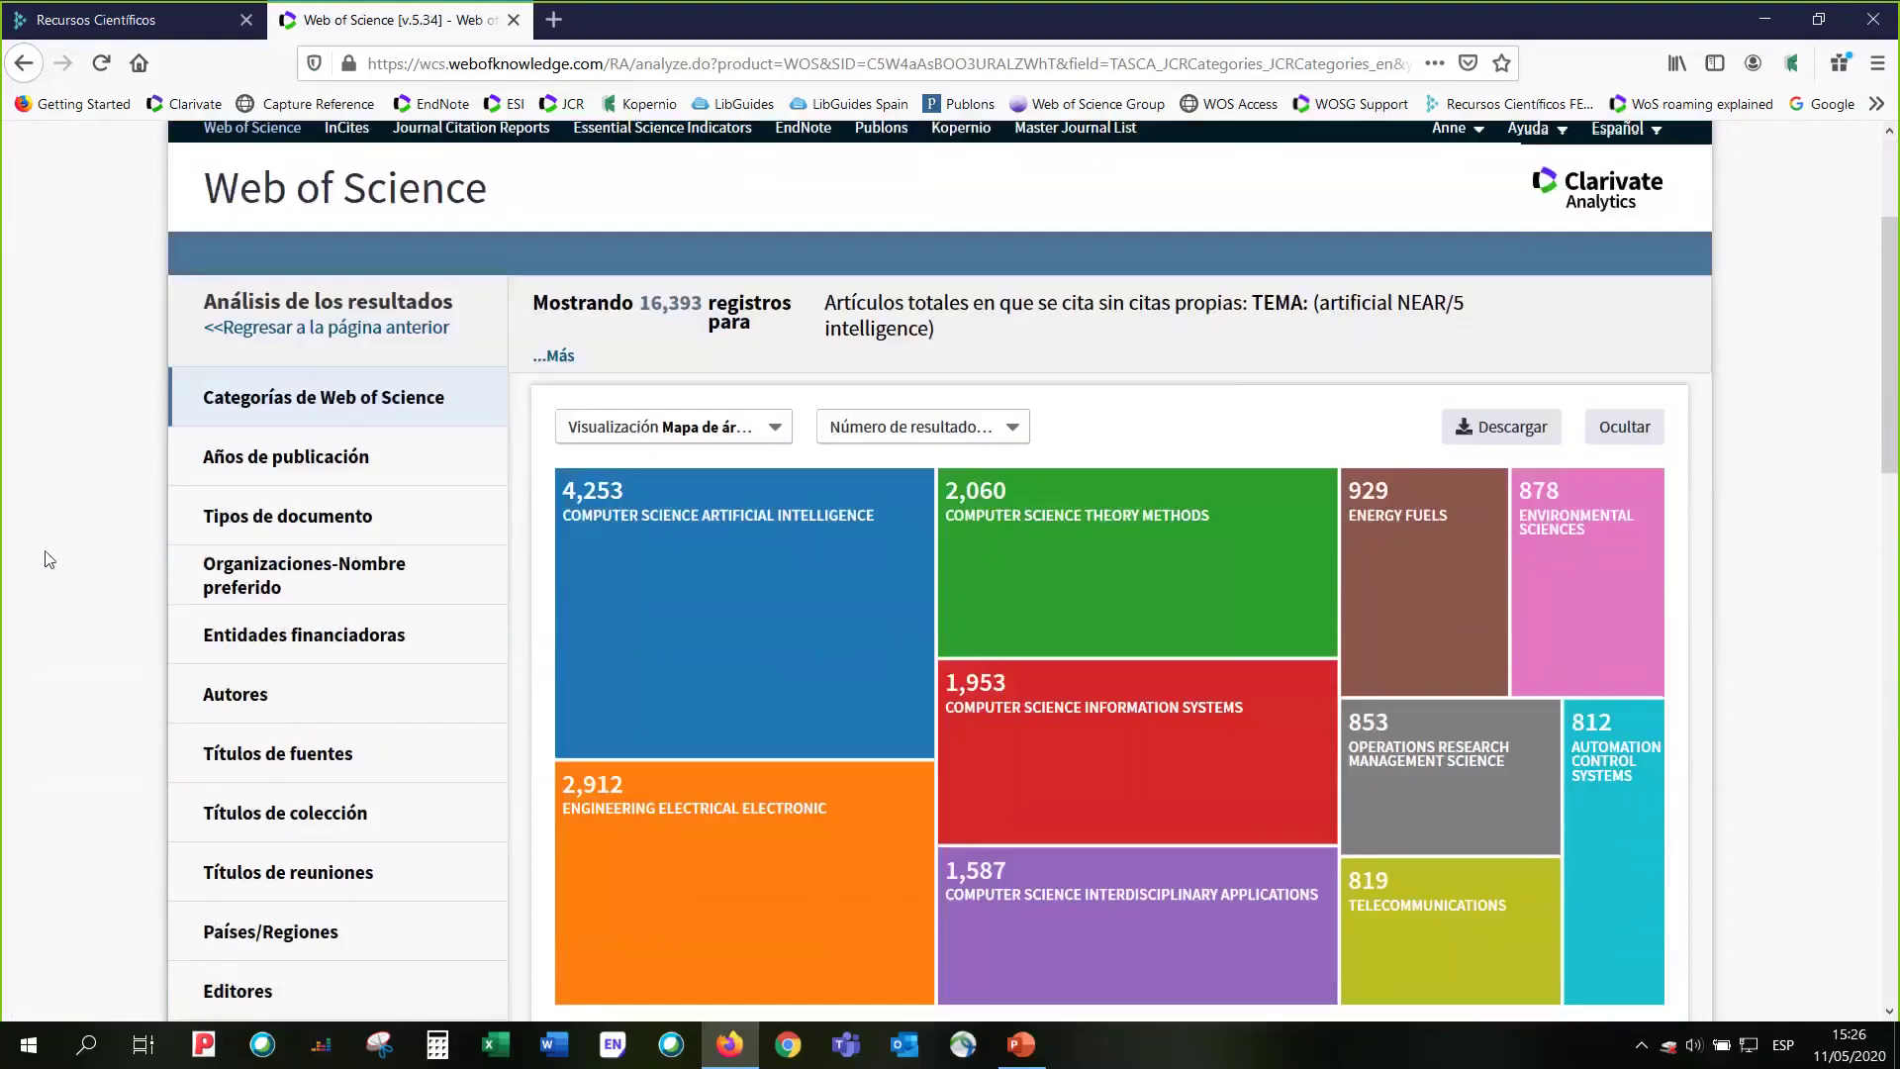
pyautogui.scroll(-2, 45, 562)
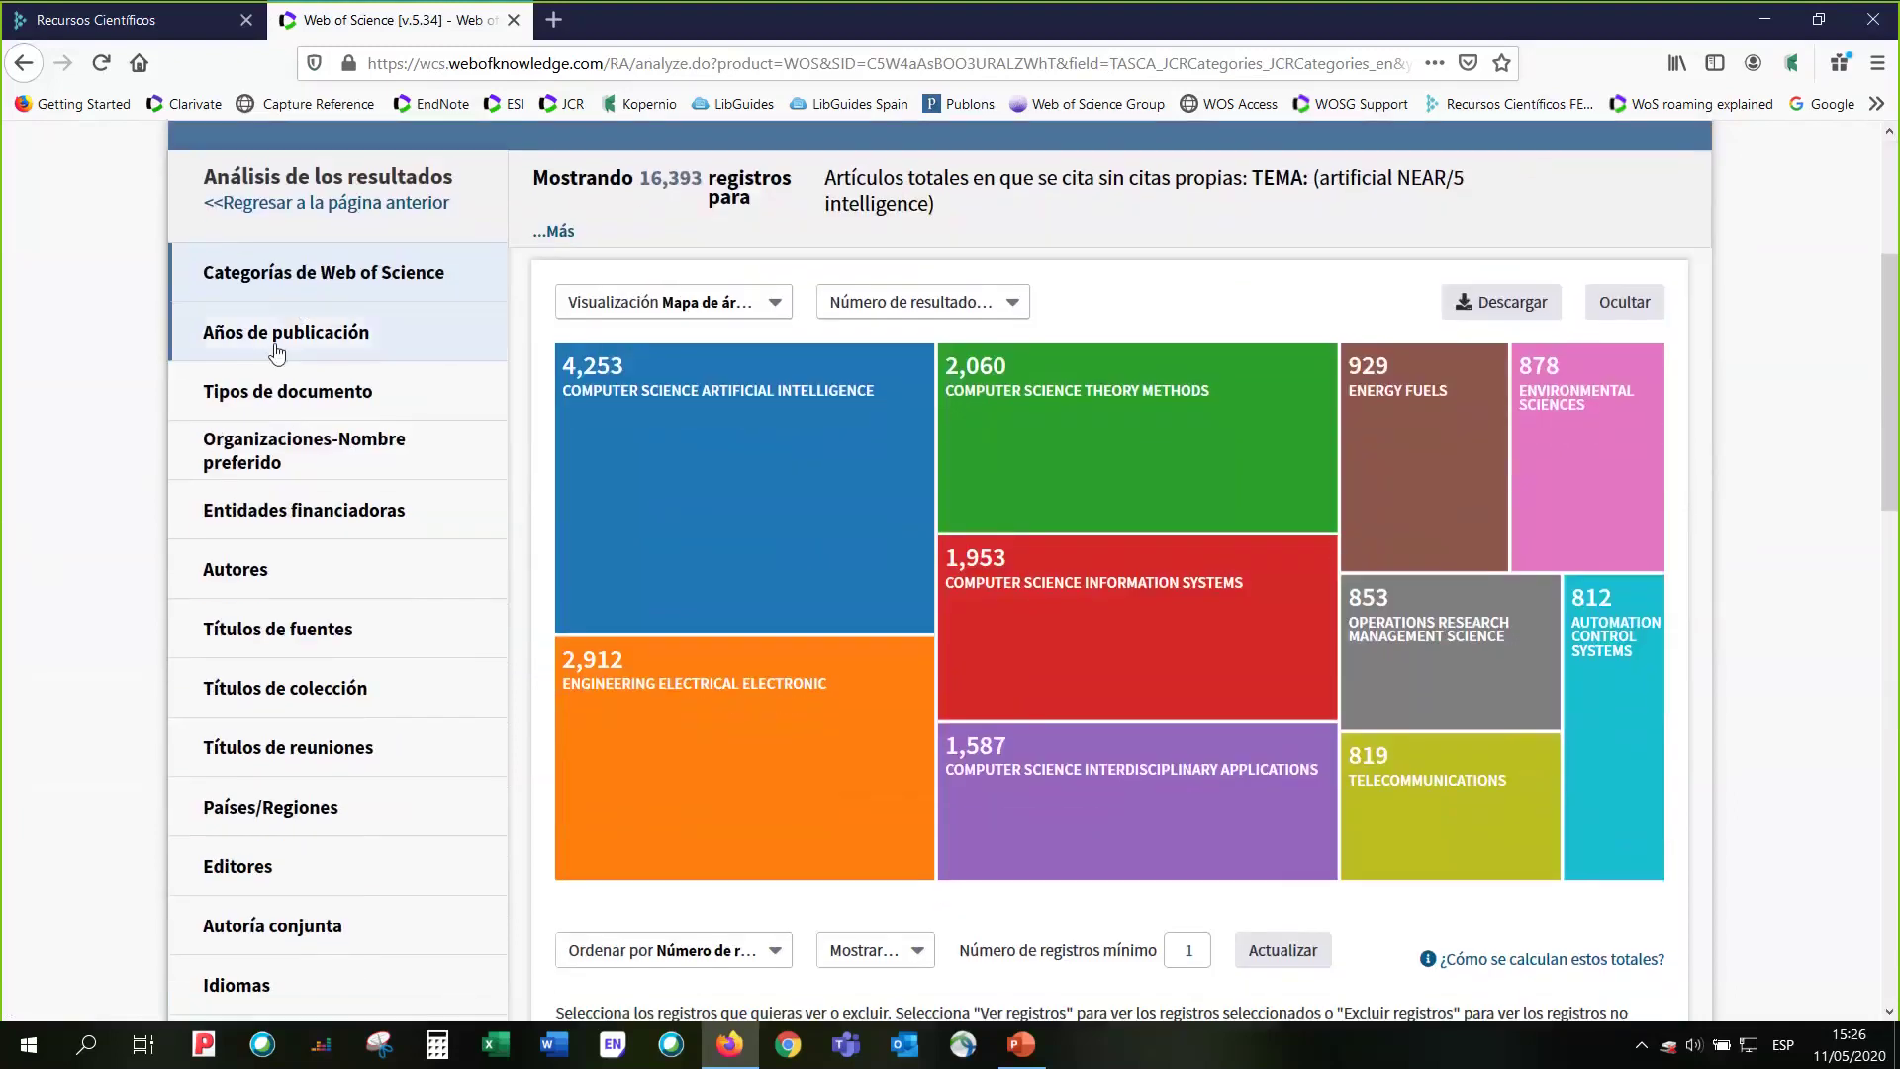
pyautogui.click(259, 457)
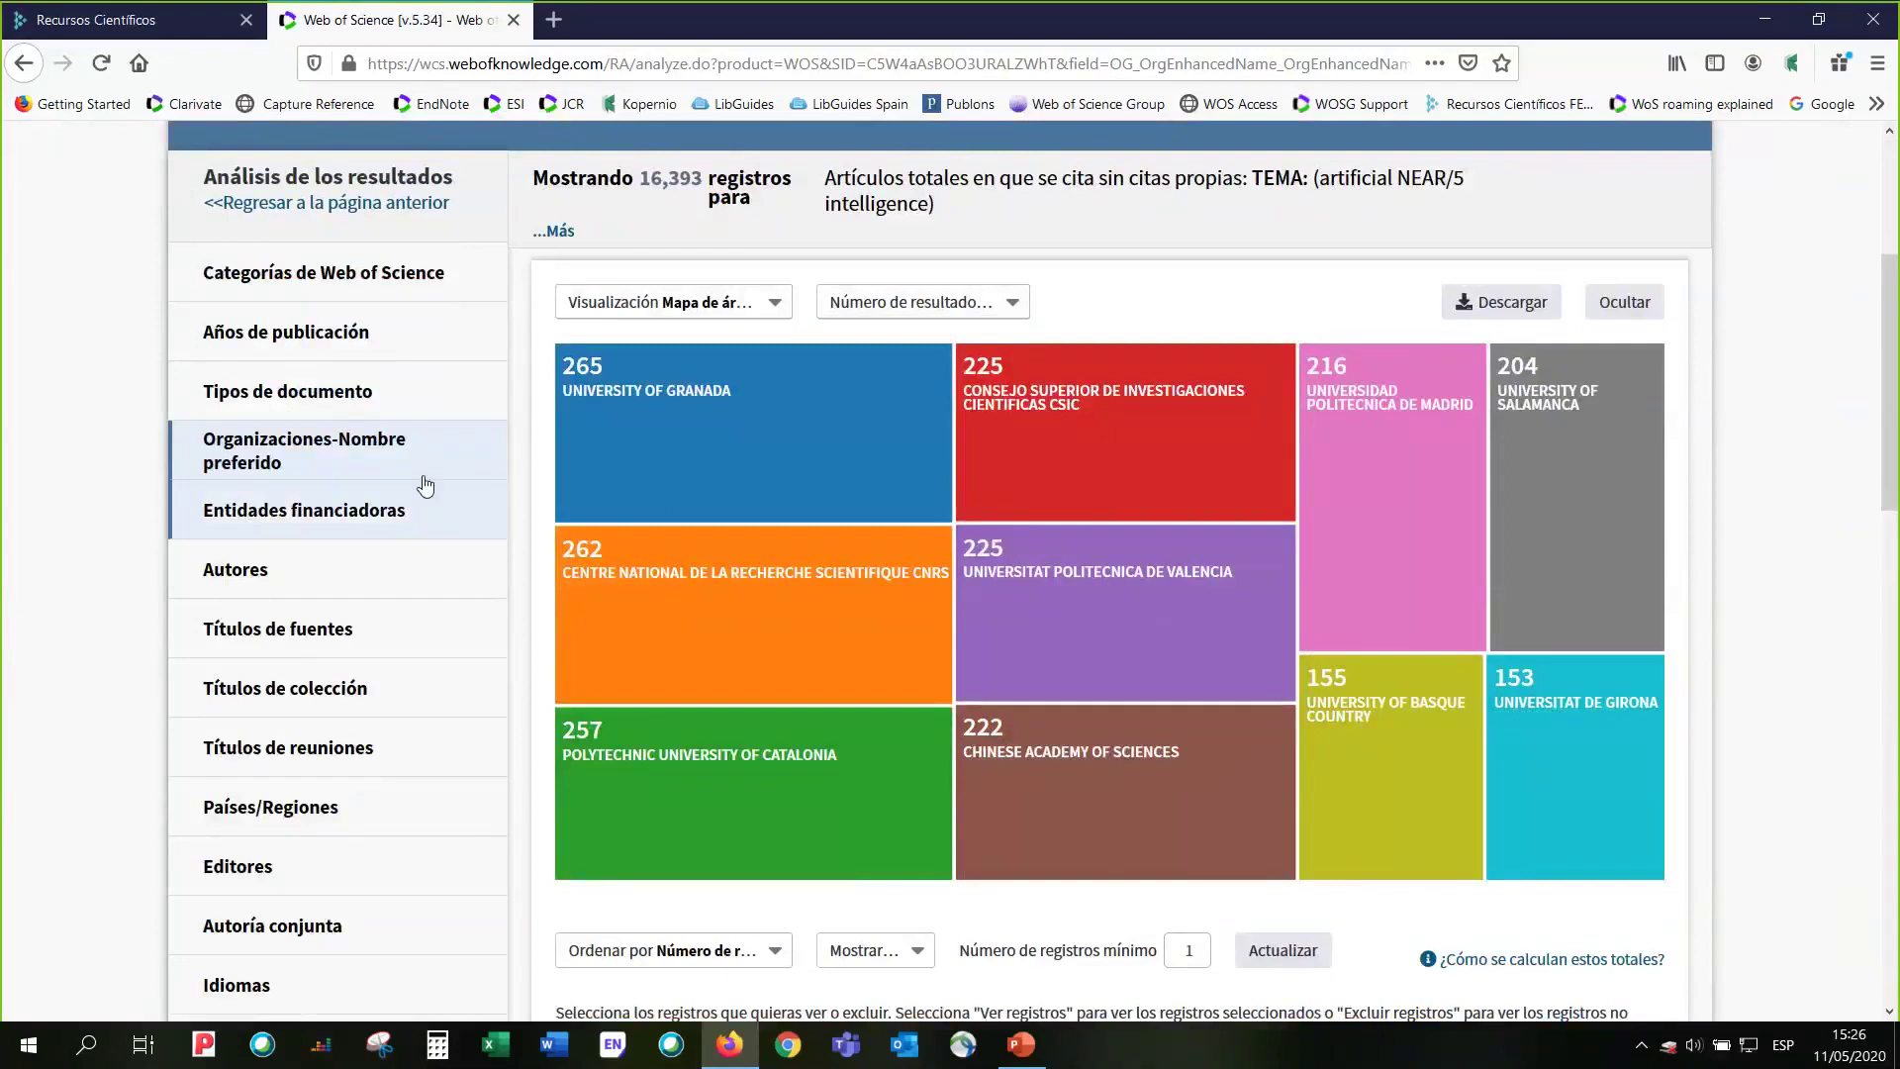
pyautogui.click(1014, 306)
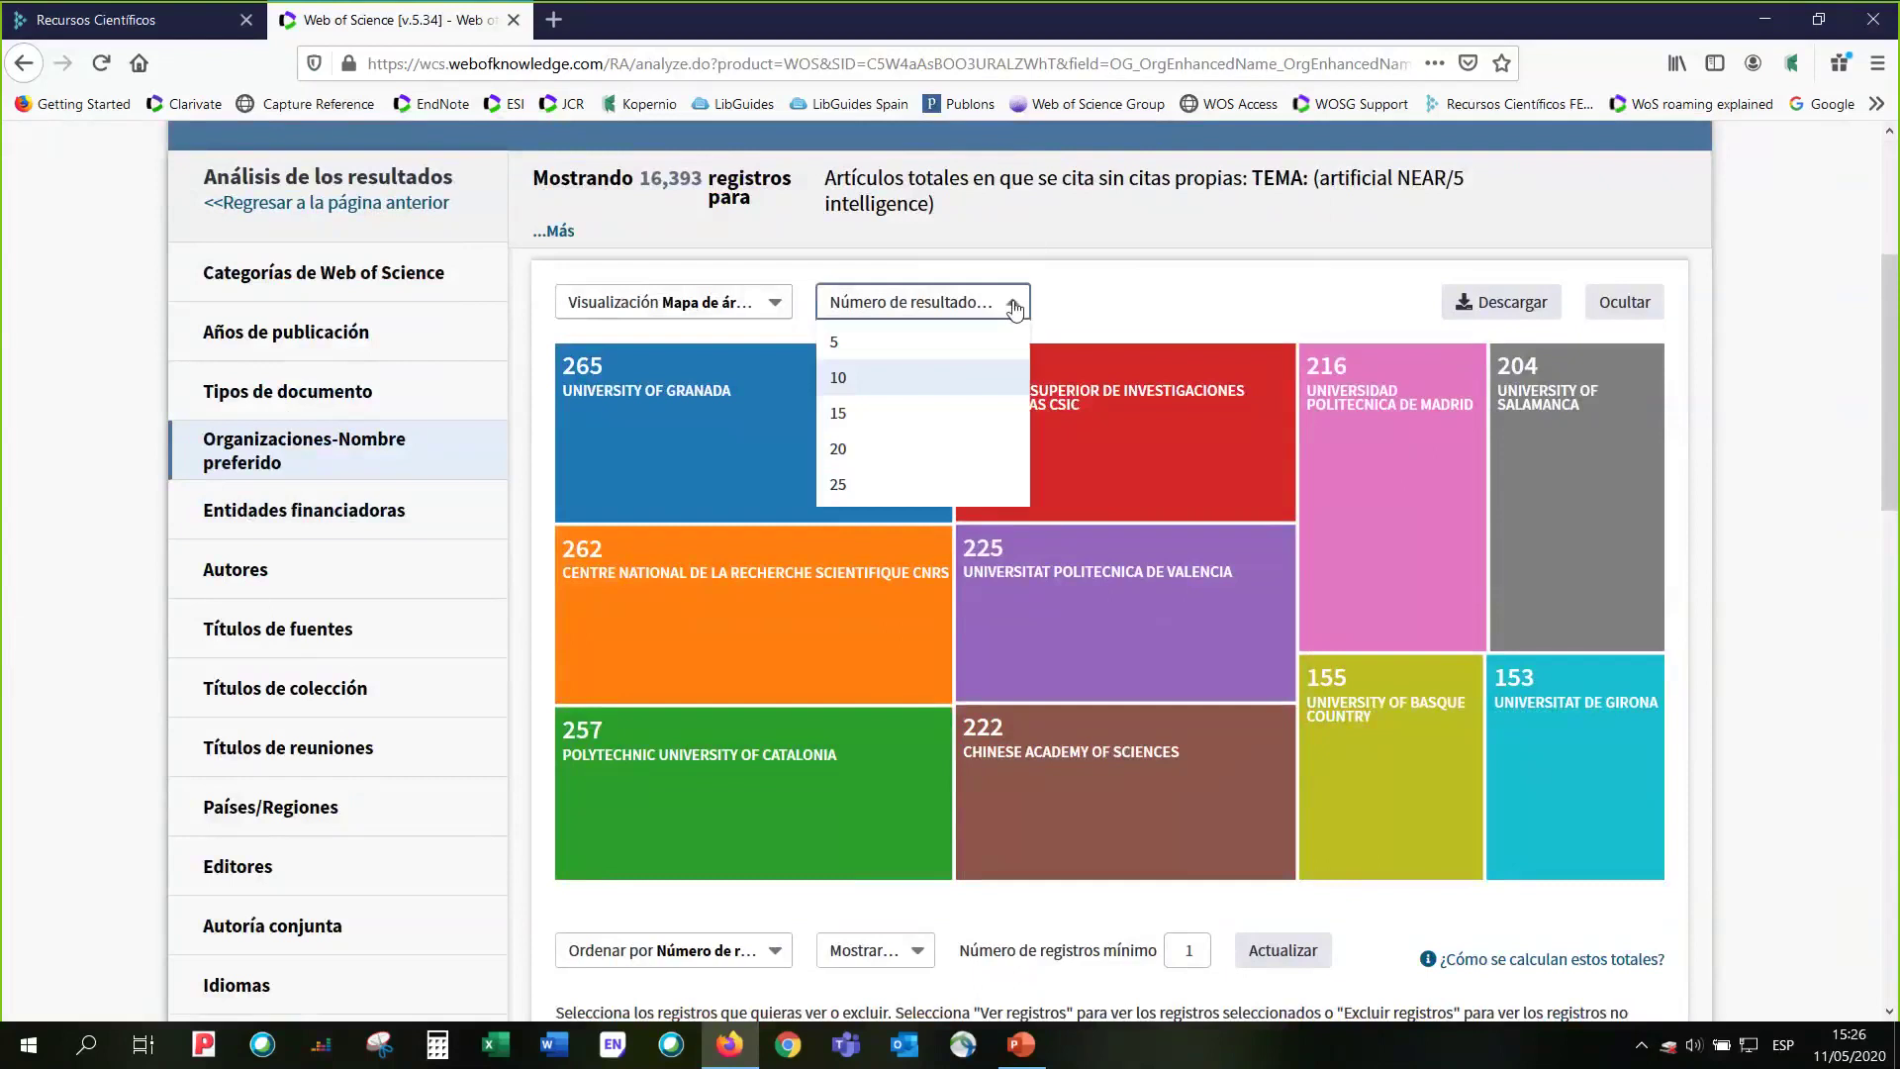
pyautogui.click(965, 495)
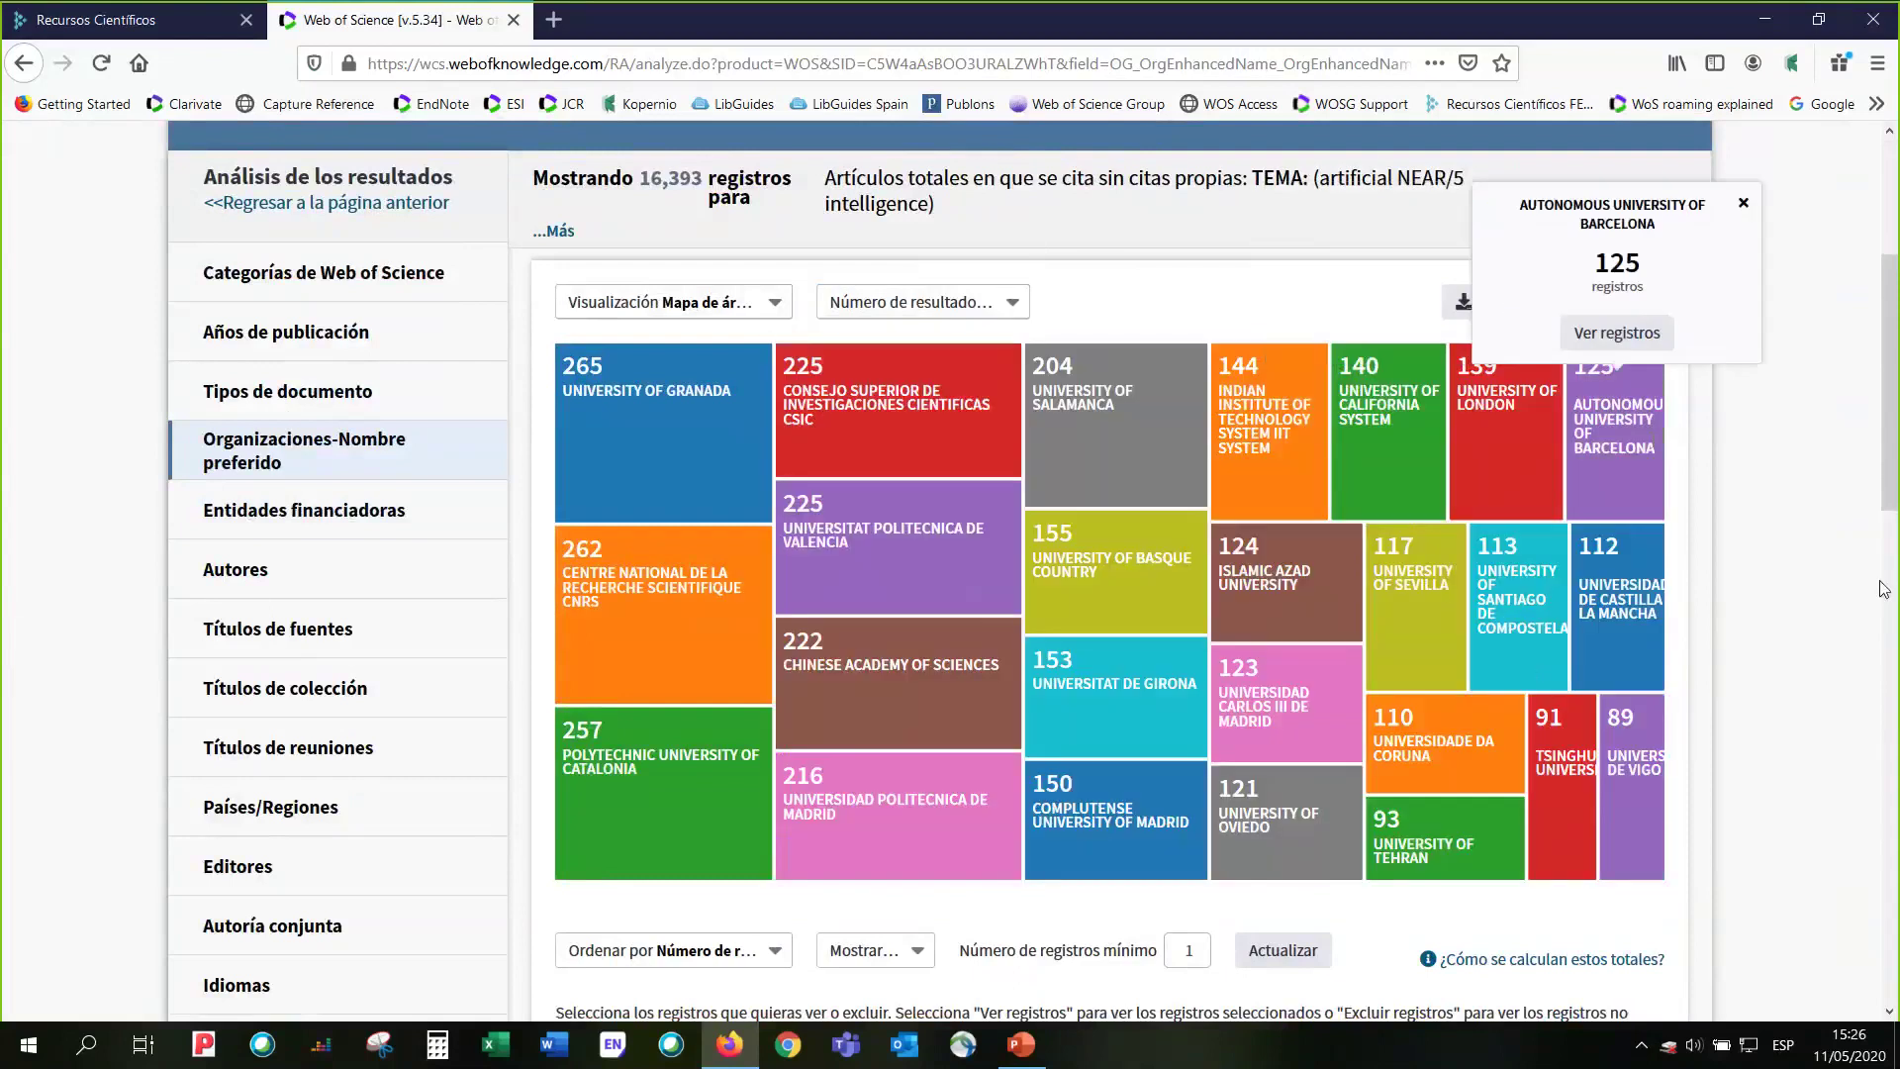
# - Examine individual institutions' record counts in the tree map and the ranked organization table below it
pyautogui.click(650, 645)
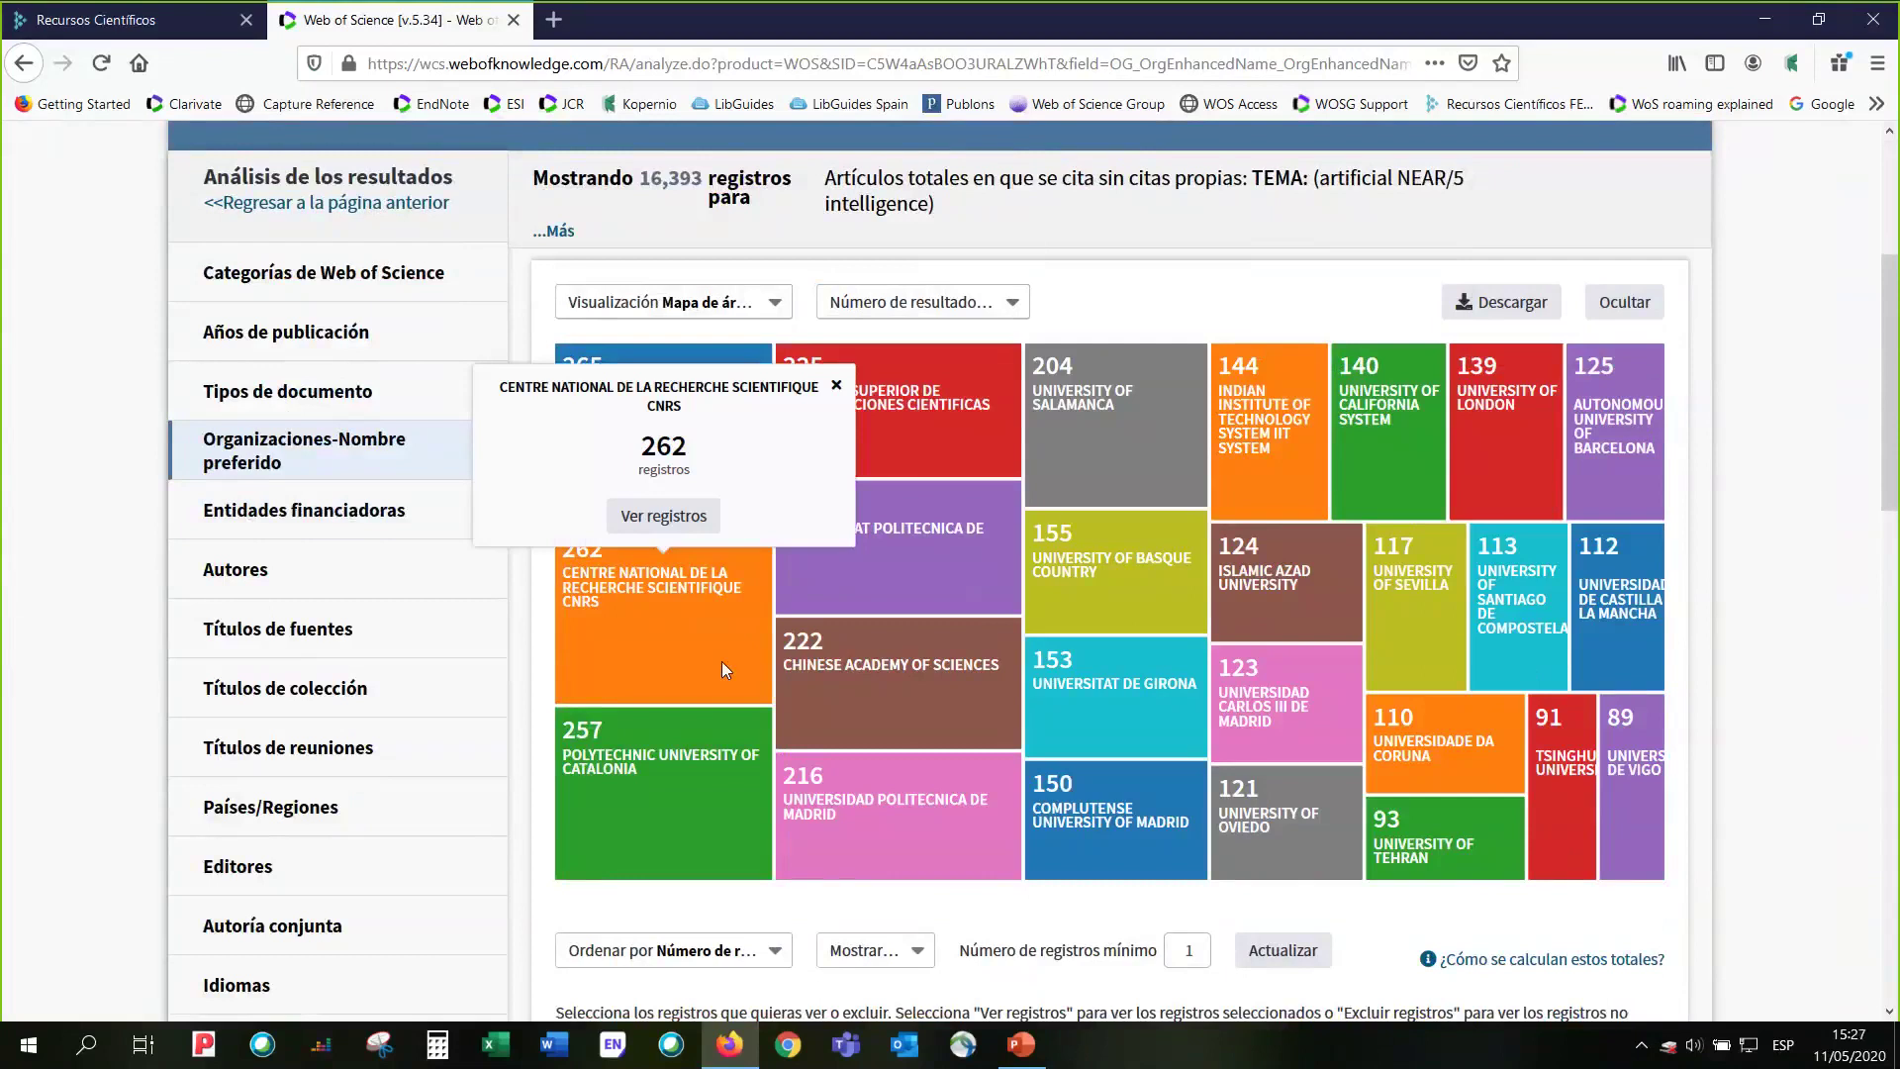
pyautogui.click(835, 713)
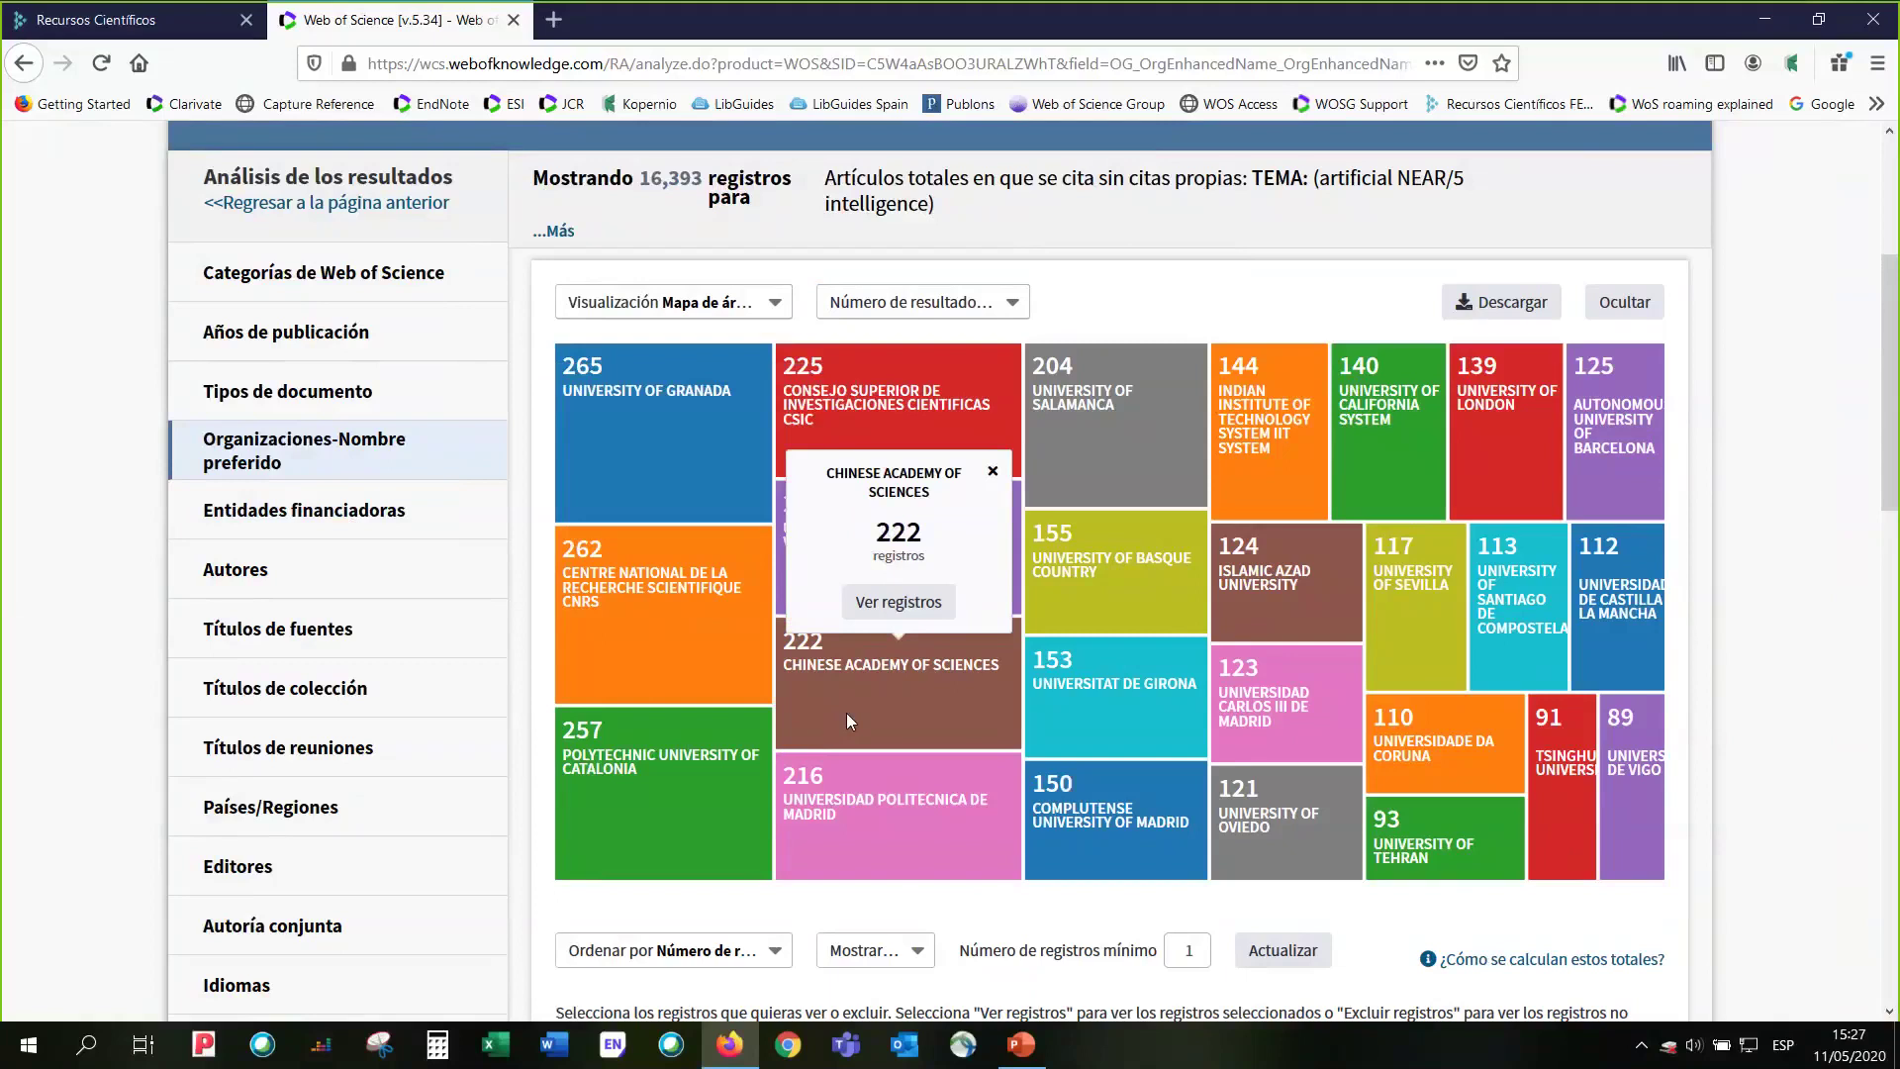
pyautogui.click(1160, 742)
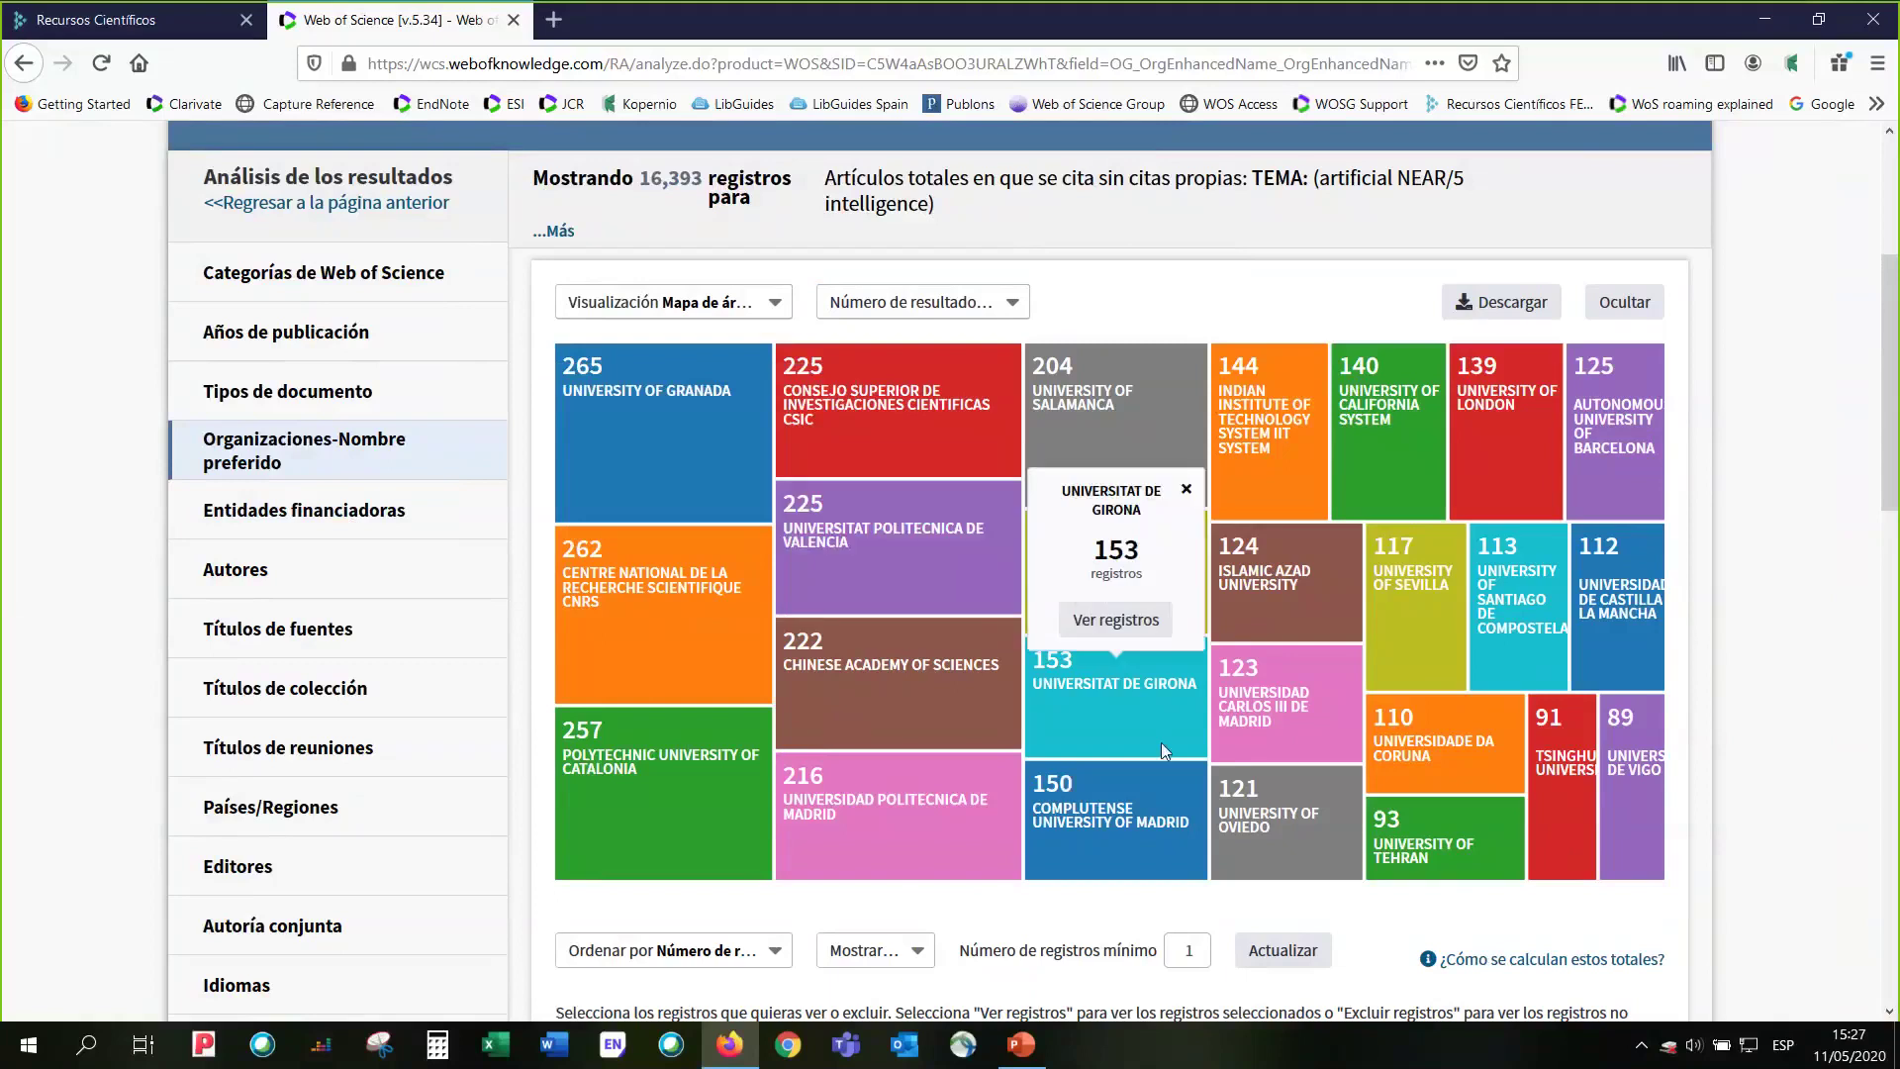
pyautogui.scroll(-3, 1752, 711)
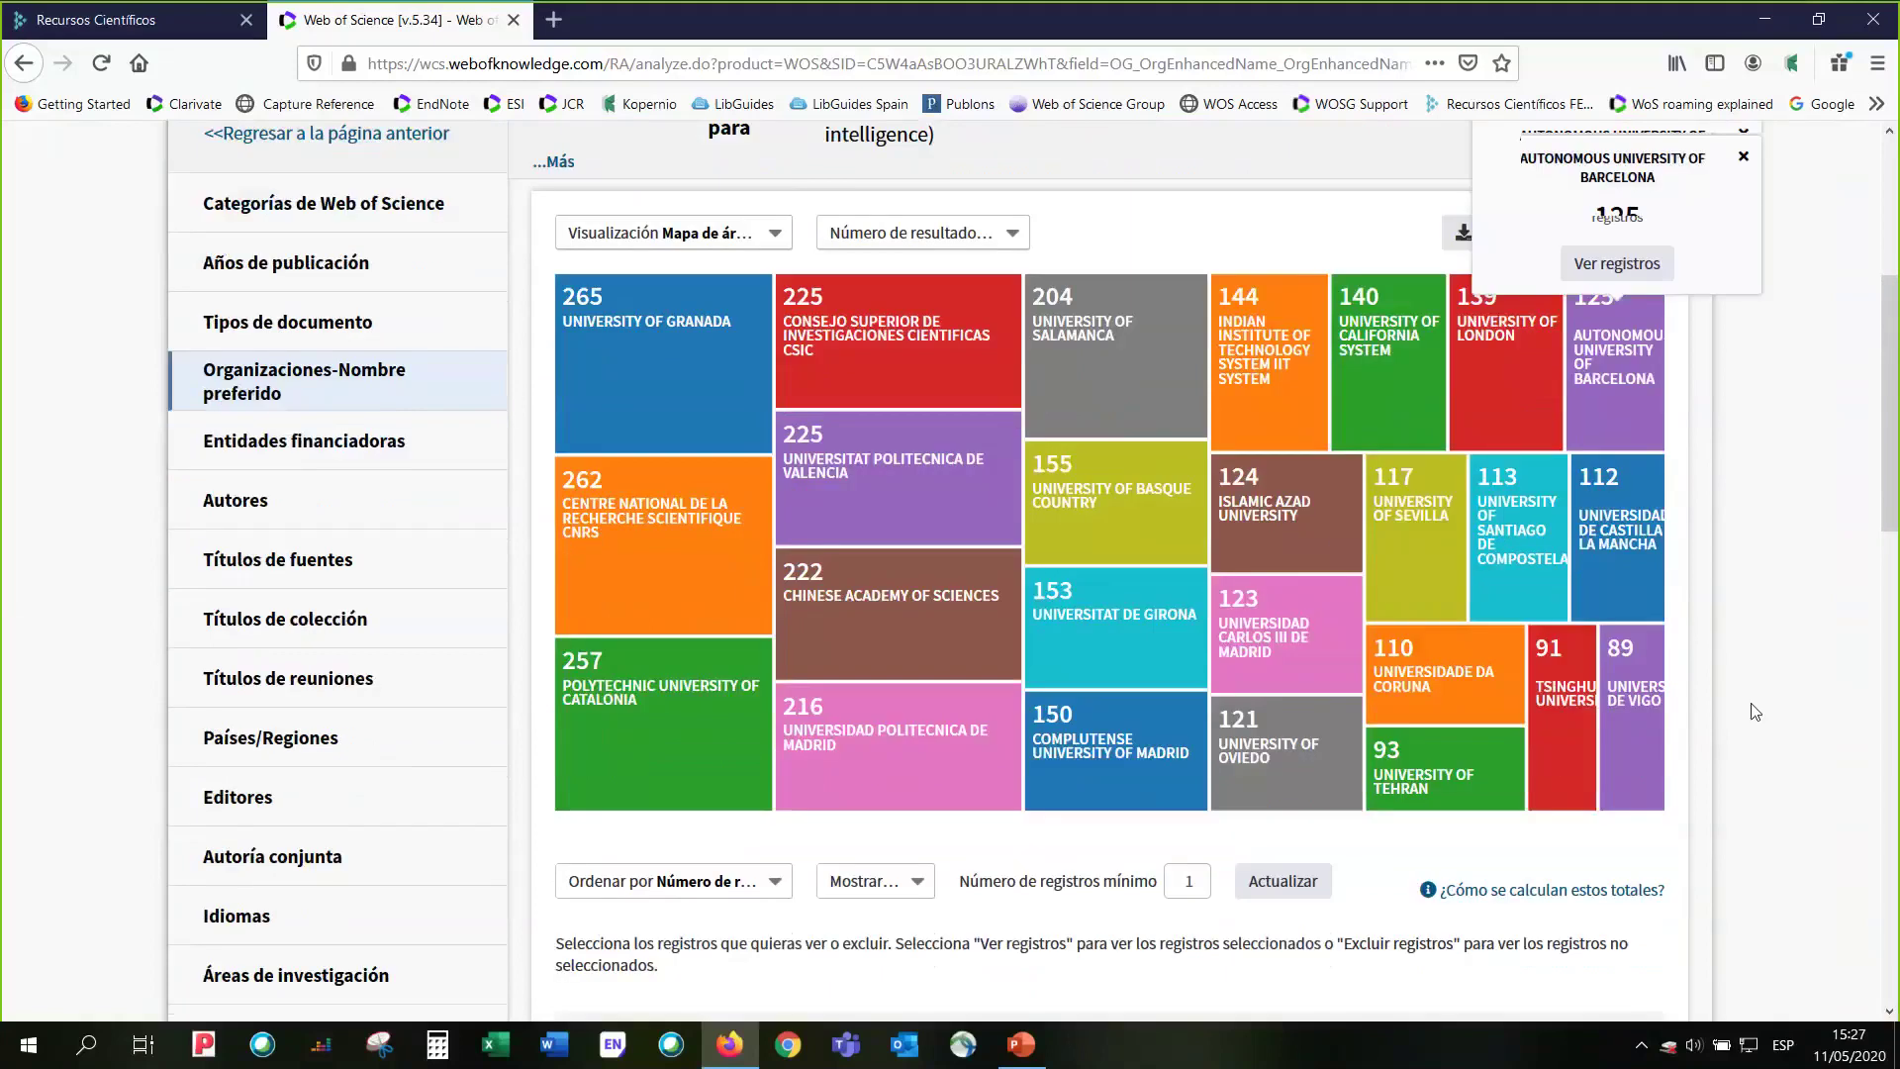
pyautogui.scroll(-3, 1751, 710)
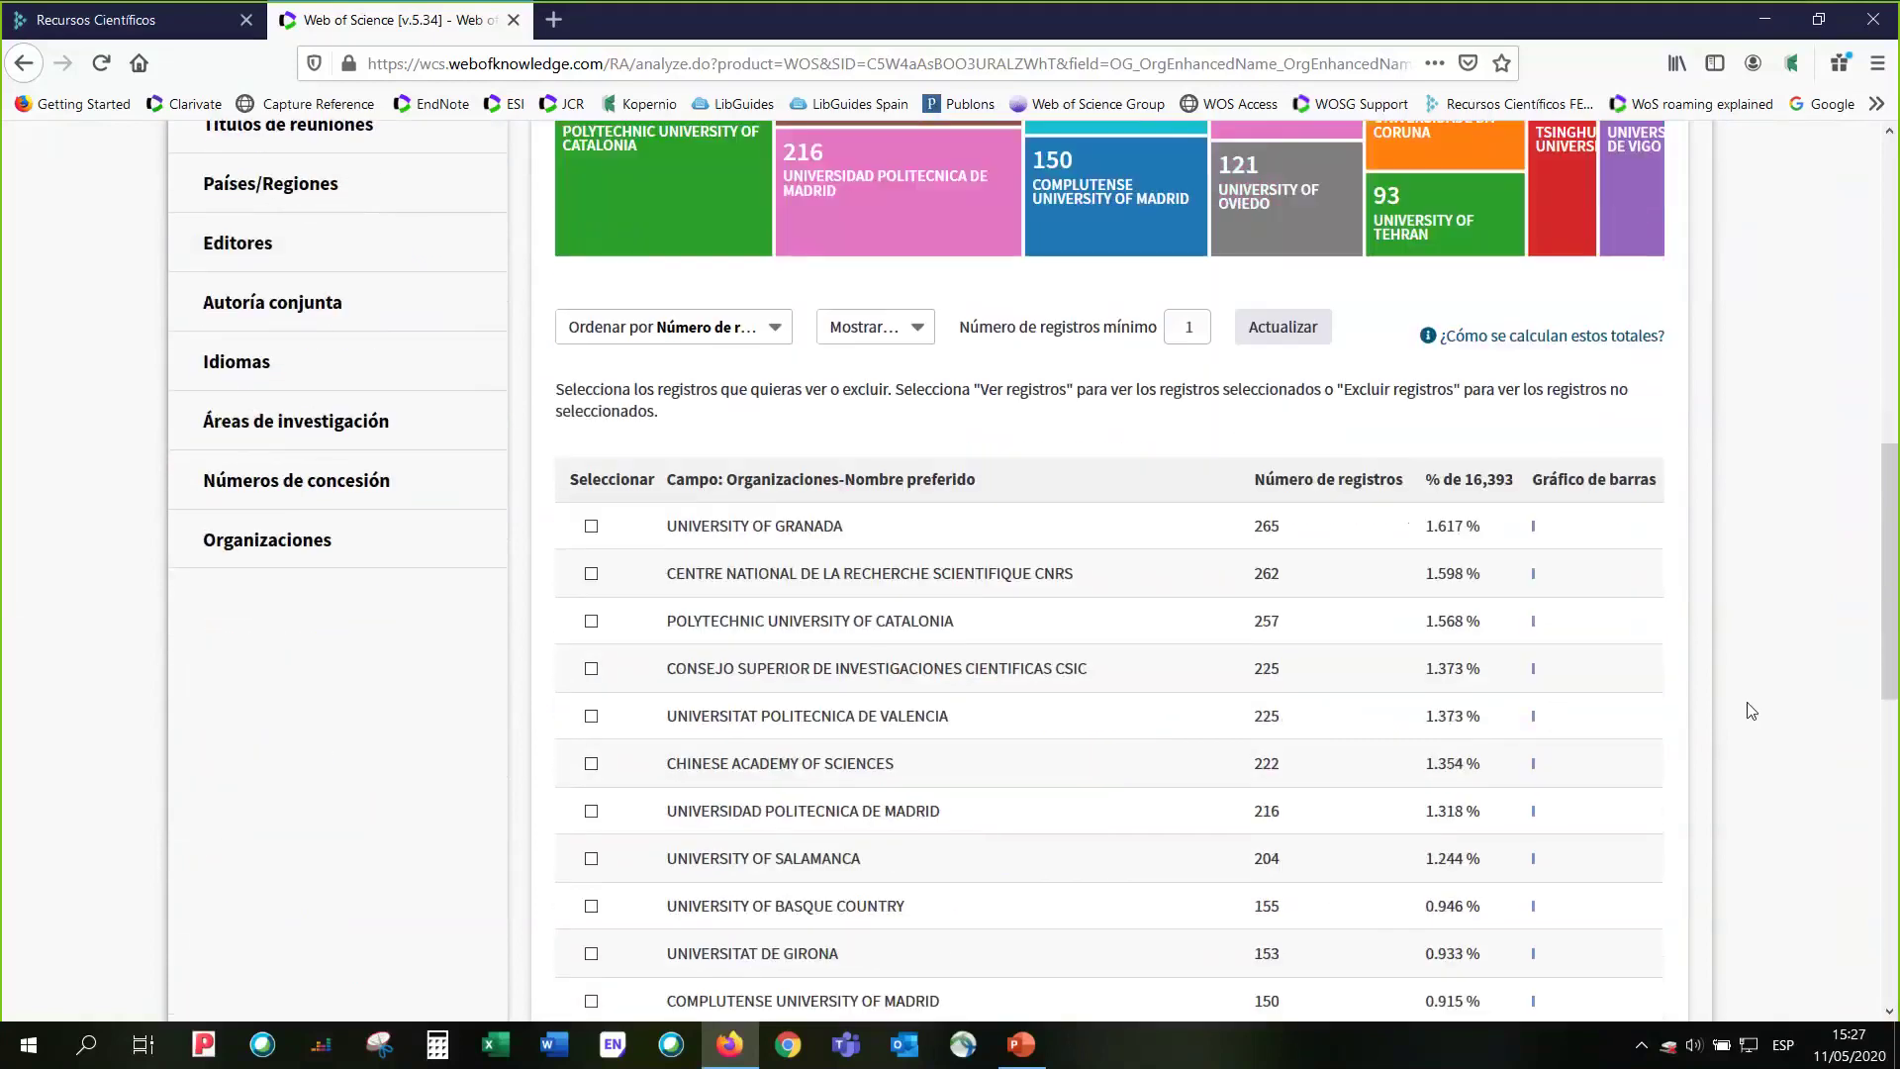
pyautogui.scroll(-1, 1751, 711)
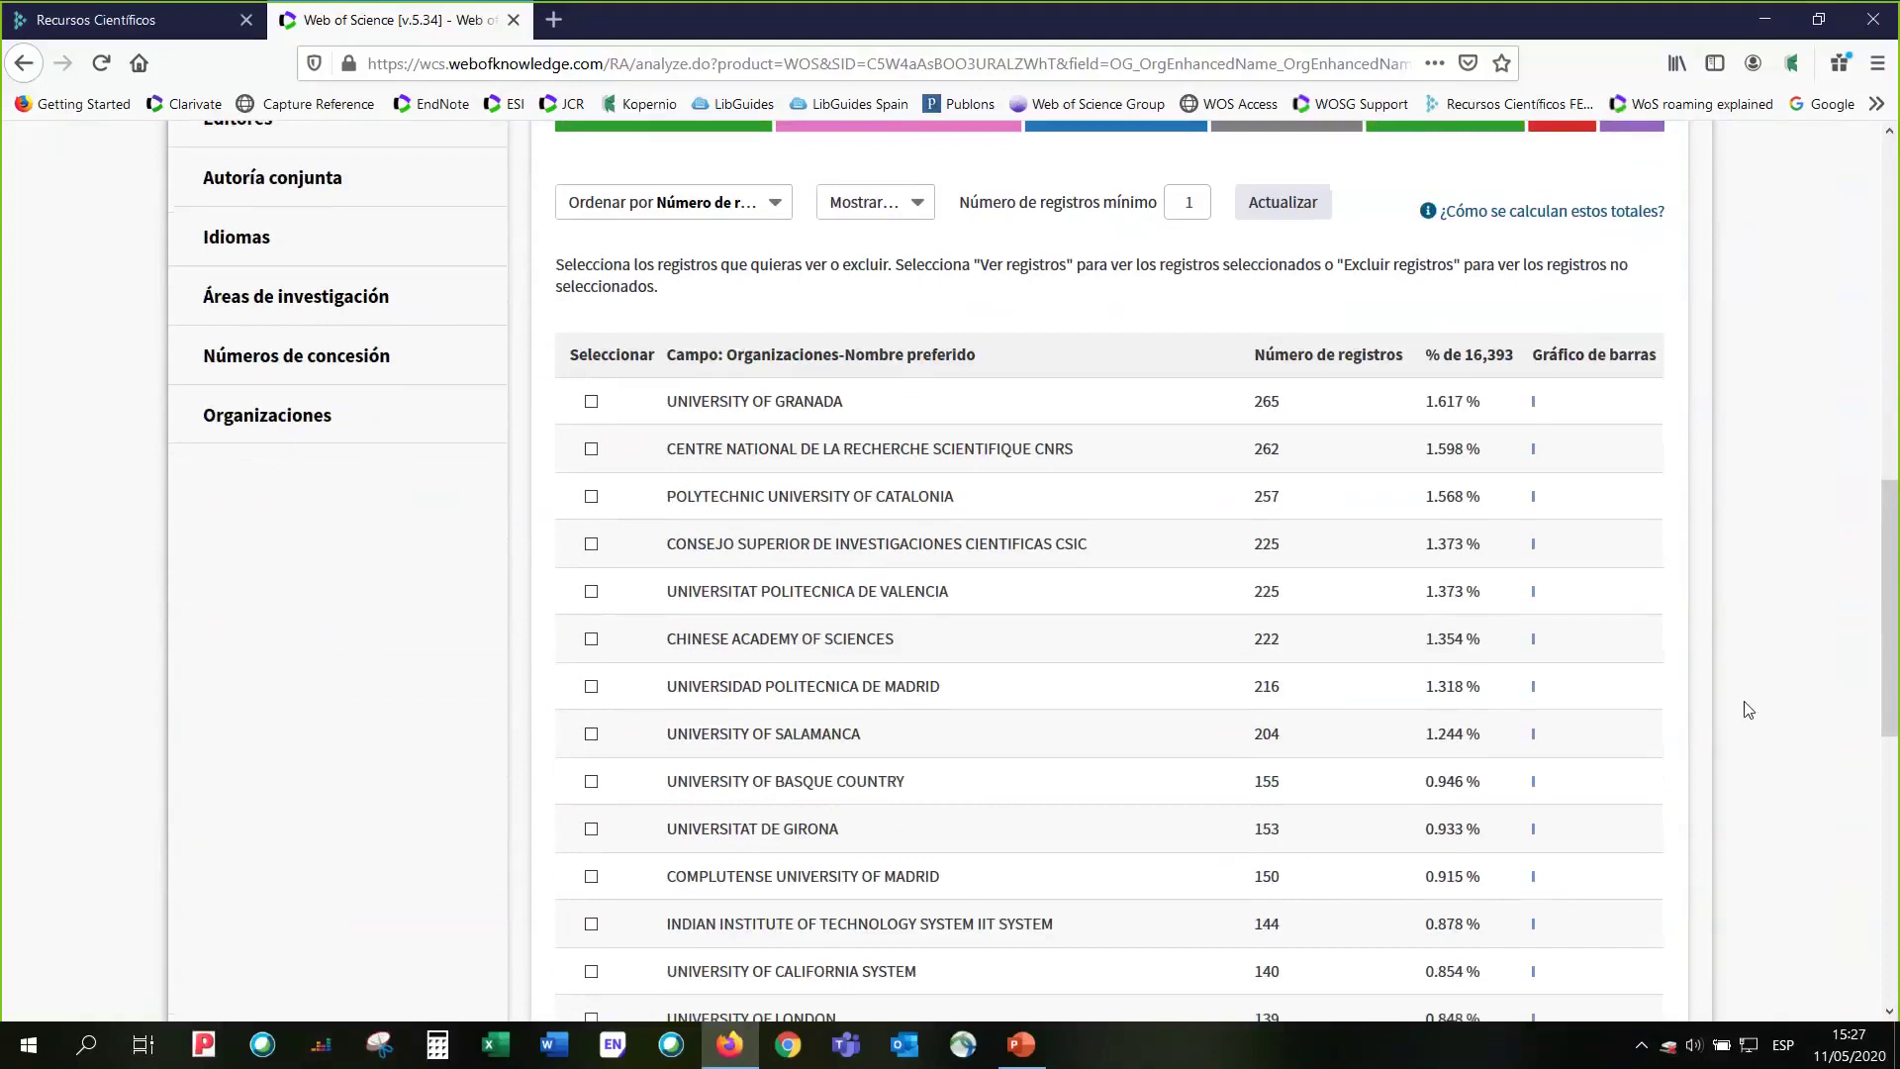
# - Break down the citing articles by Países/Regiones and bring up the country tree map
pyautogui.scroll(2, 1749, 709)
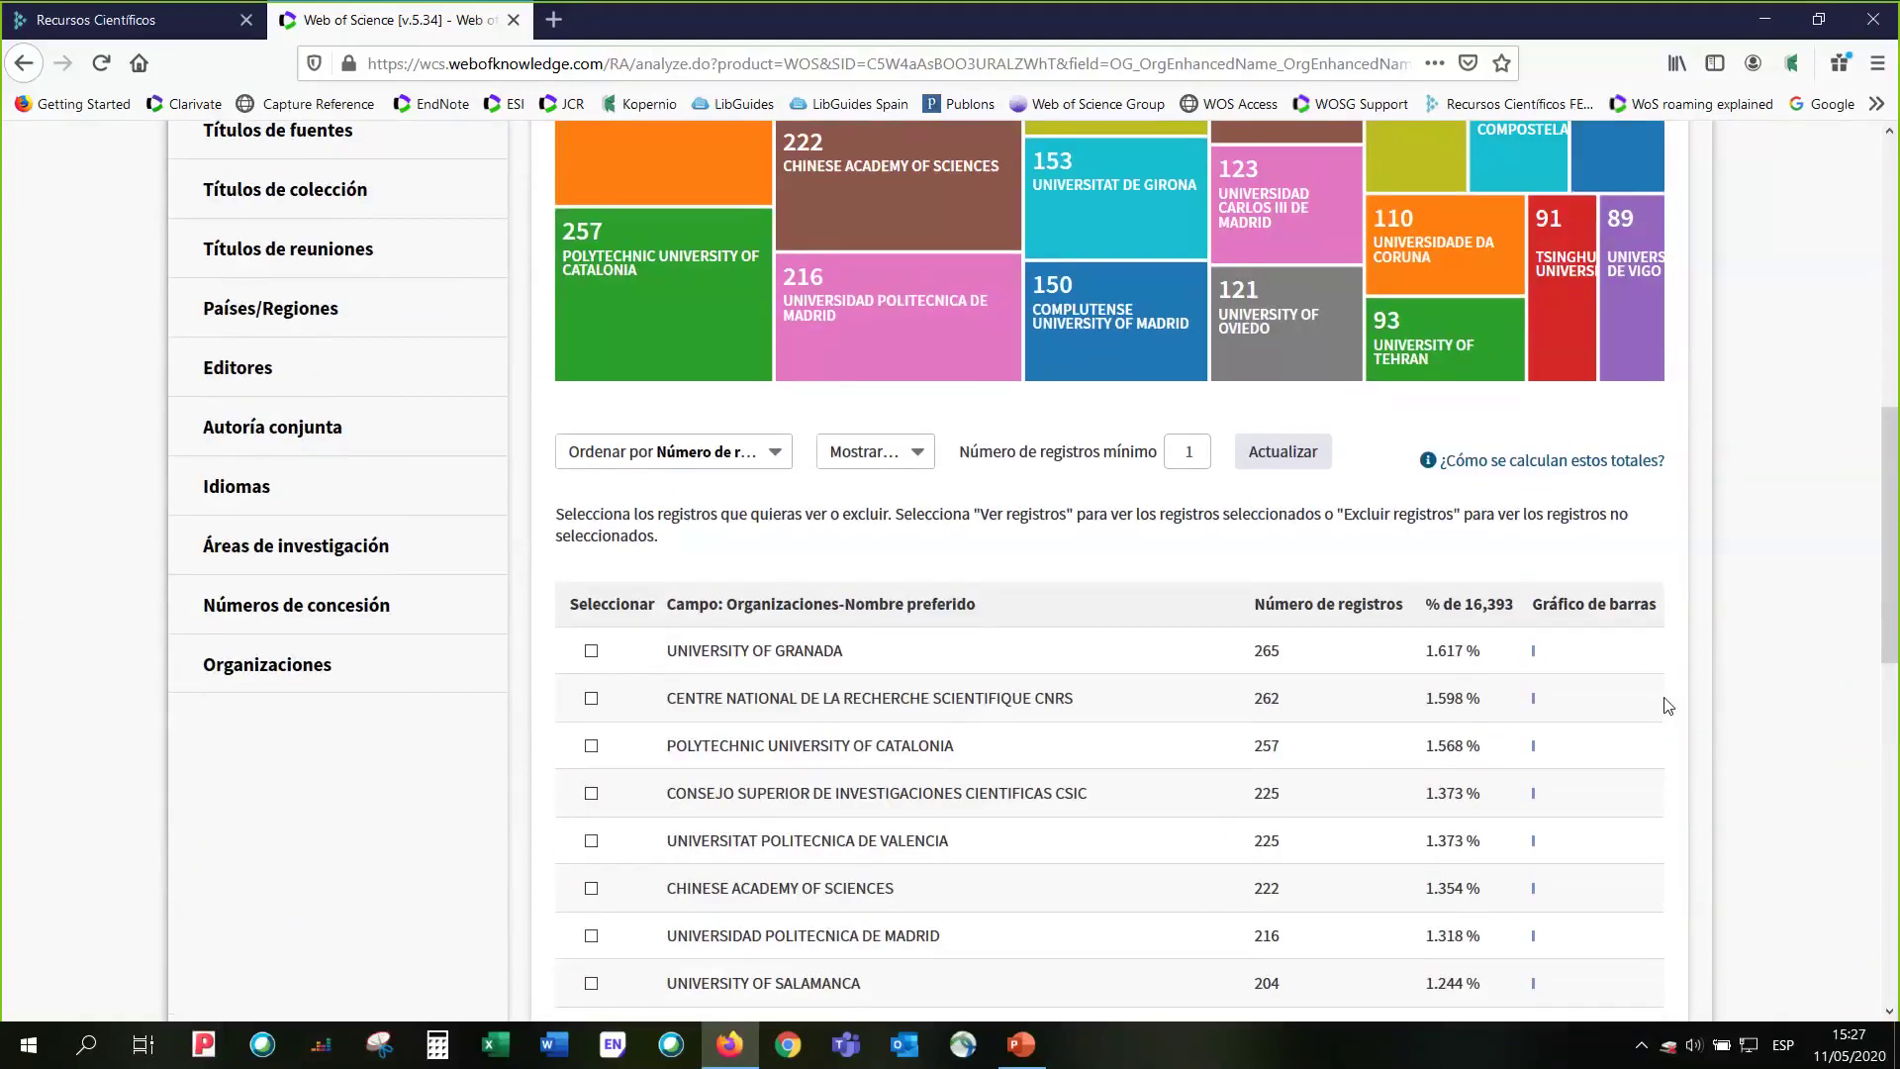
pyautogui.scroll(1, 232, 564)
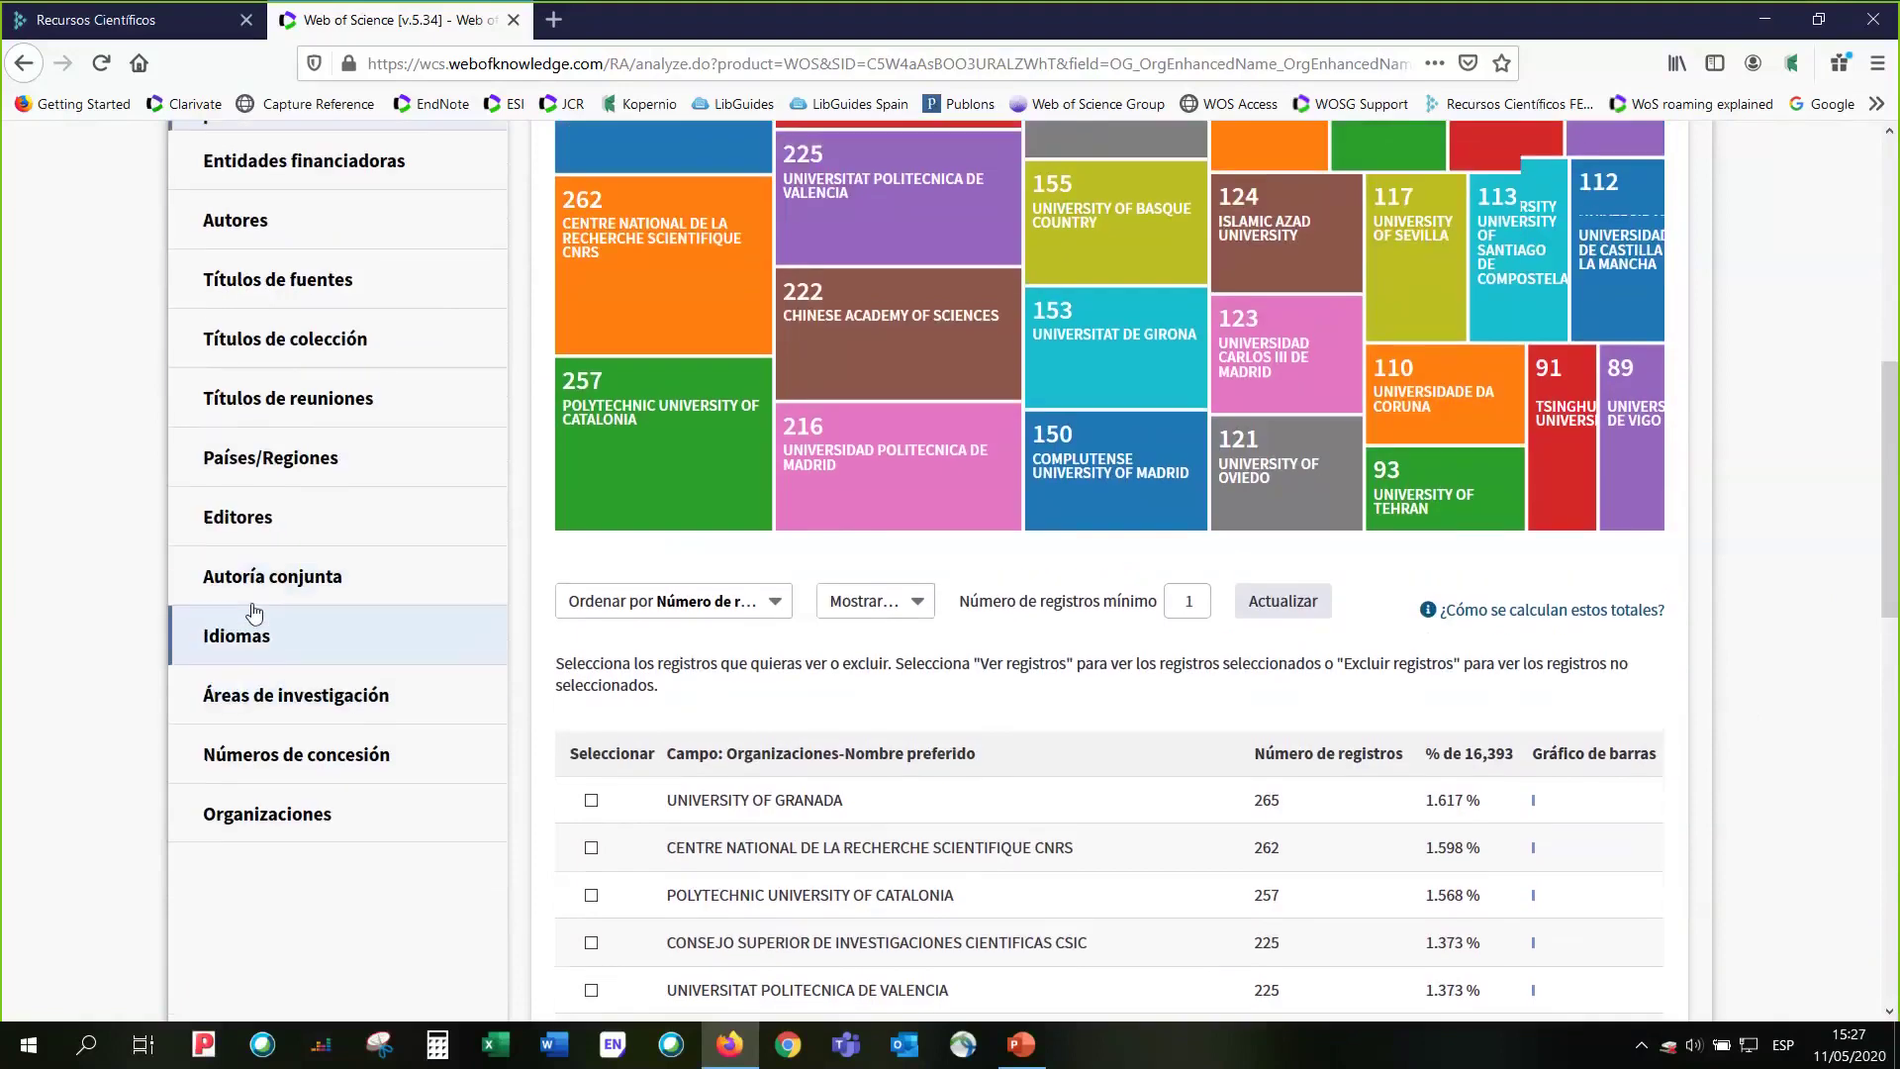
pyautogui.scroll(1, 289, 566)
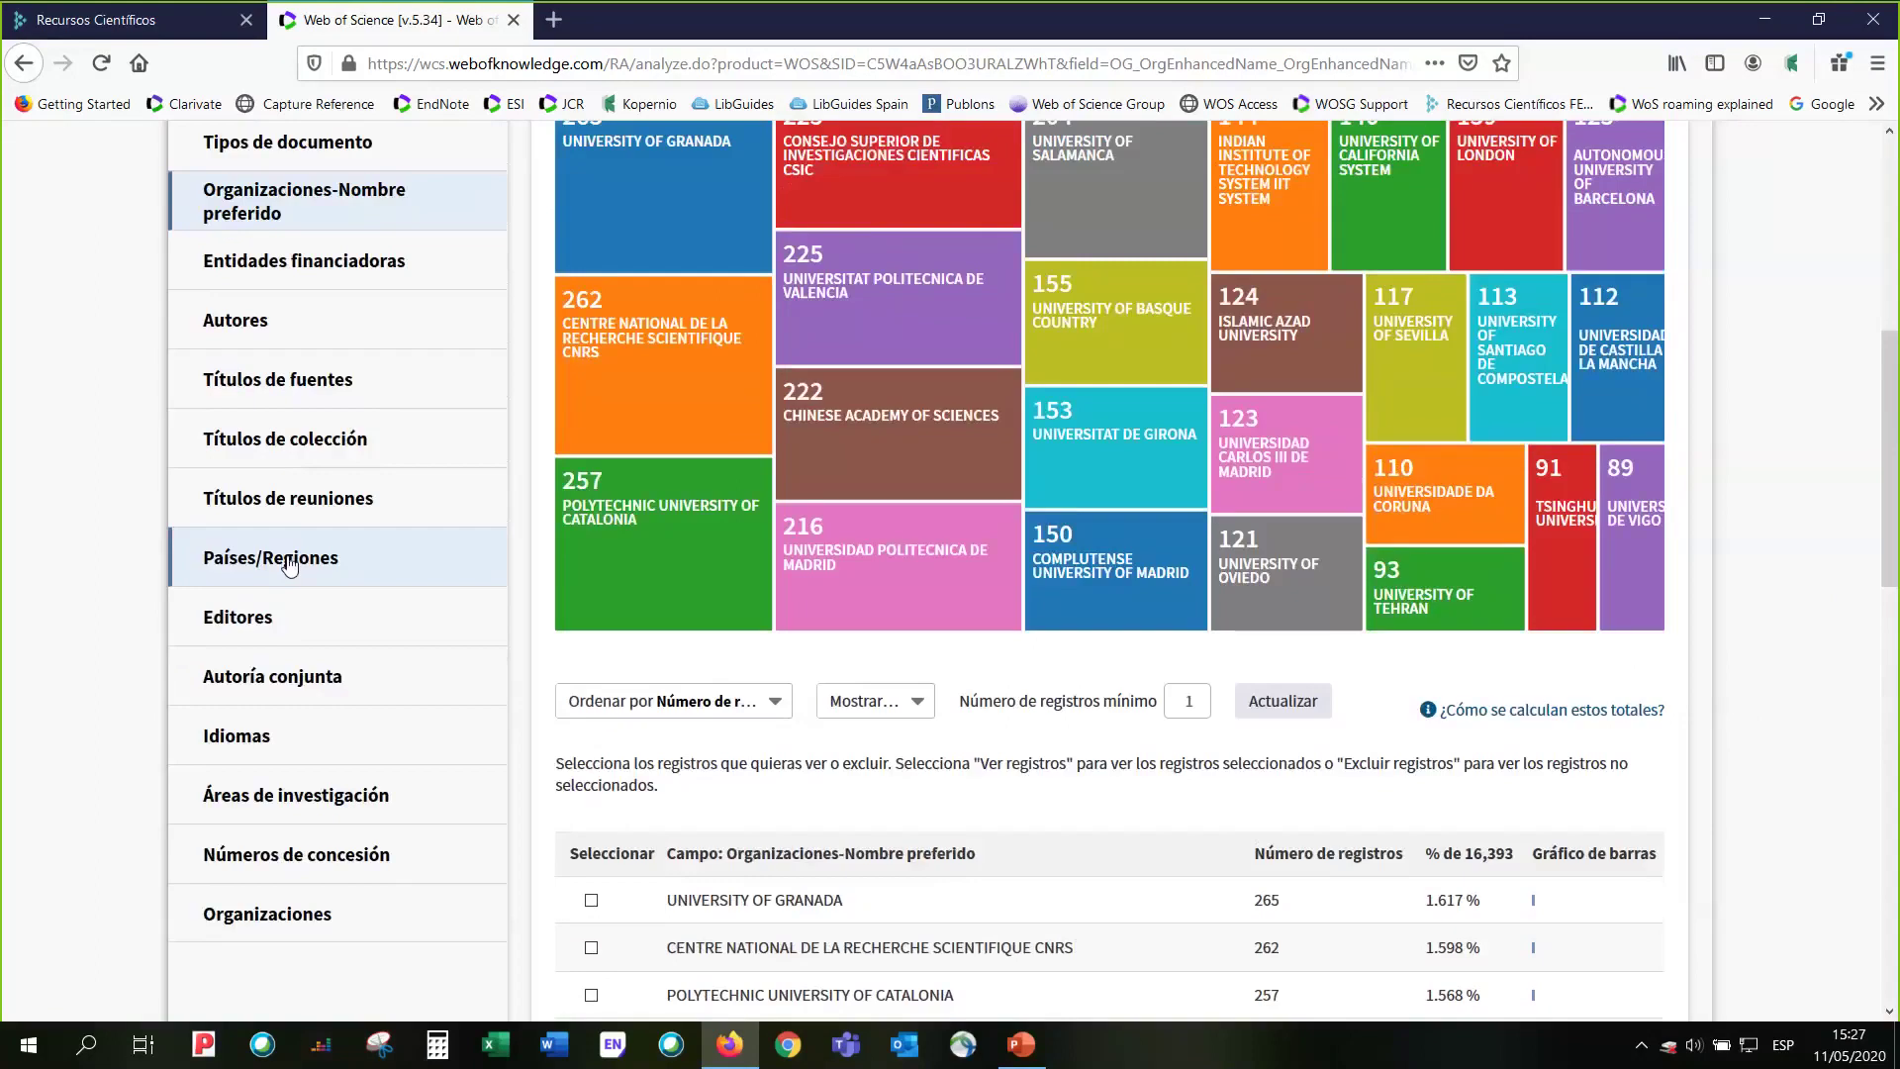
pyautogui.click(289, 564)
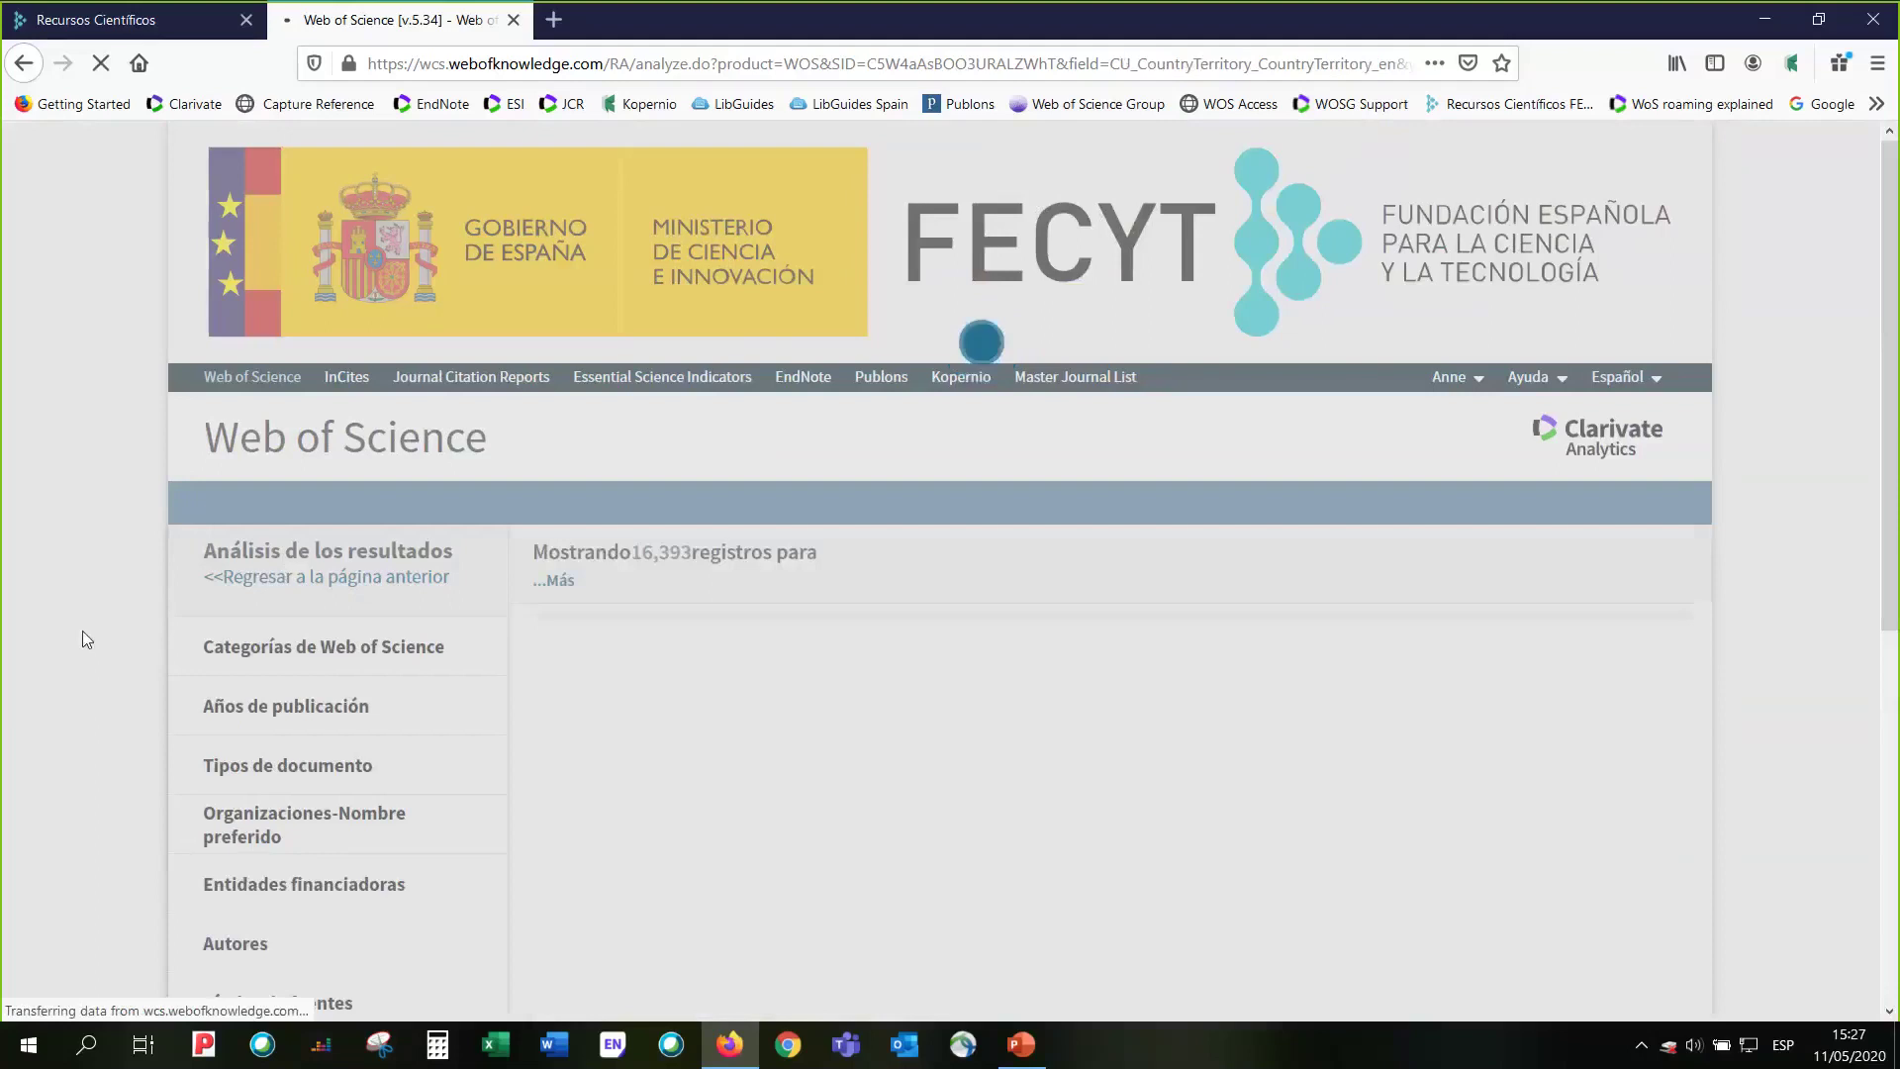
pyautogui.scroll(-3, 81, 632)
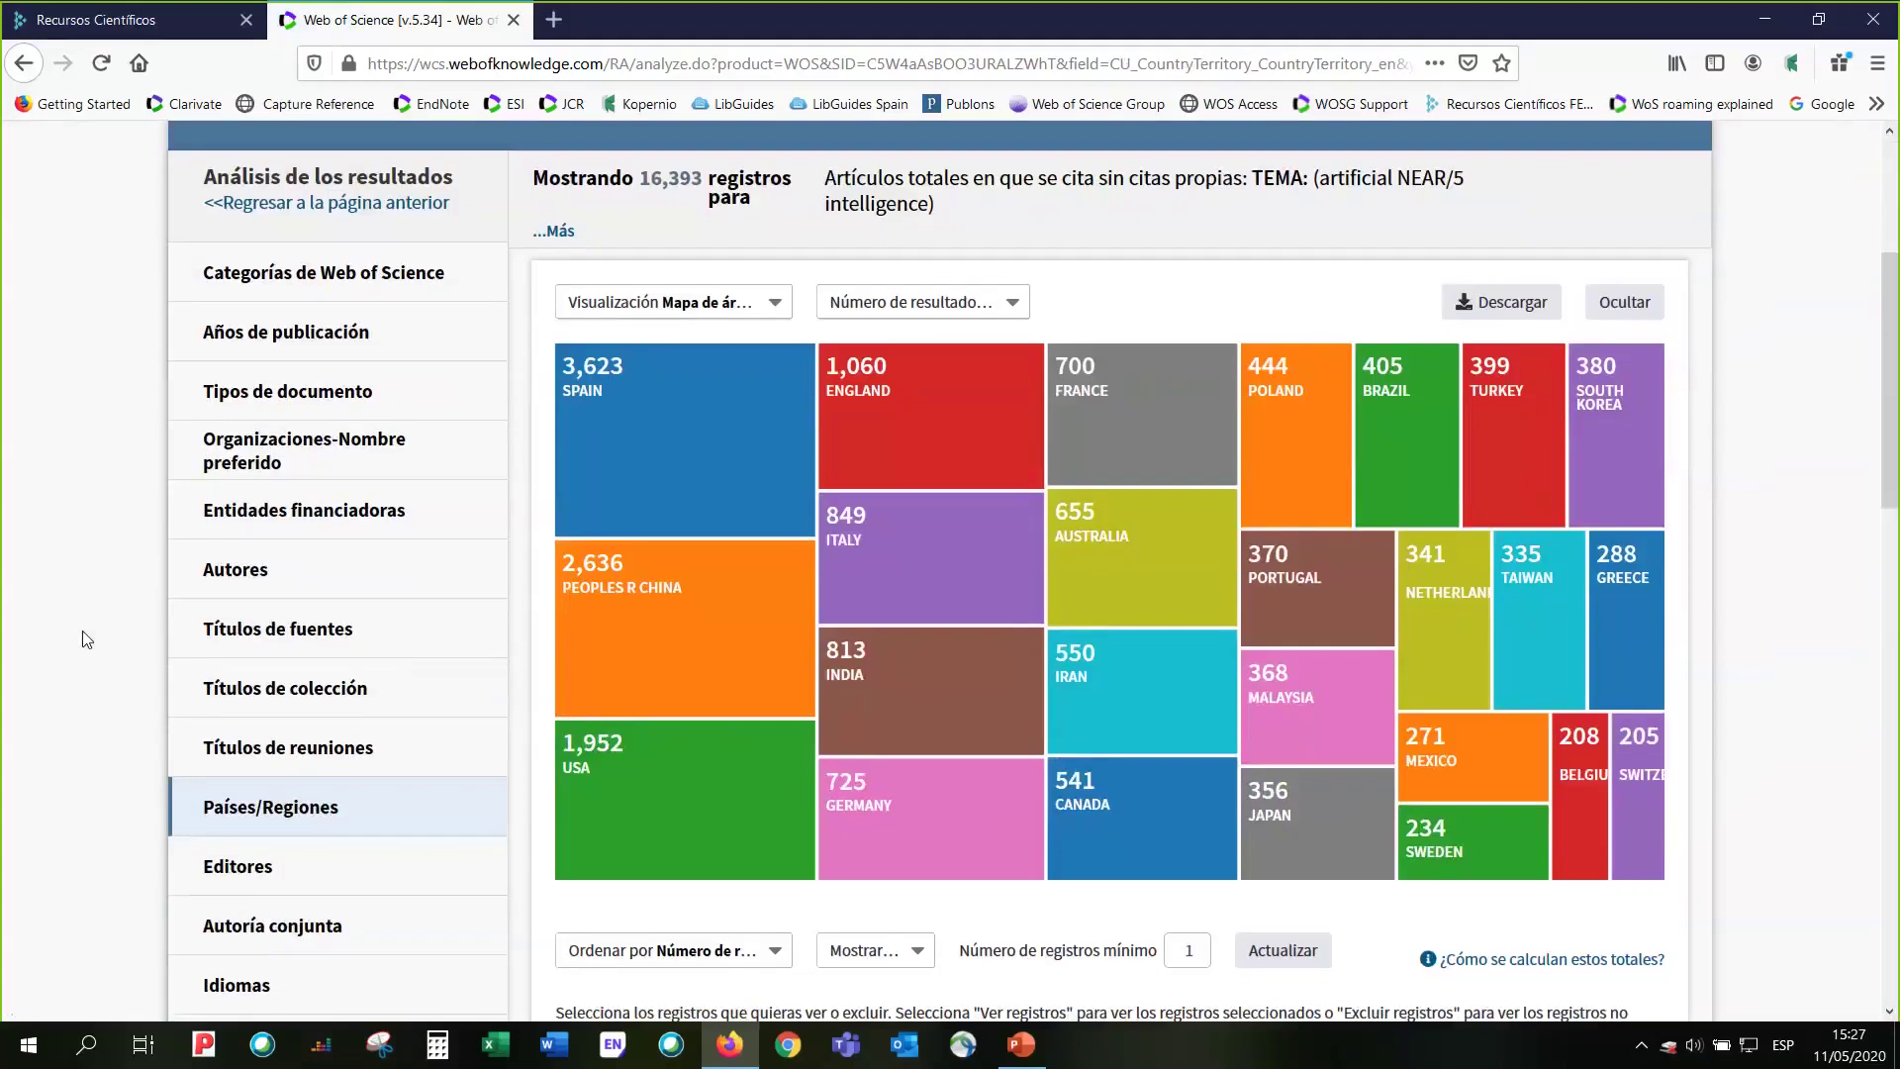
# - Check the citing record counts for Spain, Peoples R China and USA in the country tree map
pyautogui.click(623, 495)
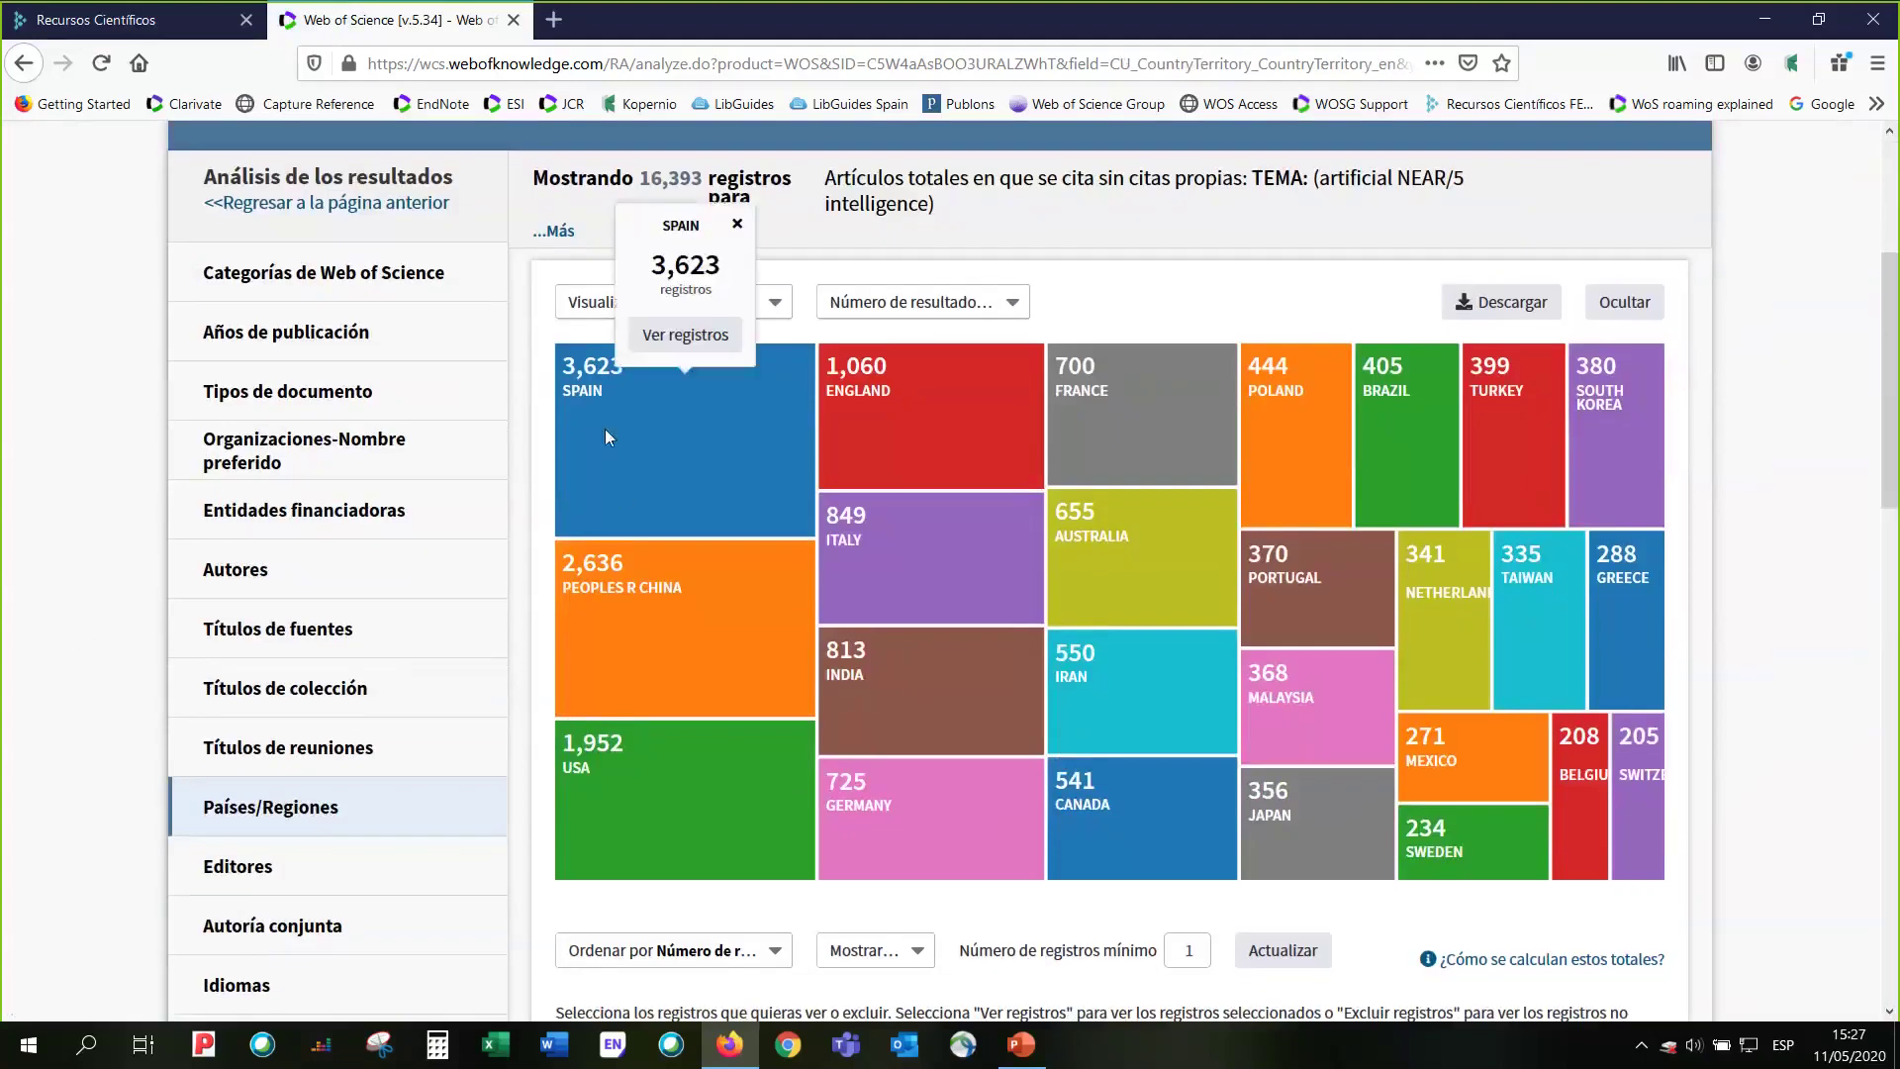
pyautogui.click(611, 597)
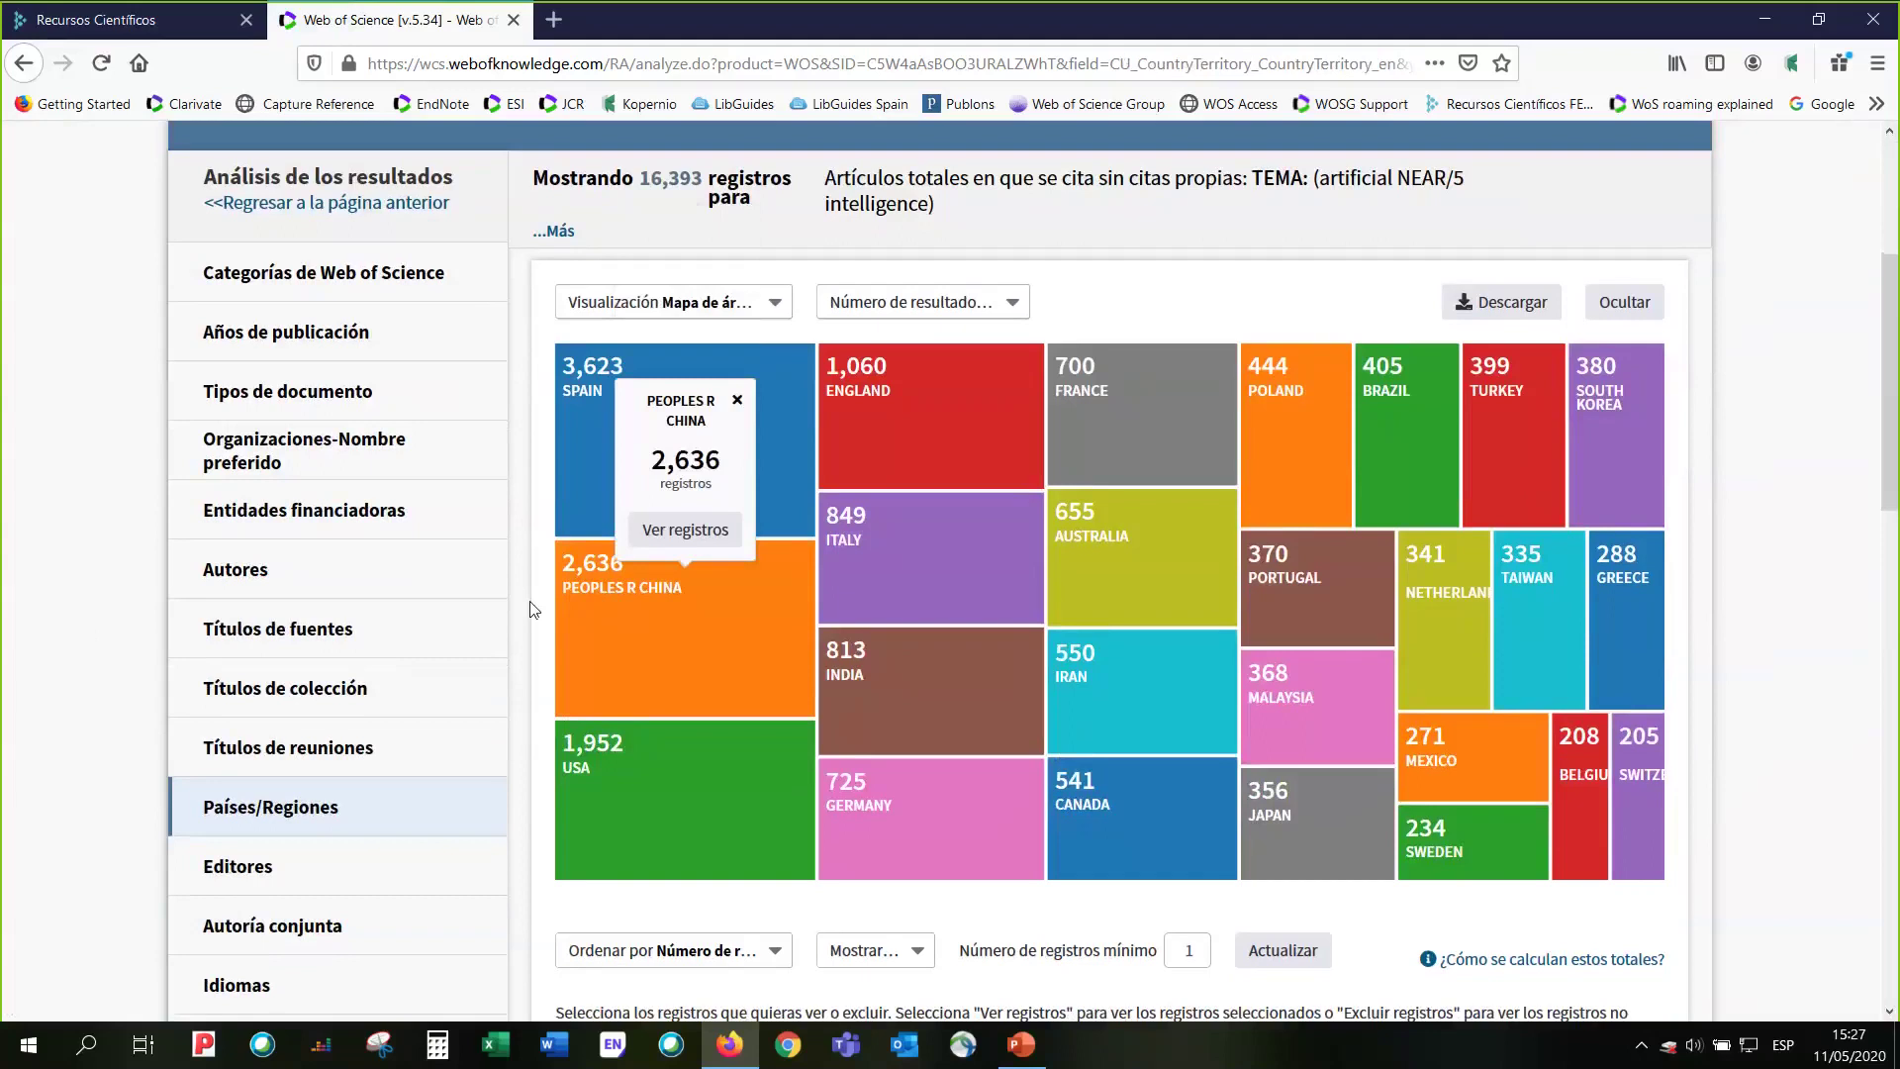
pyautogui.click(615, 750)
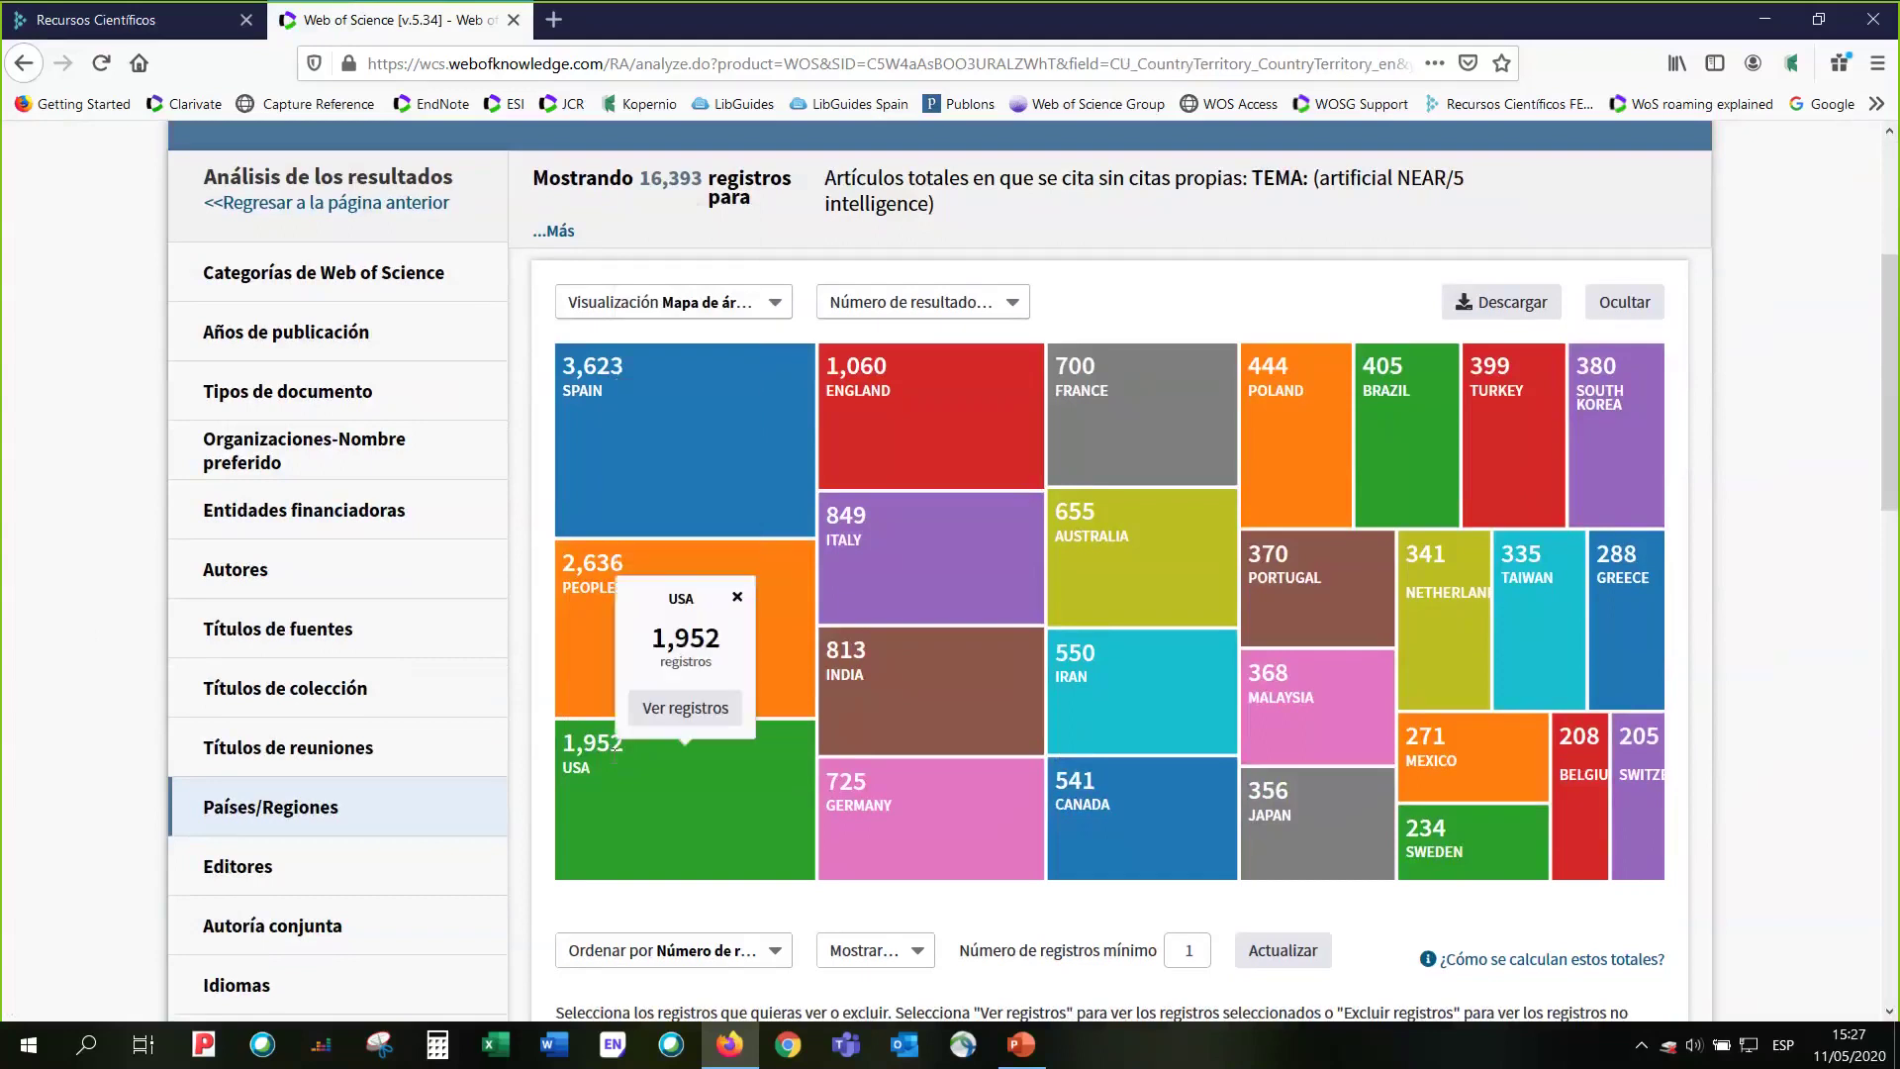
pyautogui.click(1138, 554)
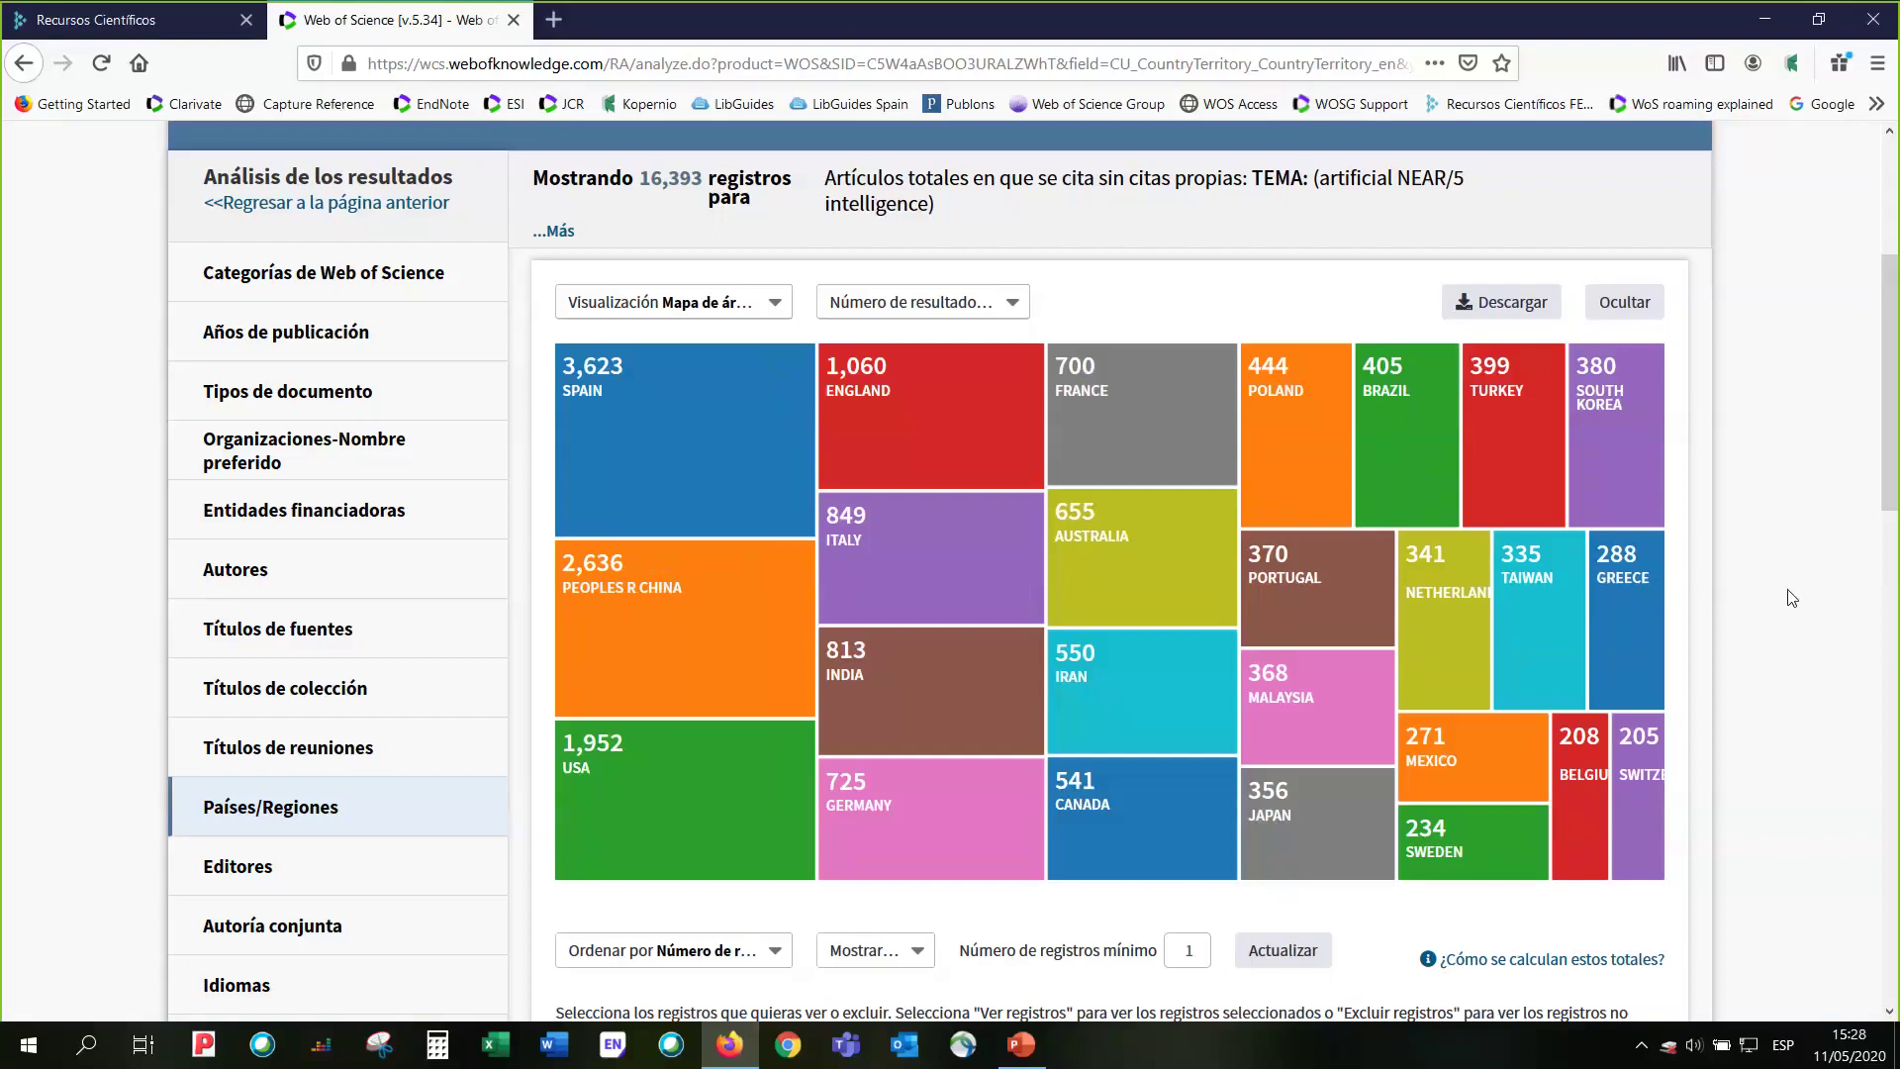
pyautogui.click(685, 440)
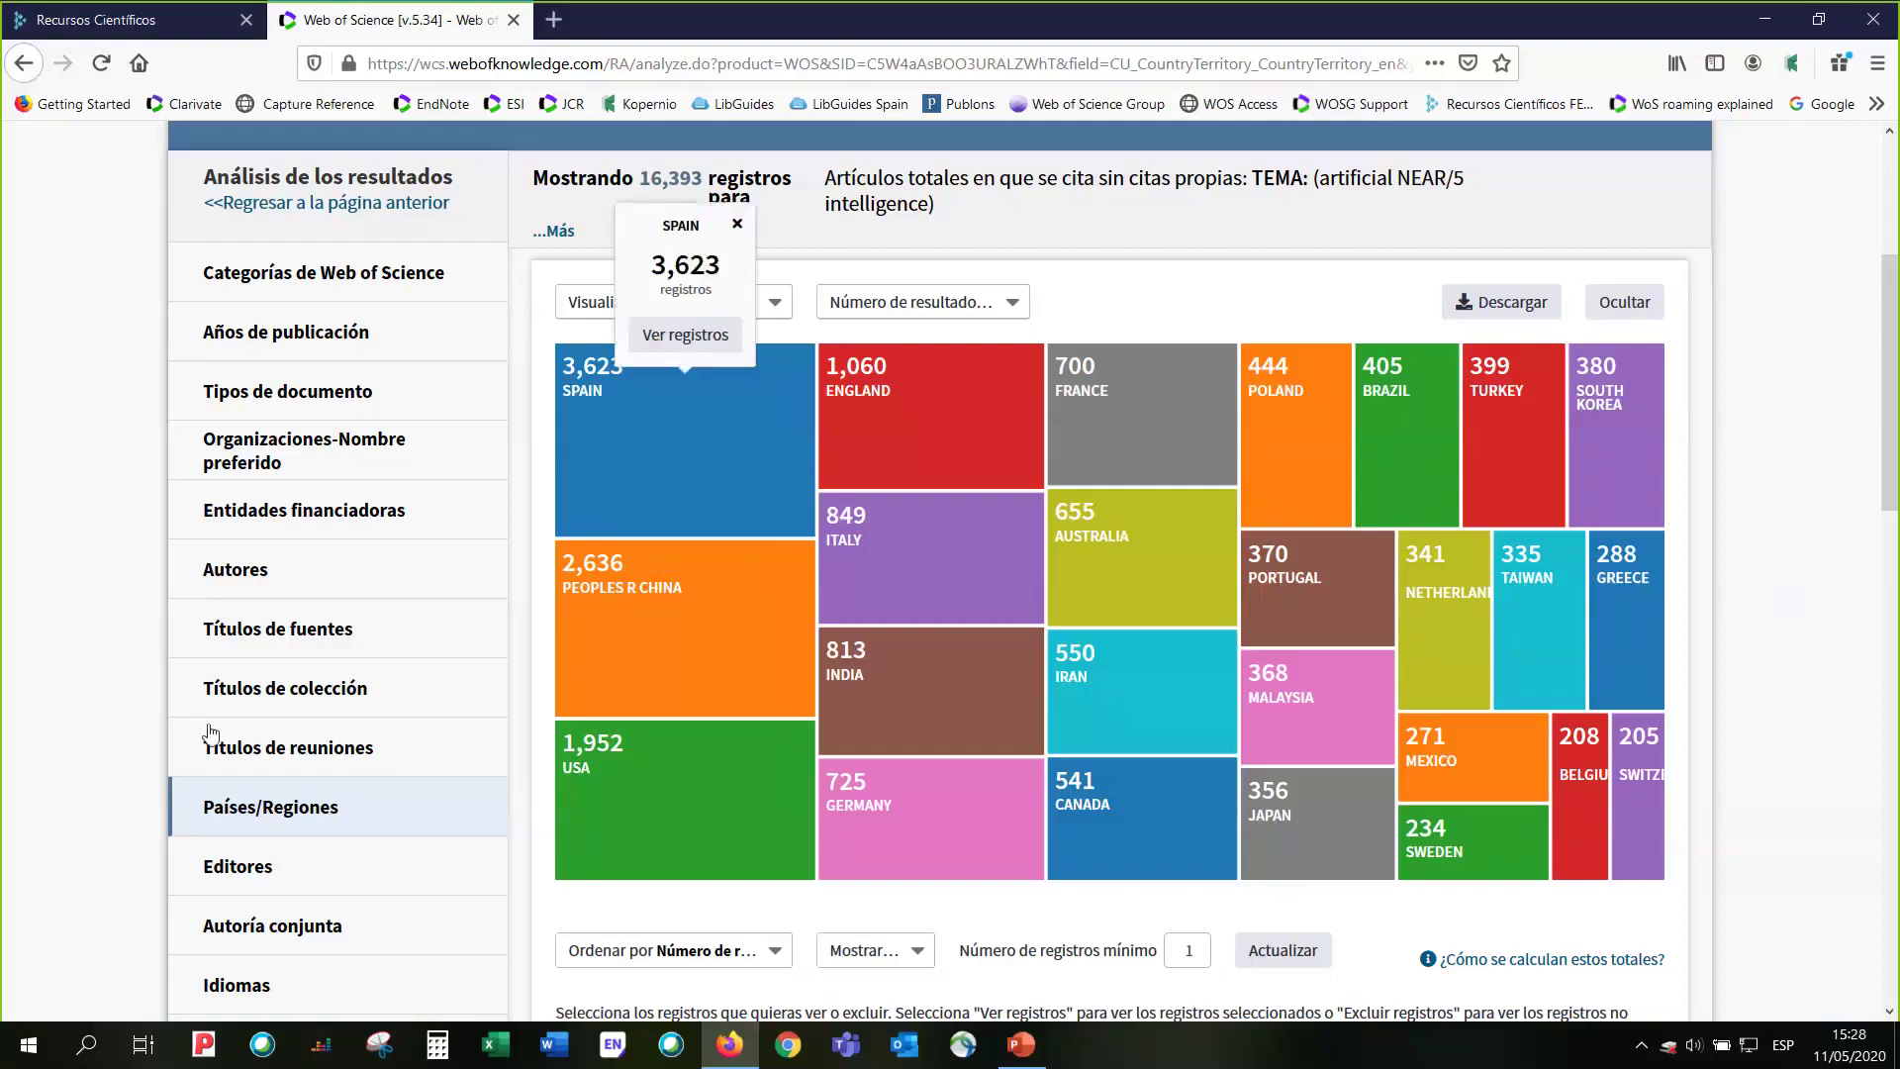
# - Break down the citing articles by Títulos de fuentes and view the tree map of source titles
pyautogui.click(269, 643)
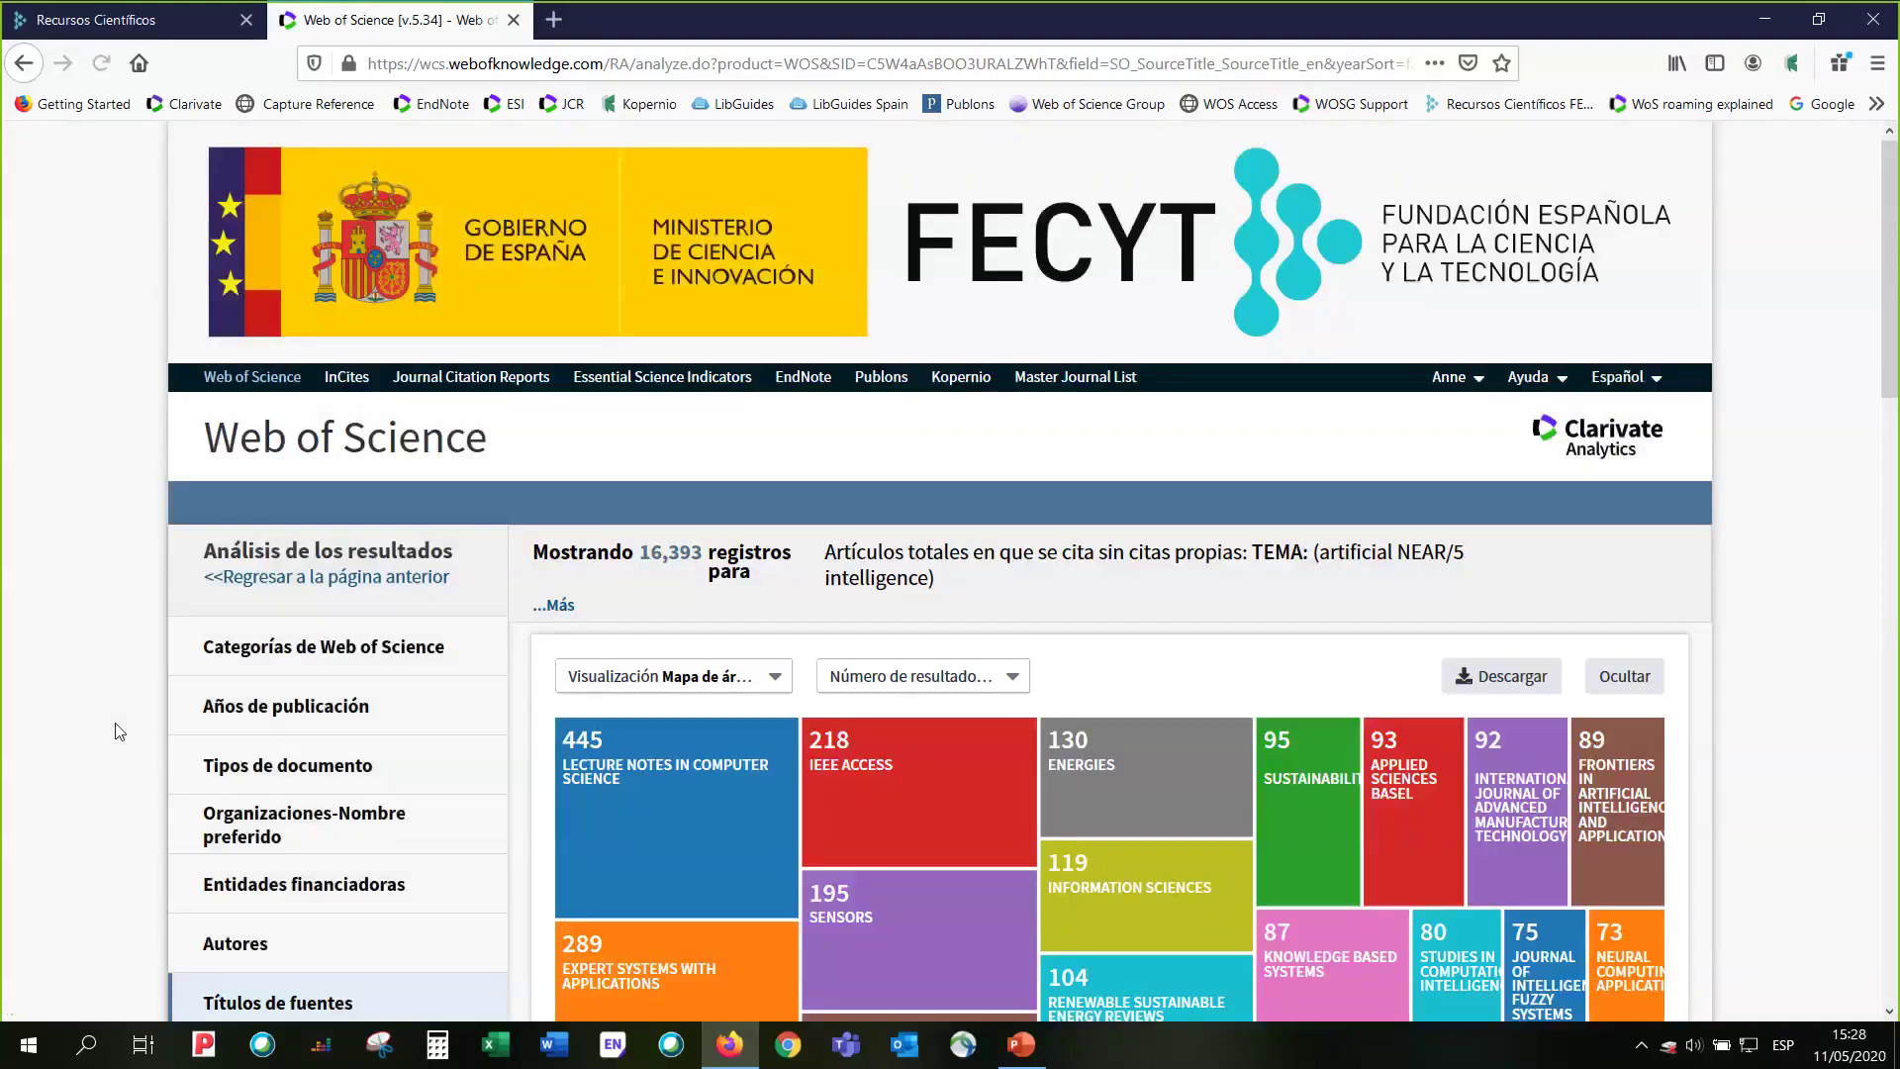
pyautogui.scroll(-2, 111, 721)
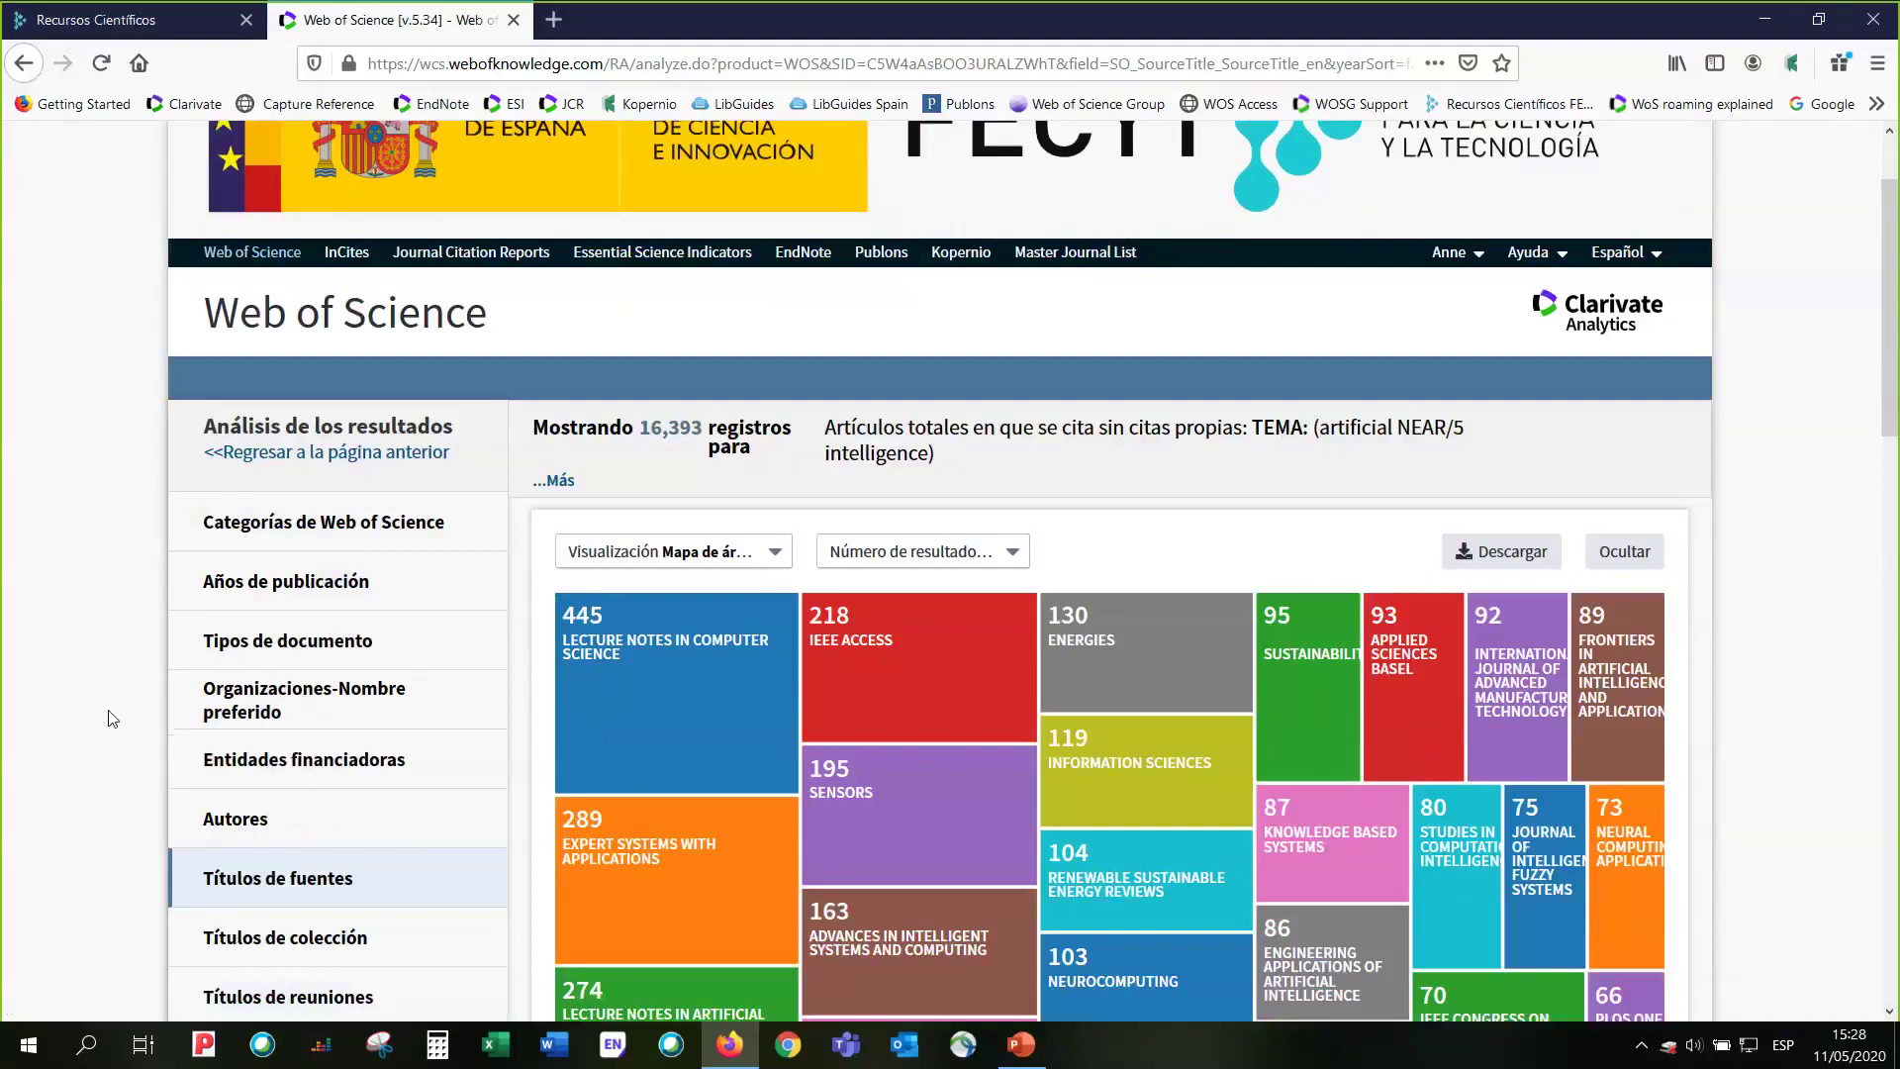
pyautogui.scroll(-4, 112, 719)
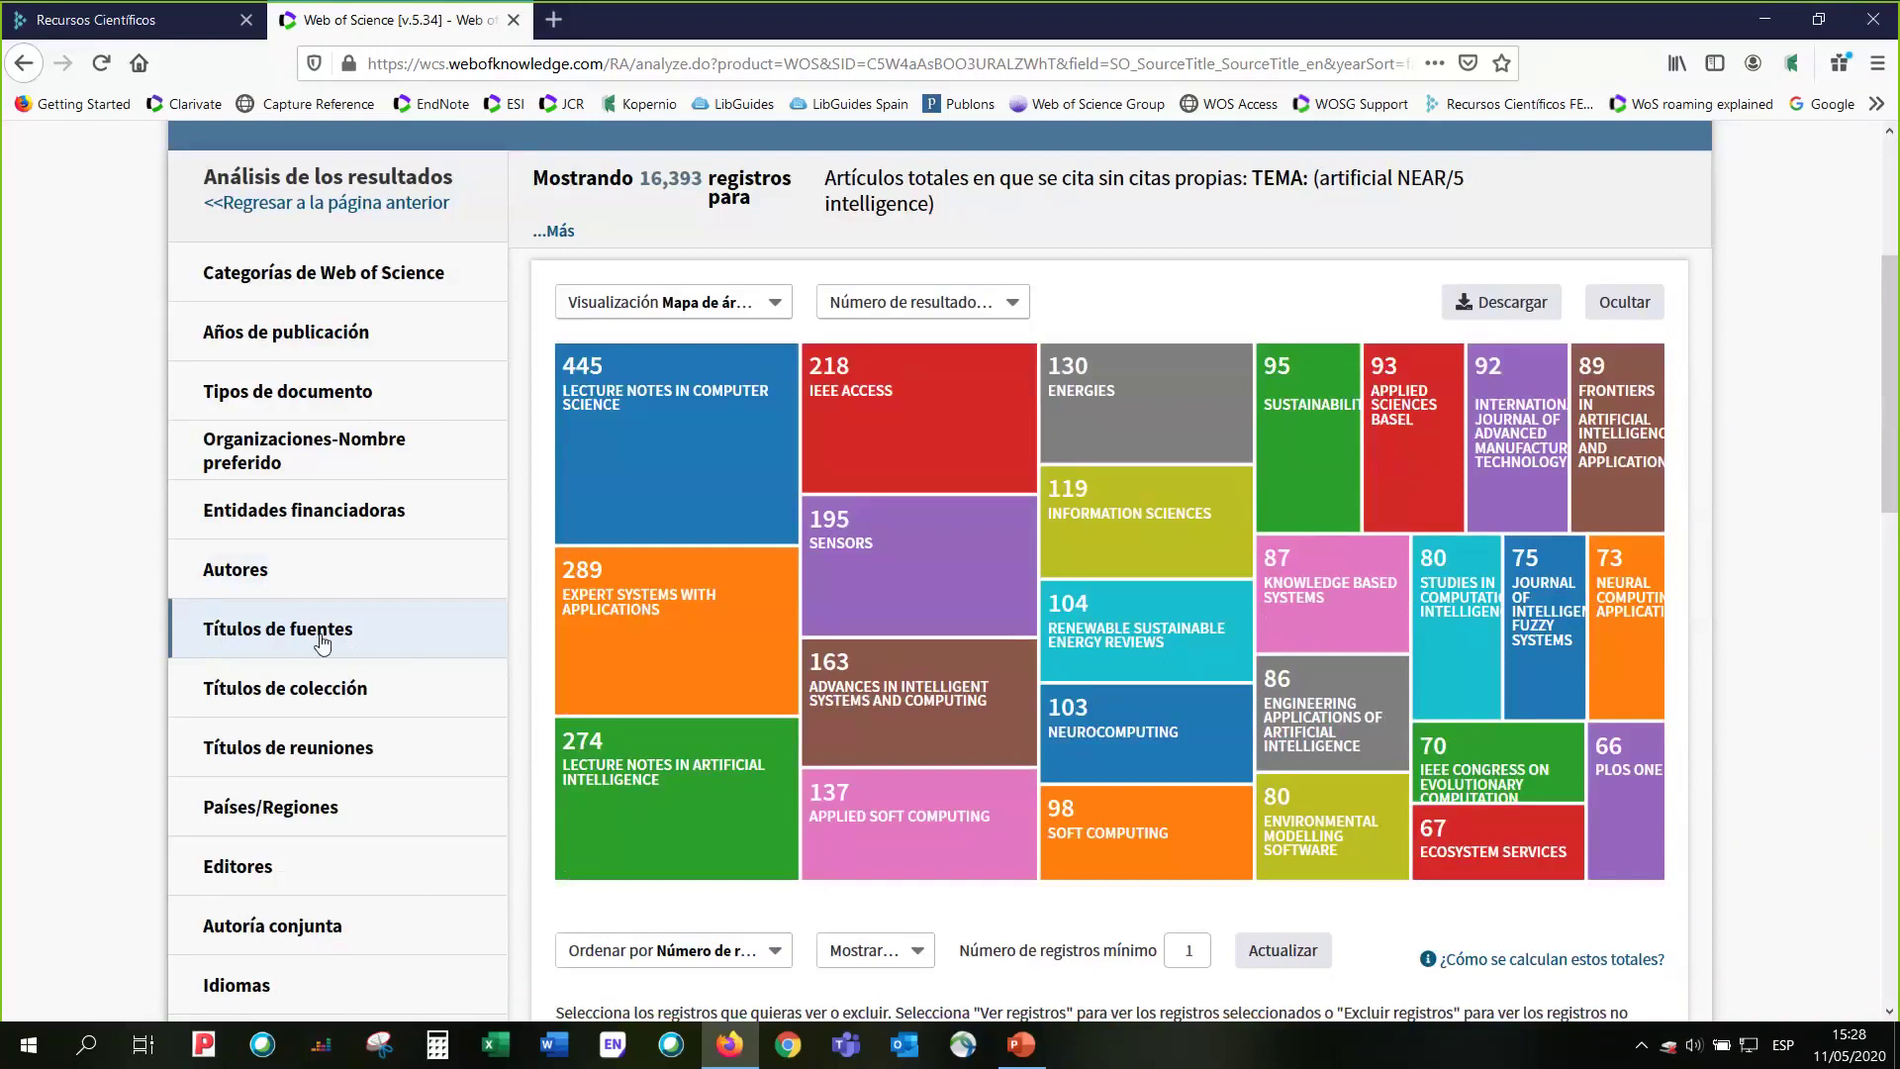
# - Go back through the earlier analysis pages to the citation report
pyautogui.click(25, 70)
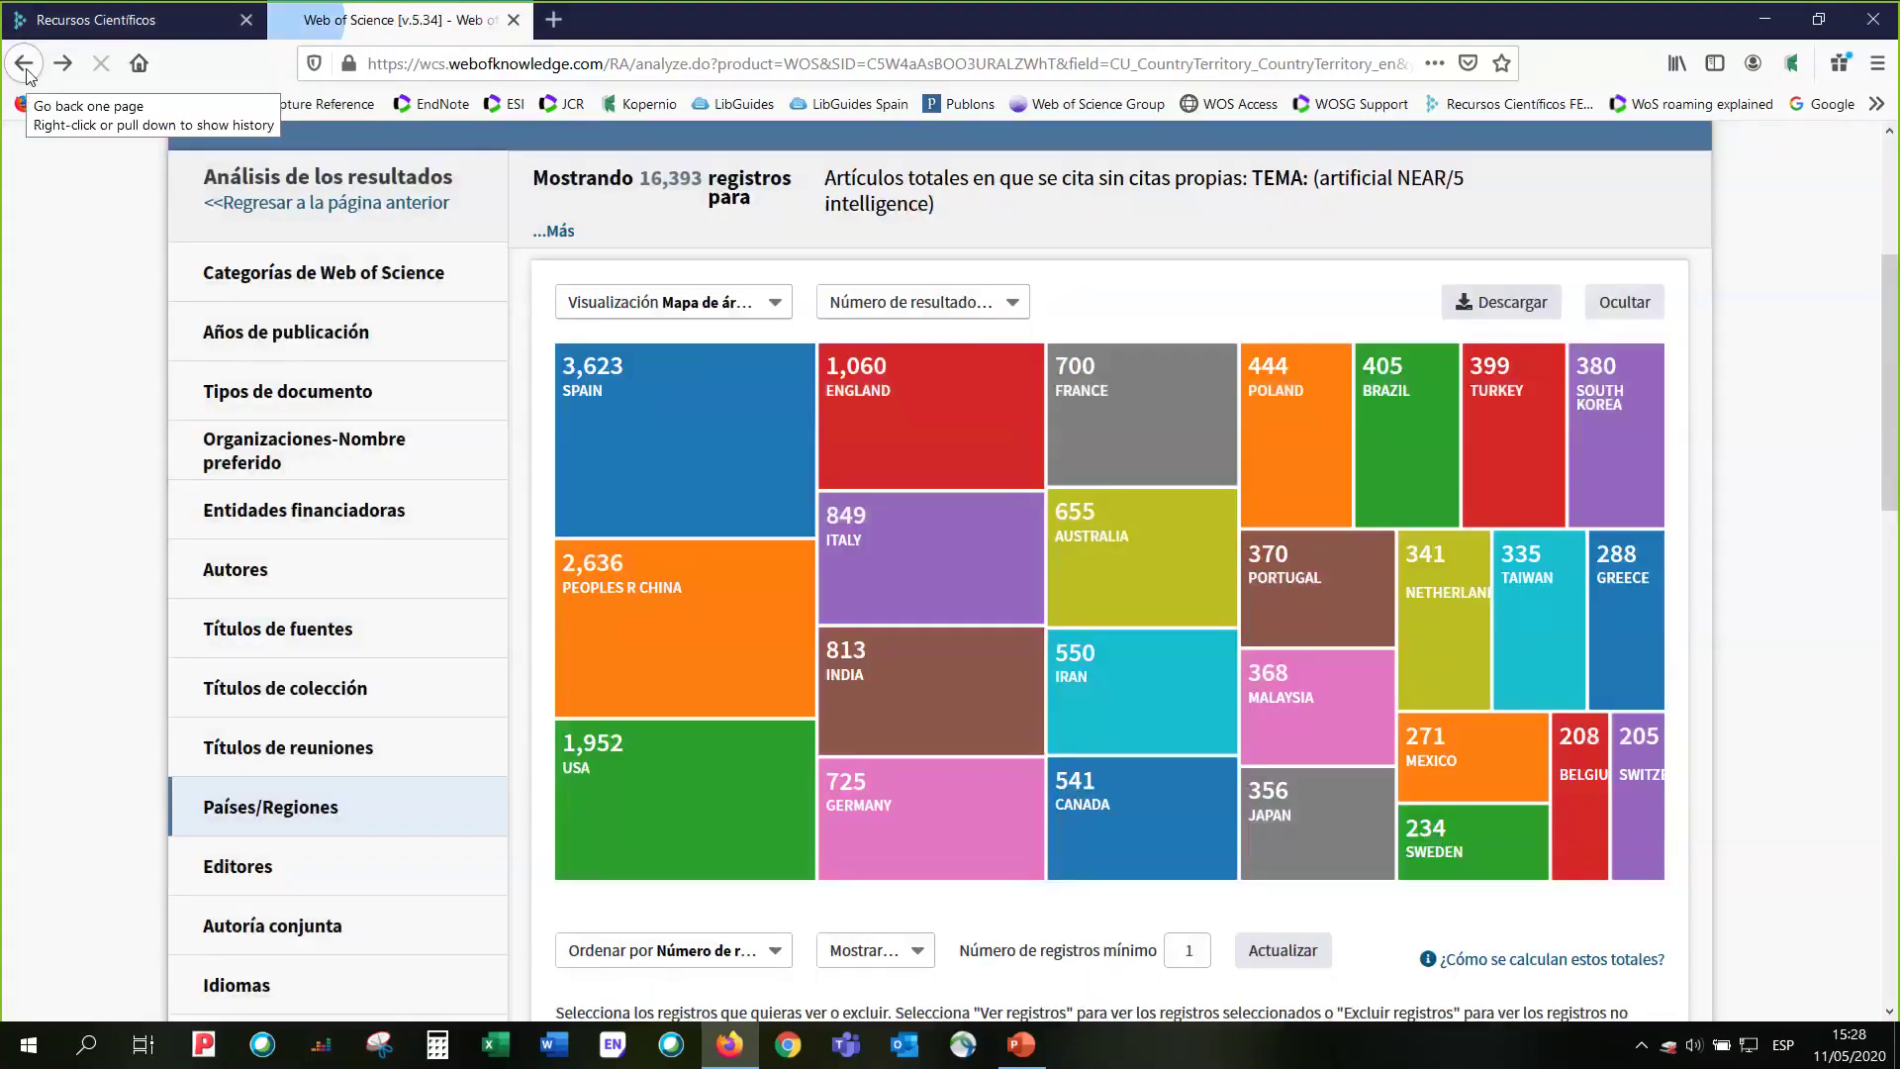
pyautogui.click(25, 69)
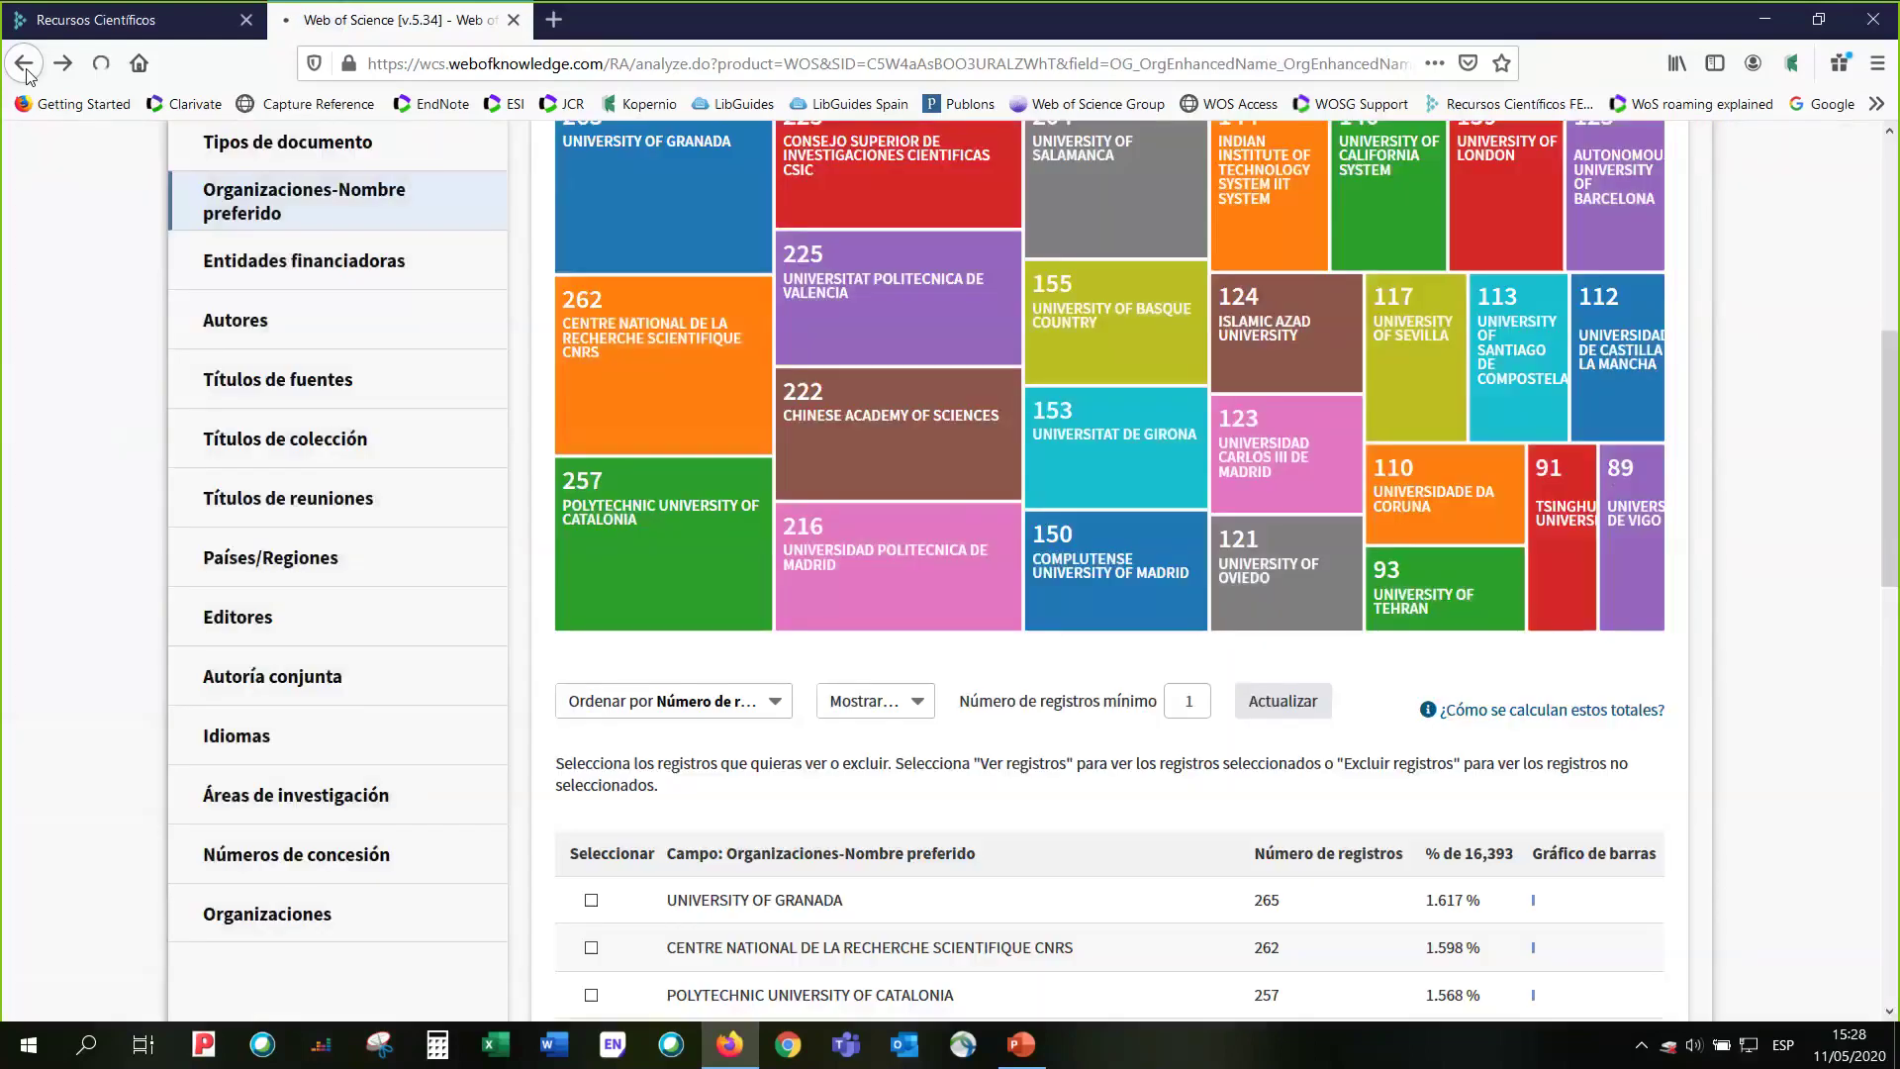
pyautogui.click(25, 69)
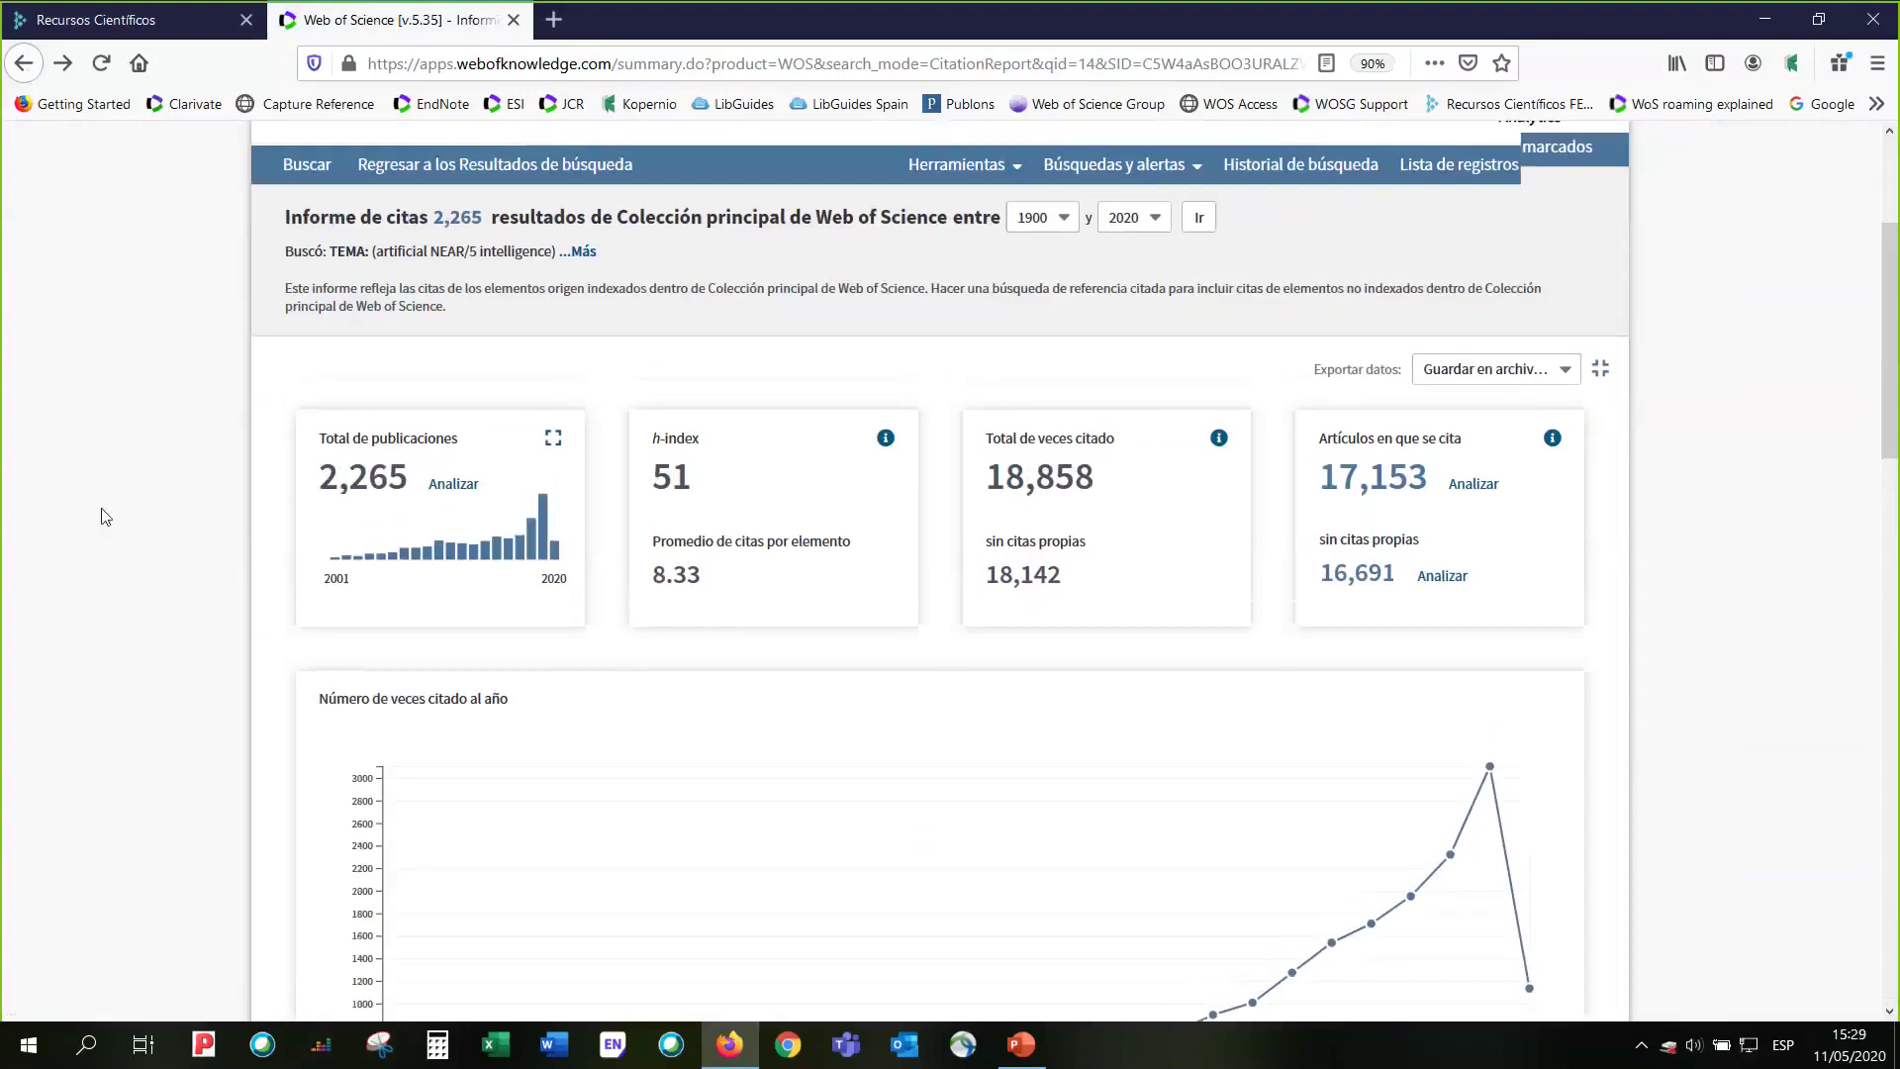
# - Expand the citation report's search details and review the Spain refinement, time period, indexes and summary figures
pyautogui.scroll(2, 106, 515)
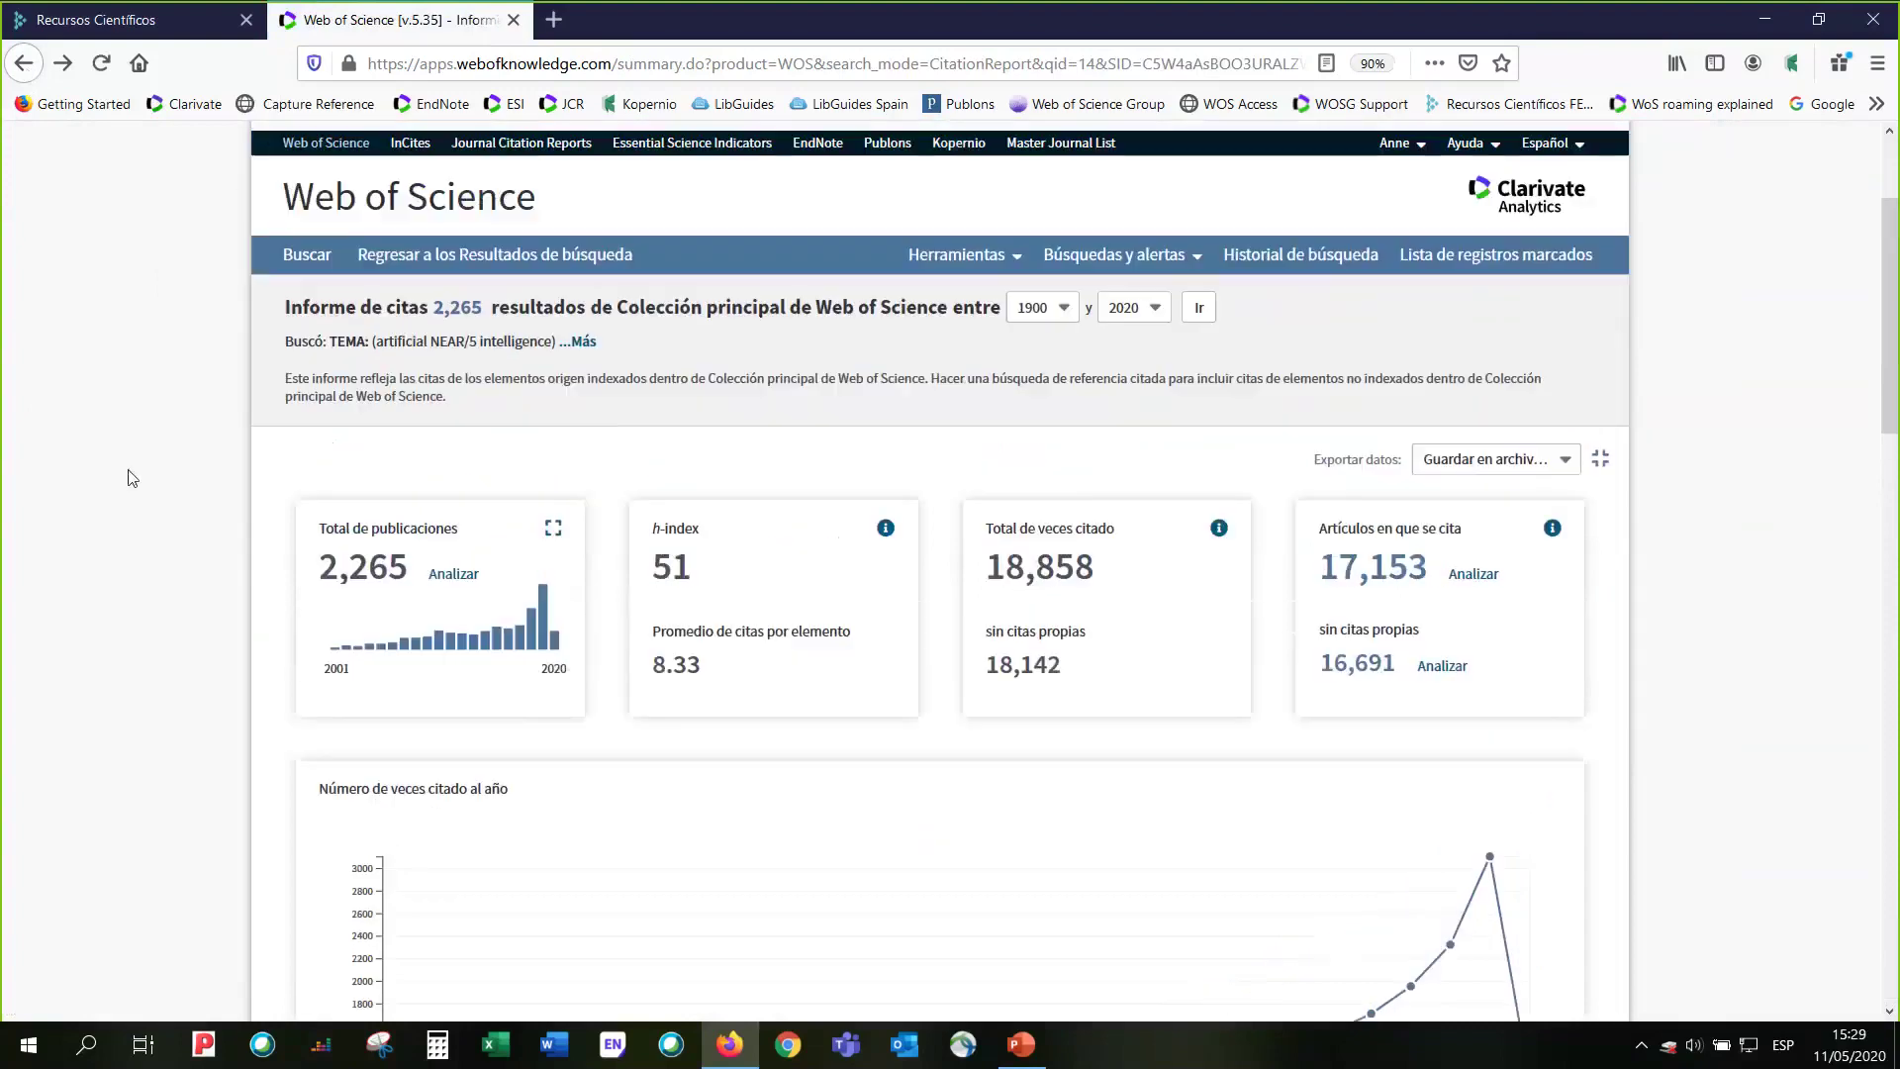
pyautogui.click(584, 341)
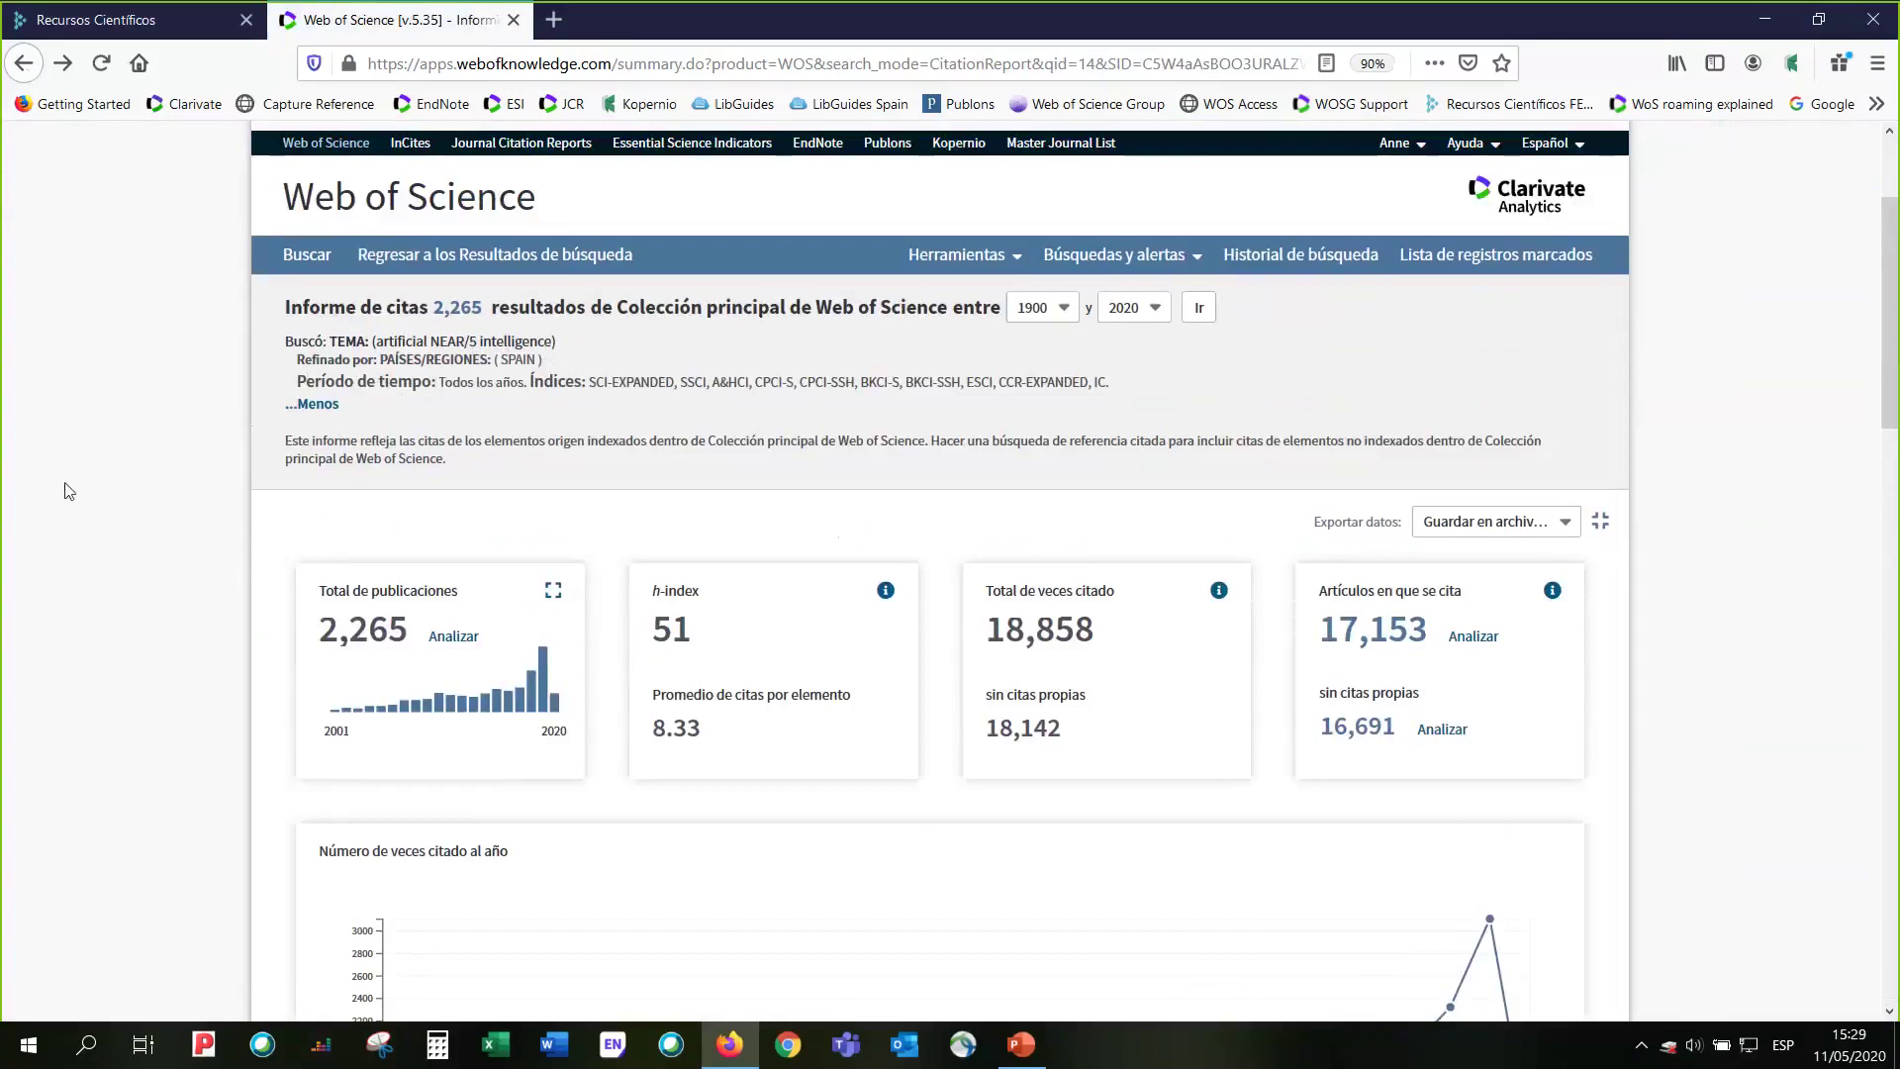
pyautogui.scroll(-4, 71, 492)
pyautogui.scroll(2, 72, 493)
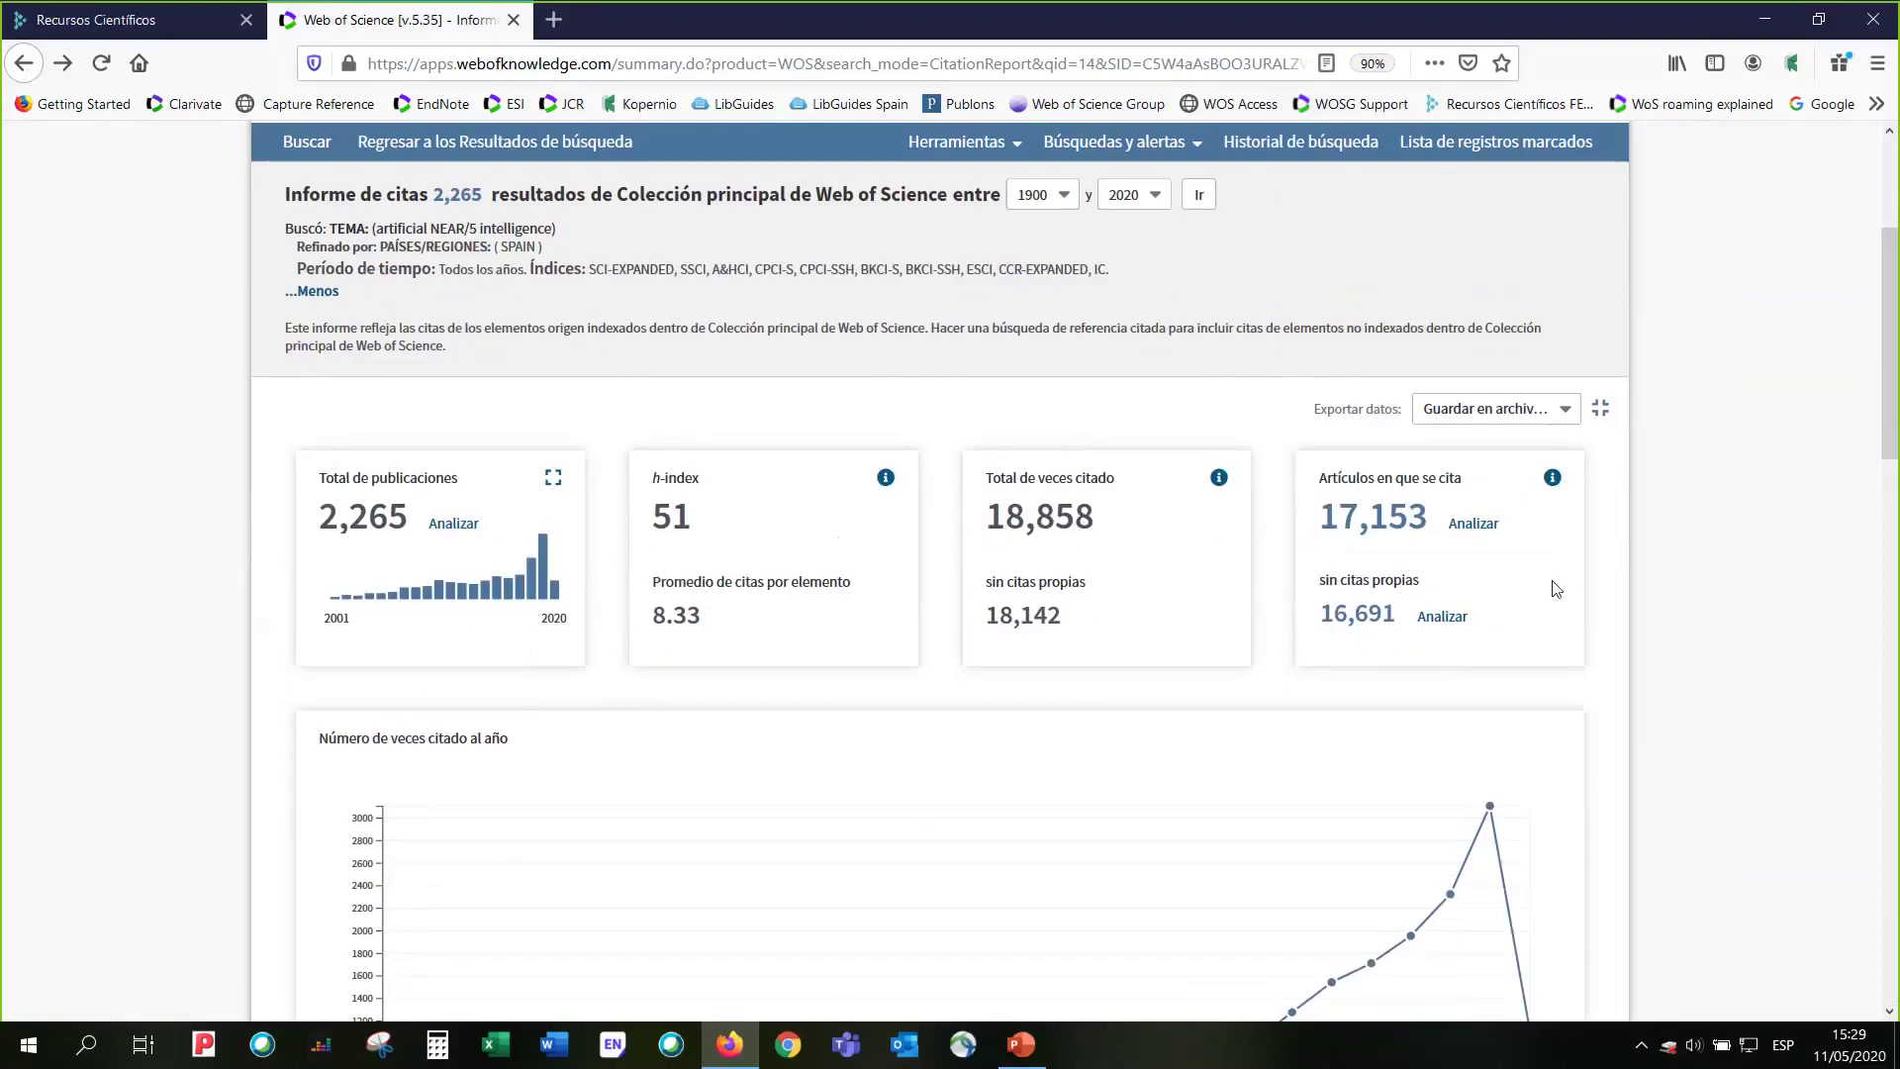
# - Examine the citation report's summary figures and the chart of times cited per year
pyautogui.scroll(-2, 1512, 727)
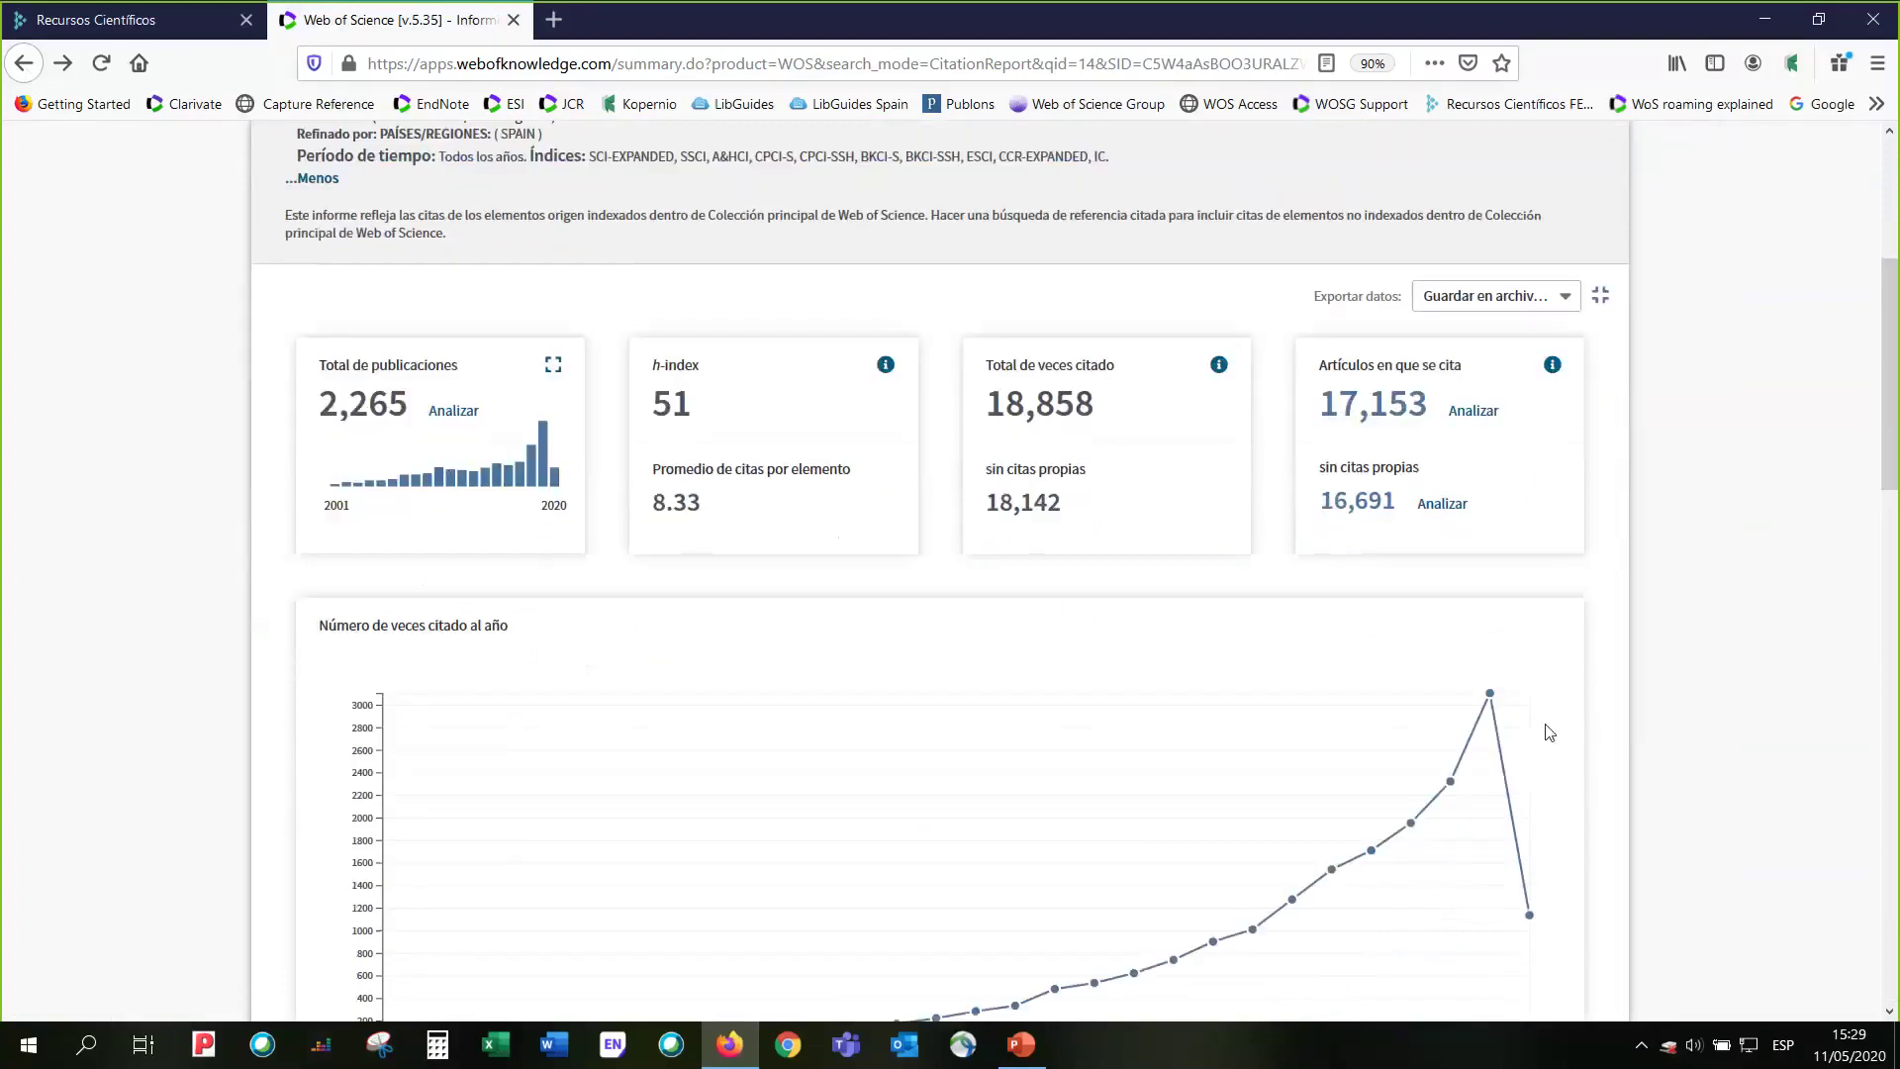
pyautogui.scroll(-2, 1562, 725)
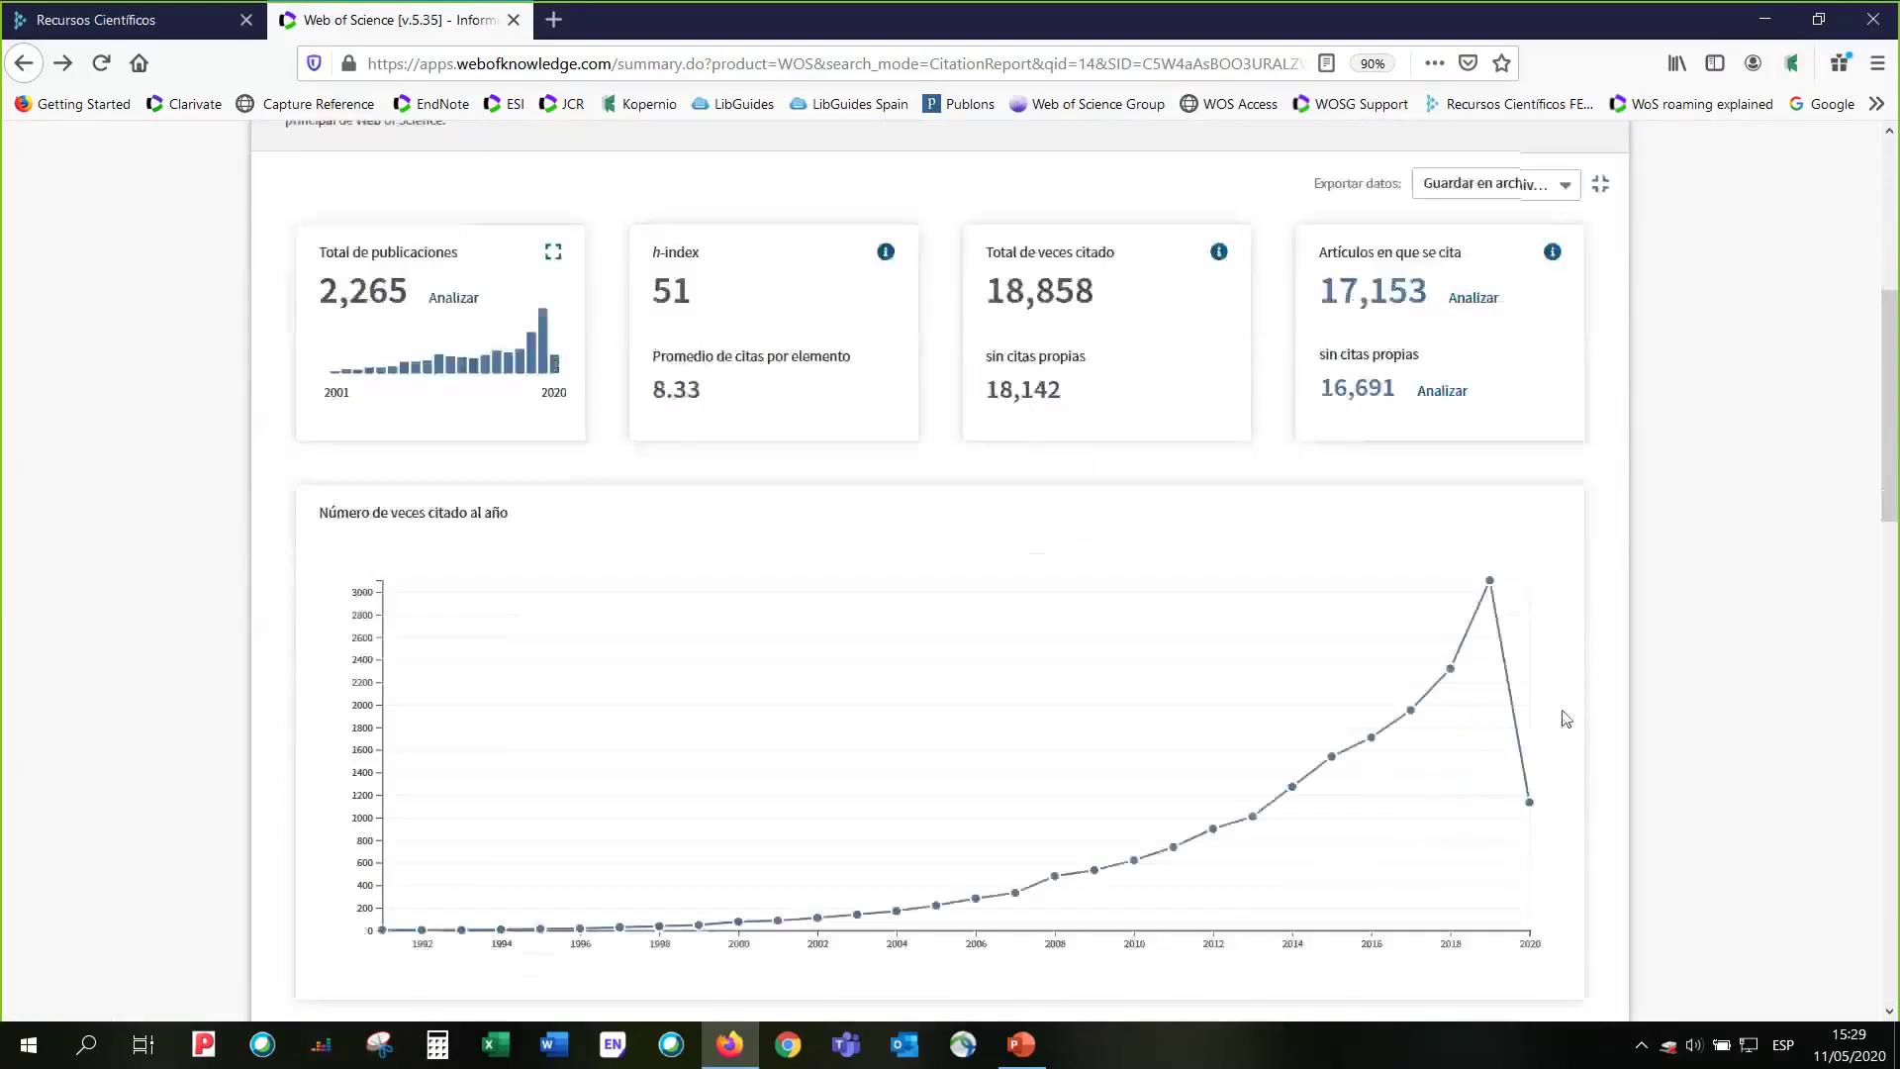
pyautogui.scroll(-10, 1566, 720)
pyautogui.scroll(6, 1573, 718)
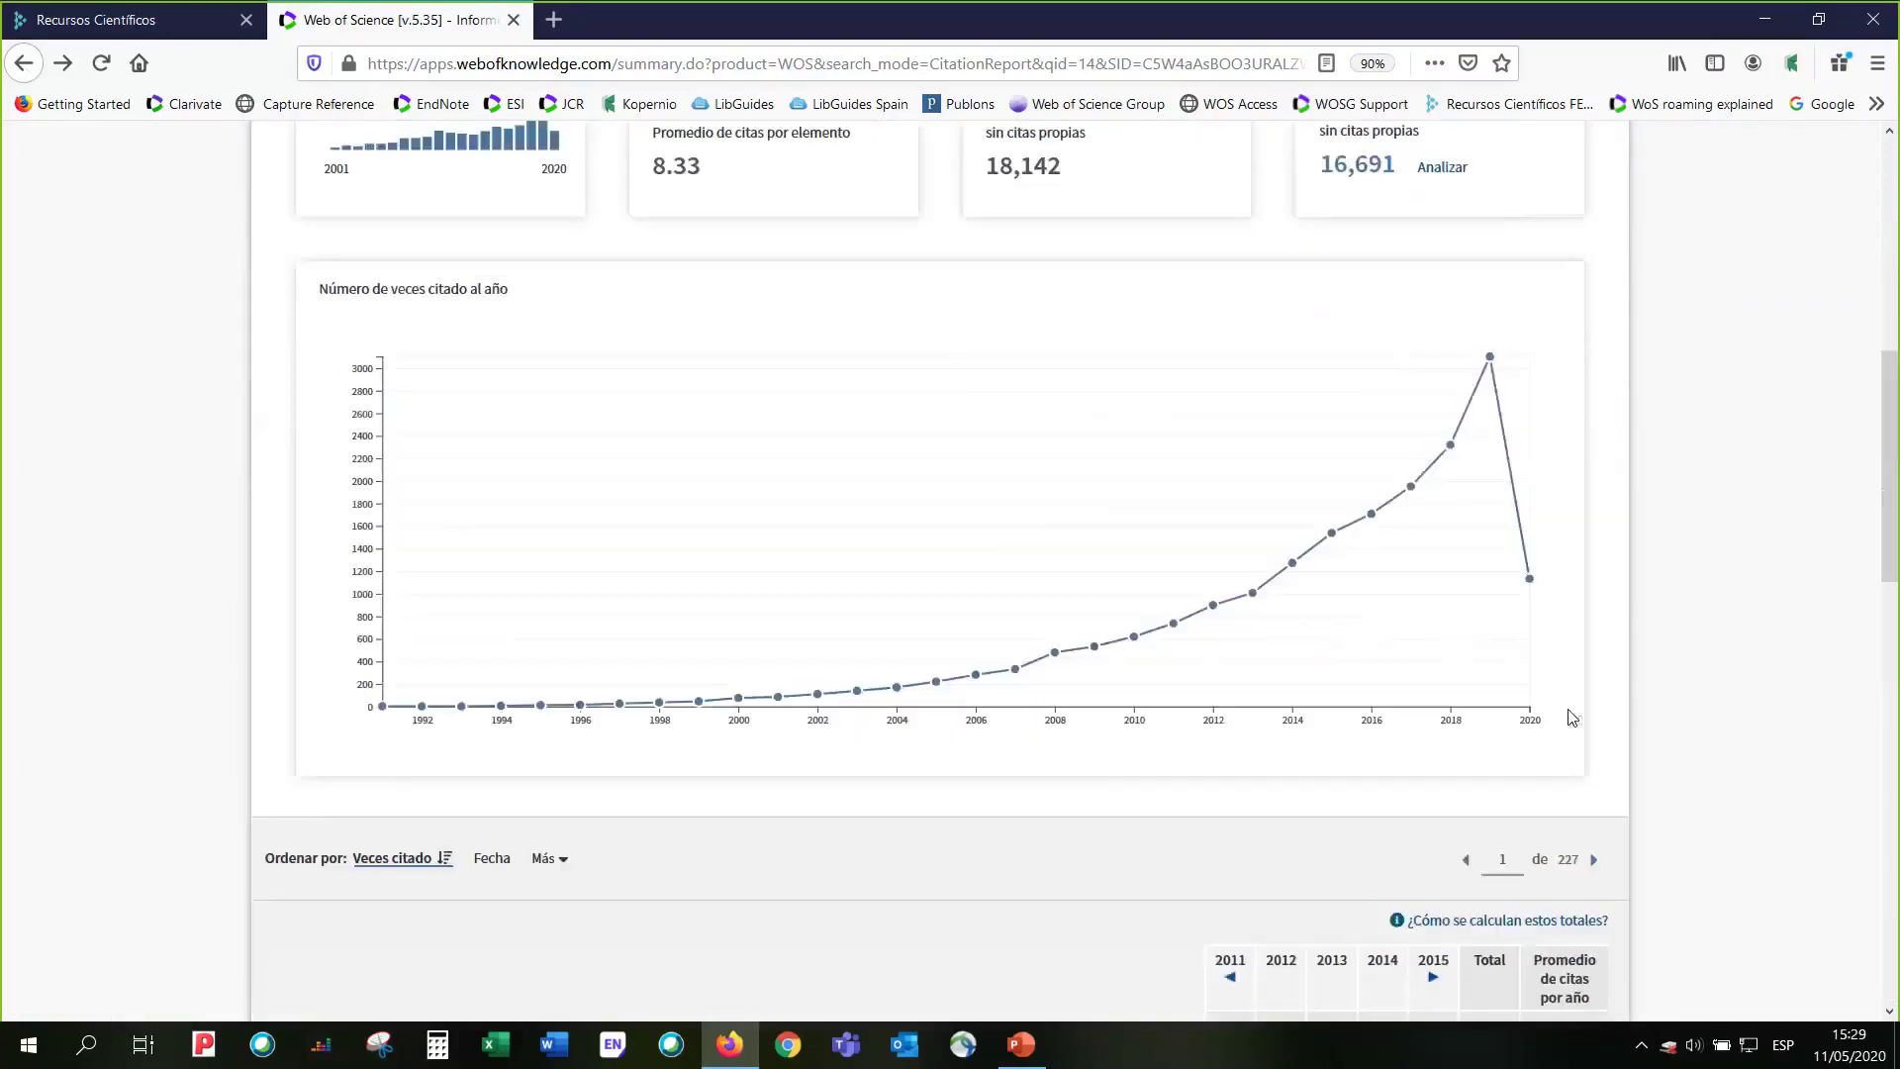
pyautogui.scroll(6, 1572, 717)
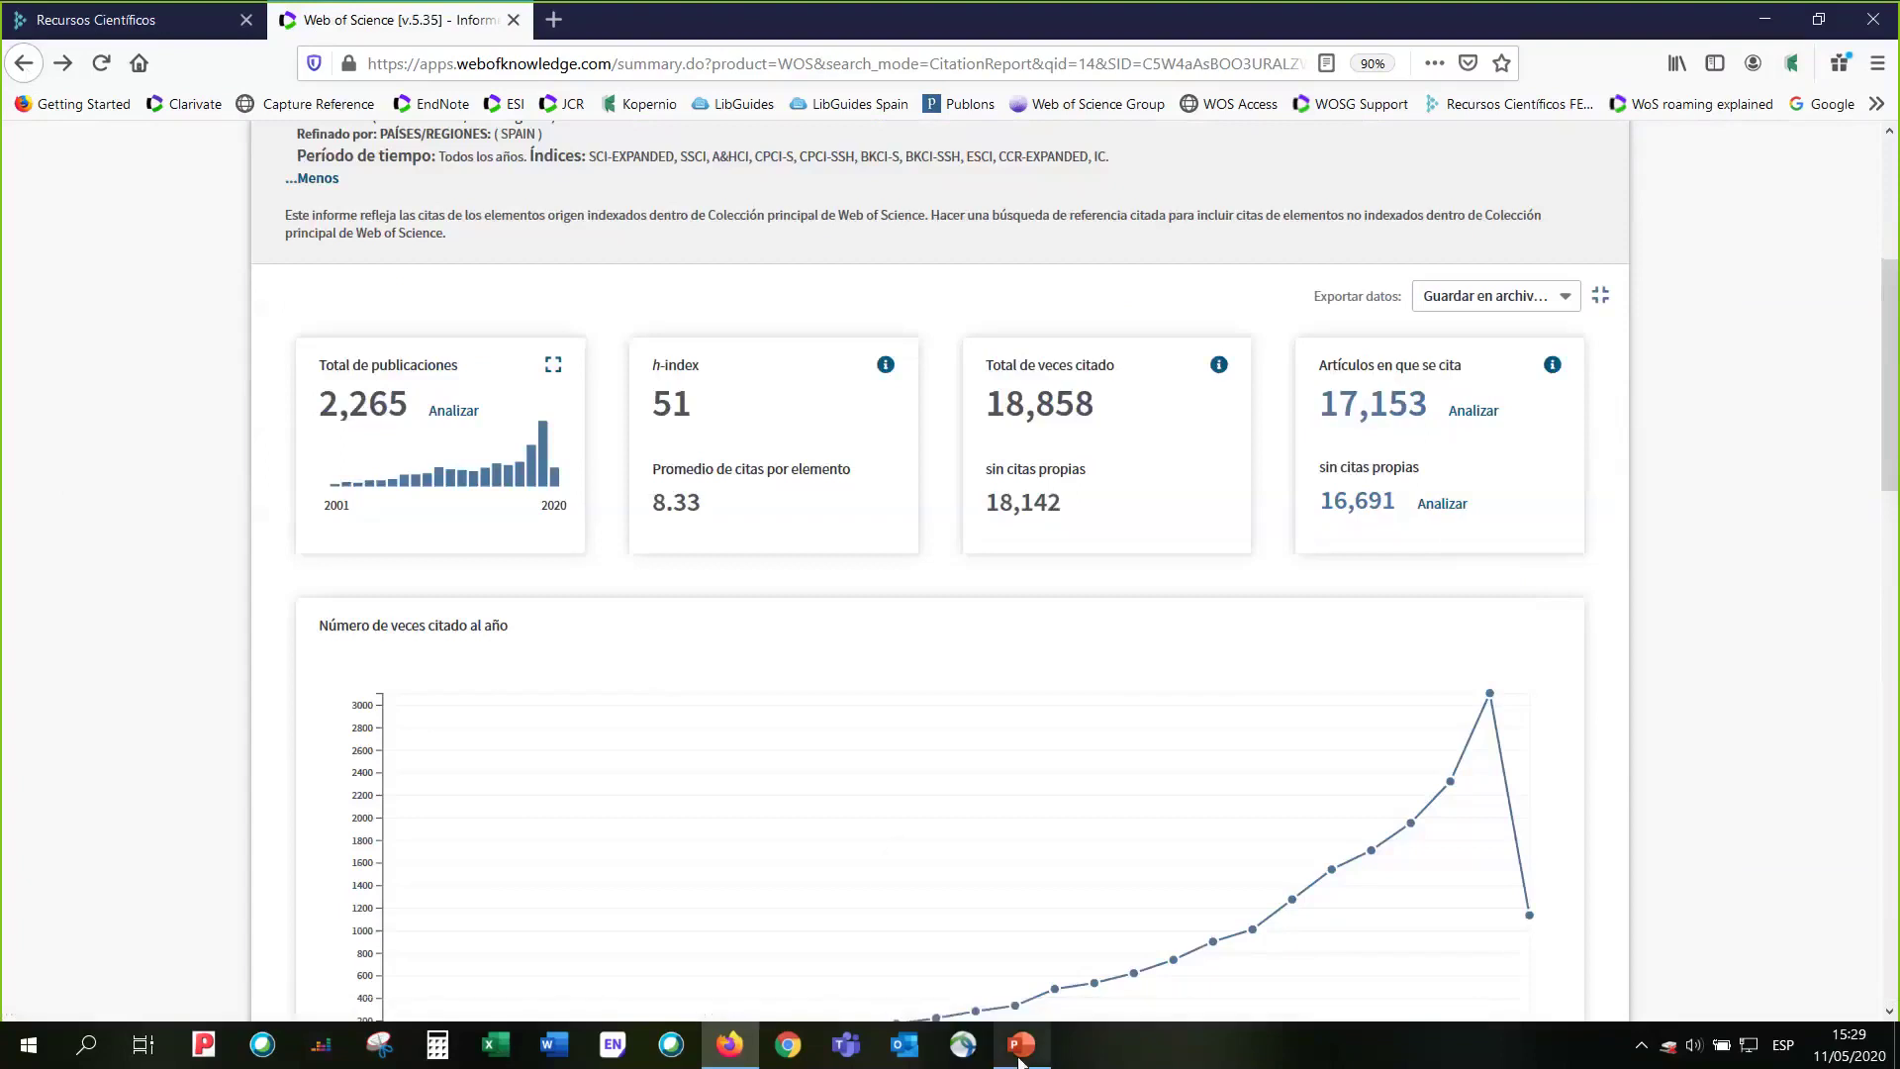
# - Switch to the PowerPoint presentation and start the slide show from agenda slide 13, Buscar en todas las bases de datos
pyautogui.moveTo(1020, 1059)
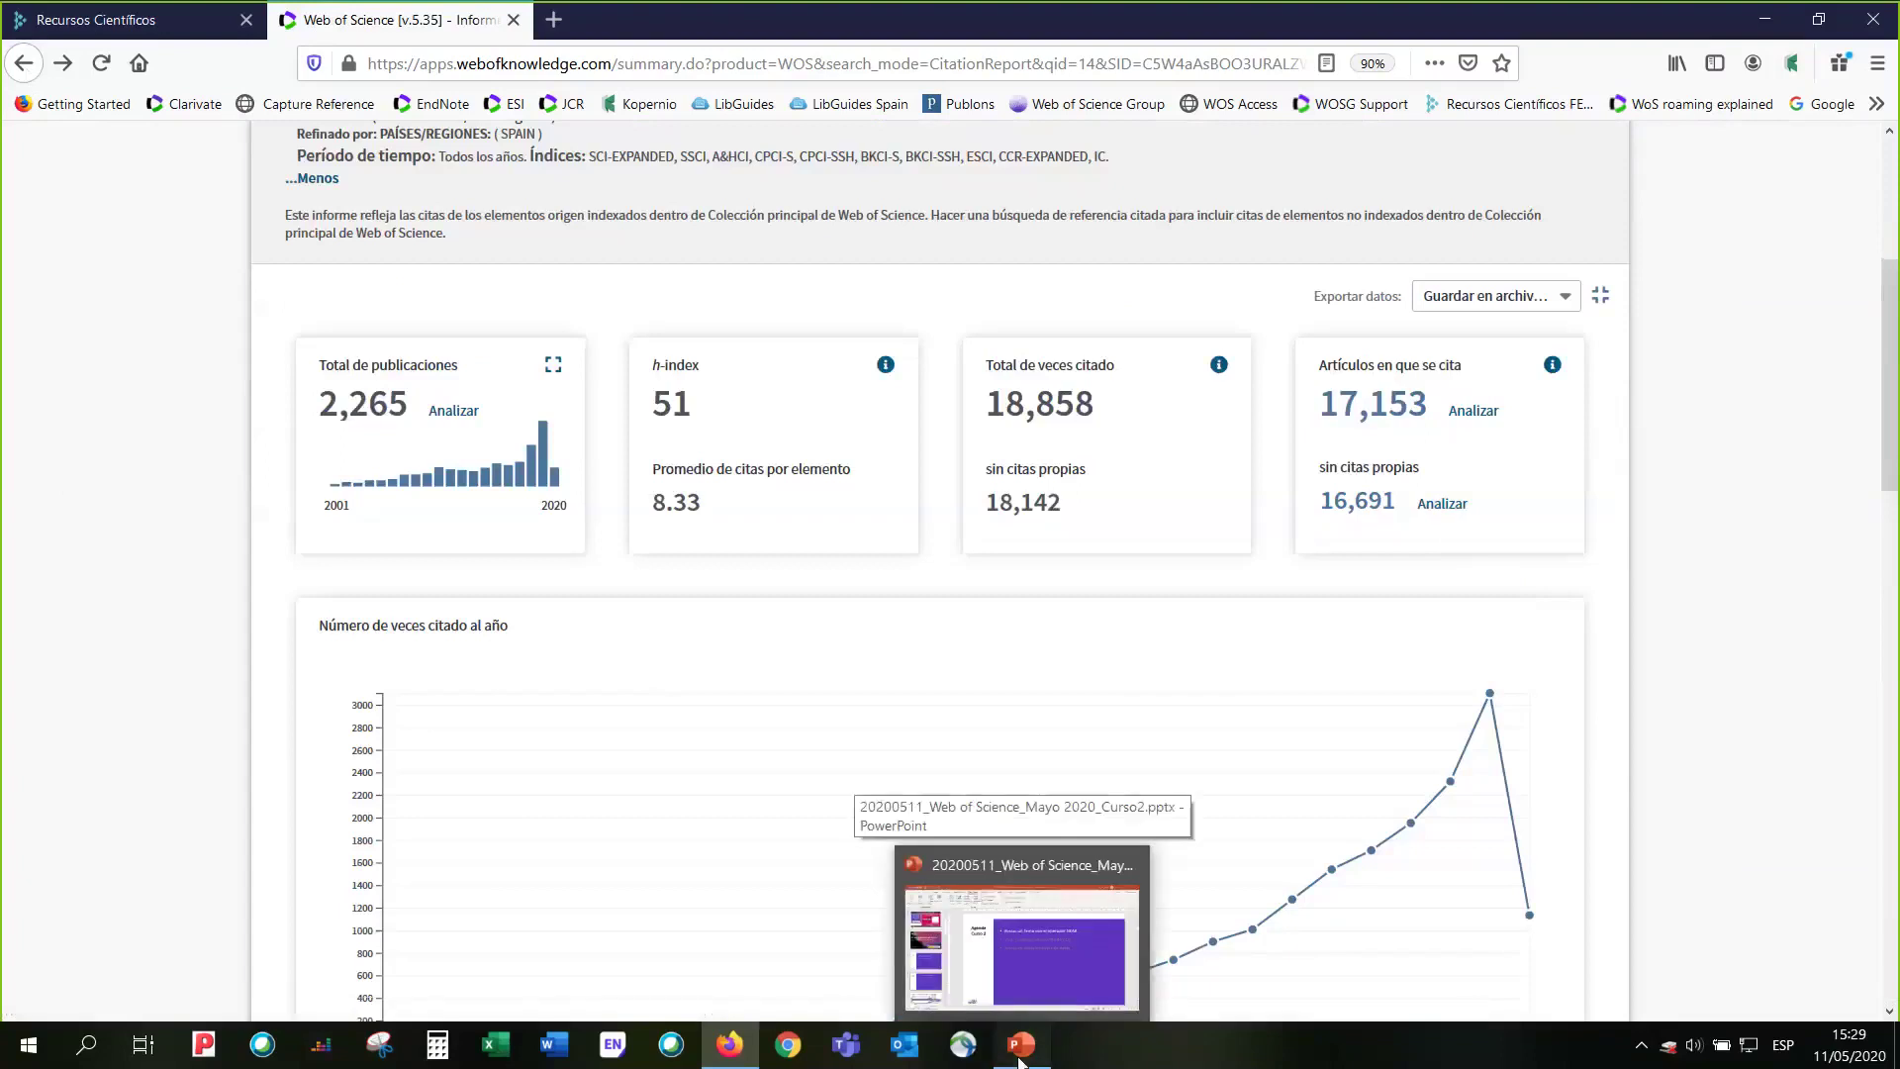
pyautogui.click(1020, 1059)
pyautogui.scroll(-8, 103, 754)
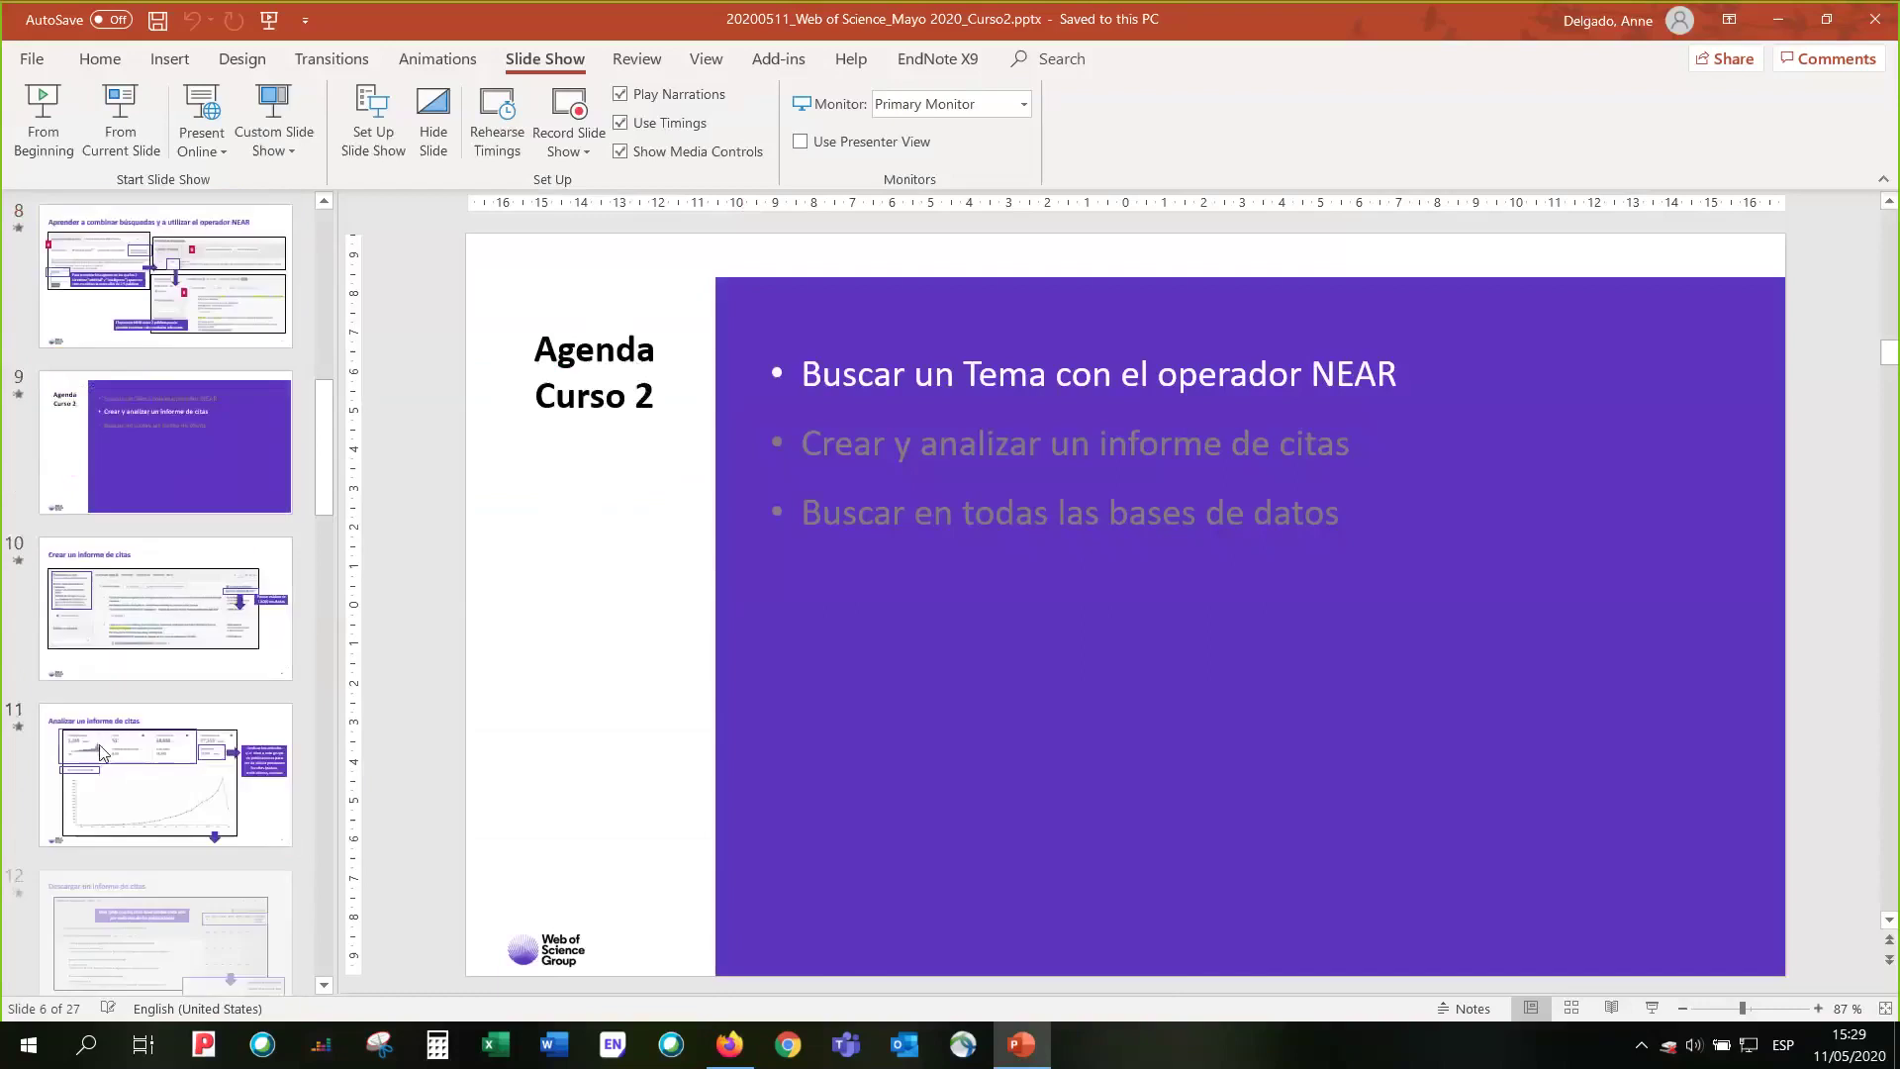
pyautogui.scroll(-5, 103, 752)
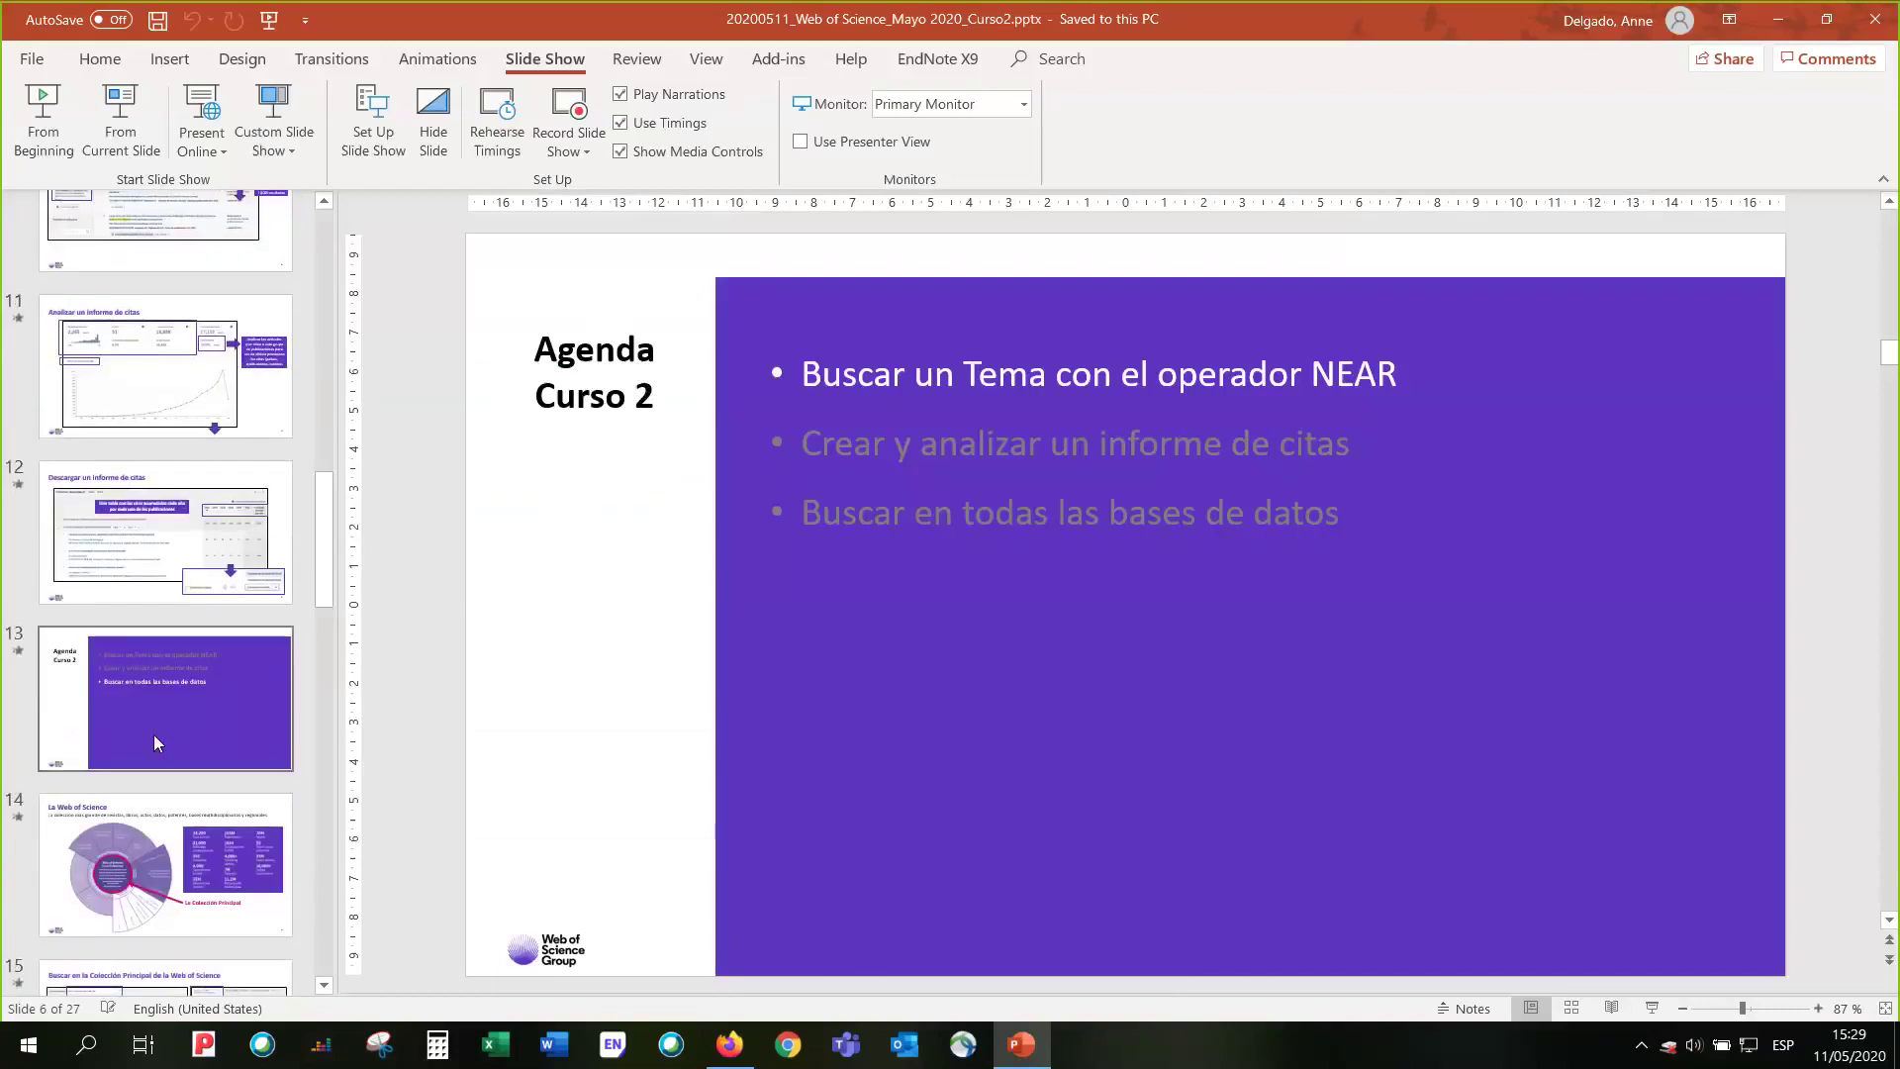
pyautogui.click(153, 734)
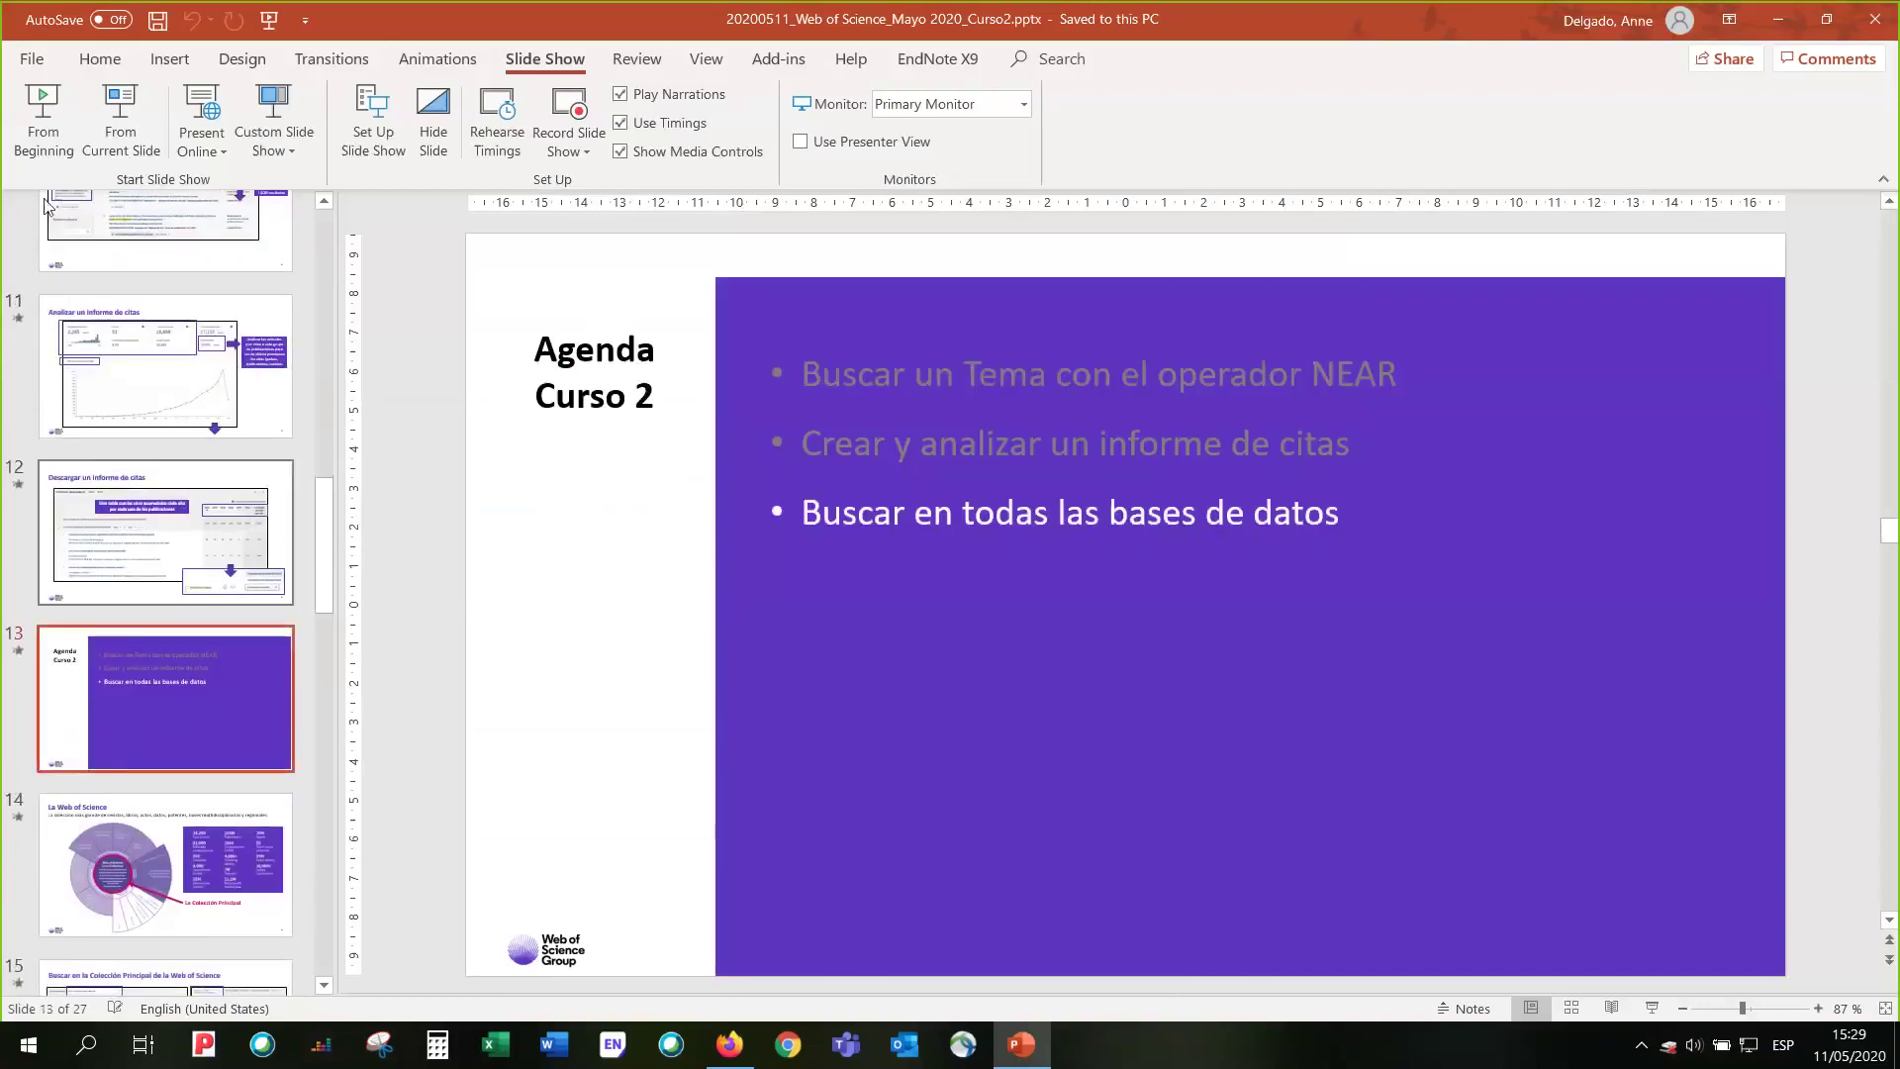
pyautogui.click(127, 135)
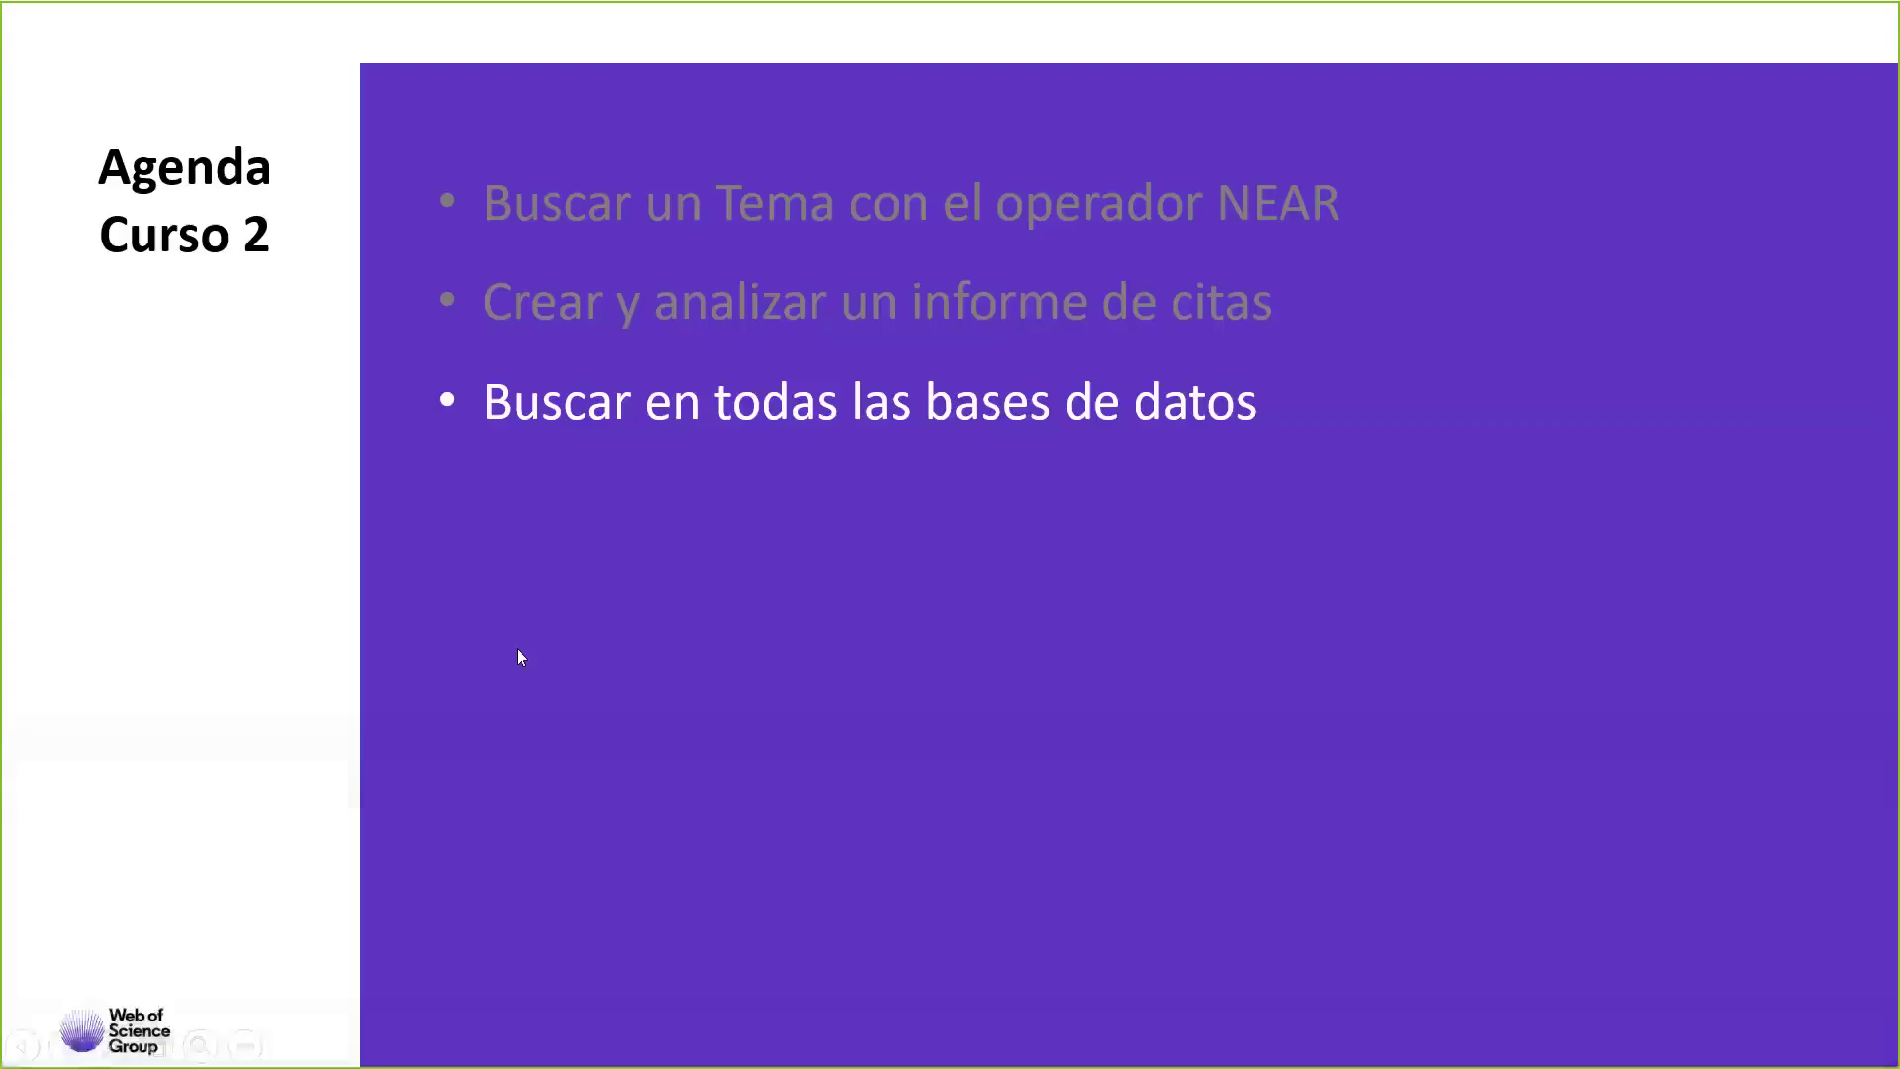
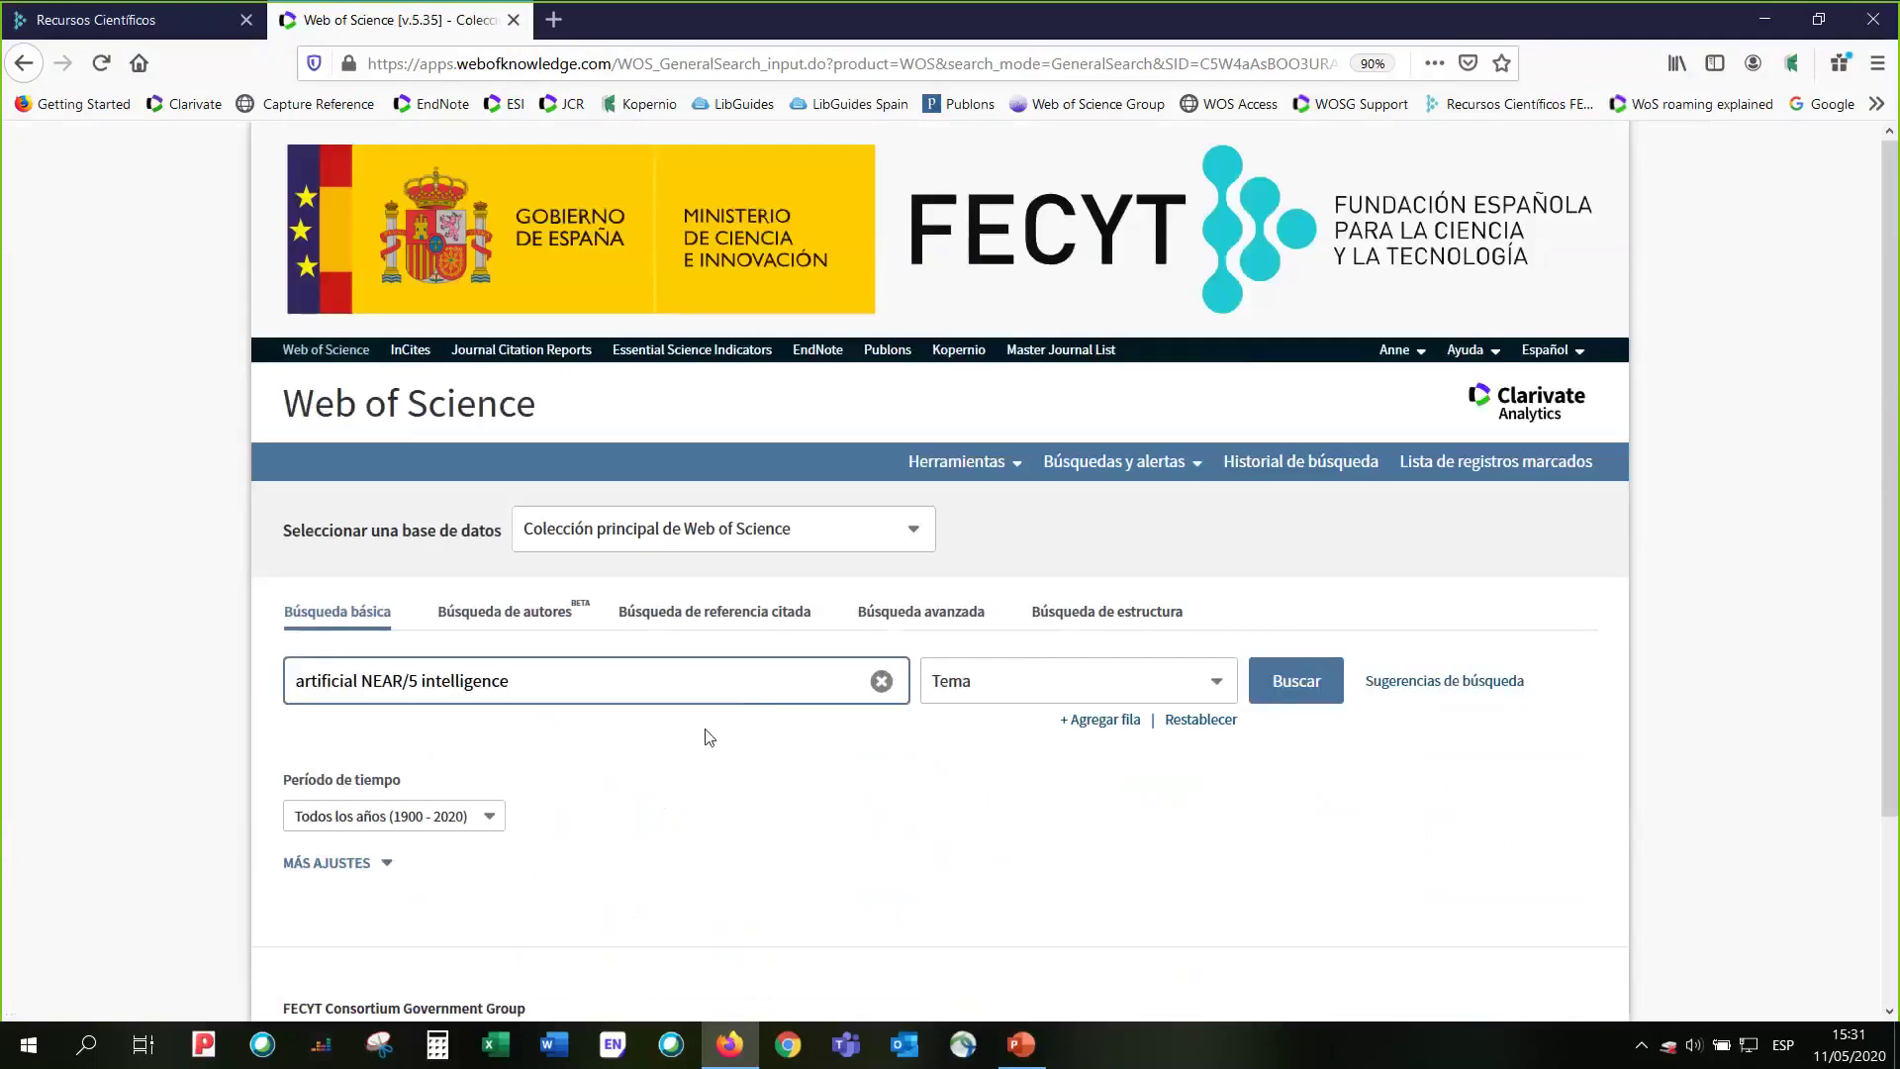
# - Clear the artificial NEAR/5 intelligence query and expand the additional settings to review the Core Collection's citation indexes
pyautogui.click(882, 682)
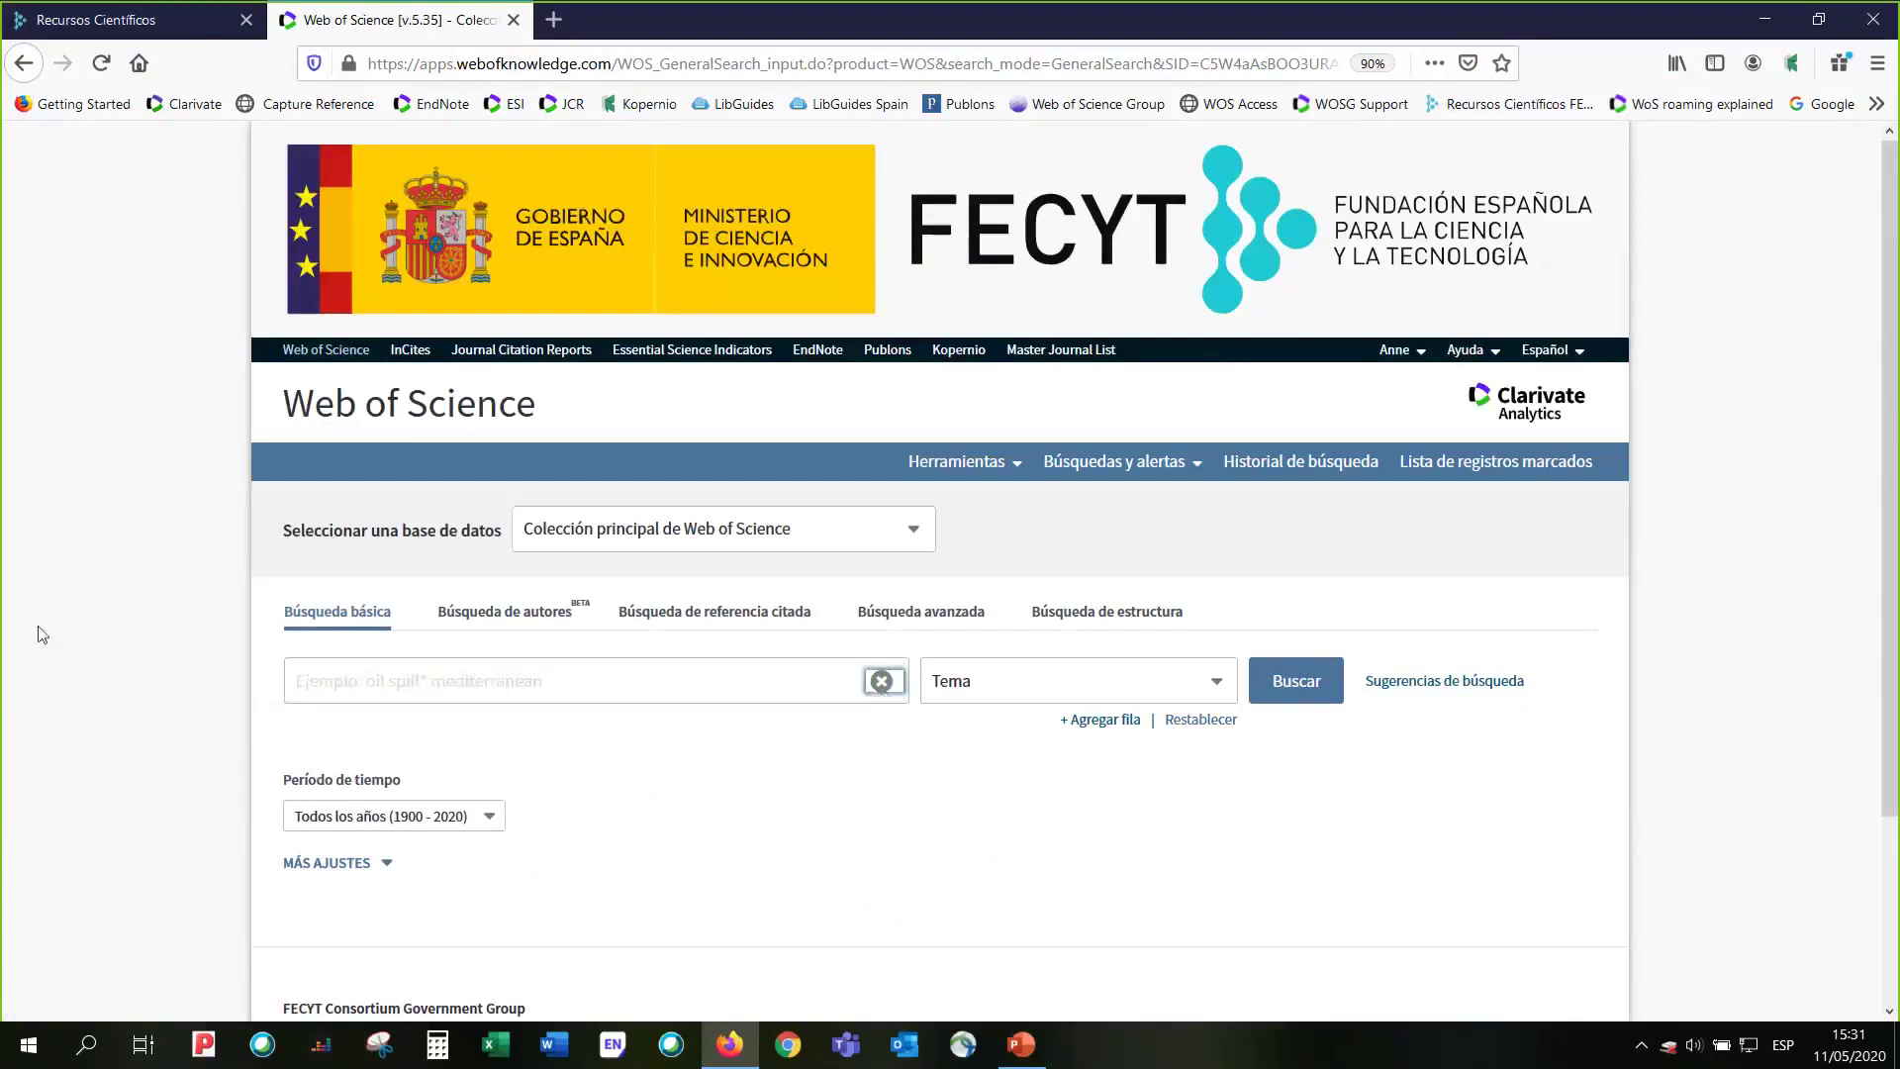
pyautogui.scroll(-3, 382, 638)
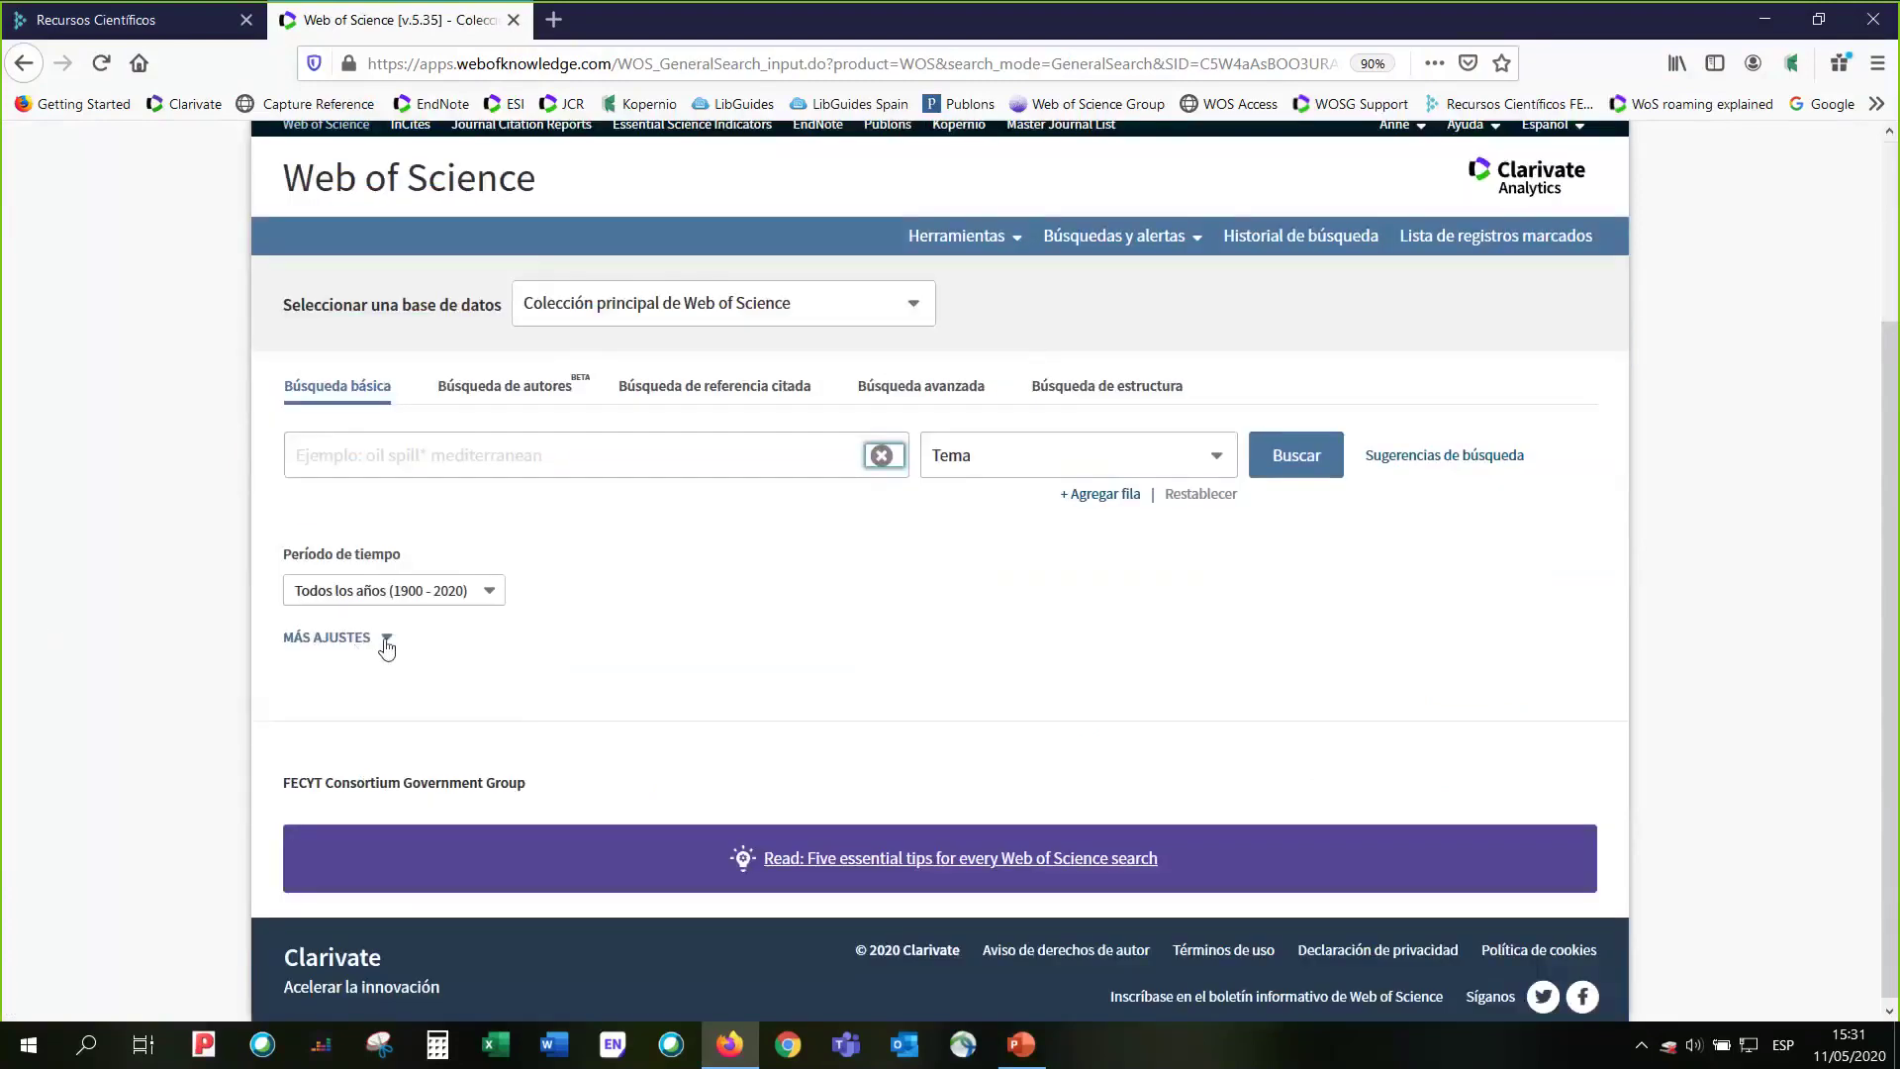
pyautogui.click(384, 638)
pyautogui.scroll(-2, 170, 730)
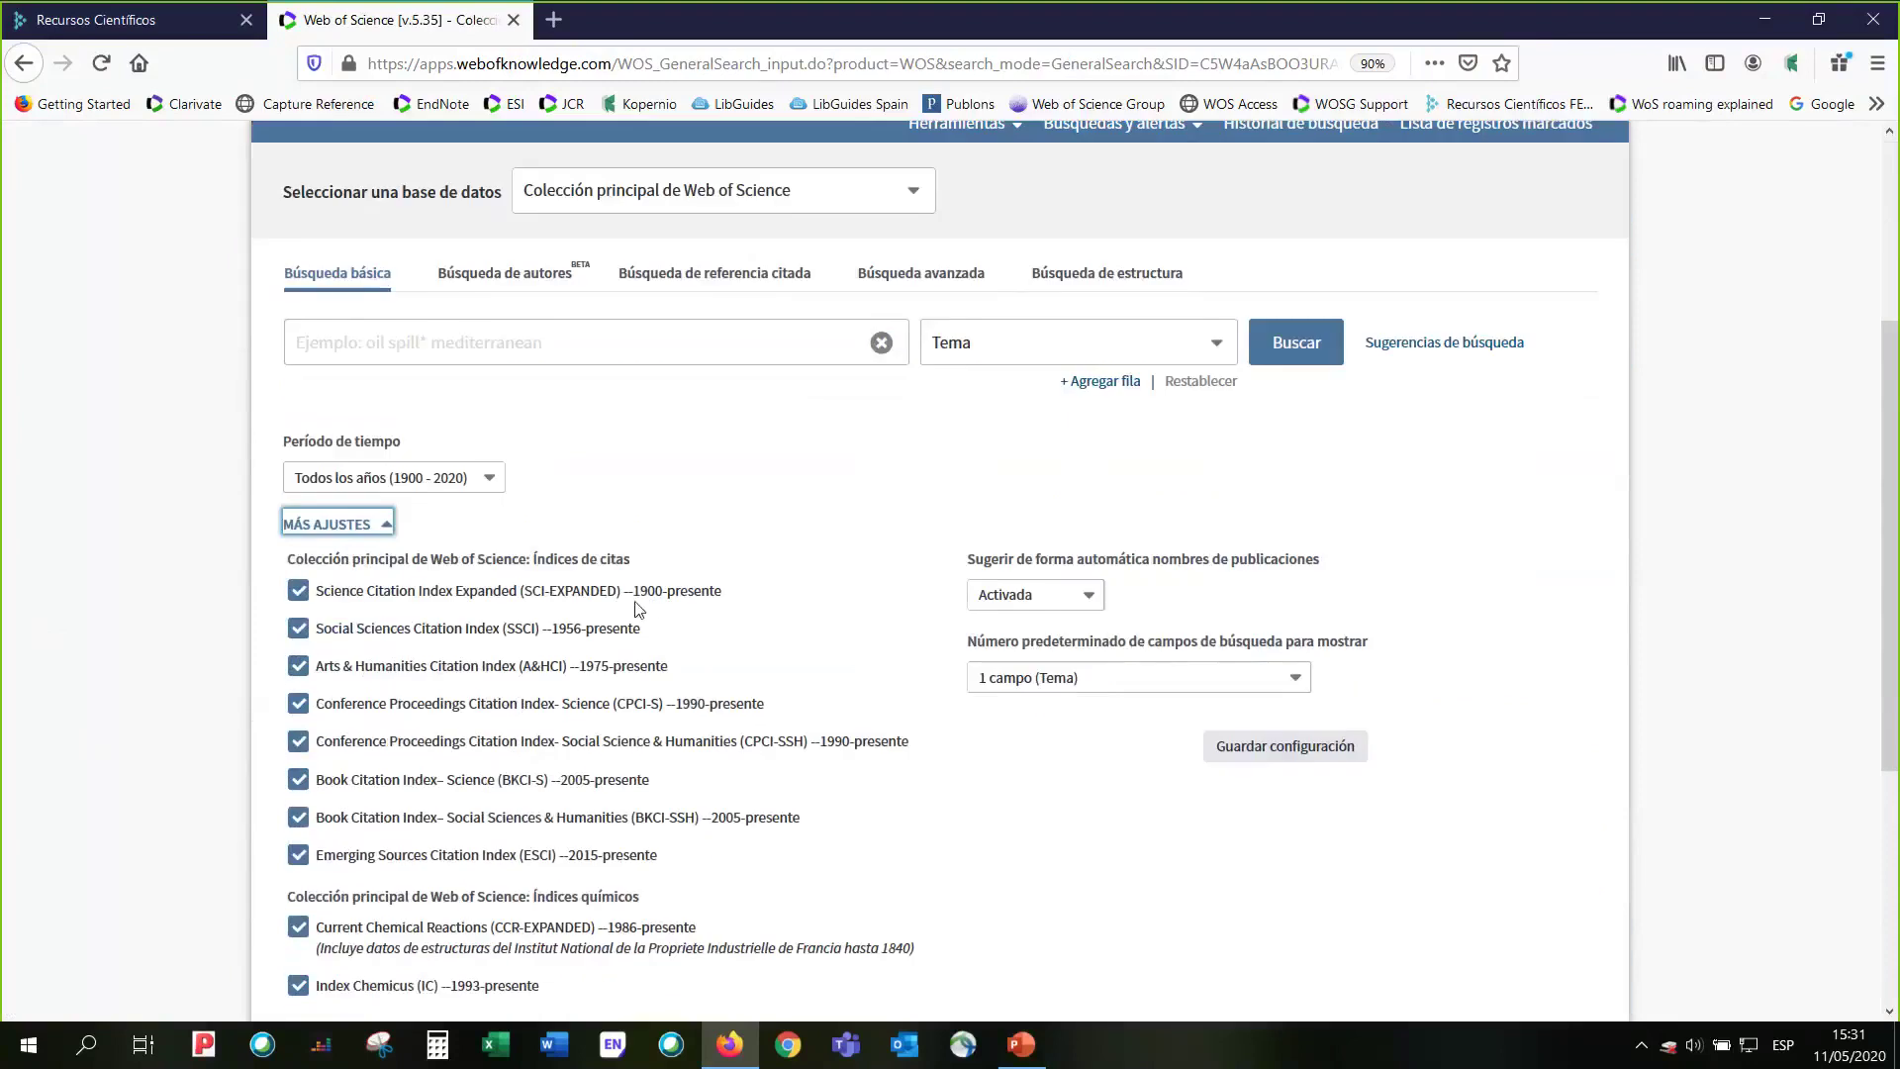
pyautogui.click(643, 594)
pyautogui.click(644, 594)
pyautogui.scroll(2, 94, 656)
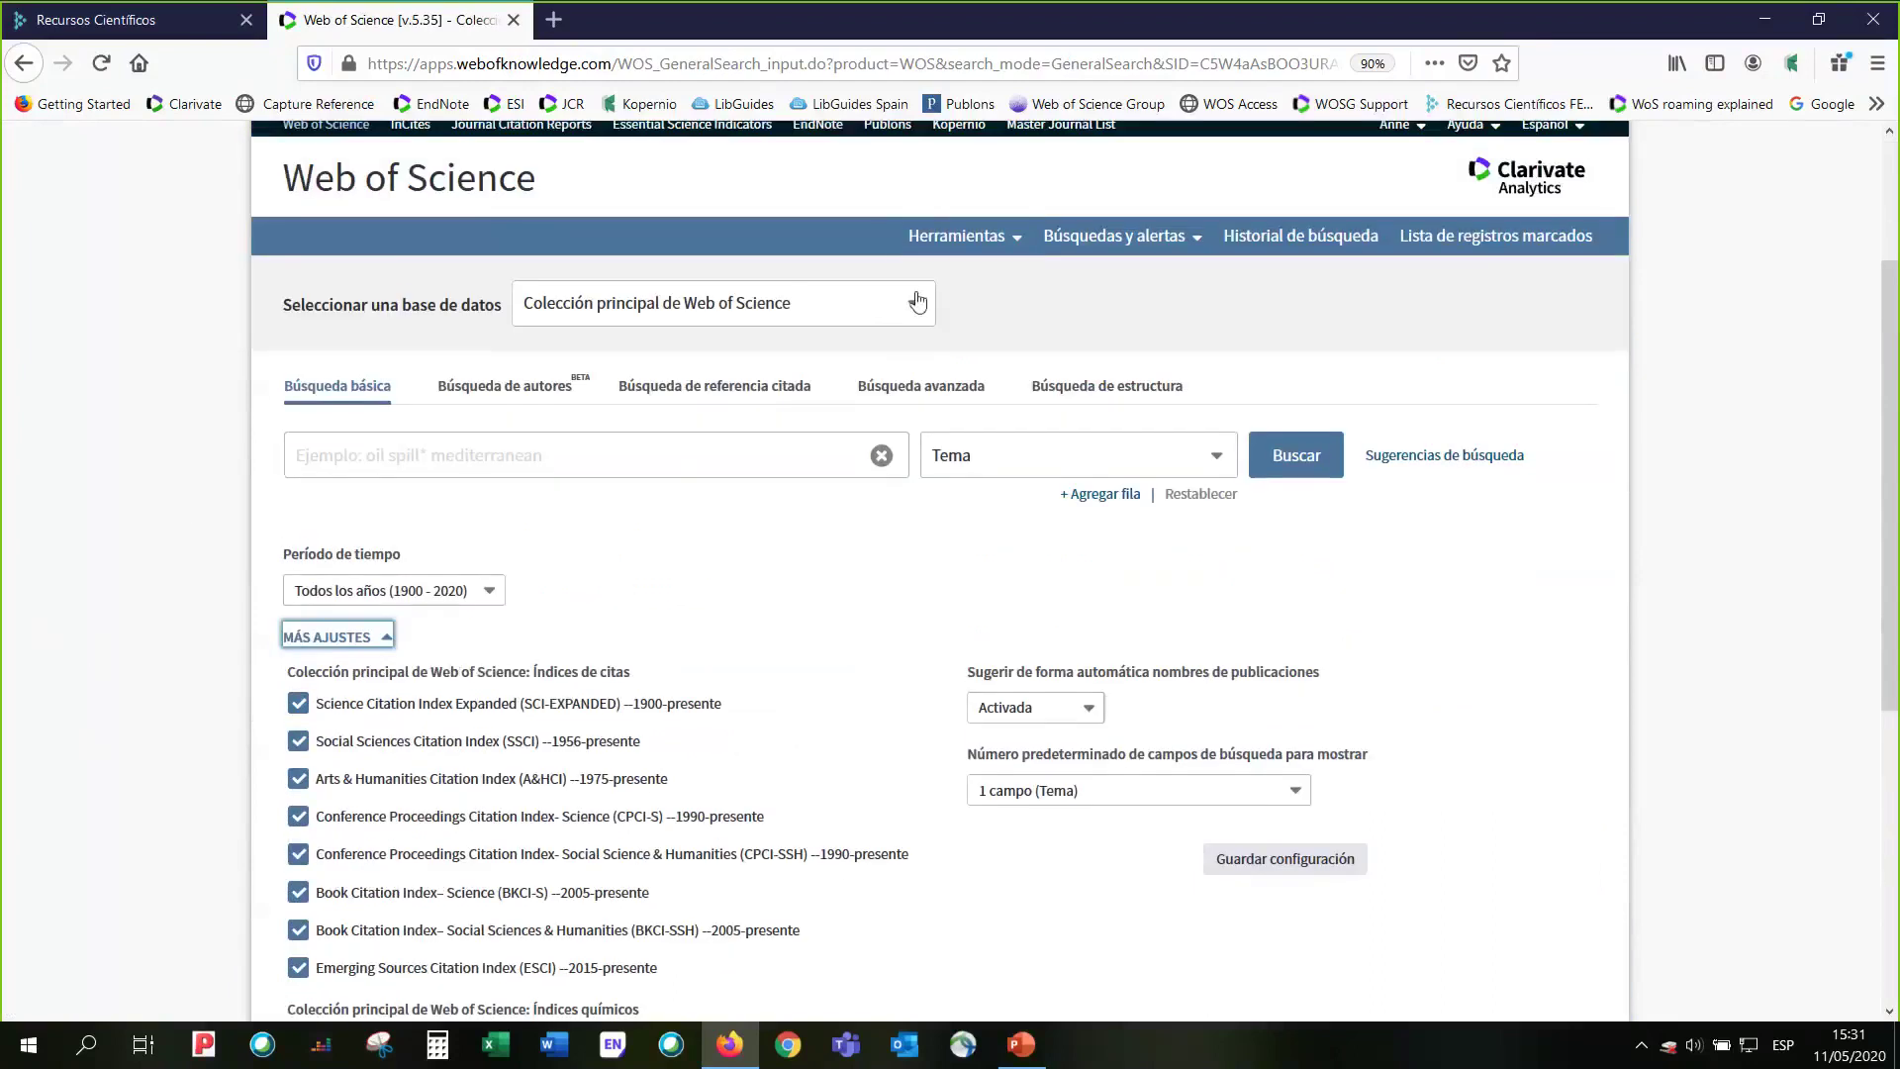
# - Set the search database to Todas las bases de datos and open the detailed information page about the available databases
pyautogui.click(914, 305)
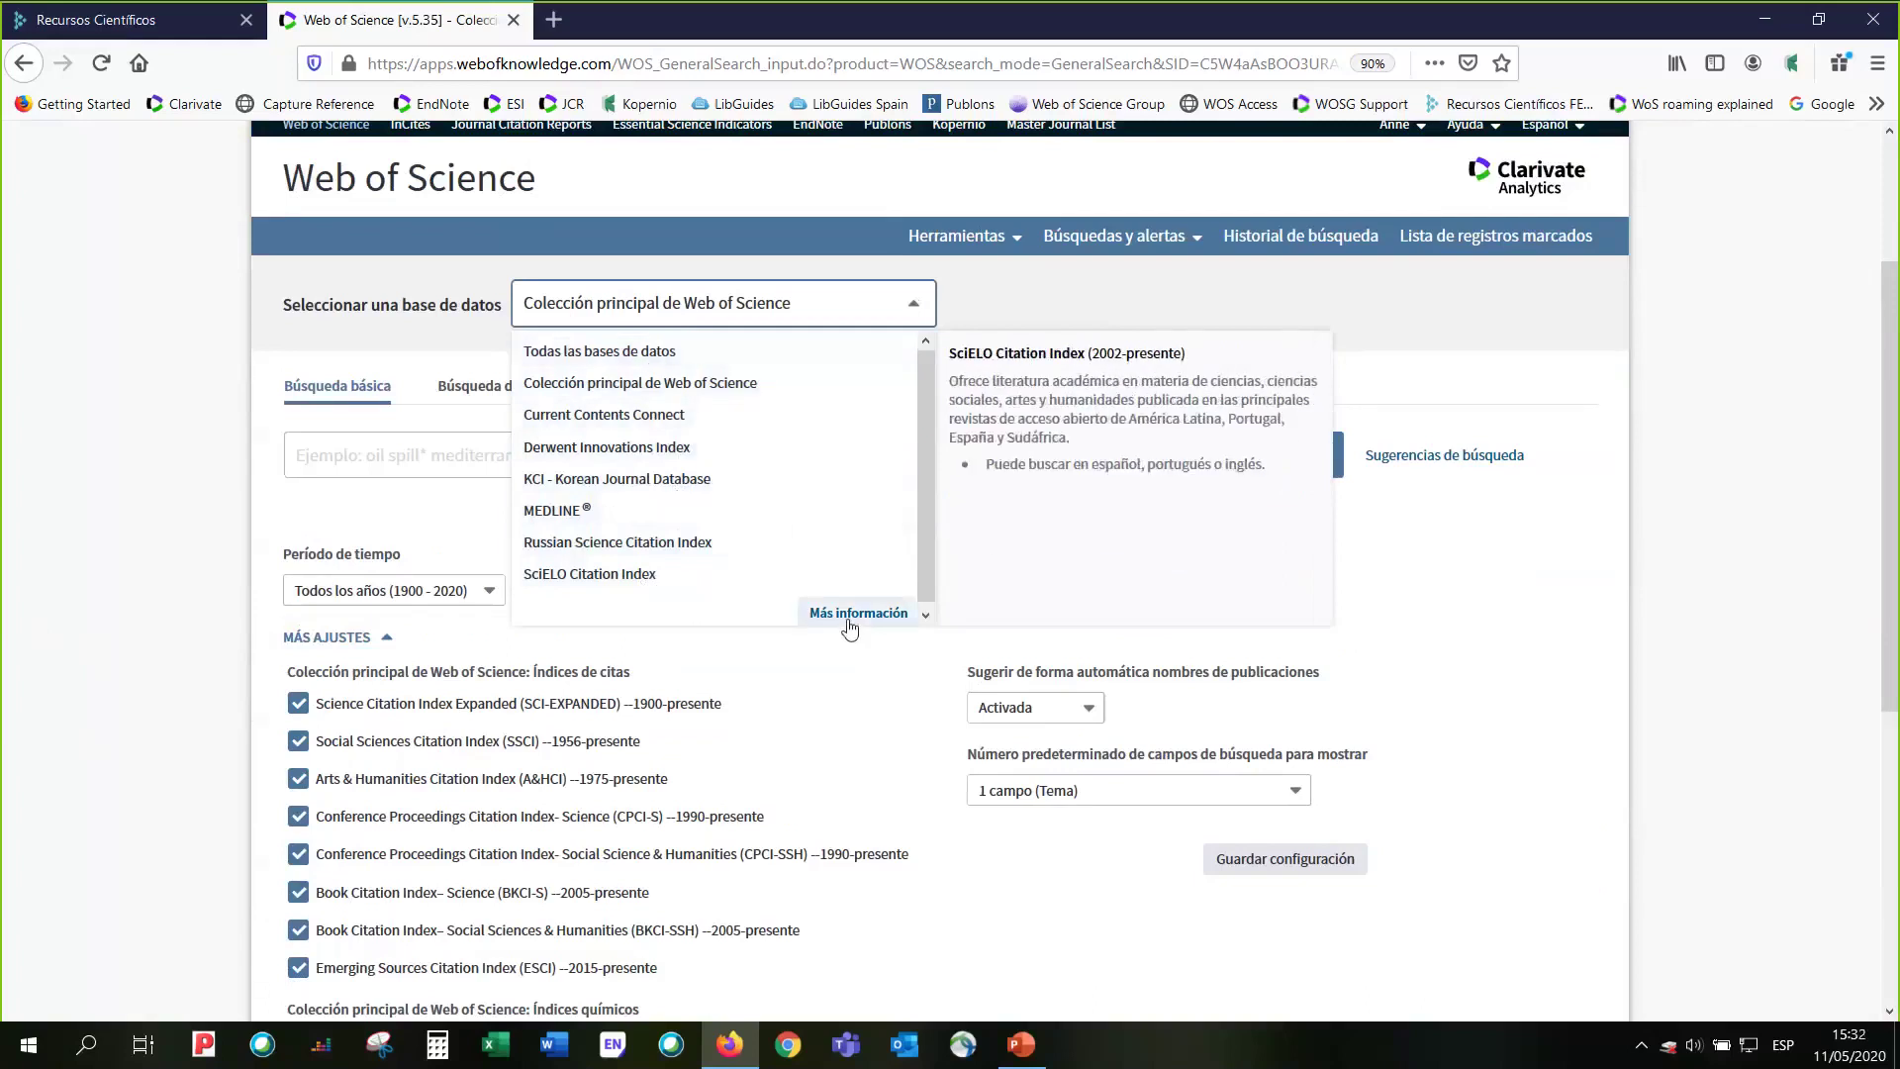
pyautogui.click(682, 365)
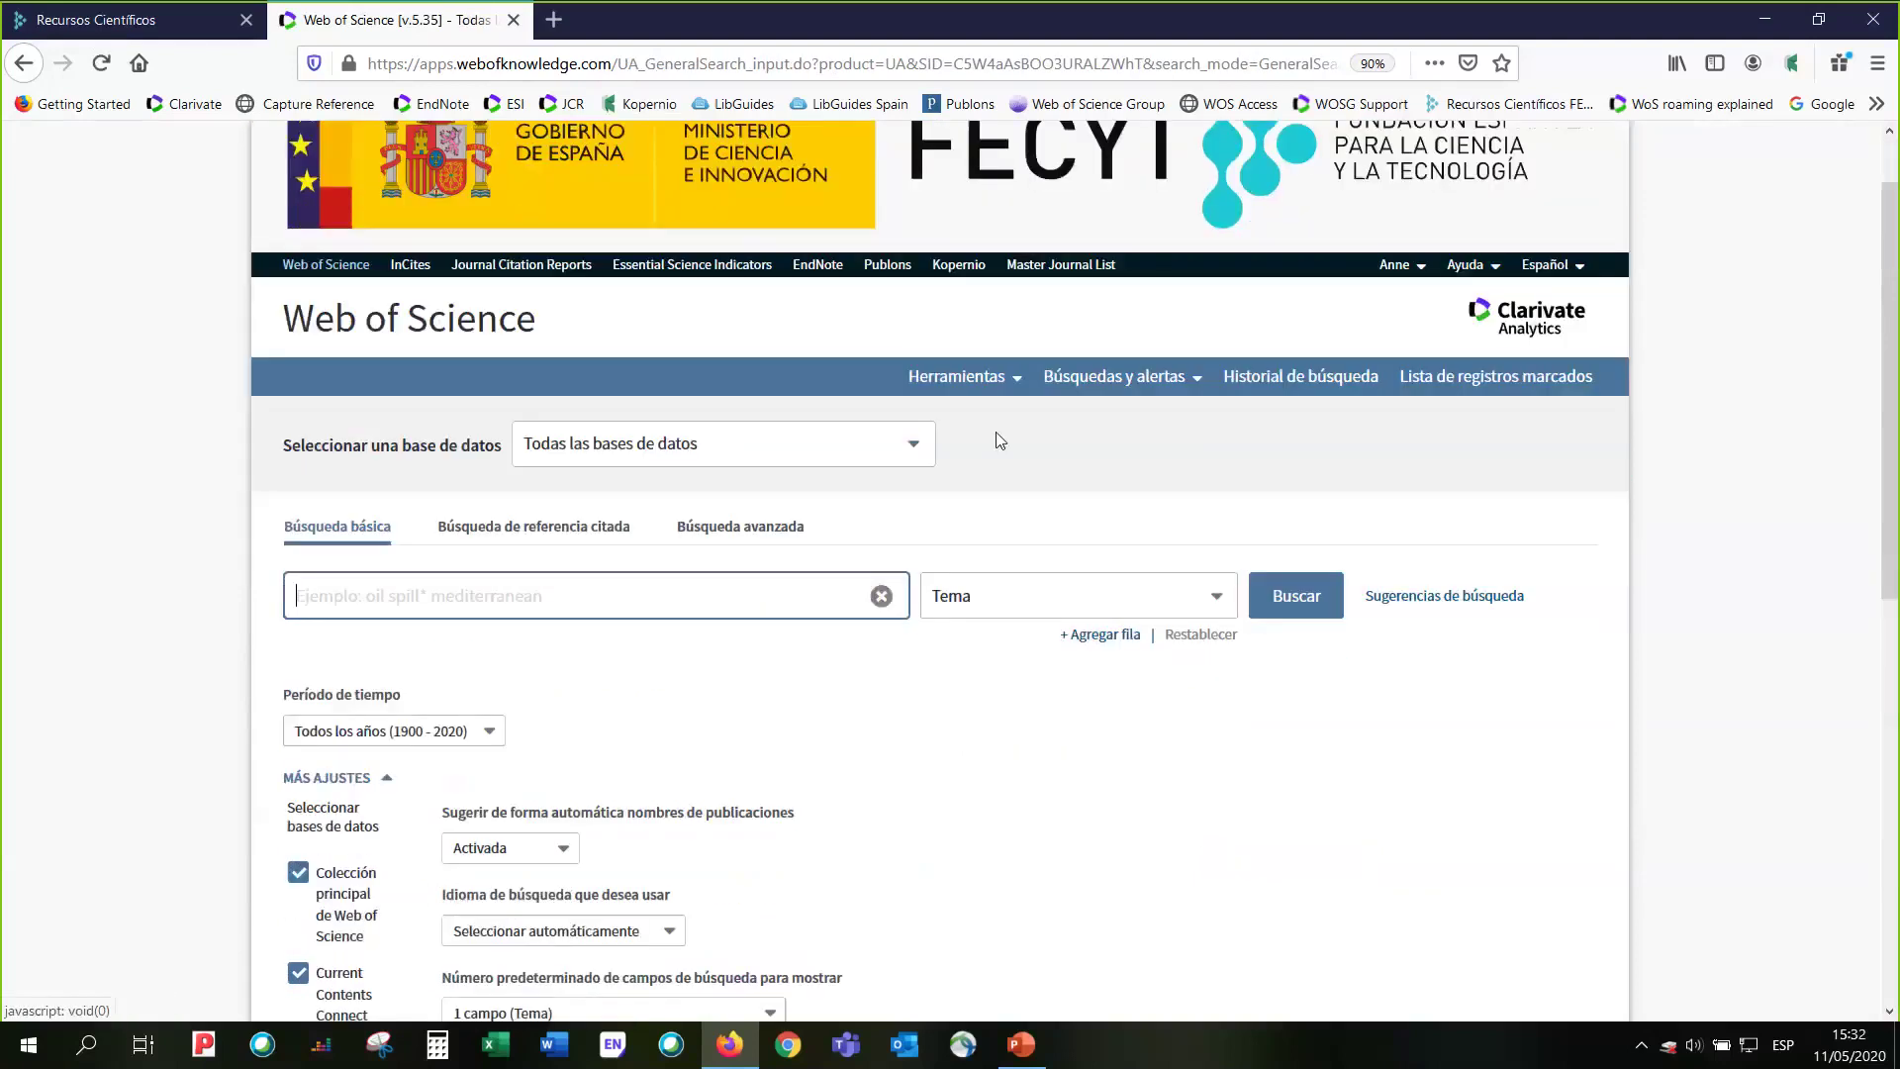
pyautogui.click(911, 305)
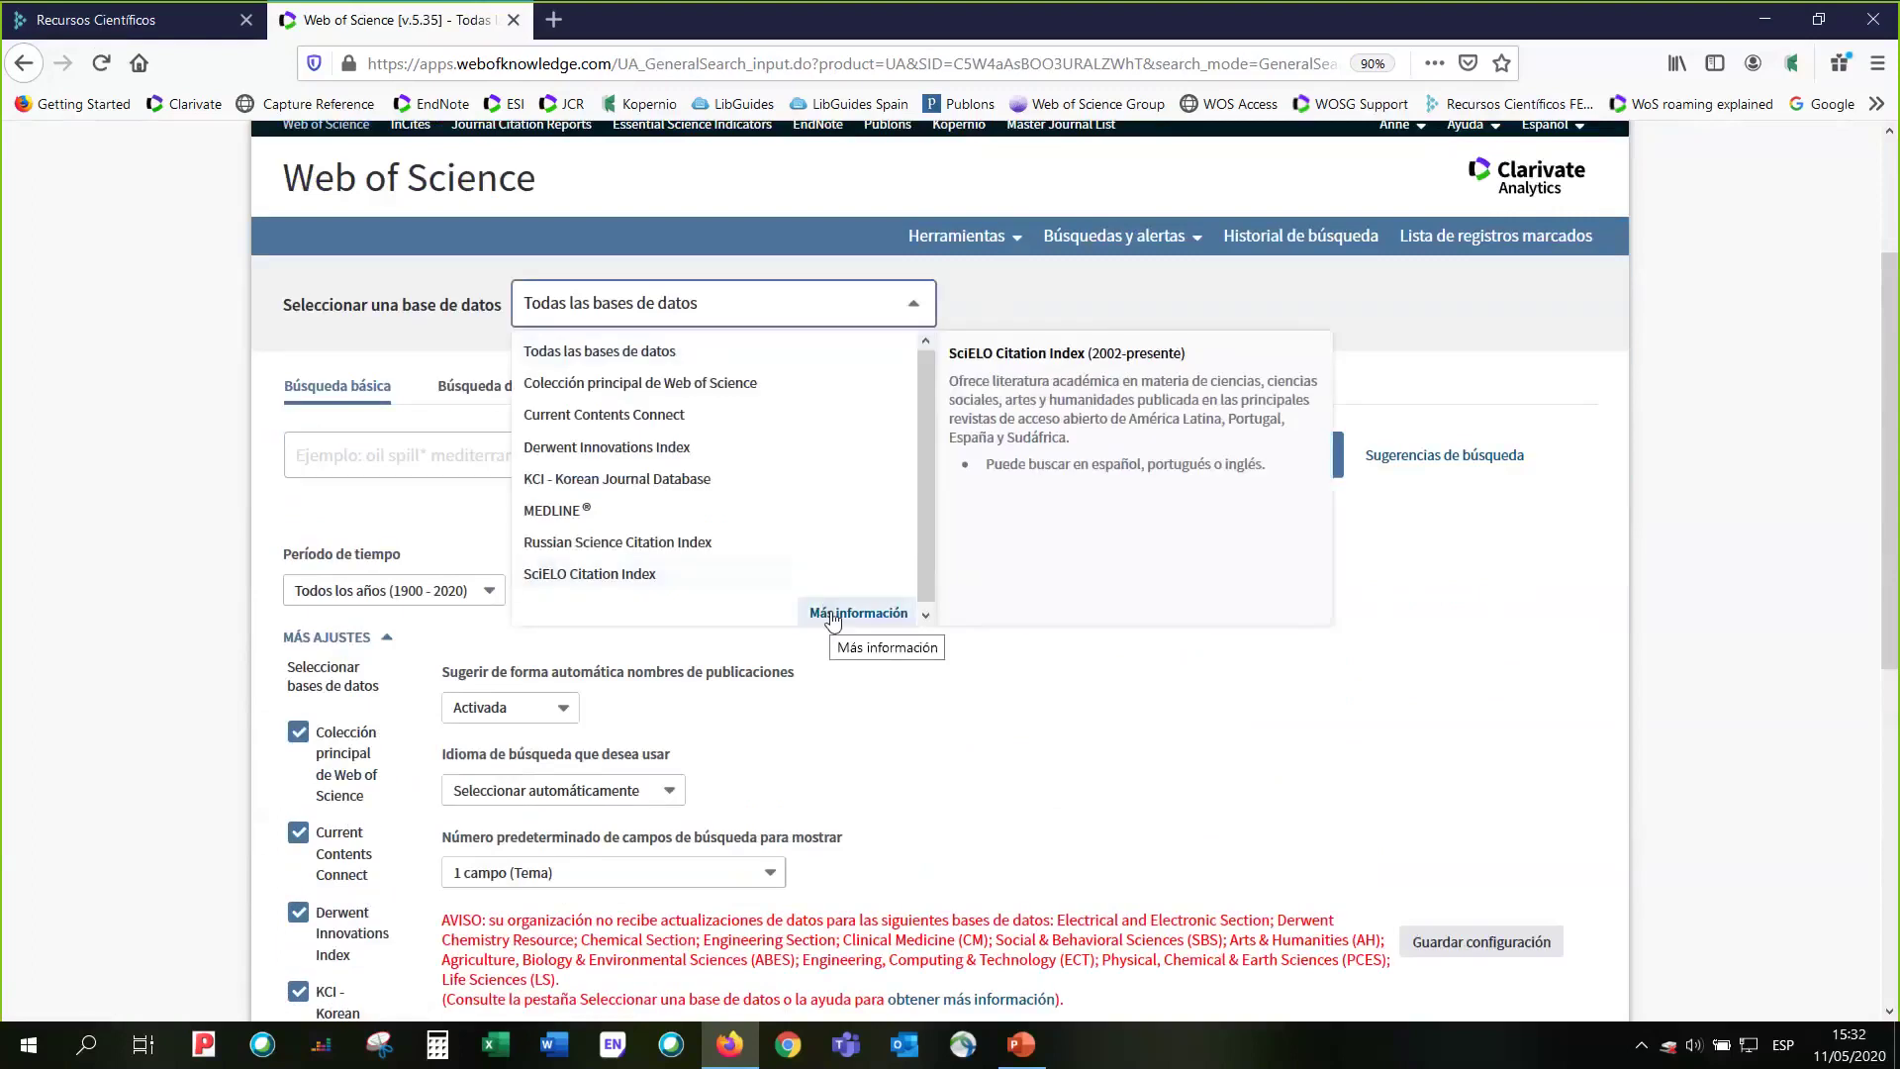
pyautogui.click(832, 615)
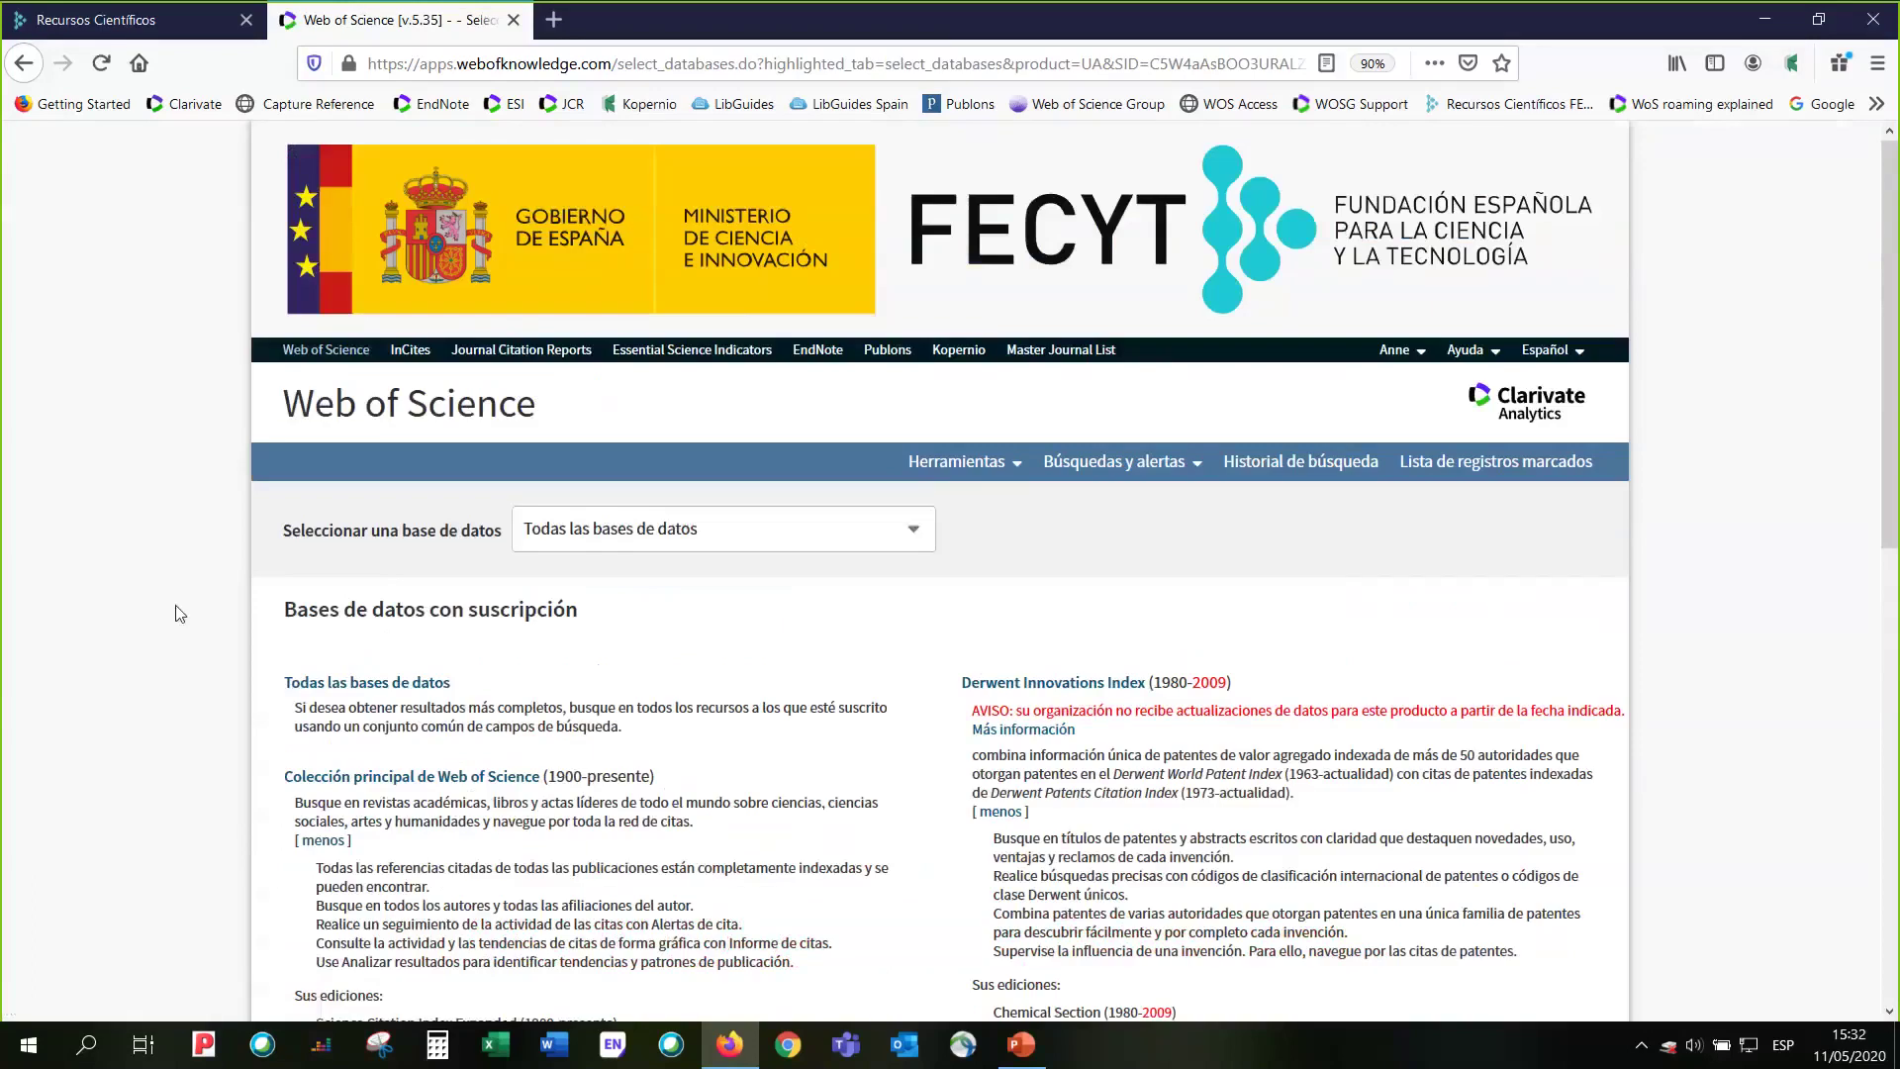
# - Examine the subscribed databases' descriptions, editions and coverage years, from the Core Collection and Current Contents Connect to SciELO Citation Index
pyautogui.scroll(-2, 174, 613)
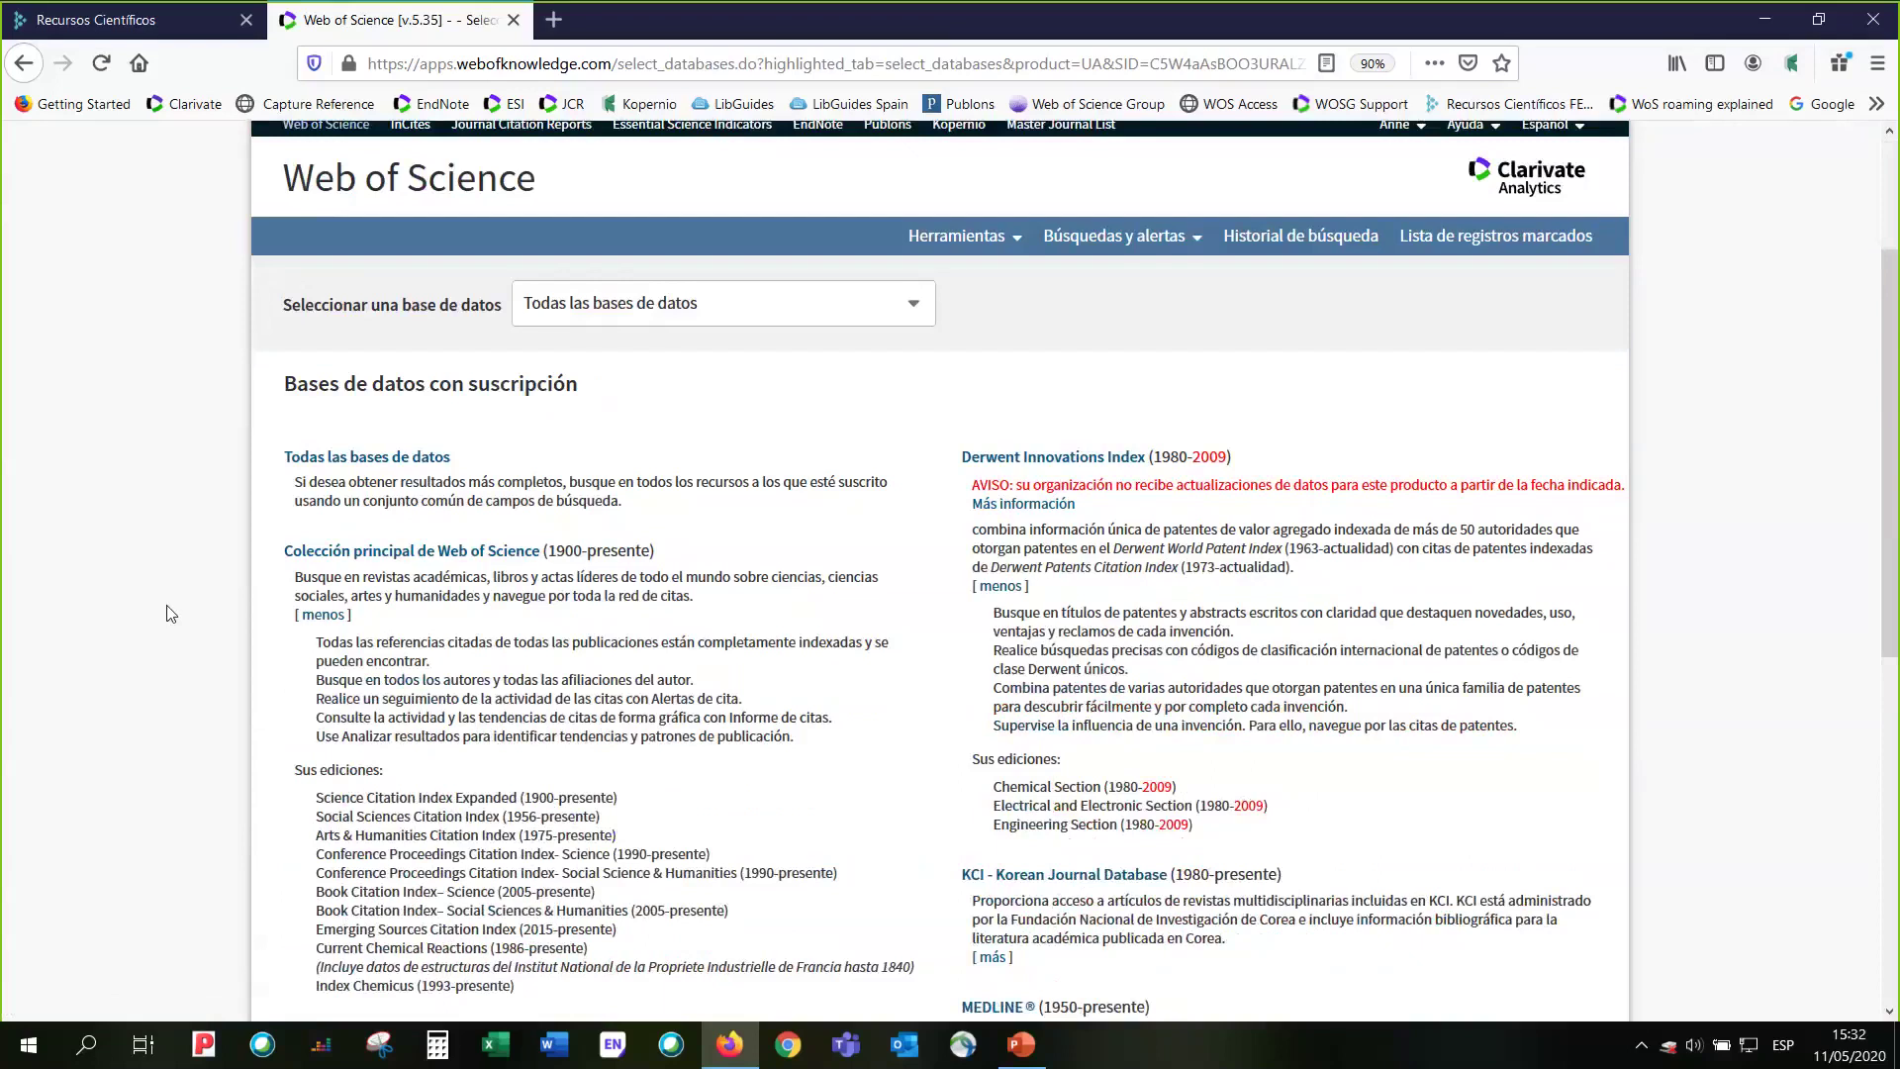
pyautogui.scroll(-2, 170, 613)
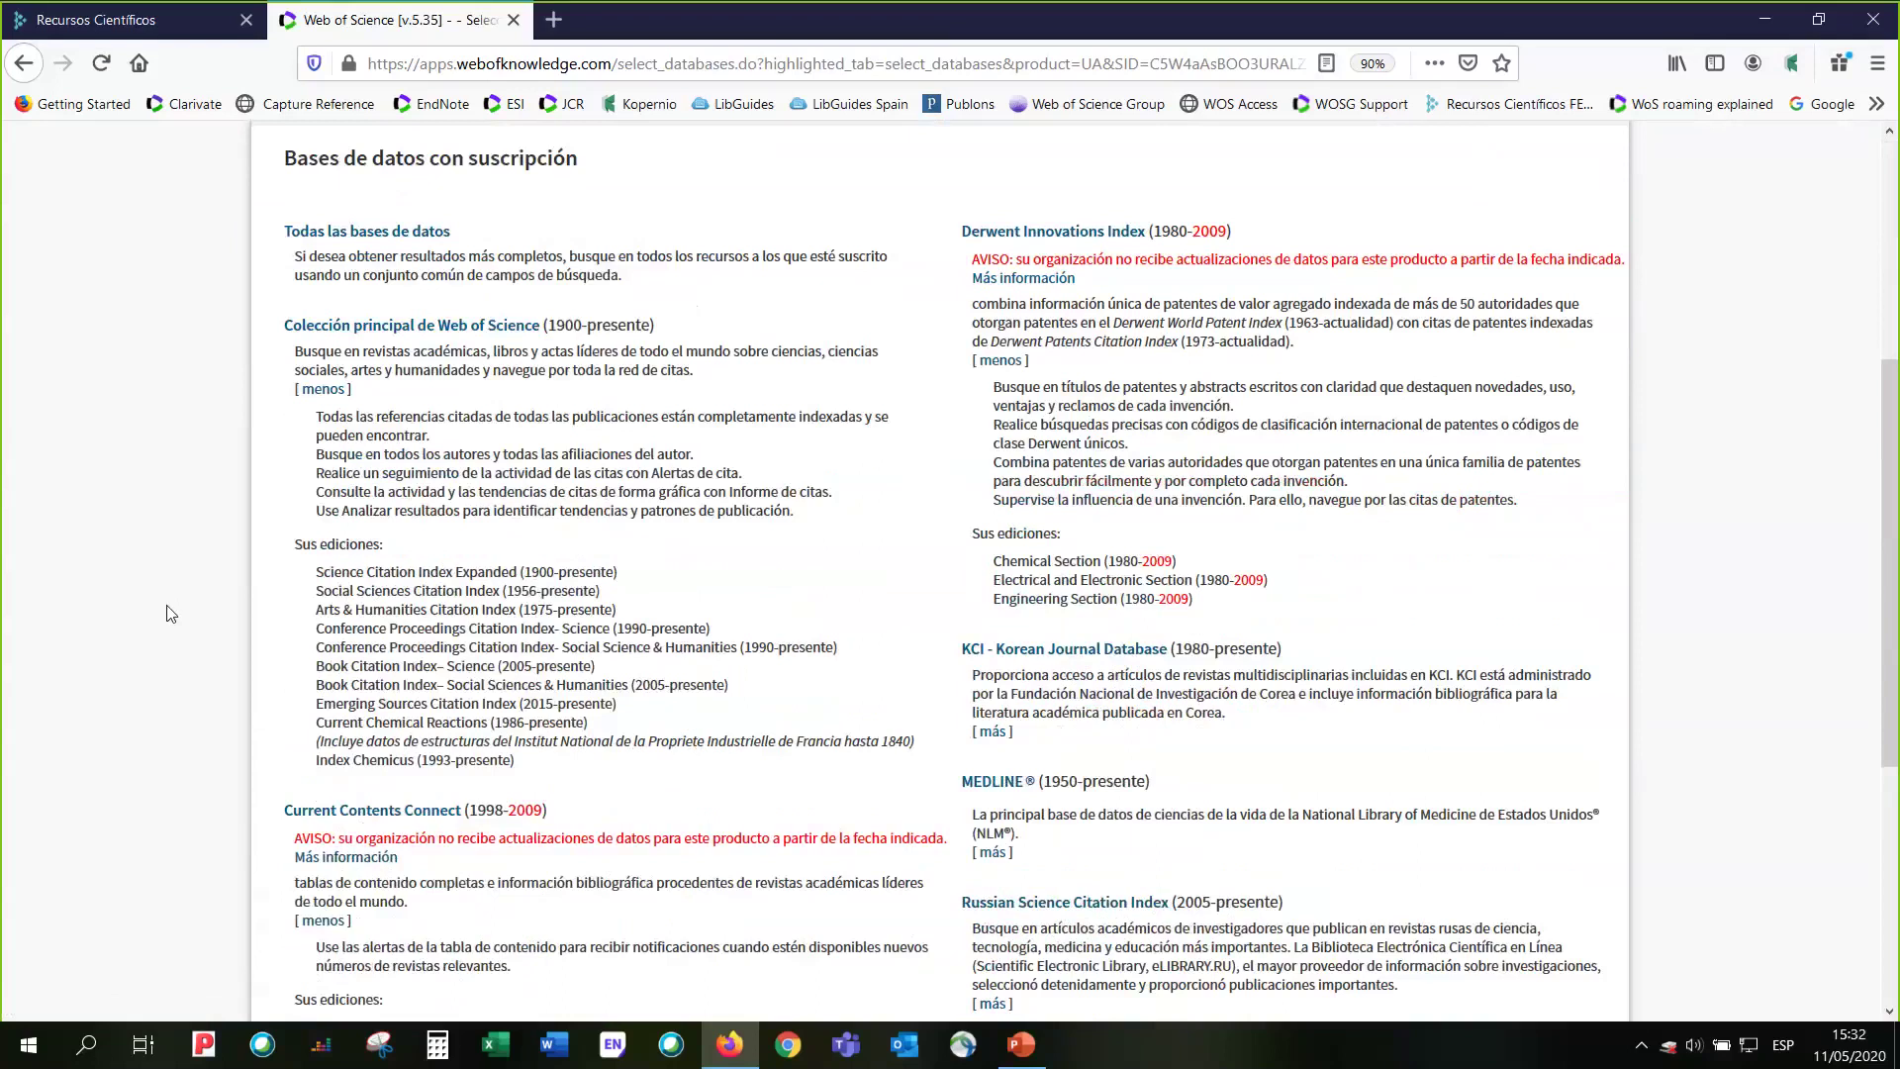
pyautogui.scroll(-1, 170, 614)
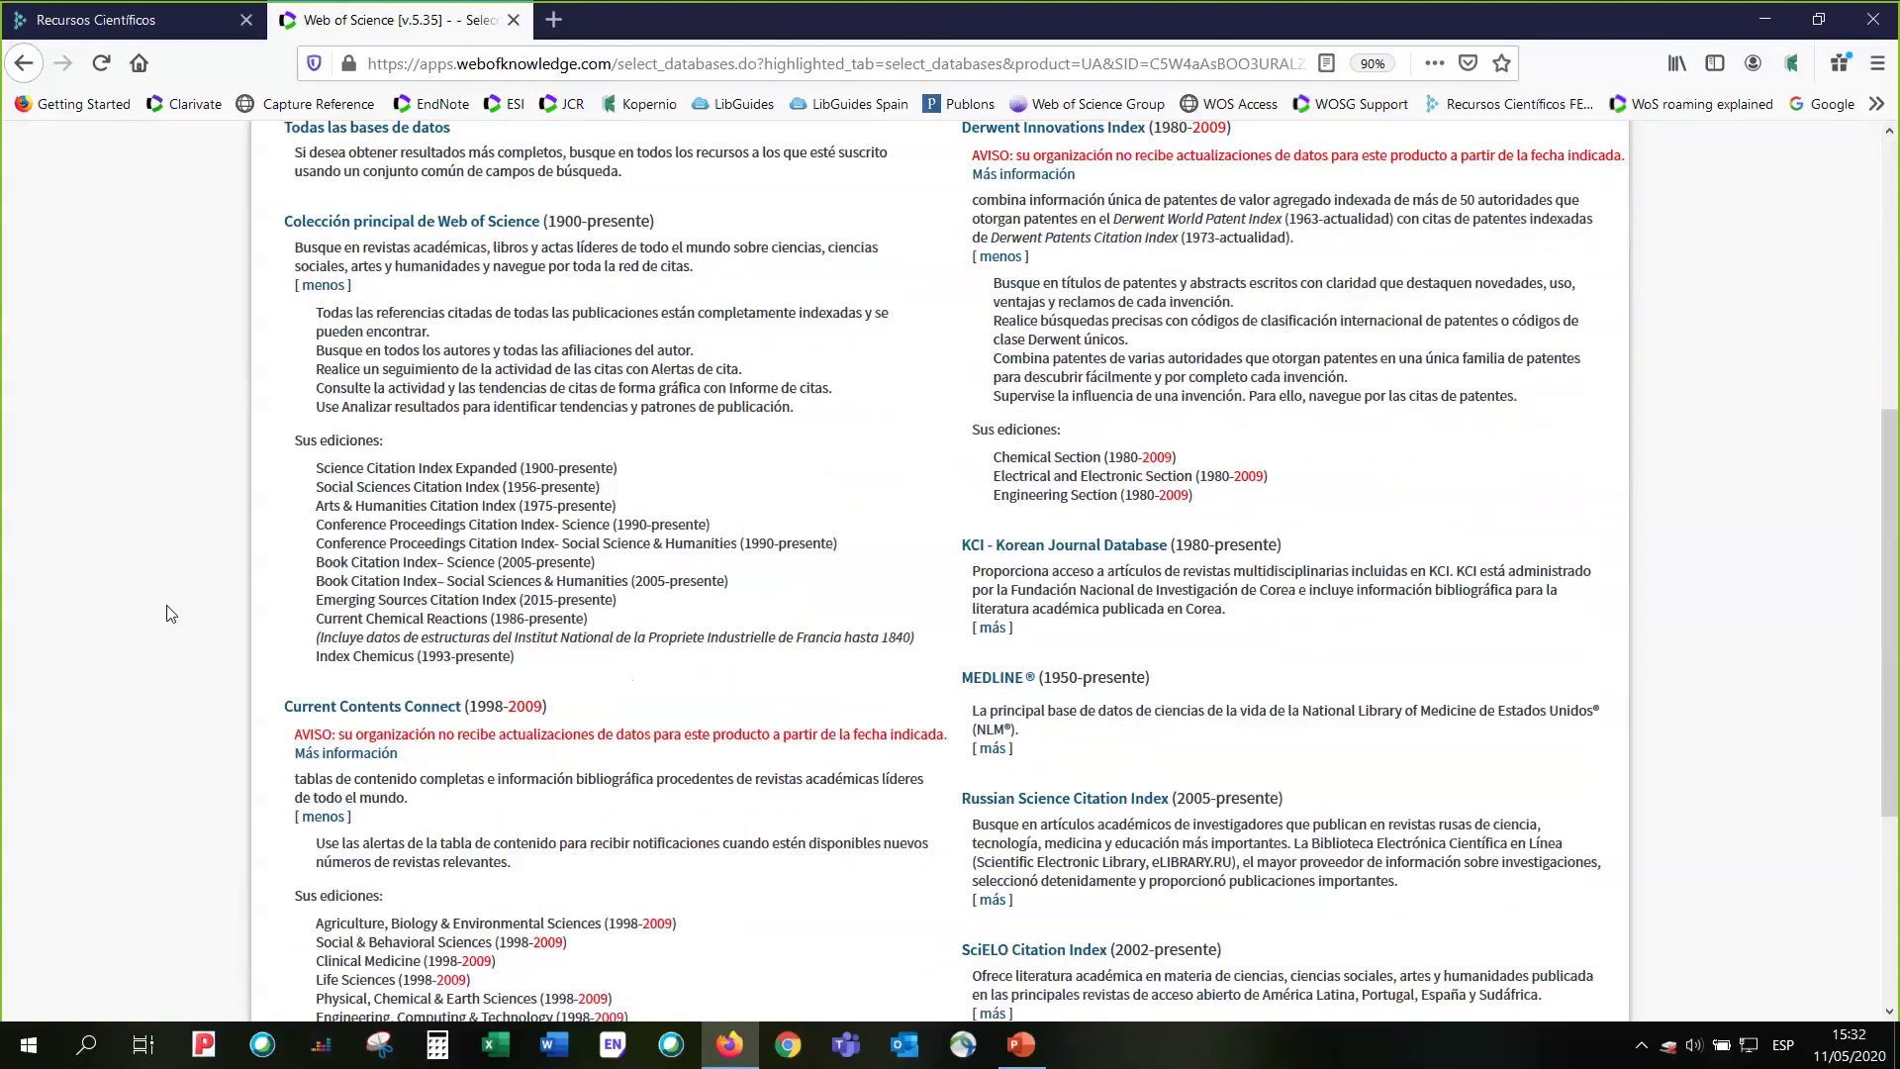
pyautogui.scroll(-2, 170, 614)
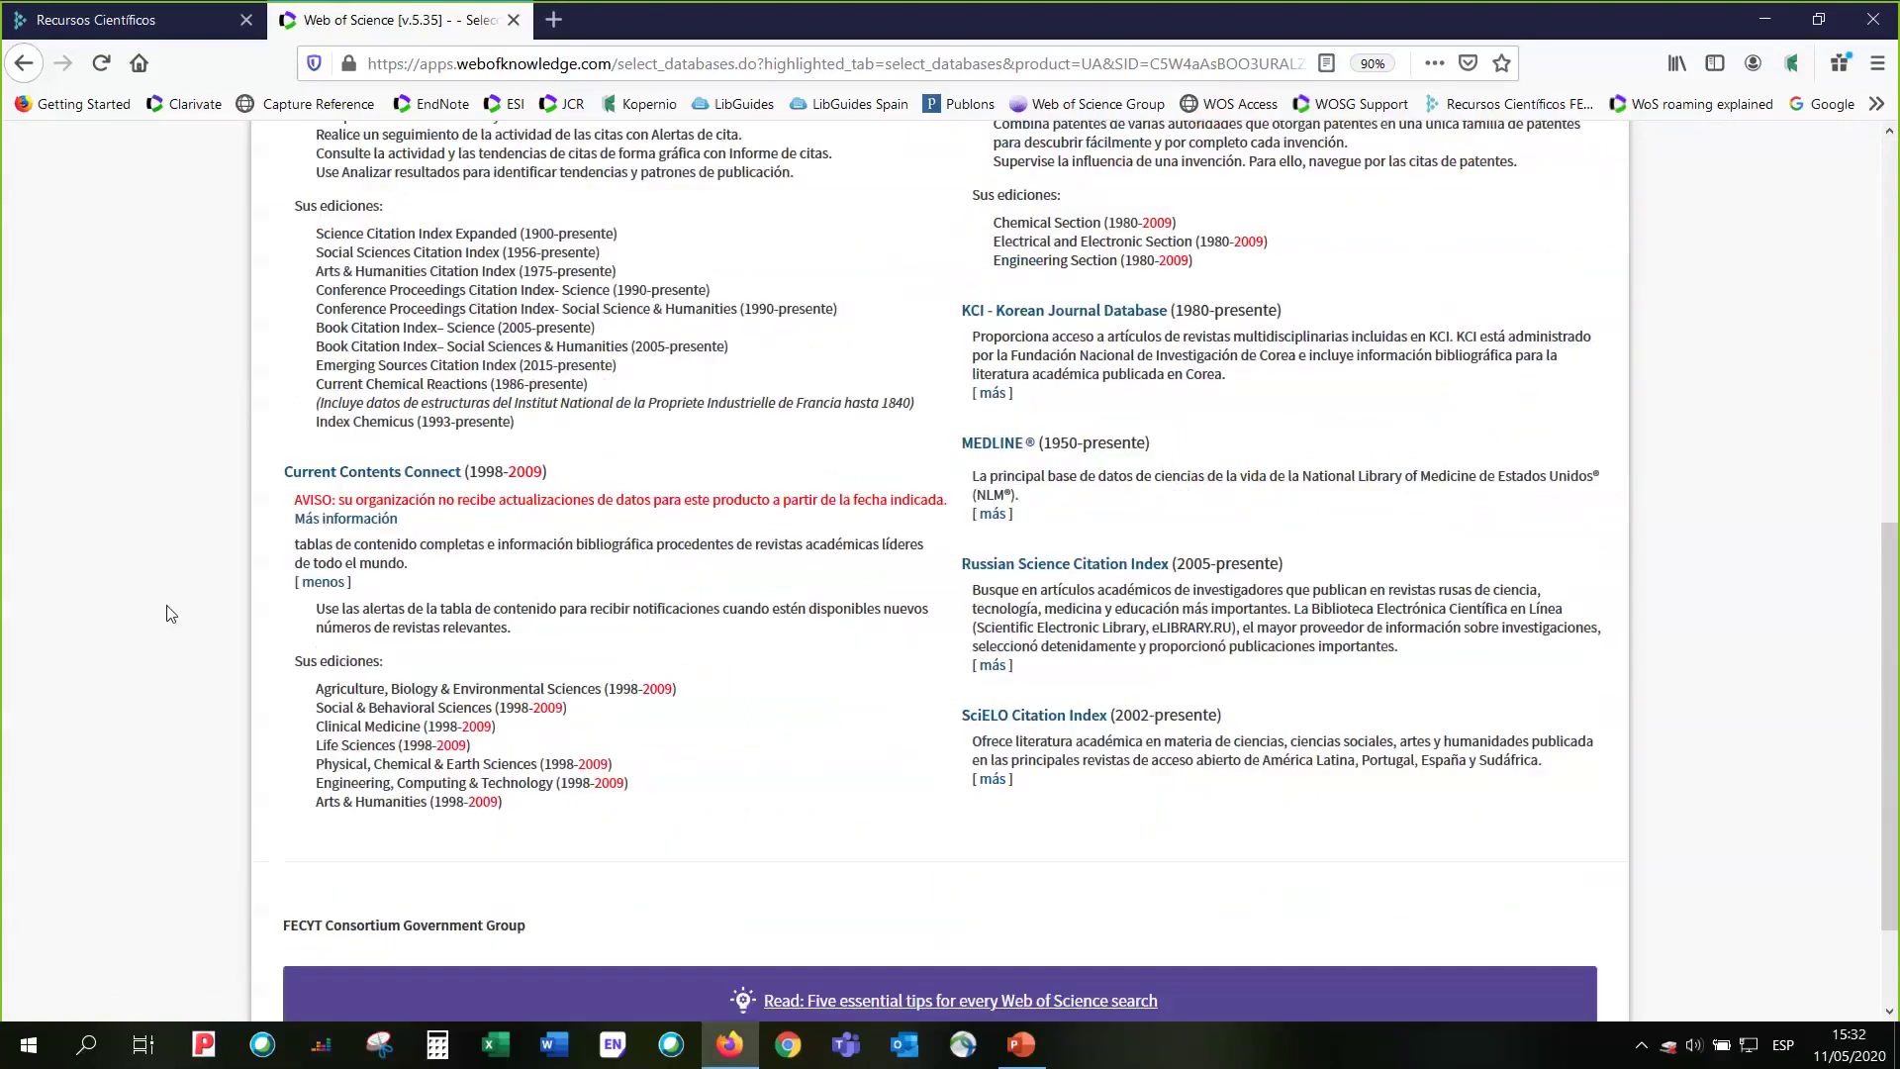
pyautogui.scroll(1, 170, 614)
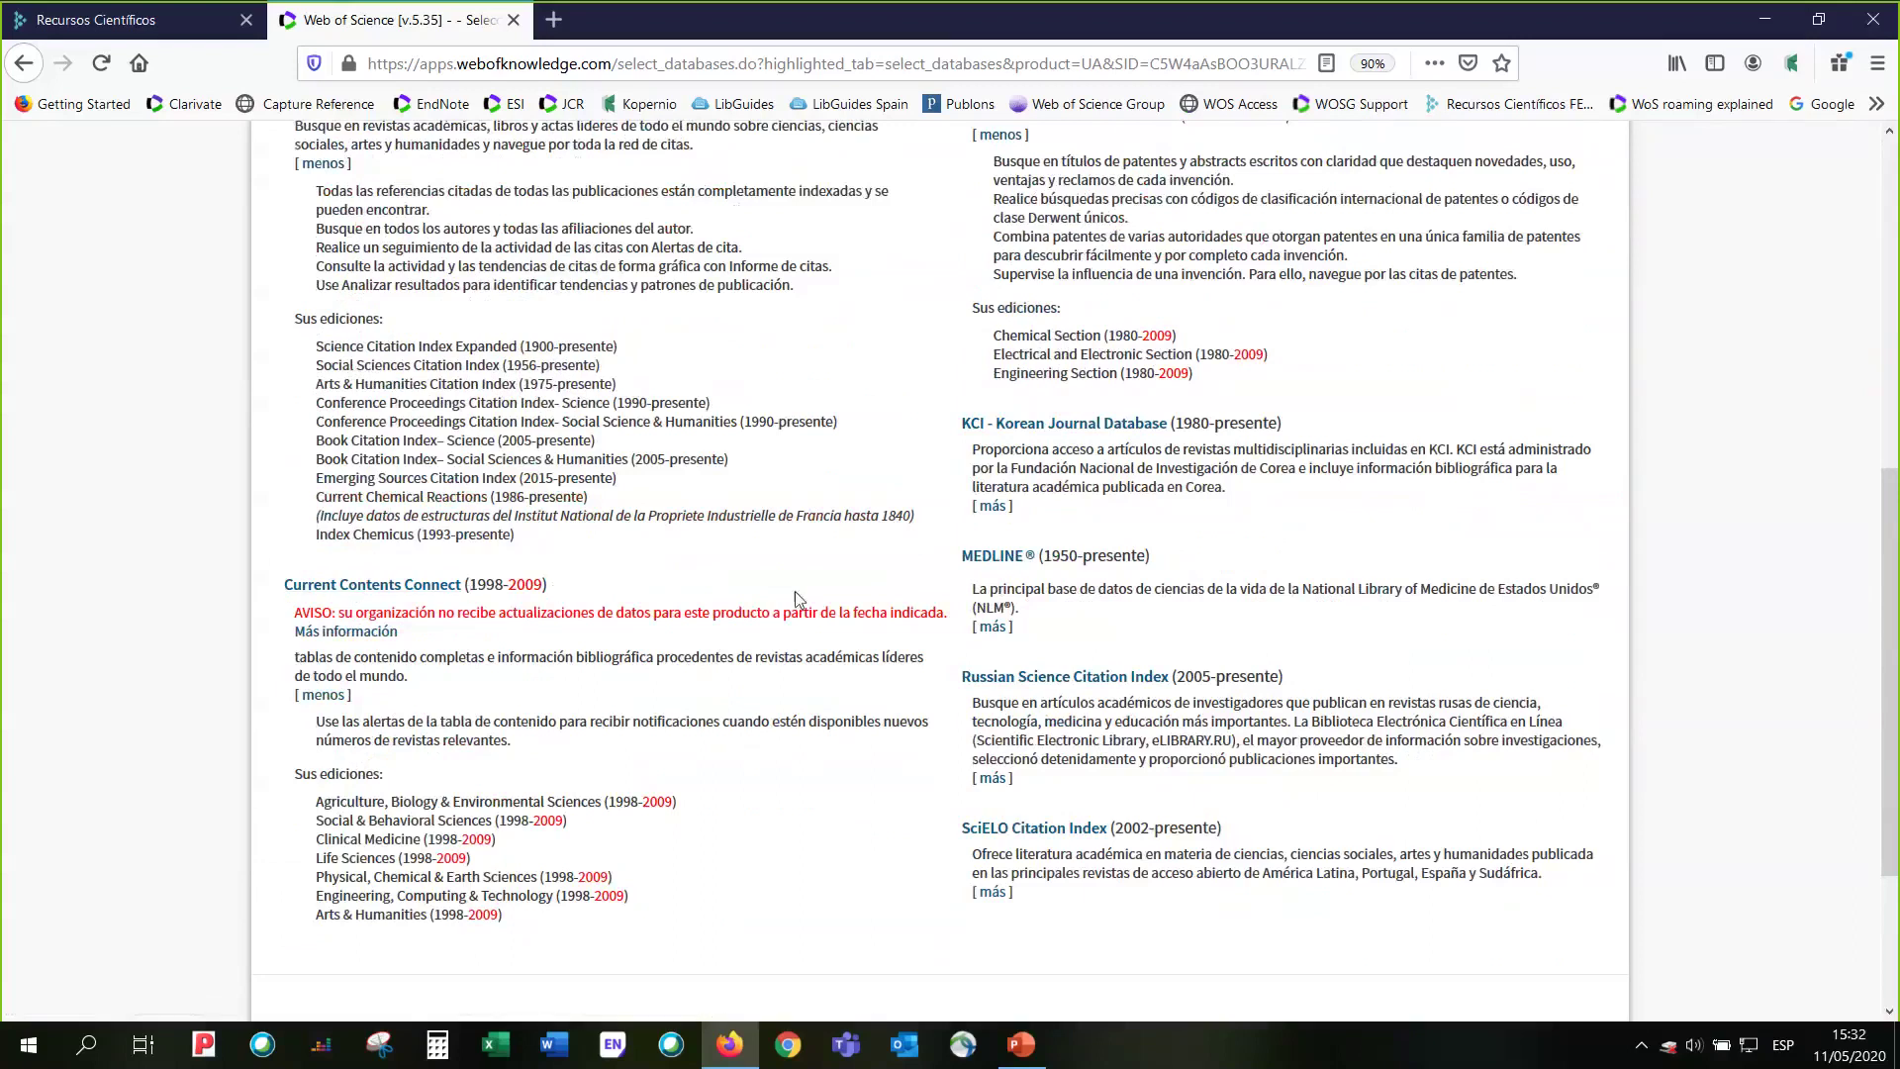
pyautogui.scroll(3, 794, 591)
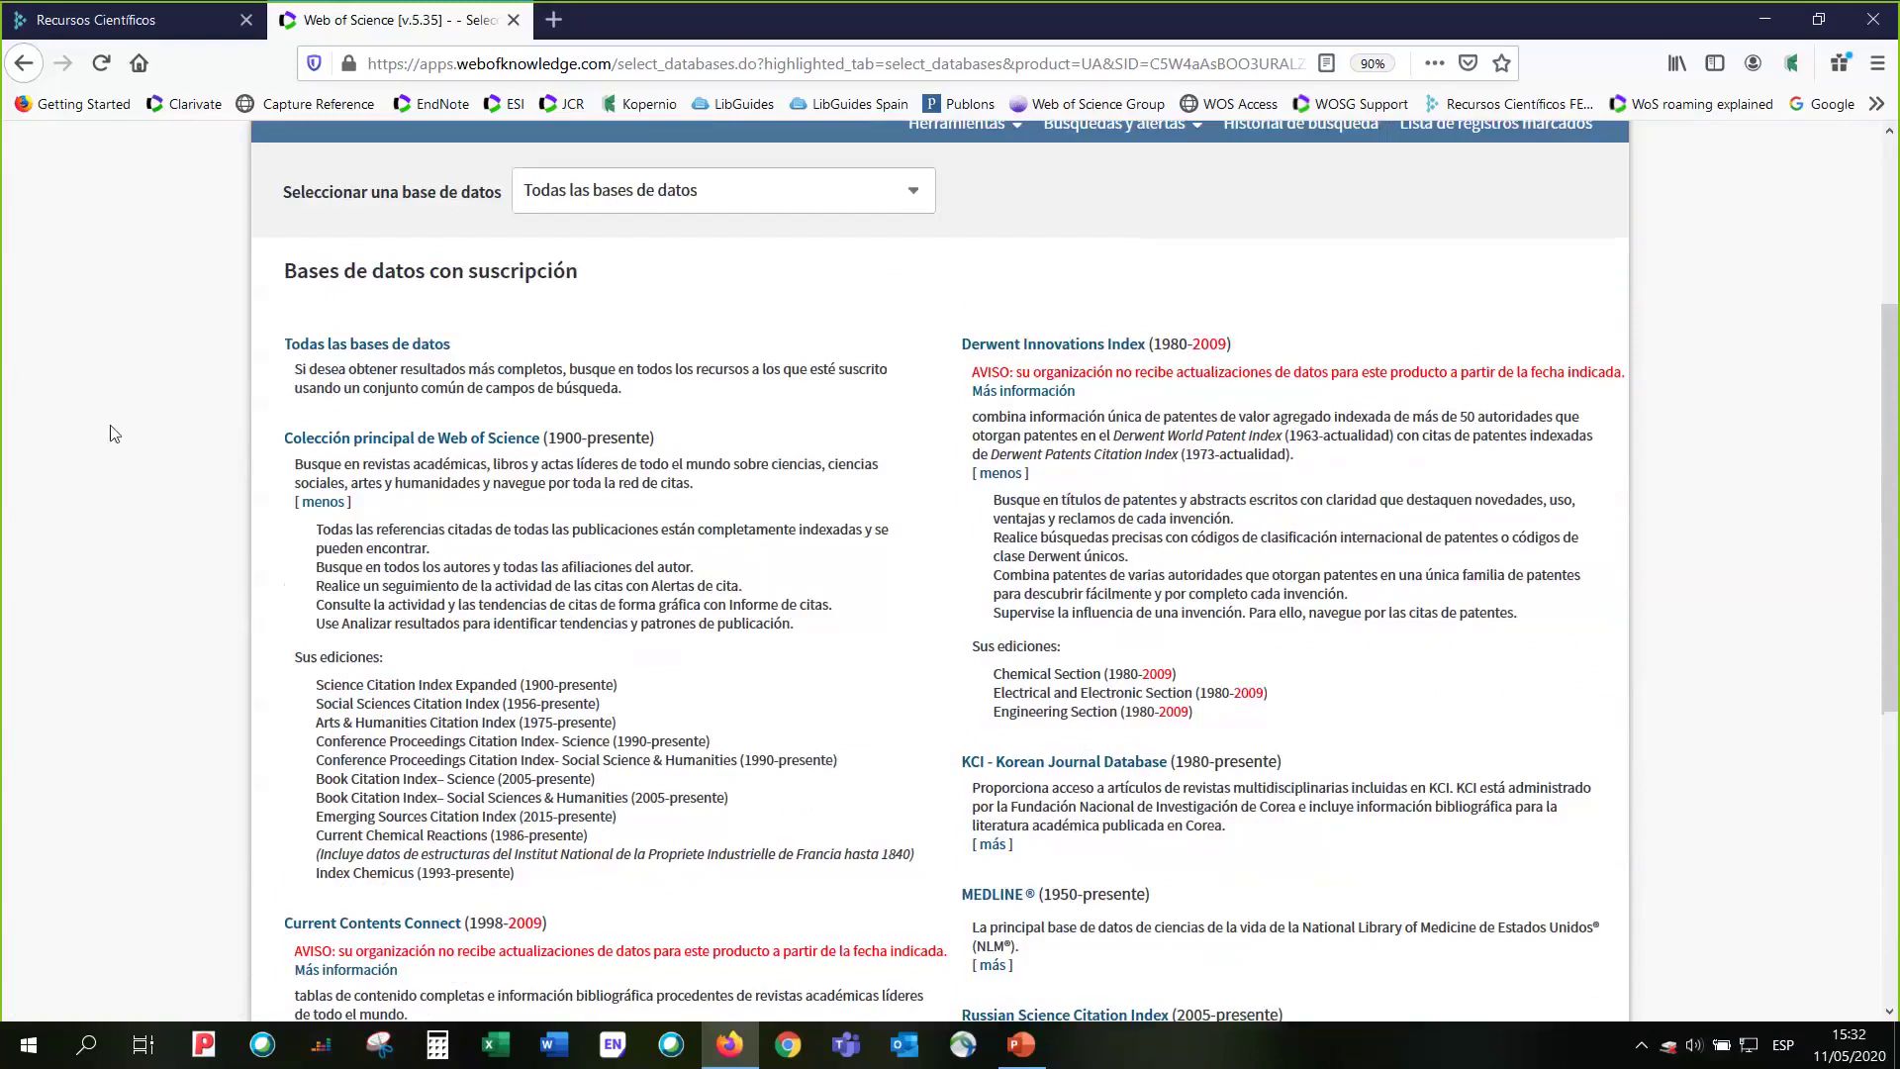
pyautogui.scroll(-3, 99, 460)
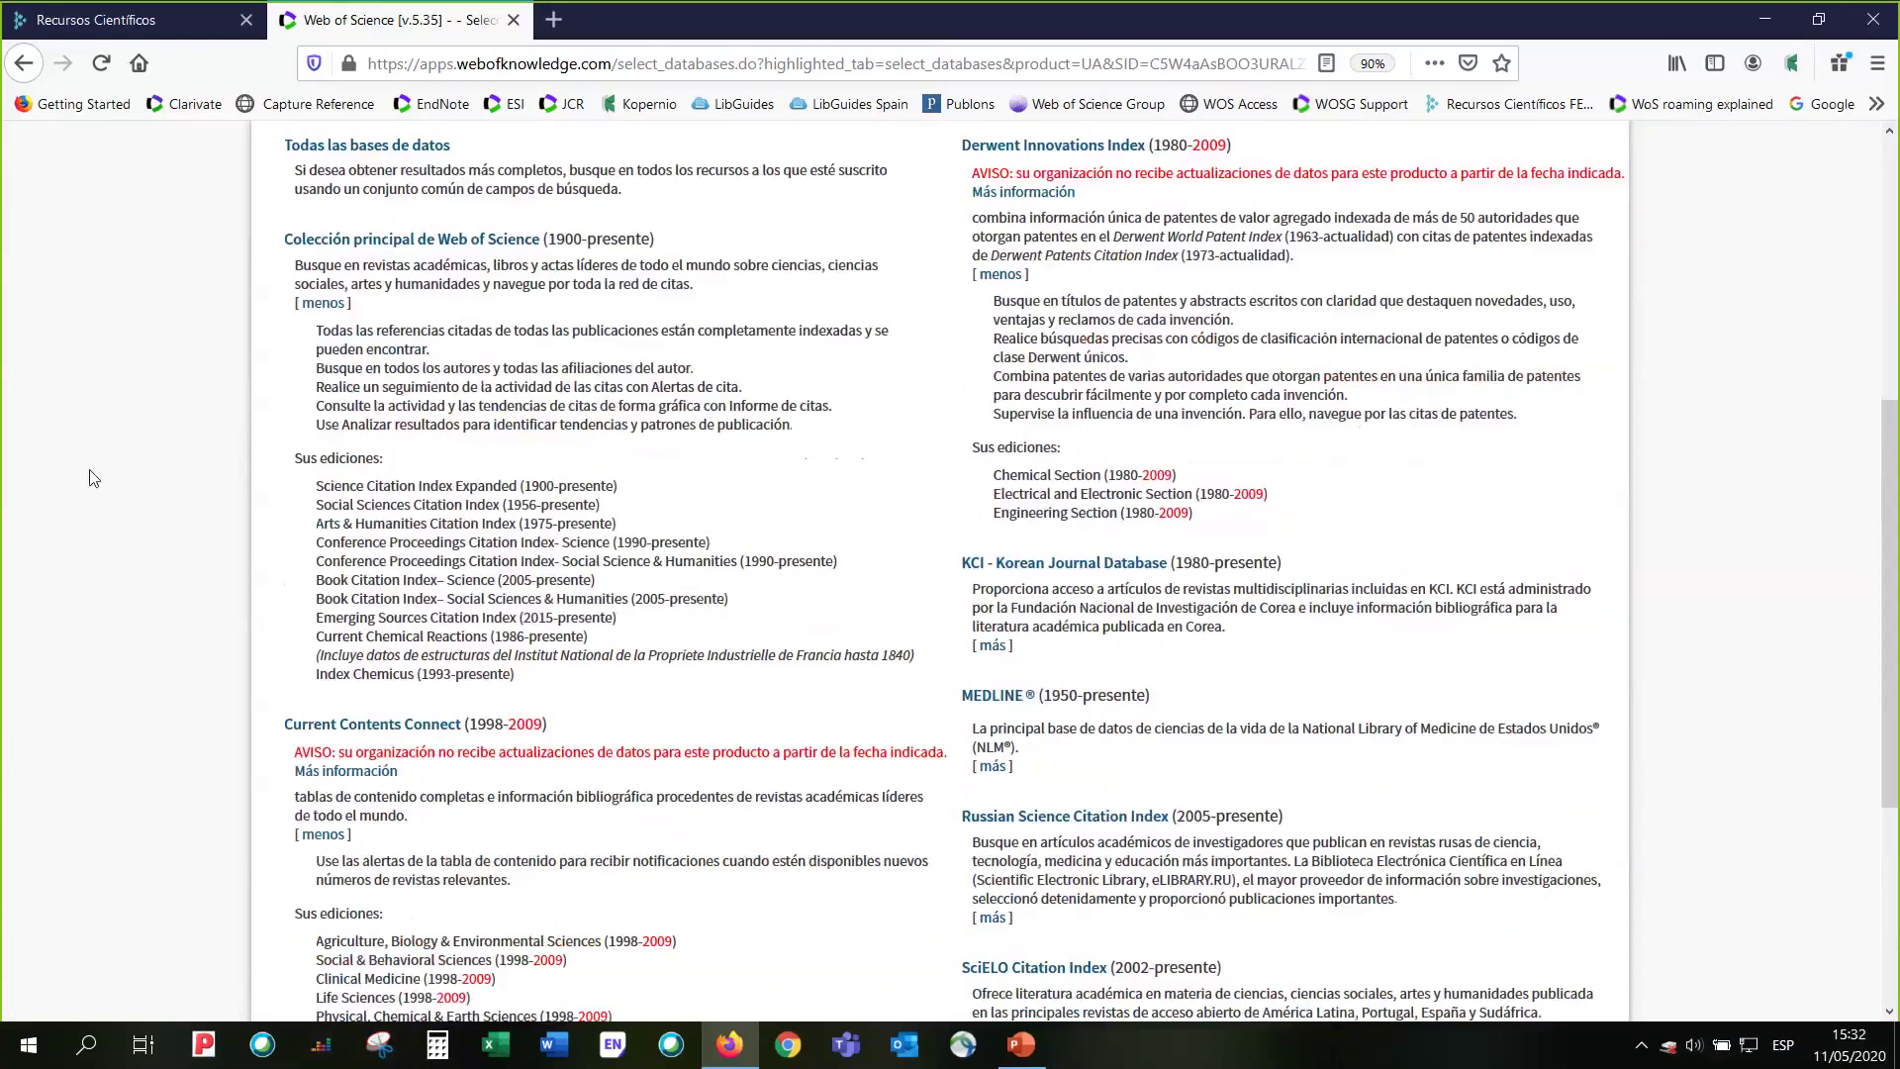
pyautogui.scroll(3, 84, 479)
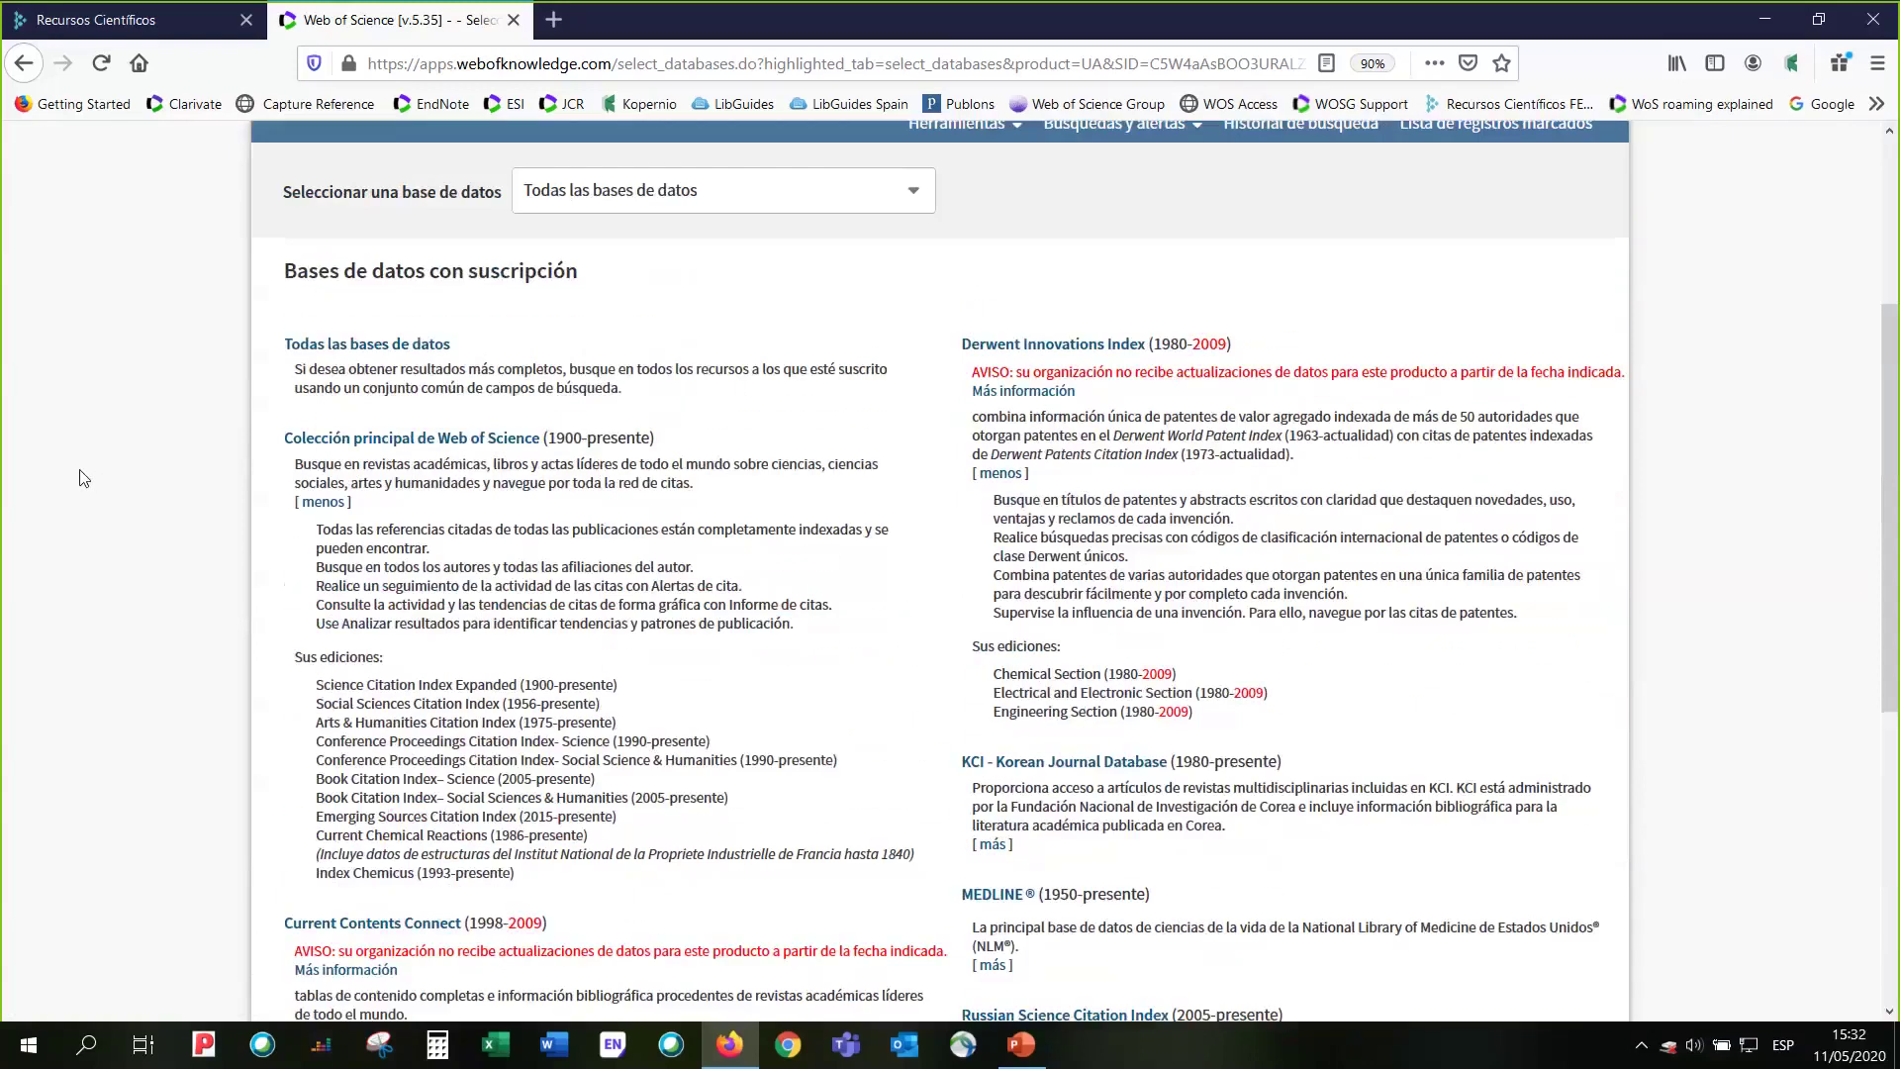
pyautogui.scroll(-1, 83, 479)
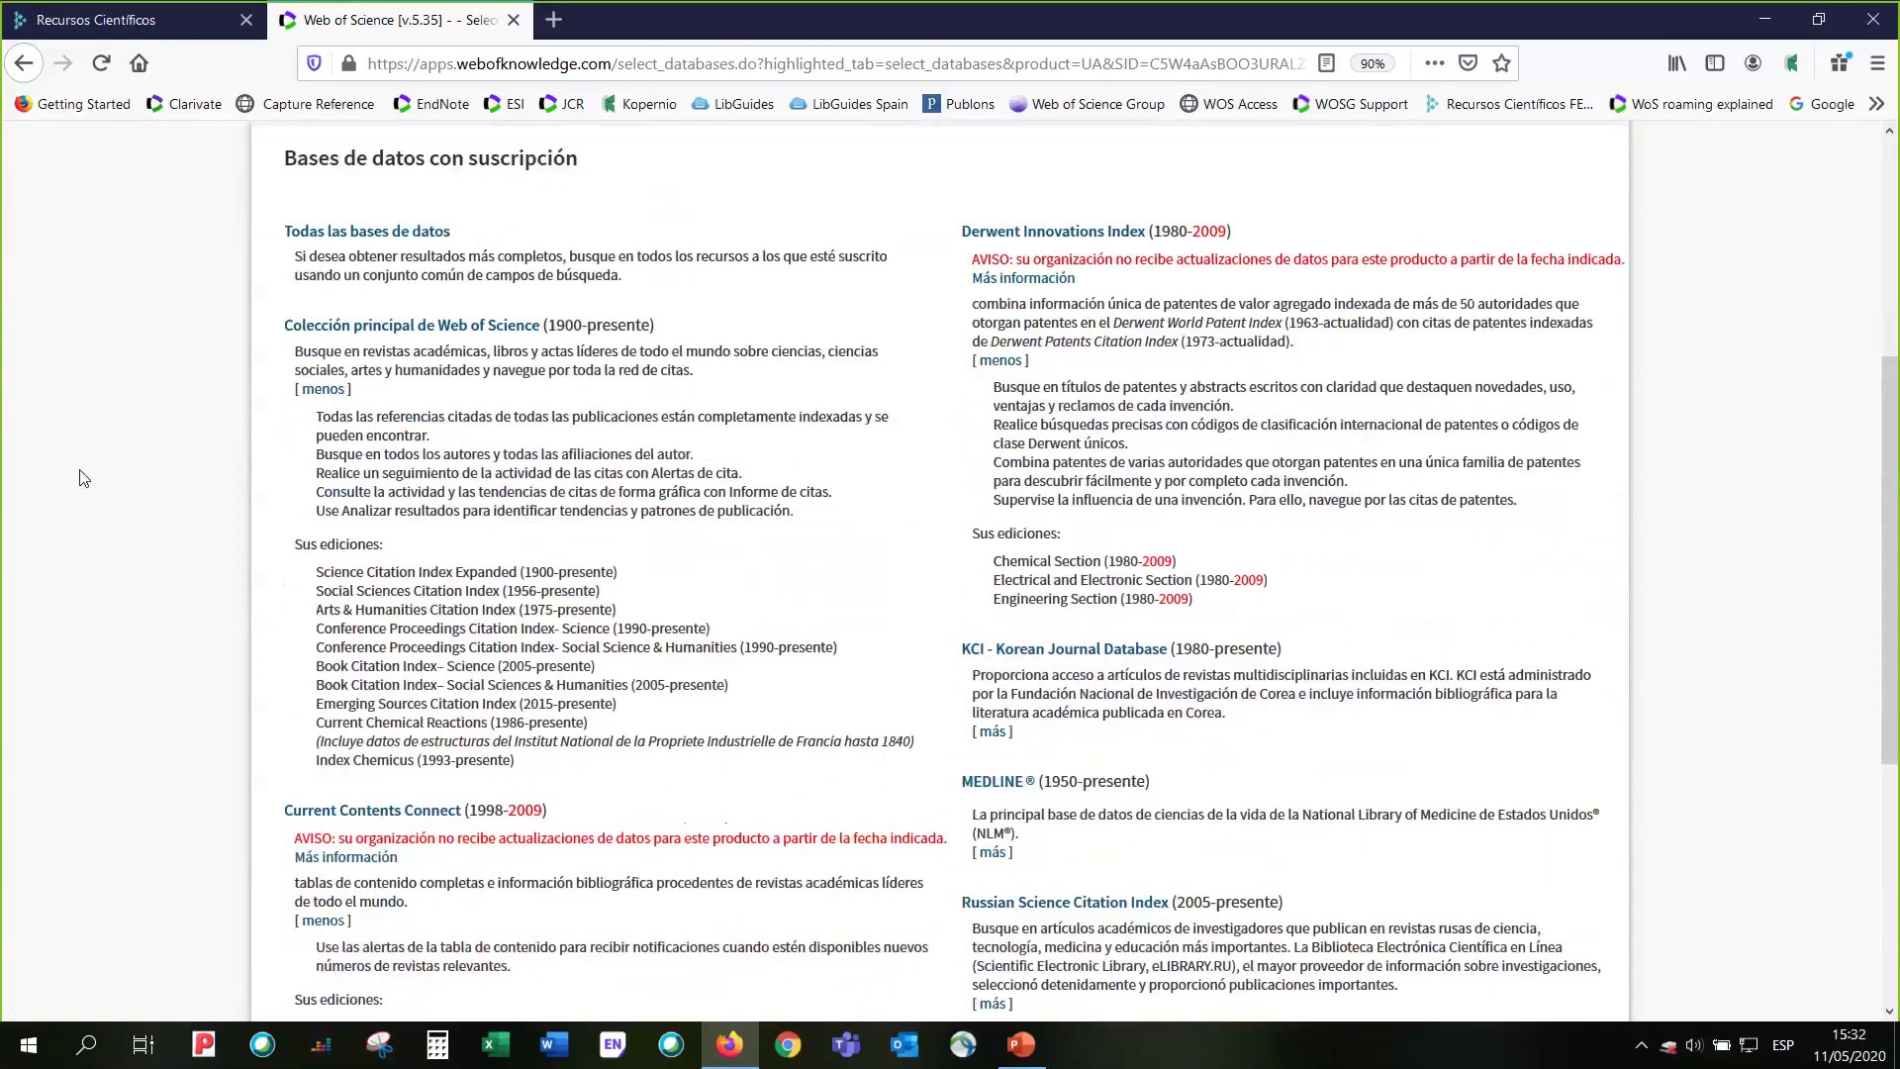
pyautogui.scroll(-2, 83, 479)
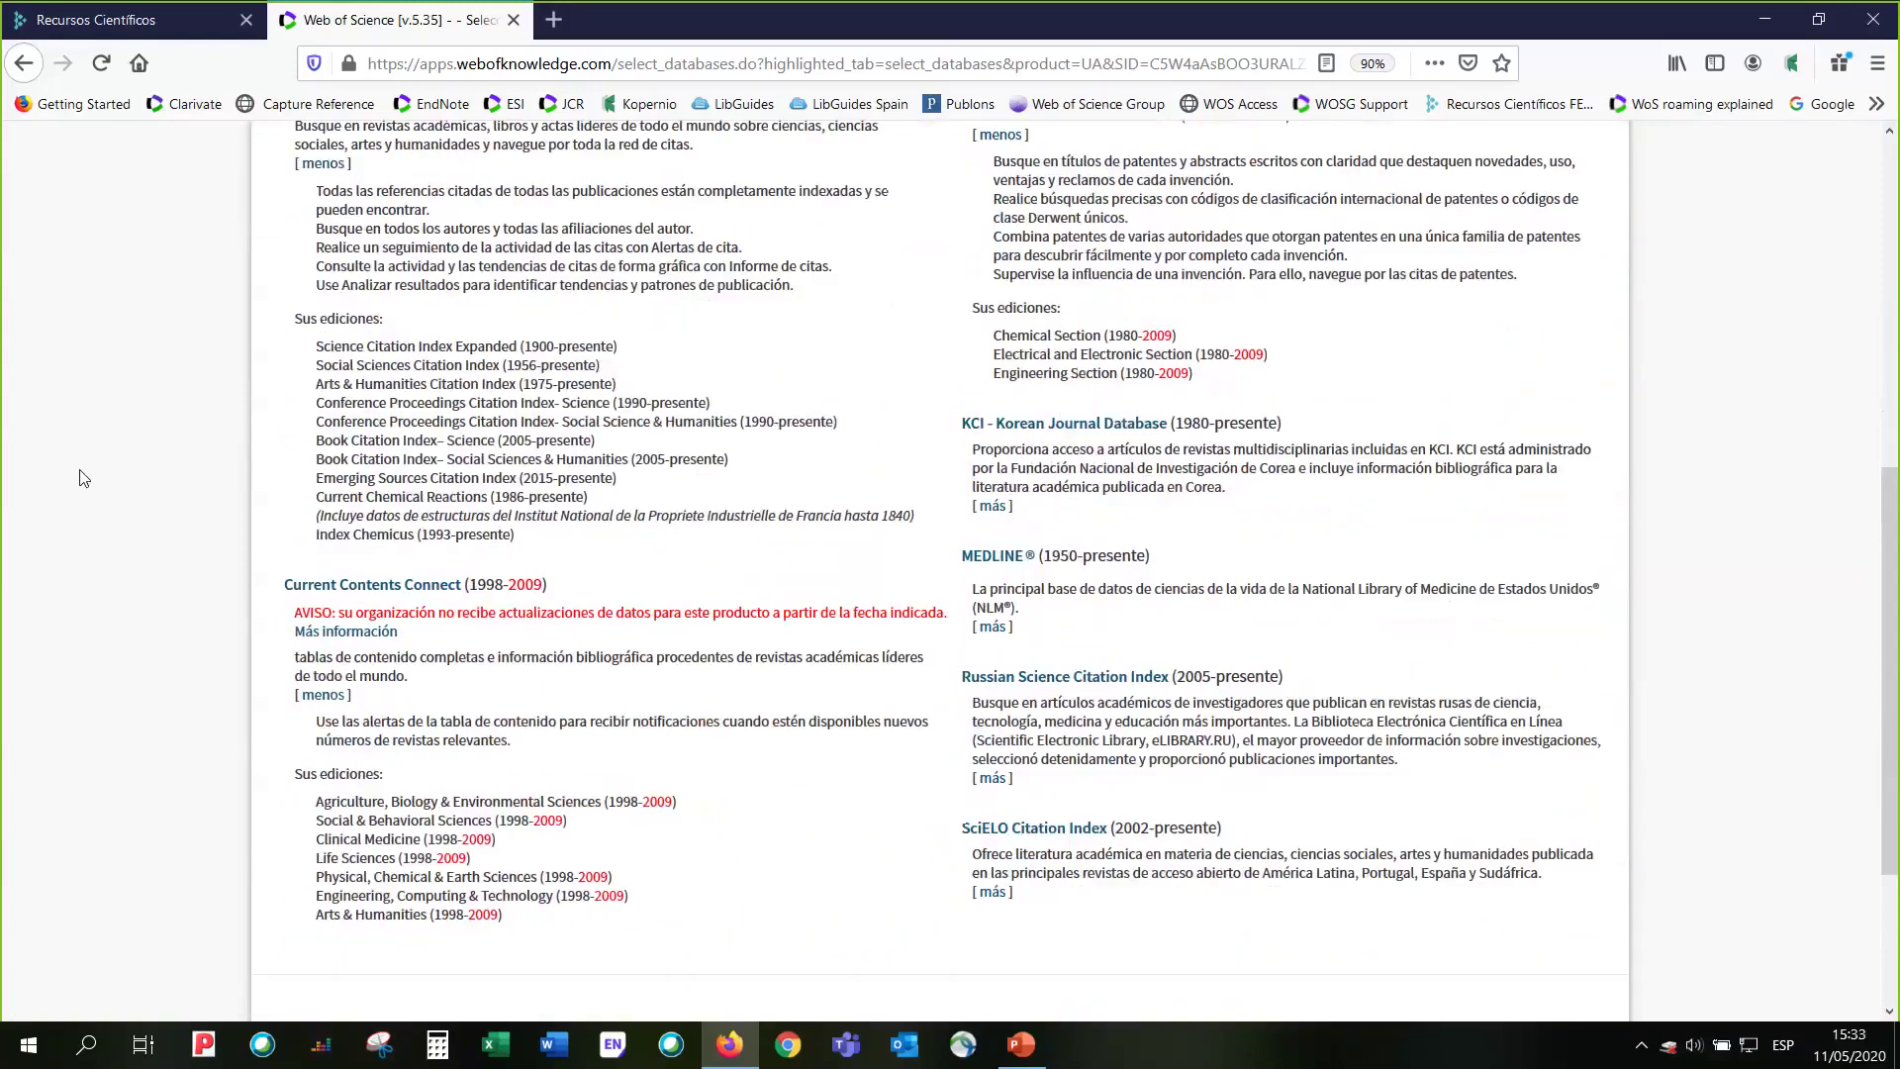
pyautogui.scroll(2, 83, 478)
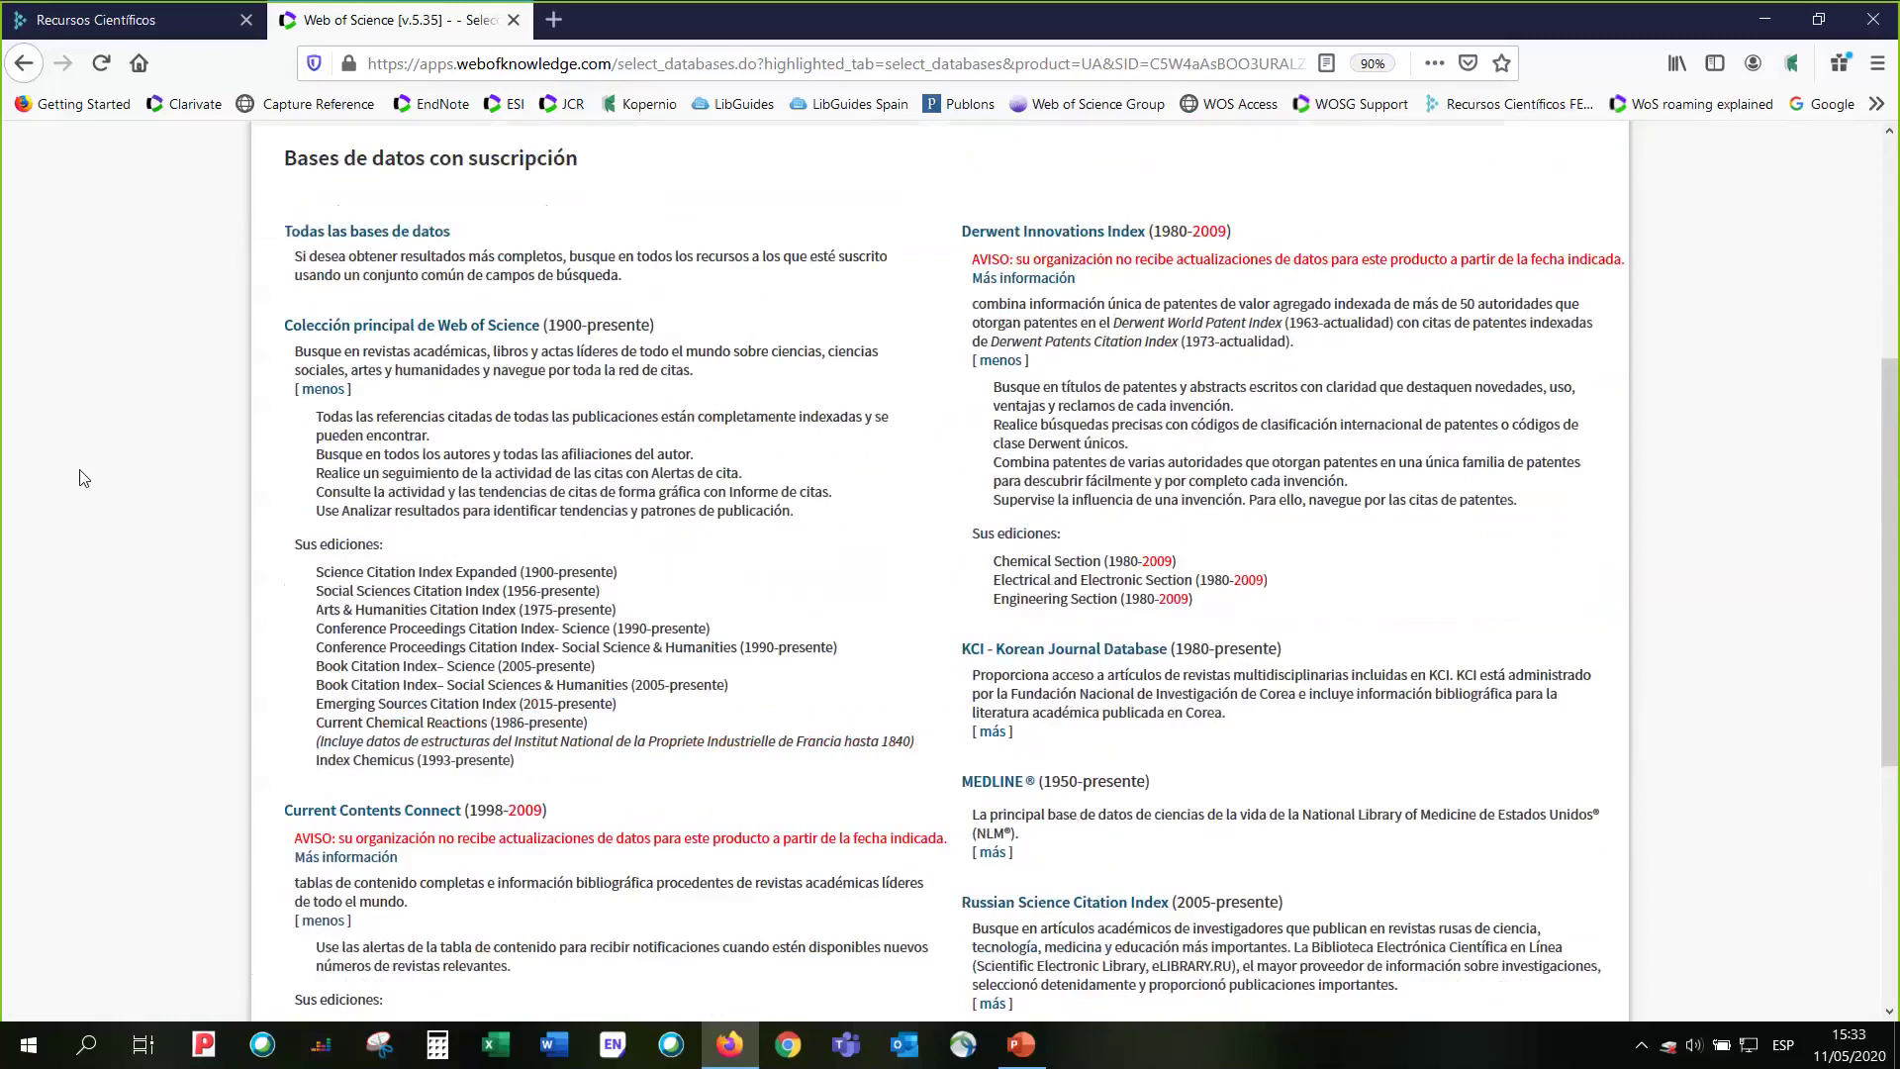
pyautogui.scroll(1, 83, 479)
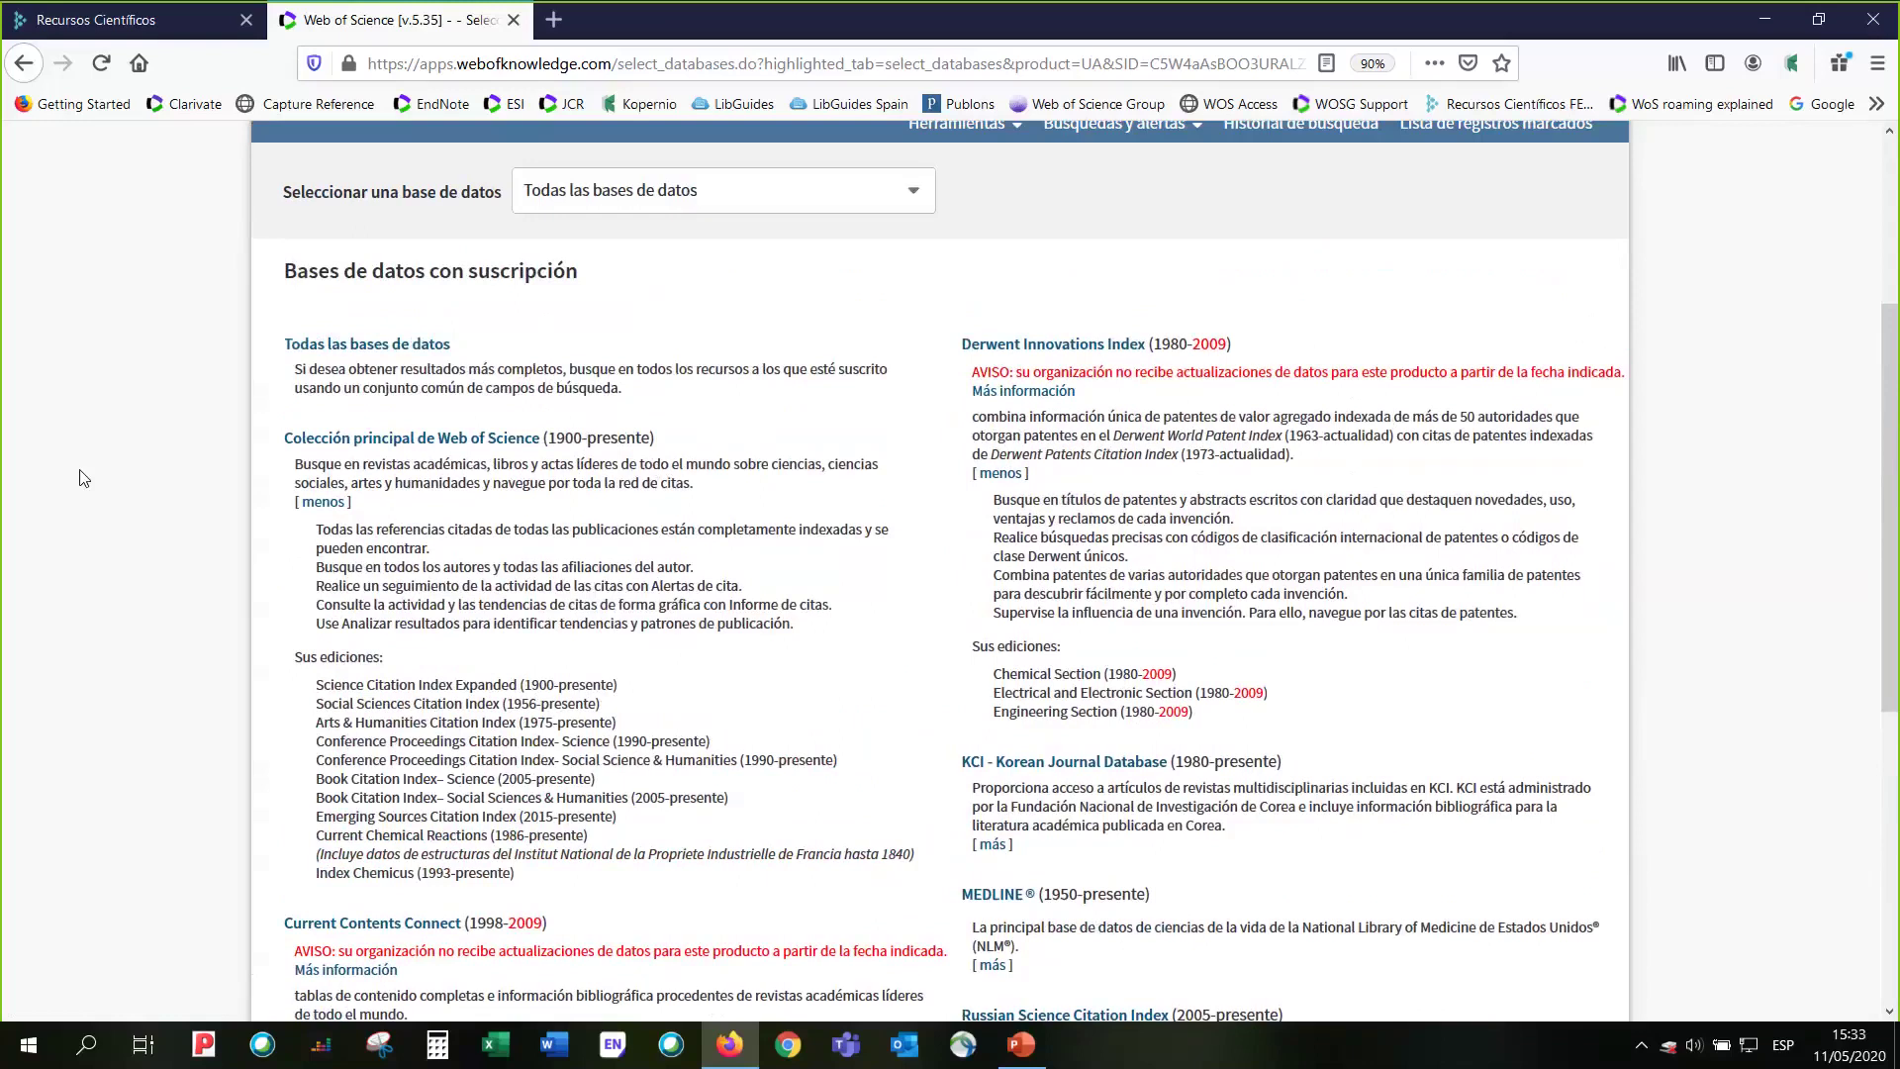
pyautogui.scroll(-2, 84, 479)
pyautogui.scroll(3, 83, 479)
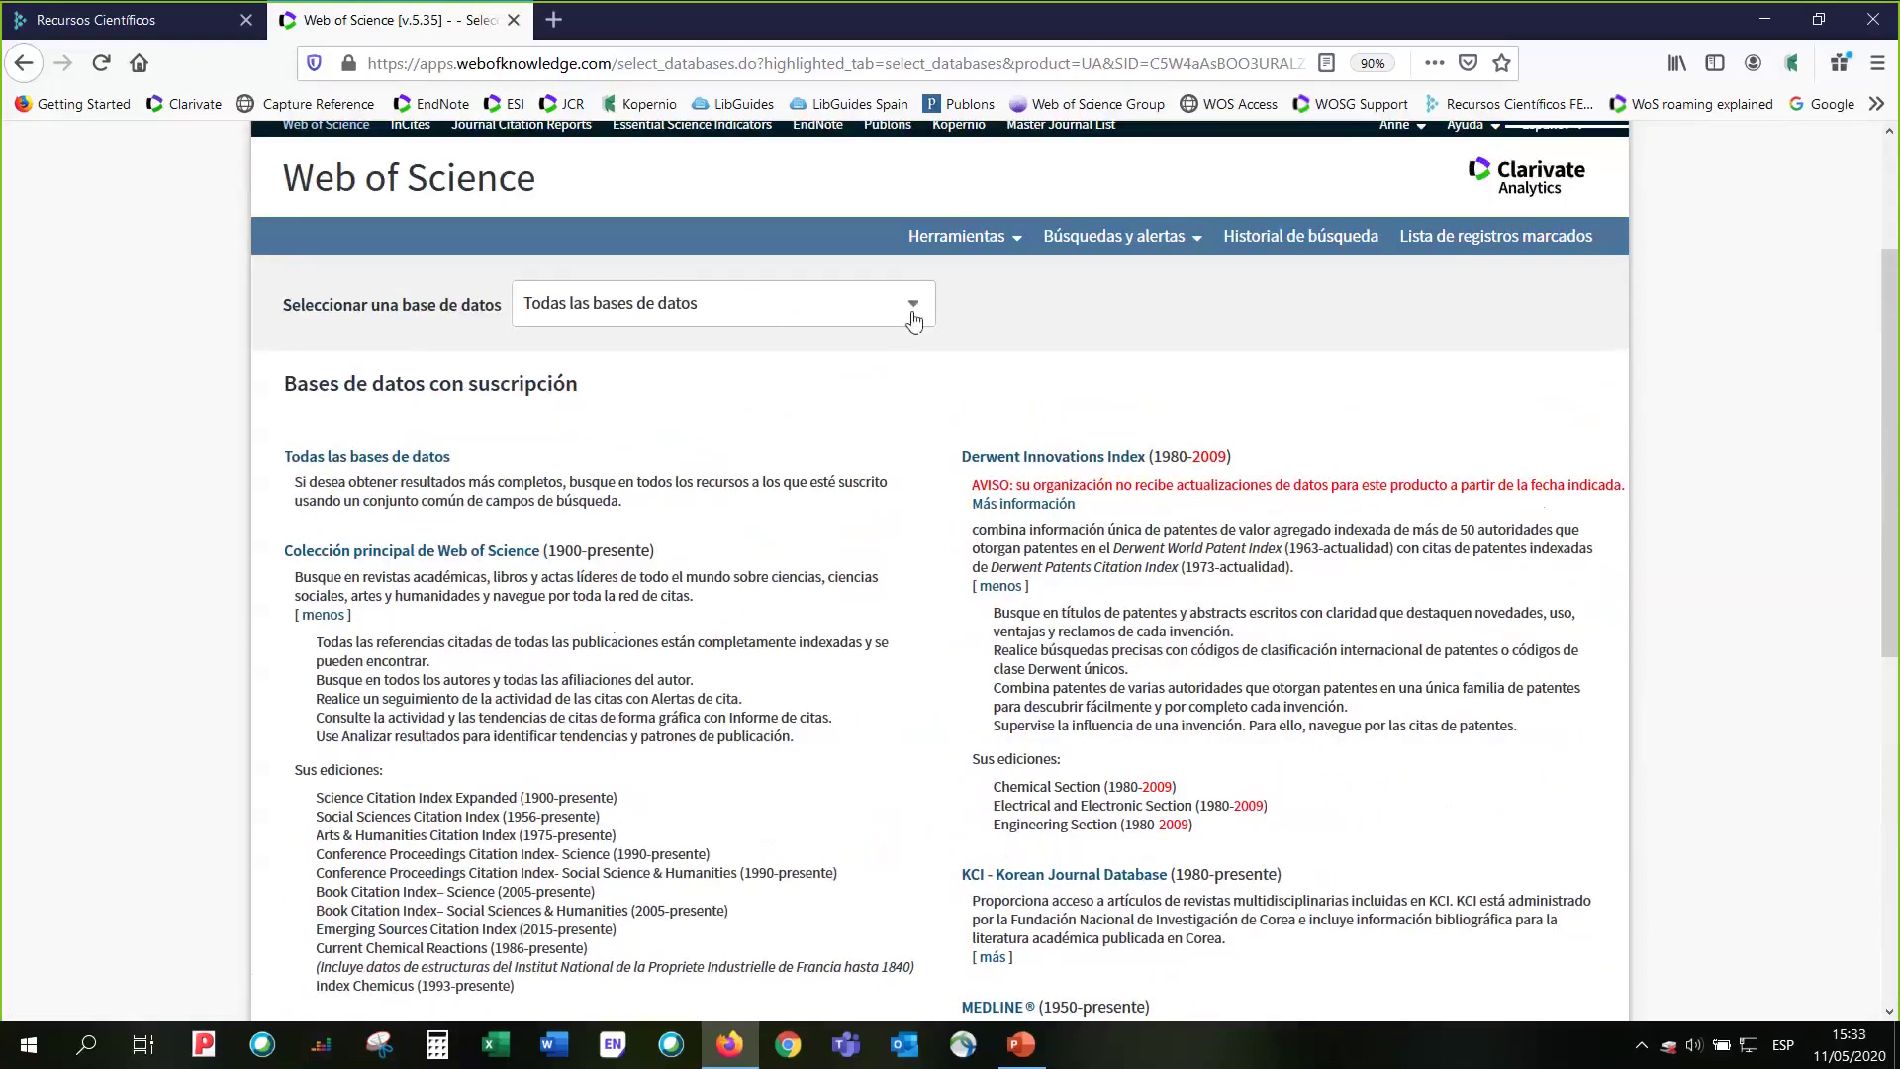
# - Switch the search database to MEDLINE and review its basic search page and database description
pyautogui.click(913, 314)
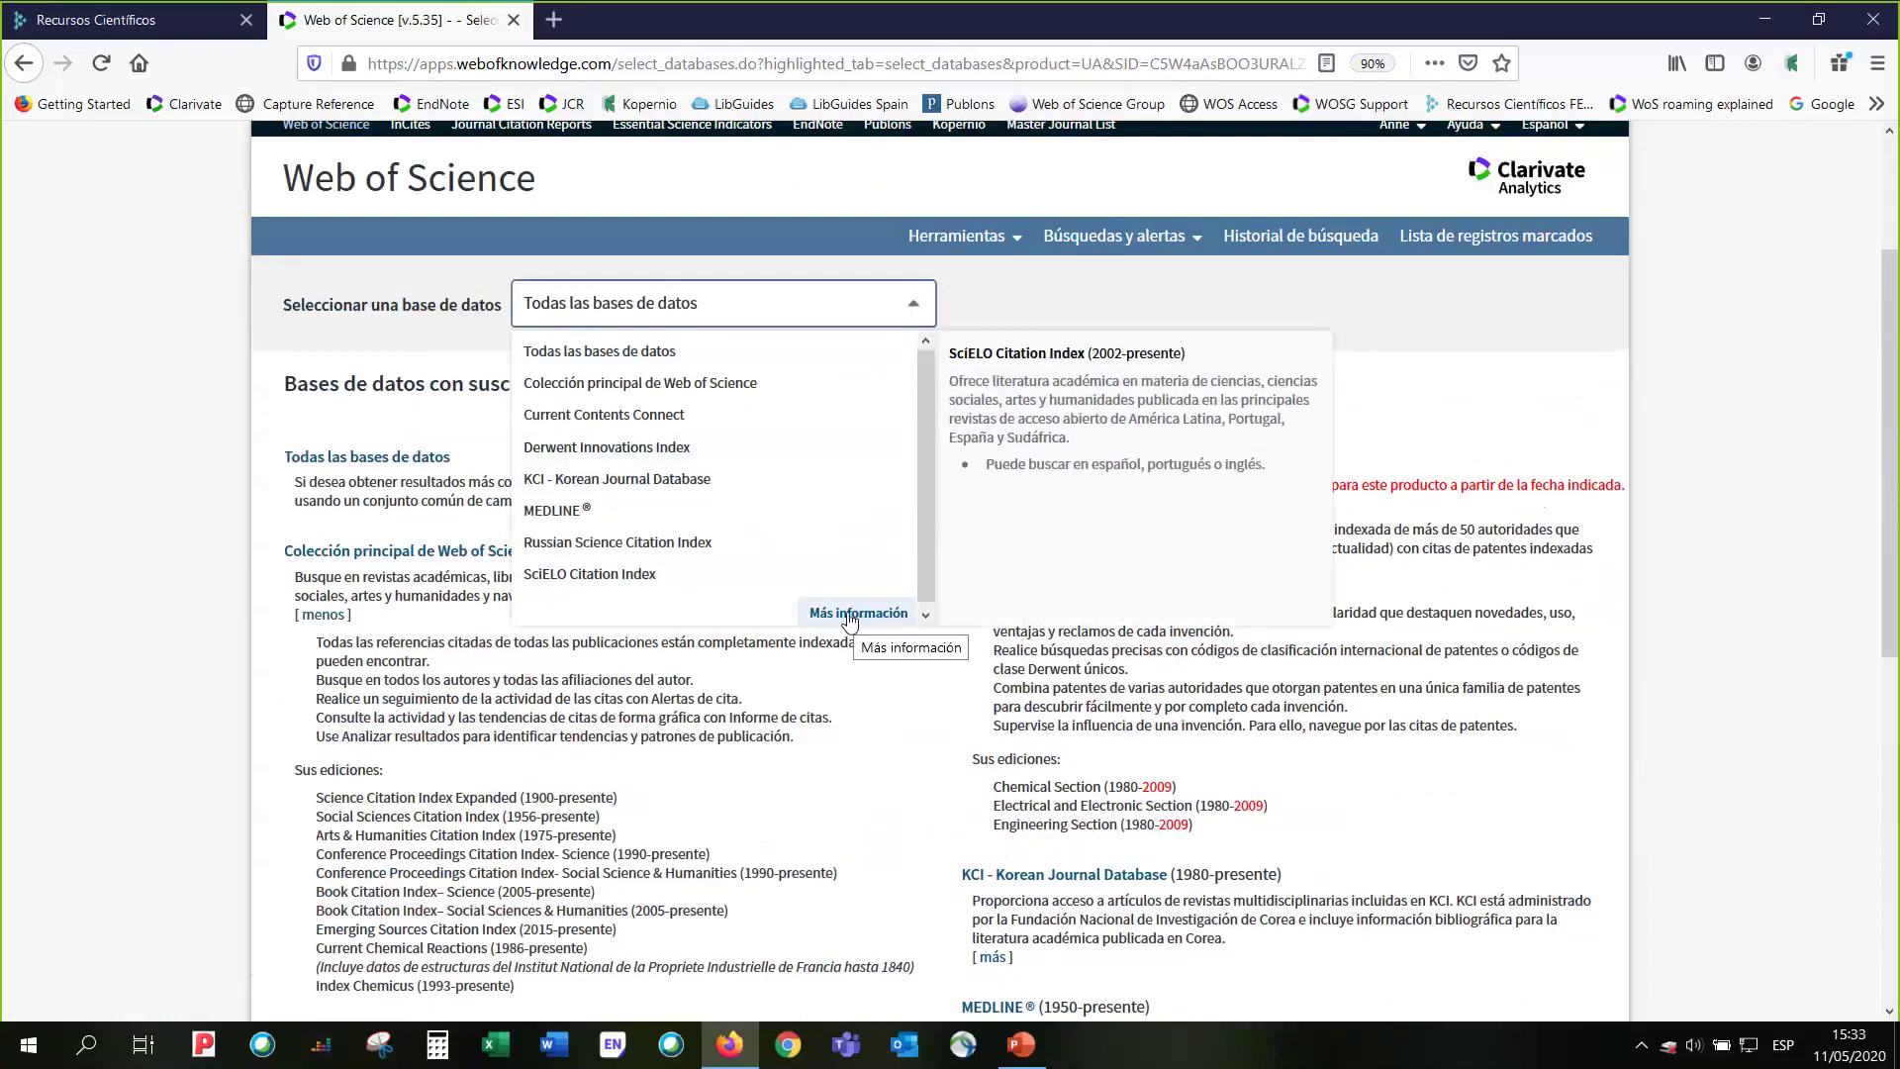
pyautogui.click(638, 513)
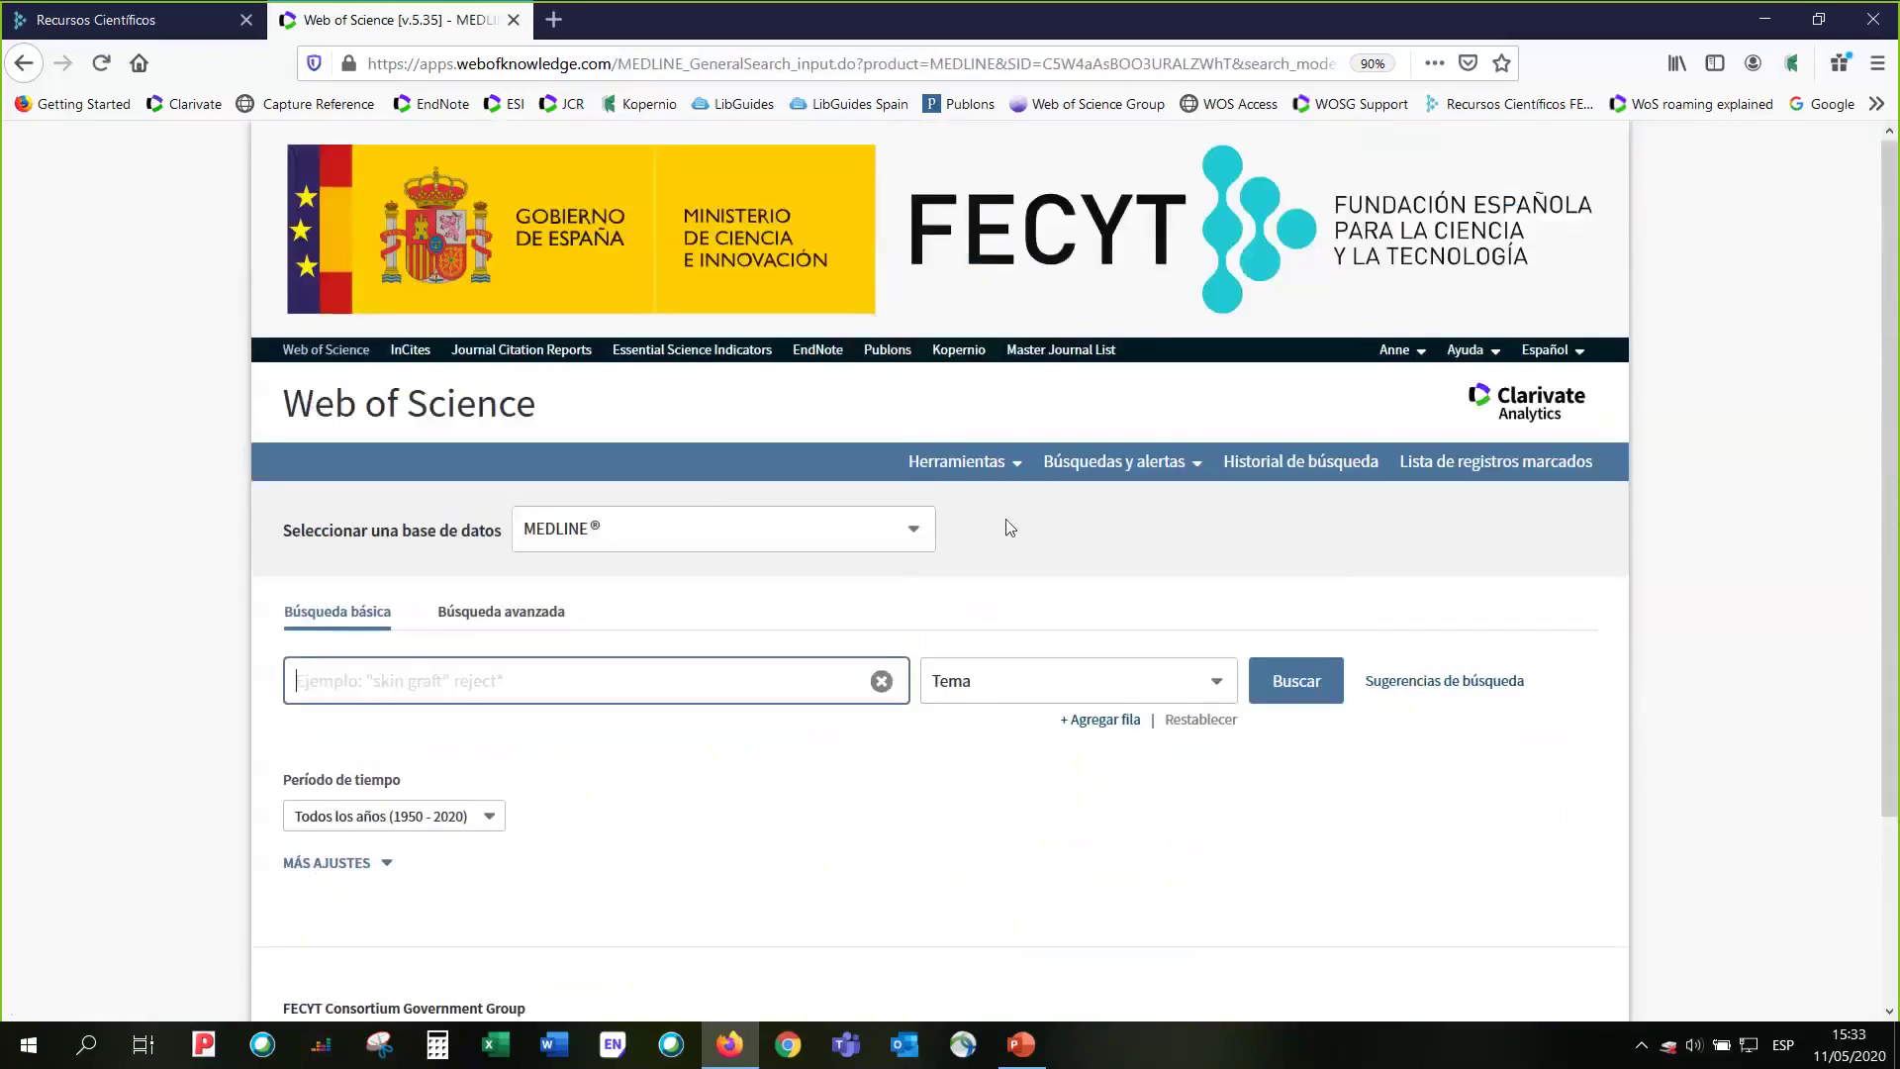
pyautogui.scroll(-2, 619, 509)
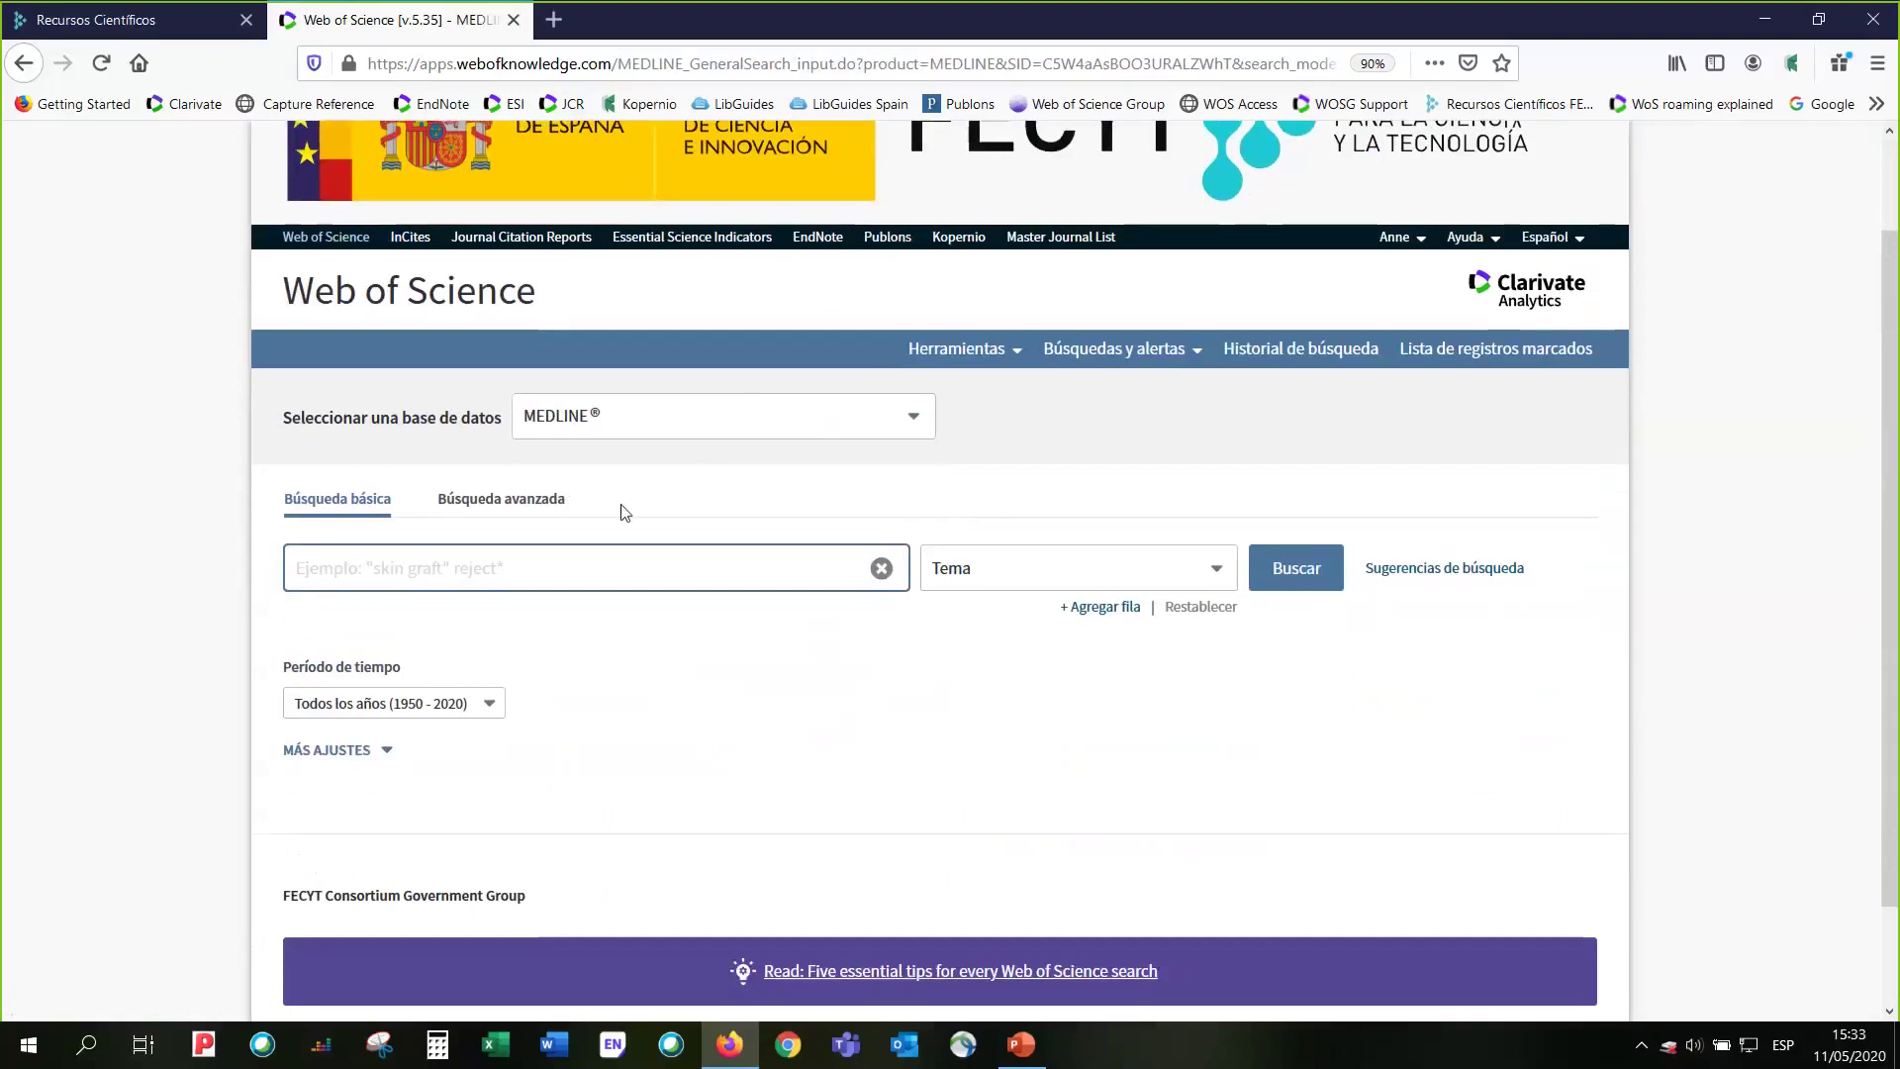
pyautogui.click(914, 421)
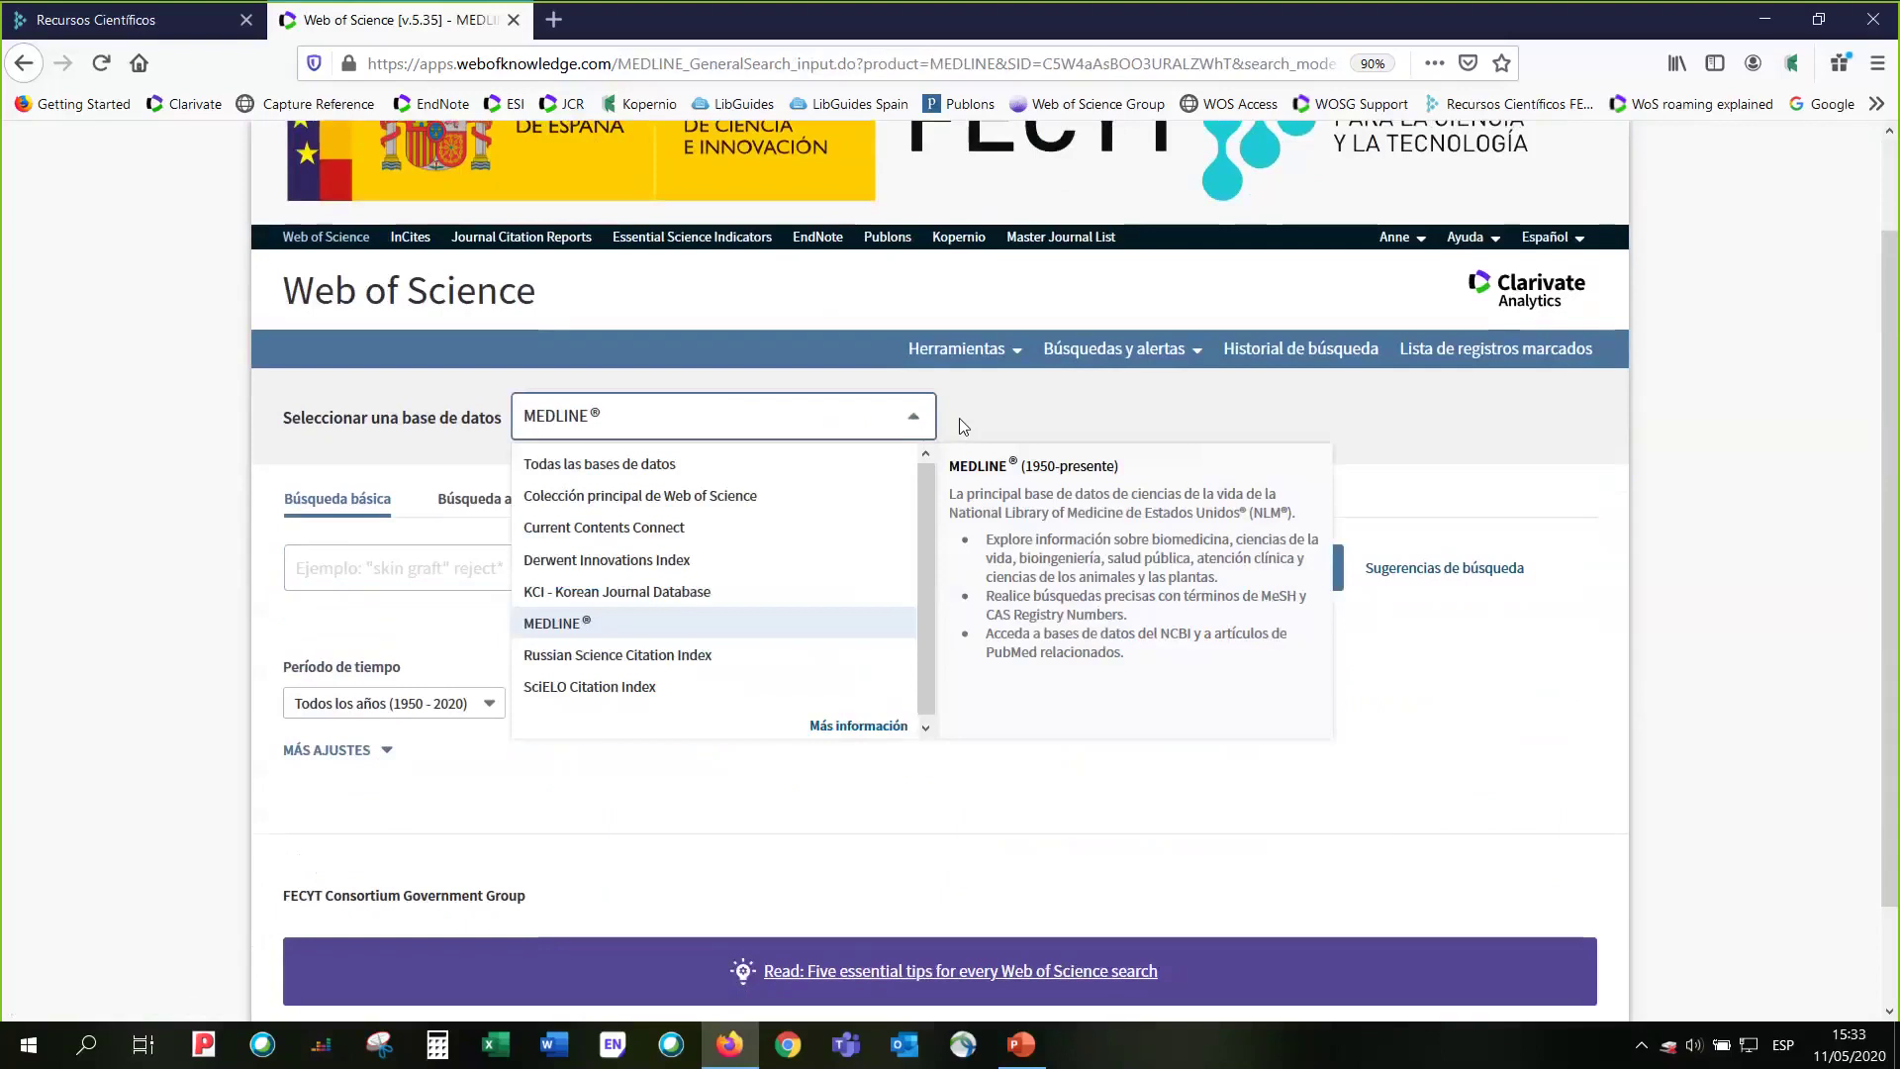
pyautogui.click(963, 427)
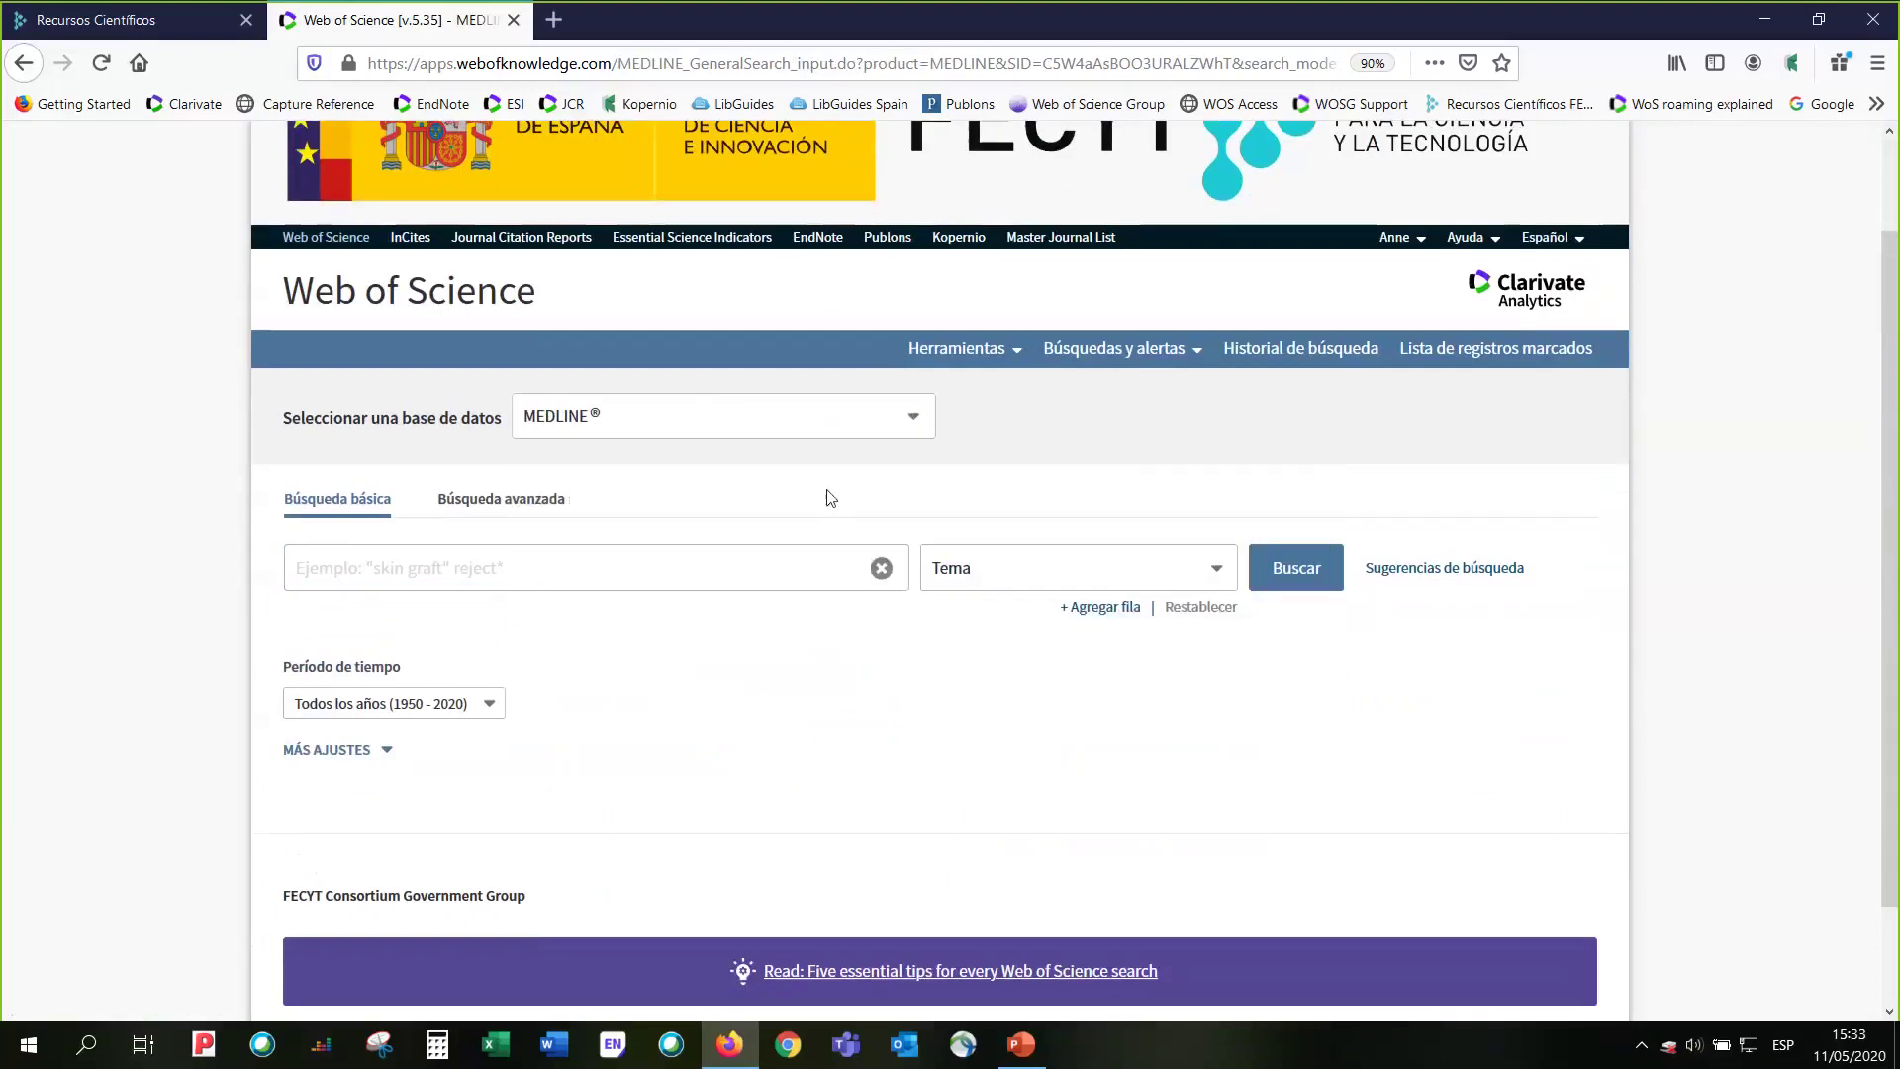
# - Search the Colección principal de Web of Science by topic for coronavir* OR SARS-CoV-2 OR 2019-nCoV OR COVID-19 OR COVID19
pyautogui.click(915, 422)
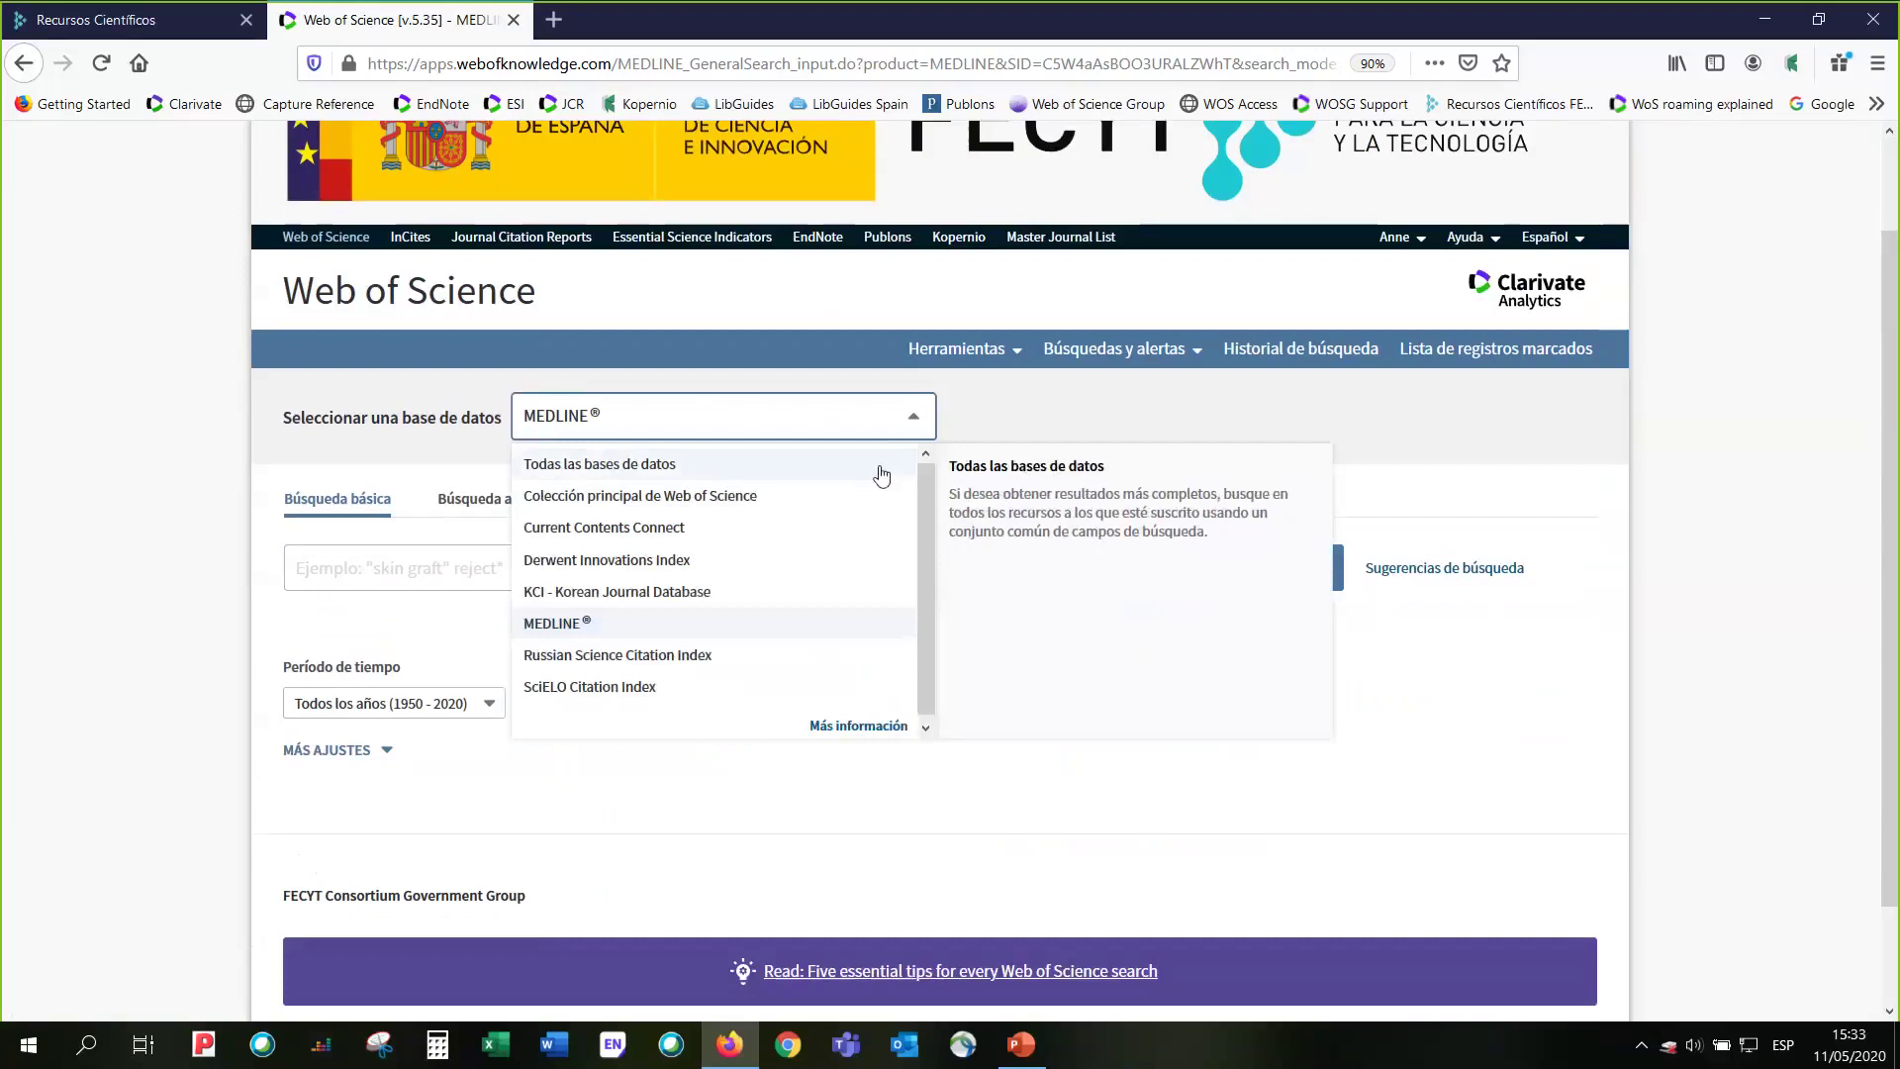
pyautogui.click(854, 516)
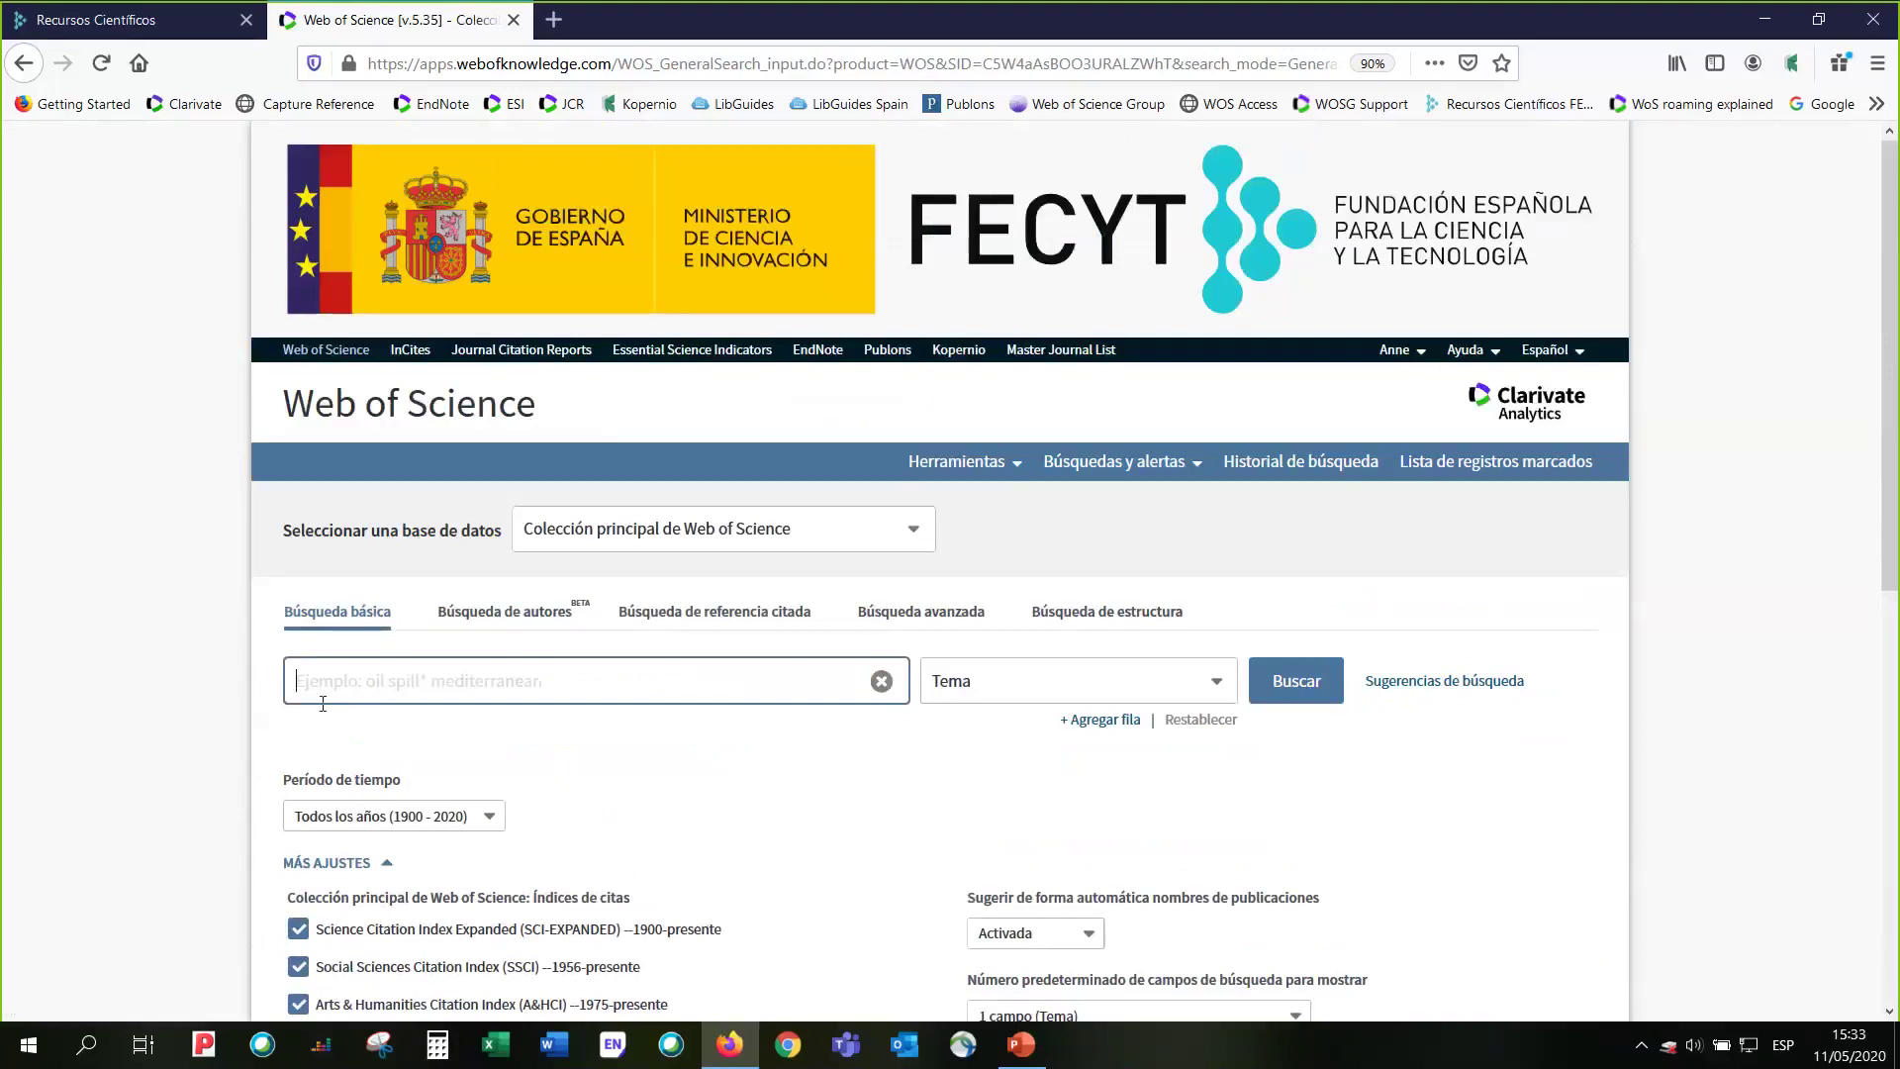
pyautogui.scroll(-2, 323, 704)
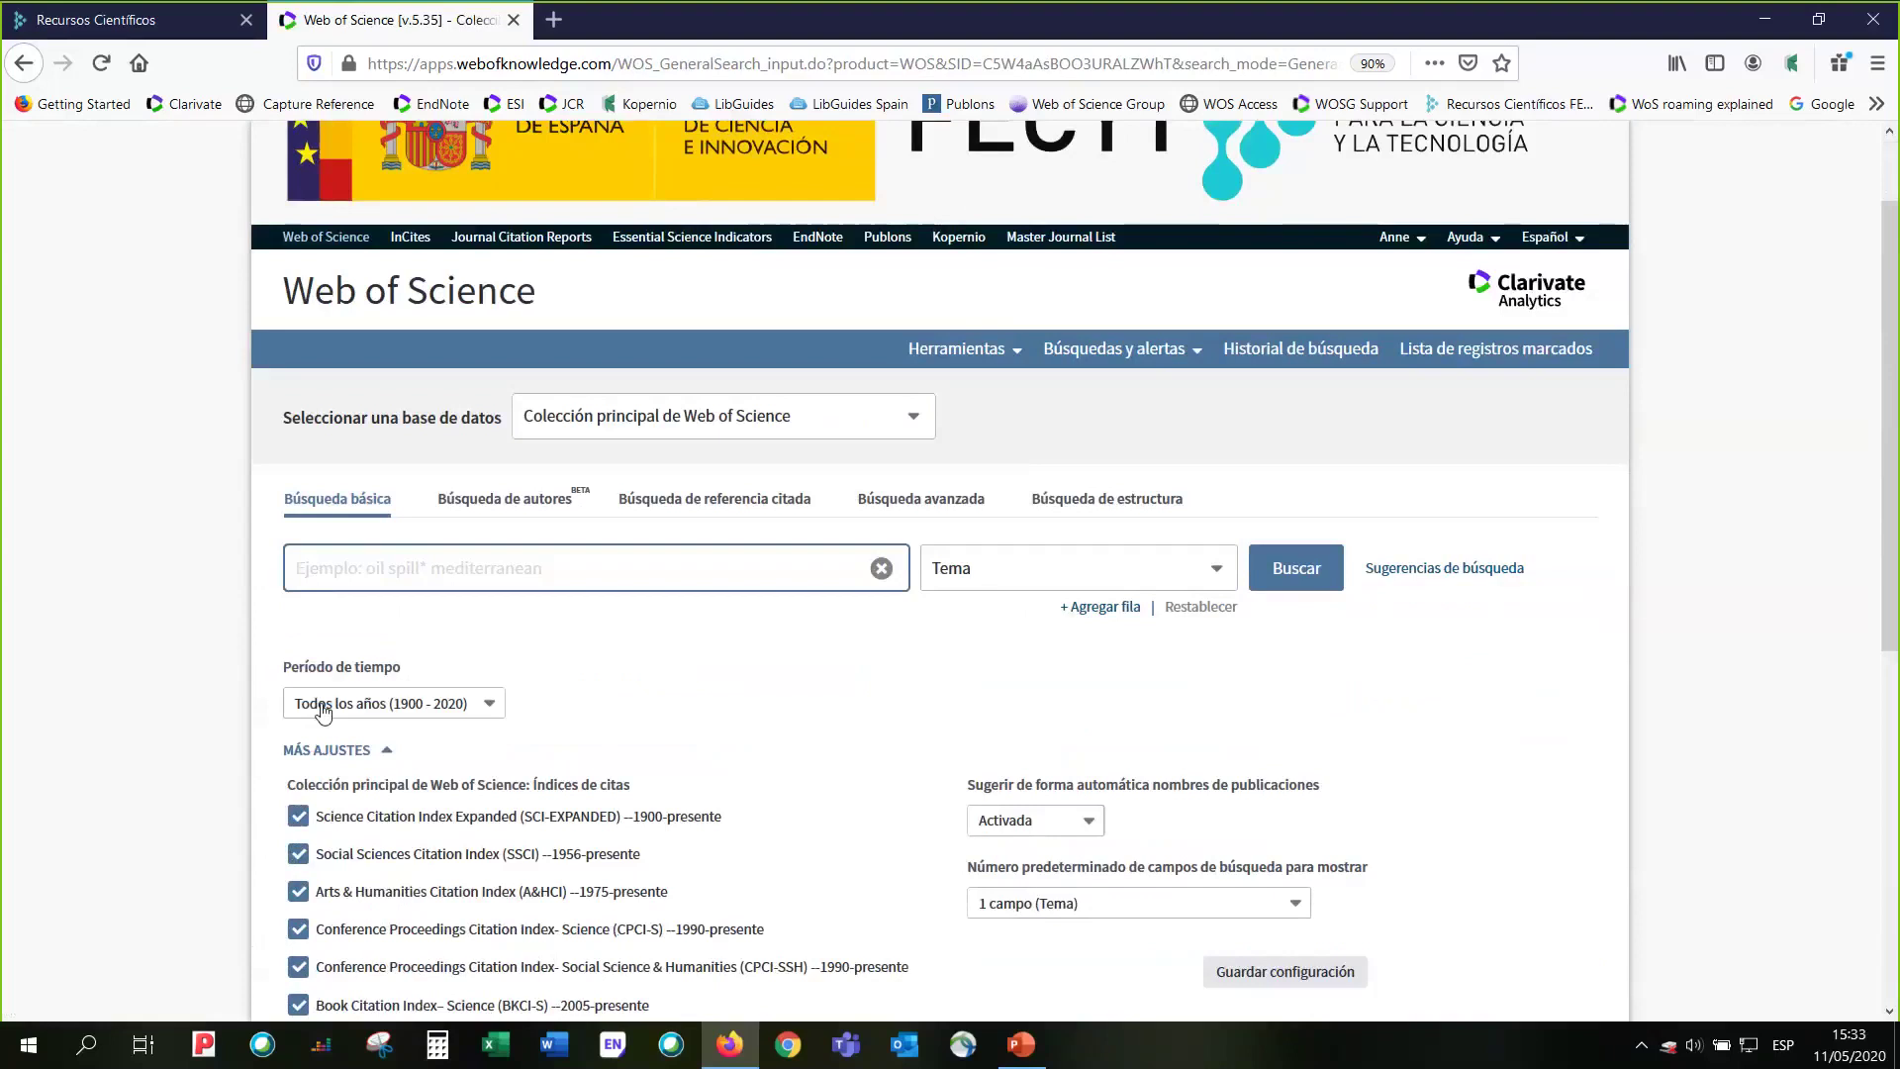
pyautogui.write('c')
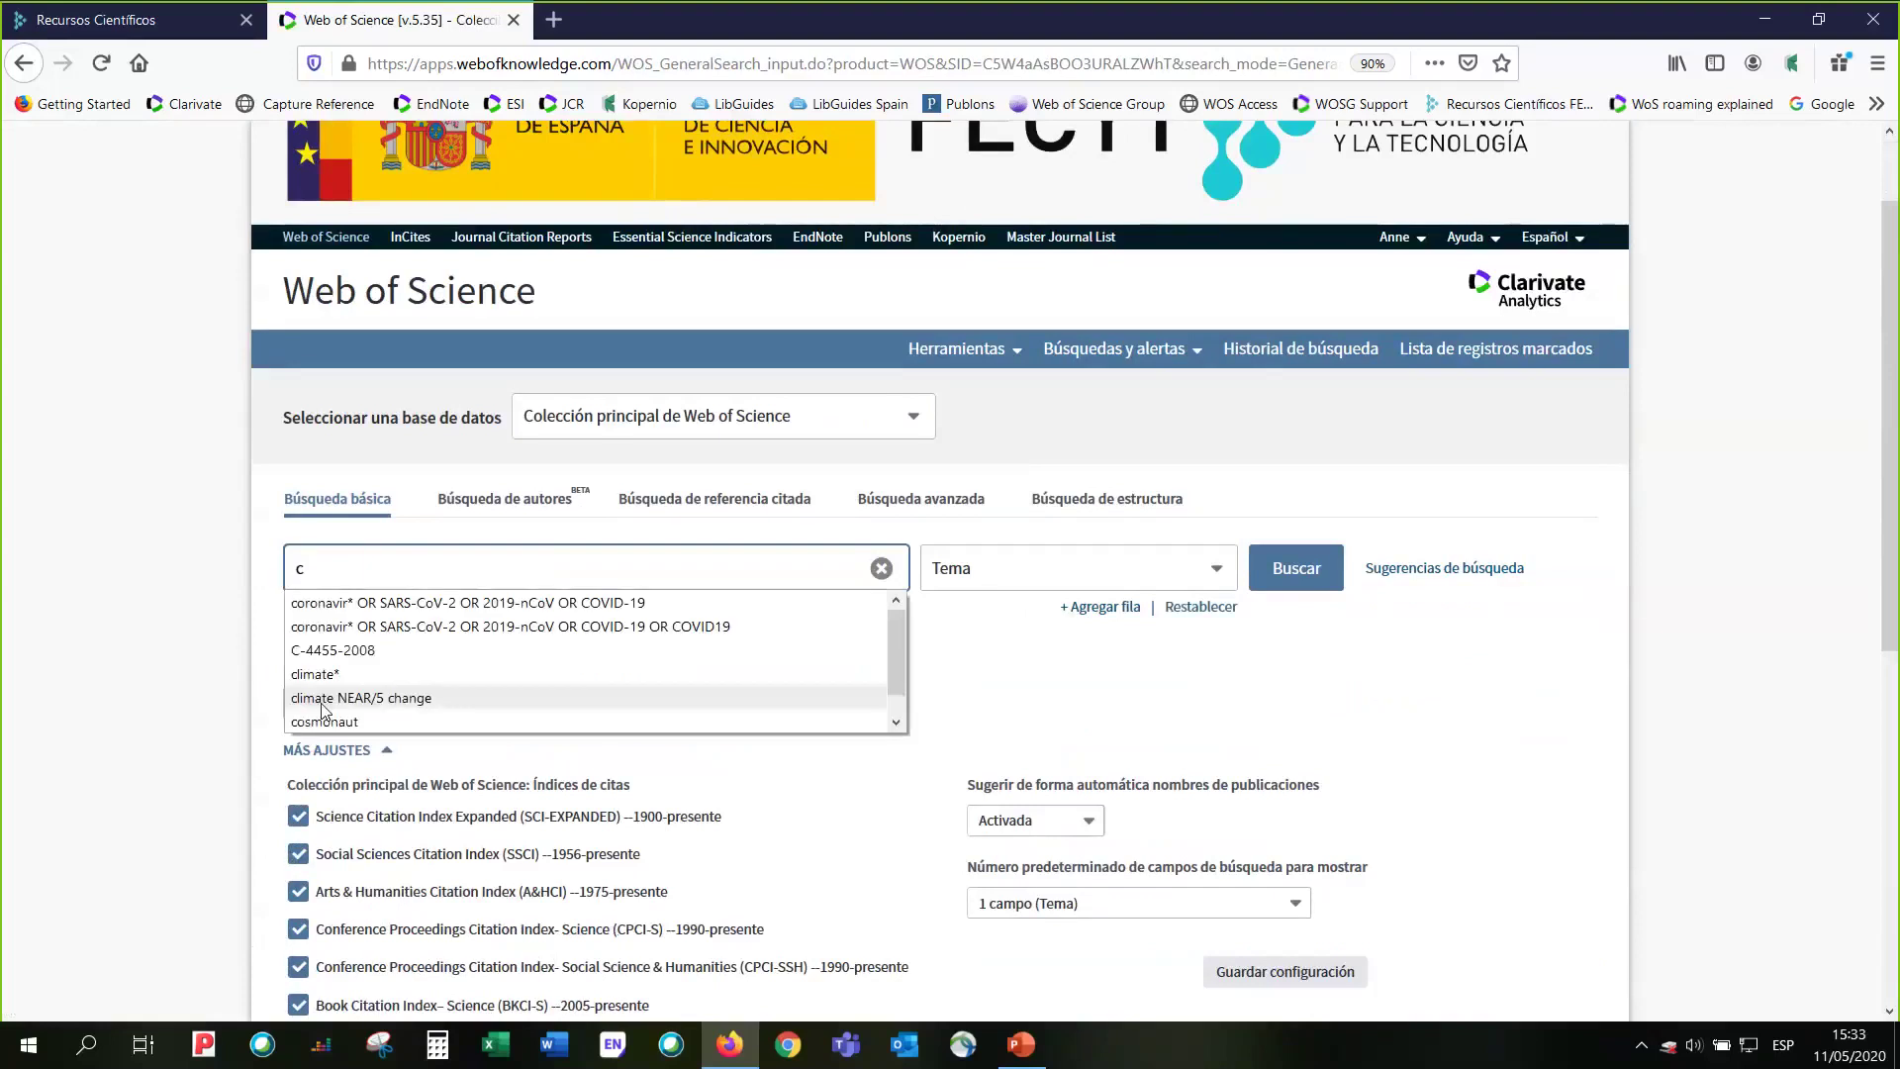
pyautogui.click(396, 638)
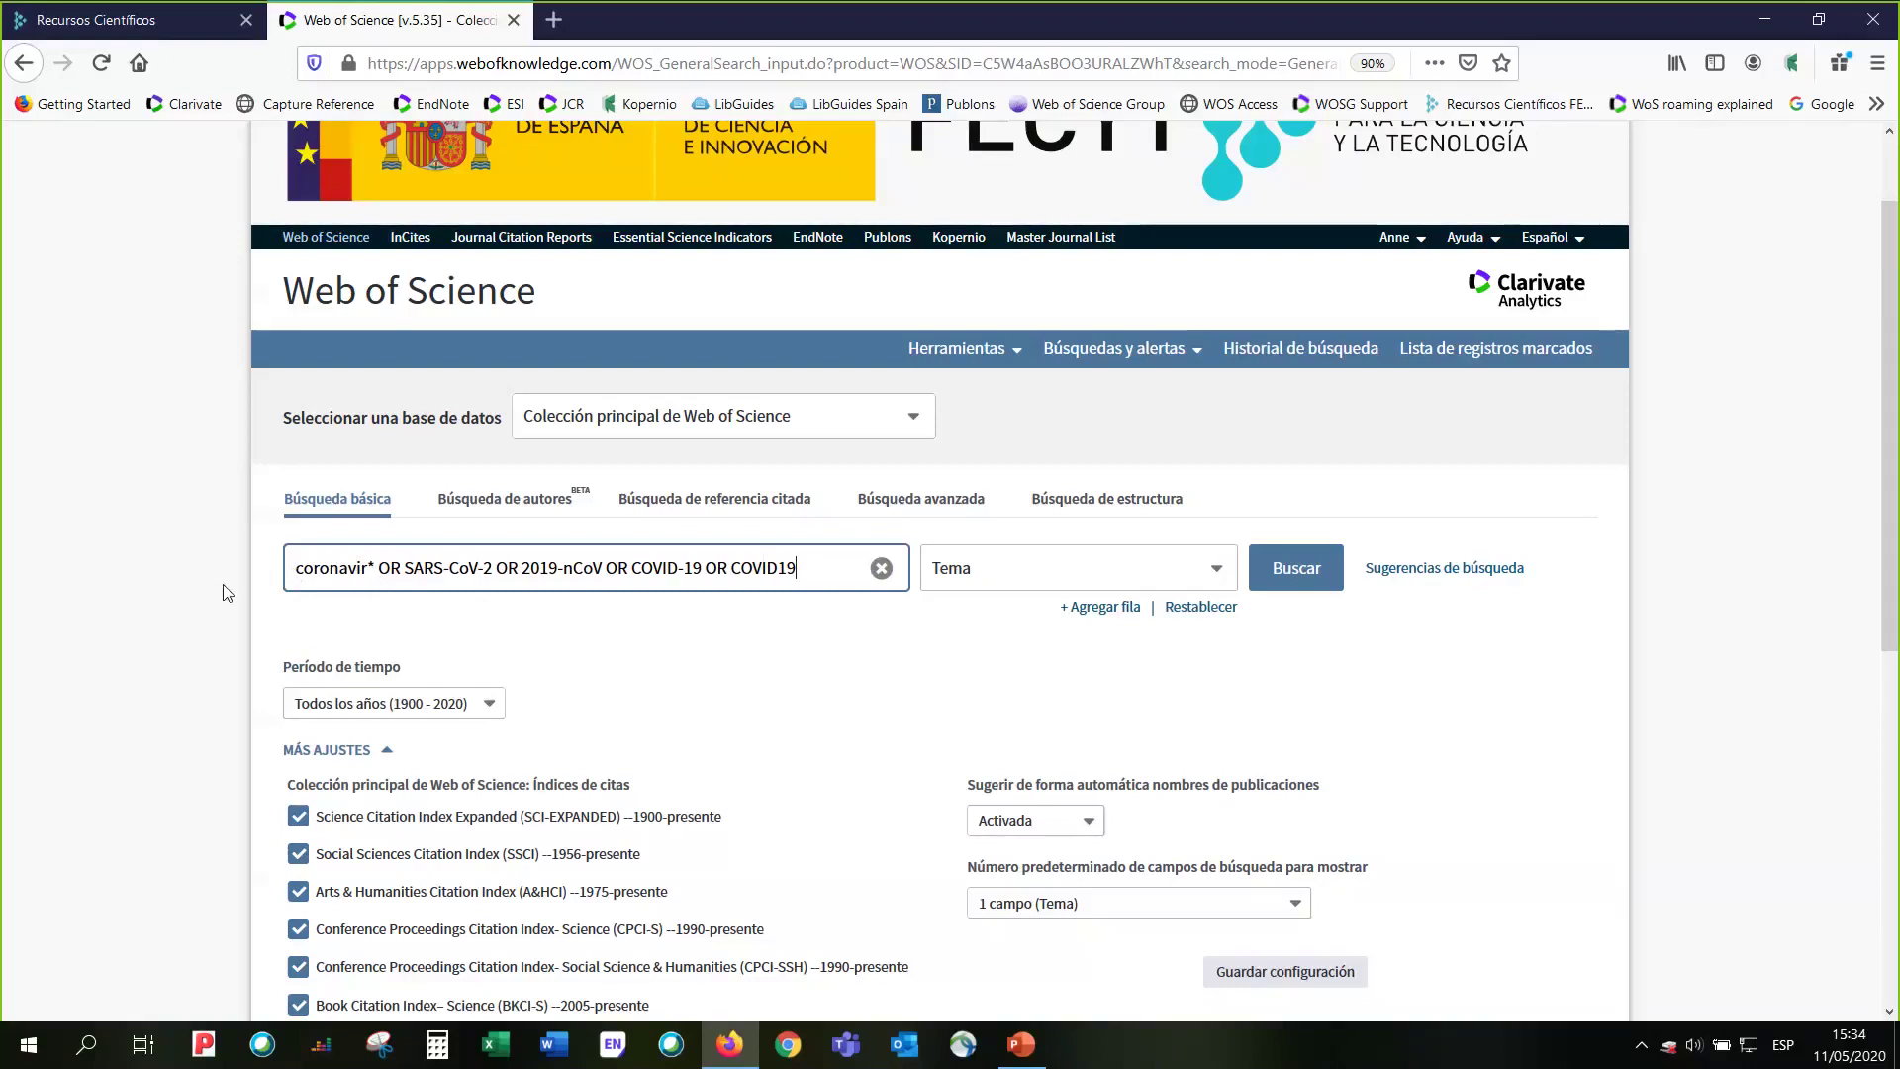
pyautogui.click(1317, 572)
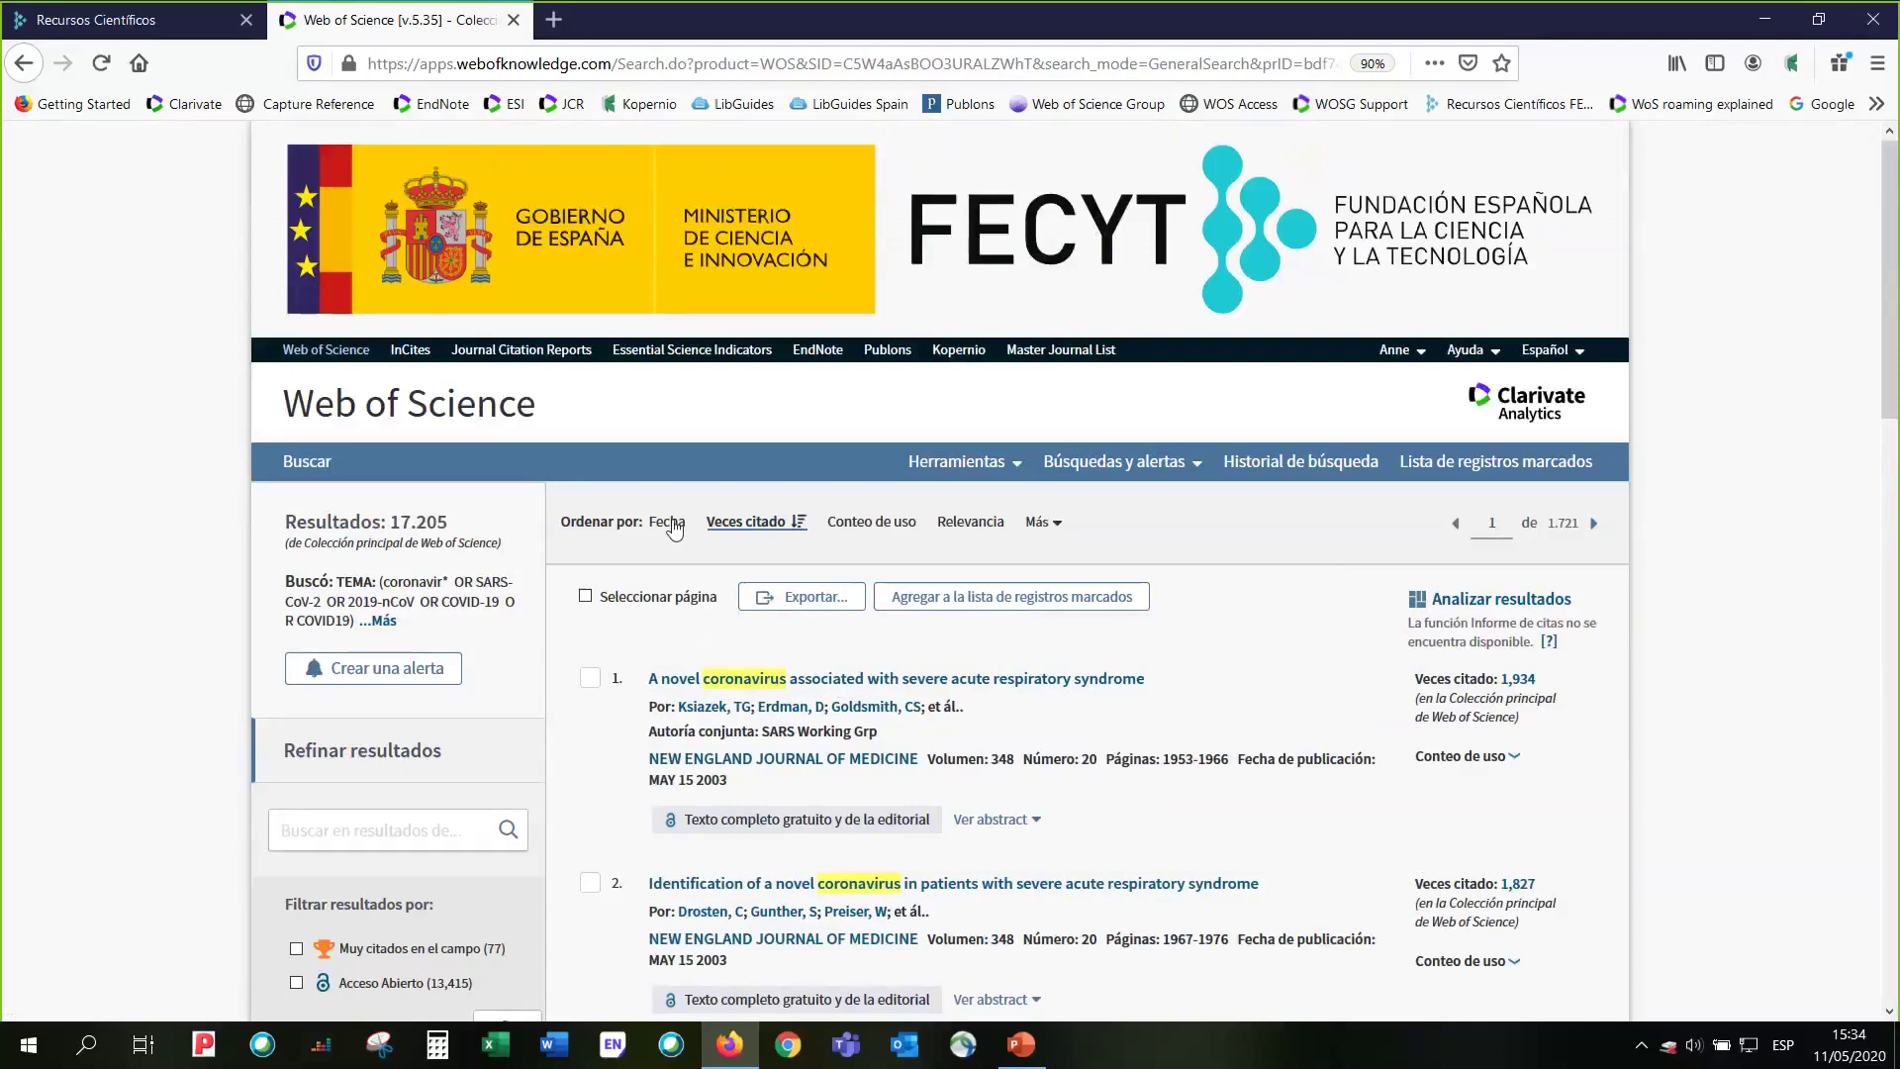
# - Sort the coronavirus results by date, newest first, and examine the publication dates of the most recent records
pyautogui.click(667, 523)
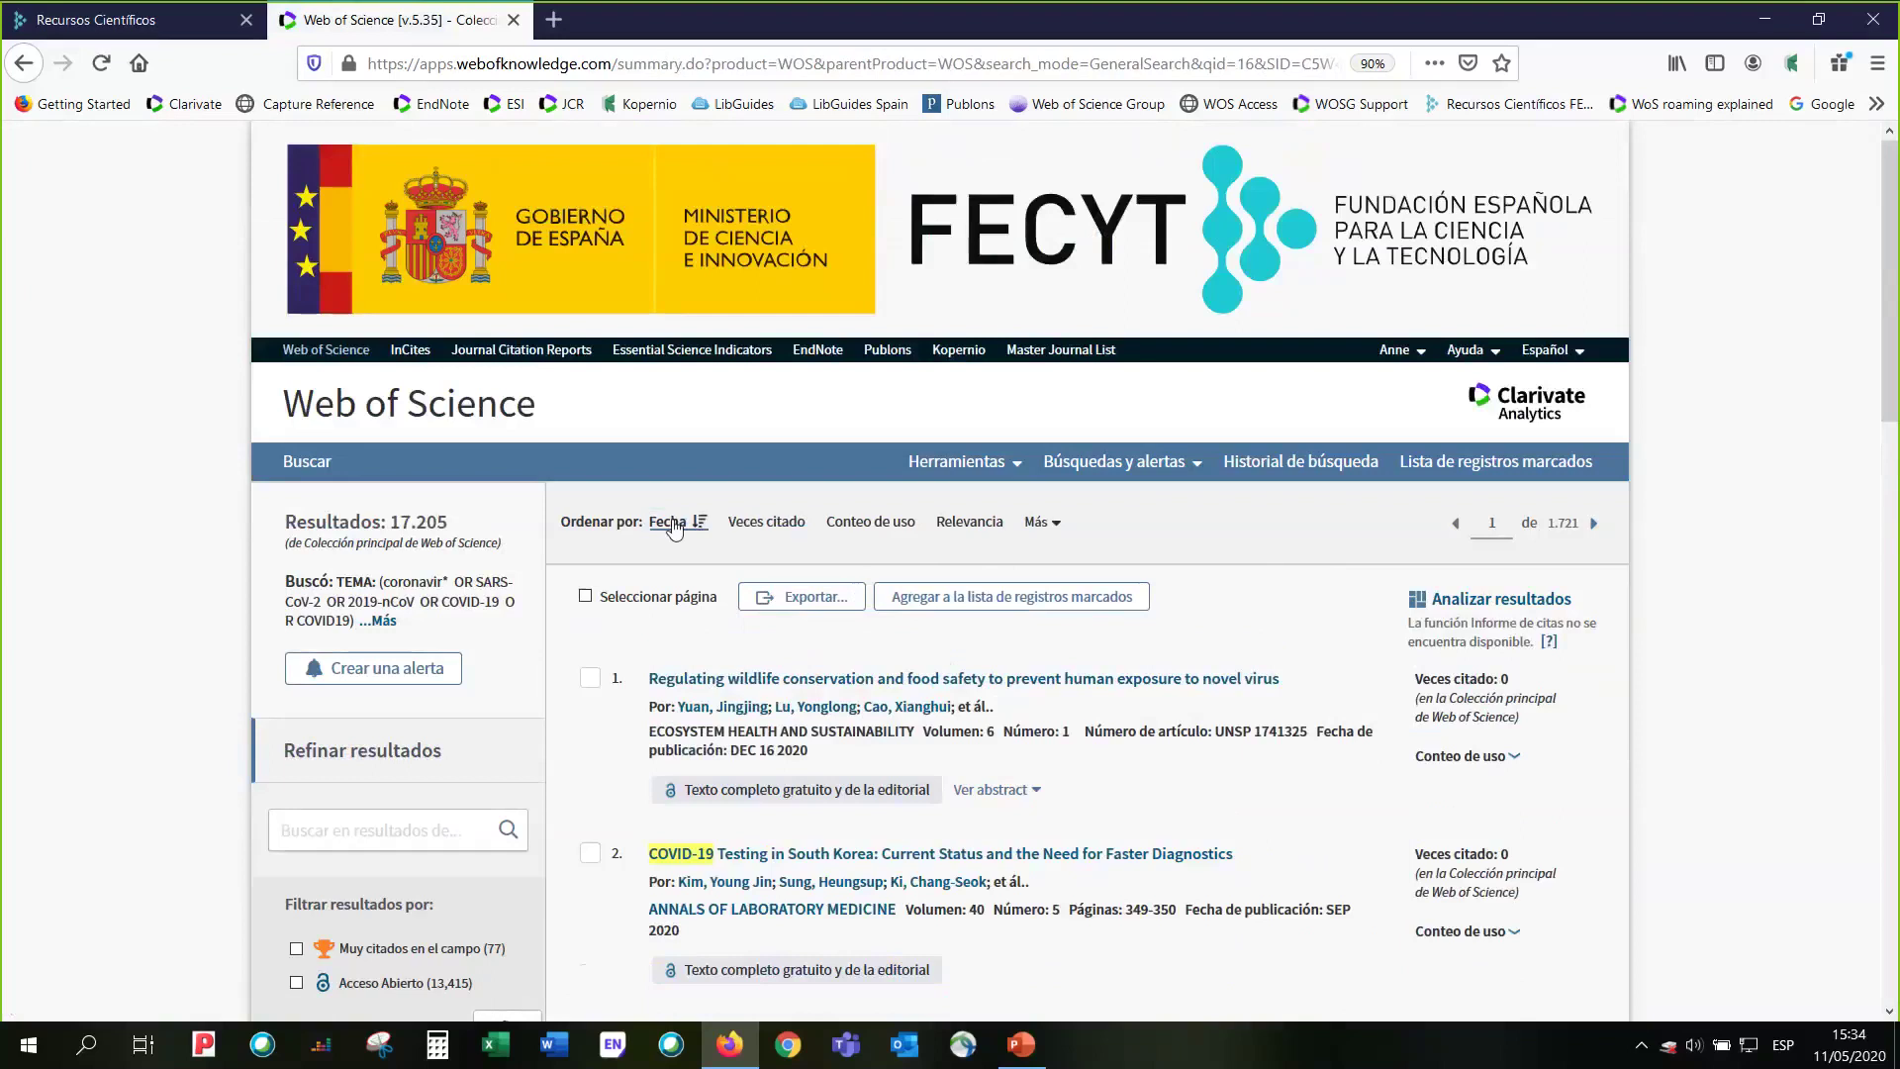
pyautogui.scroll(-3, 679, 608)
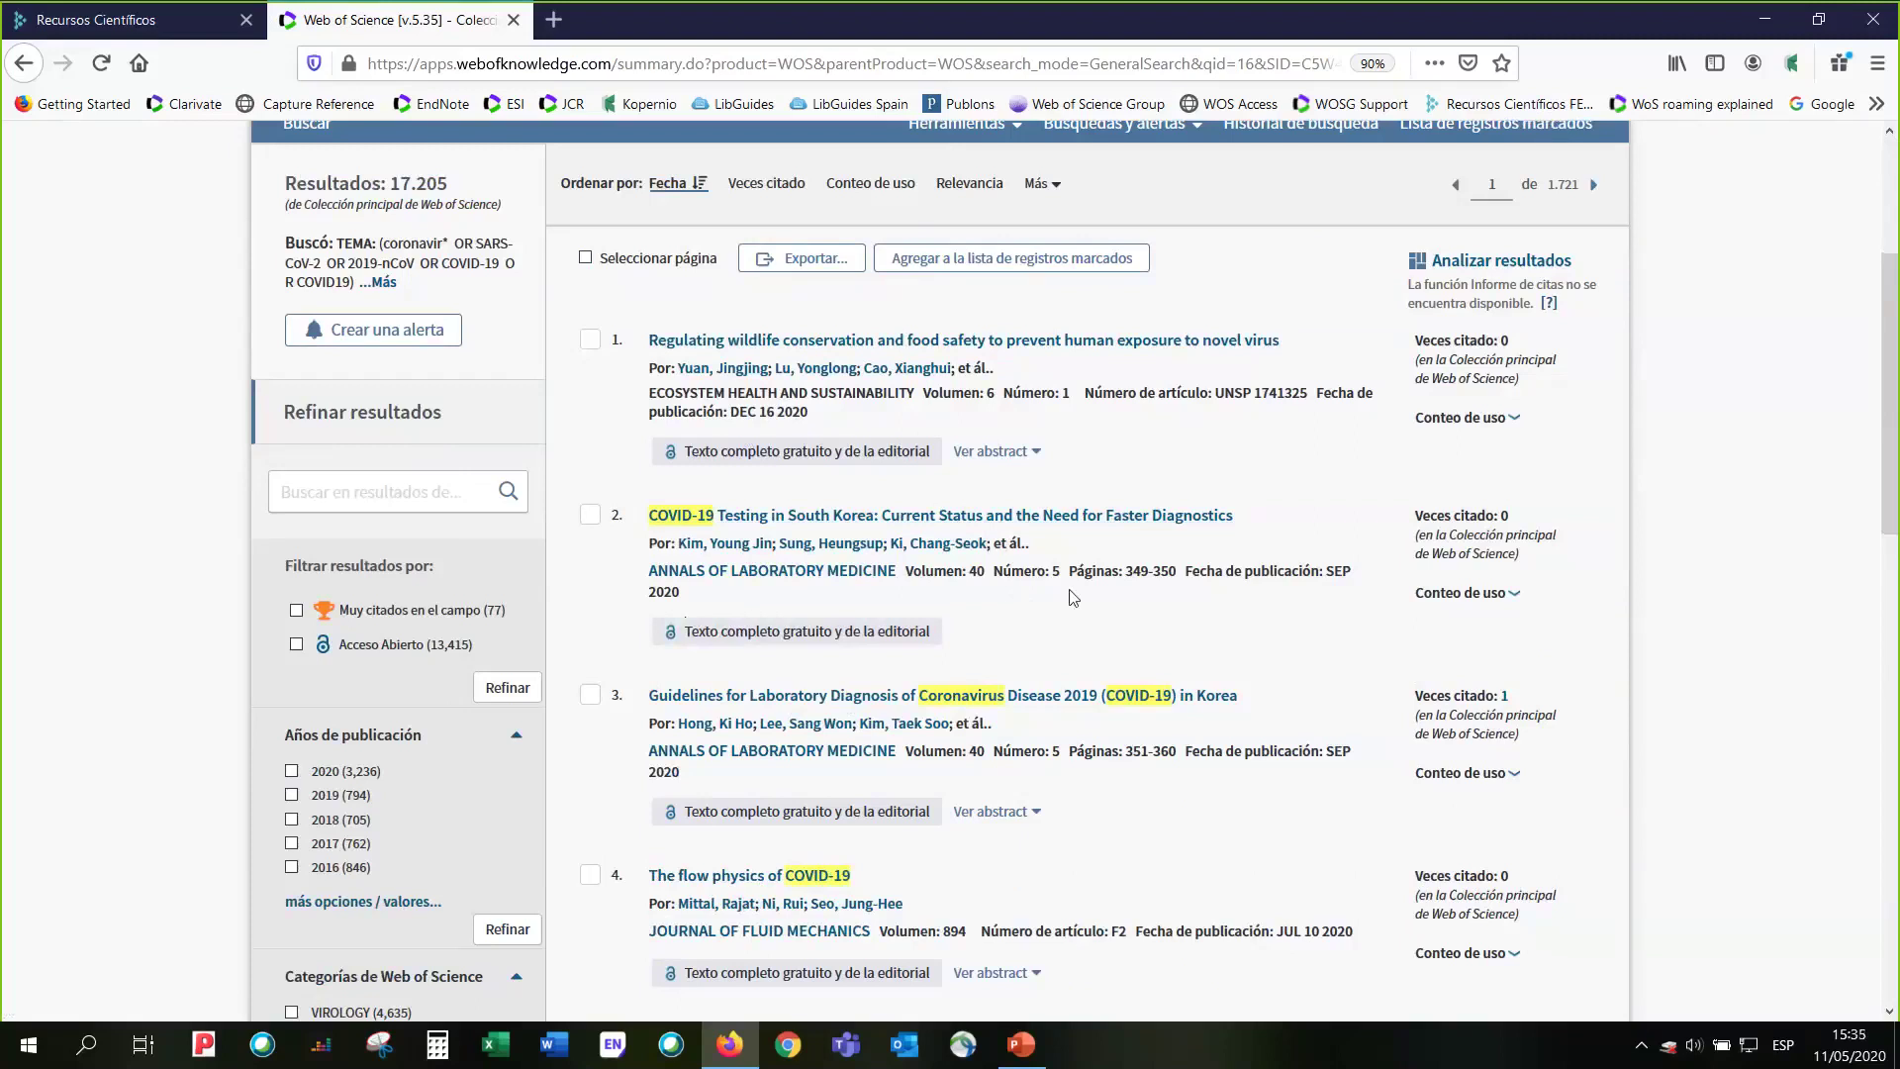
pyautogui.scroll(-1, 1073, 596)
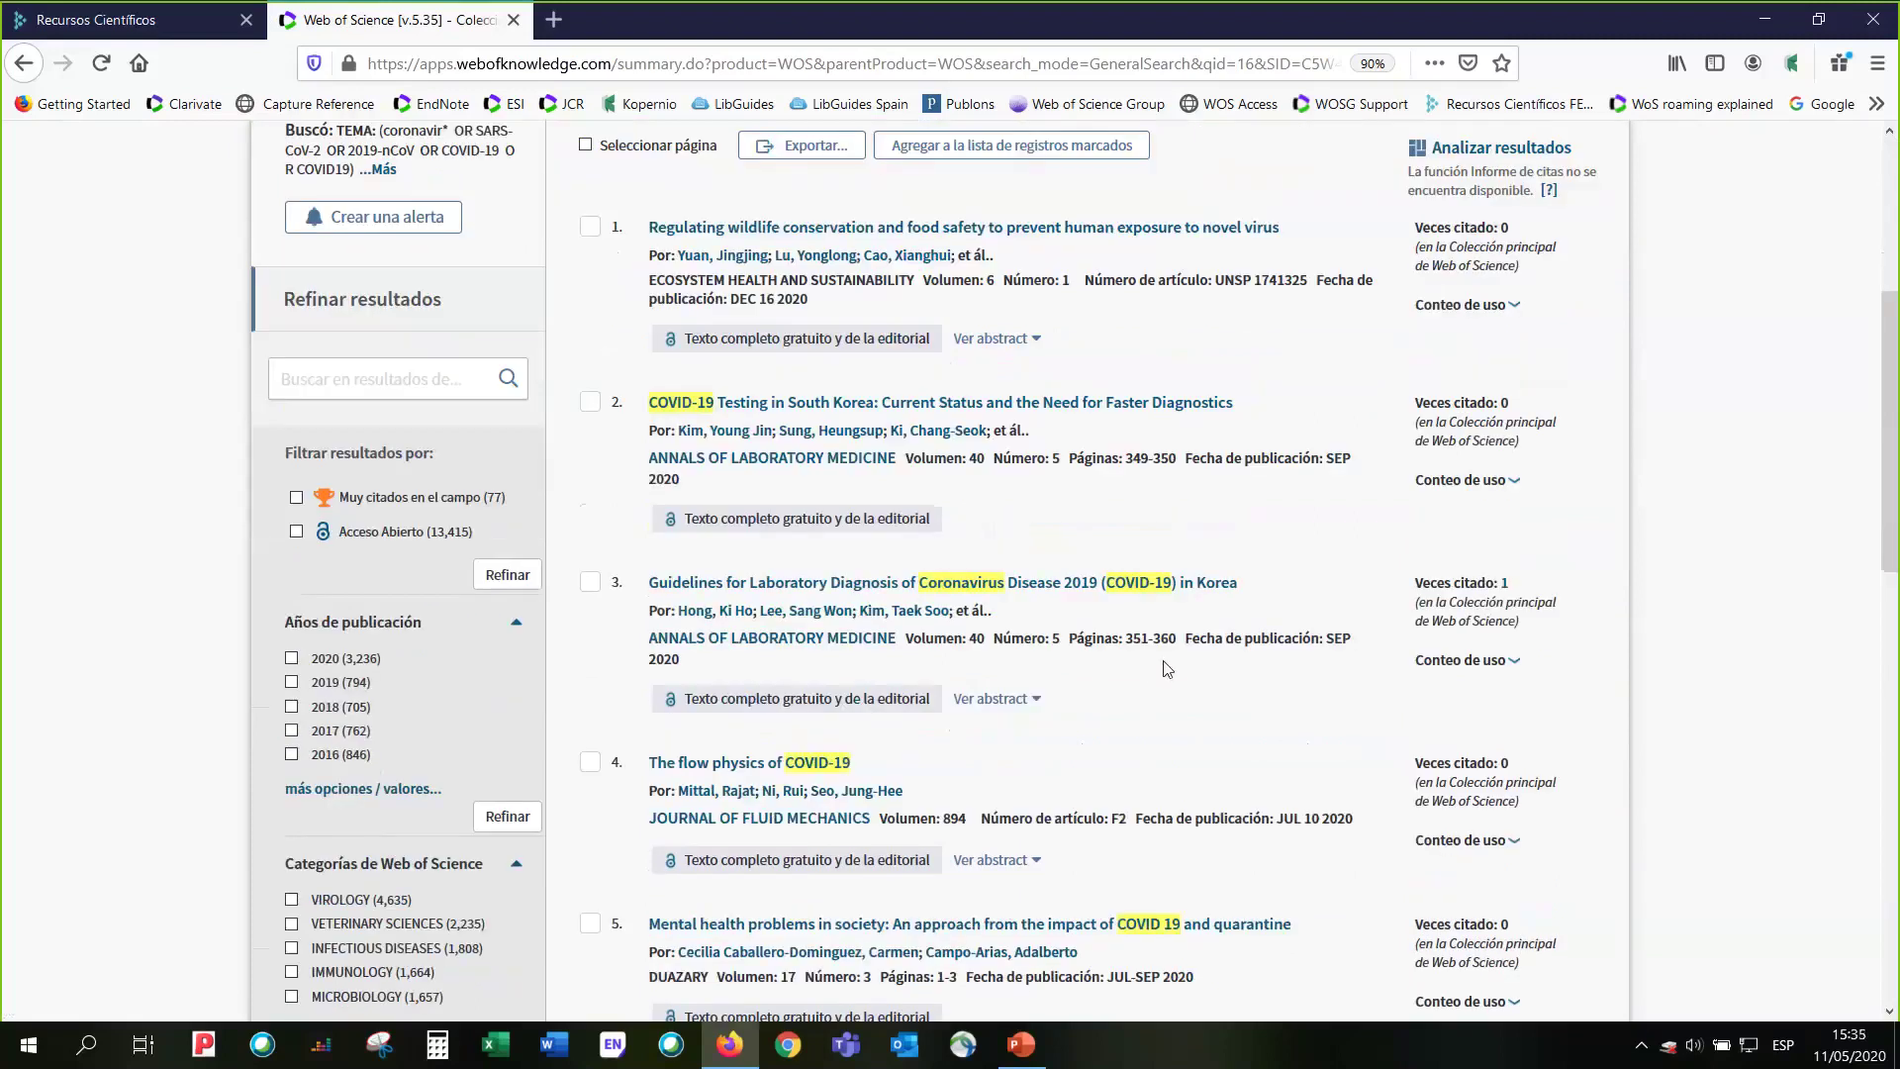
pyautogui.scroll(-1, 1177, 673)
pyautogui.scroll(-1, 1180, 678)
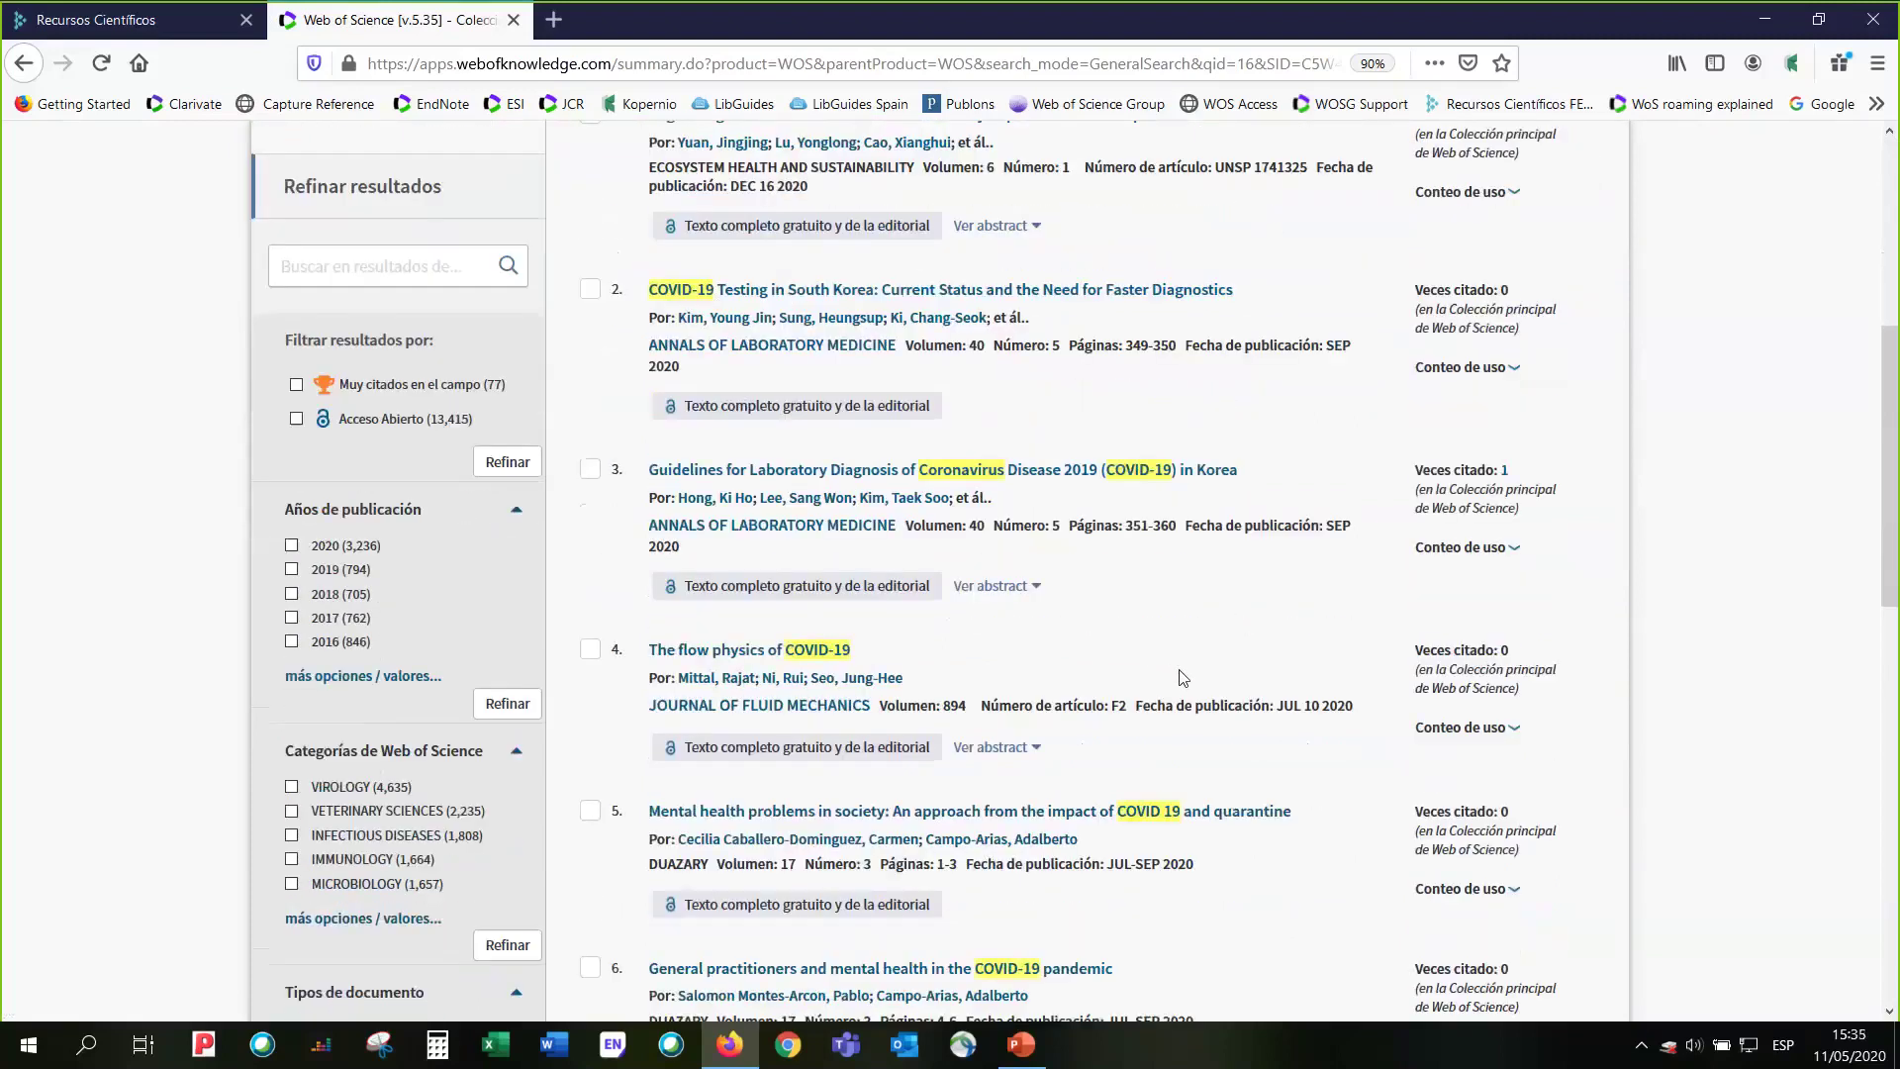
pyautogui.scroll(1, 1180, 678)
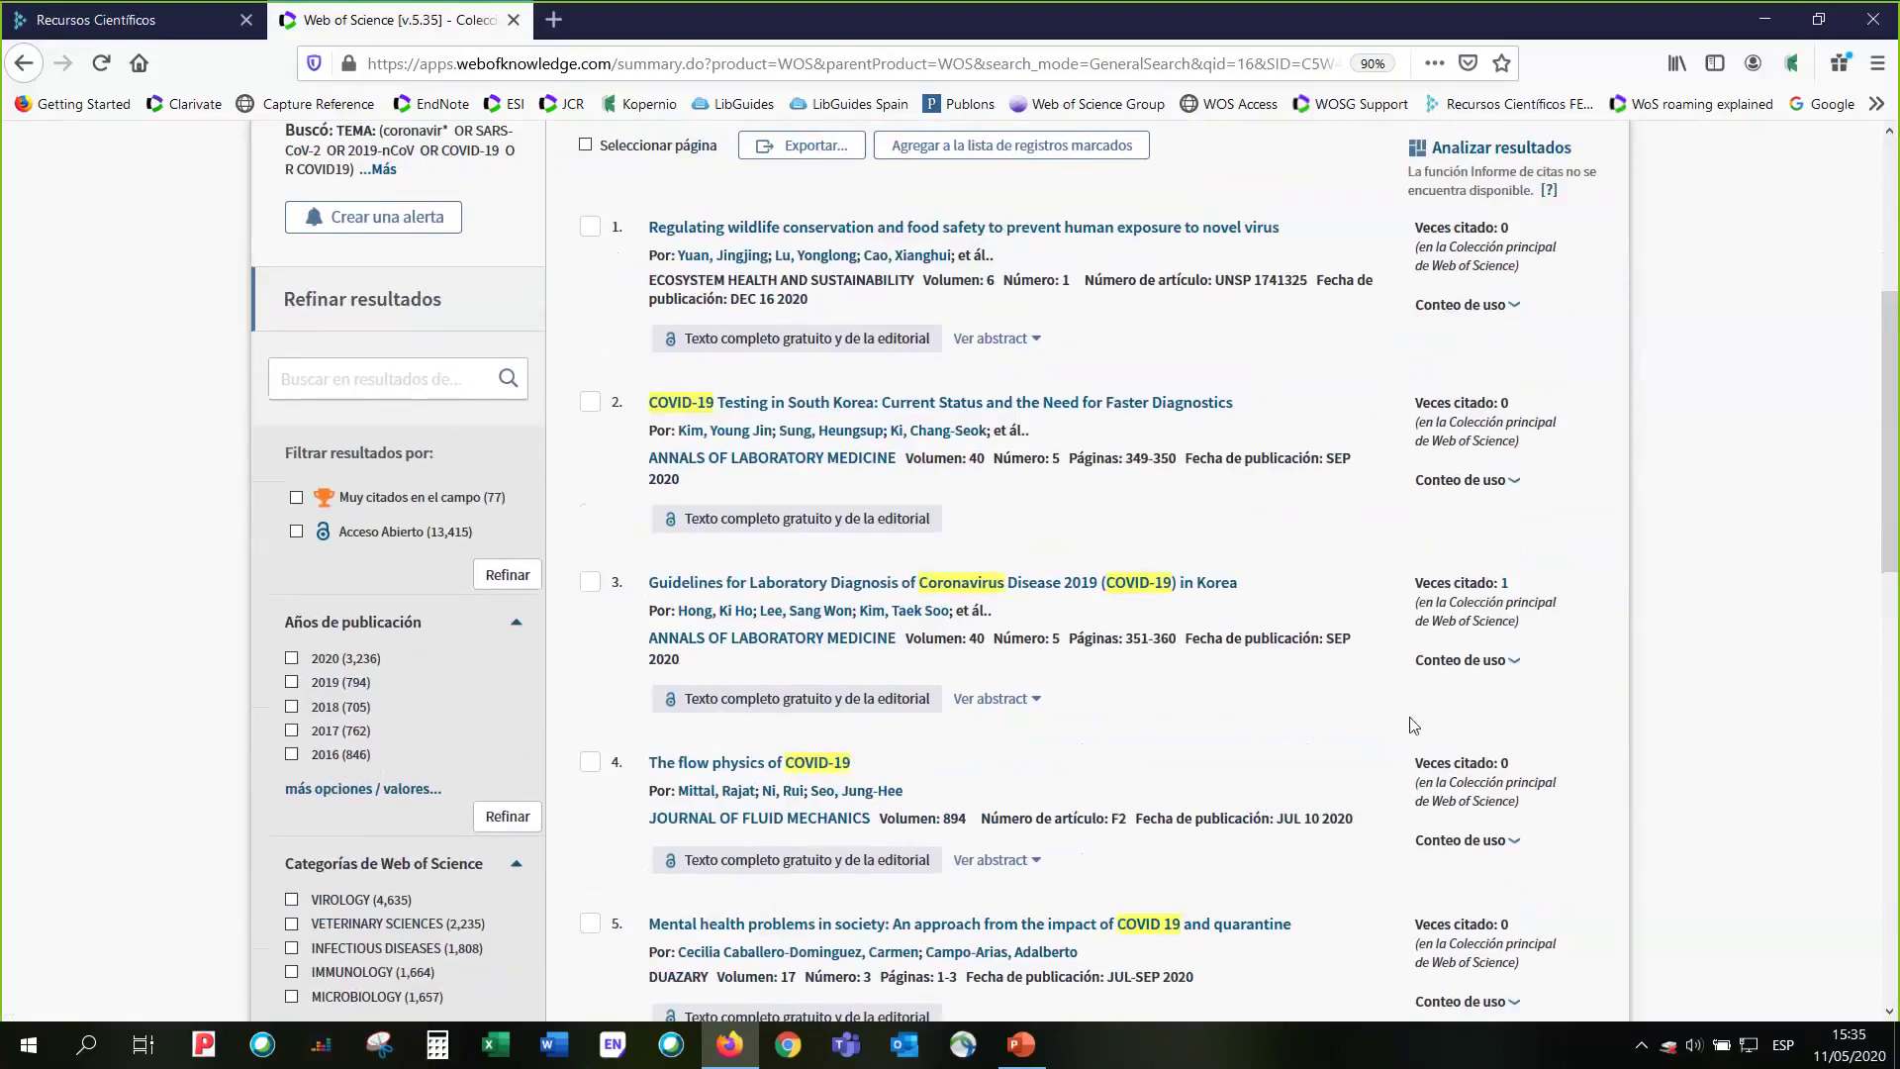
pyautogui.scroll(1, 1331, 646)
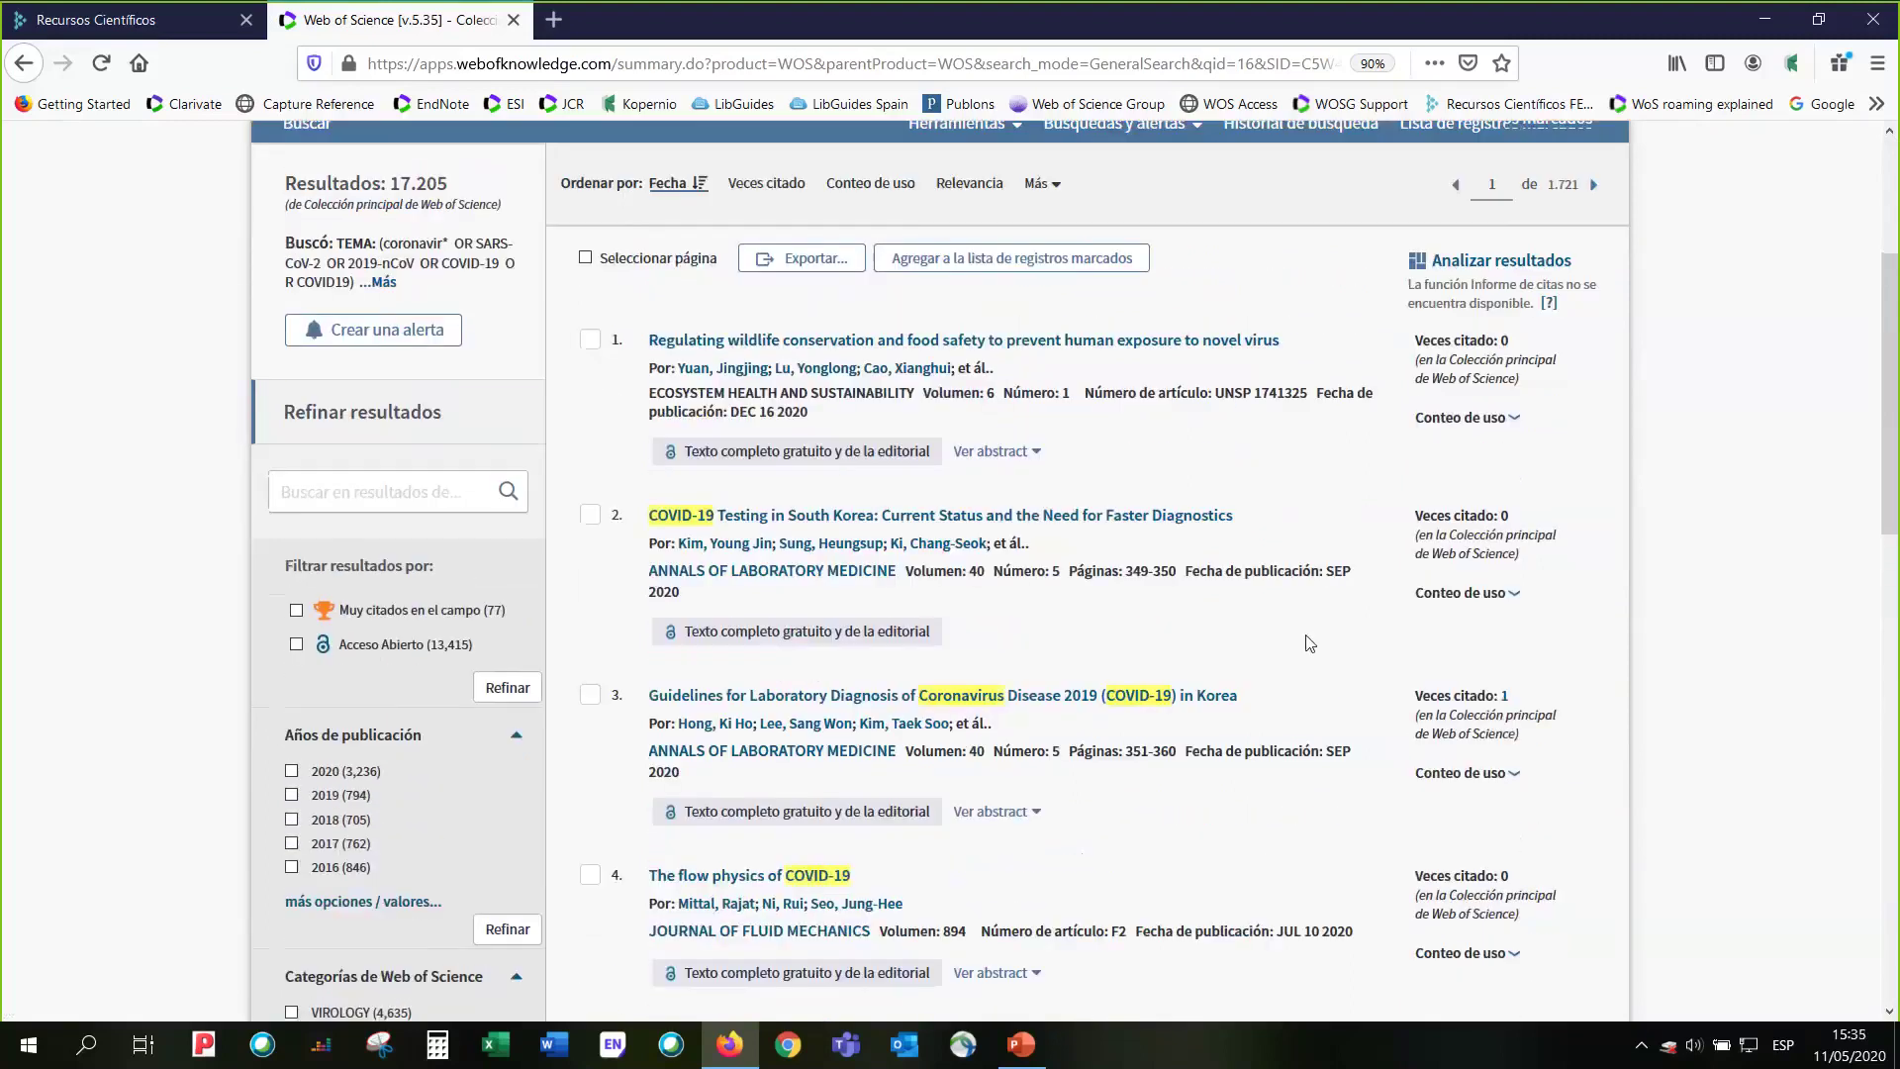
pyautogui.scroll(1, 1309, 643)
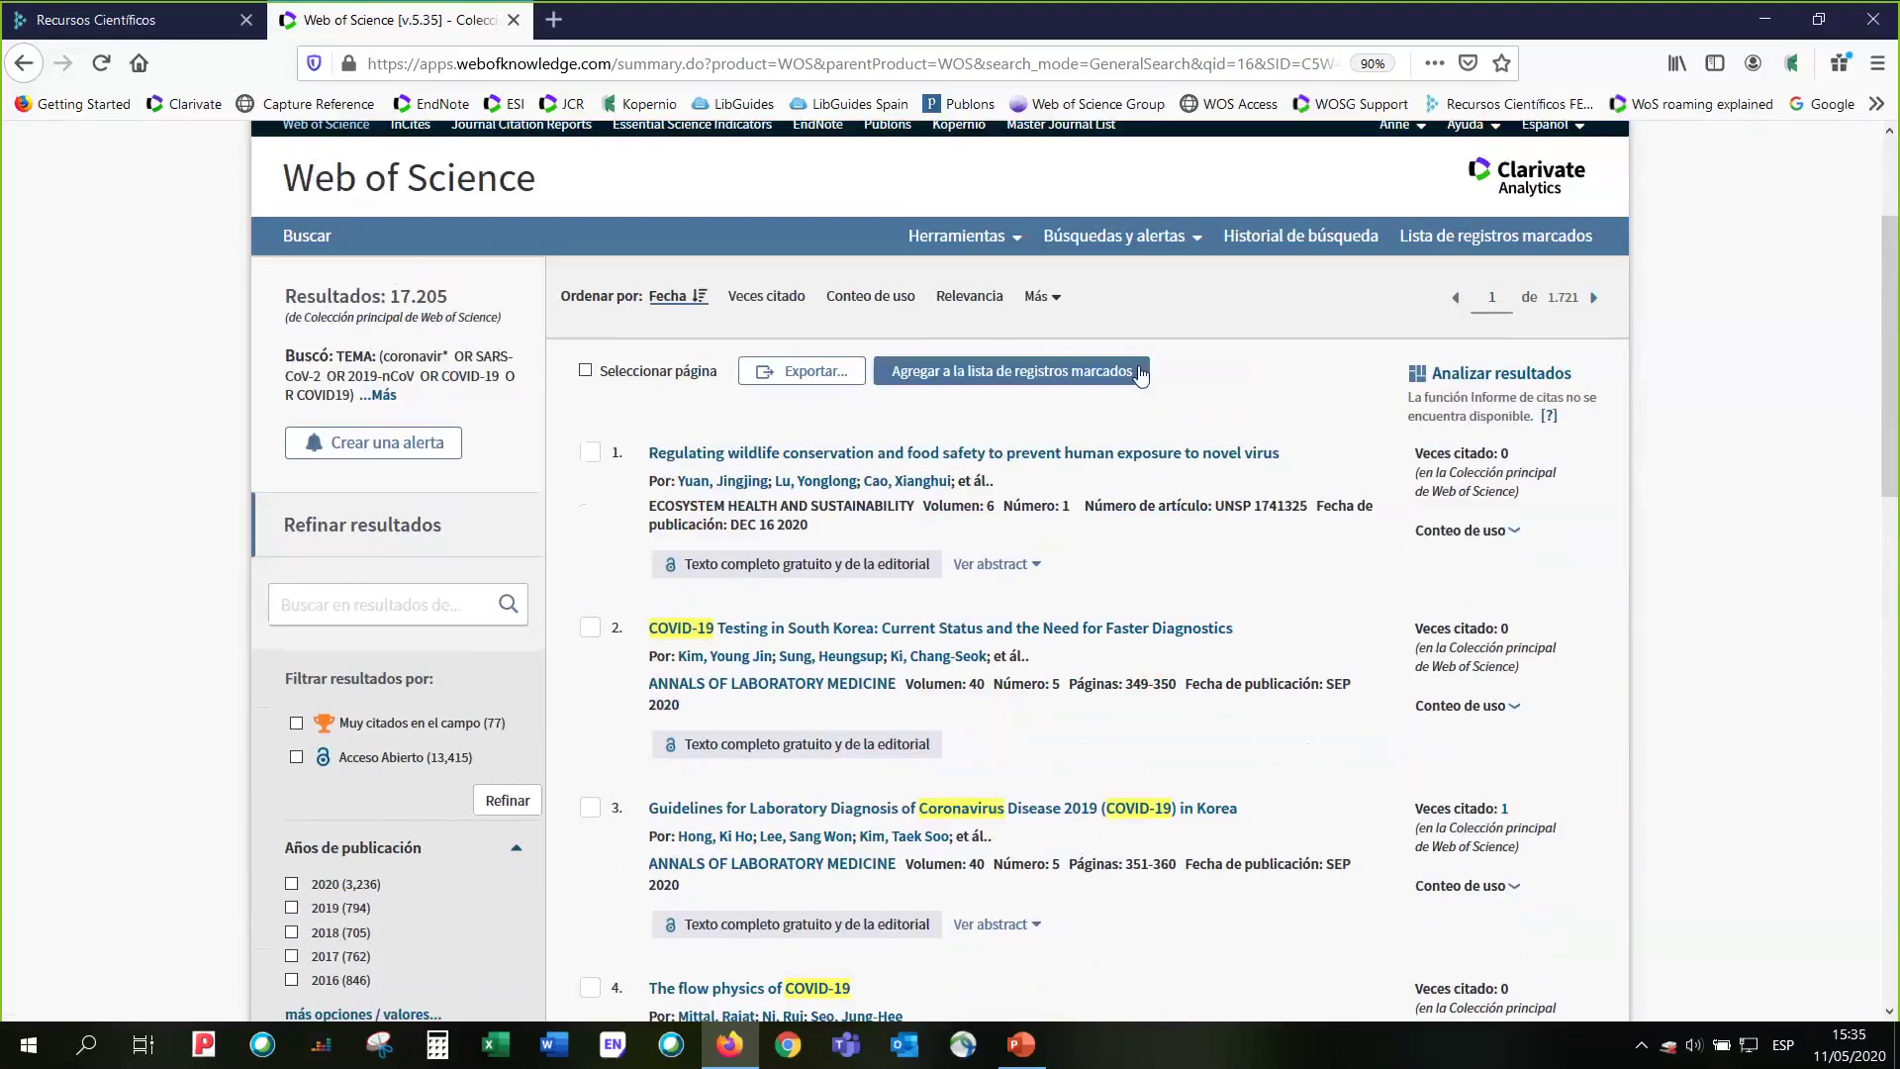
# - Reverse the date sorting to list the oldest coronavirus publications first and view the earliest records
pyautogui.click(669, 299)
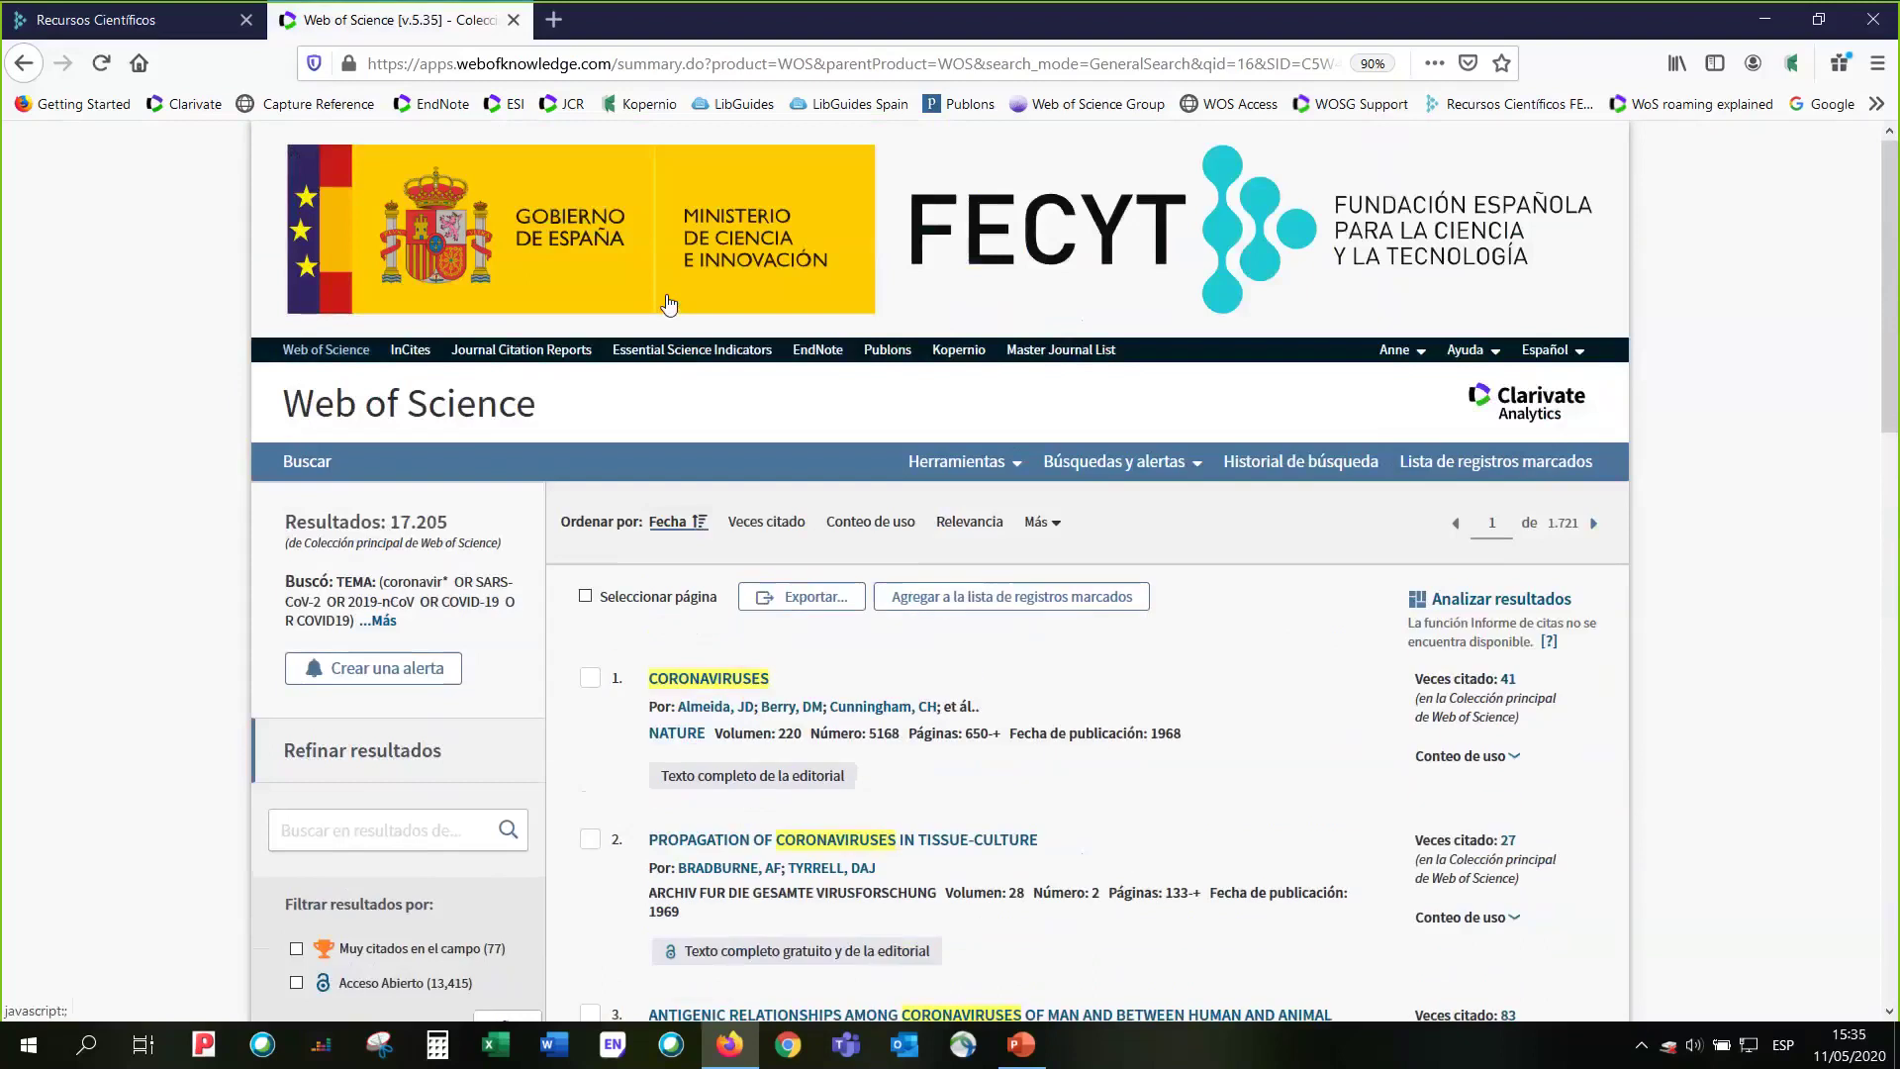
pyautogui.scroll(-3, 672, 317)
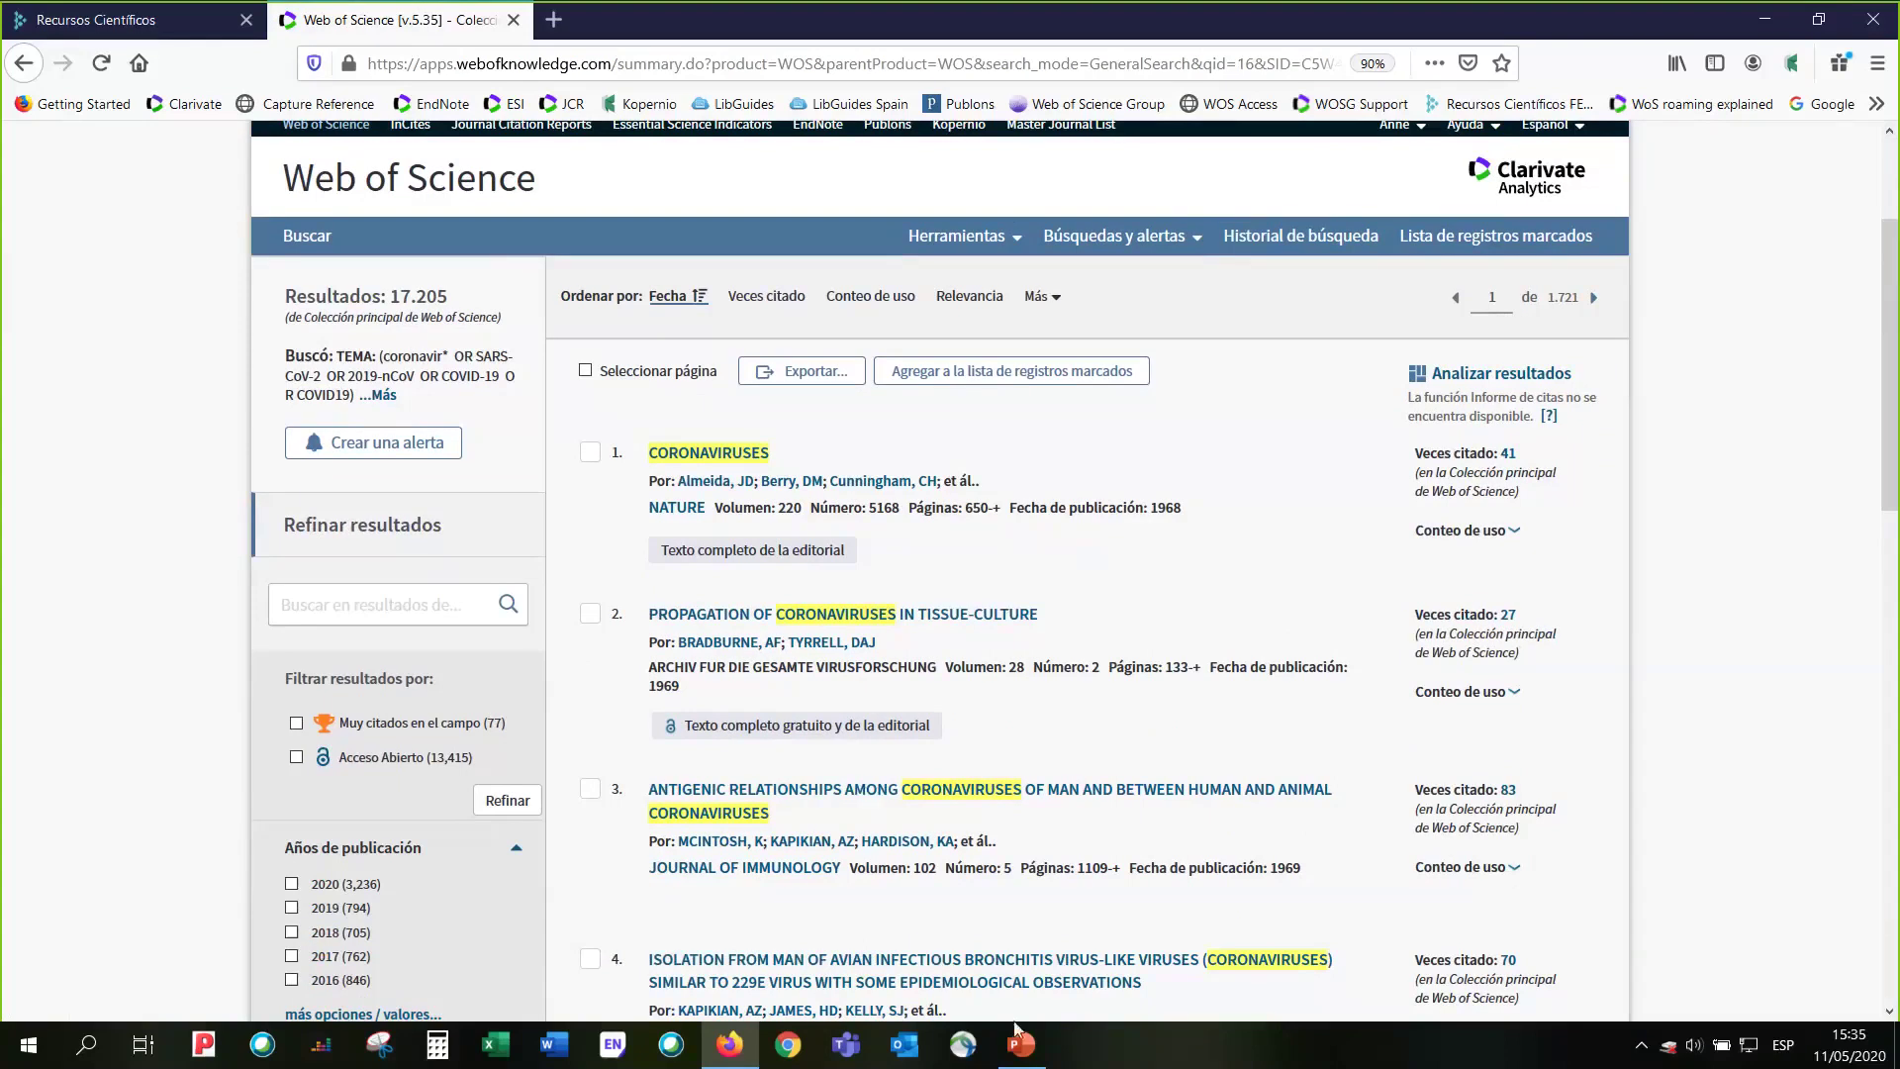
# - Switch to the PowerPoint presentation, show slide 15, Buscar en la Colección Principal de la Web of Science, full screen, and end the show
pyautogui.moveTo(1019, 1057)
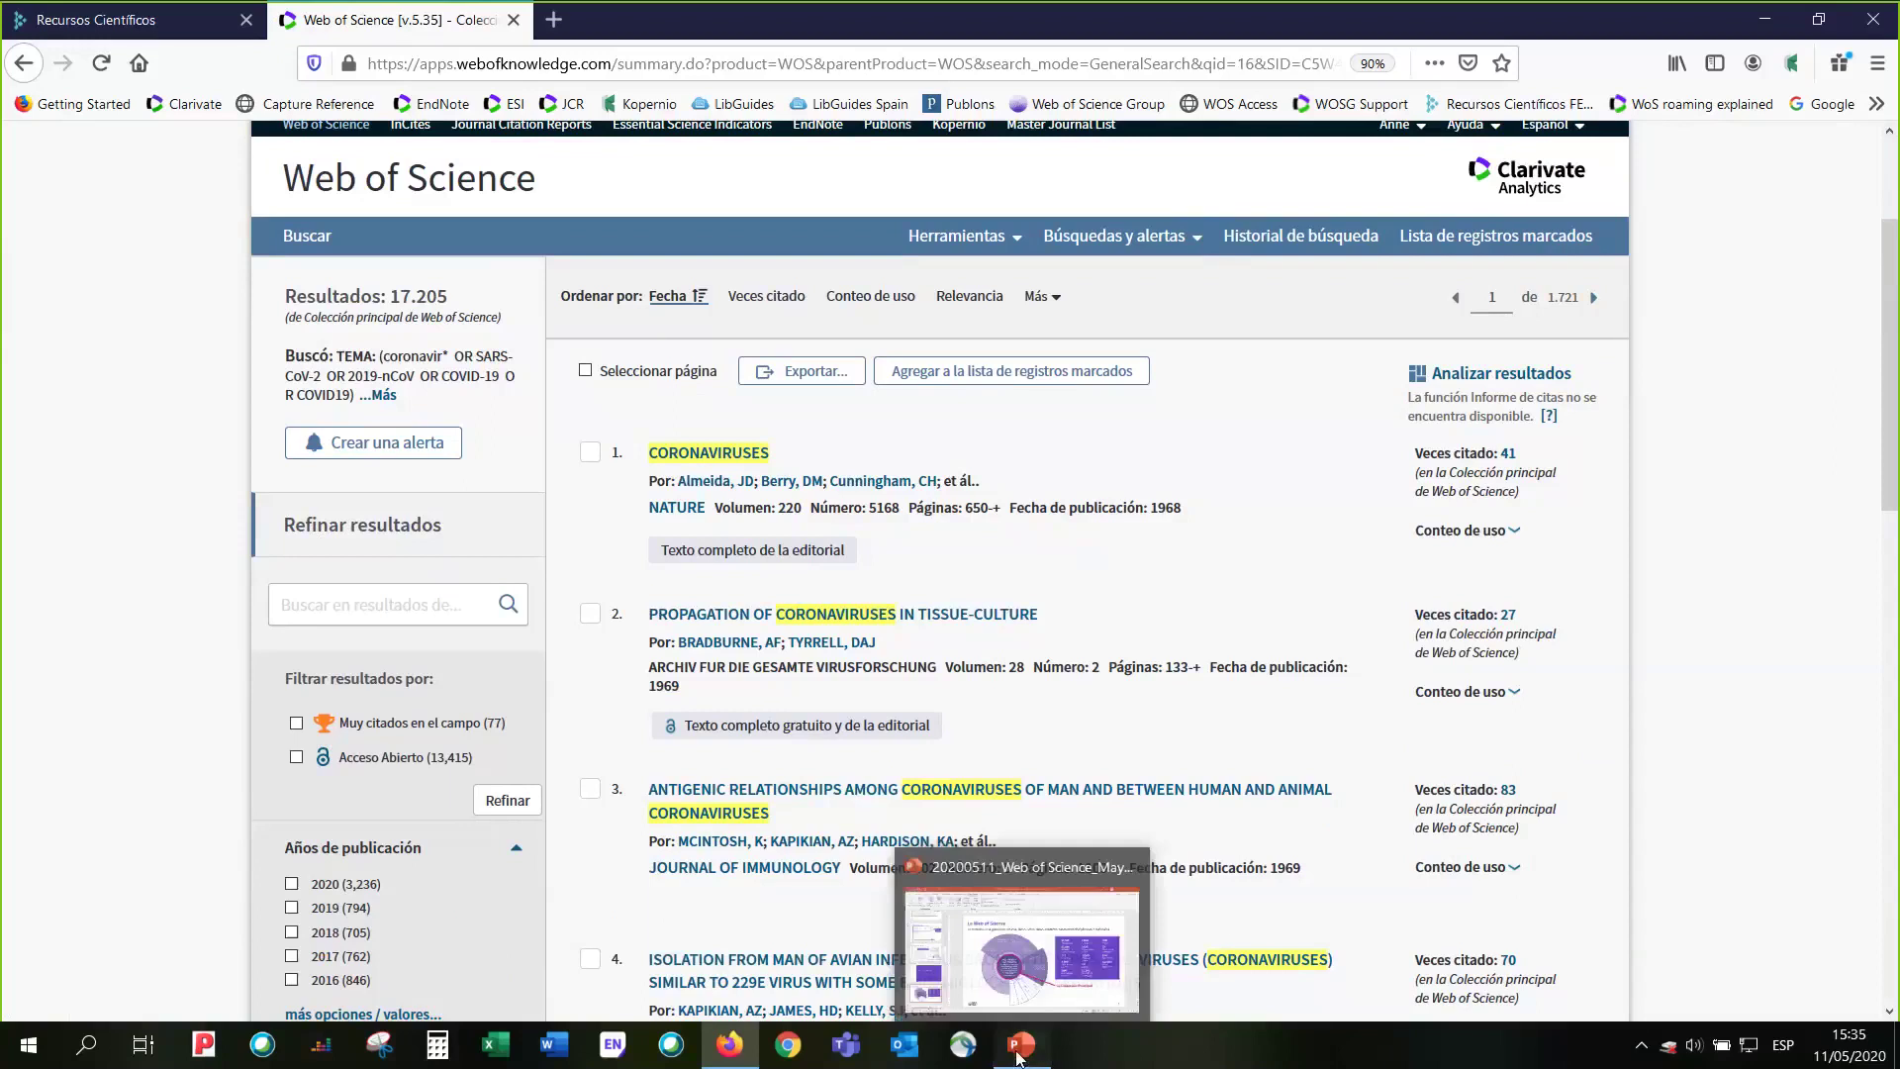
pyautogui.click(1020, 1051)
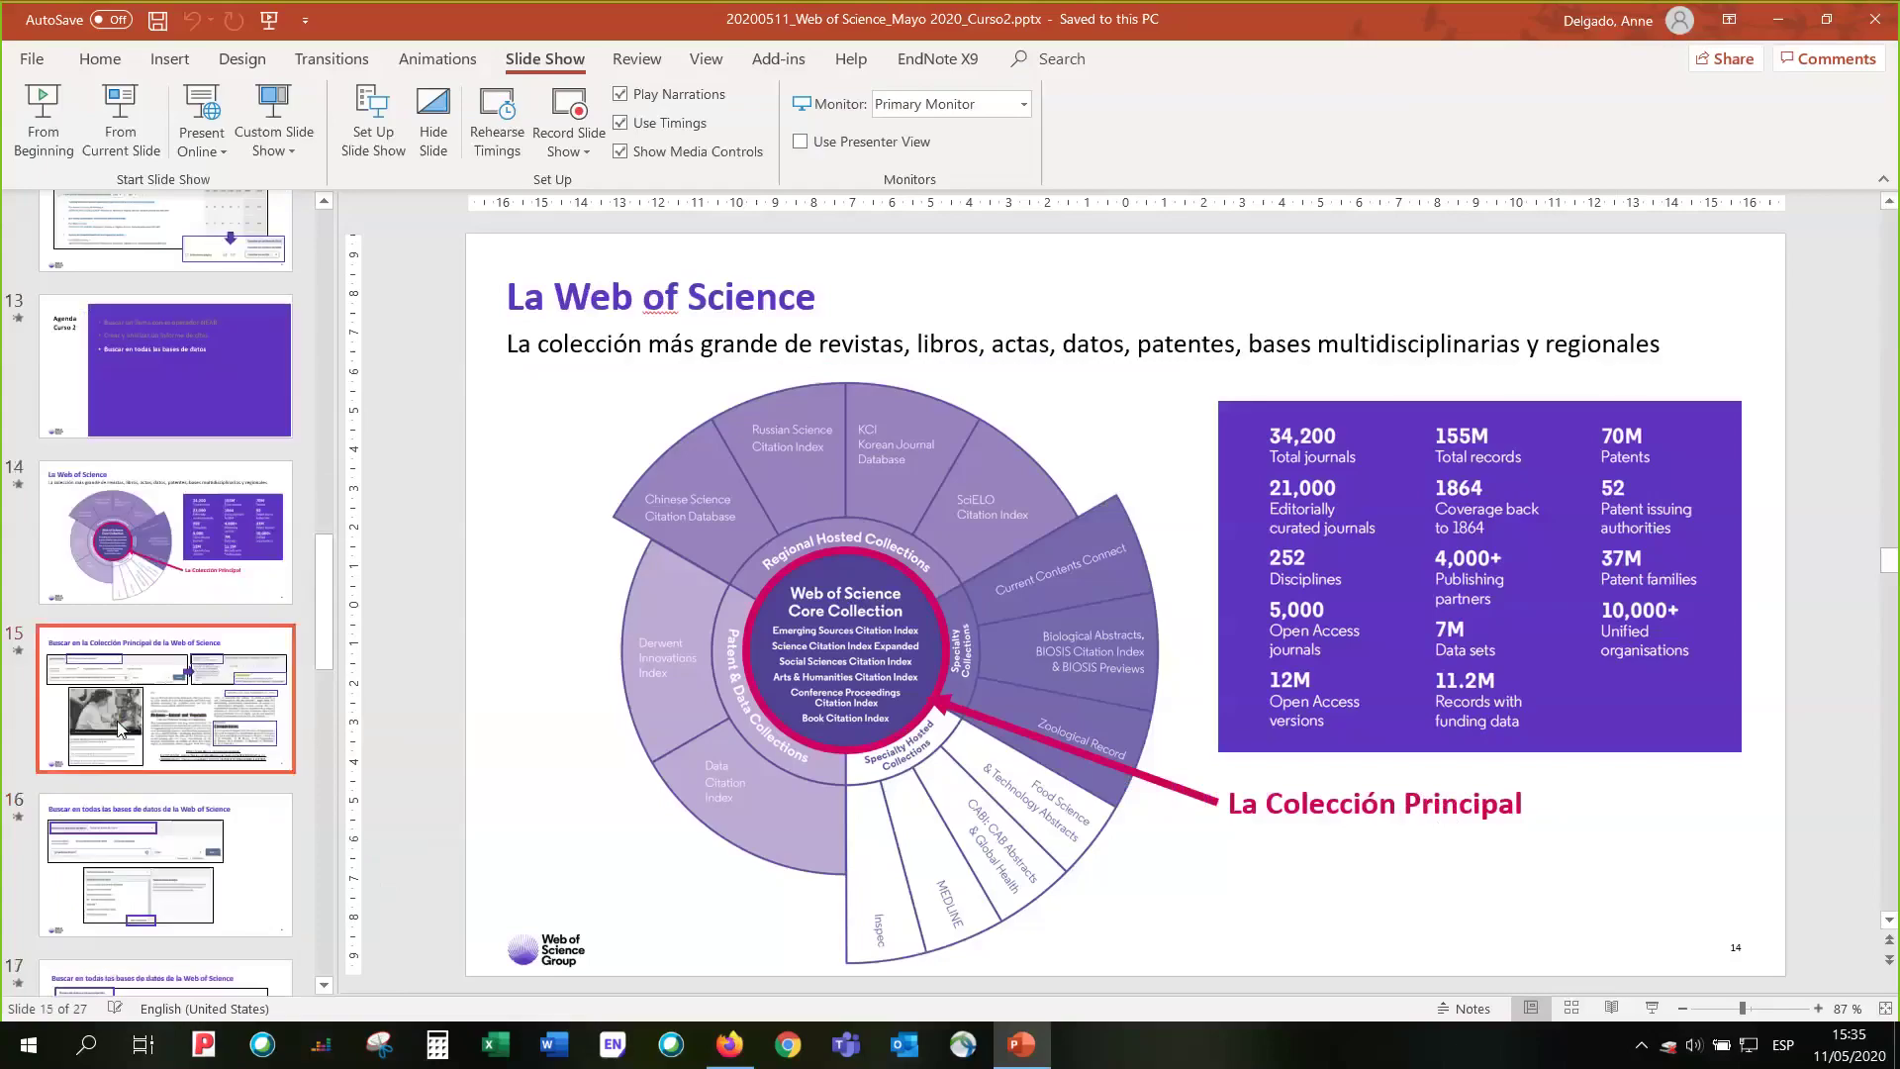
pyautogui.click(122, 120)
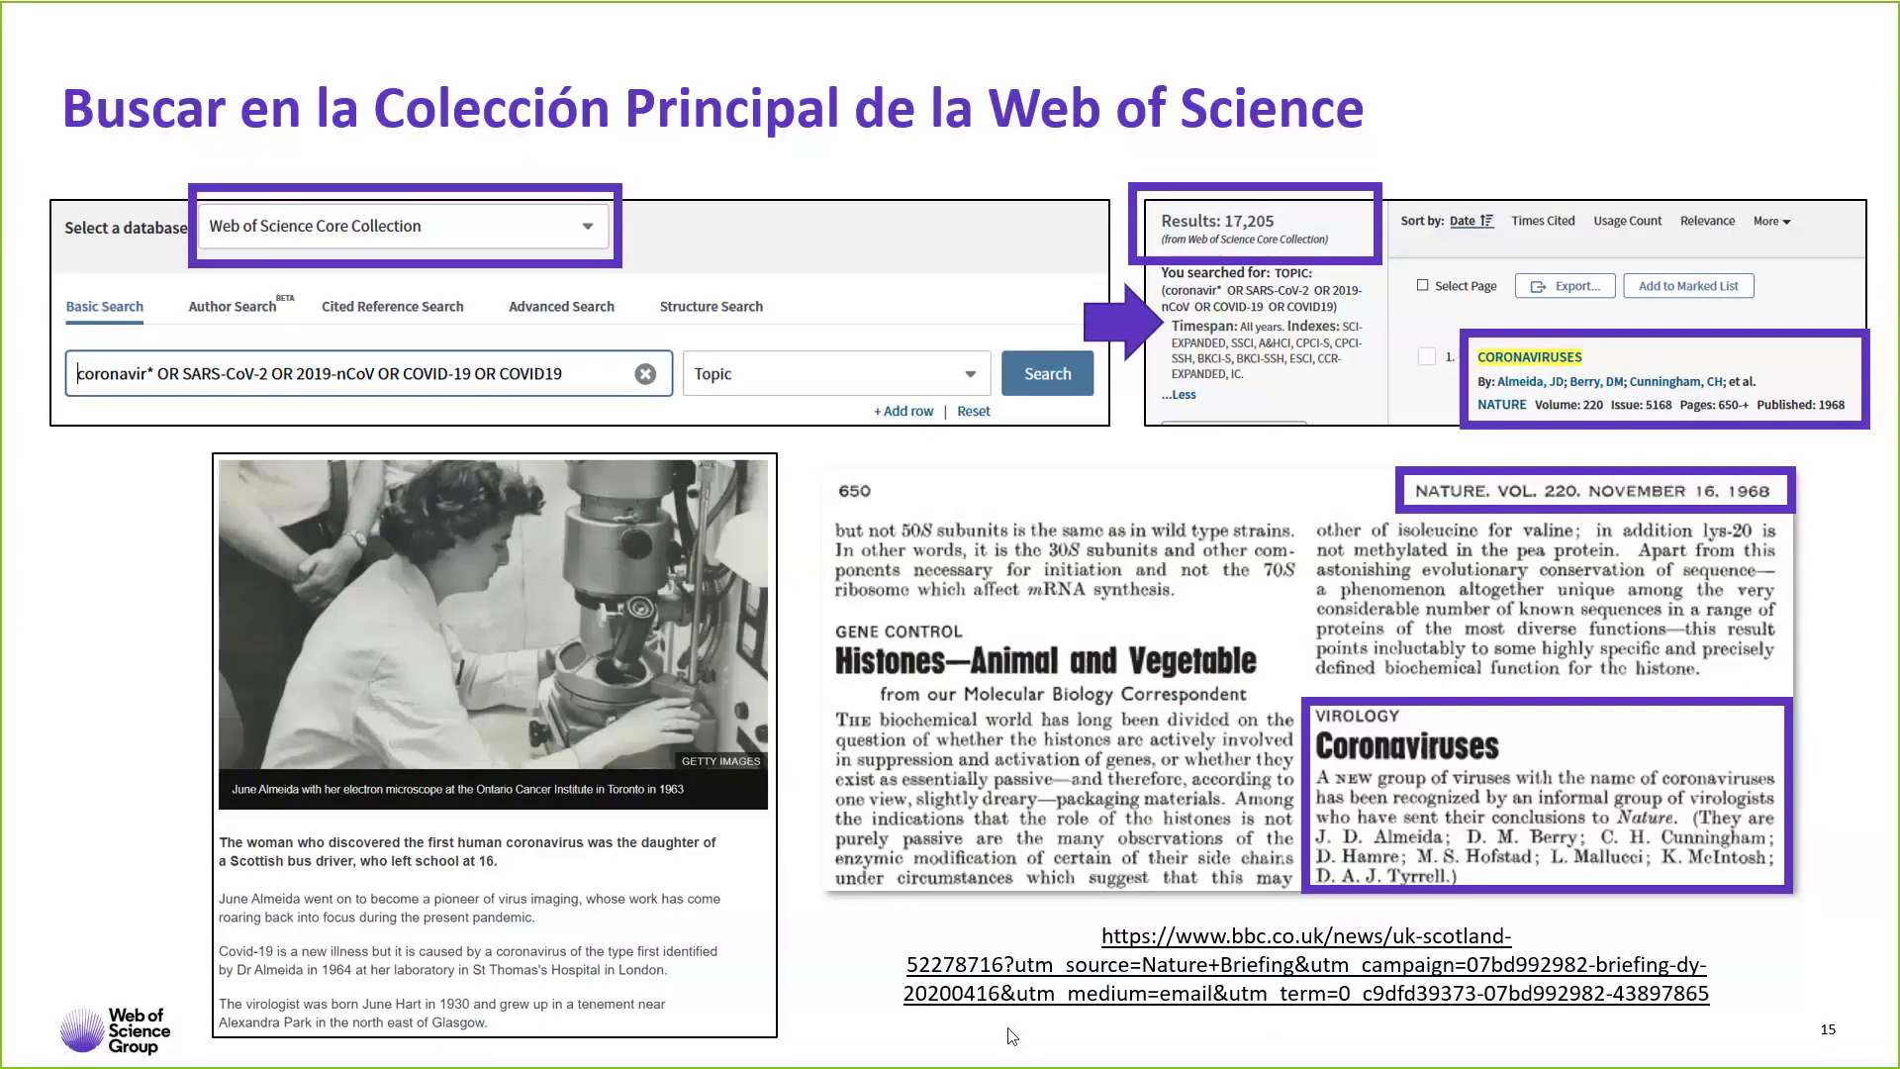
pyautogui.press('Escape')
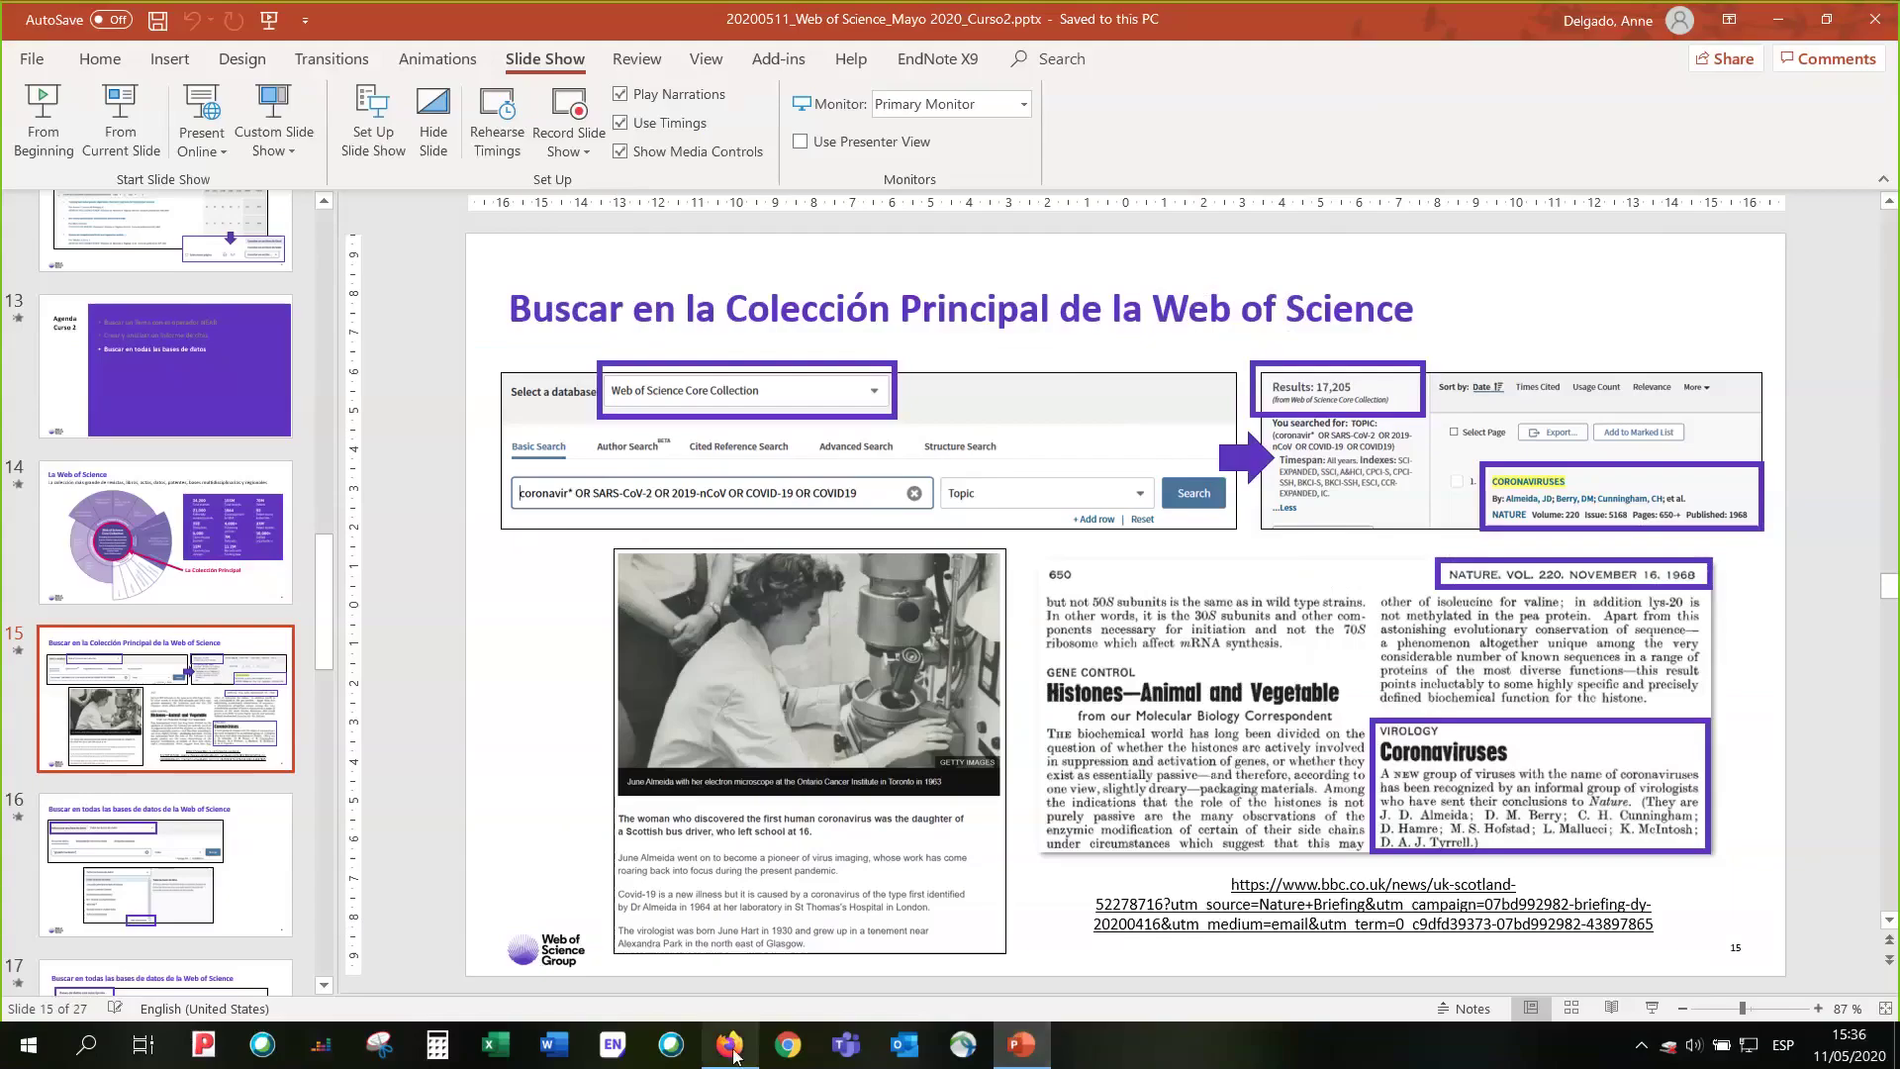
# - Switch back to Web of Science in Firefox, return to its search page and set the database to Todas las bases de datos
pyautogui.click(733, 1051)
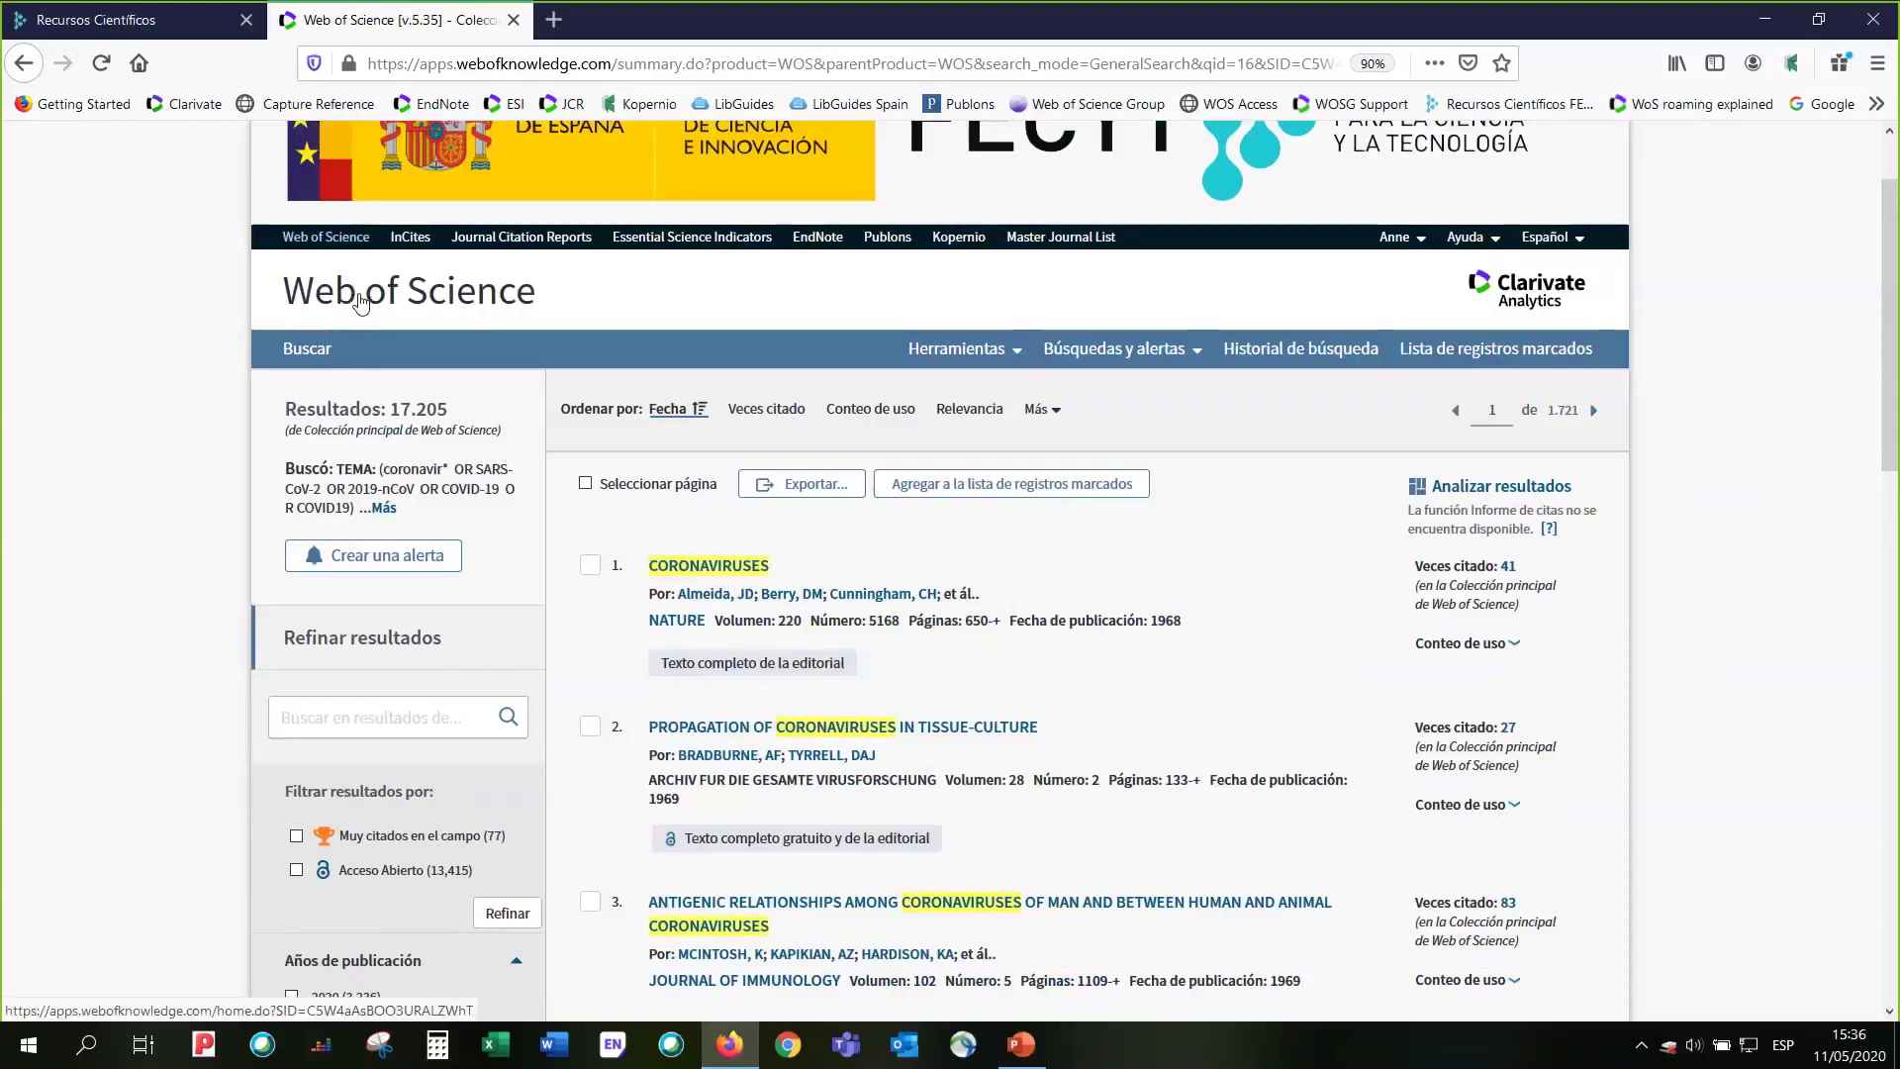
pyautogui.click(362, 302)
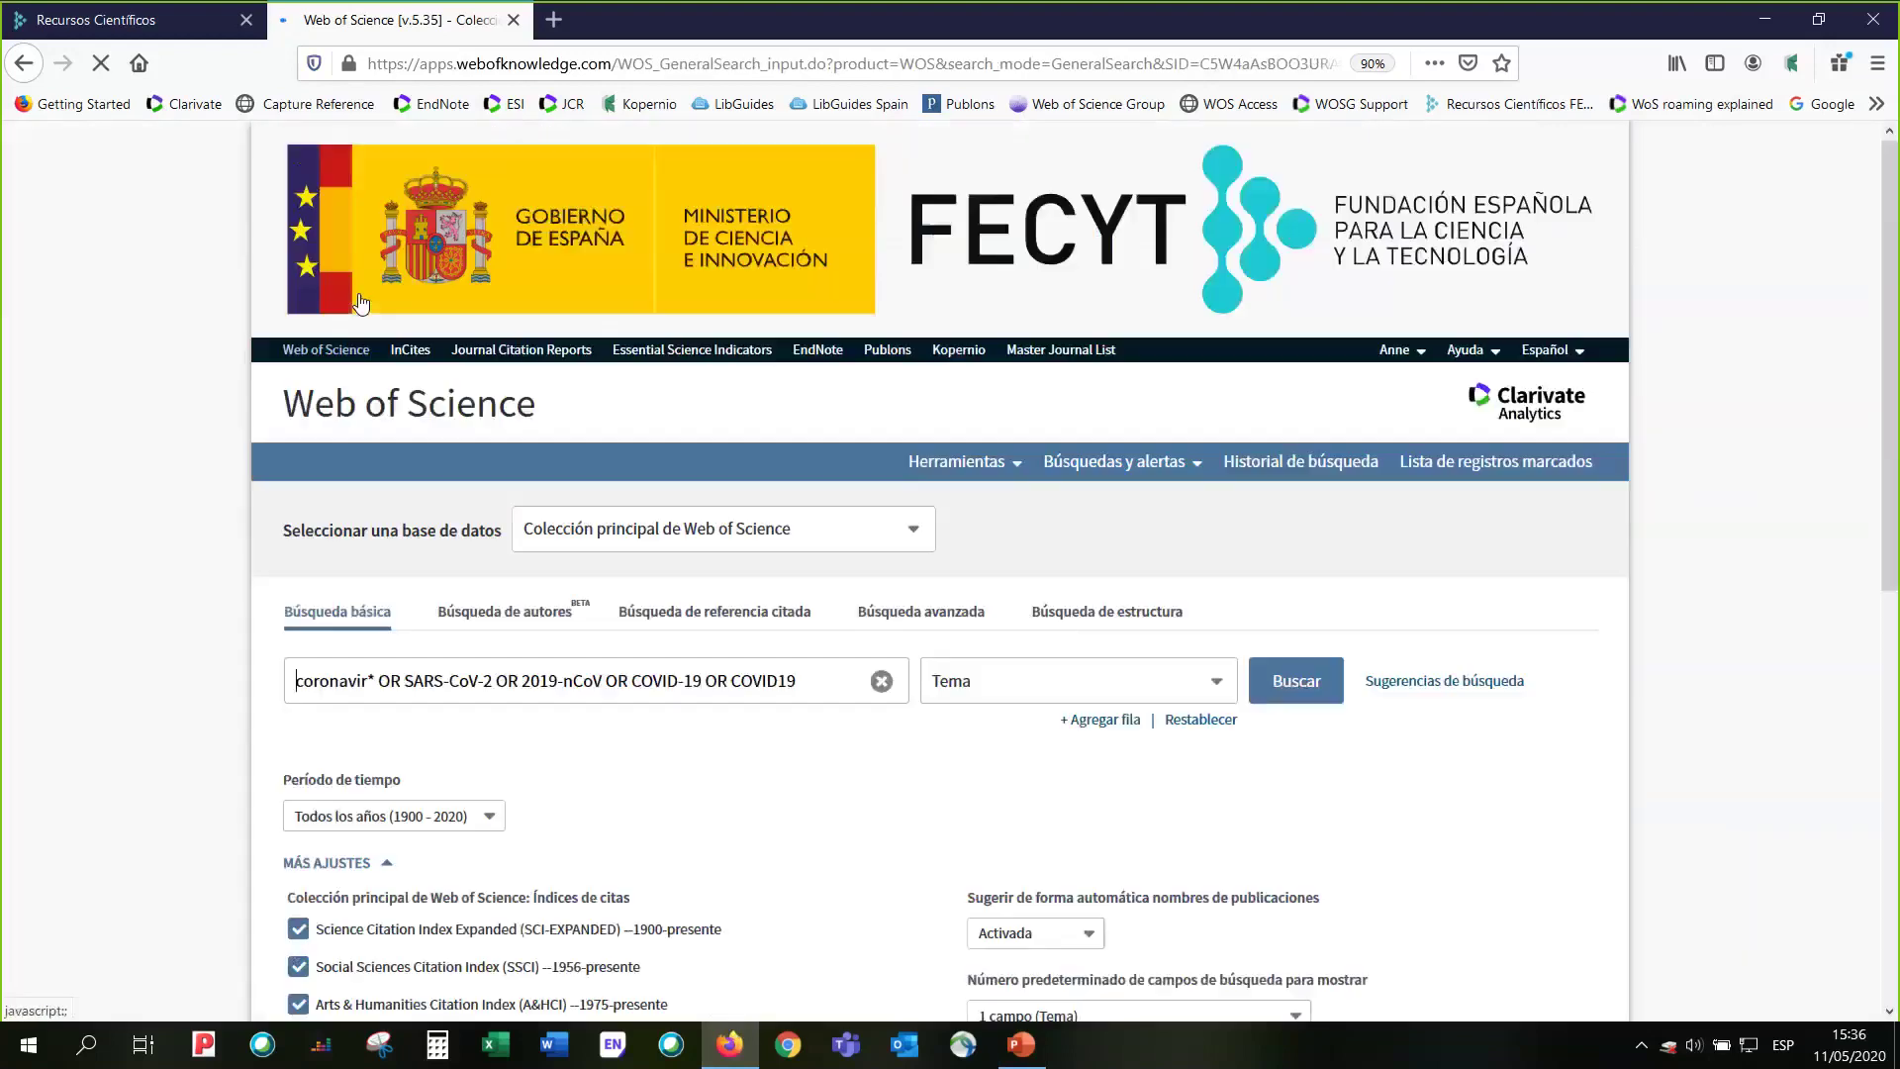
pyautogui.click(918, 538)
pyautogui.click(848, 581)
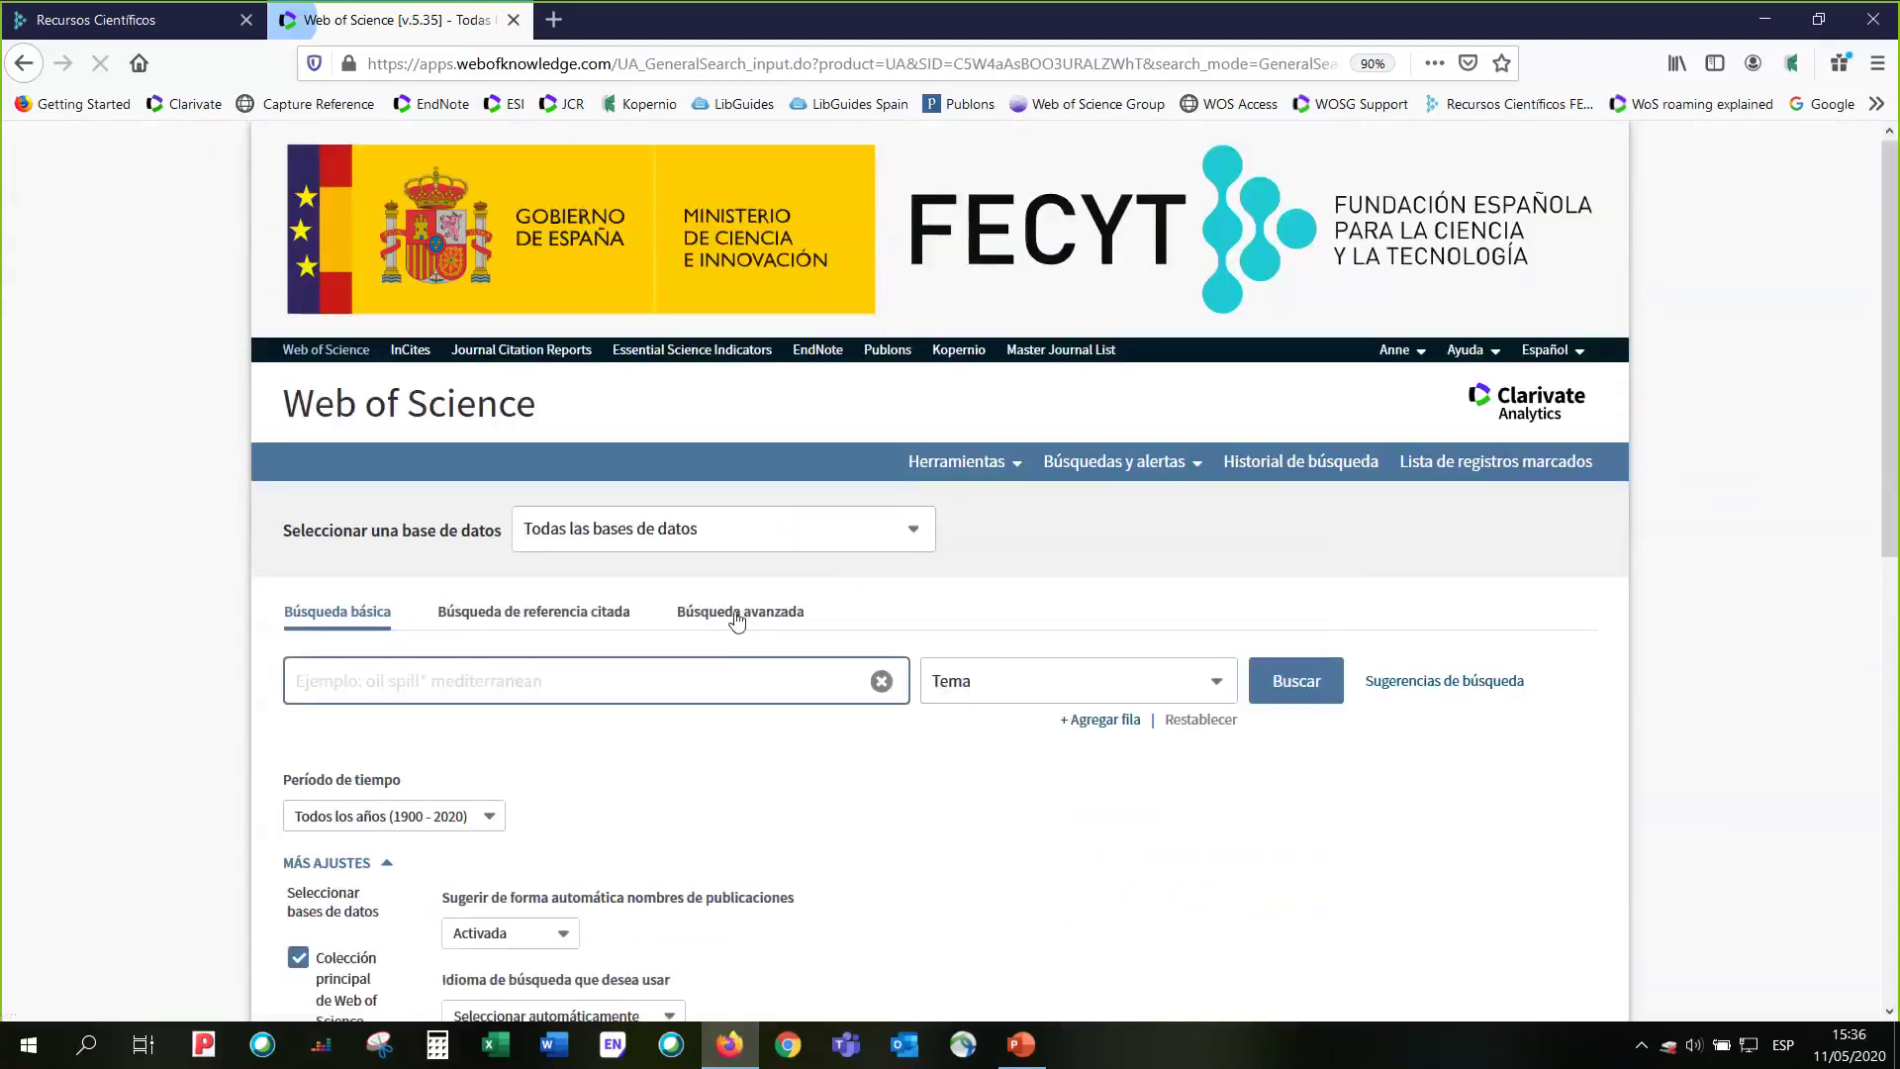
pyautogui.scroll(-1, 644, 594)
# - Run the topic search coronavir* OR SARS-CoV-2 OR 2019-nCoV OR COVID-19 OR COVID19 across all databases
pyautogui.click(551, 567)
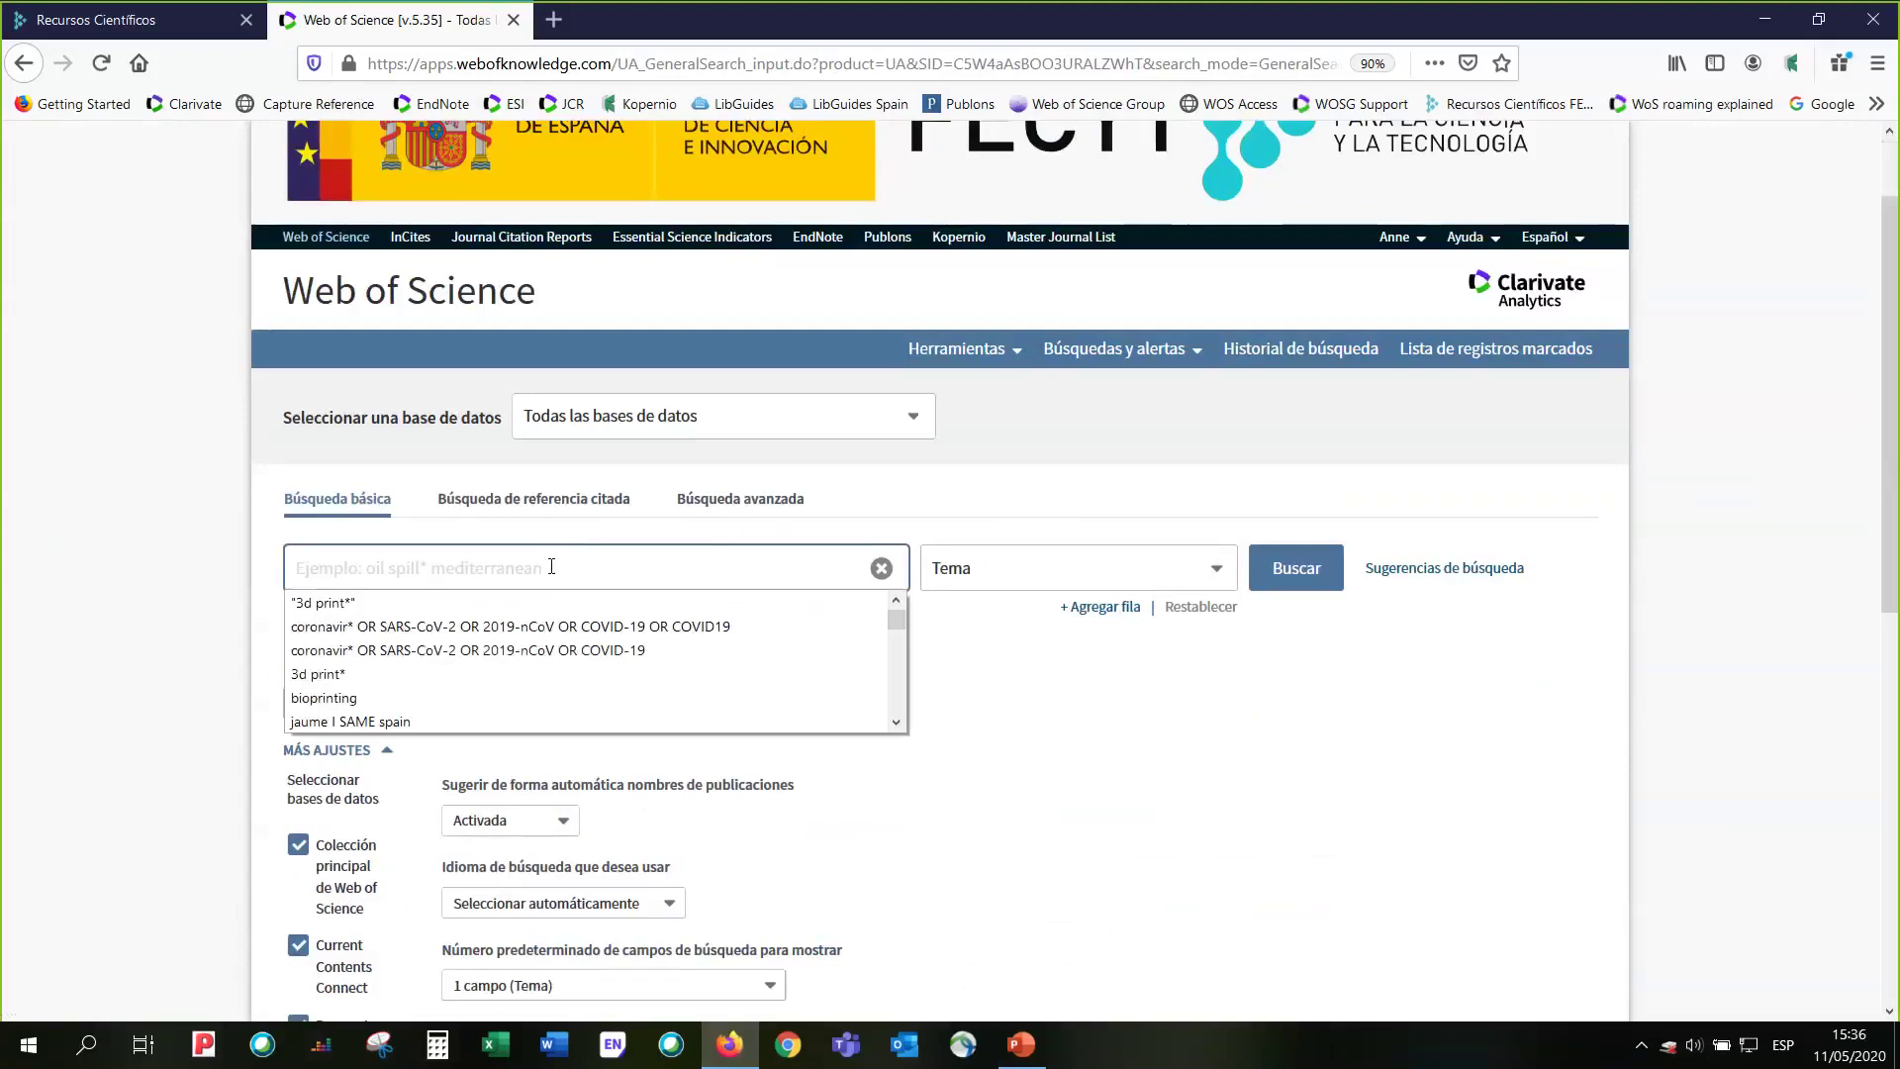
pyautogui.write('co')
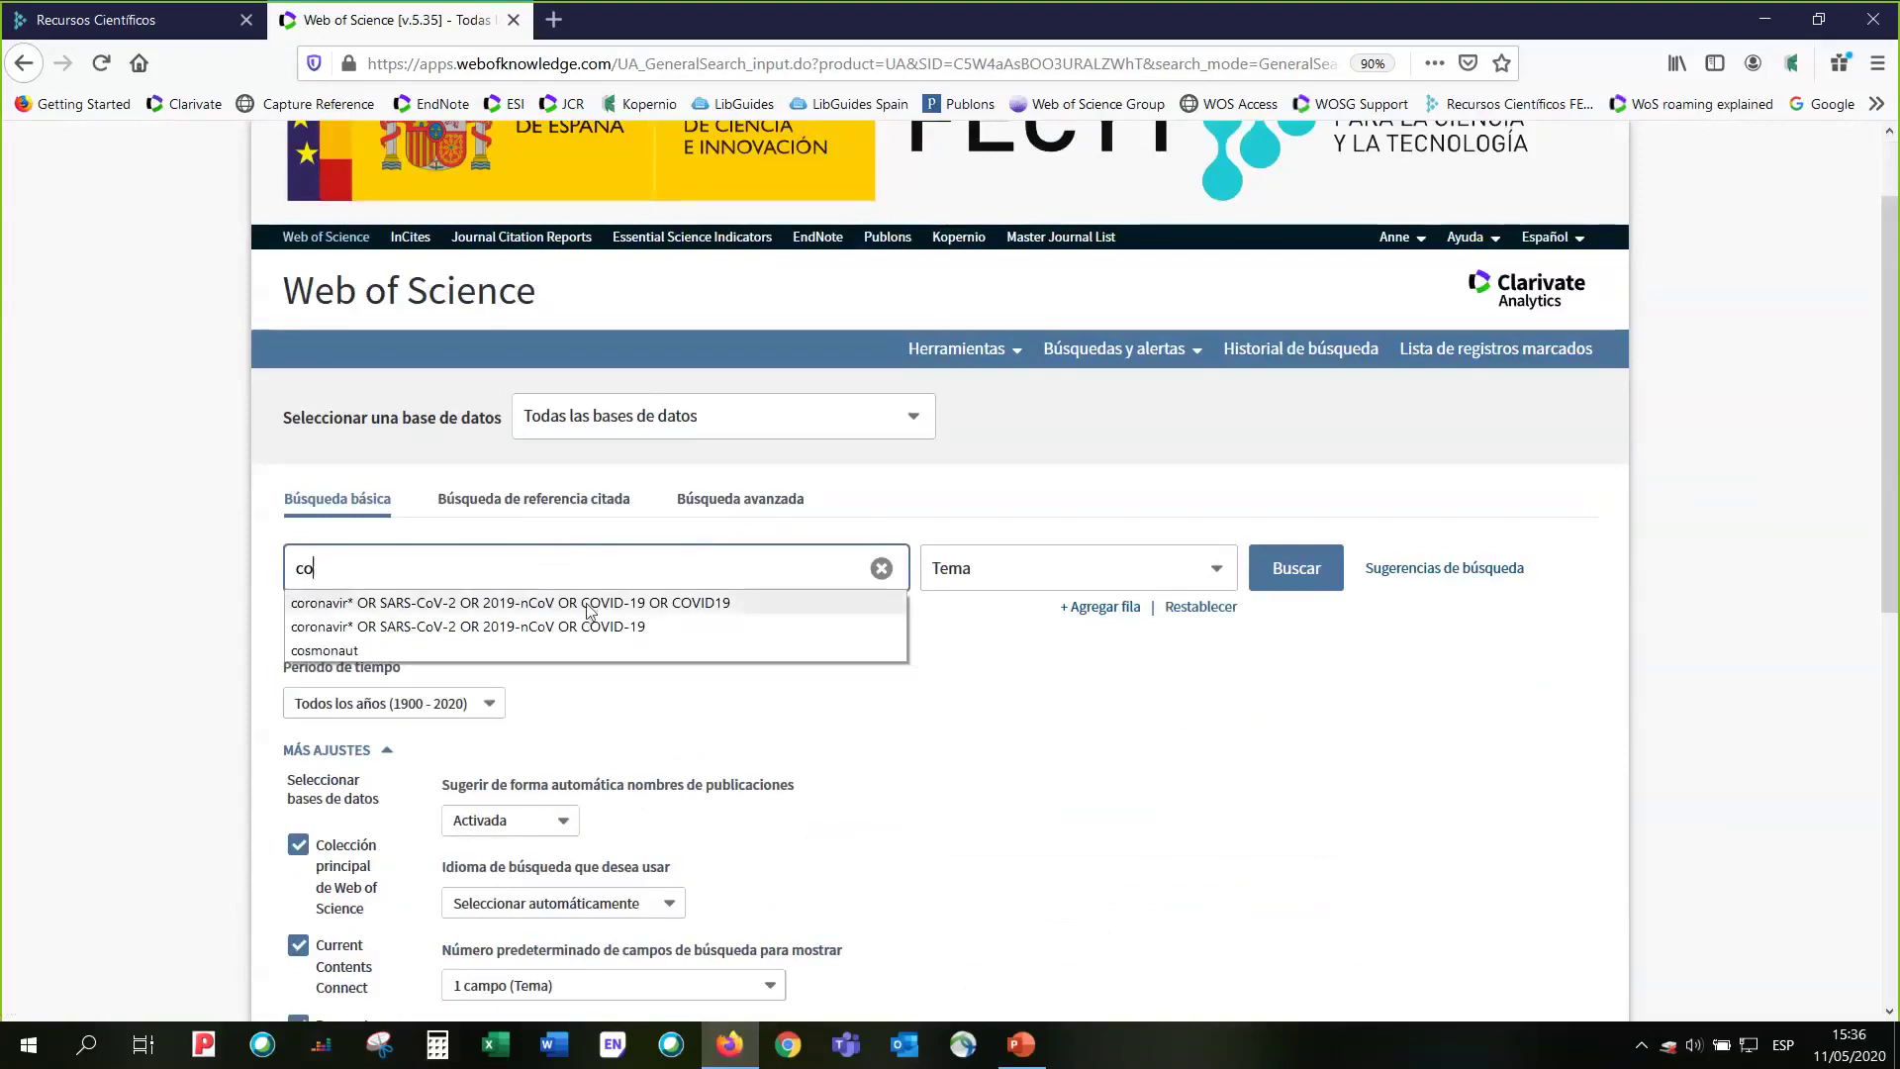
pyautogui.click(587, 611)
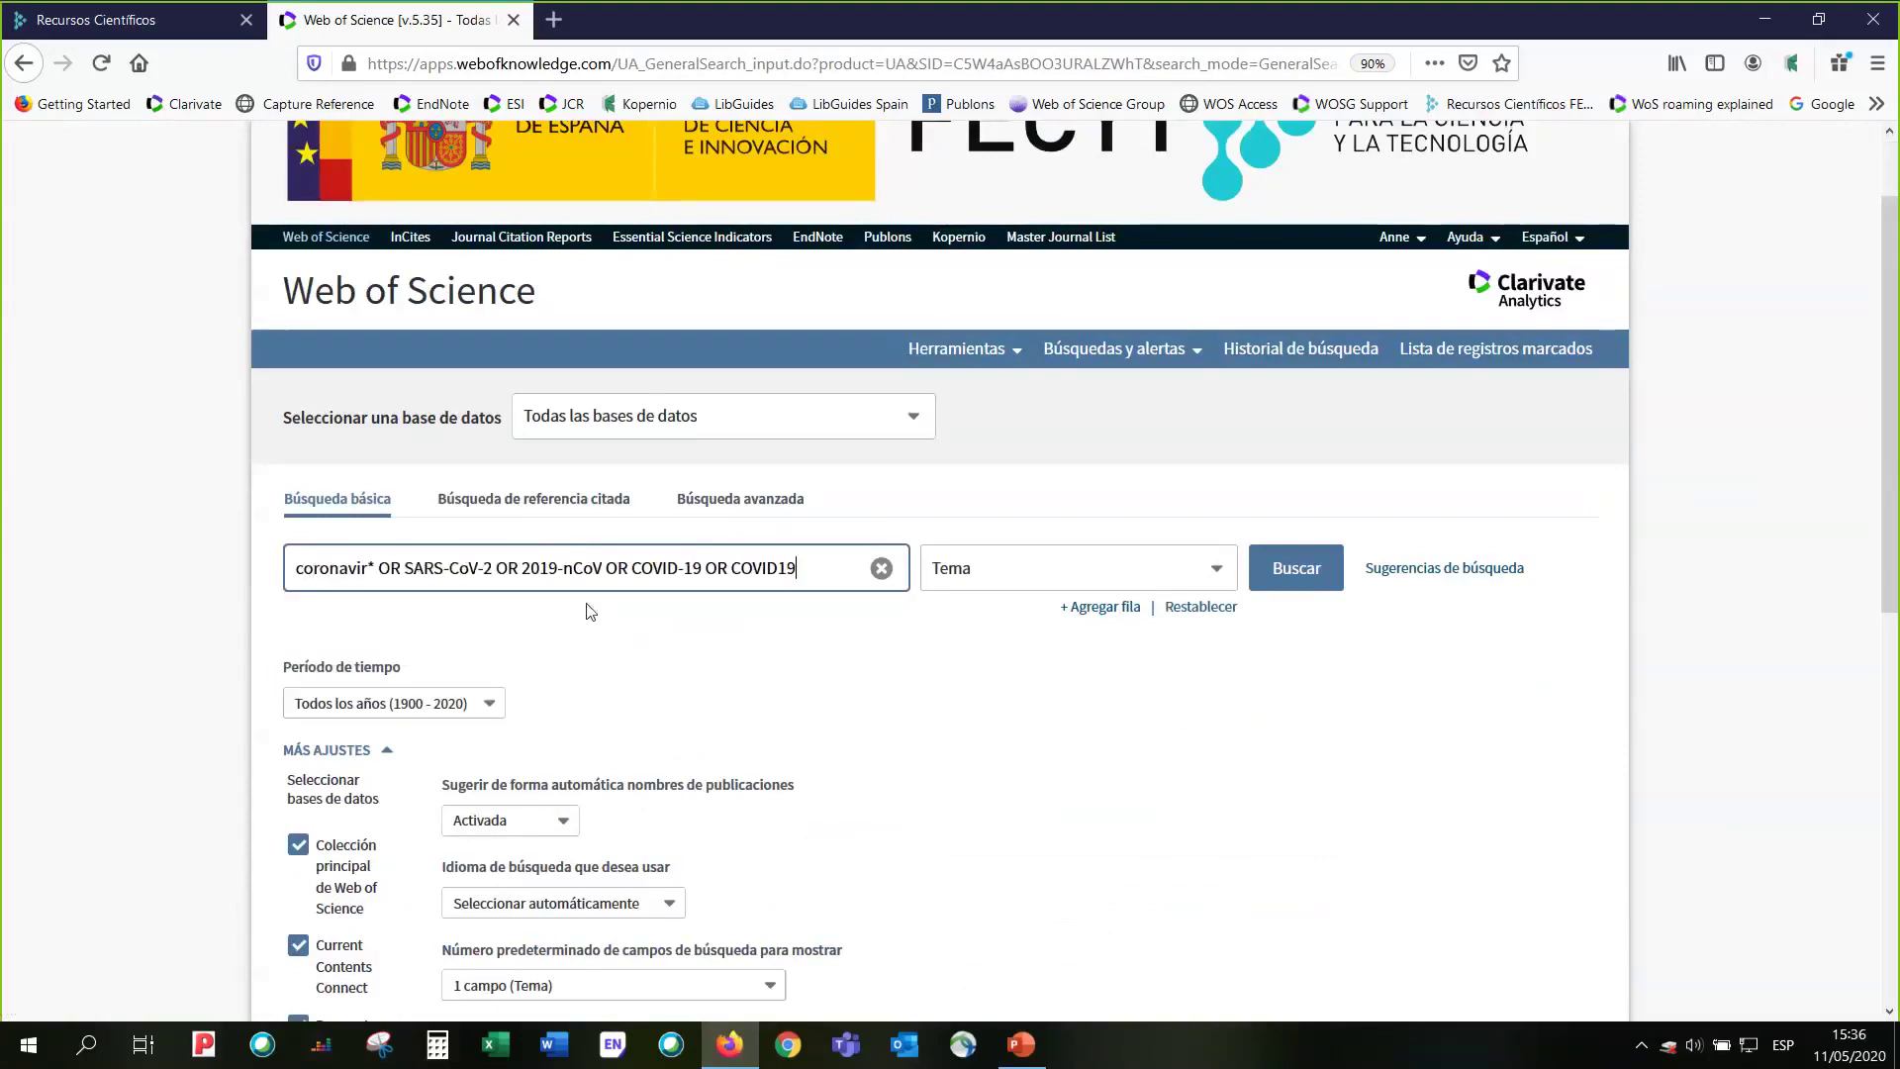
pyautogui.click(1310, 577)
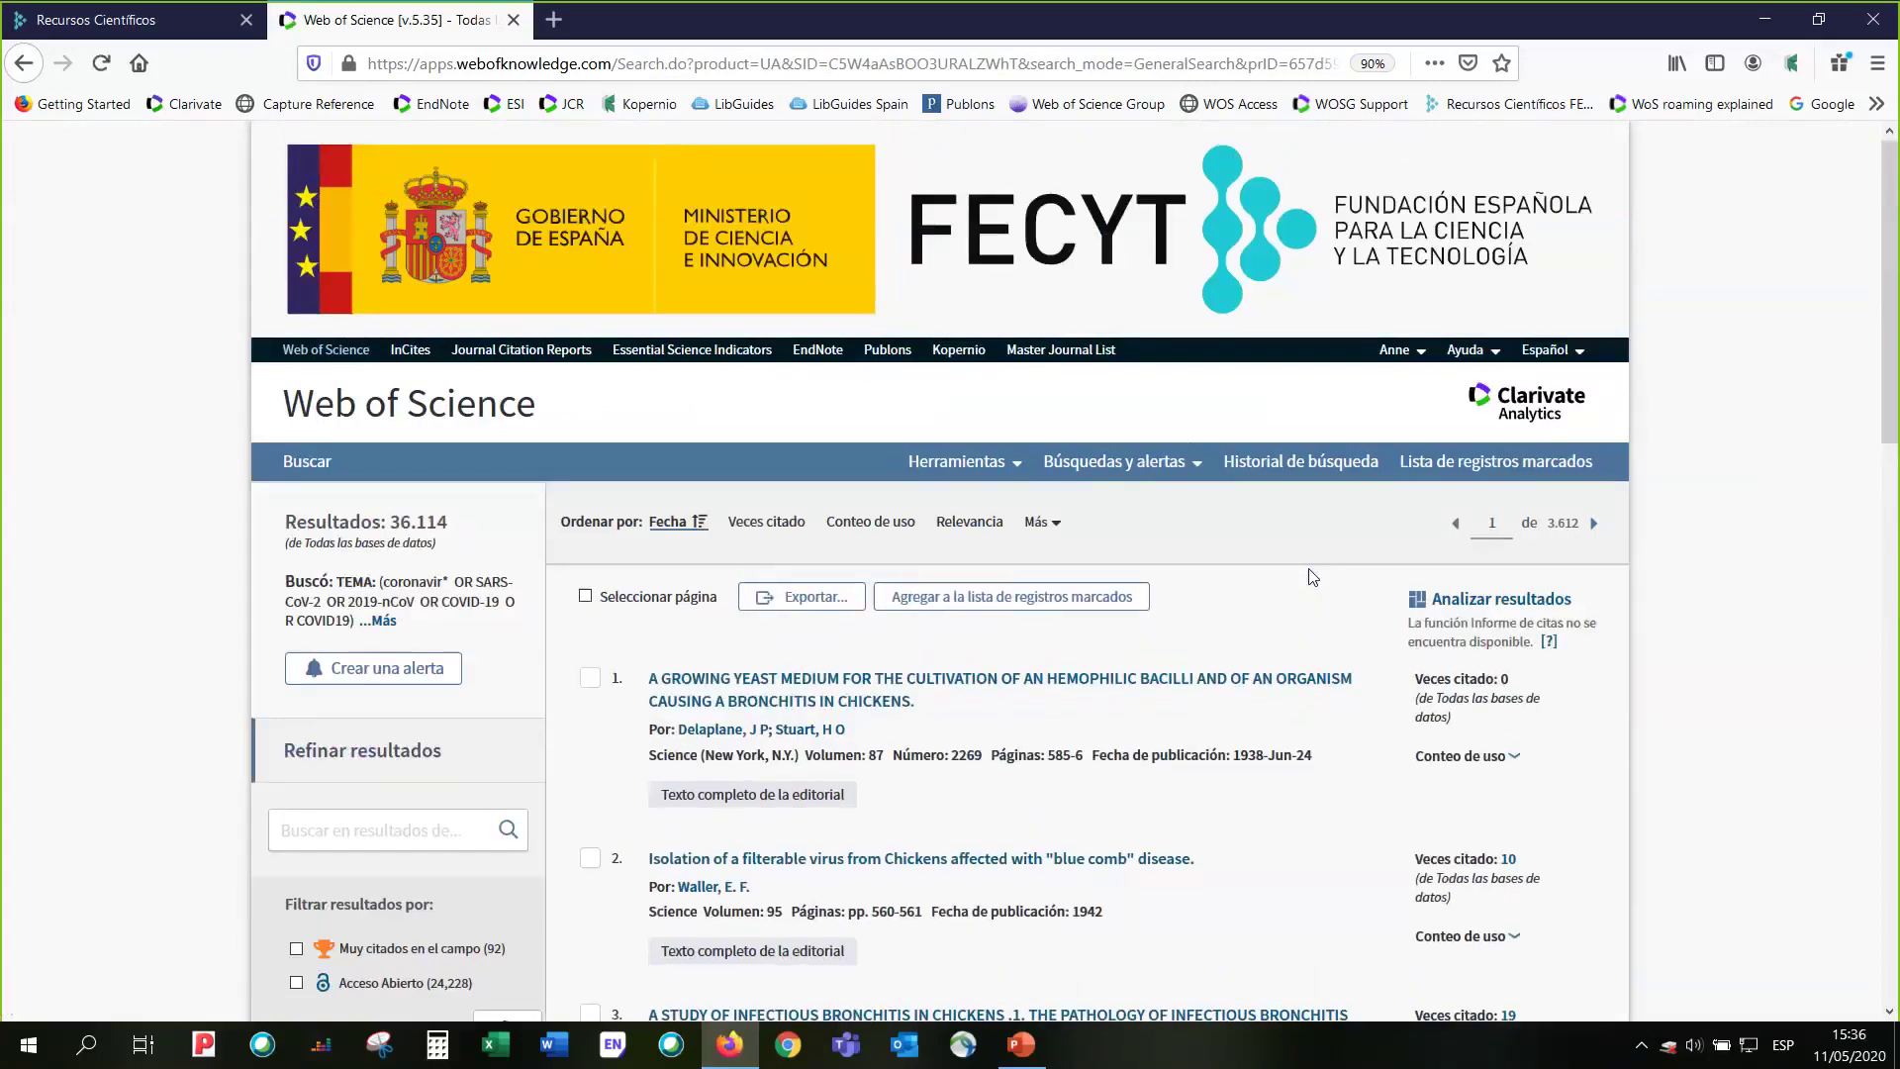
# - Examine the titles, sources and publication dates of the earliest records in the all-databases results
pyautogui.scroll(-2, 37, 787)
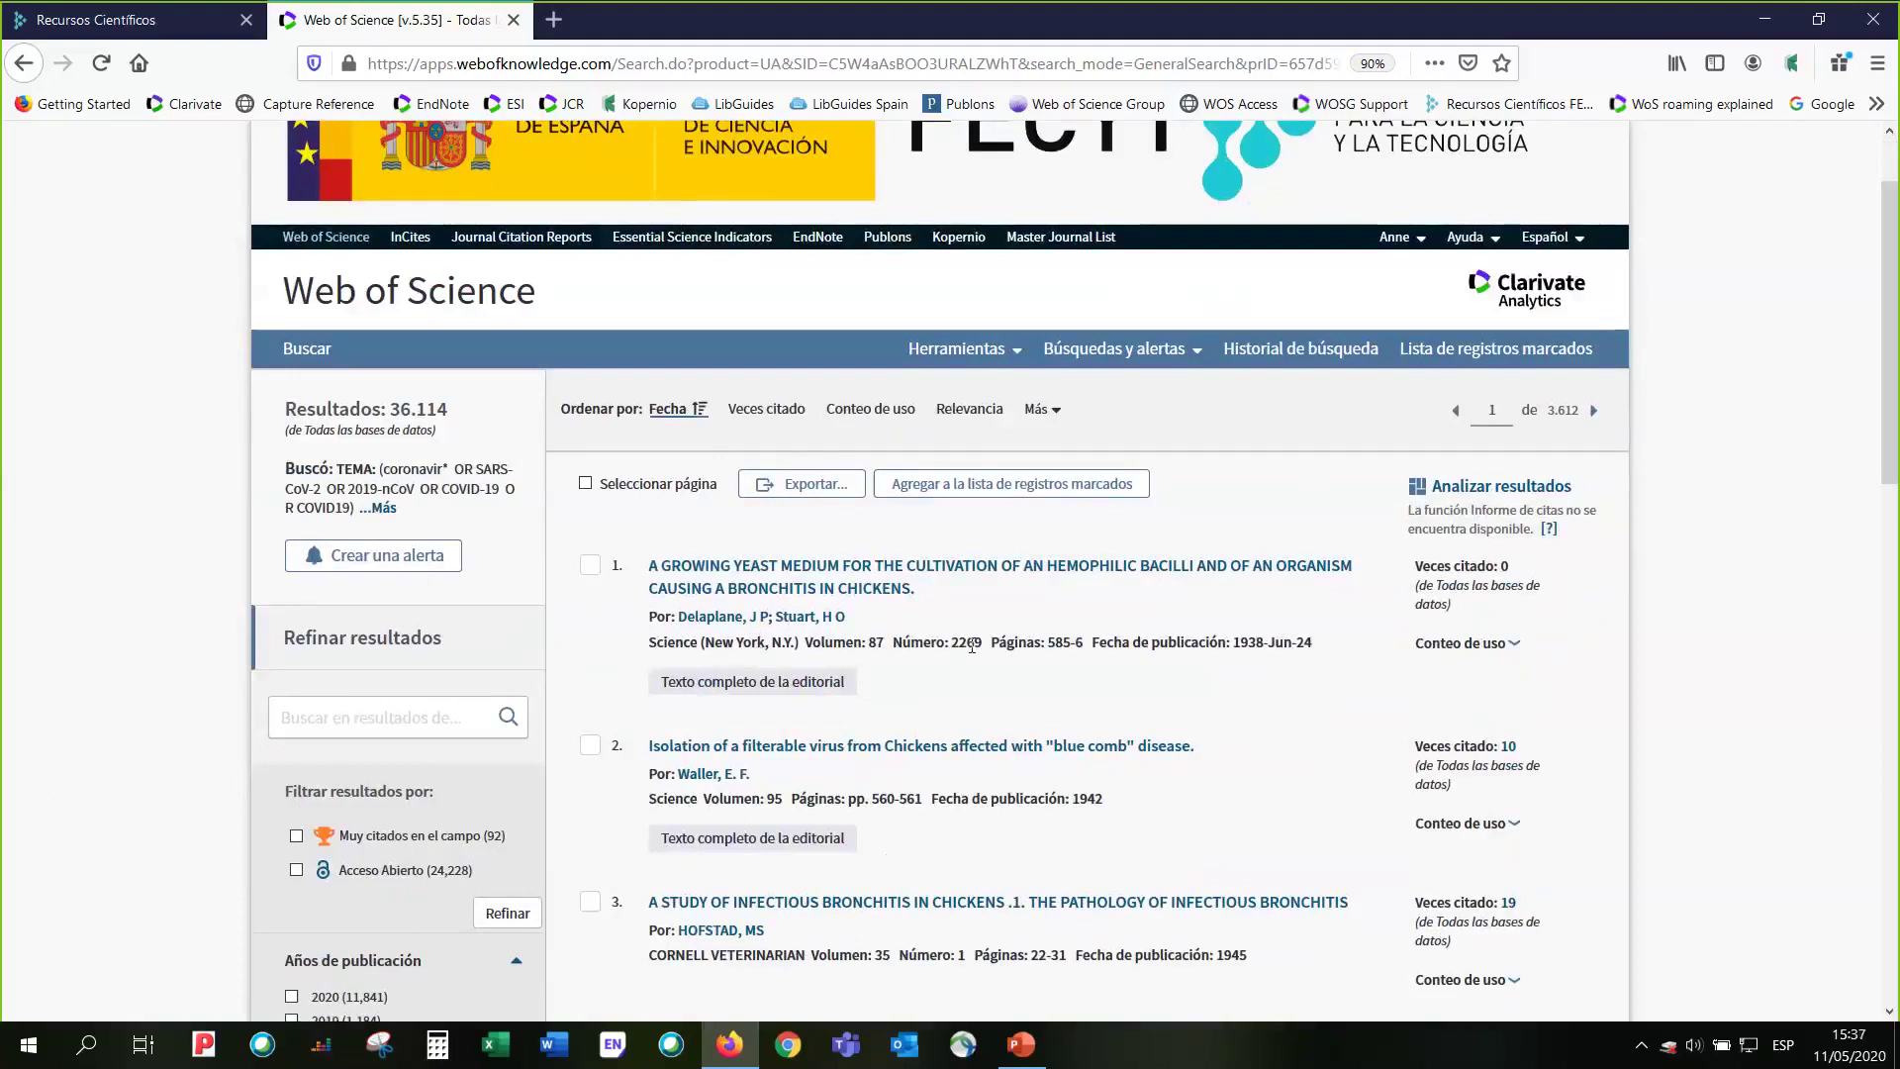
pyautogui.scroll(-2, 738, 572)
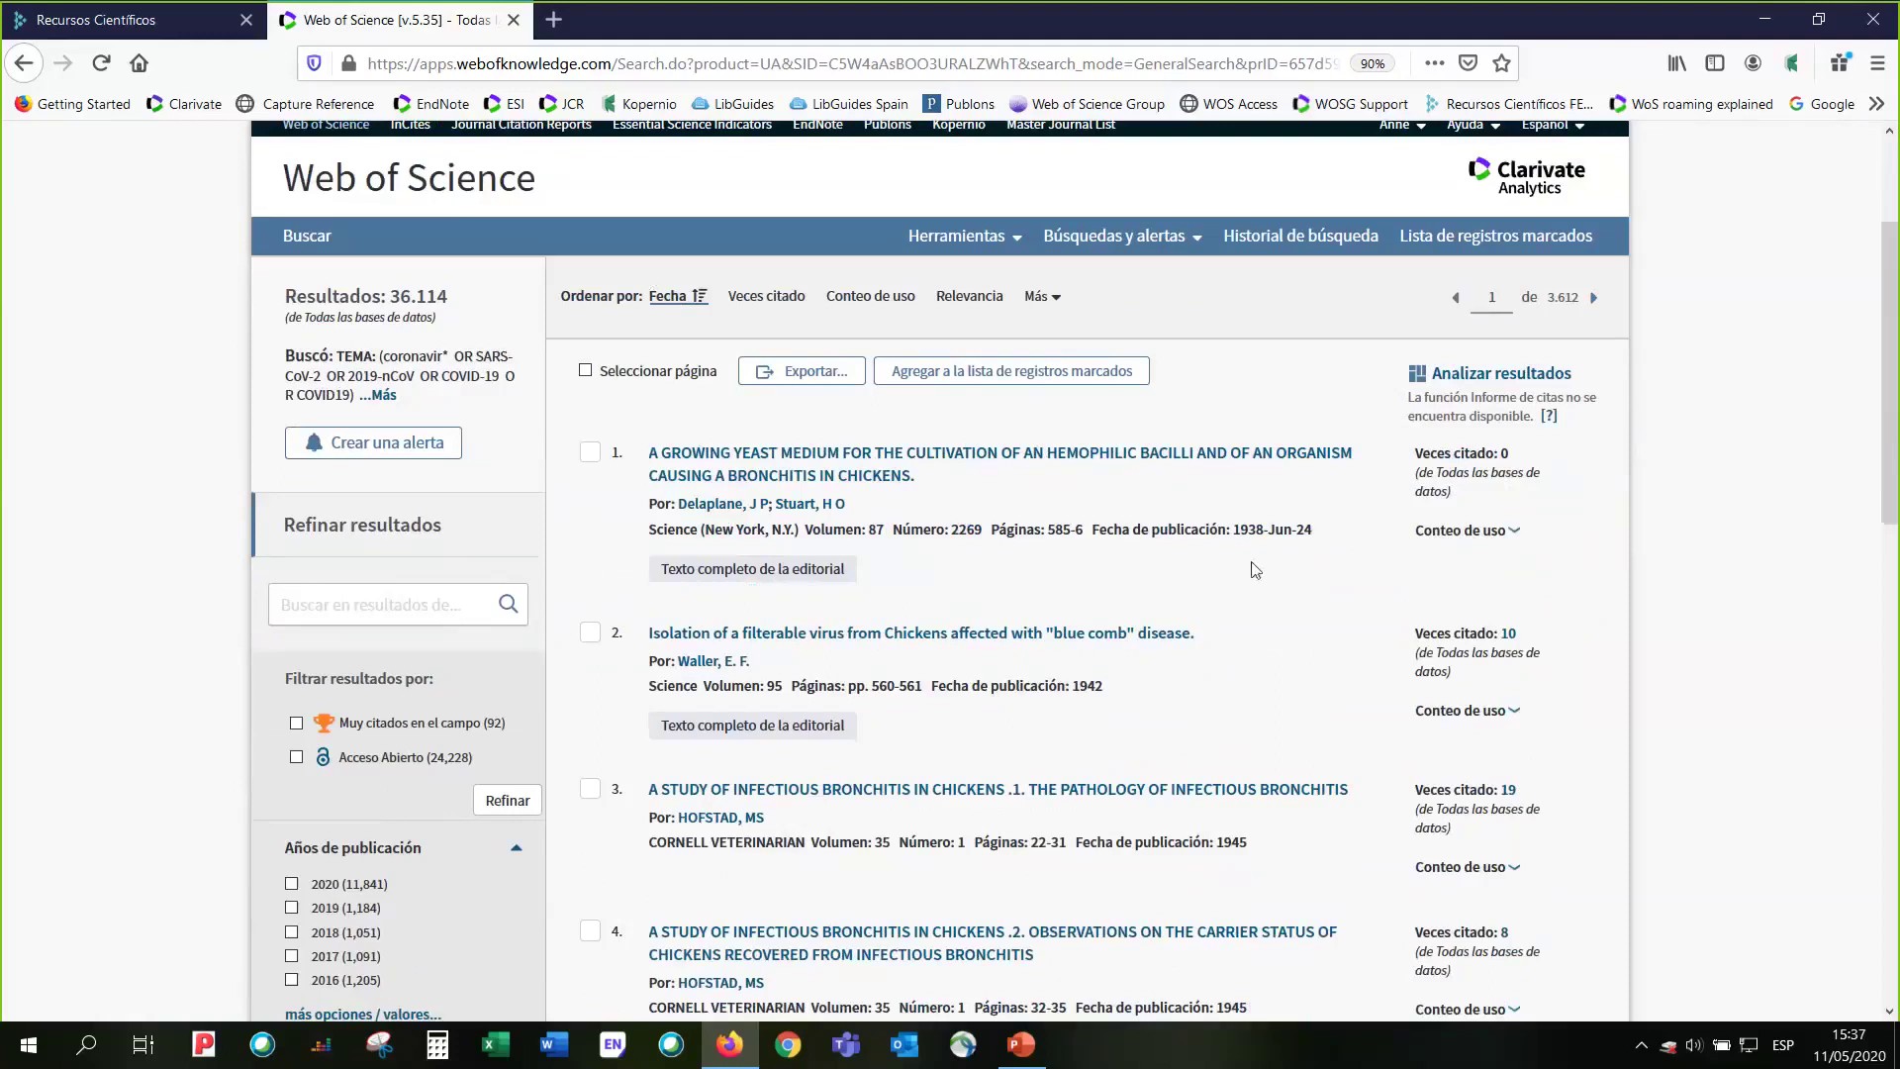
pyautogui.scroll(-1, 1266, 570)
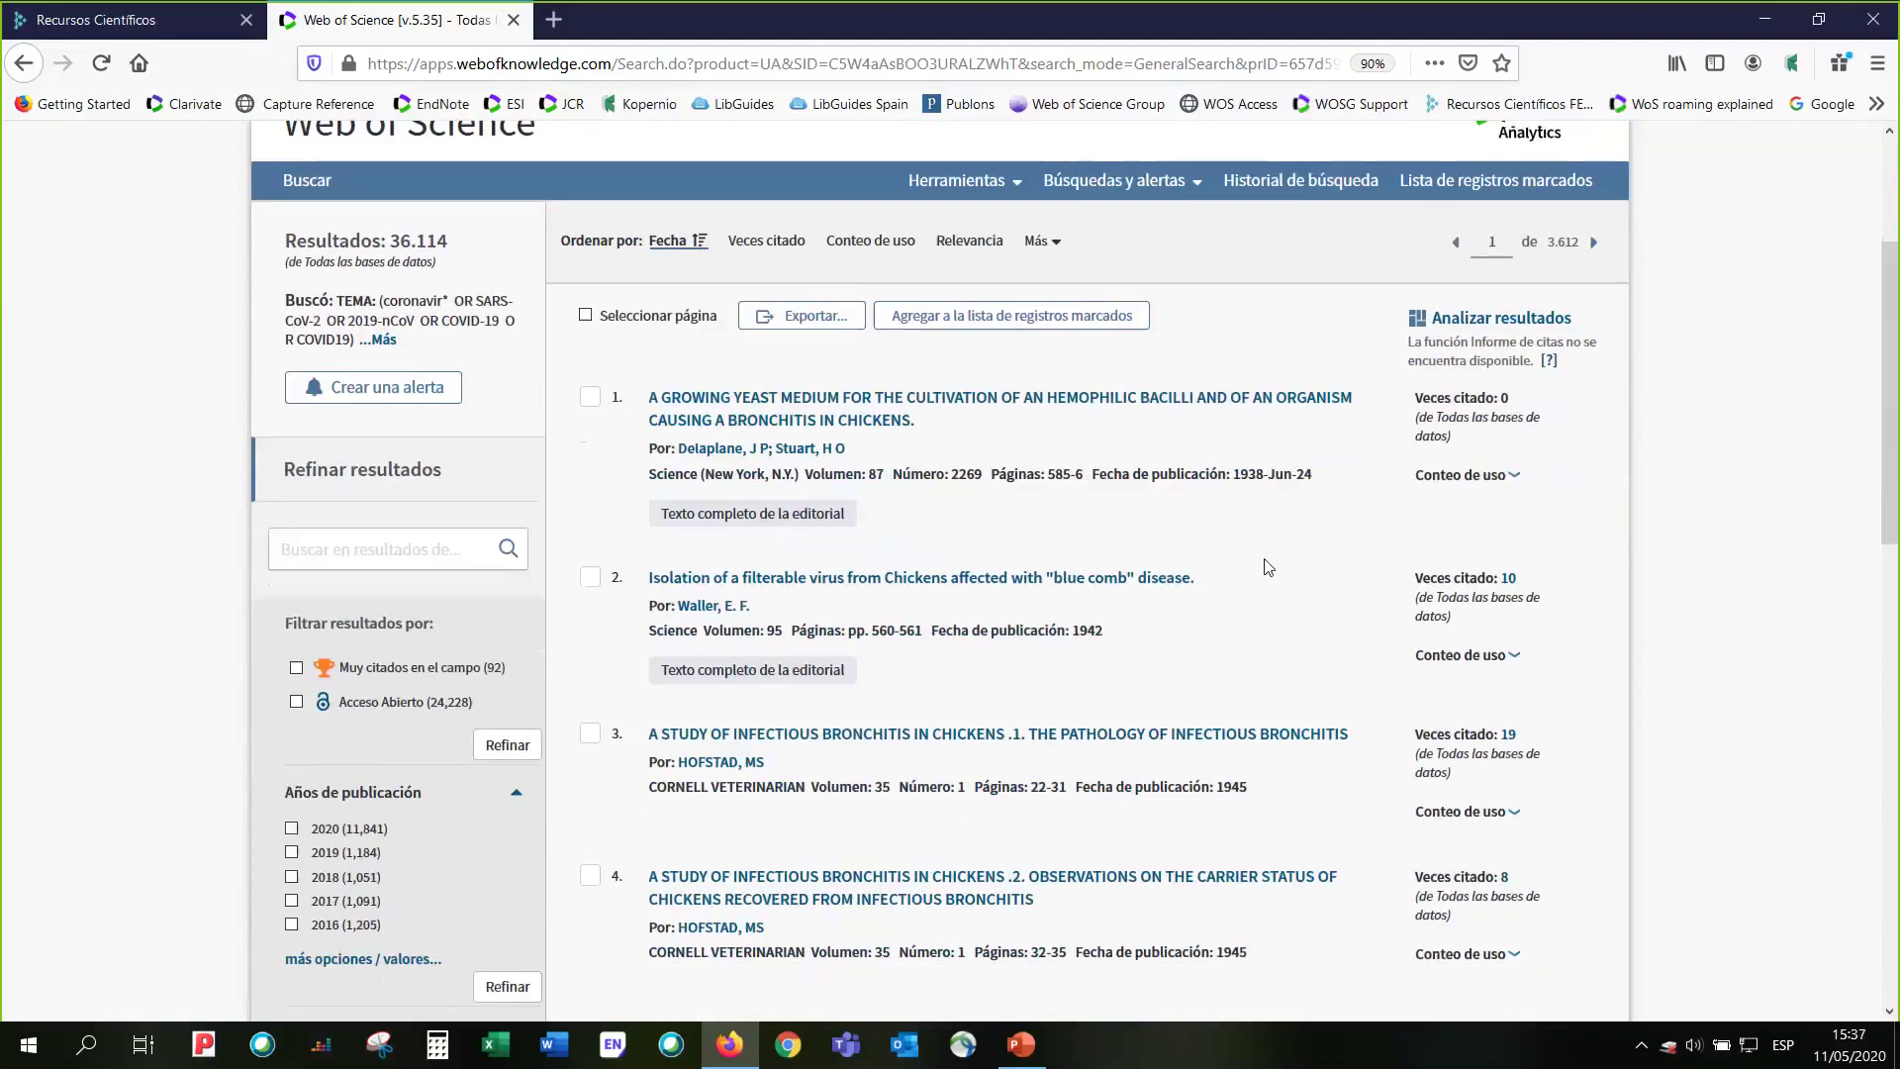
pyautogui.scroll(-1, 1267, 567)
pyautogui.scroll(-2, 1267, 566)
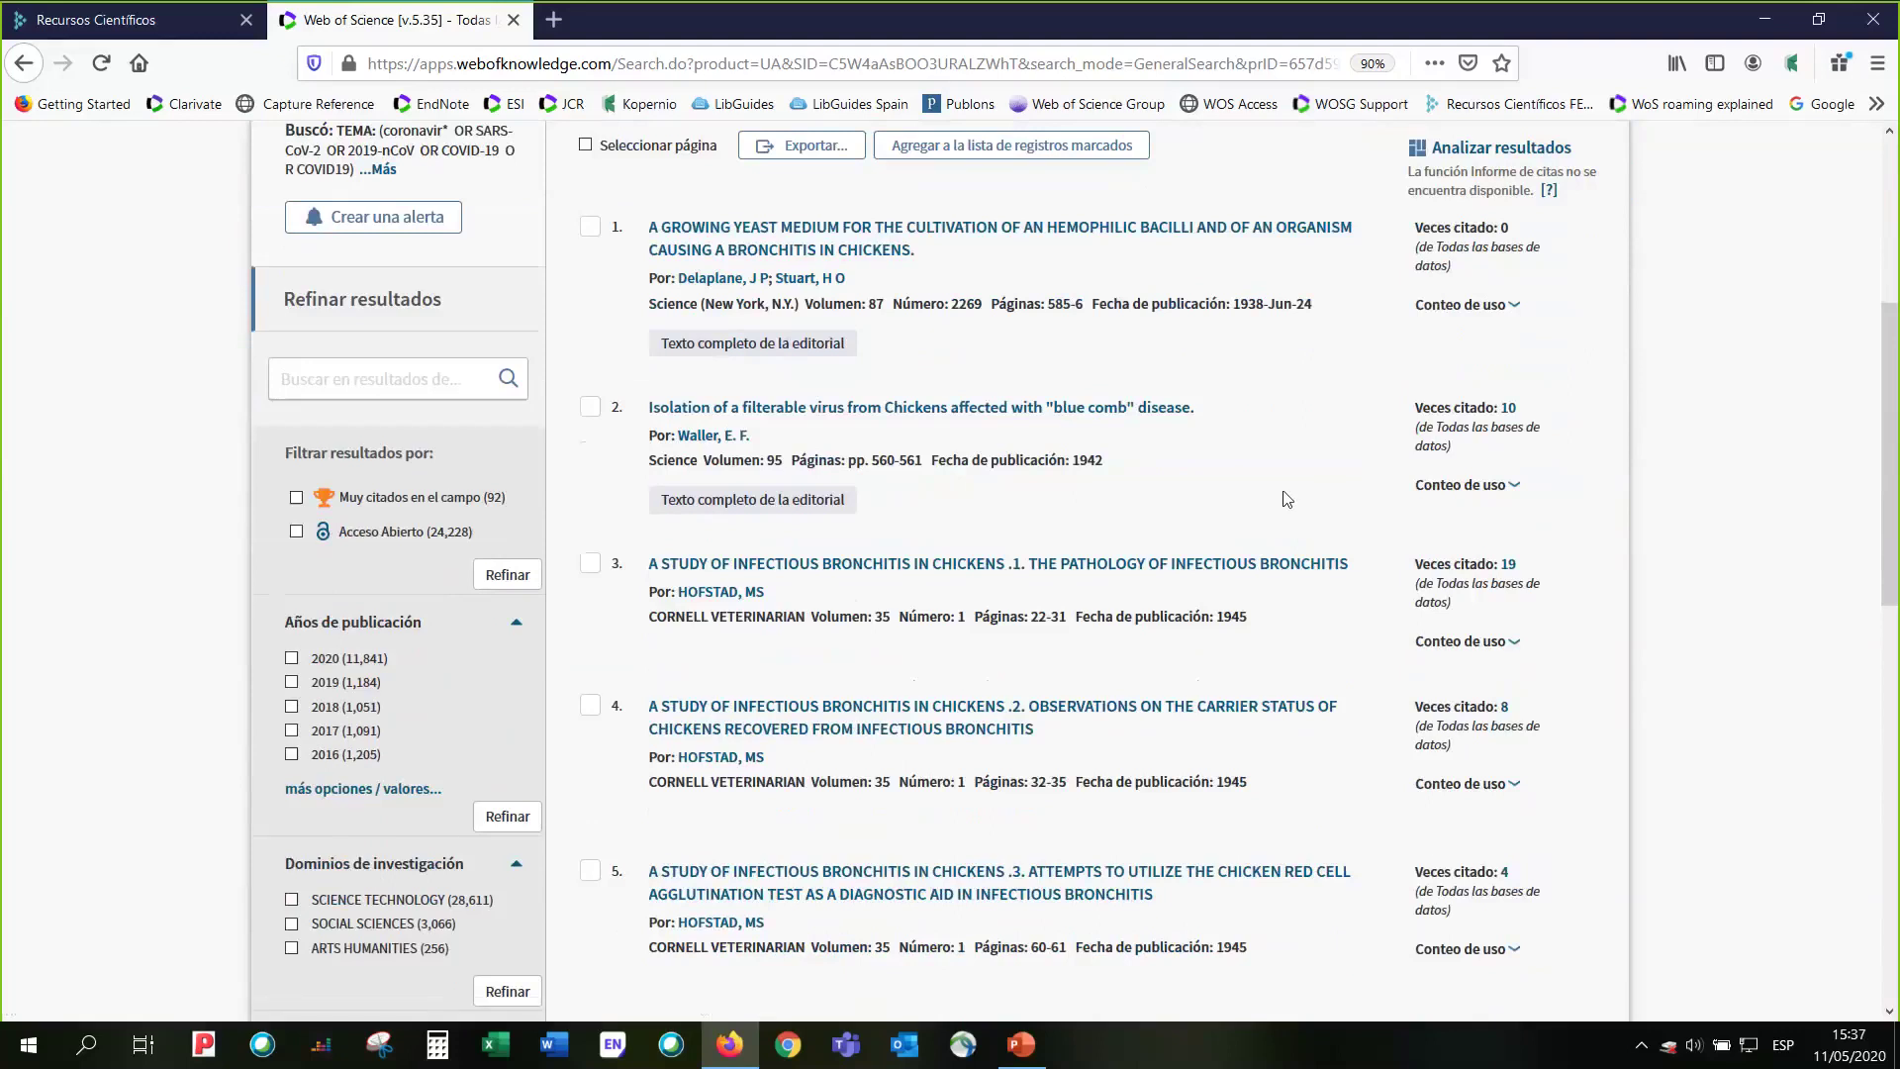
# - Review the earliest all-databases records and open the full Bases de datos refinement list for this search
pyautogui.scroll(-1, 1287, 499)
pyautogui.scroll(-4, 1286, 499)
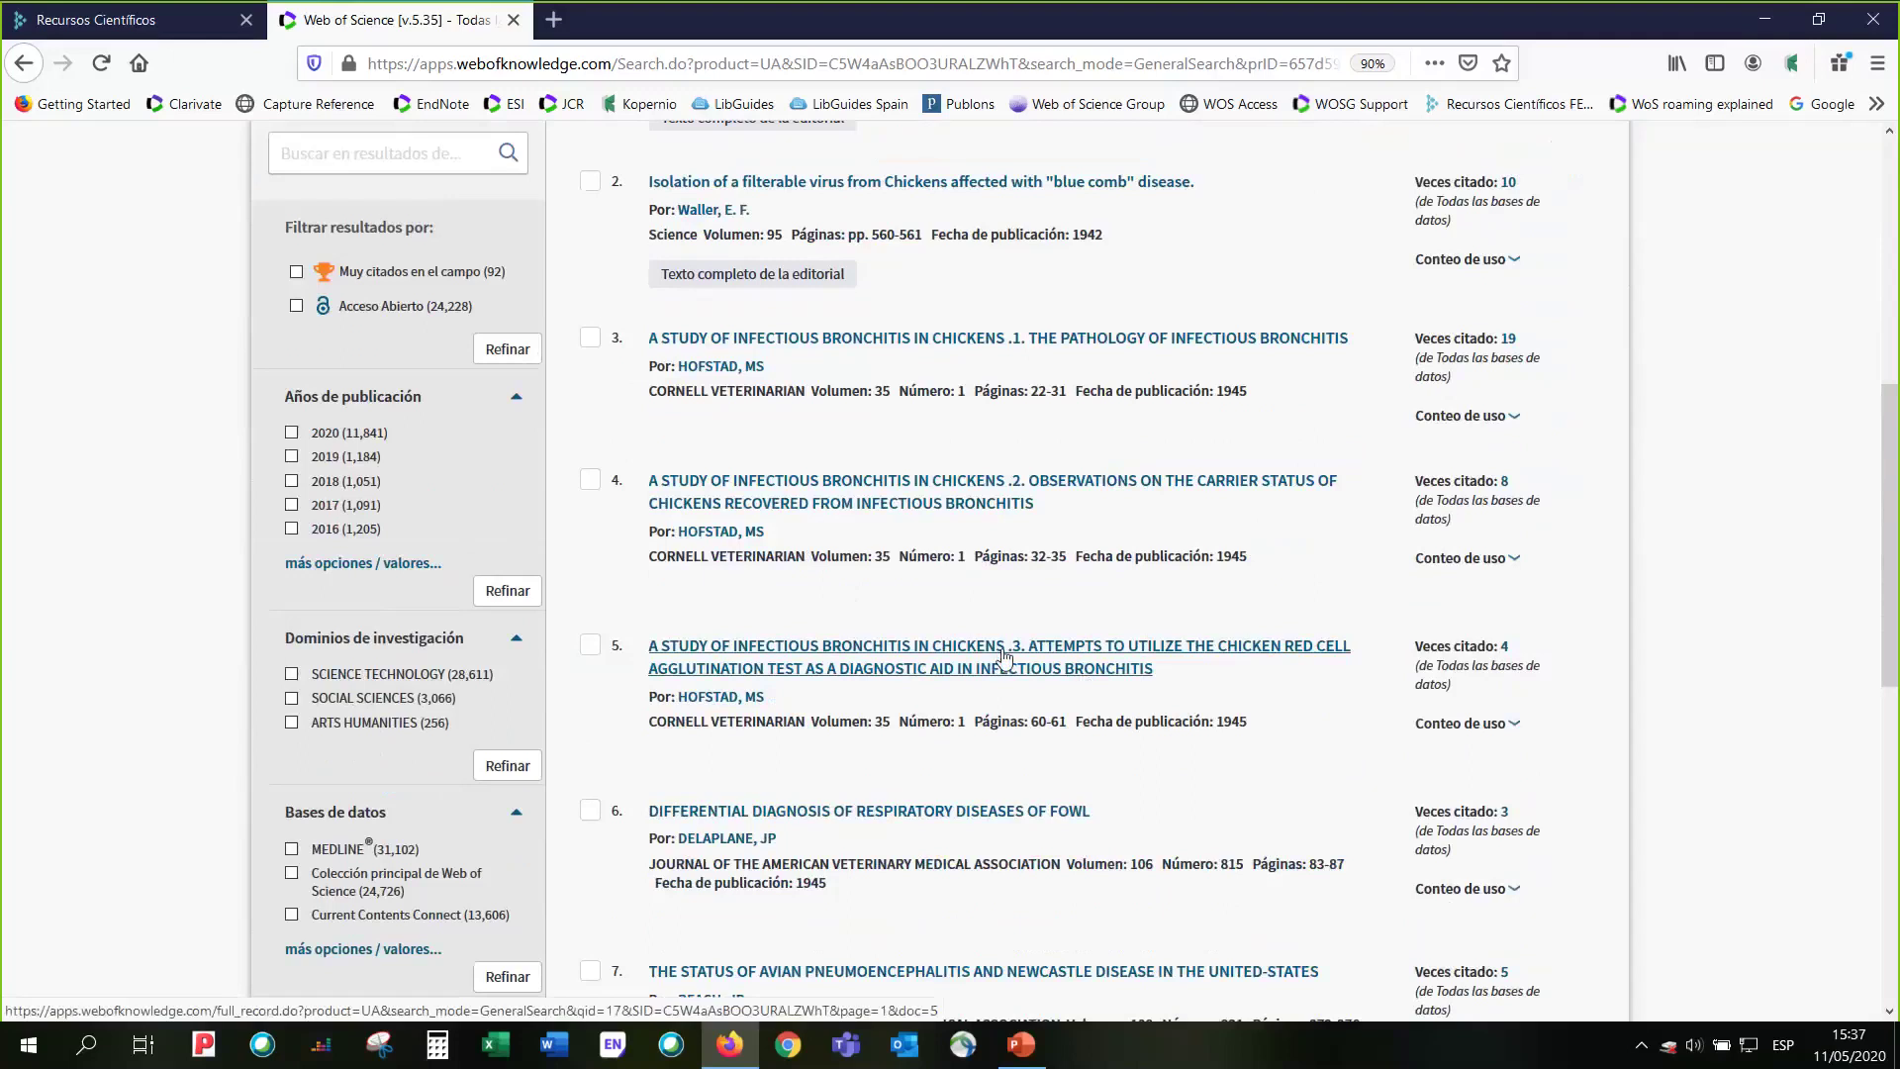
pyautogui.scroll(8, 1003, 656)
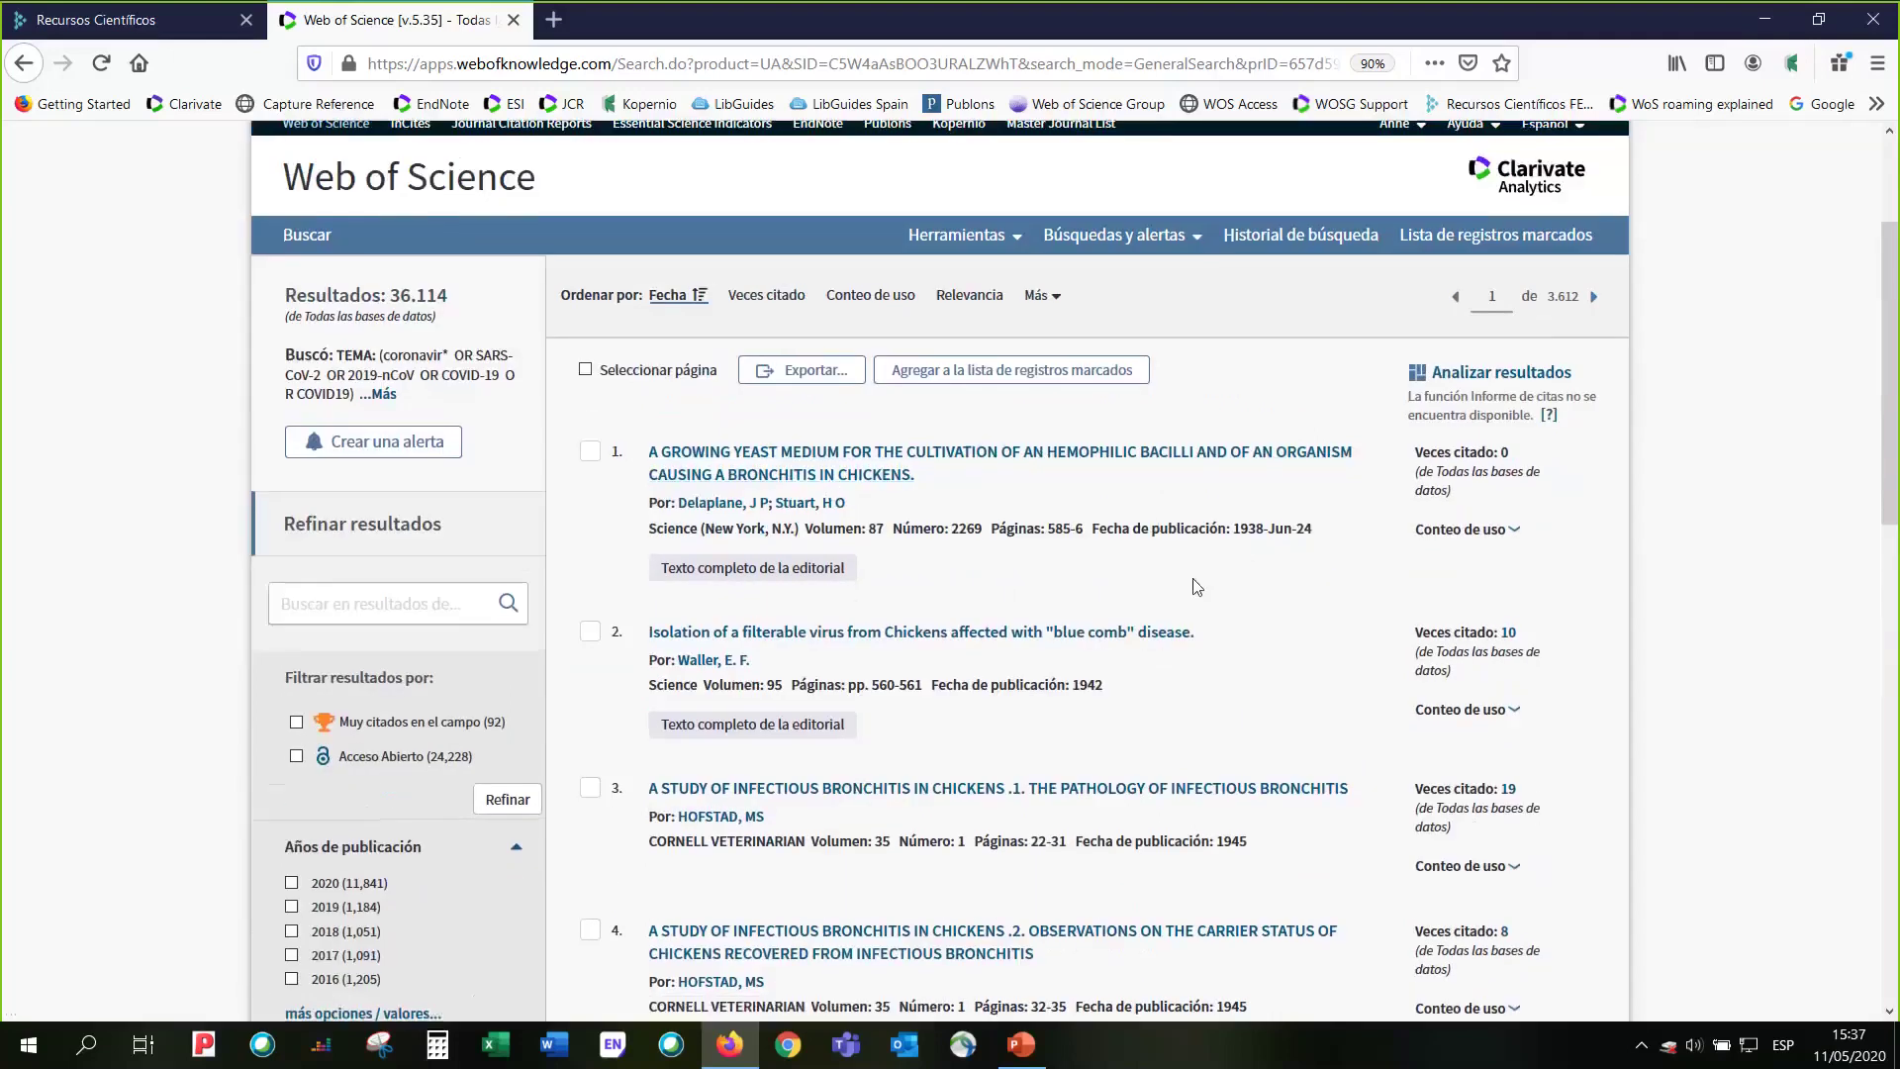
pyautogui.scroll(-5, 1196, 586)
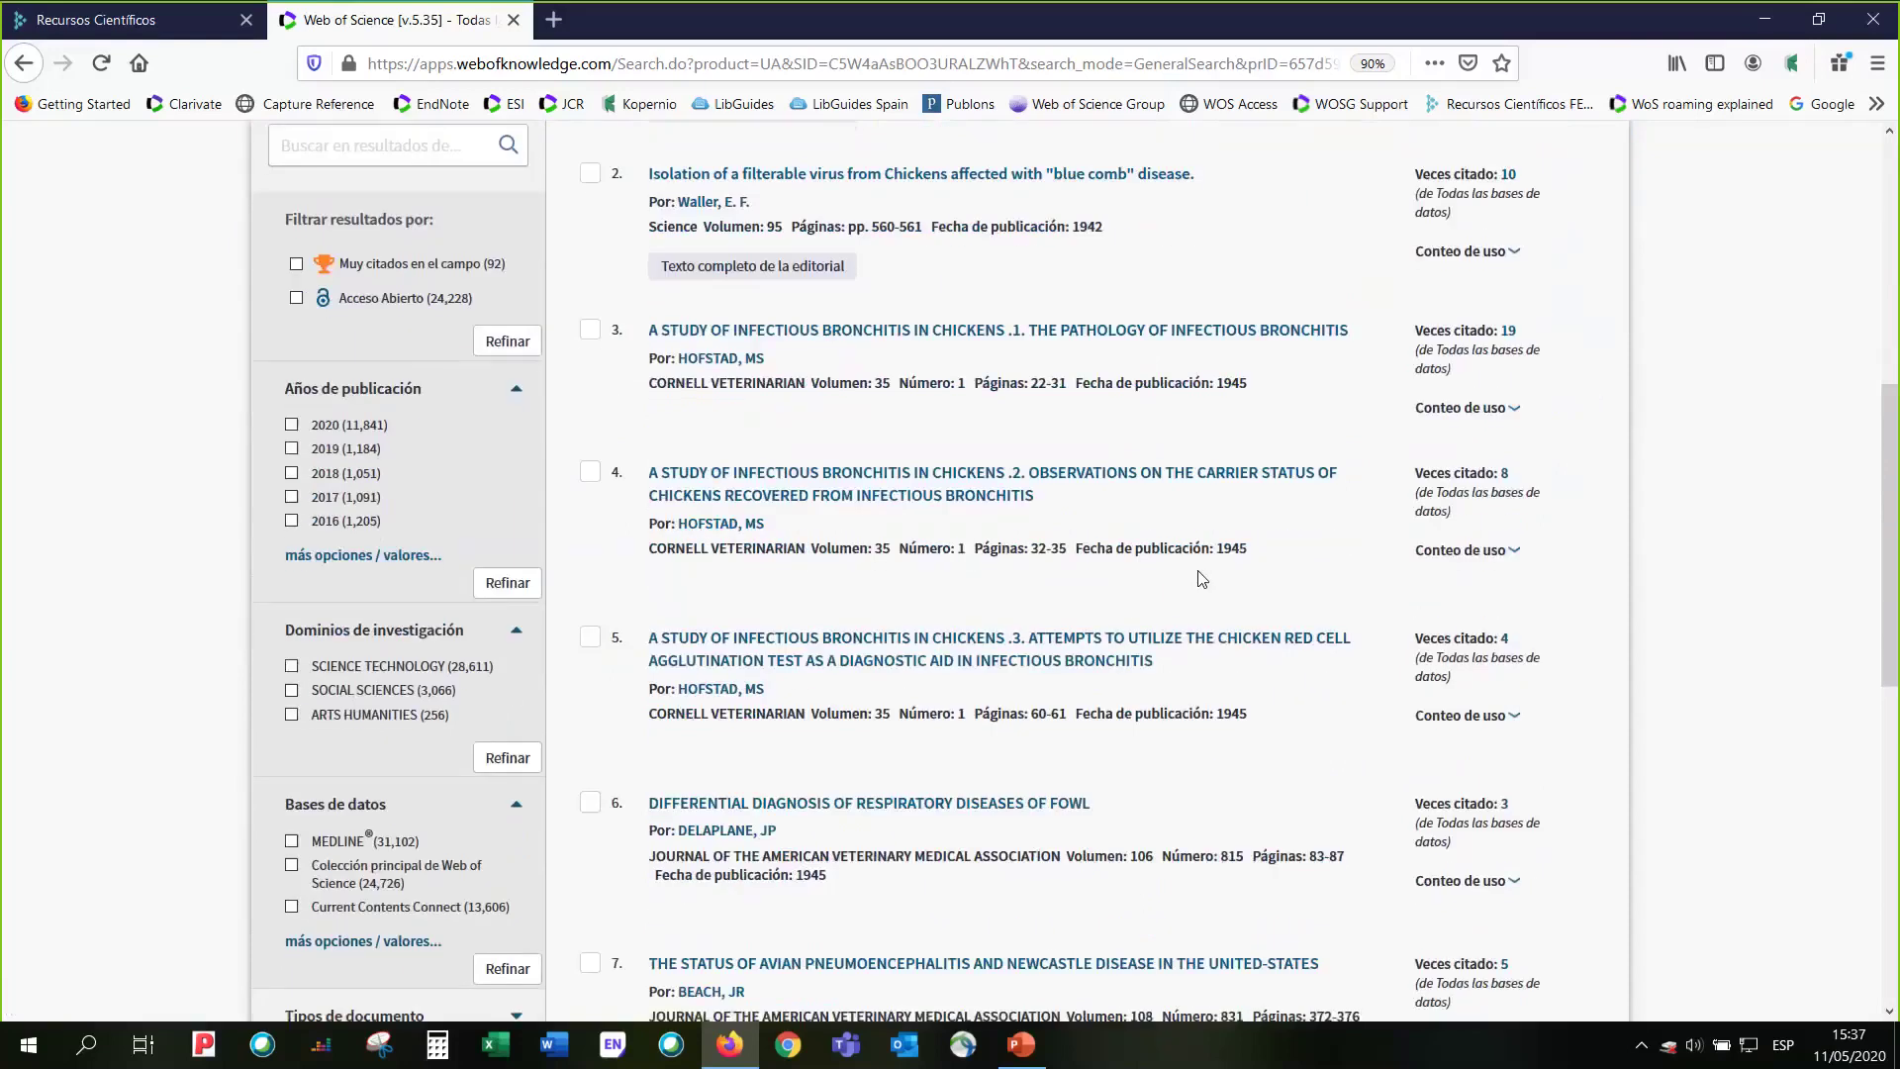
pyautogui.scroll(5, 1138, 579)
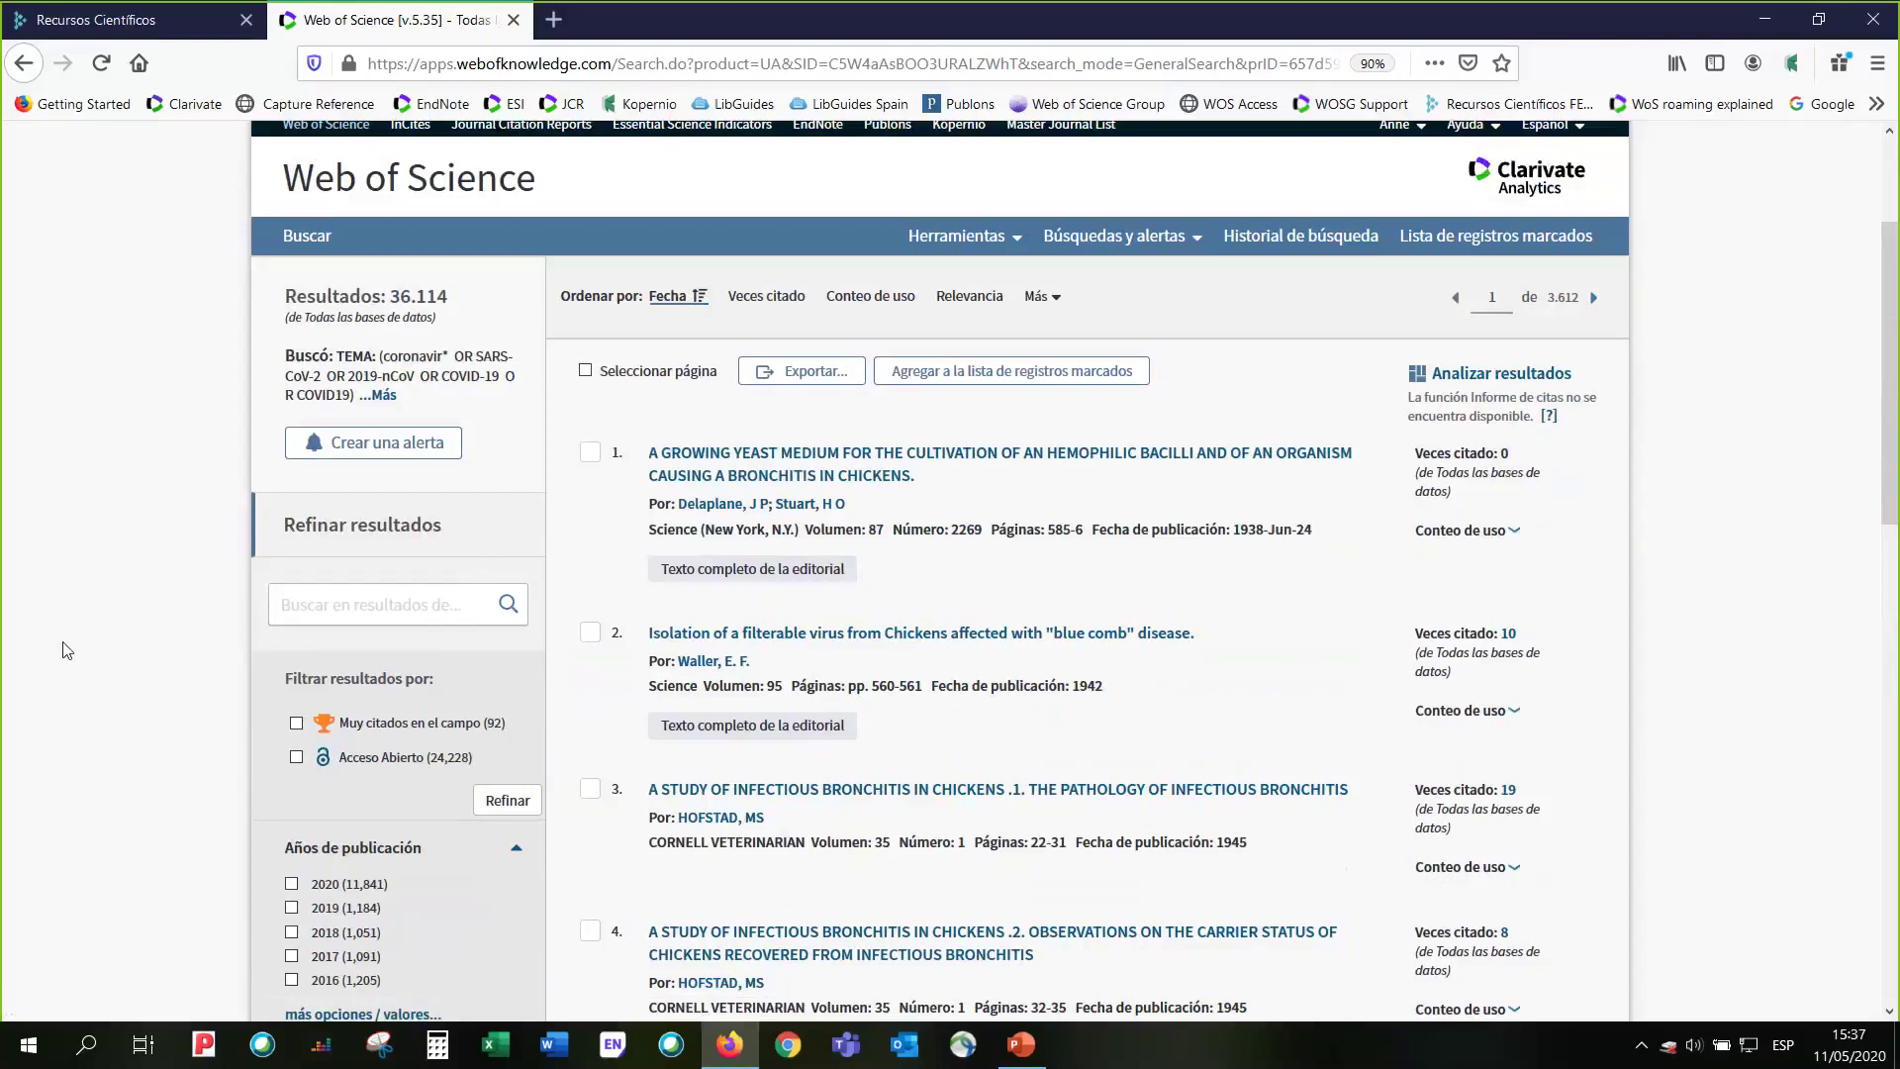
pyautogui.scroll(-5, 66, 650)
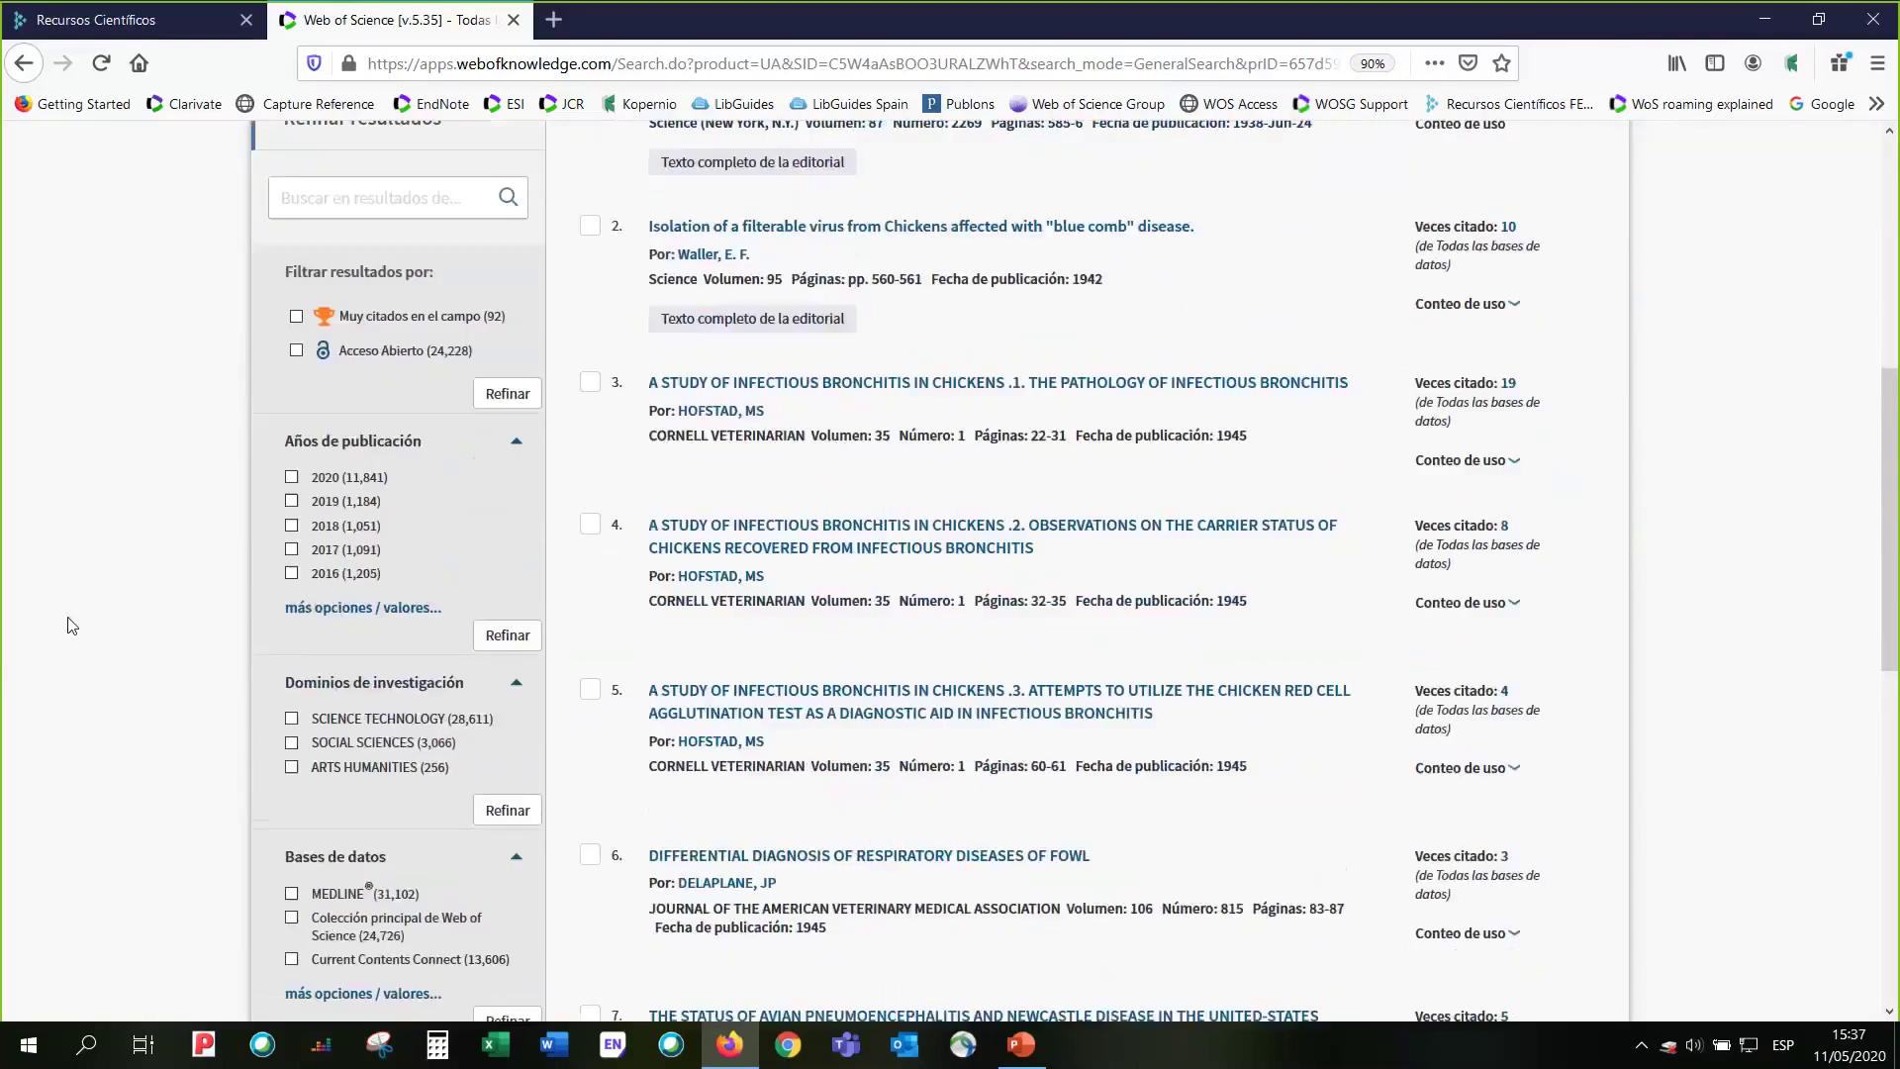
pyautogui.scroll(-2, 68, 625)
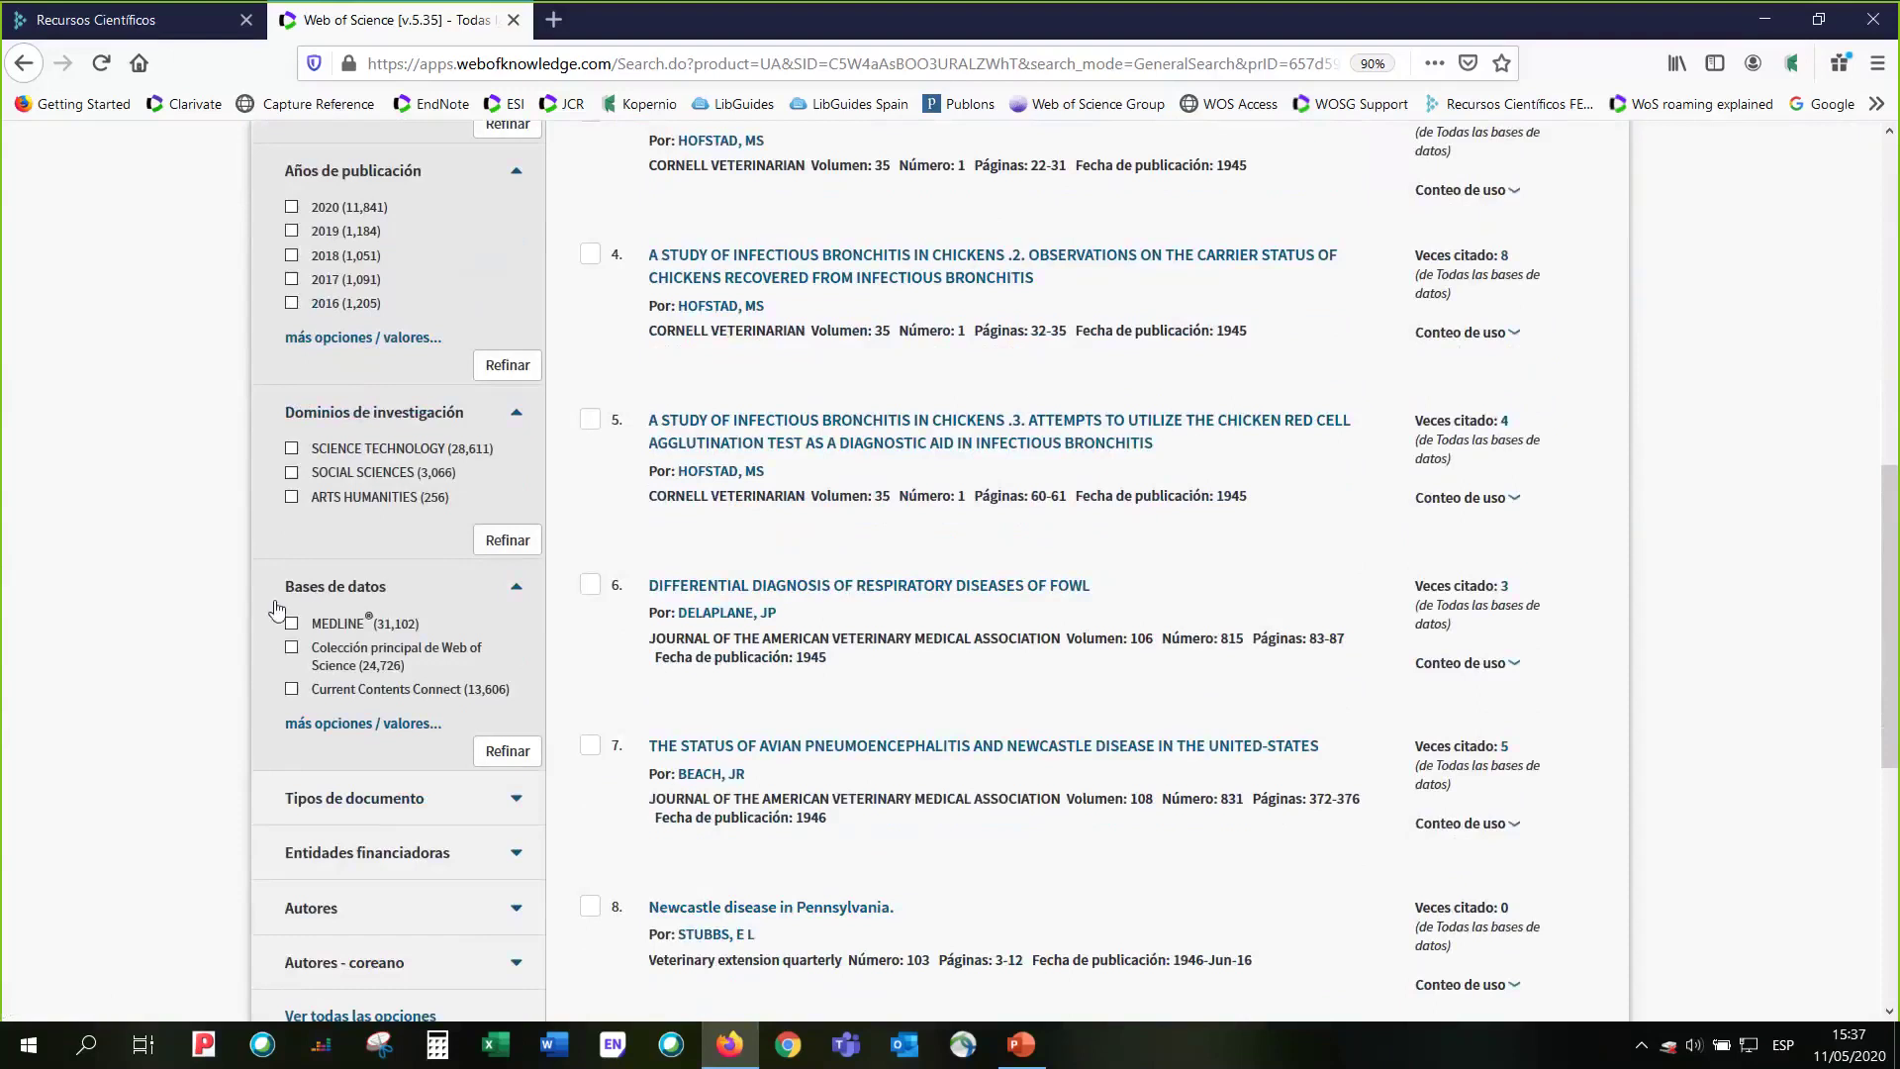
pyautogui.click(337, 725)
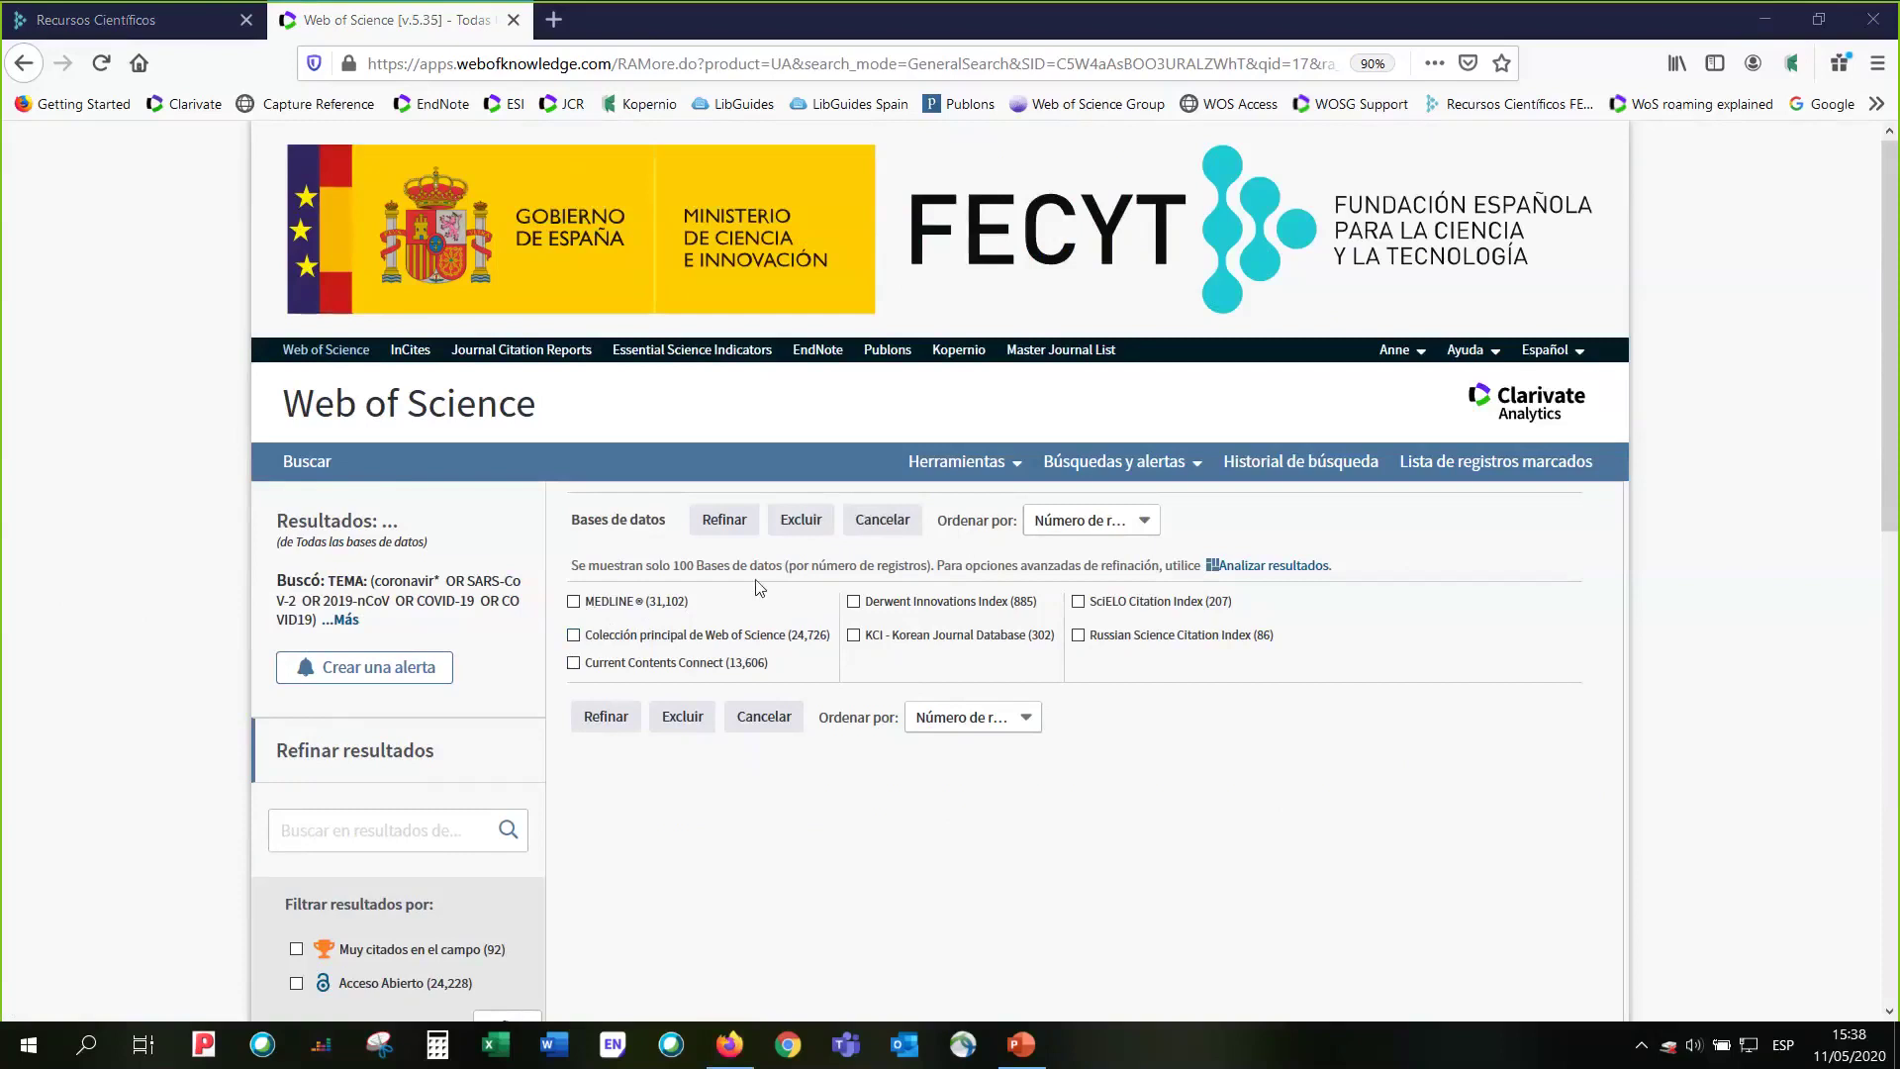
pyautogui.scroll(-1, 791, 752)
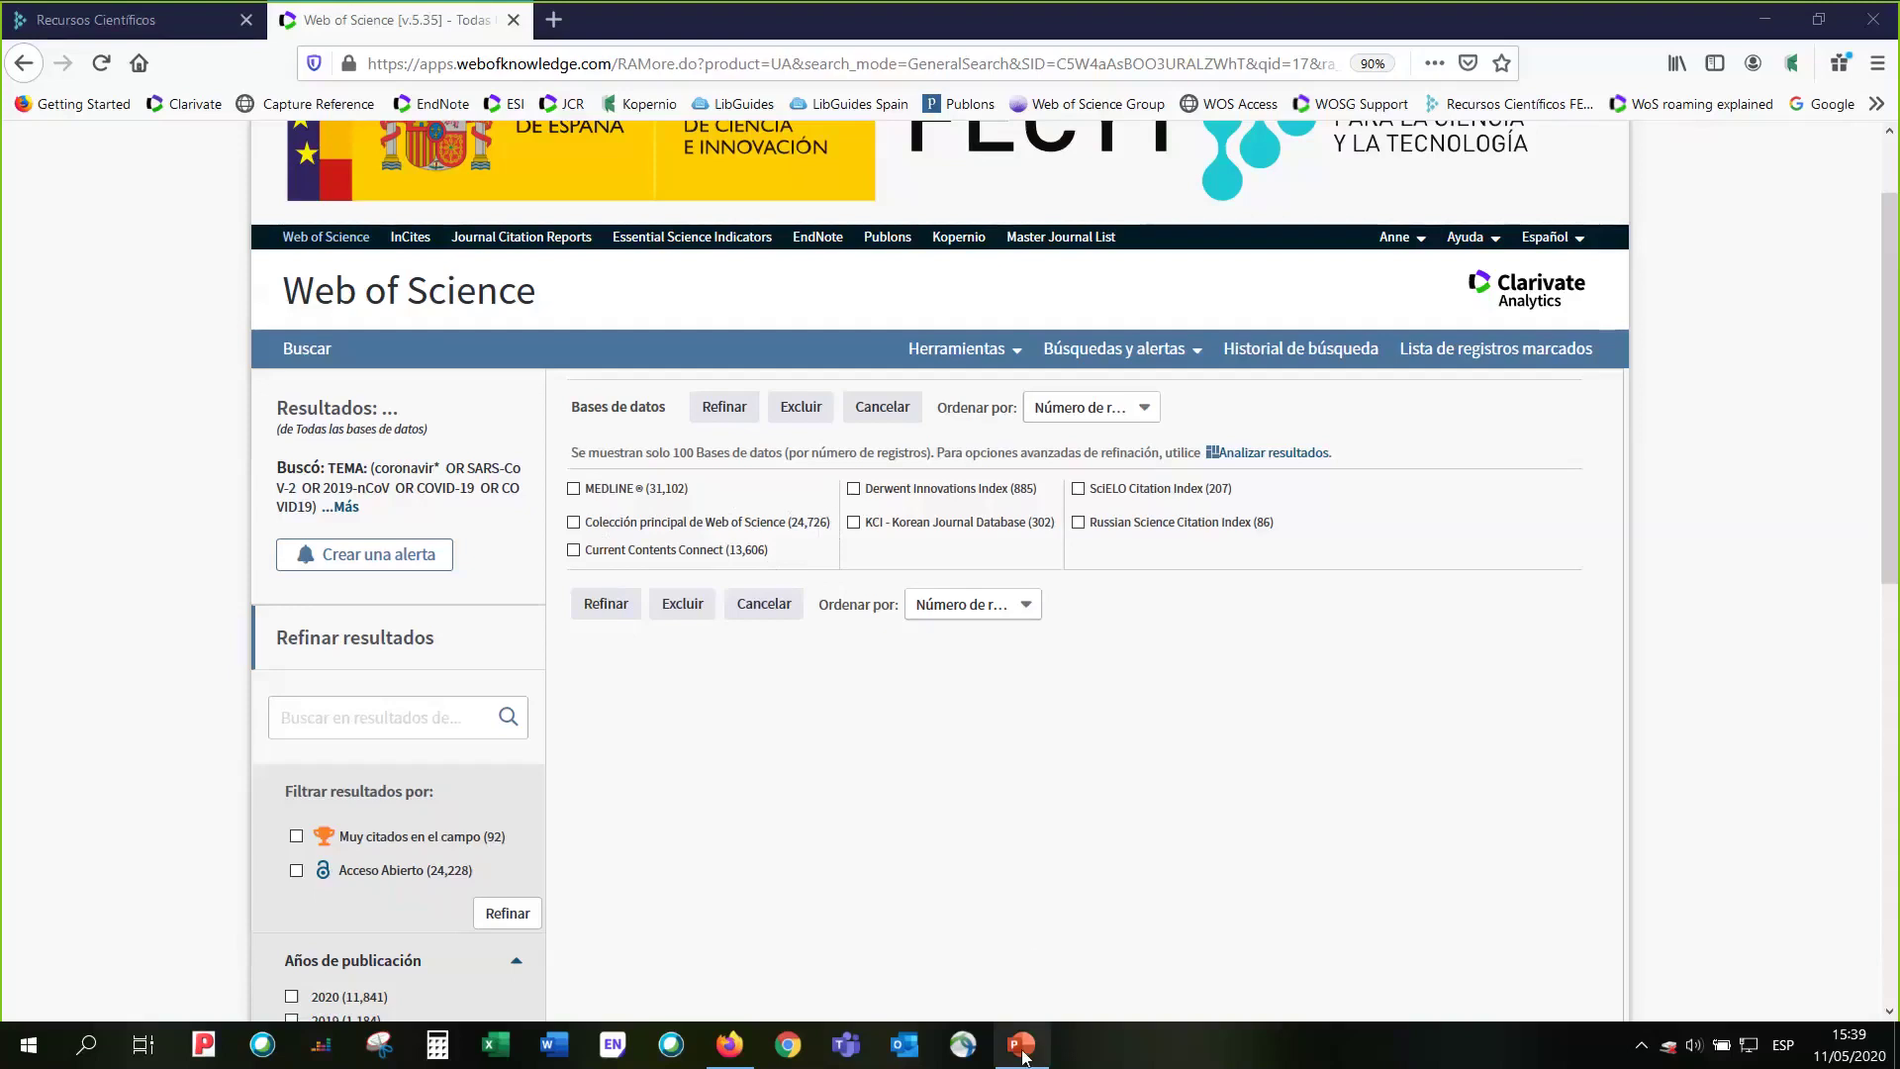
# - Switch to the PowerPoint presentation and display slide 19, Buscar en todas las bases de datos de la Web of Science
pyautogui.moveTo(1024, 1057)
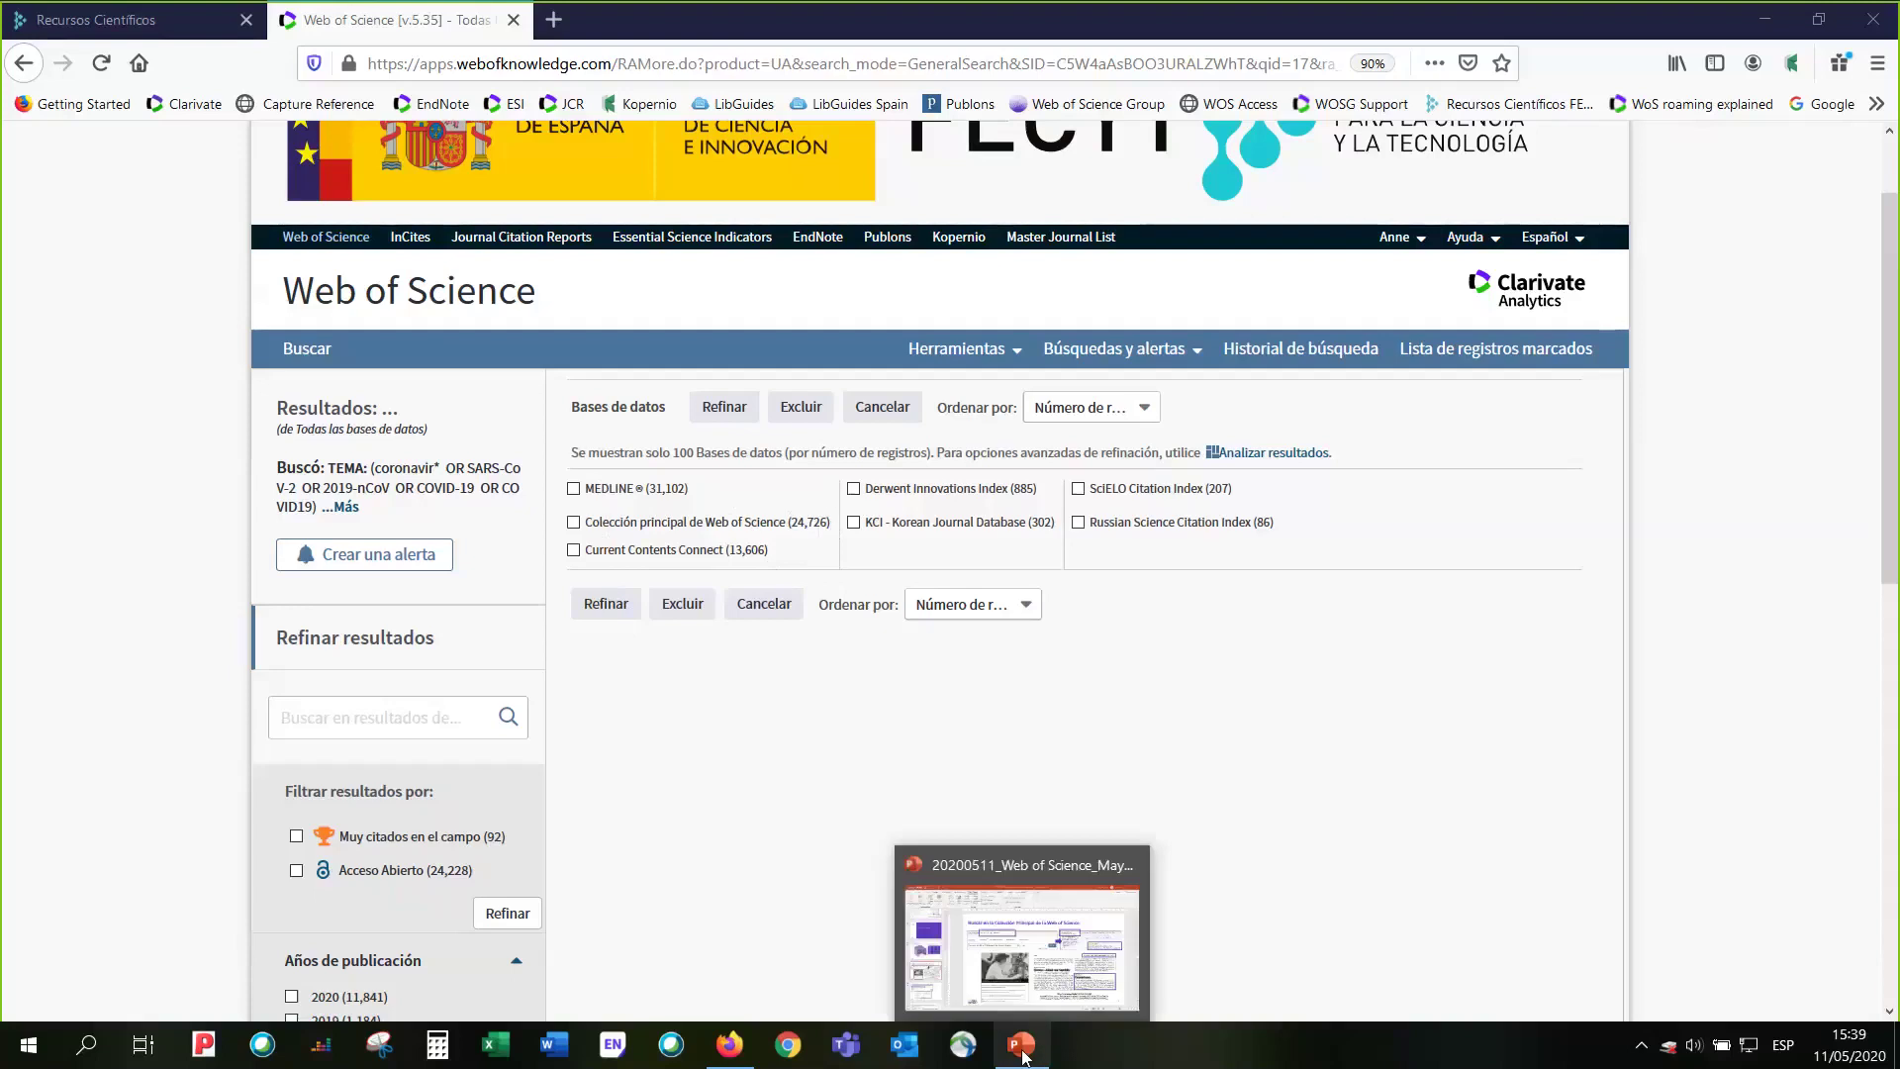
pyautogui.click(1022, 1050)
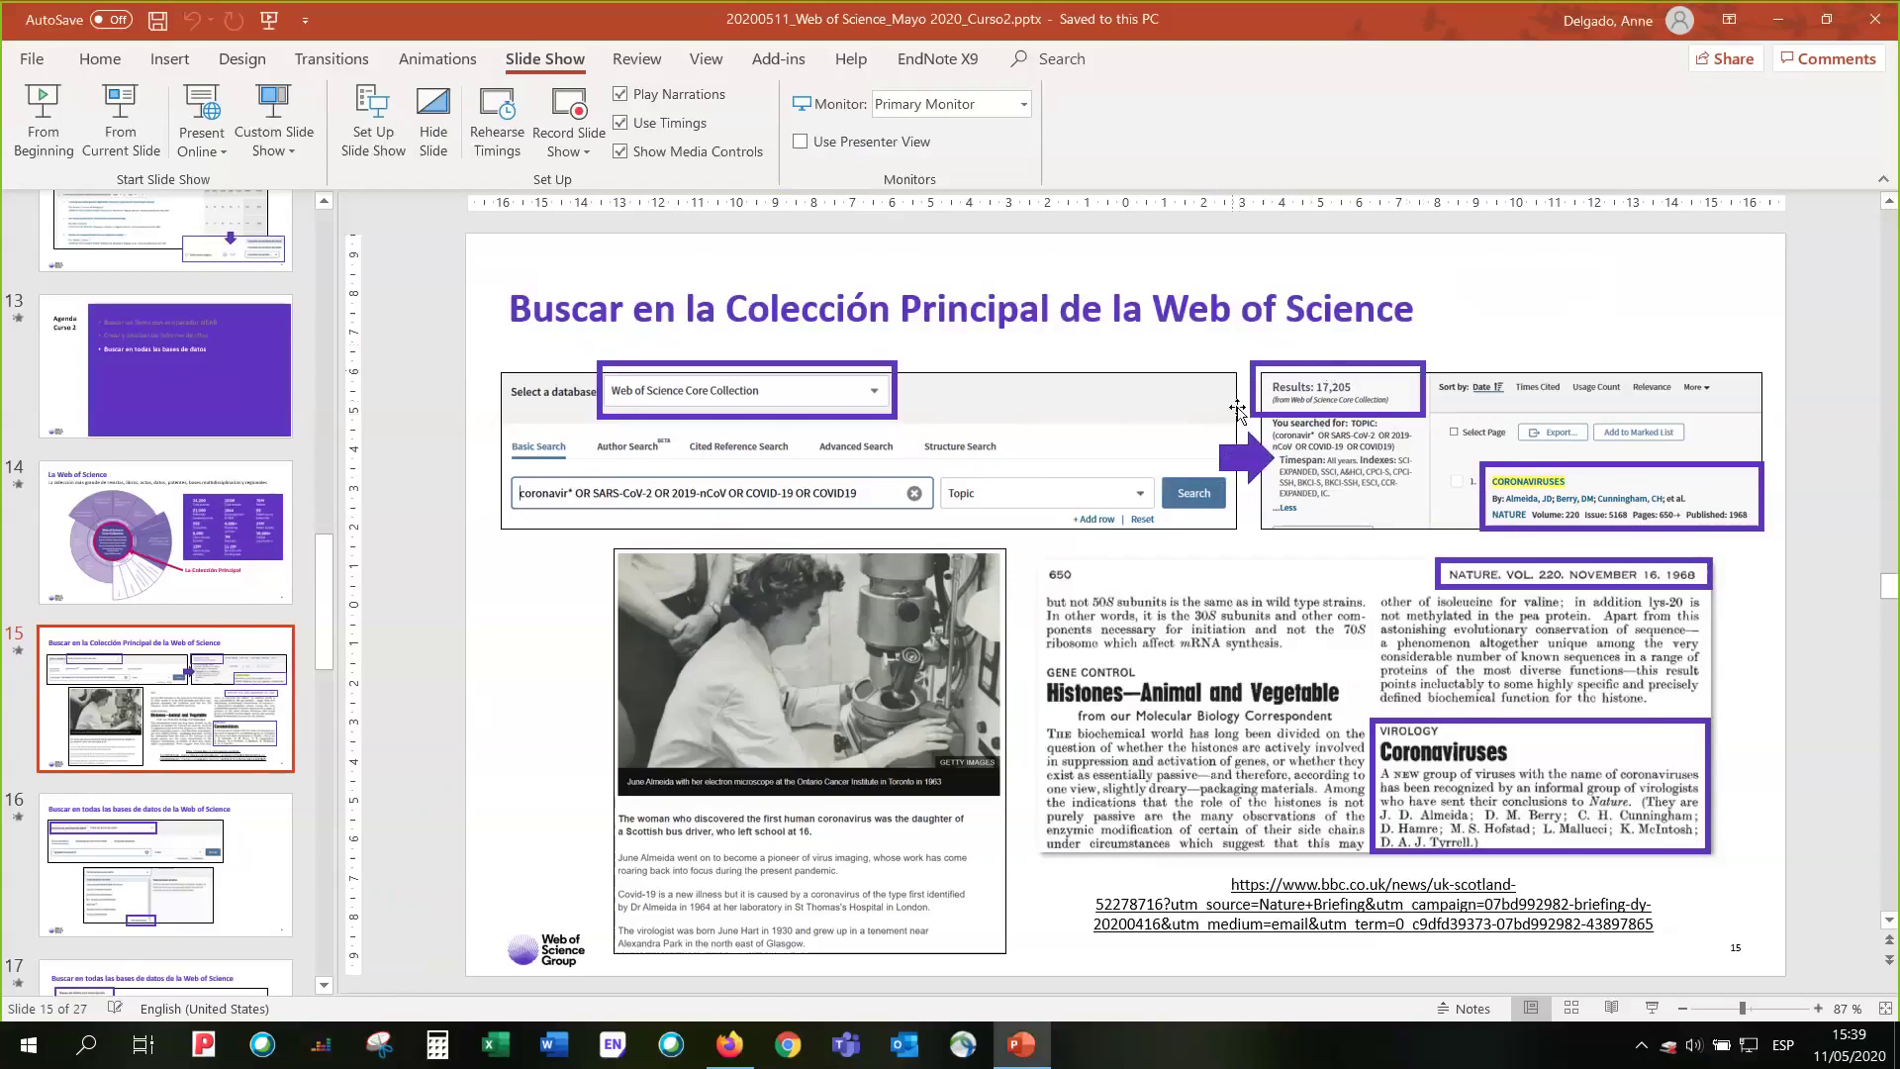
pyautogui.scroll(-1, 95, 683)
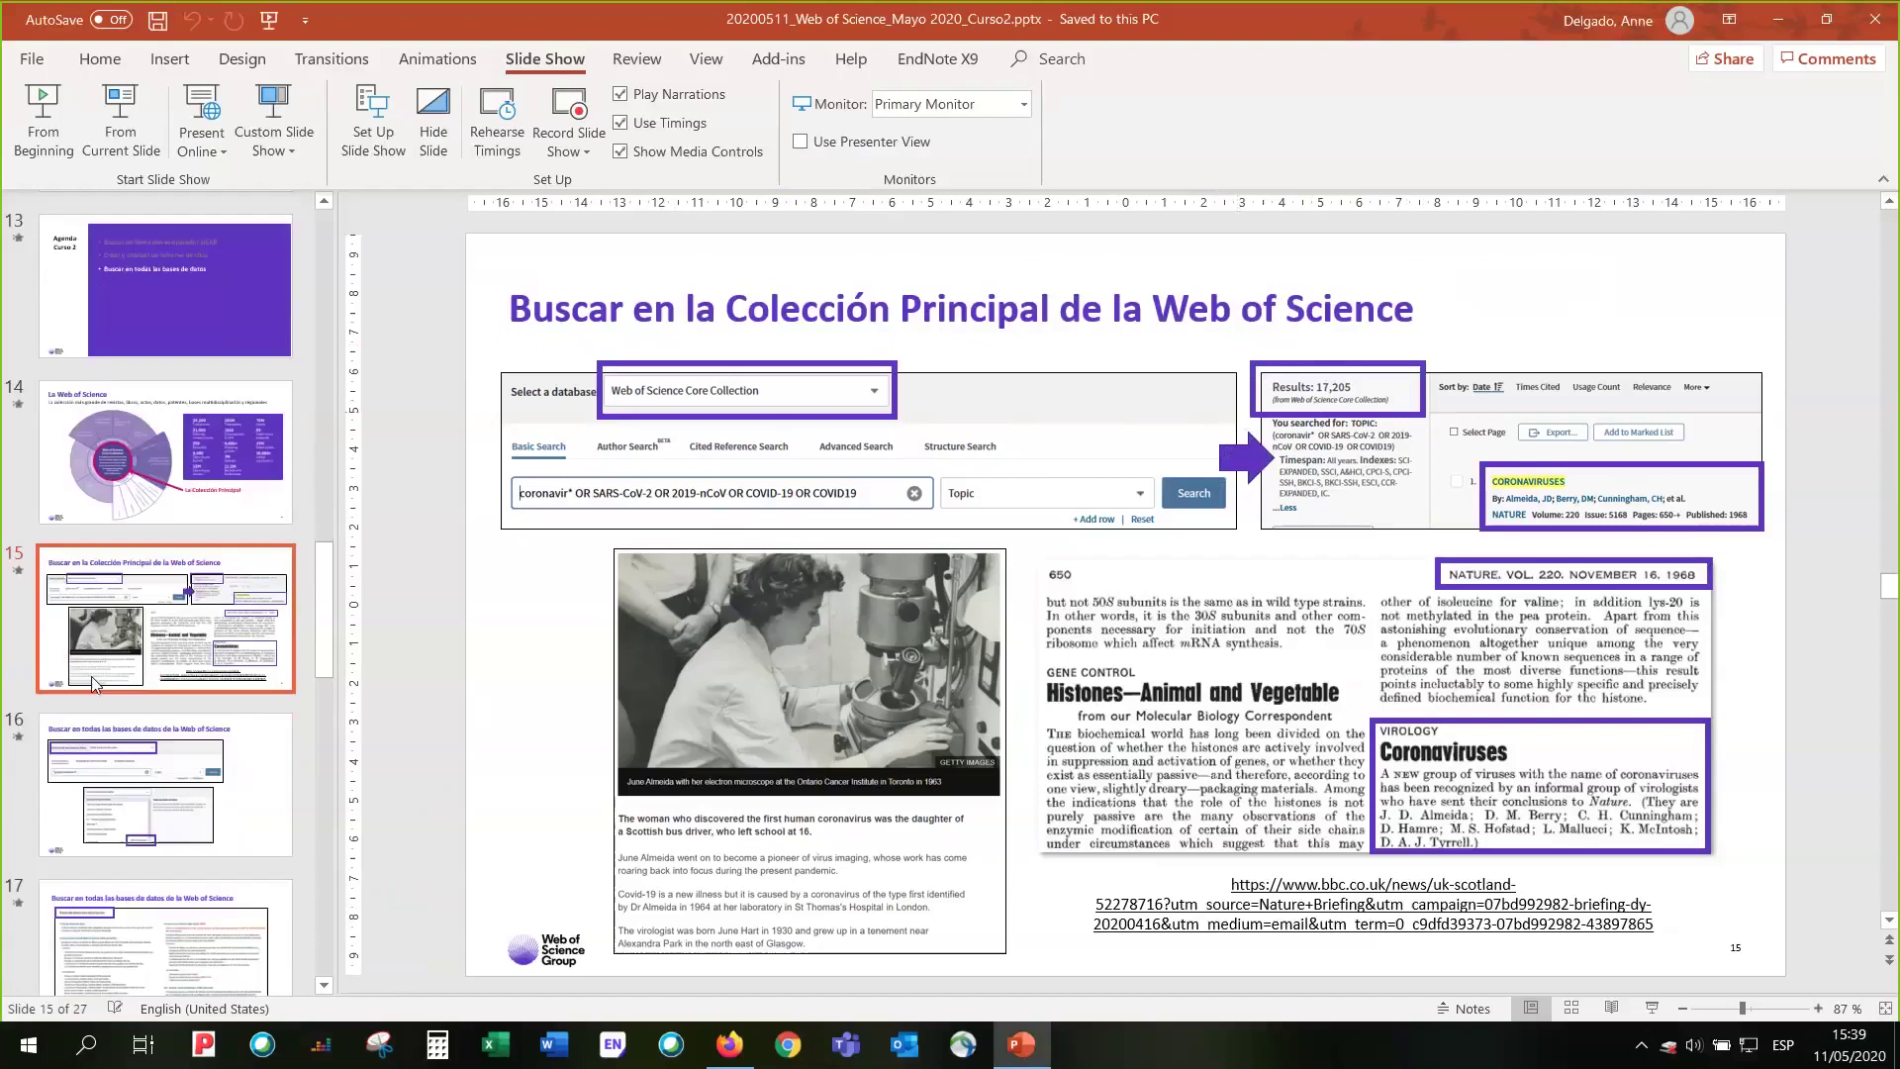
pyautogui.scroll(-3, 95, 683)
pyautogui.scroll(-5, 109, 653)
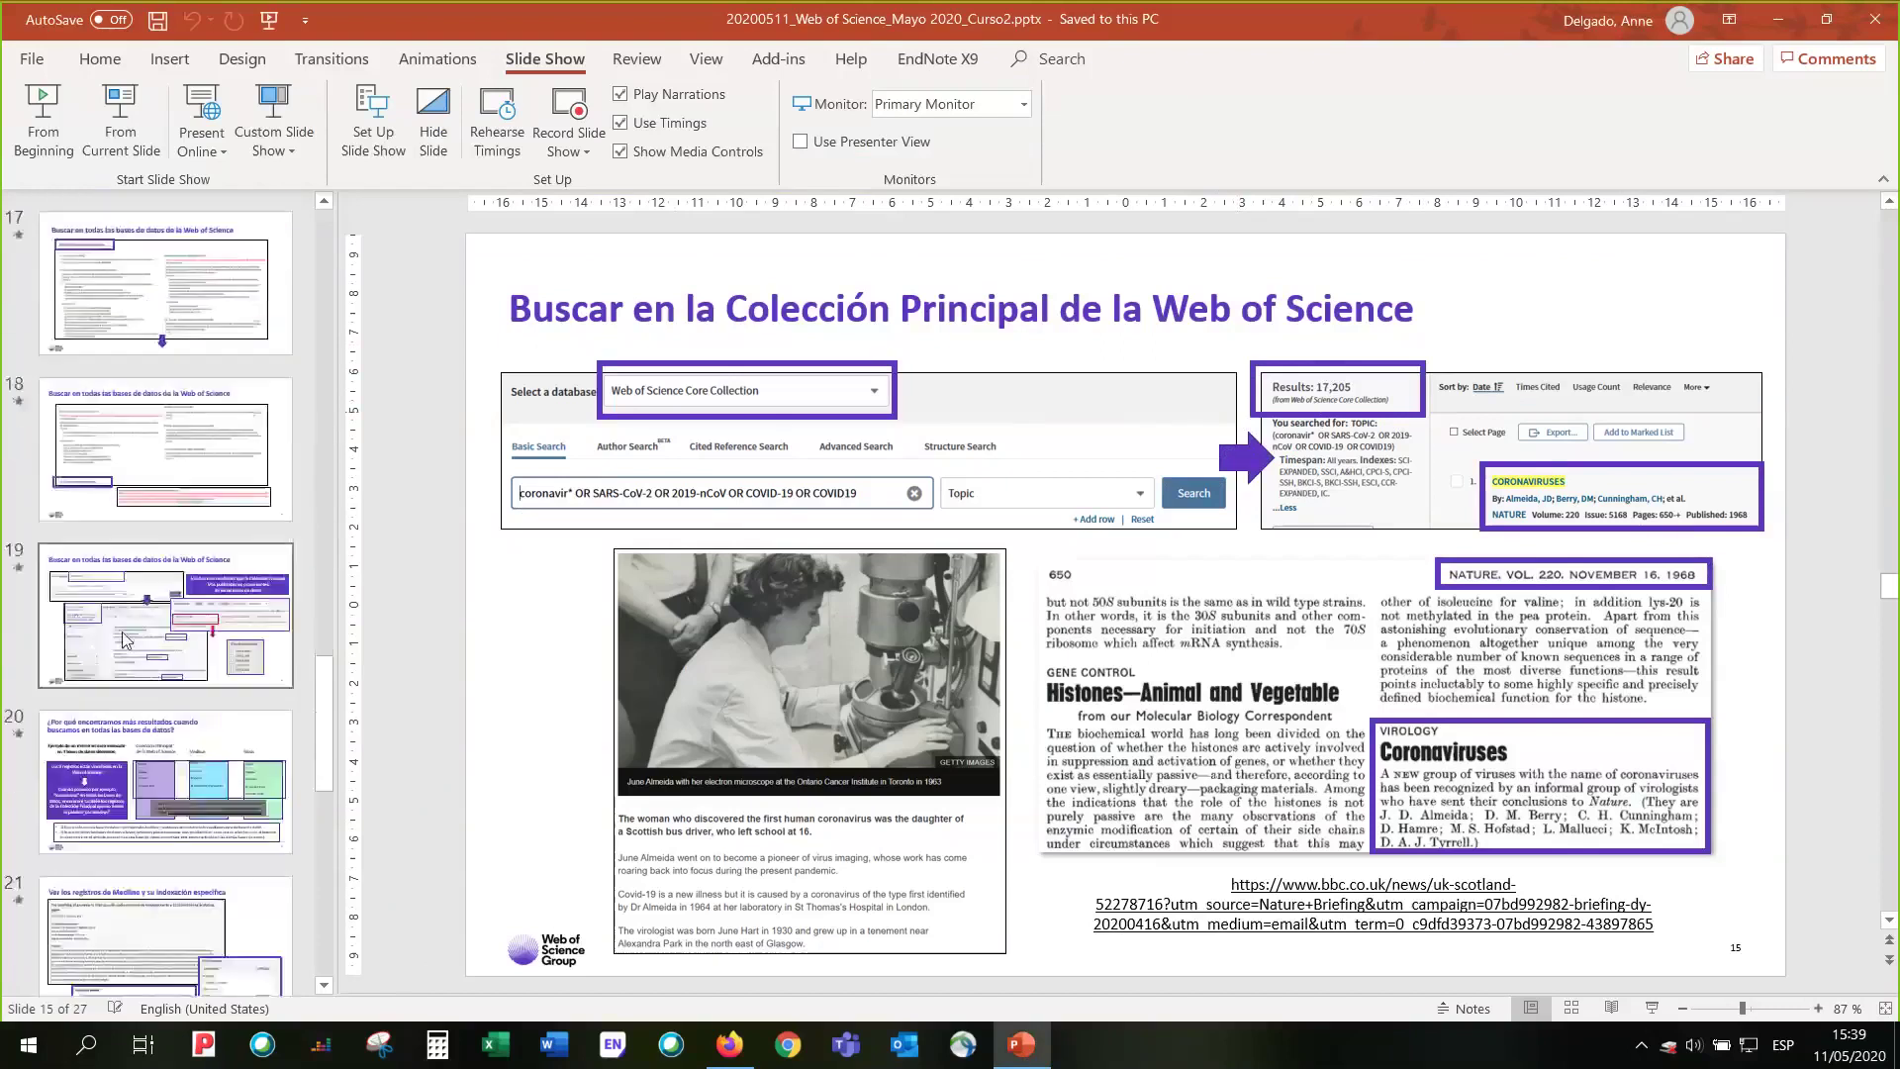
pyautogui.click(126, 640)
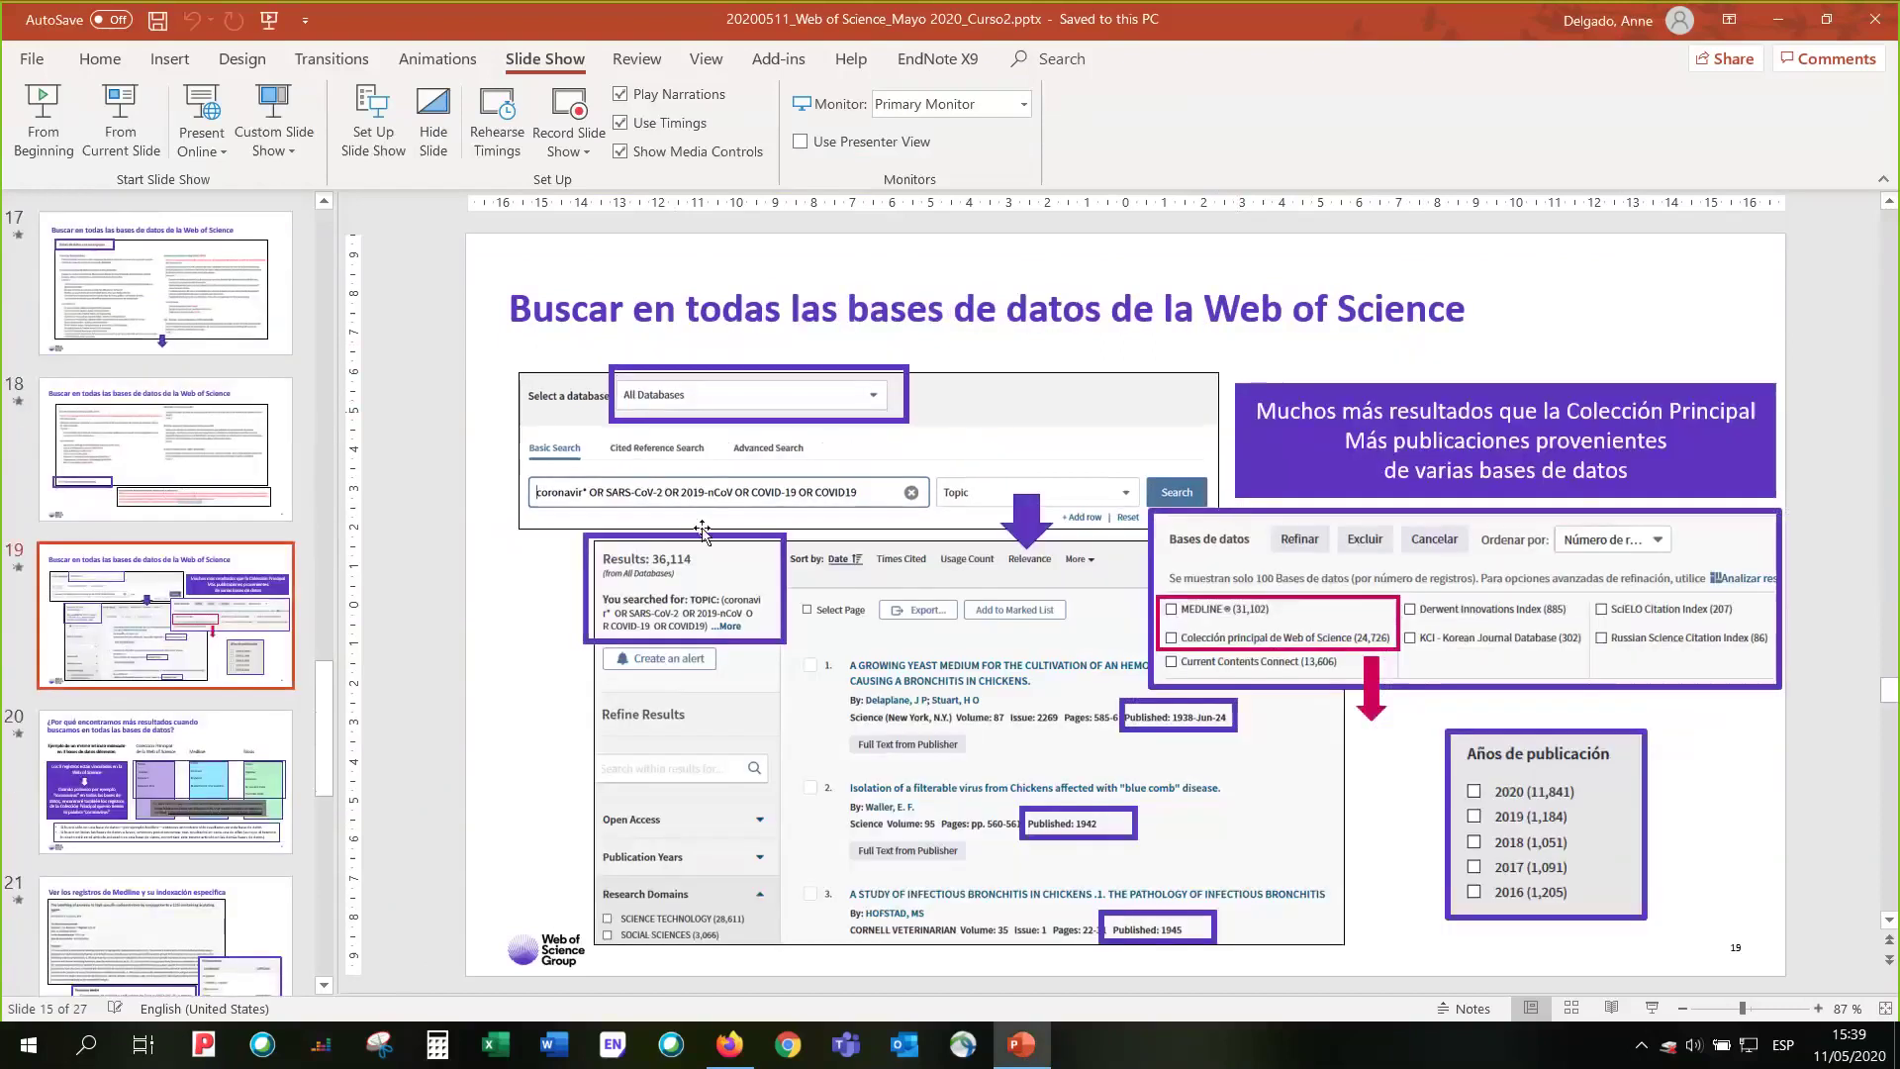
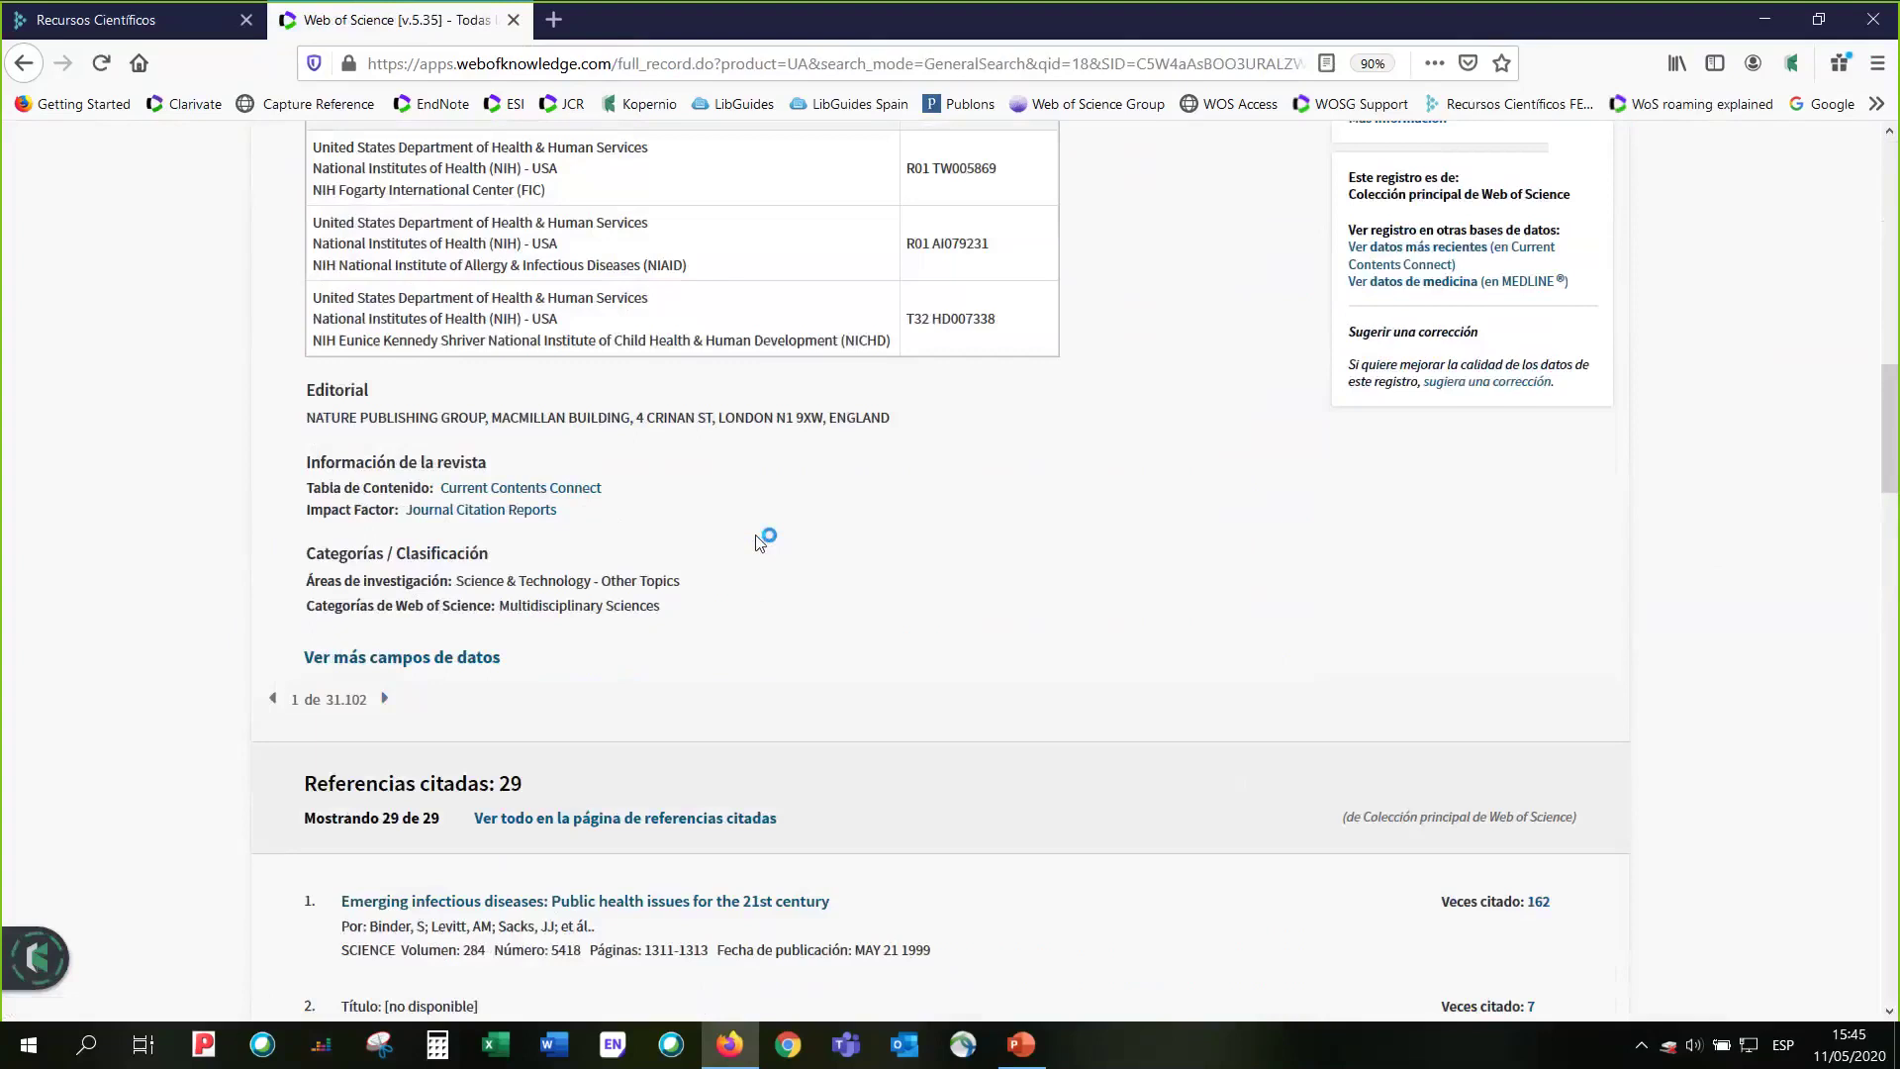
# - Open the MEDLINE version of the record Global trends in emerging infectious diseases and look over its abstract and funding details
pyautogui.scroll(5, 759, 542)
pyautogui.click(1522, 849)
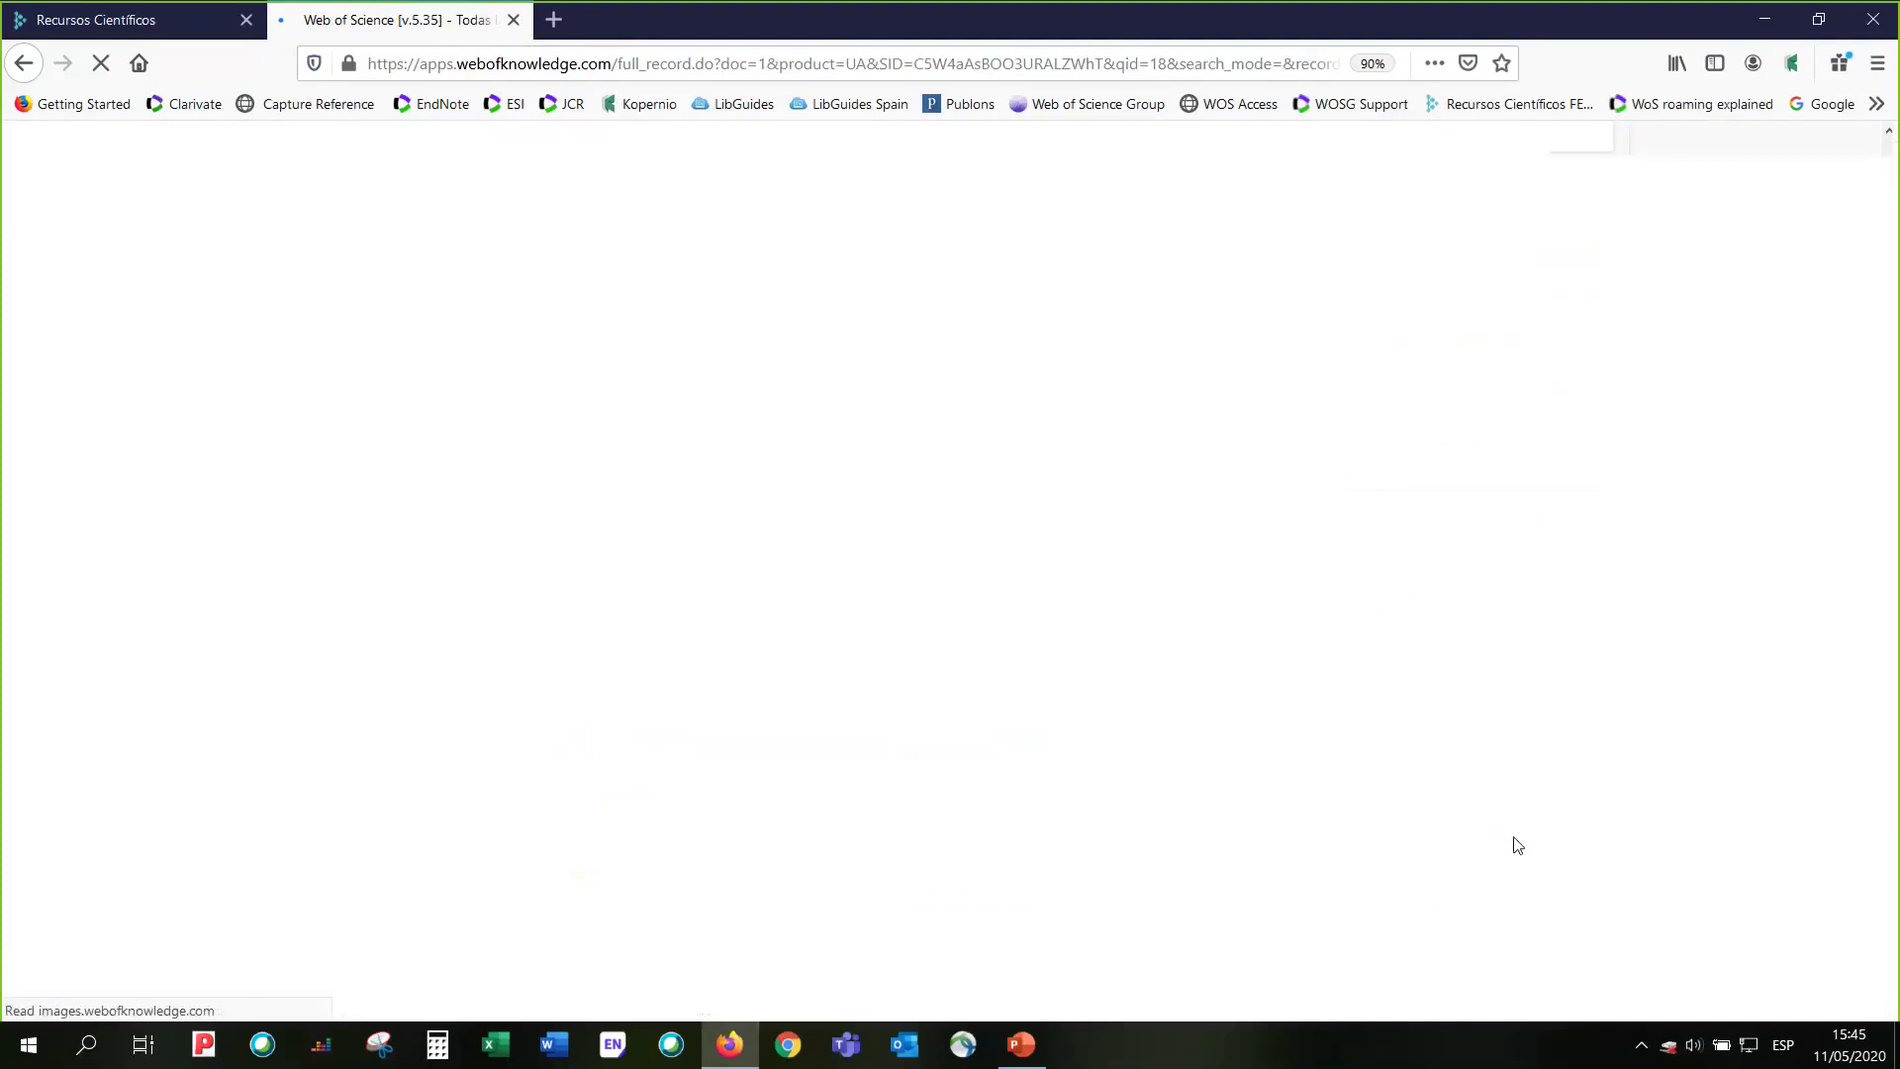
pyautogui.scroll(-7, 1174, 784)
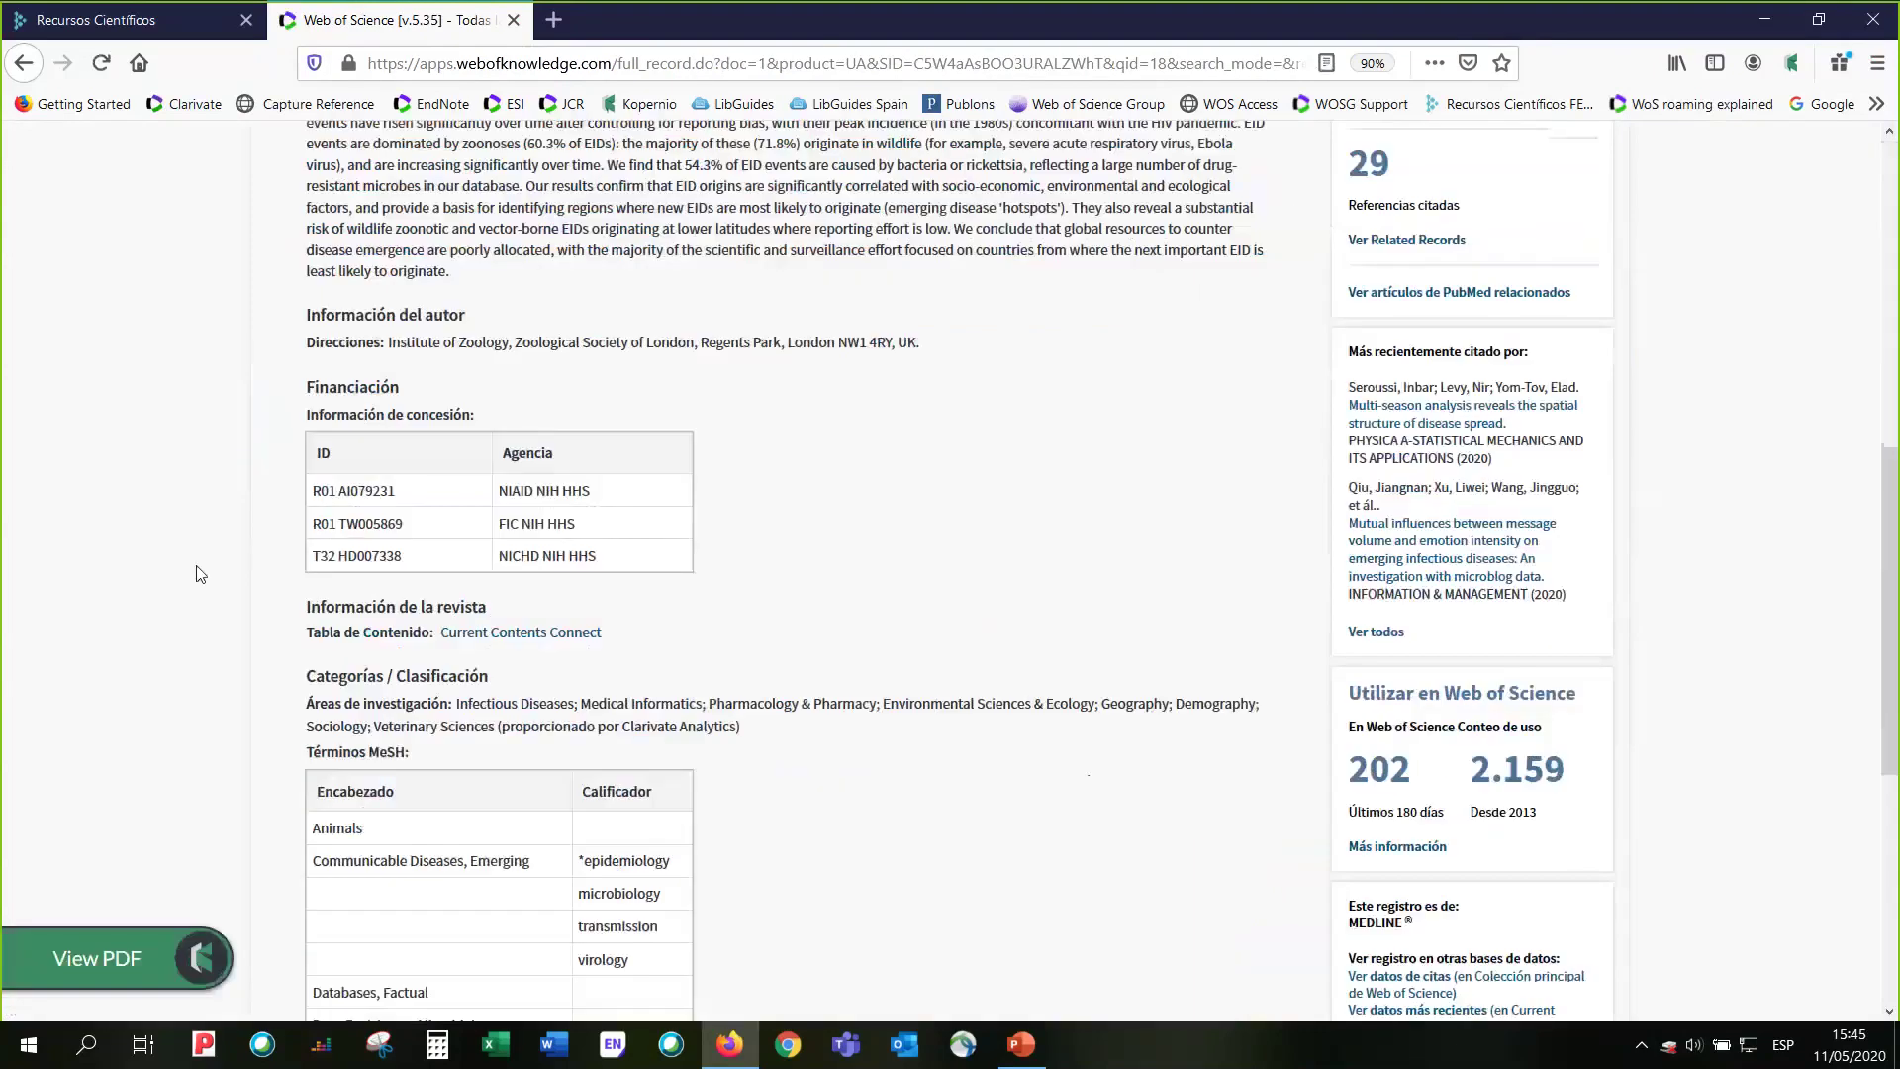
pyautogui.scroll(4, 199, 589)
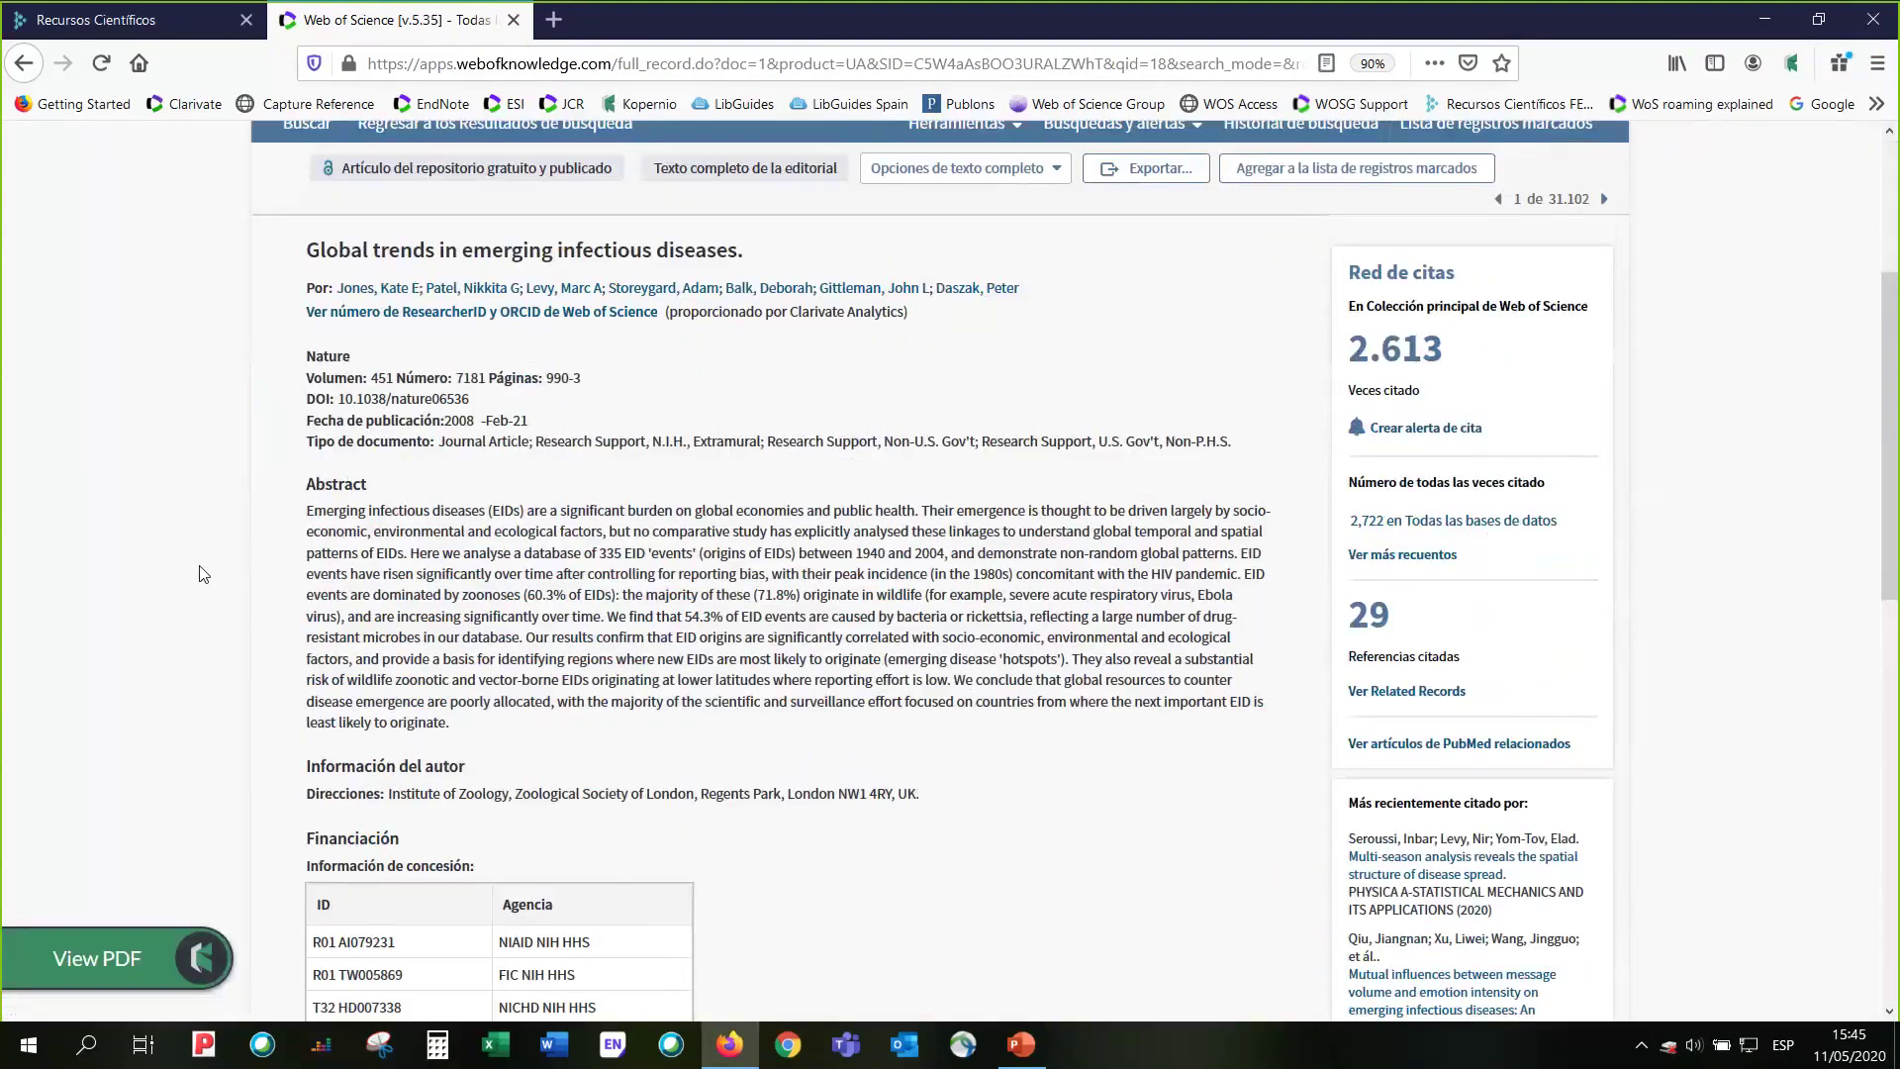
pyautogui.scroll(-1, 207, 574)
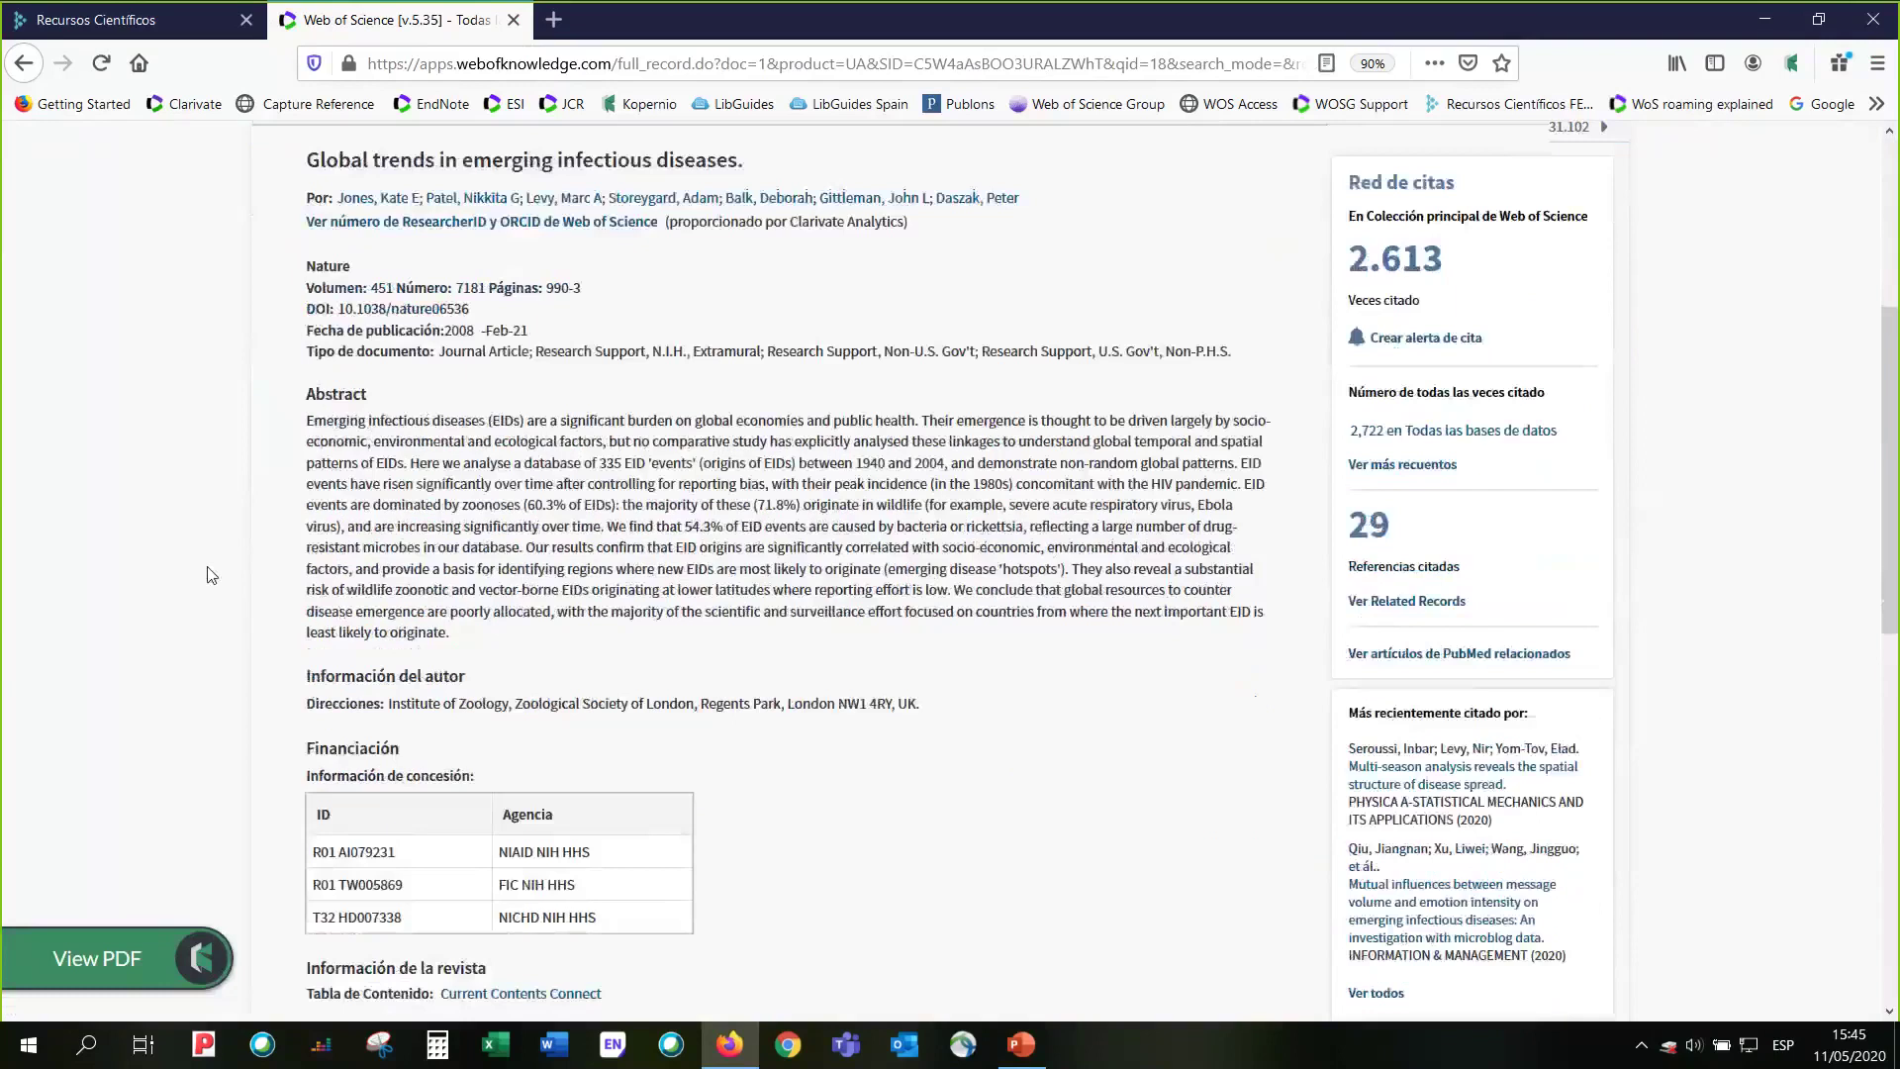
pyautogui.scroll(-7, 212, 575)
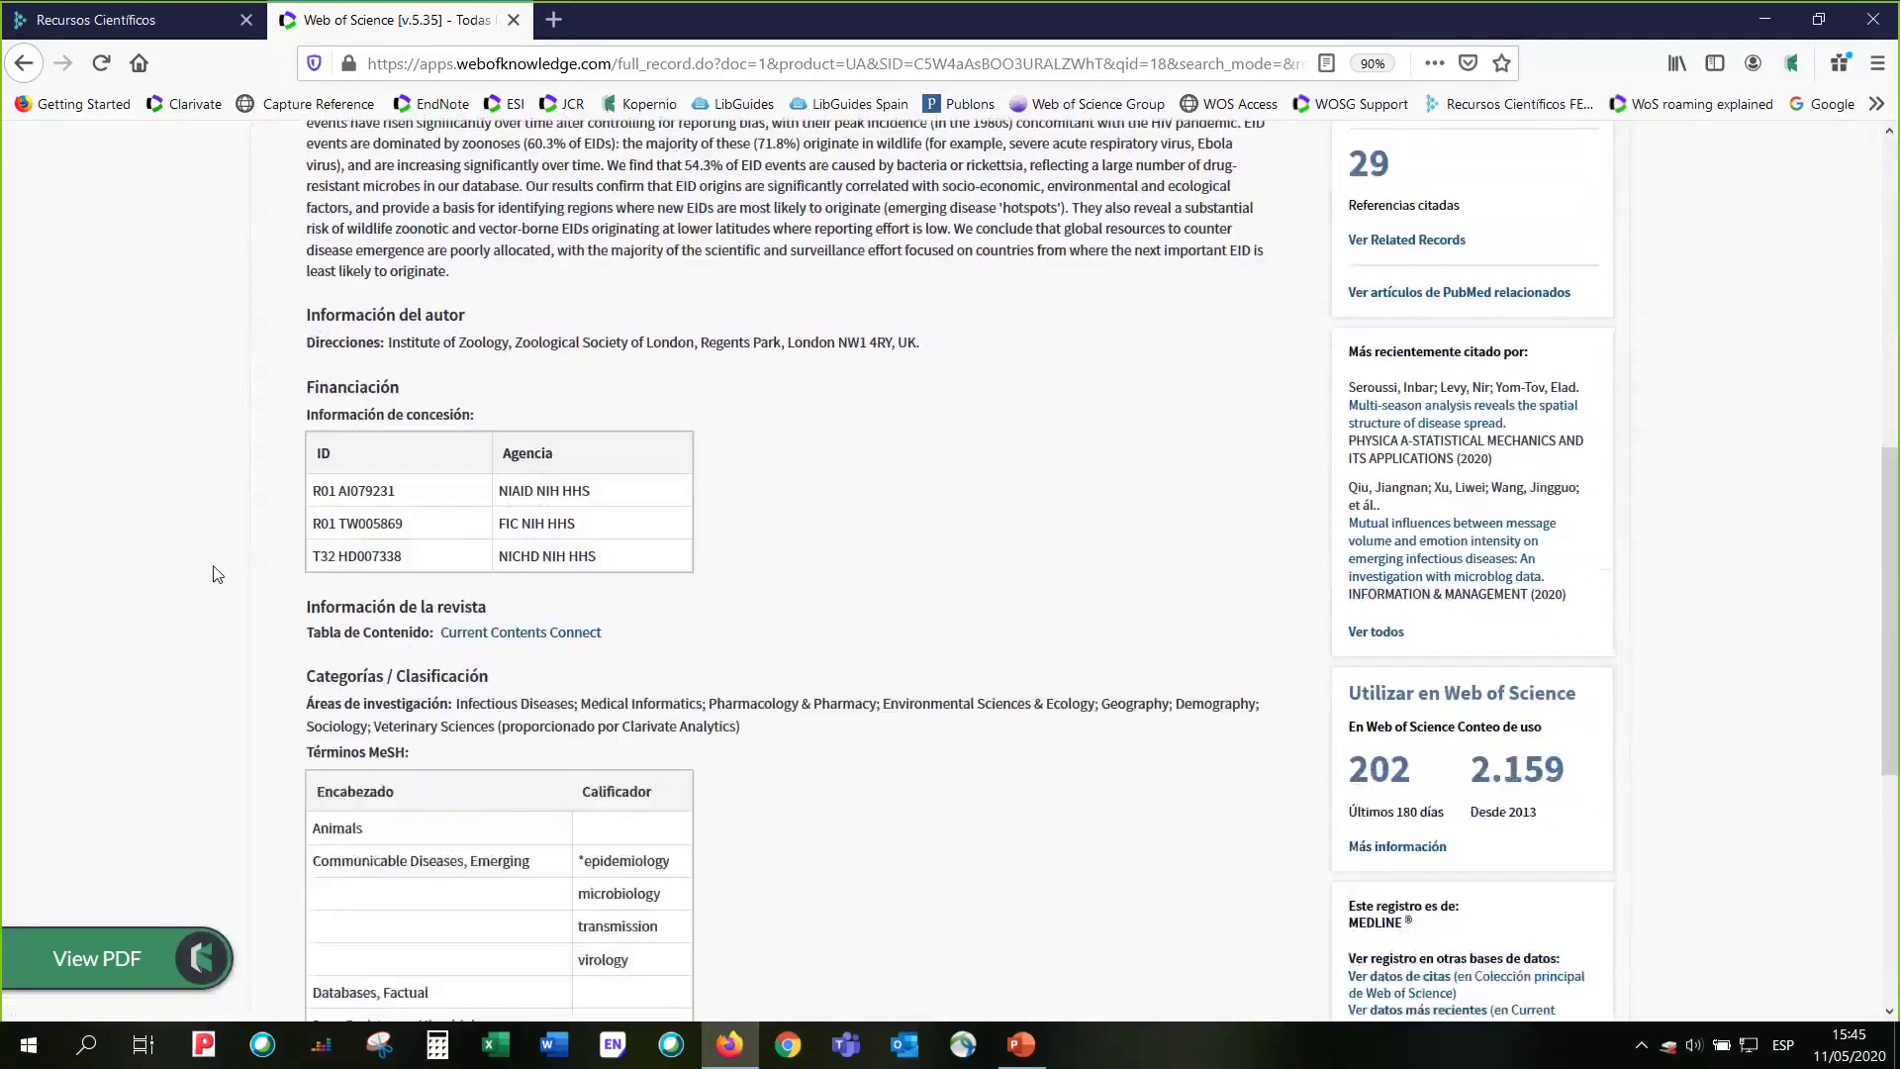
# - Examine the MEDLINE record's research areas and its MeSH headings with their qualifiers
pyautogui.scroll(-2, 222, 574)
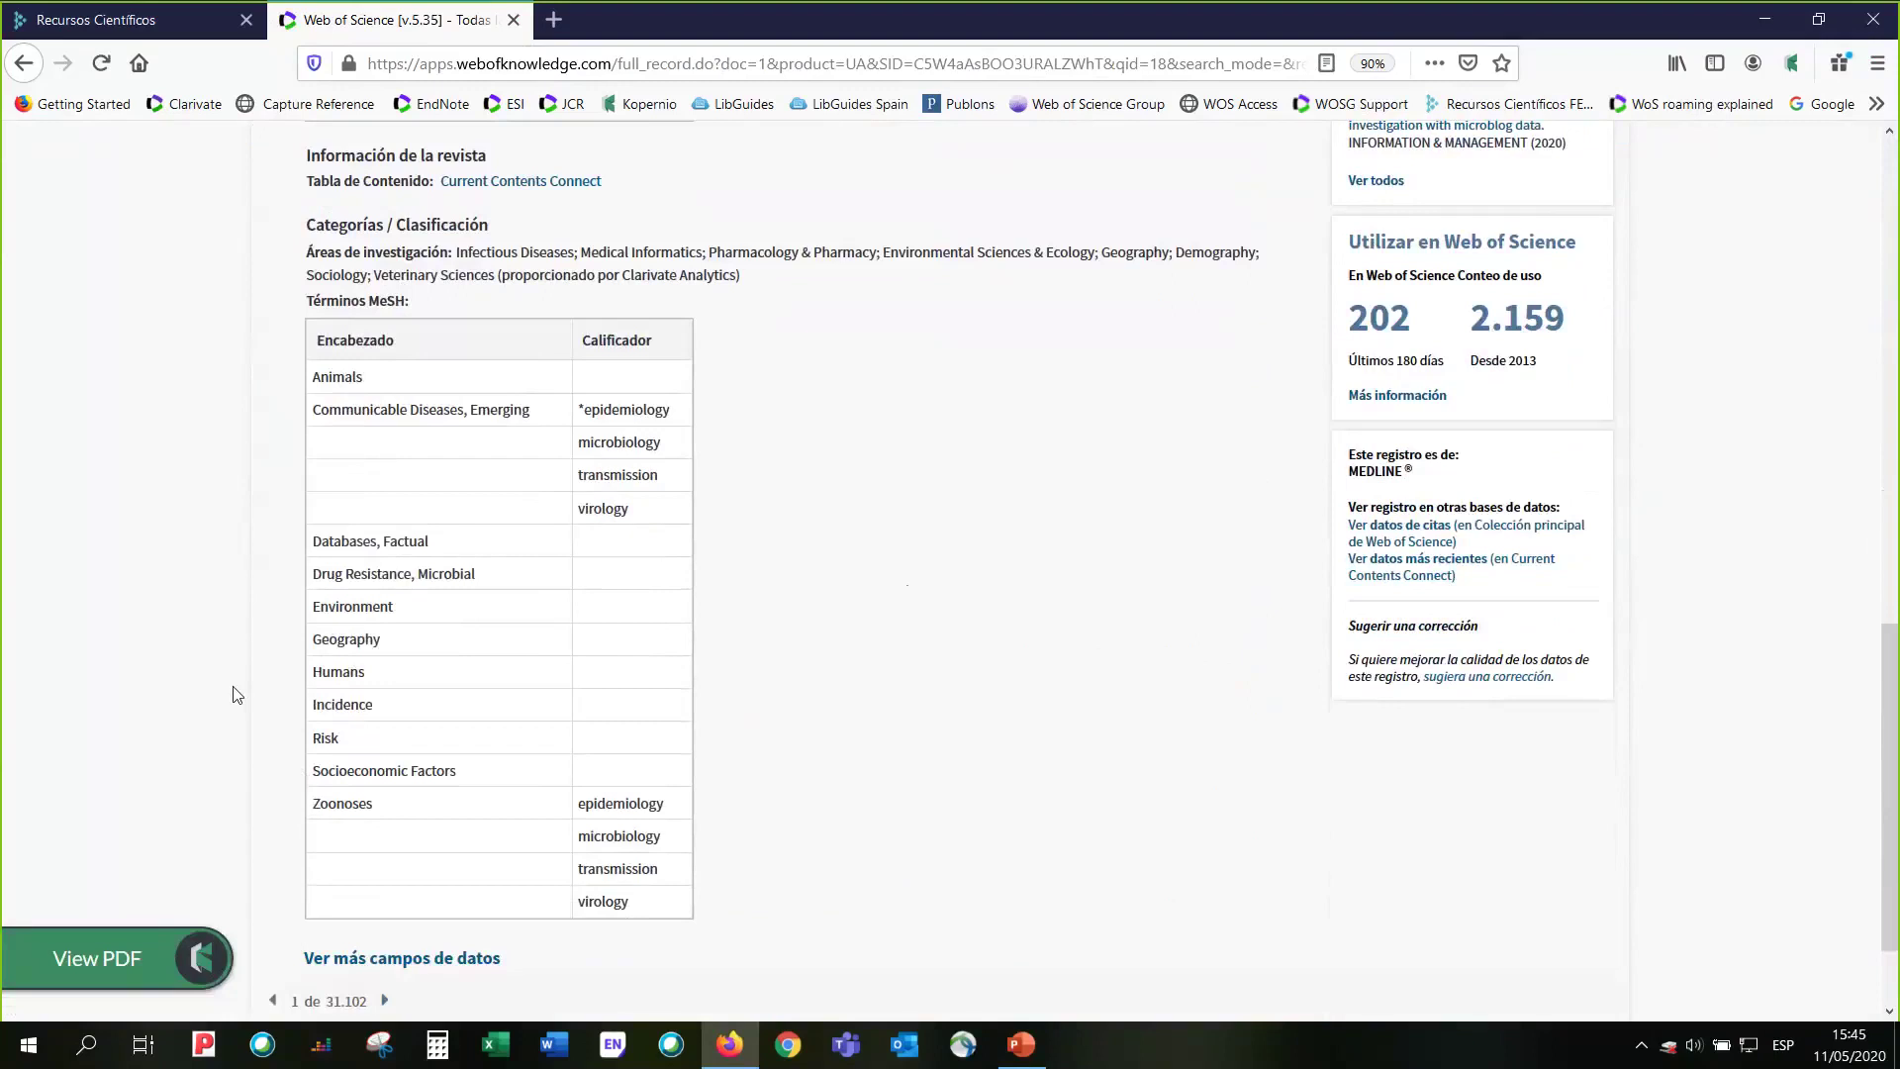
pyautogui.scroll(3, 237, 691)
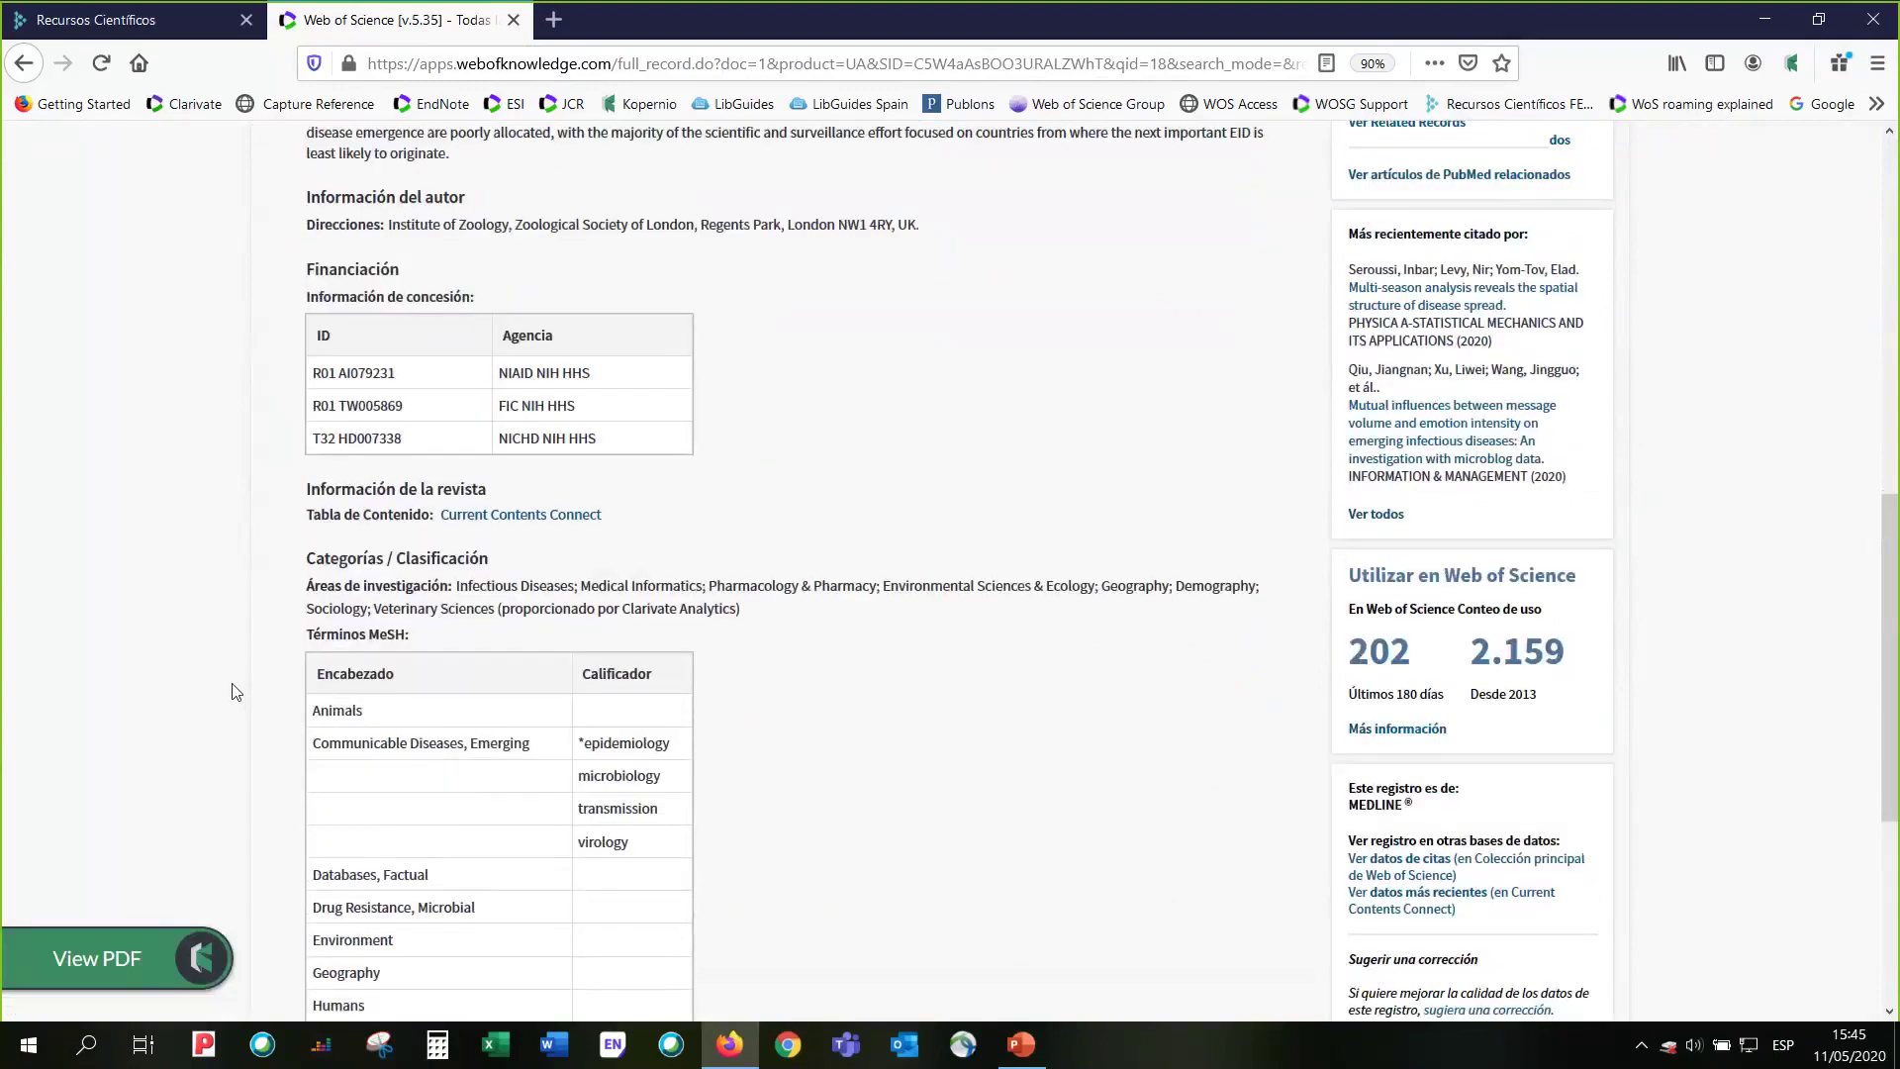
pyautogui.scroll(4, 236, 690)
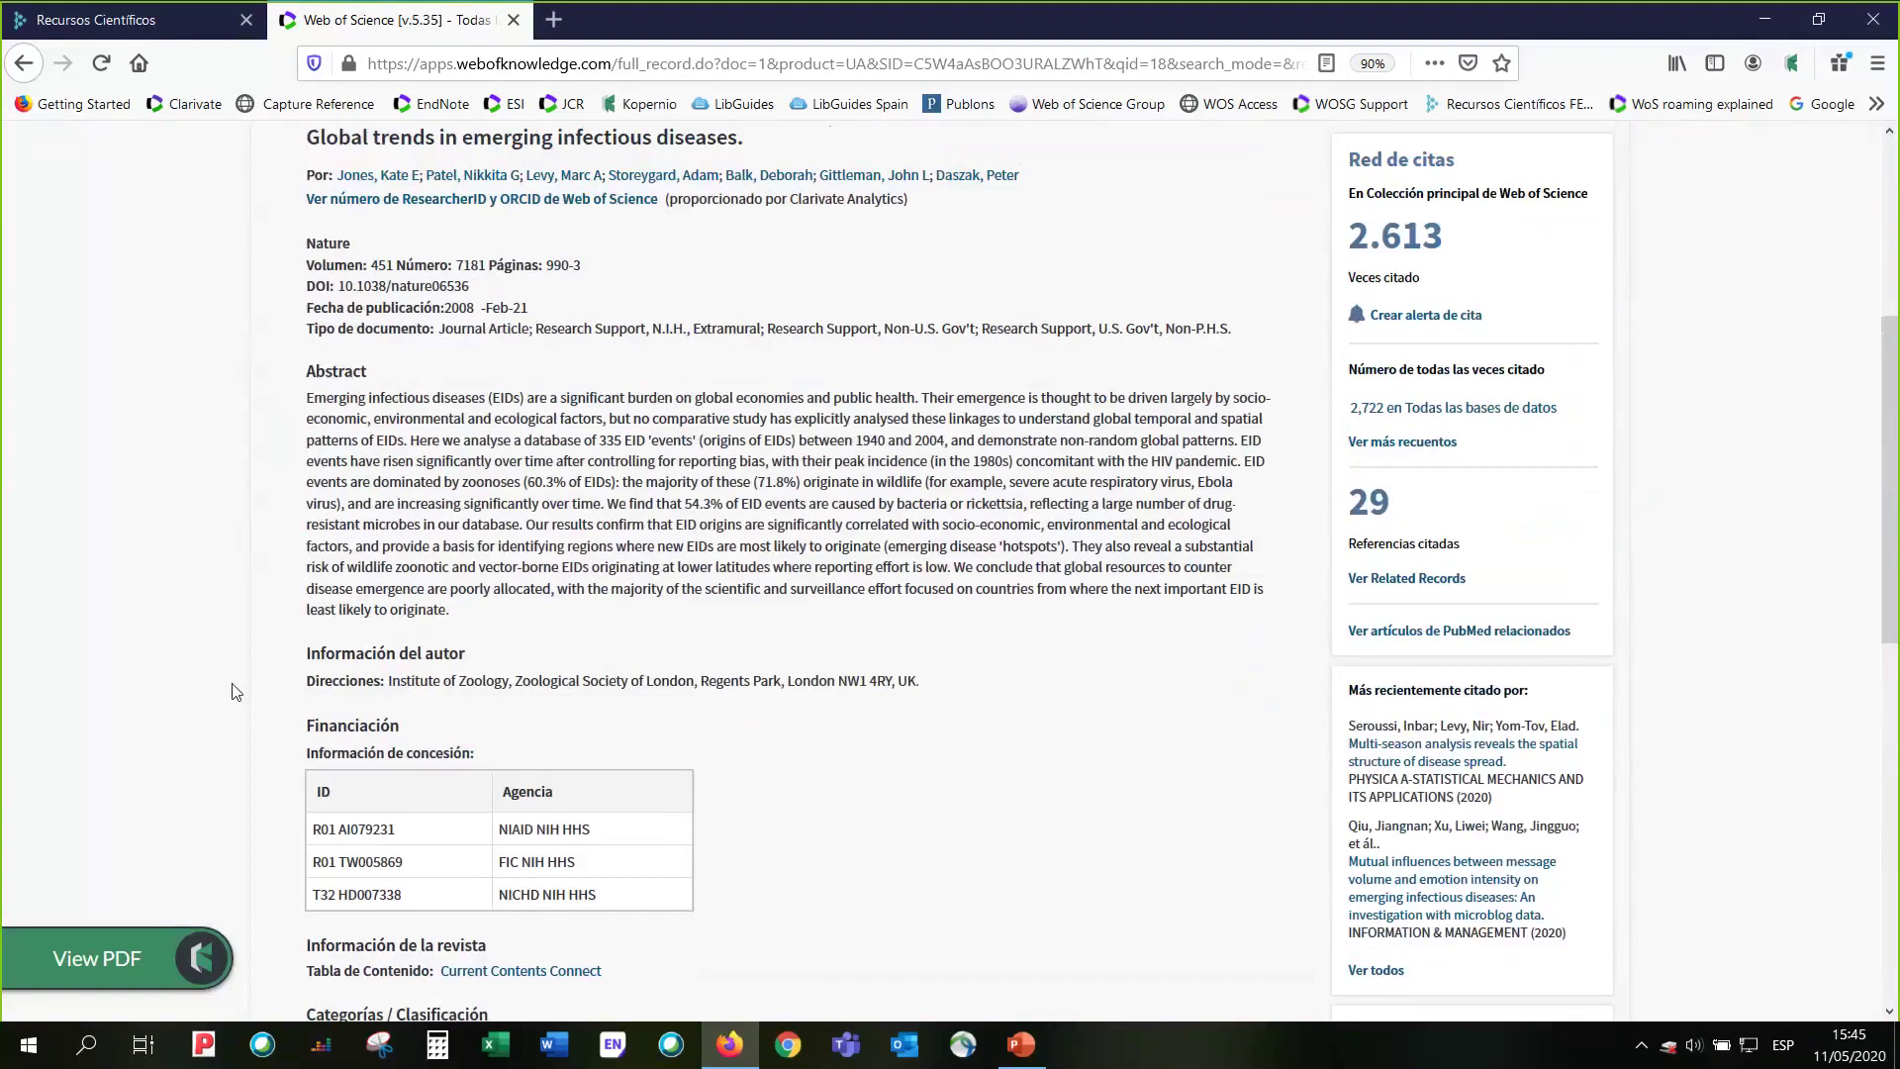
pyautogui.scroll(-4, 237, 691)
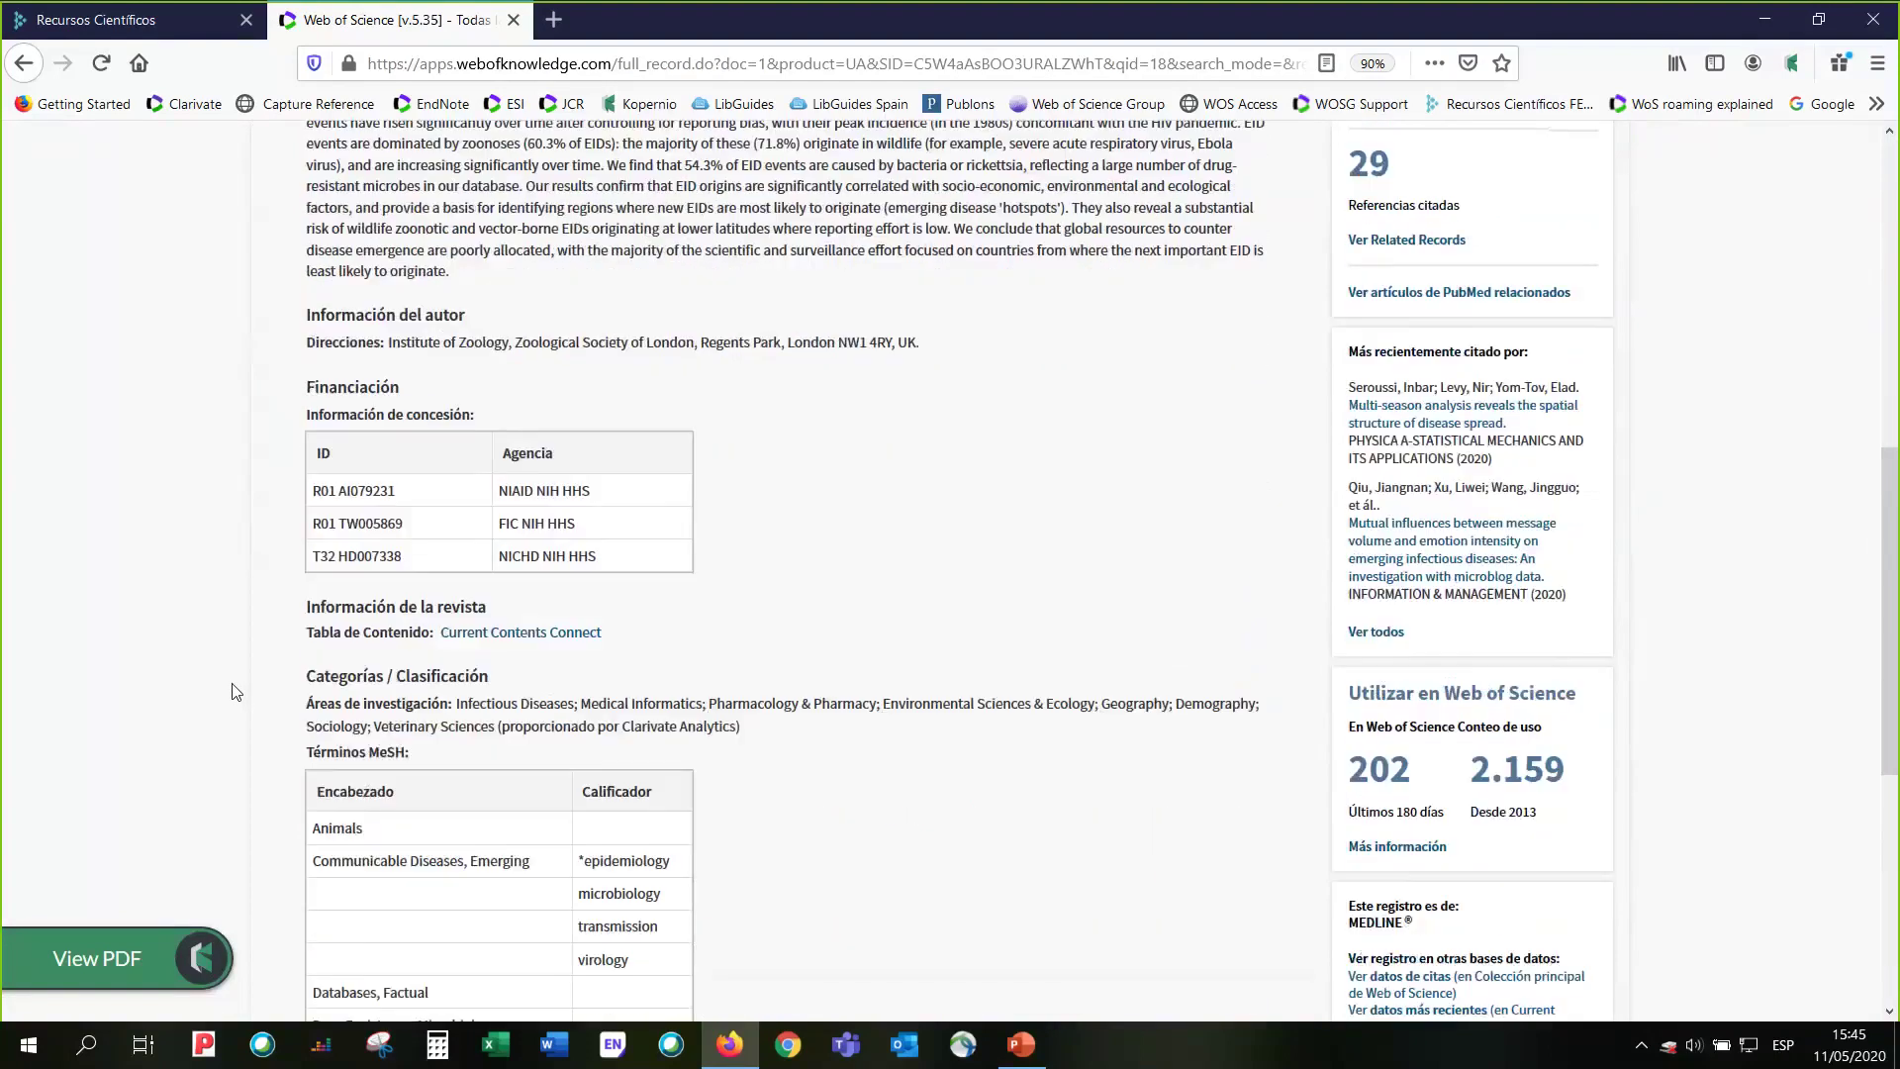
pyautogui.scroll(-2, 237, 691)
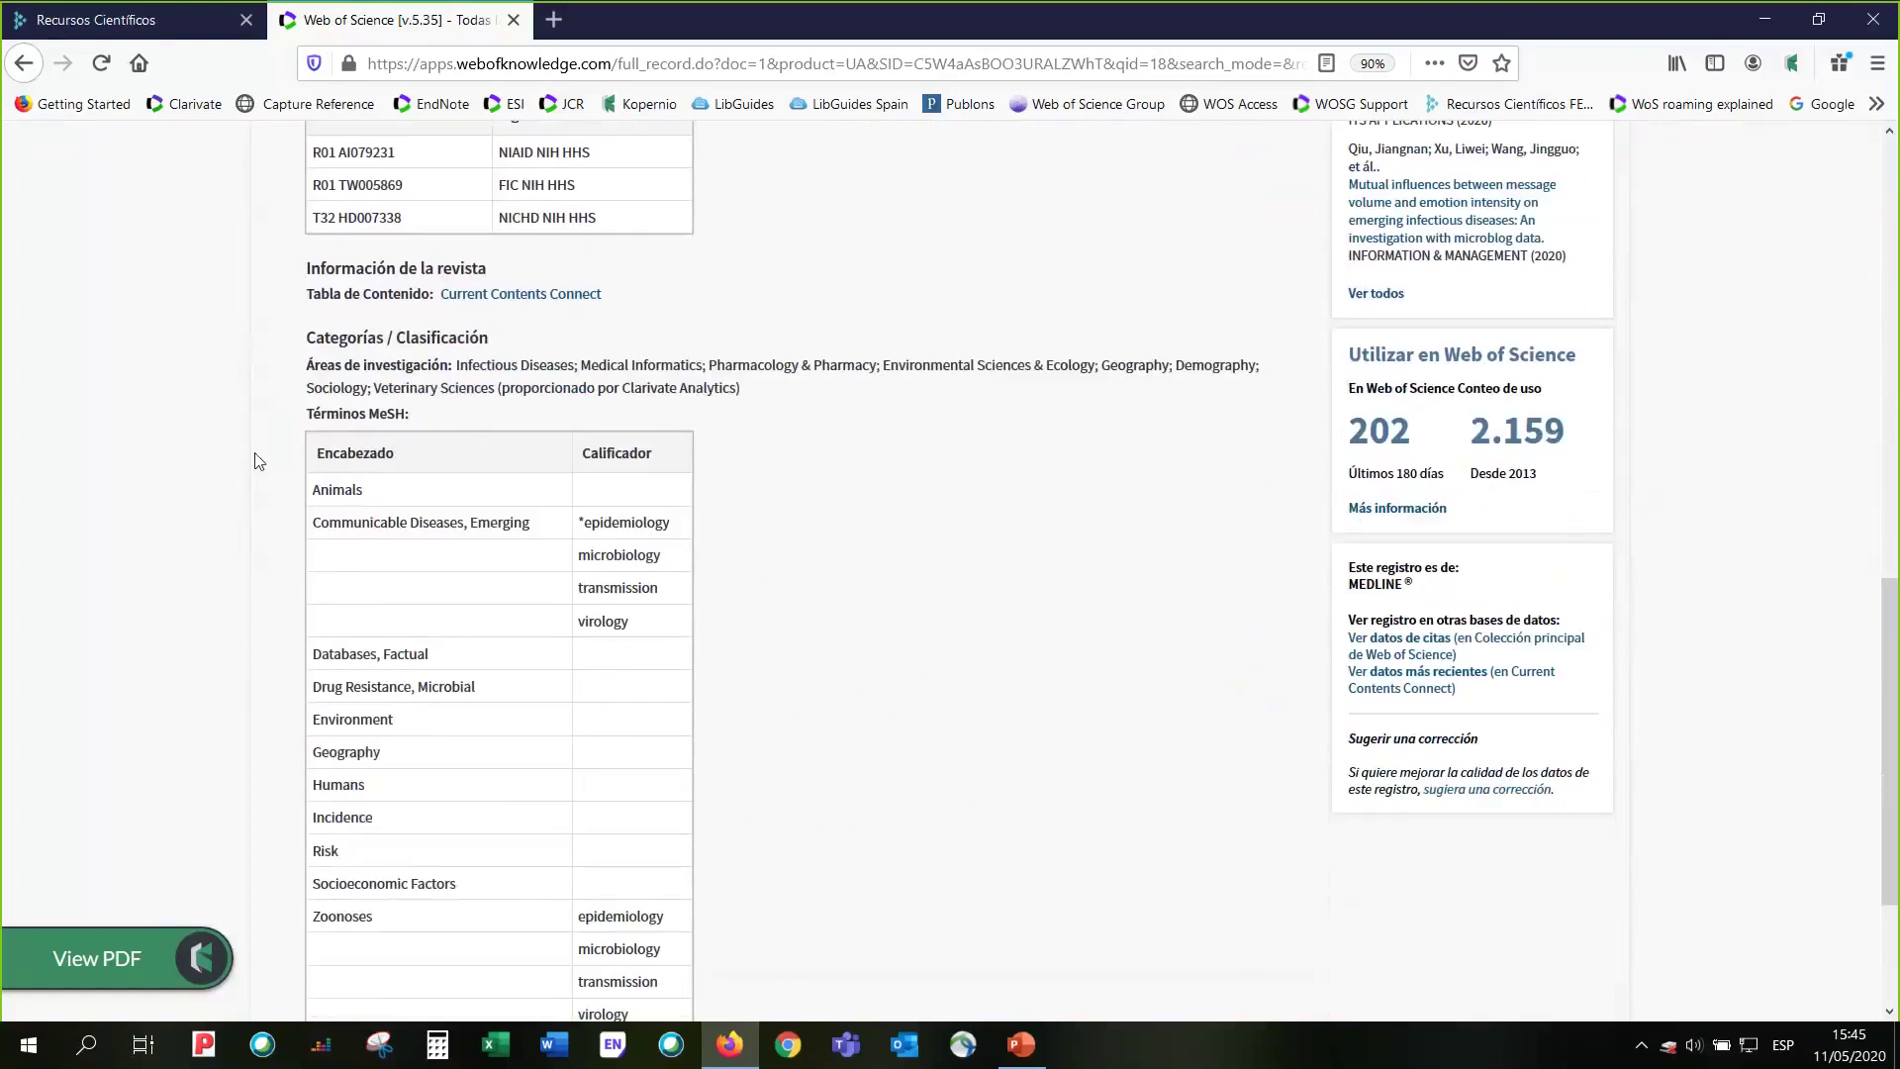
pyautogui.scroll(-1, 255, 461)
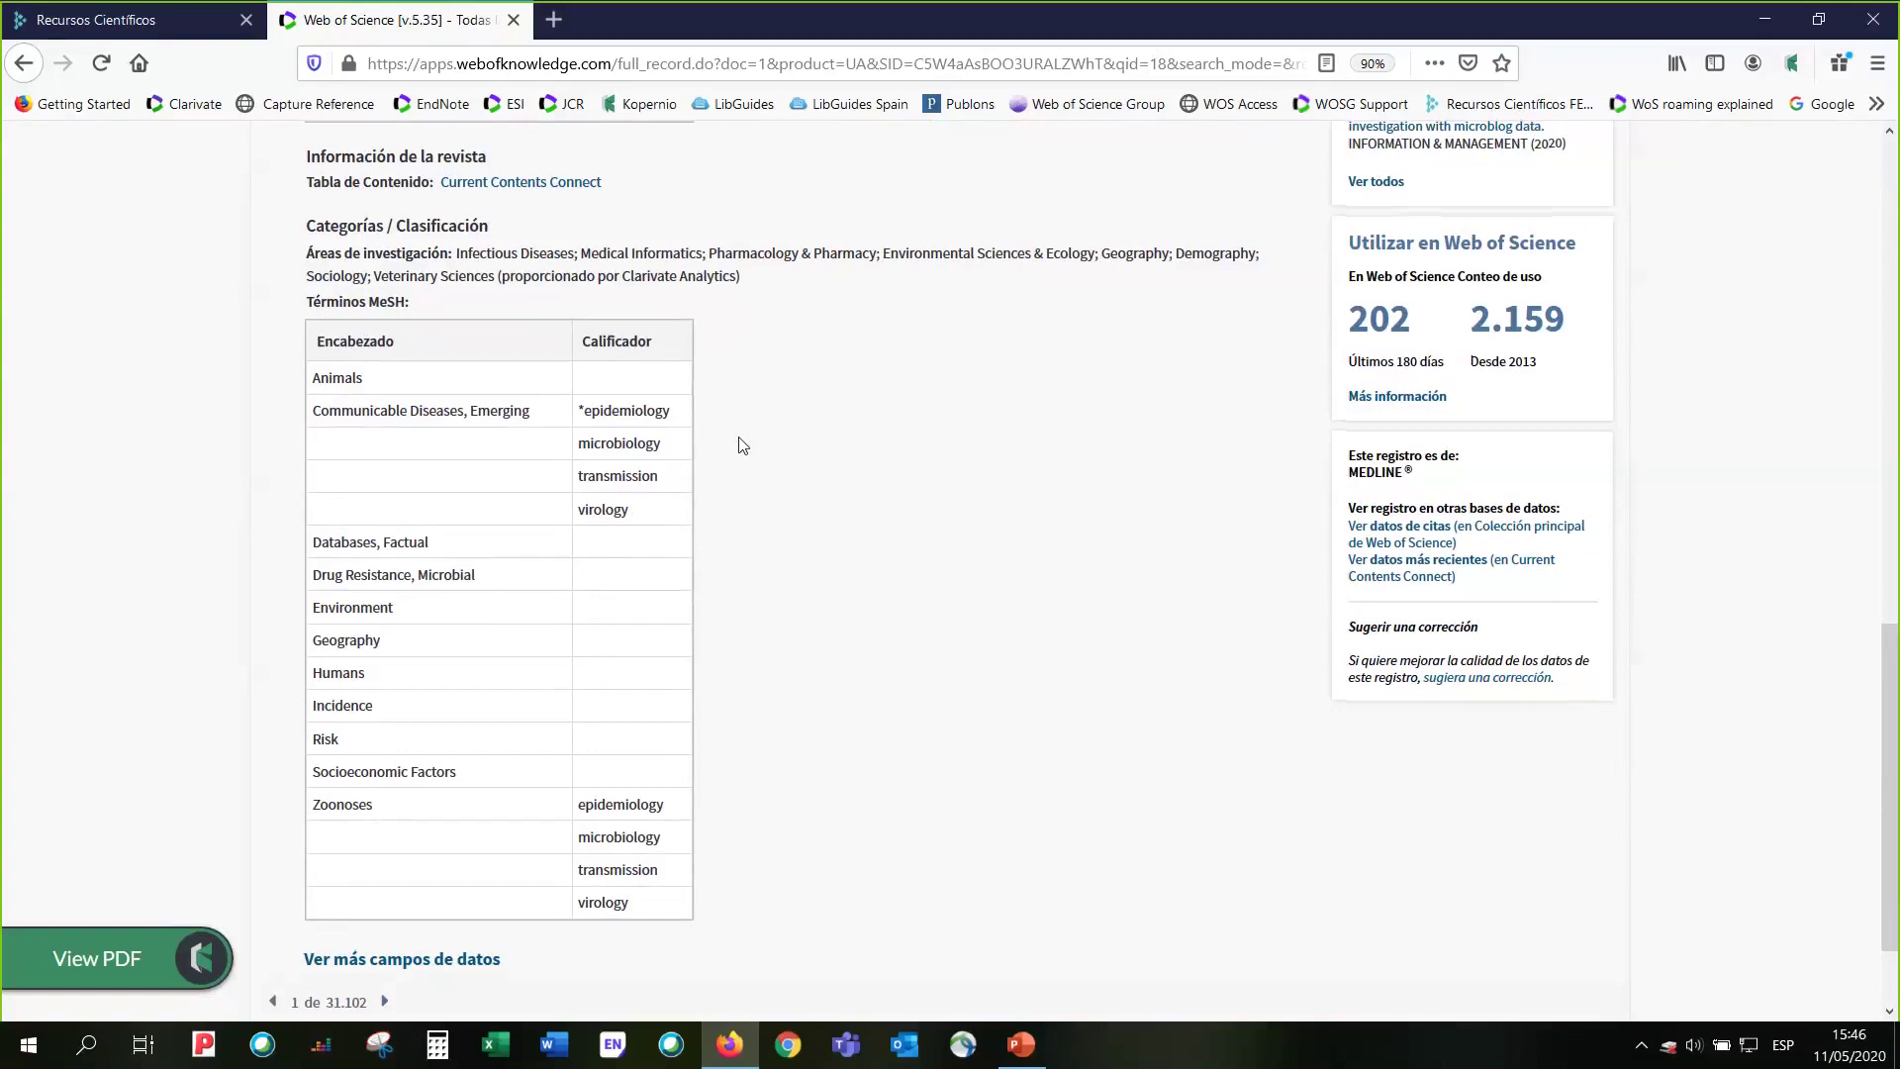
pyautogui.scroll(2, 742, 444)
pyautogui.scroll(1, 792, 474)
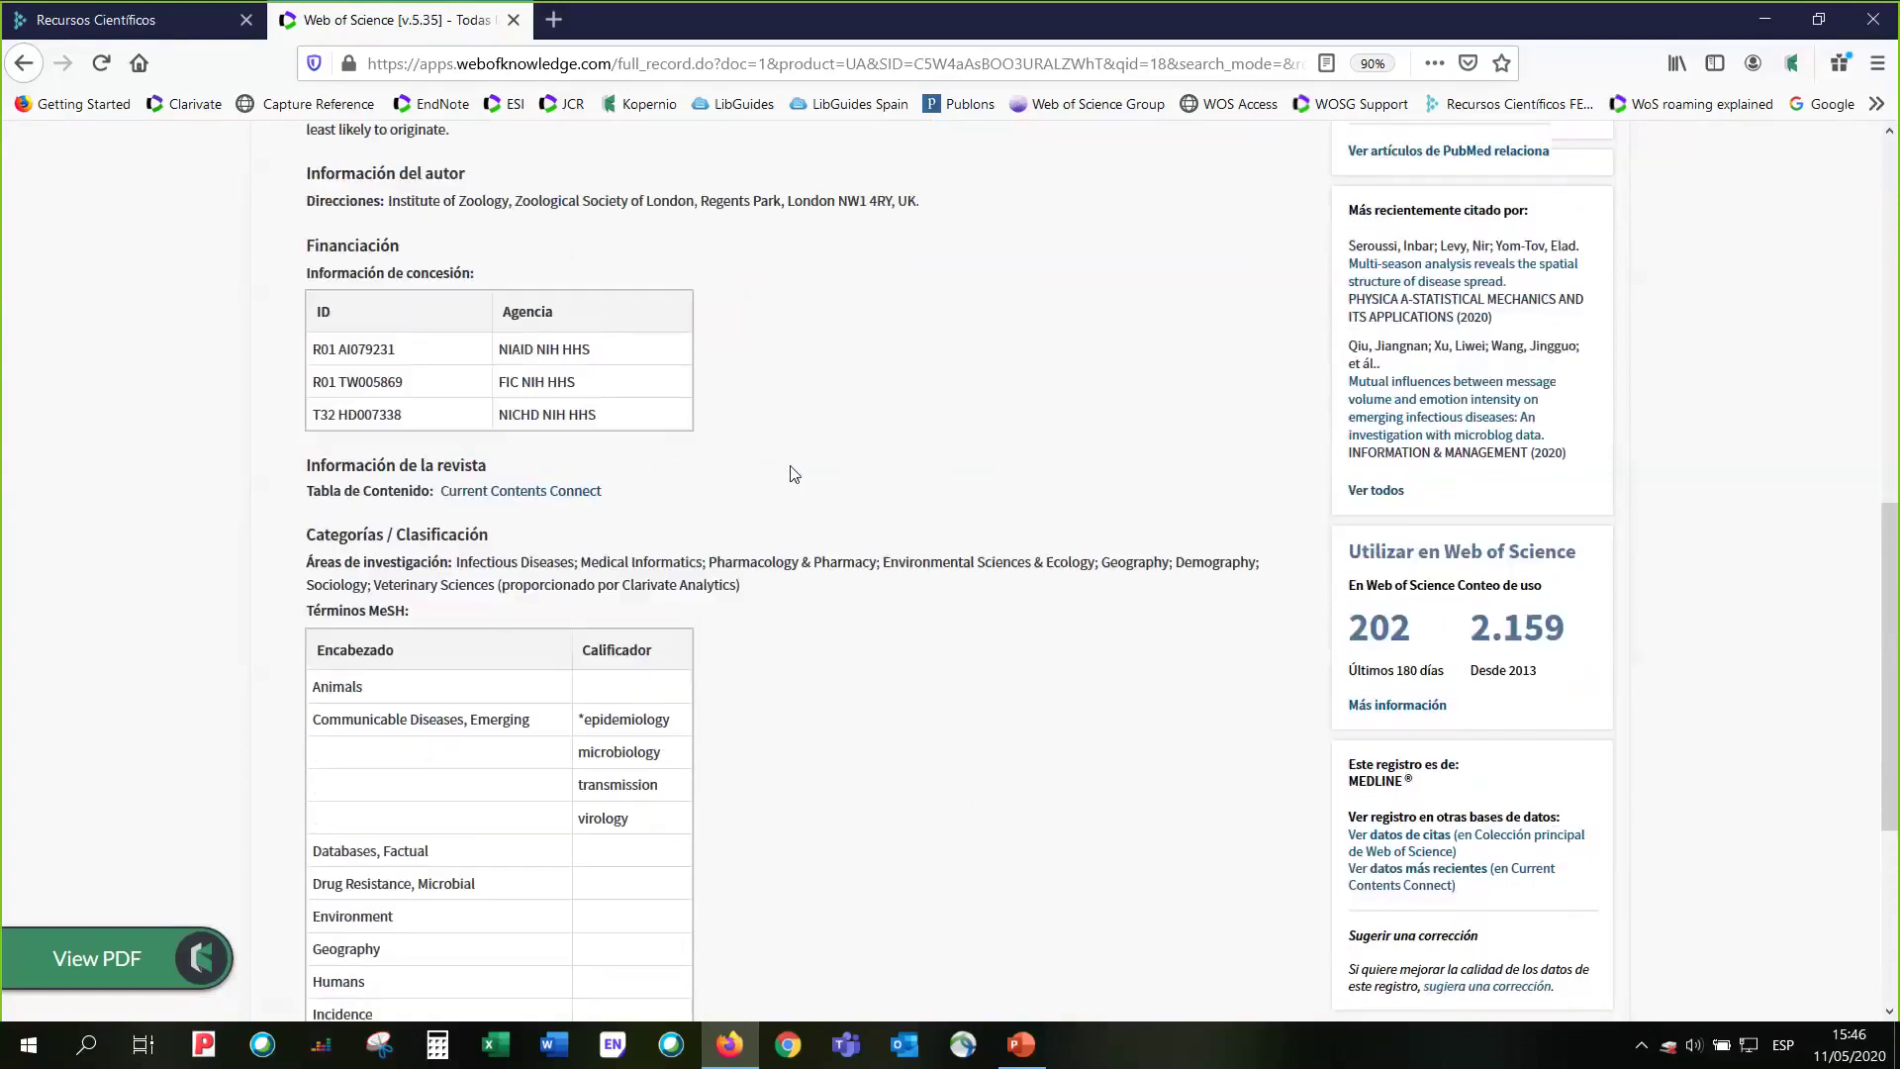
pyautogui.scroll(3, 791, 474)
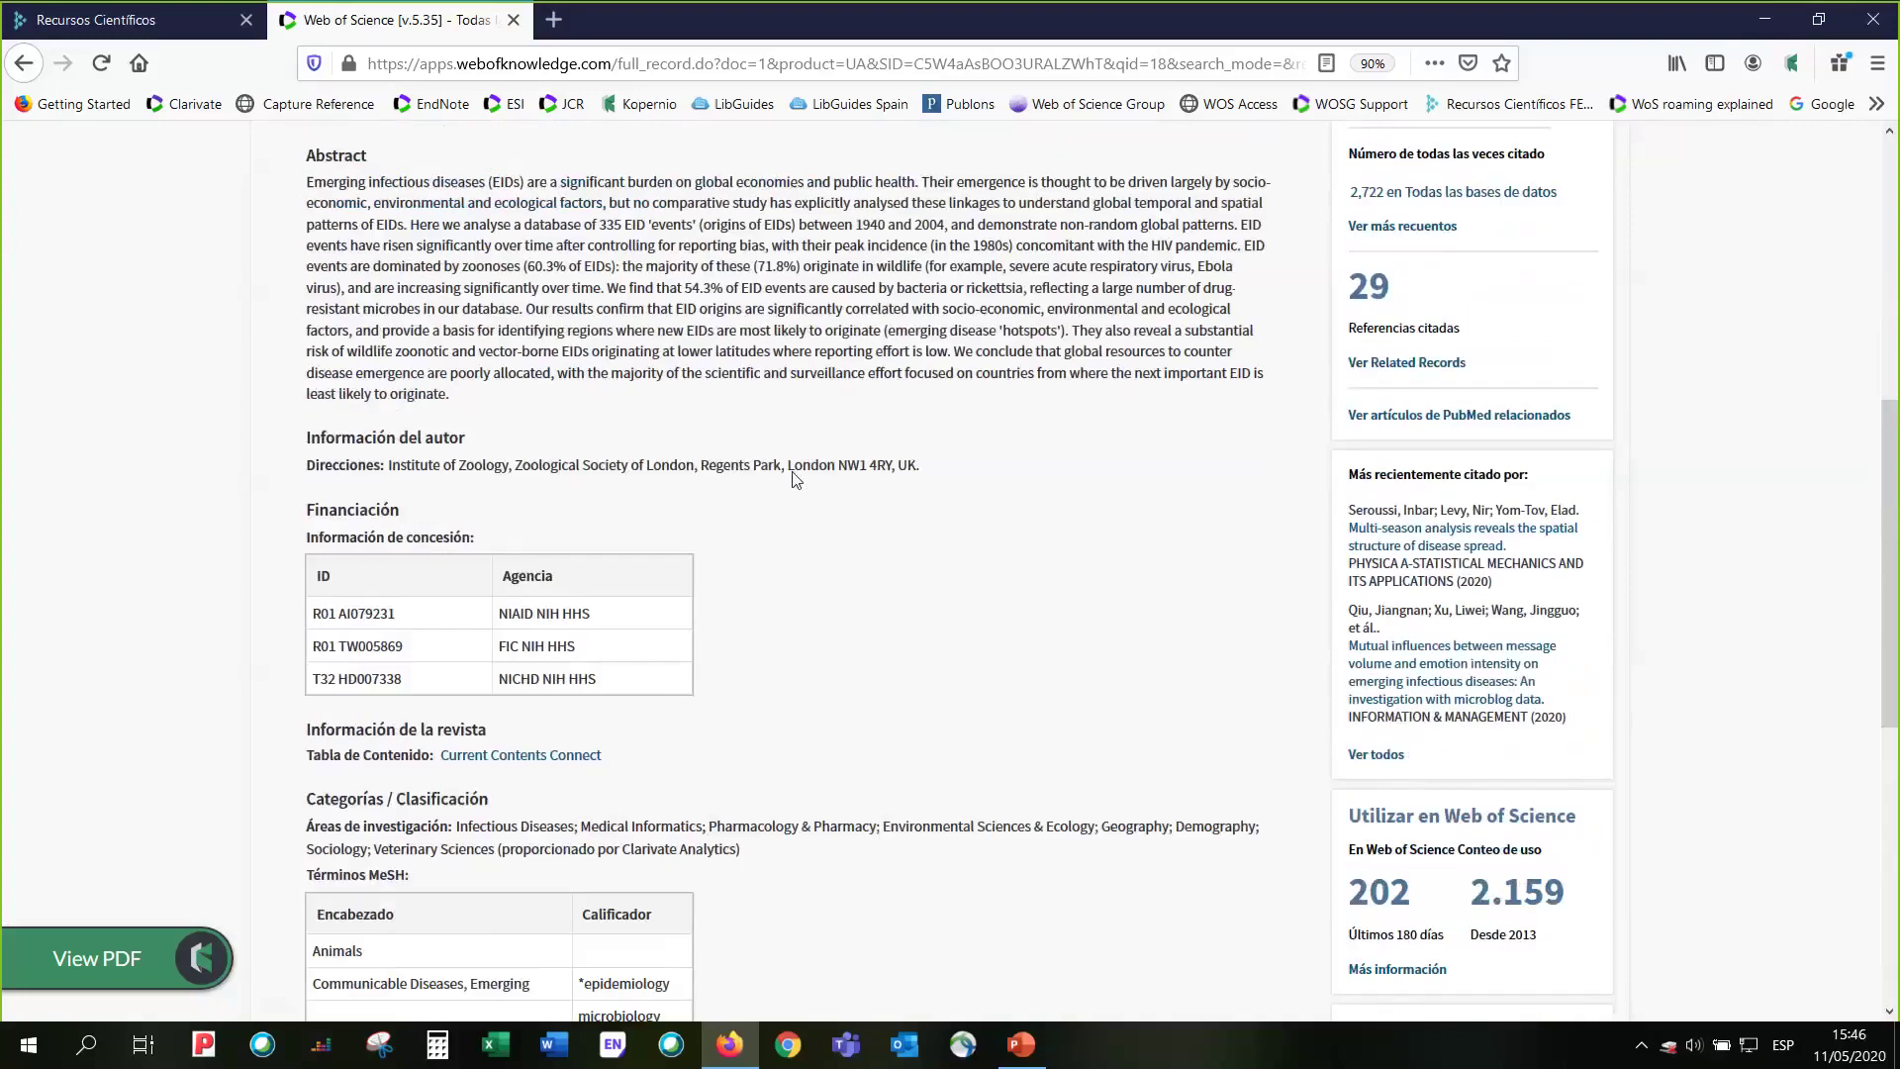
pyautogui.scroll(-5, 782, 477)
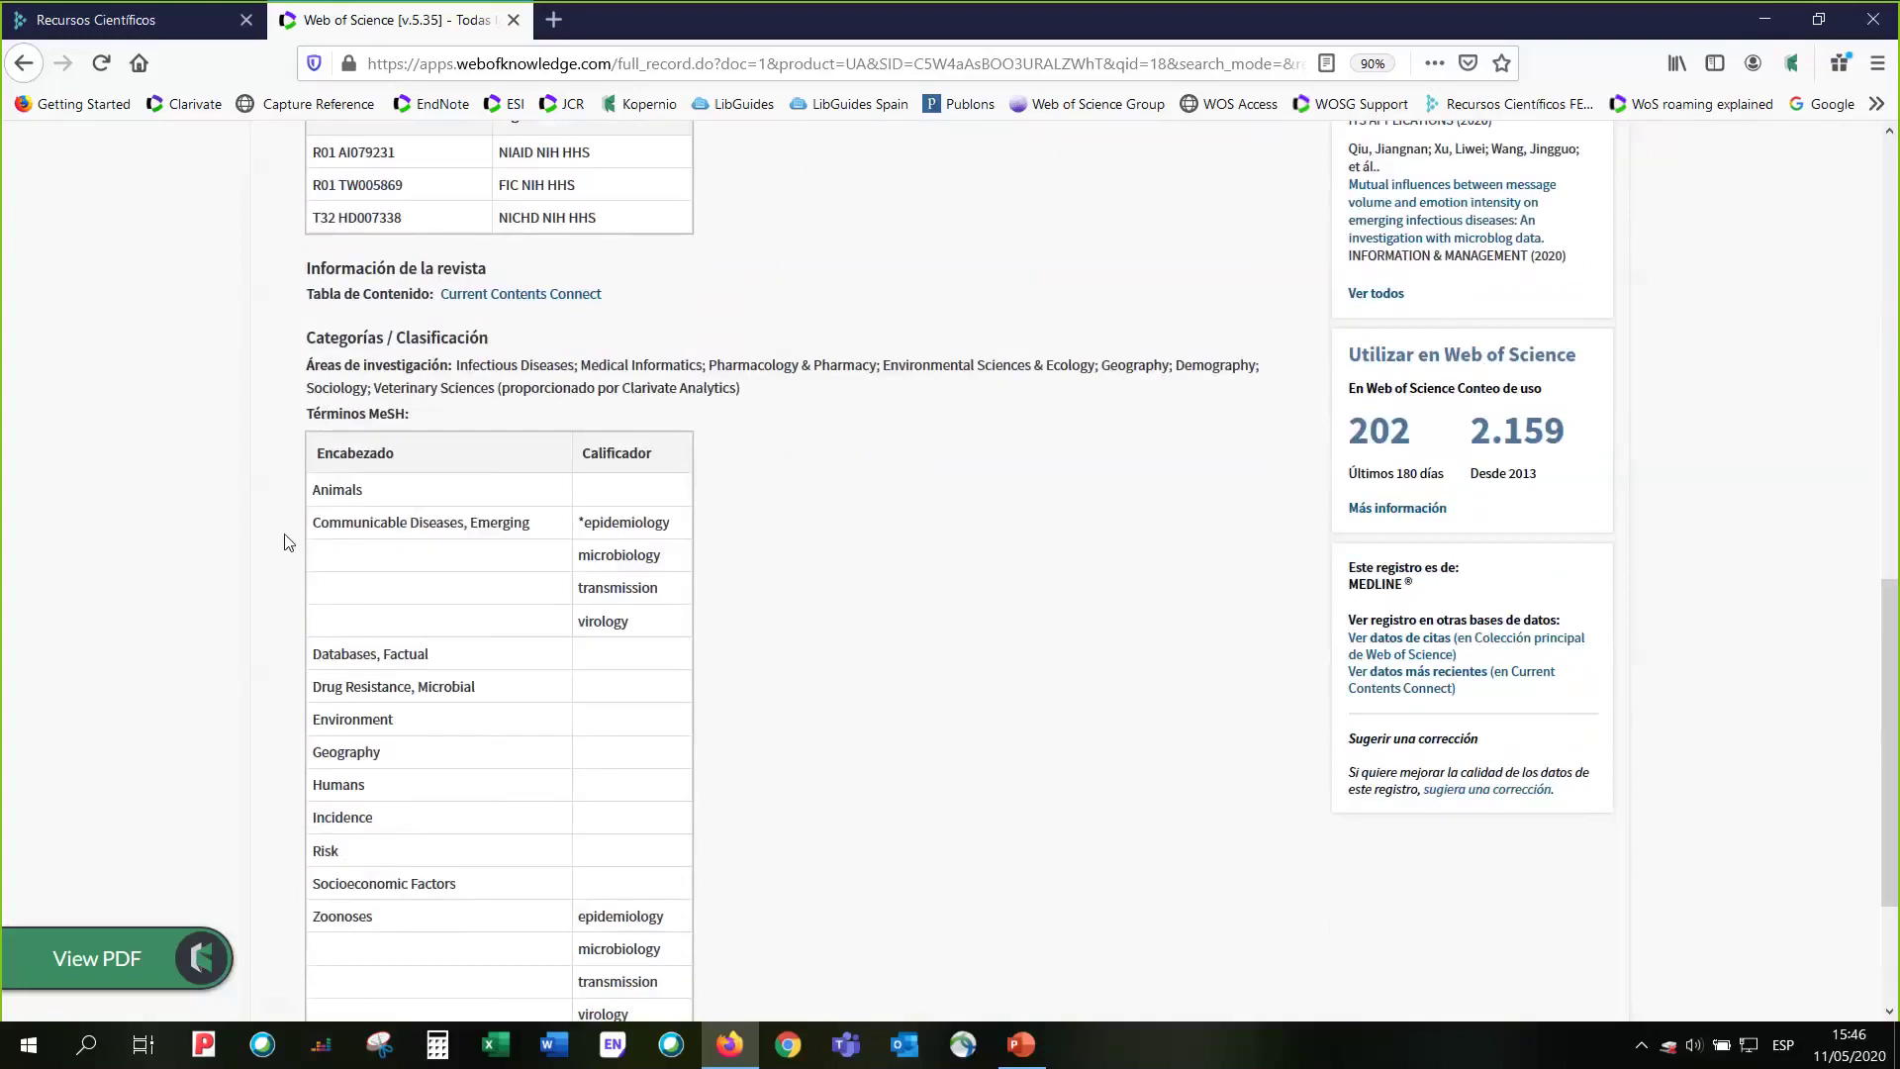
pyautogui.scroll(1, 287, 541)
pyautogui.scroll(2, 272, 546)
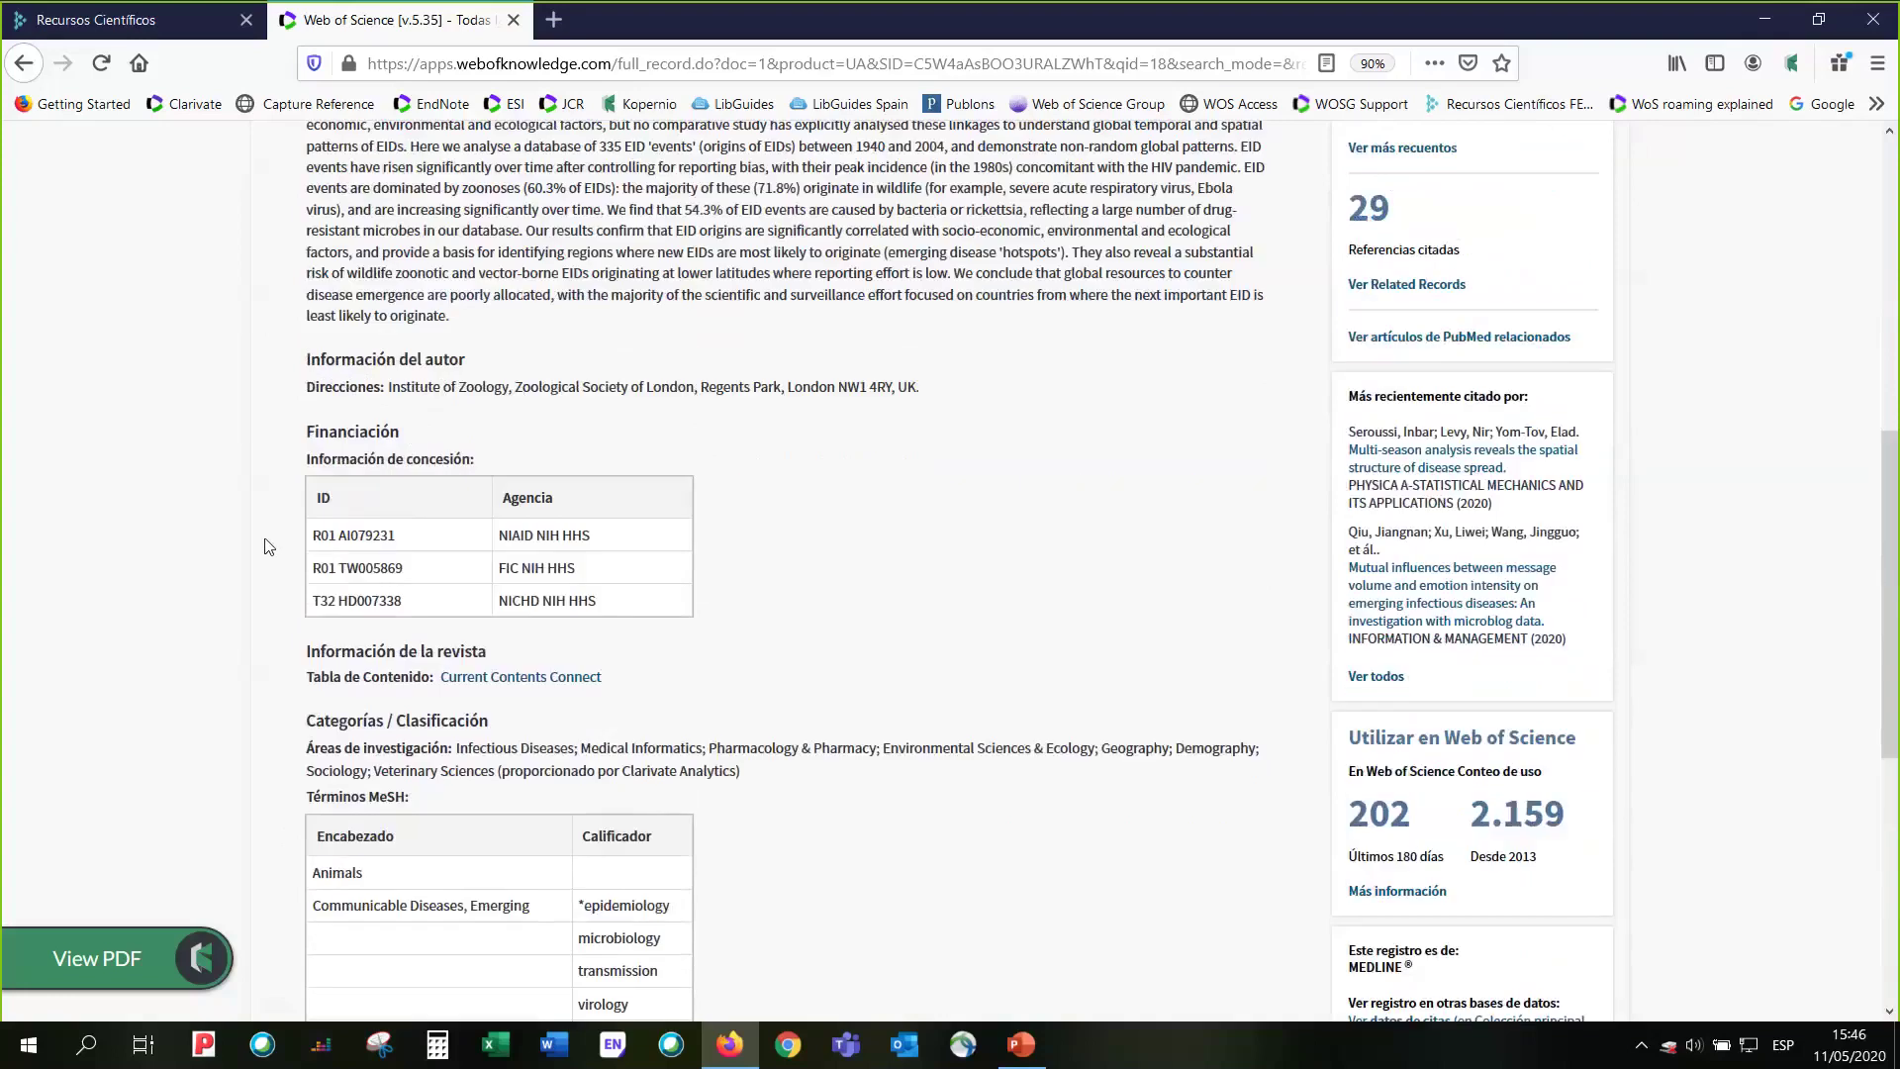
pyautogui.scroll(1, 252, 547)
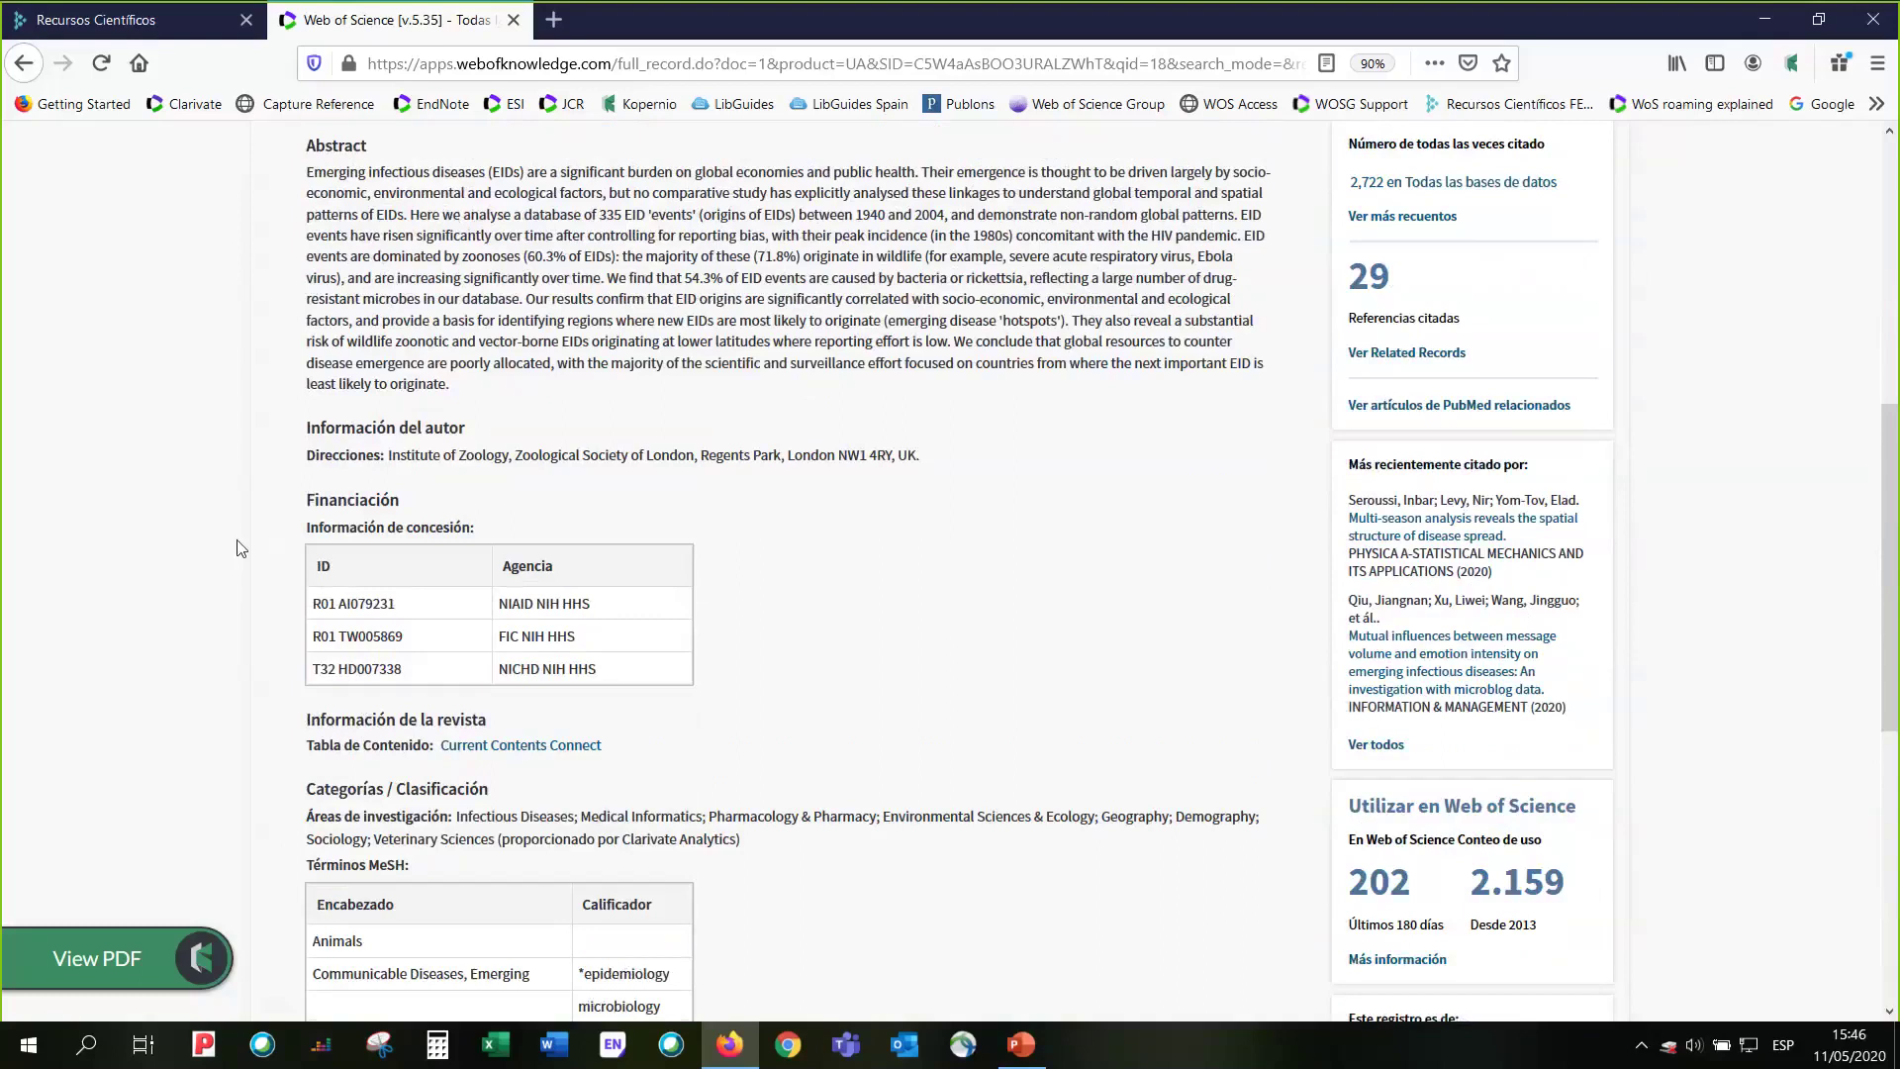
# - Return to the Web of Science search page and set the database to MEDLINE
pyautogui.scroll(6, 238, 547)
pyautogui.click(427, 421)
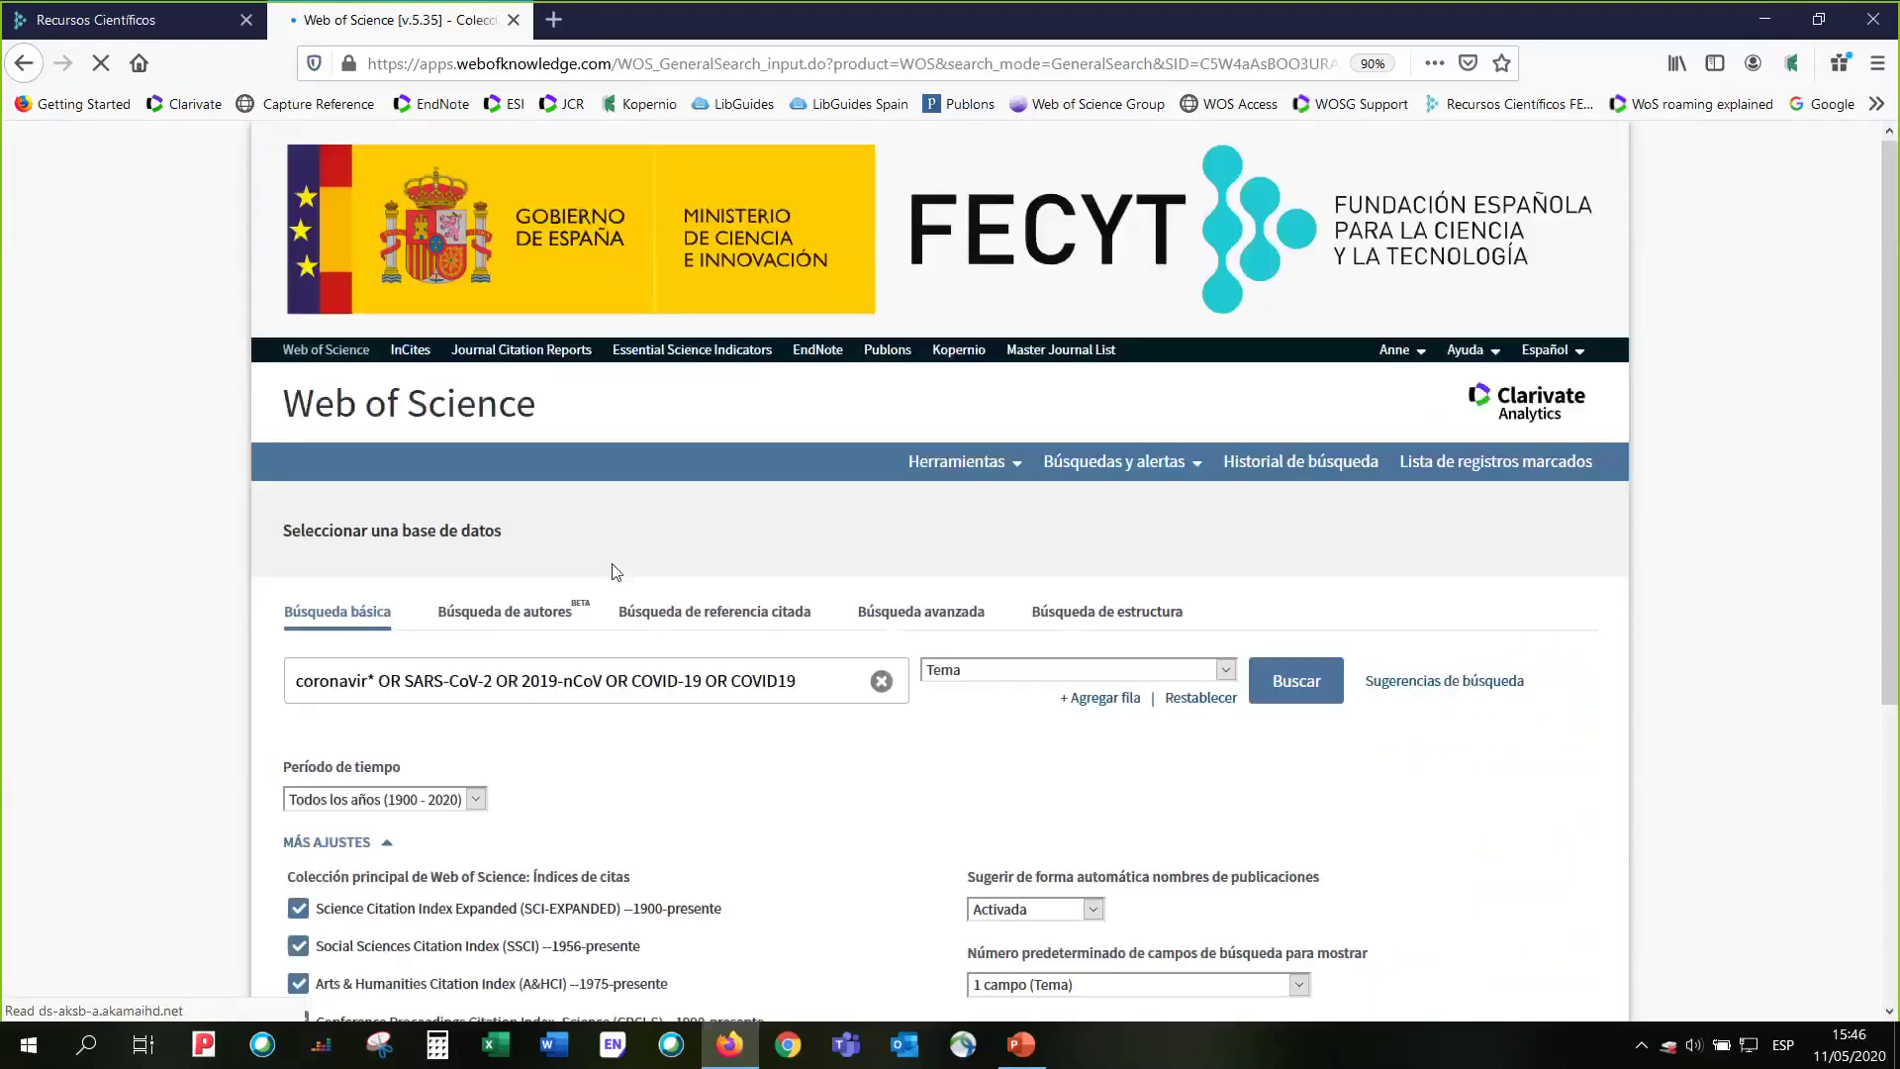
pyautogui.scroll(-4, 615, 566)
pyautogui.click(917, 308)
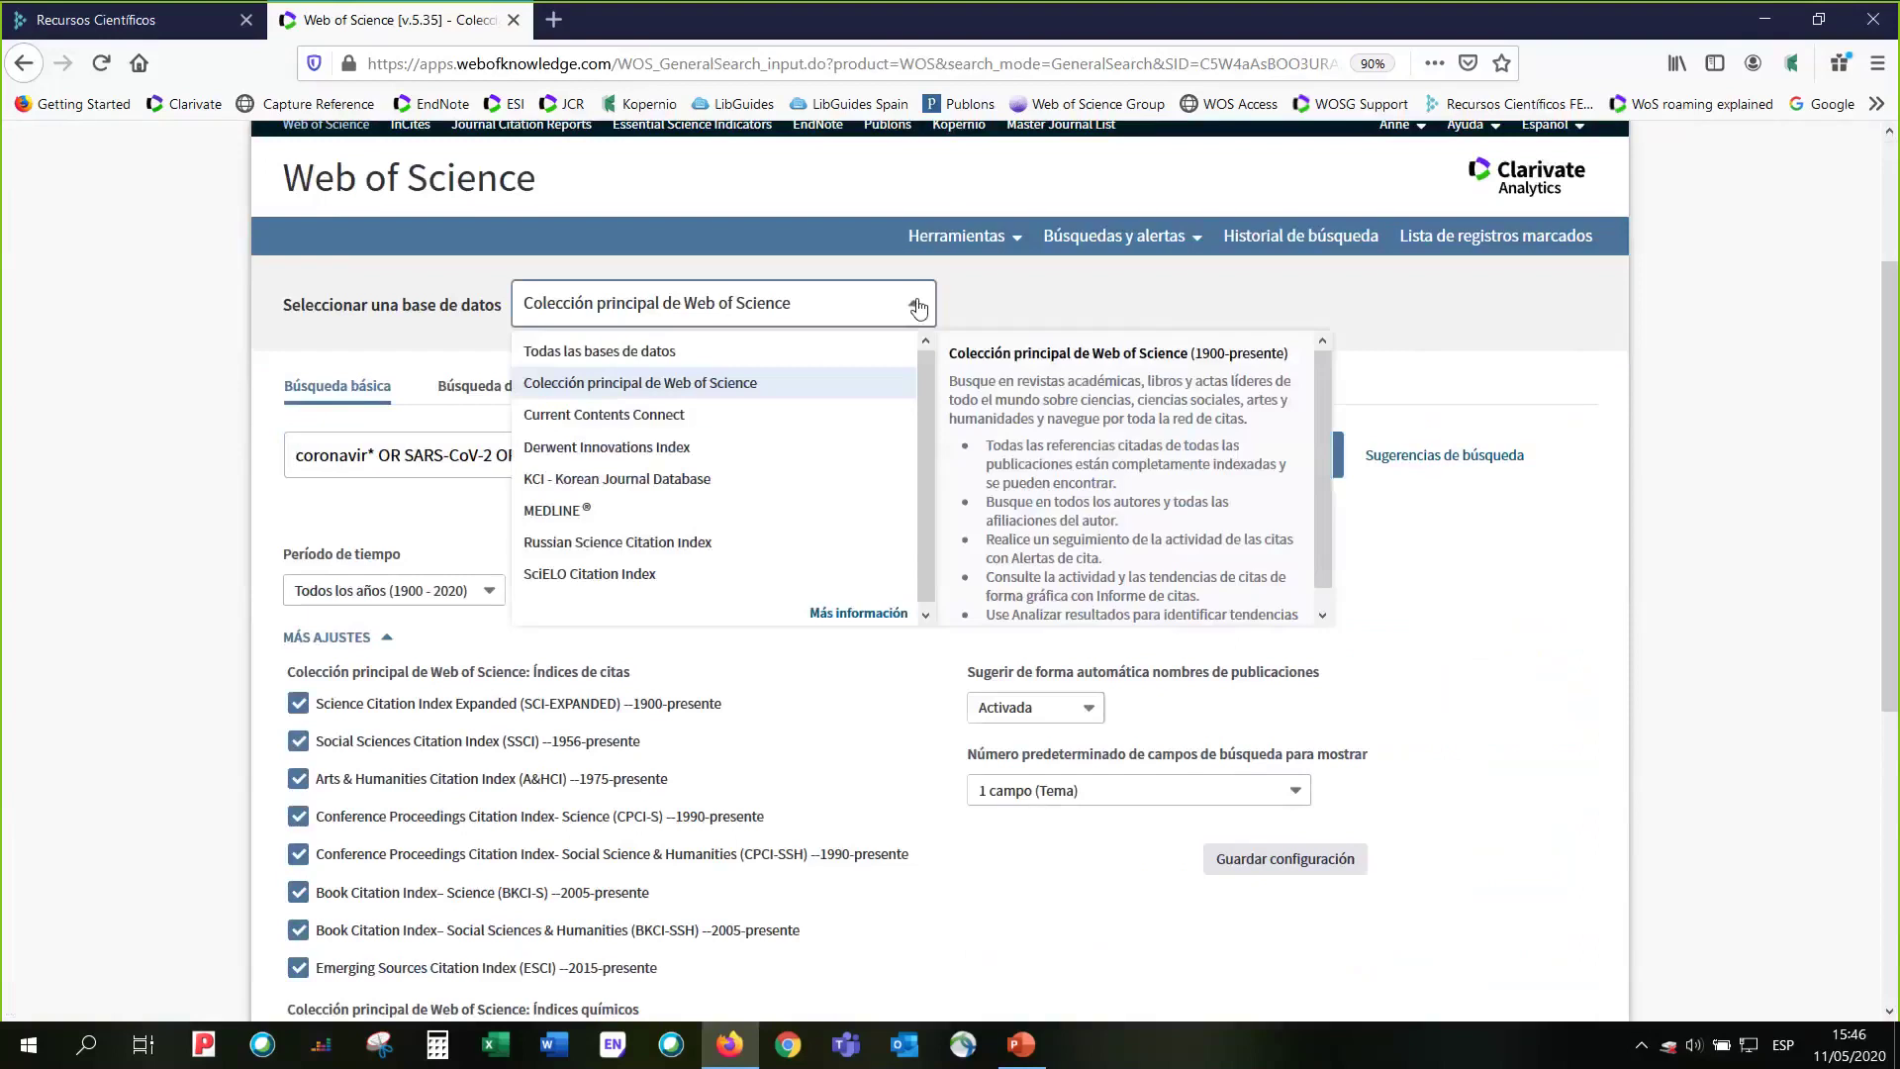
pyautogui.click(768, 513)
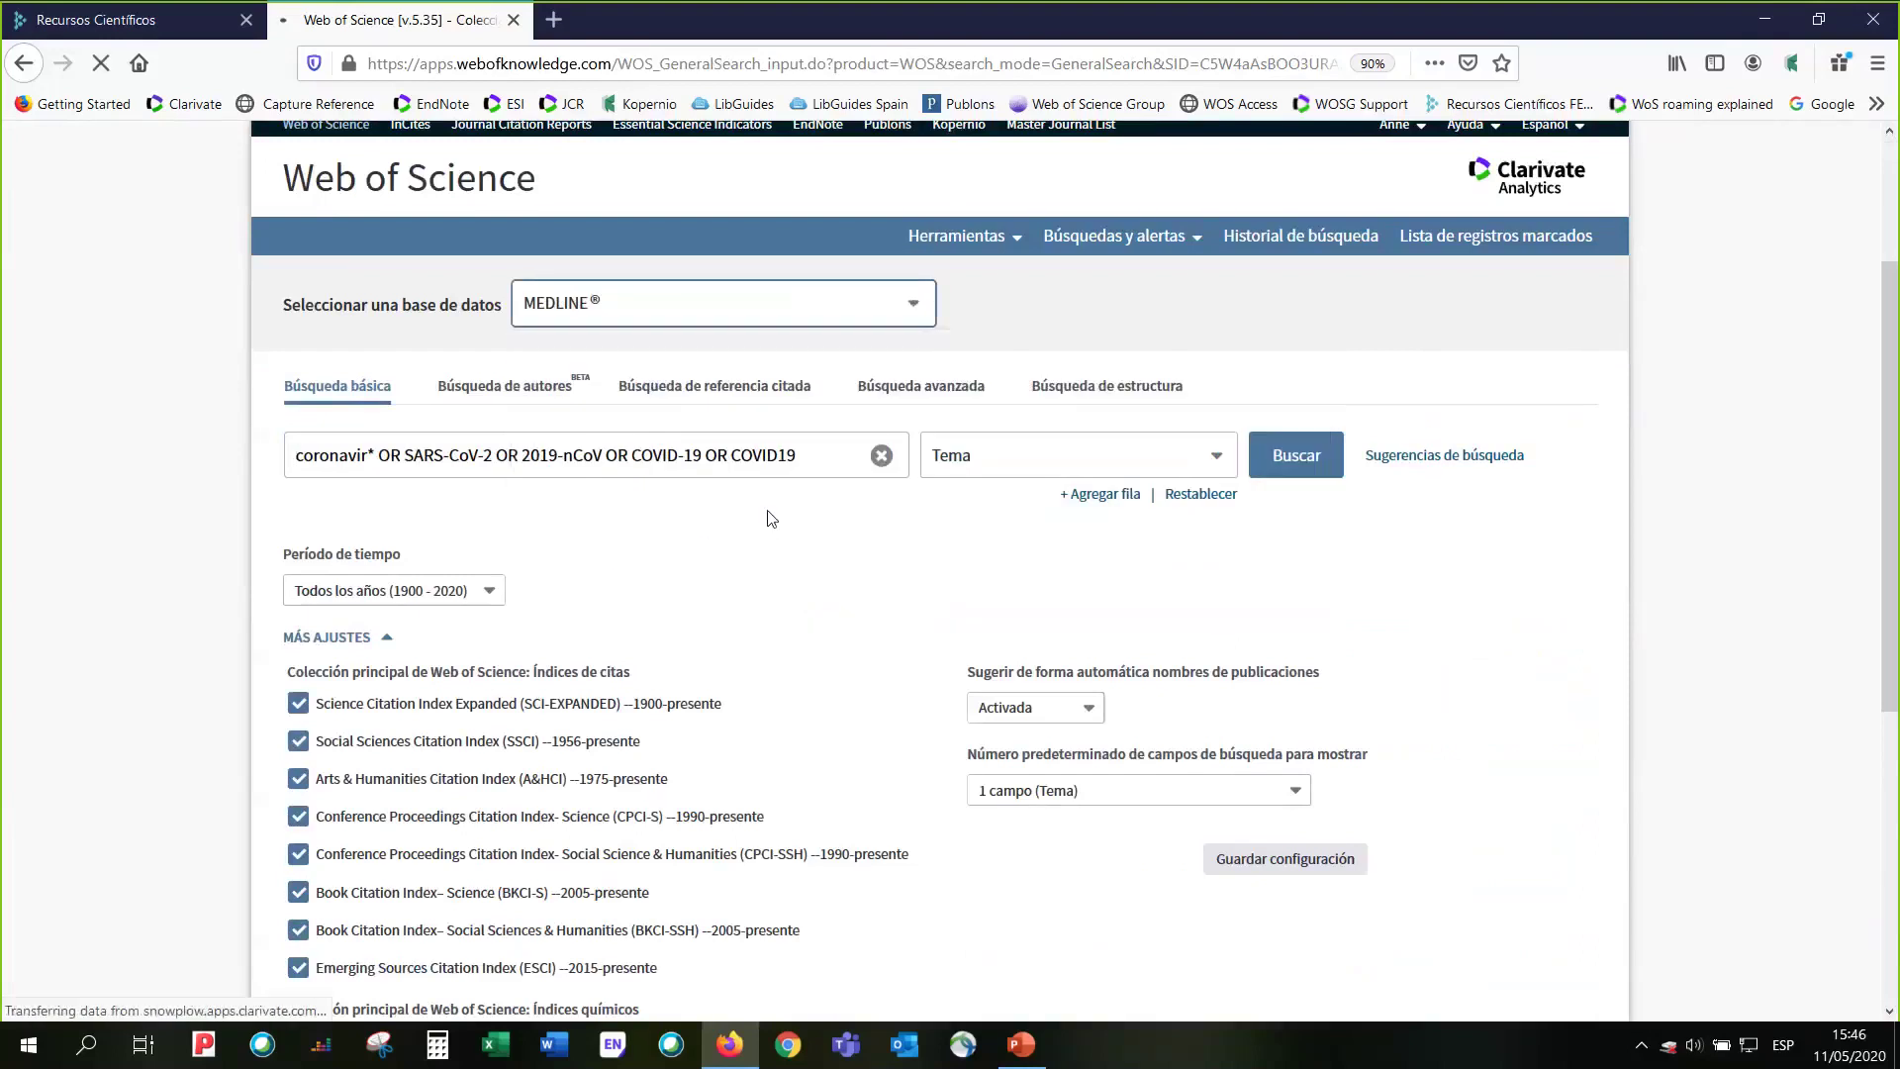
# - Look over the searchable fields available for MEDLINE, including the MeSH heading options
pyautogui.scroll(-3, 1138, 475)
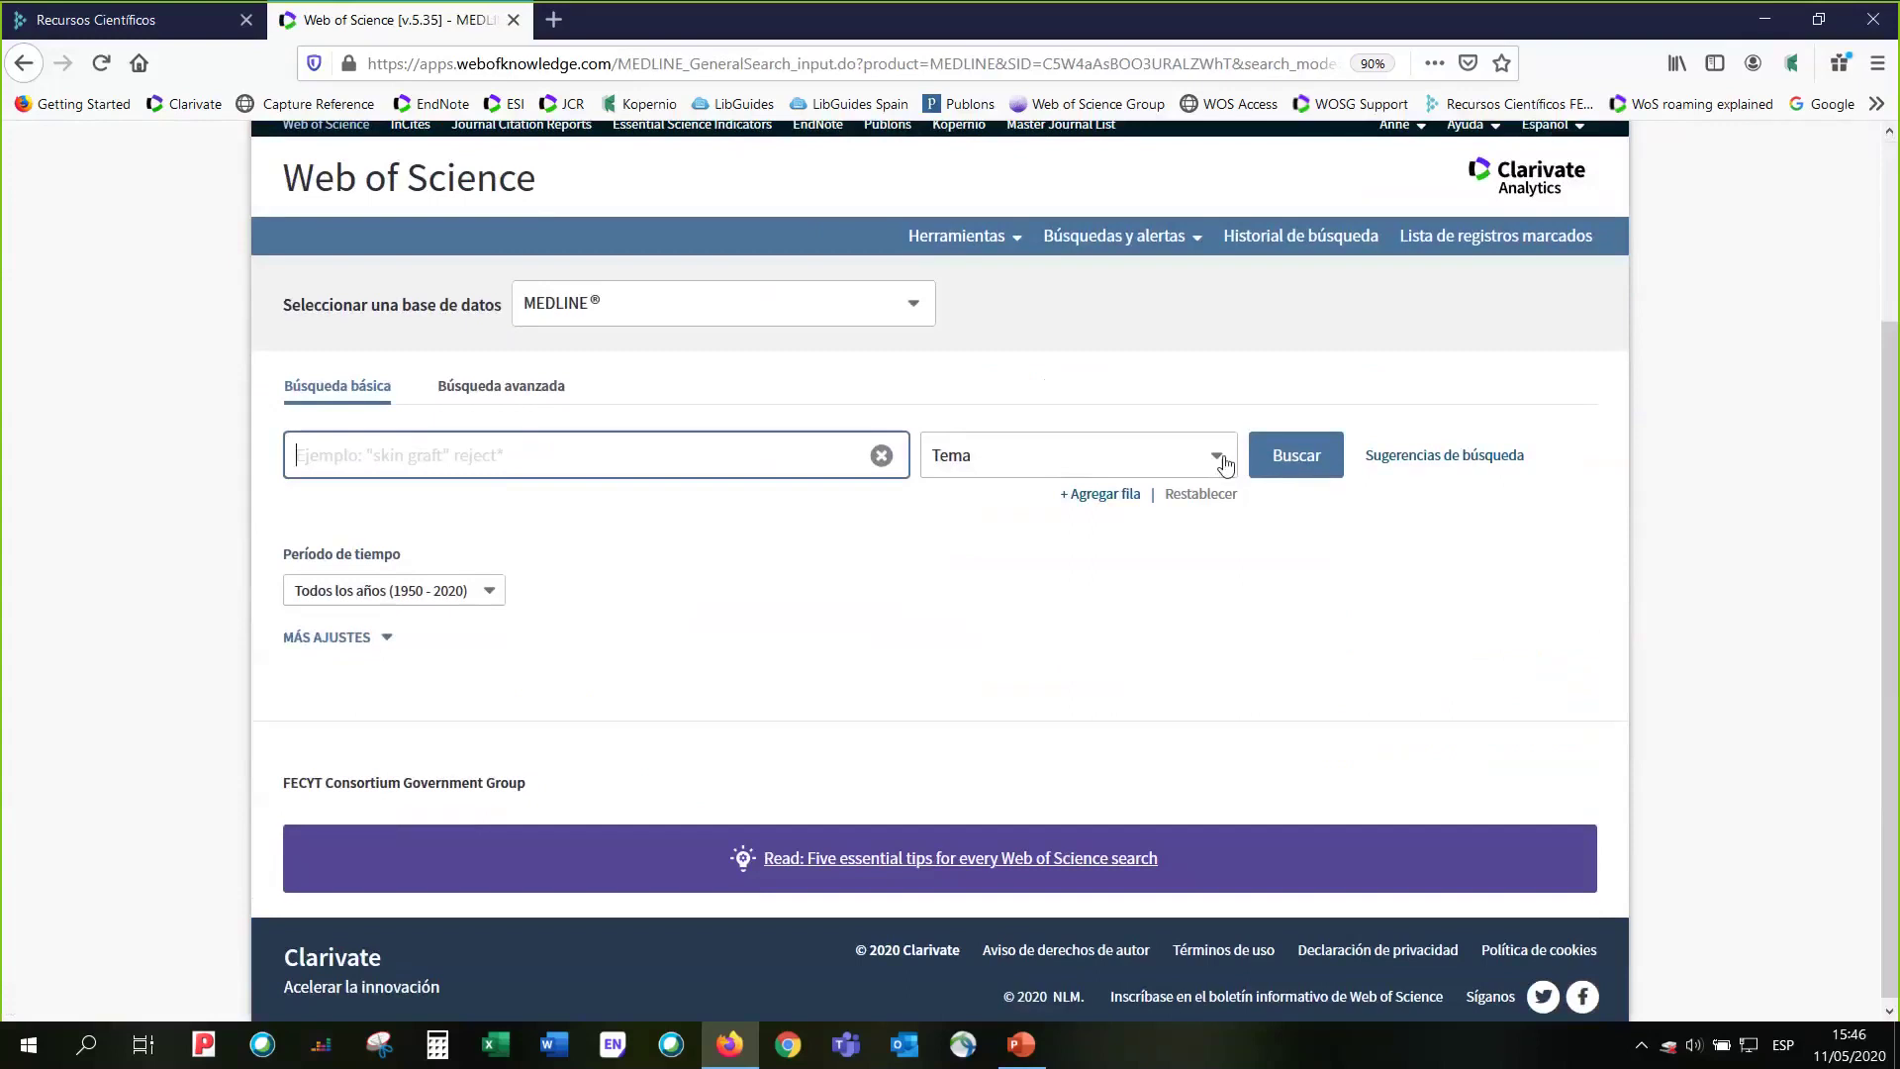
pyautogui.click(1225, 464)
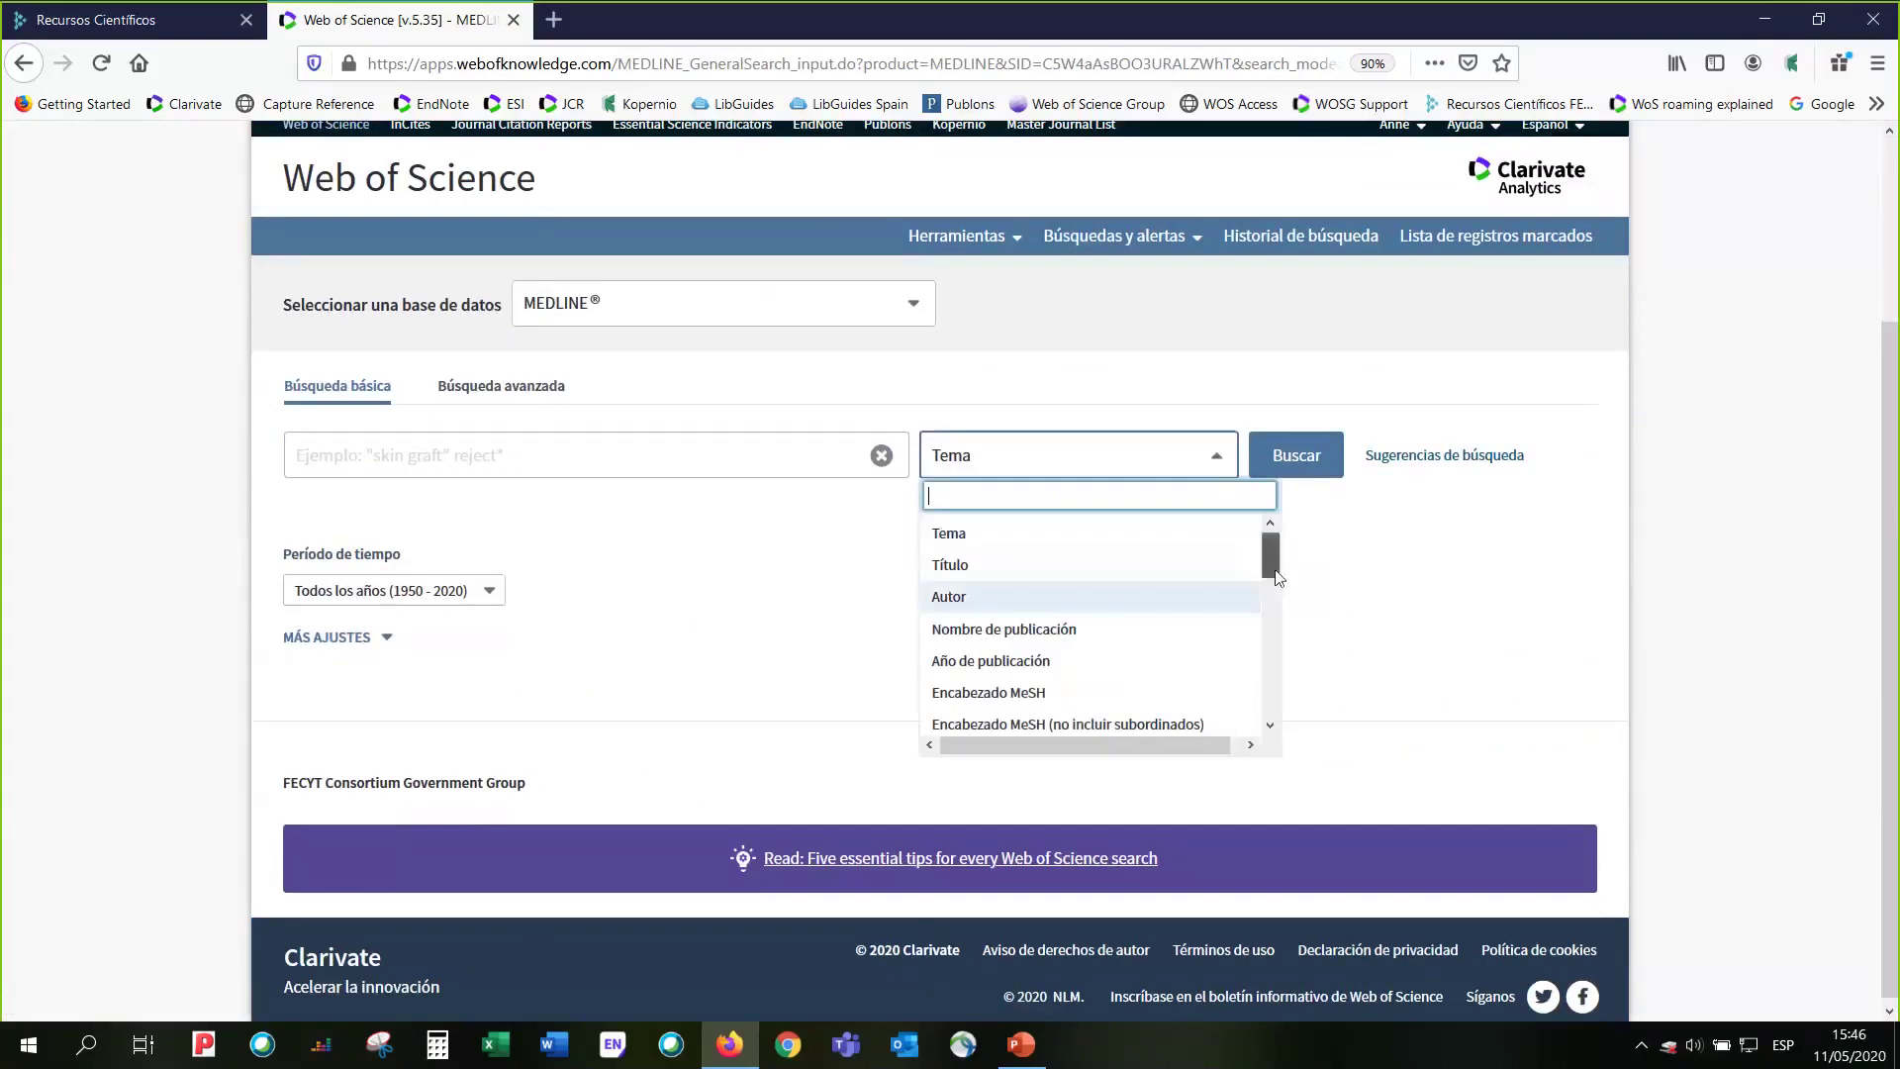
pyautogui.moveTo(1276, 577); pyautogui.dragTo(1270, 537)
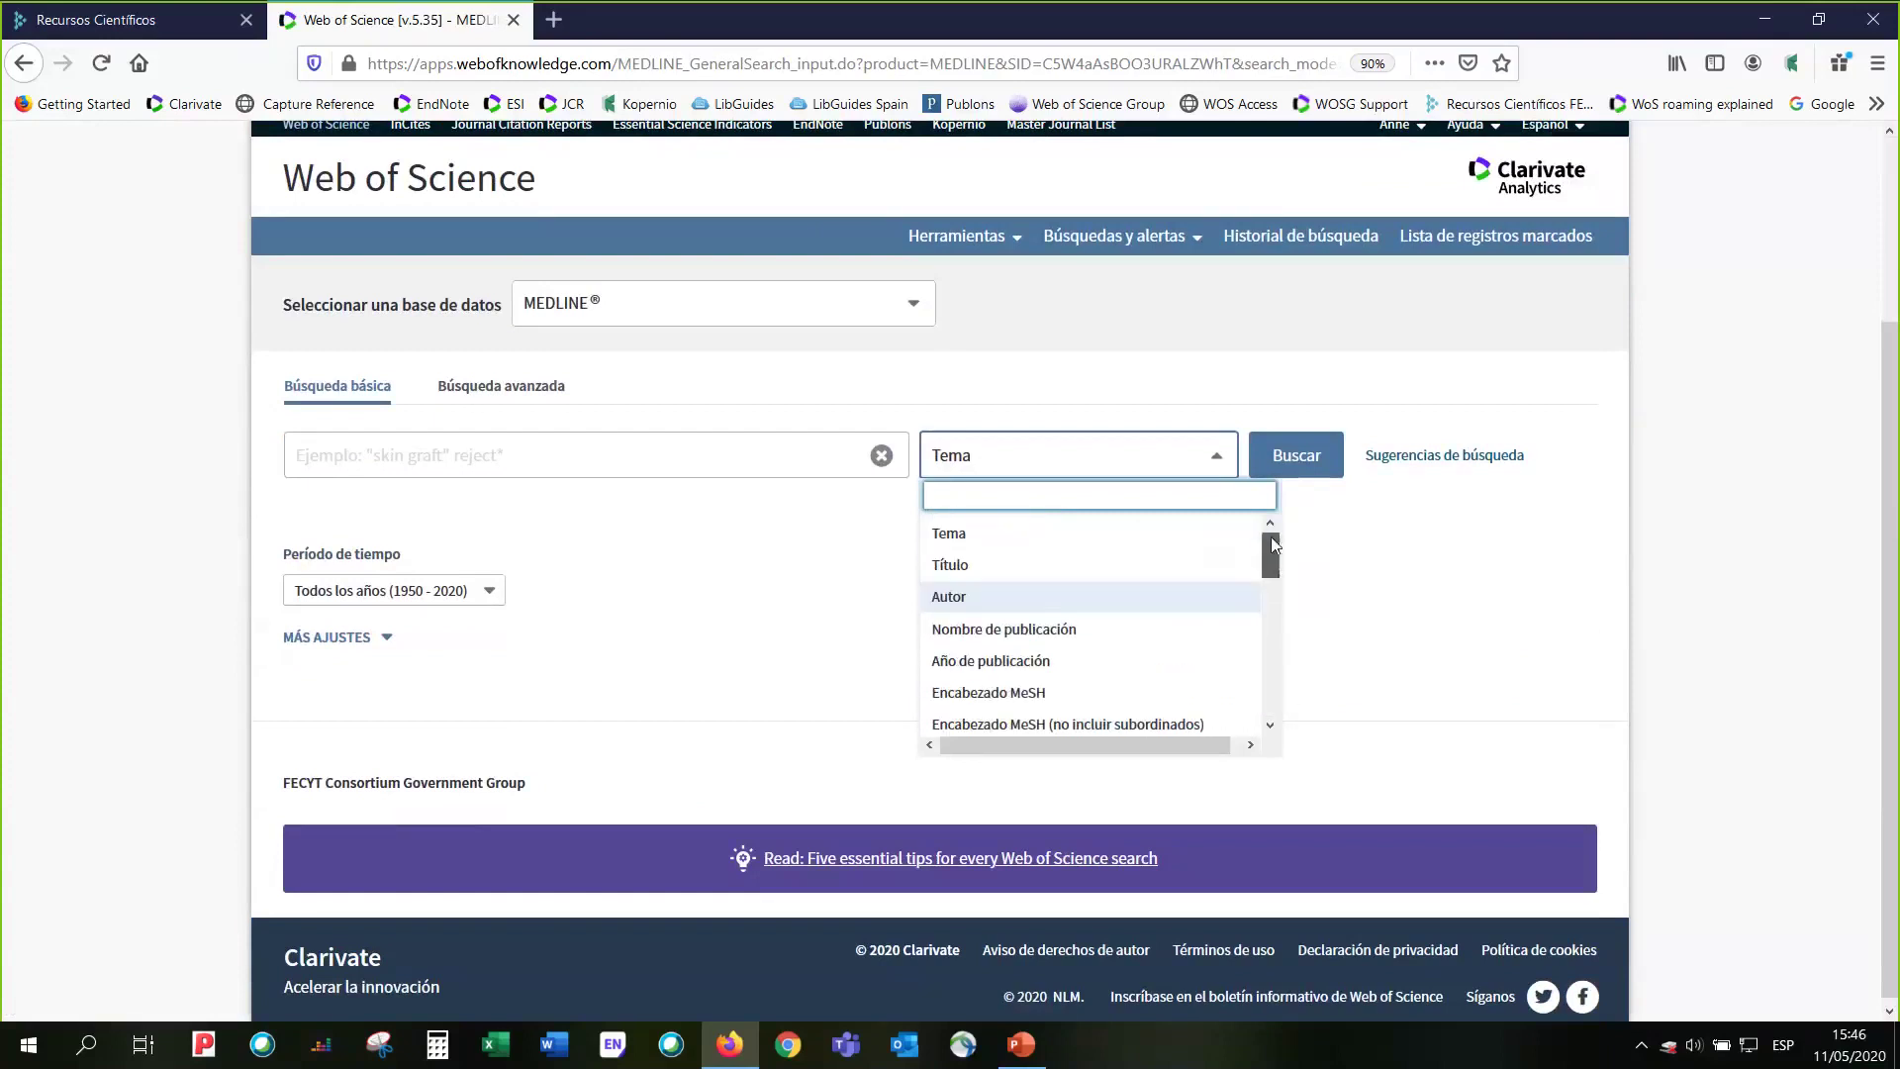
# - Change the database to Todas las bases de datos and look through its available search fields
pyautogui.click(911, 309)
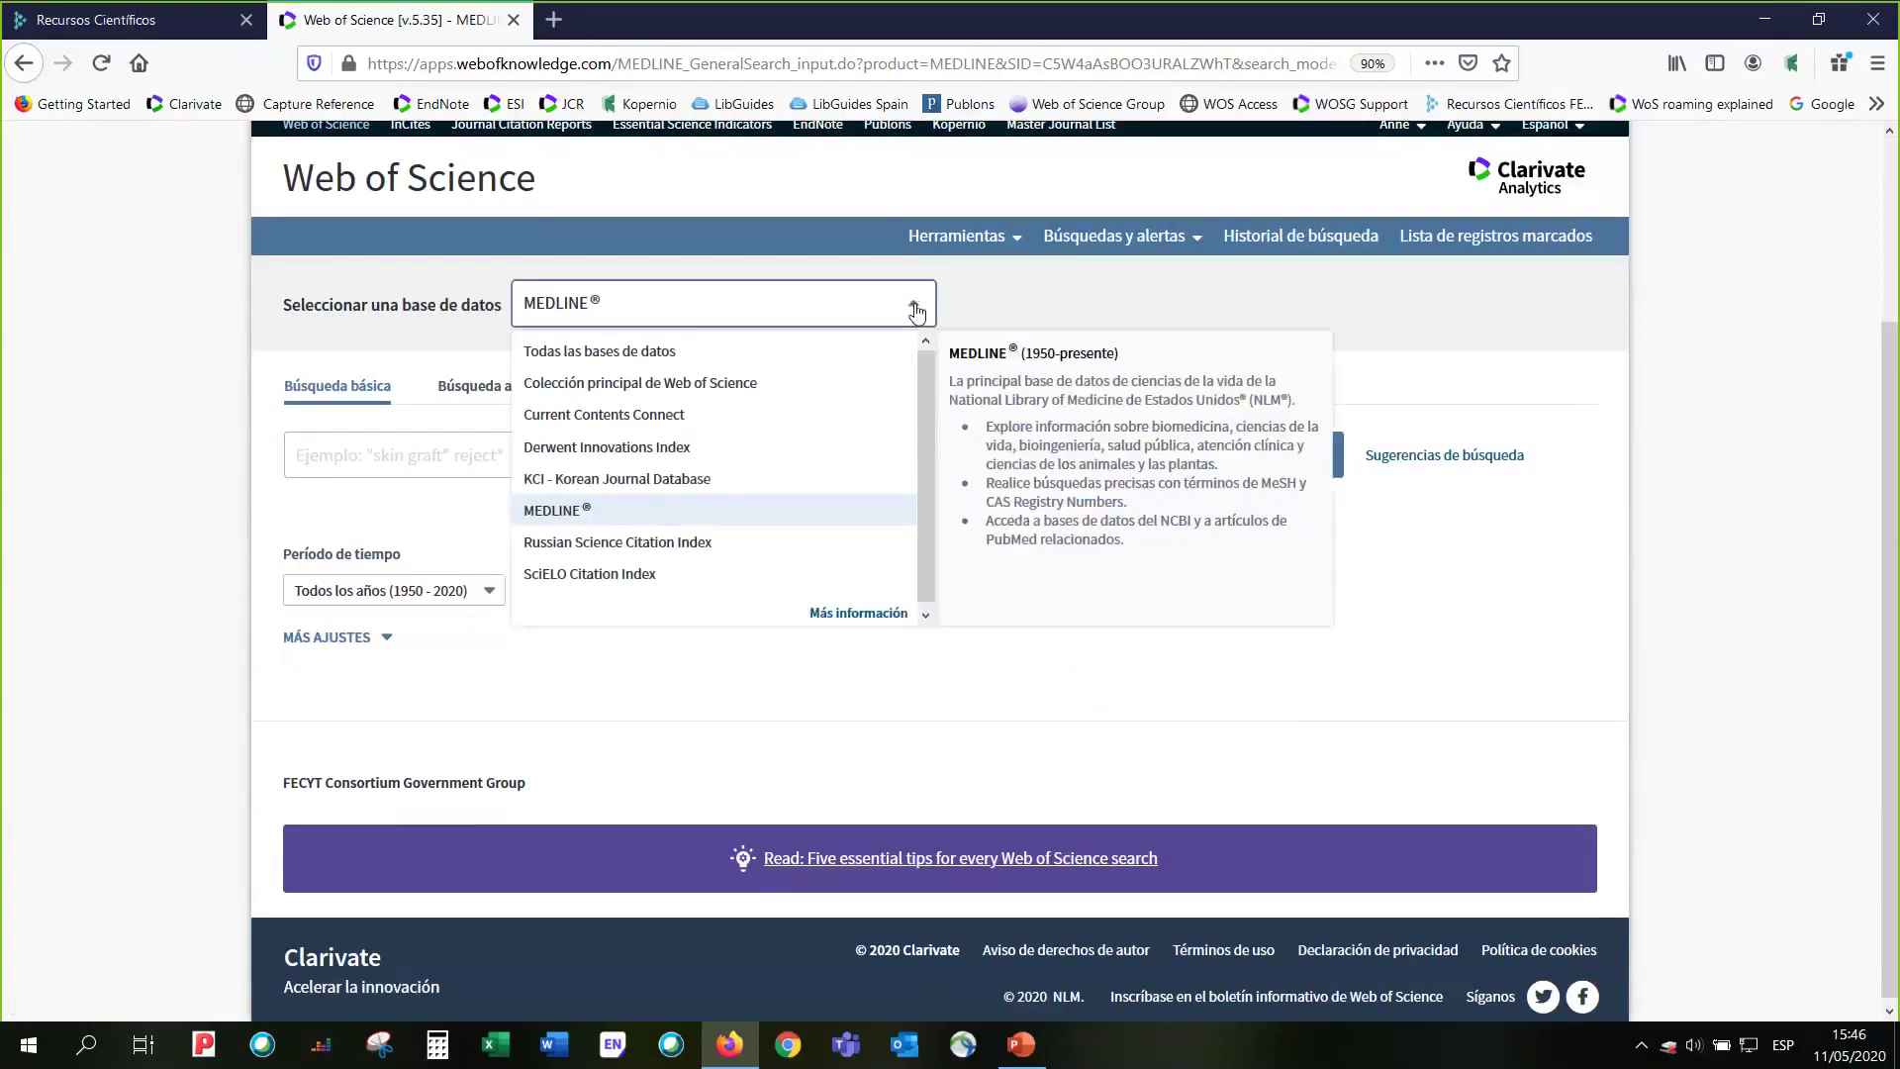
pyautogui.click(818, 362)
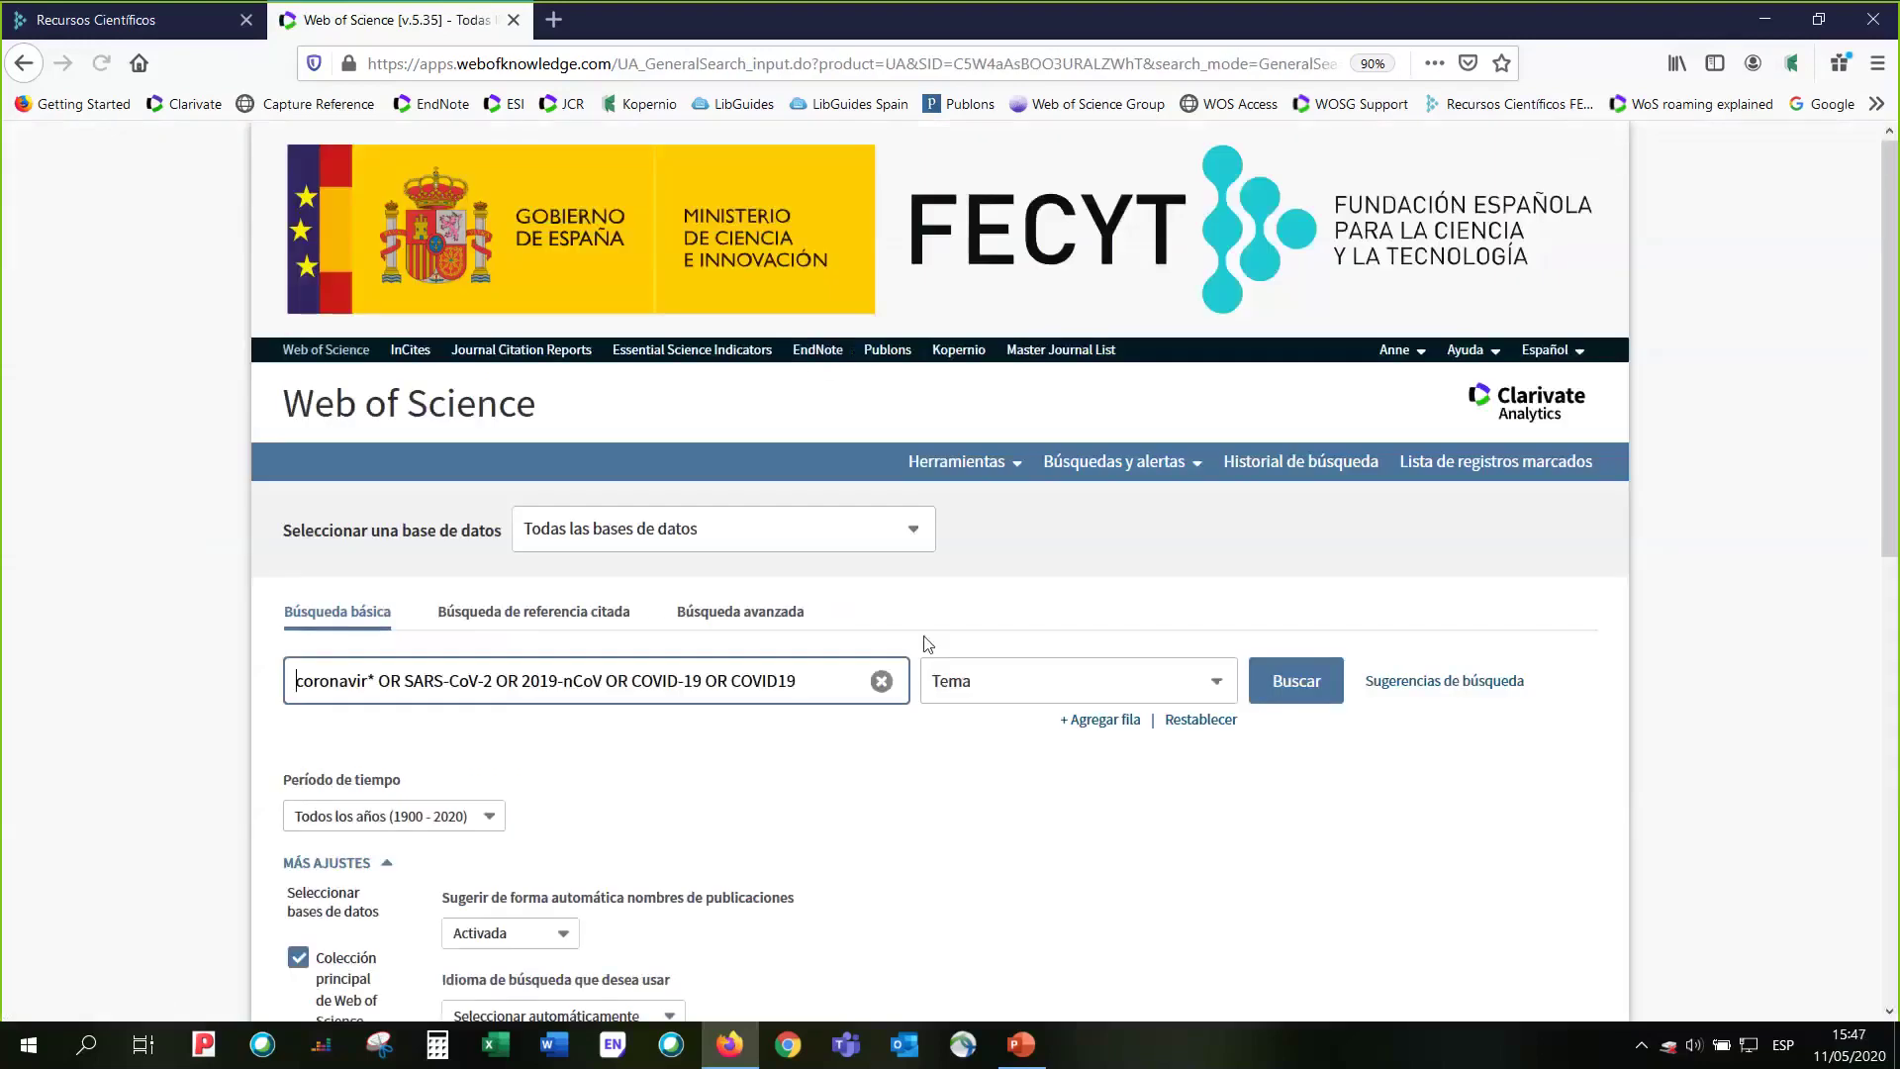
pyautogui.scroll(-1, 1092, 615)
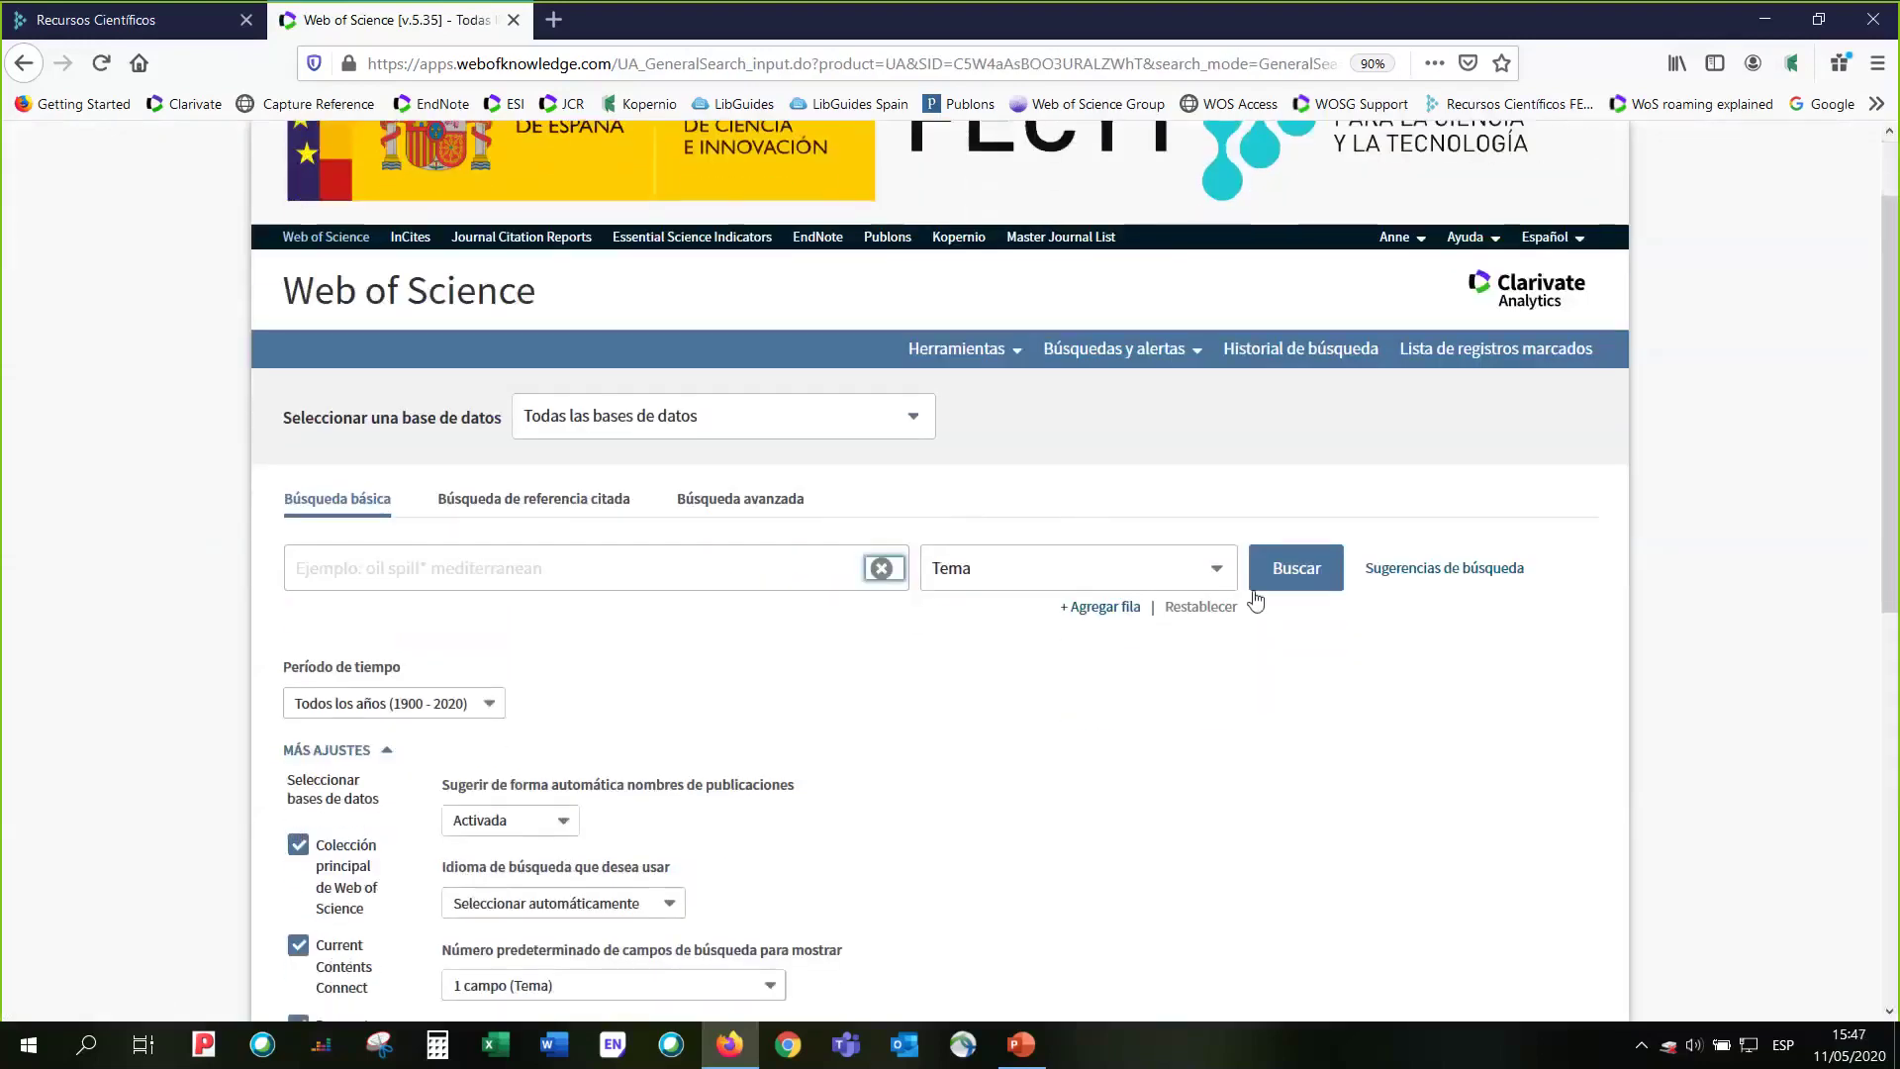
pyautogui.click(1216, 569)
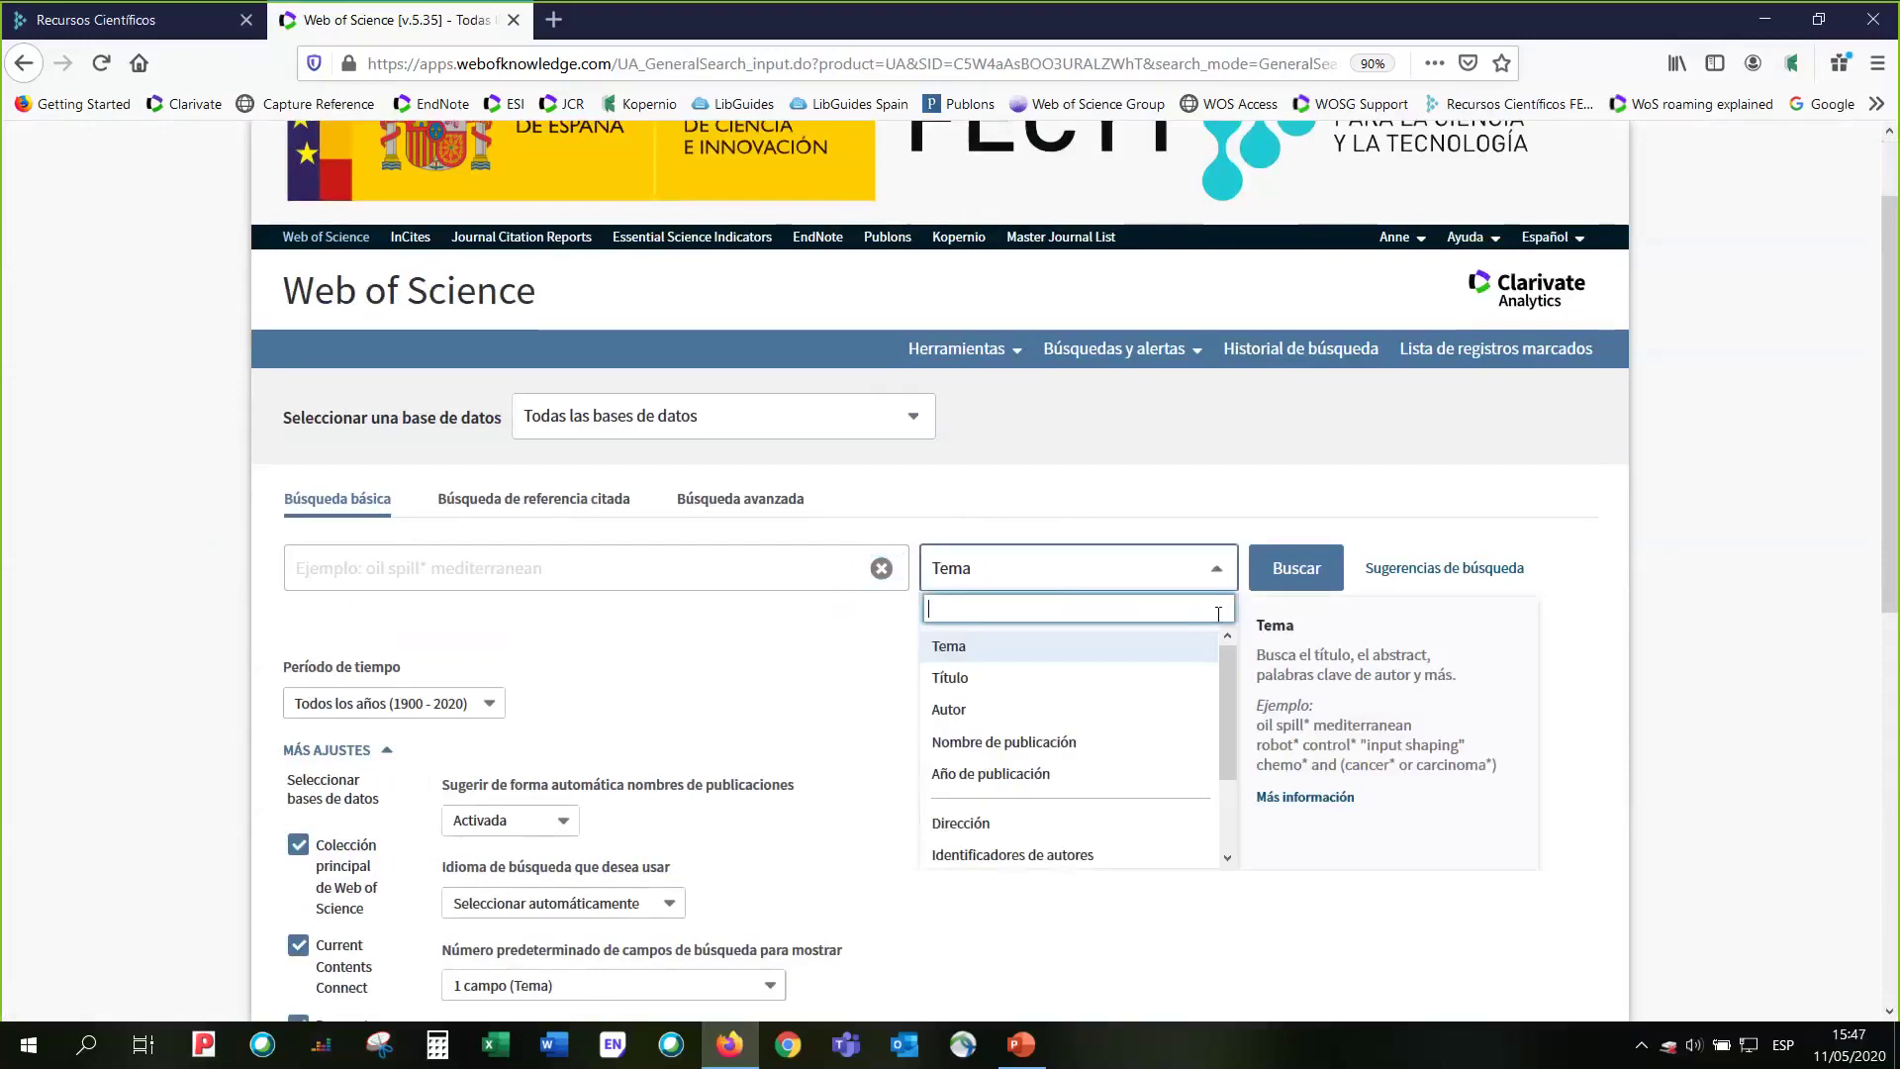
pyautogui.scroll(-2, 1231, 758)
pyautogui.scroll(2, 1231, 758)
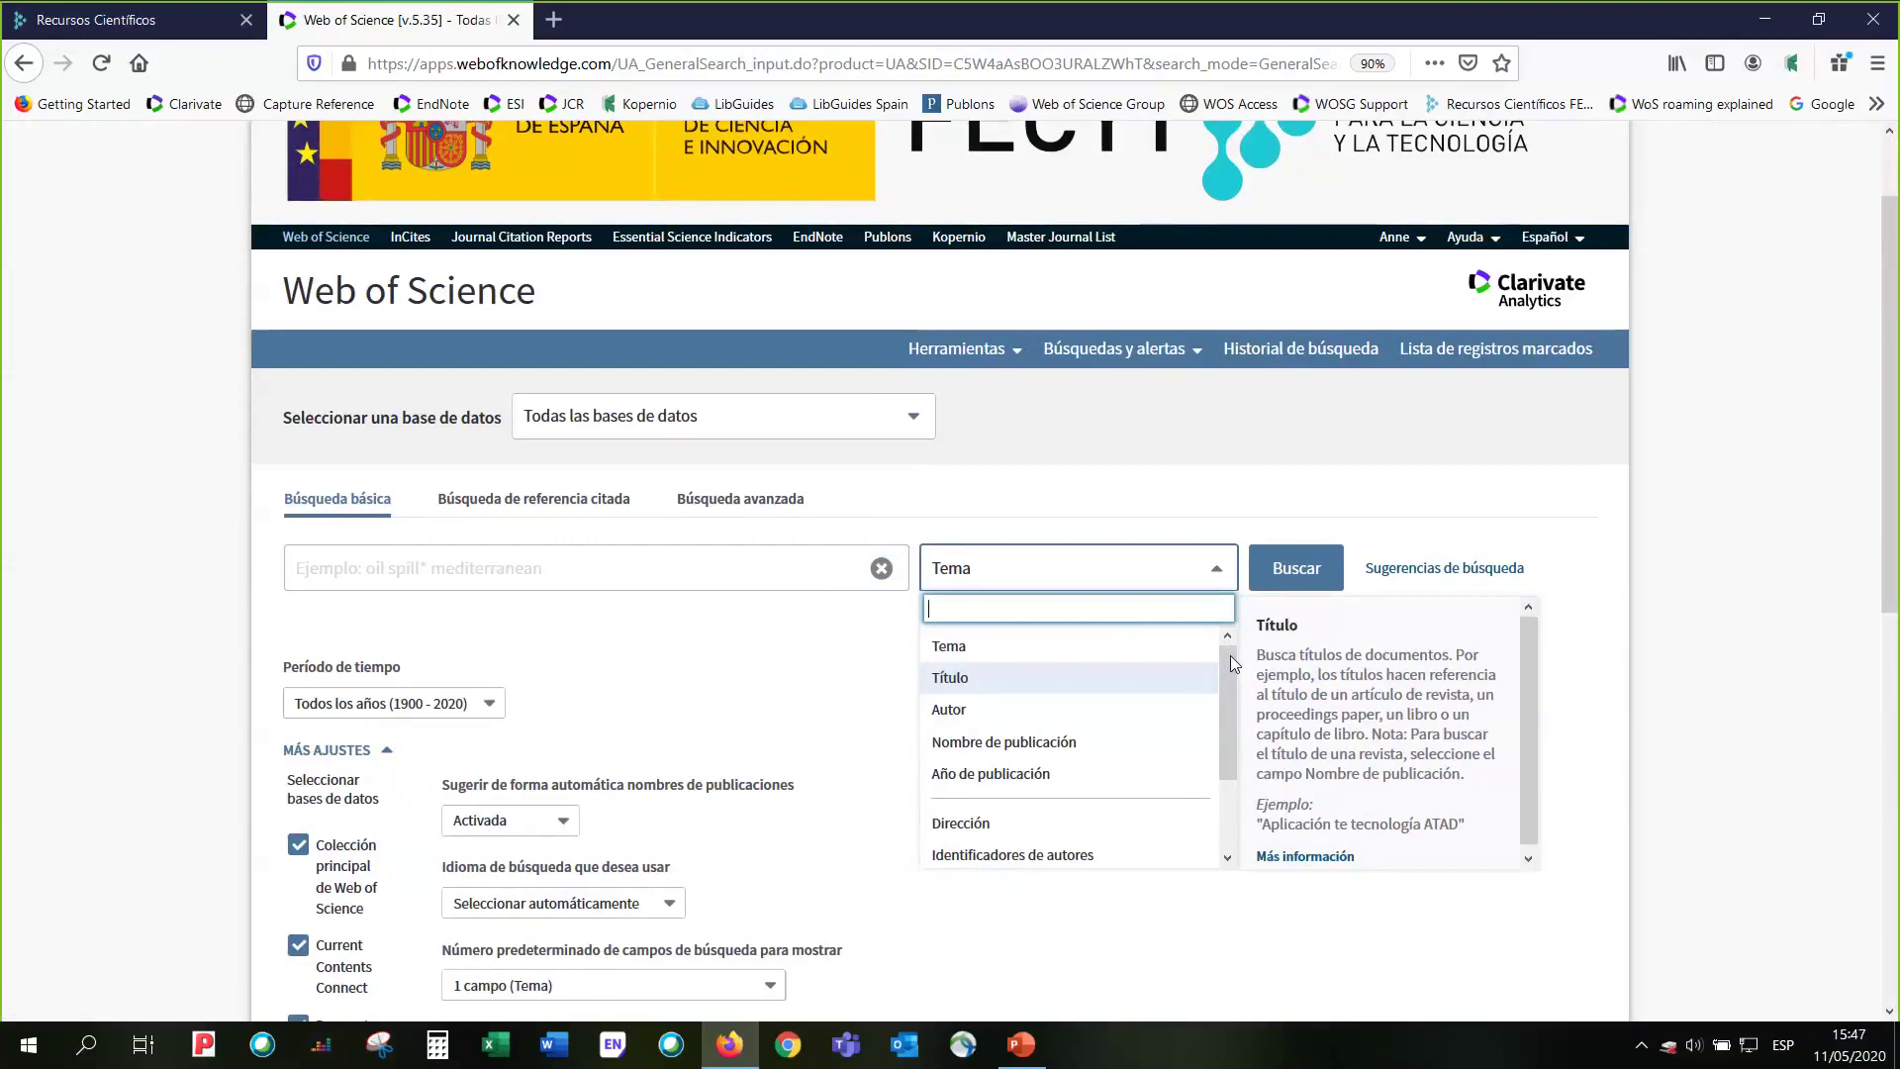
# - Change the database to Colección principal de Web of Science and look through its list of search fields
pyautogui.click(911, 424)
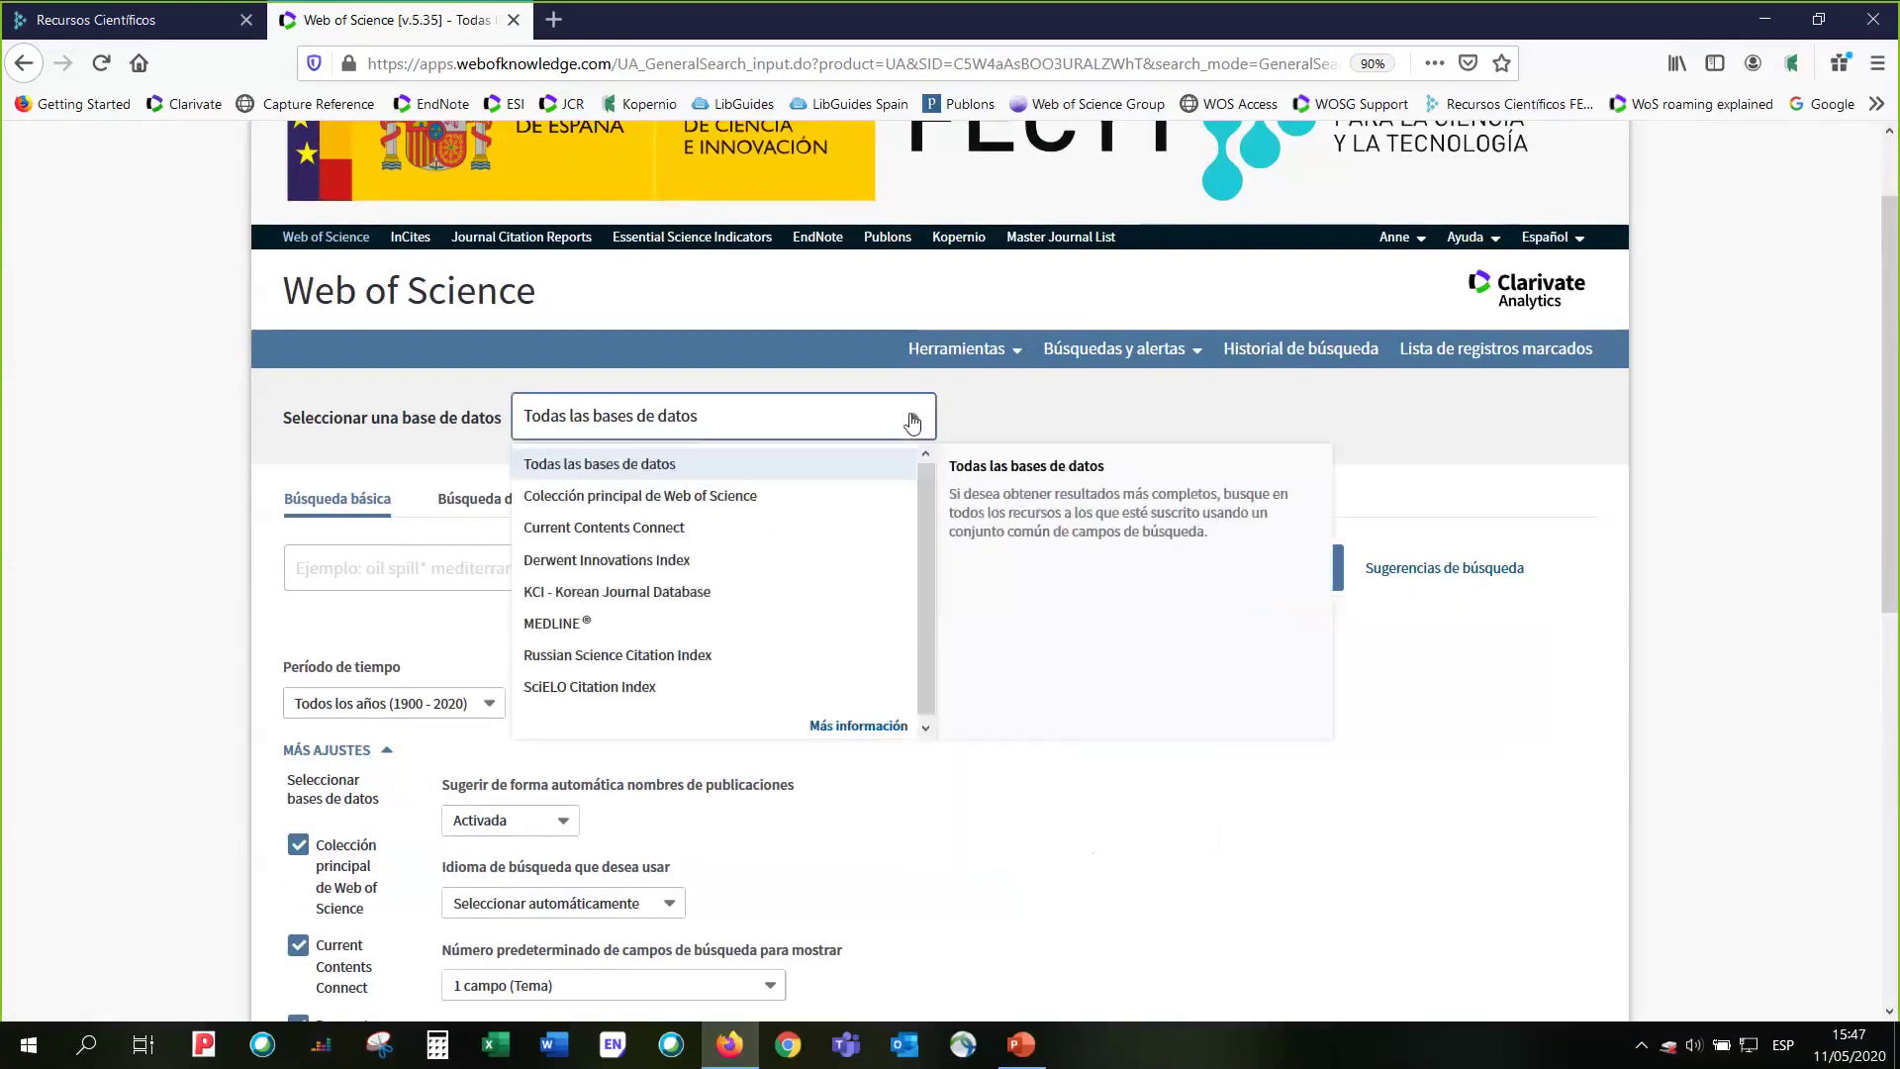
pyautogui.click(890, 498)
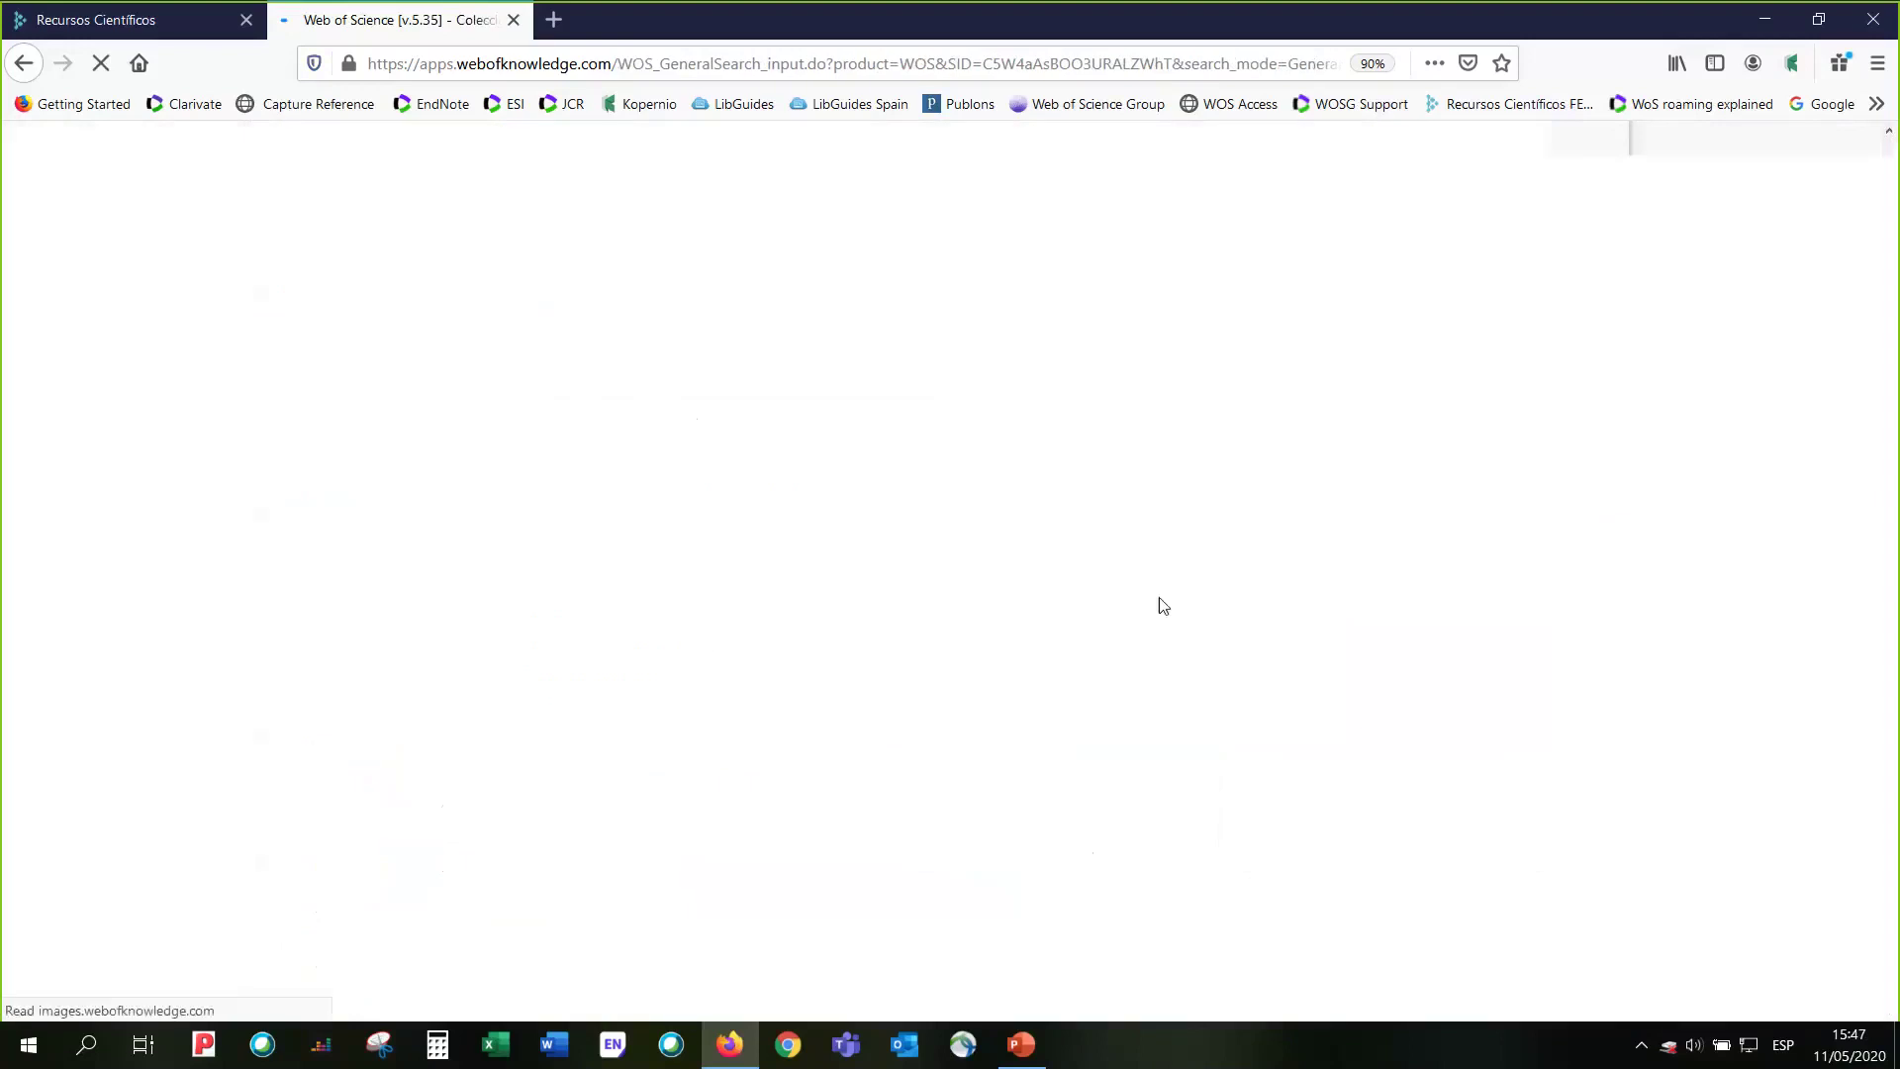
pyautogui.scroll(-1, 1187, 534)
pyautogui.click(1216, 458)
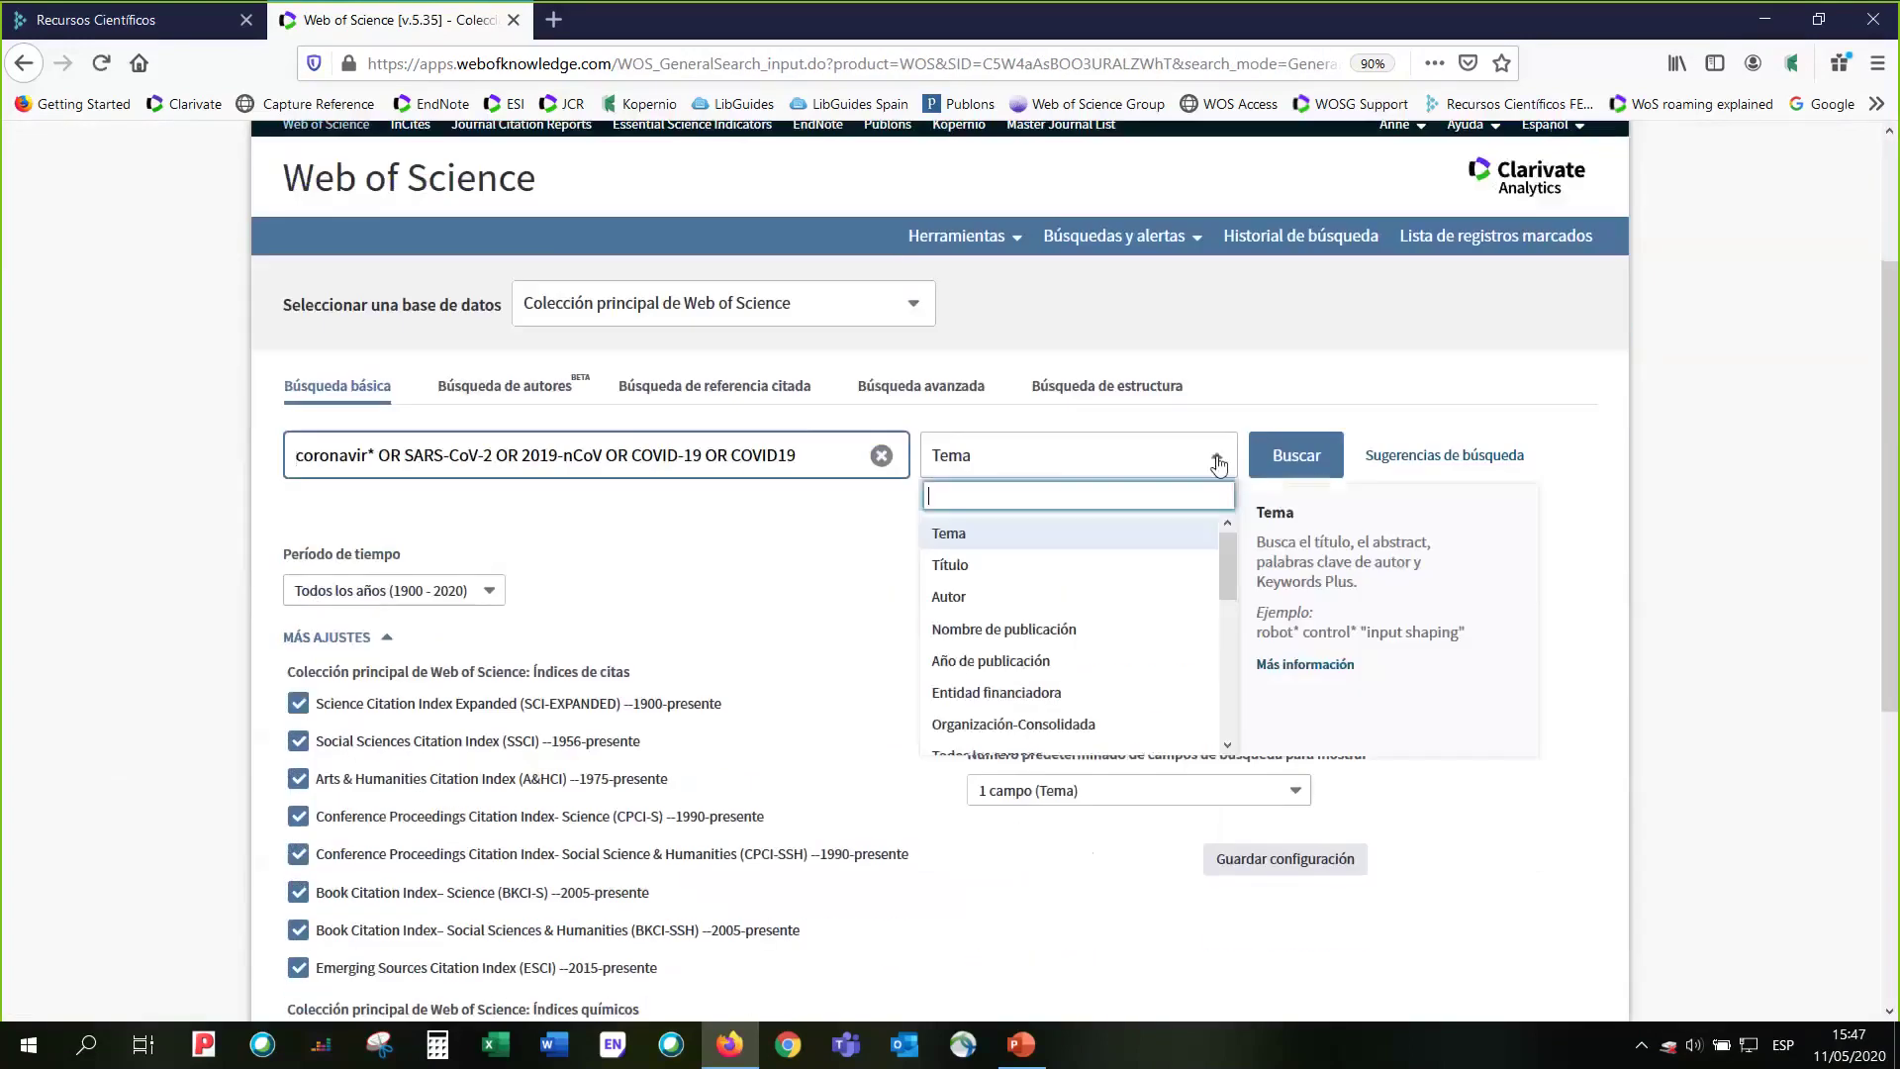
pyautogui.scroll(-3, 1229, 622)
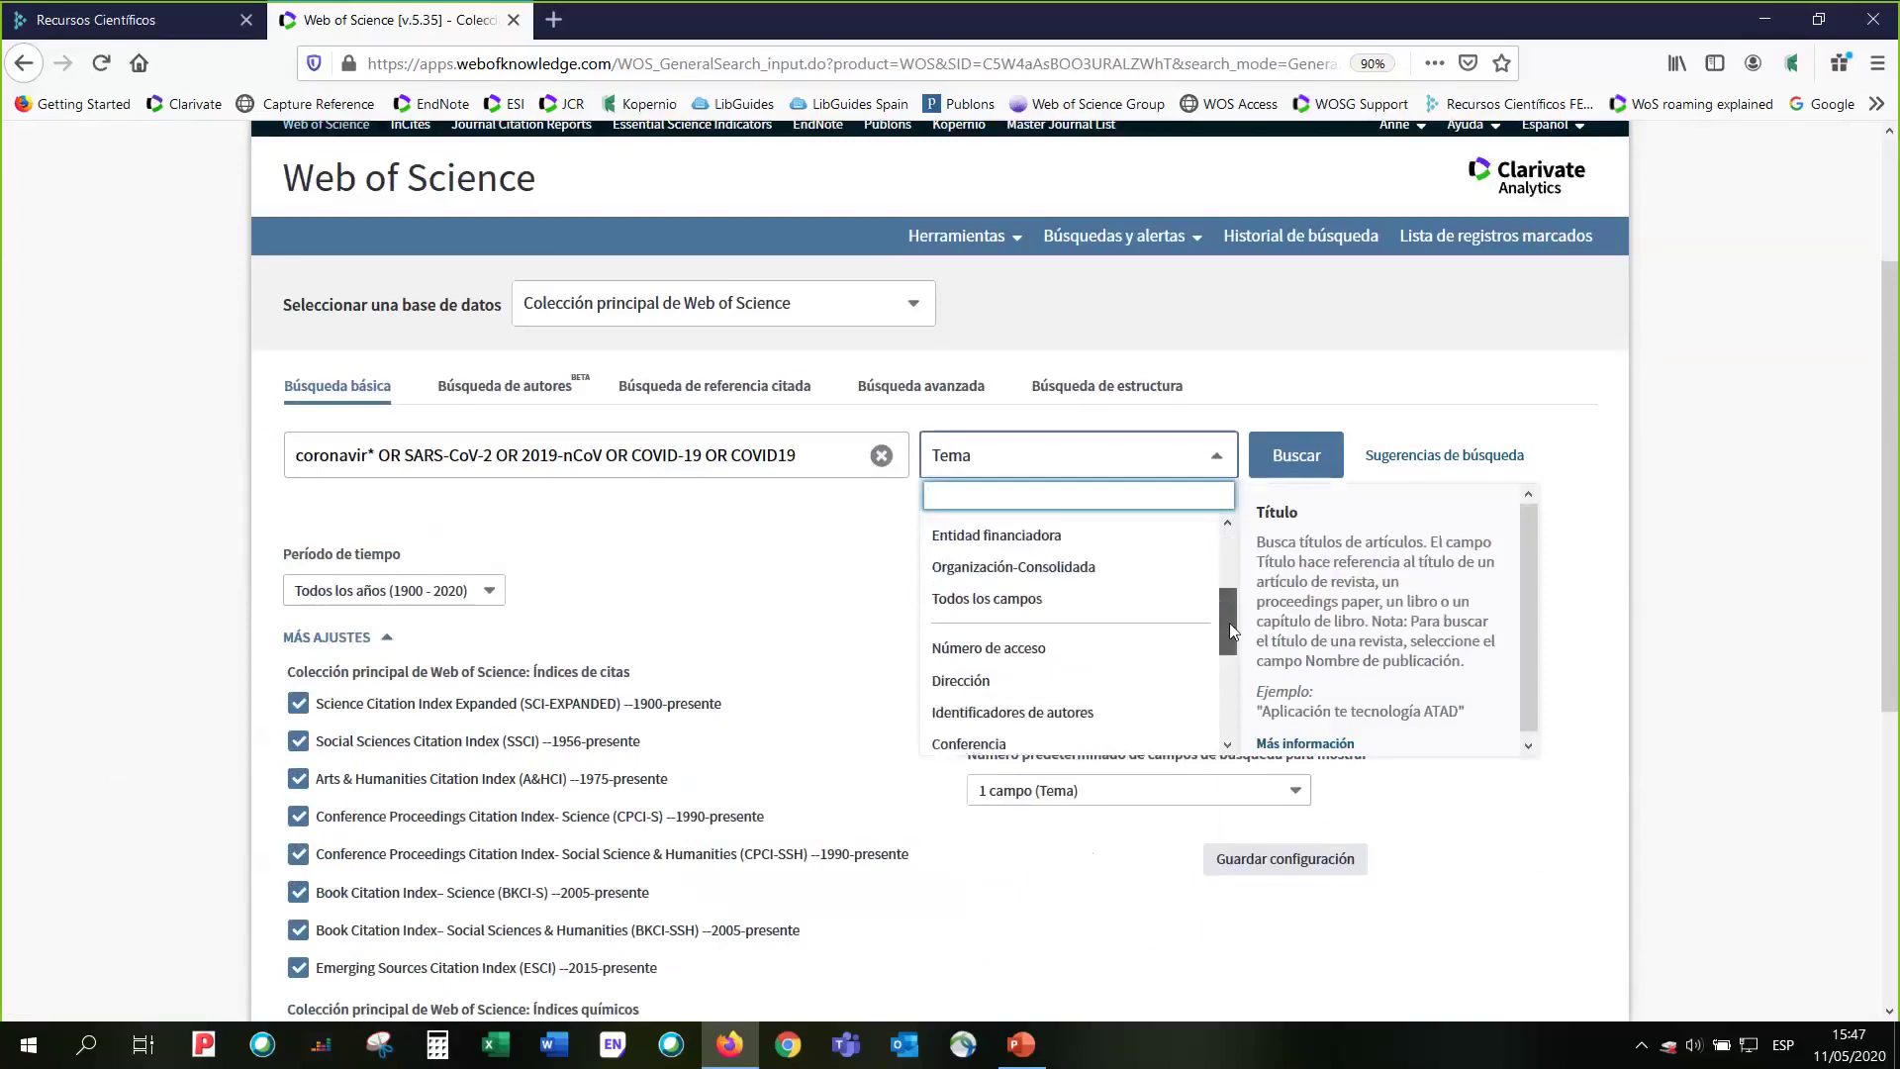
pyautogui.moveTo(1229, 621); pyautogui.dragTo(1234, 685)
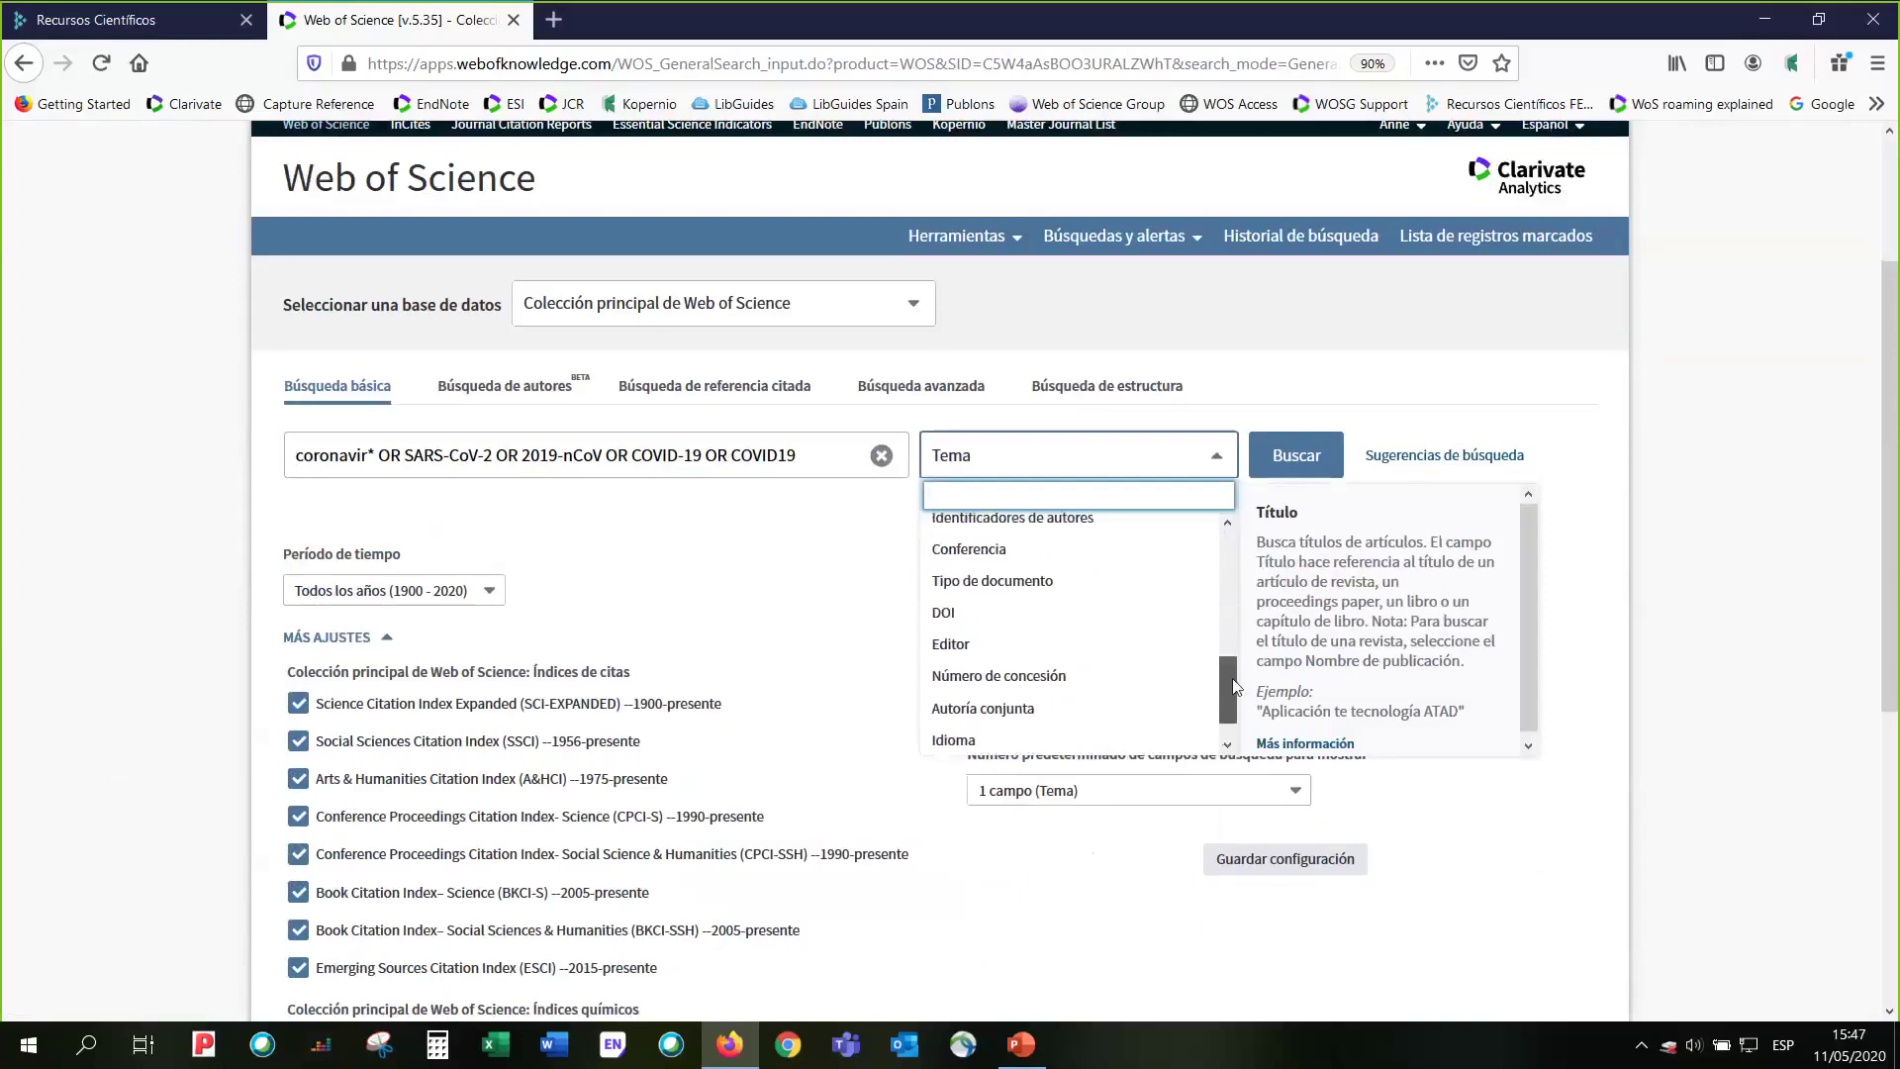
pyautogui.moveTo(1234, 685); pyautogui.dragTo(911, 309)
# - Set the database back to Todas las bases de datos and open Ayuda de Web of Science
pyautogui.click(911, 310)
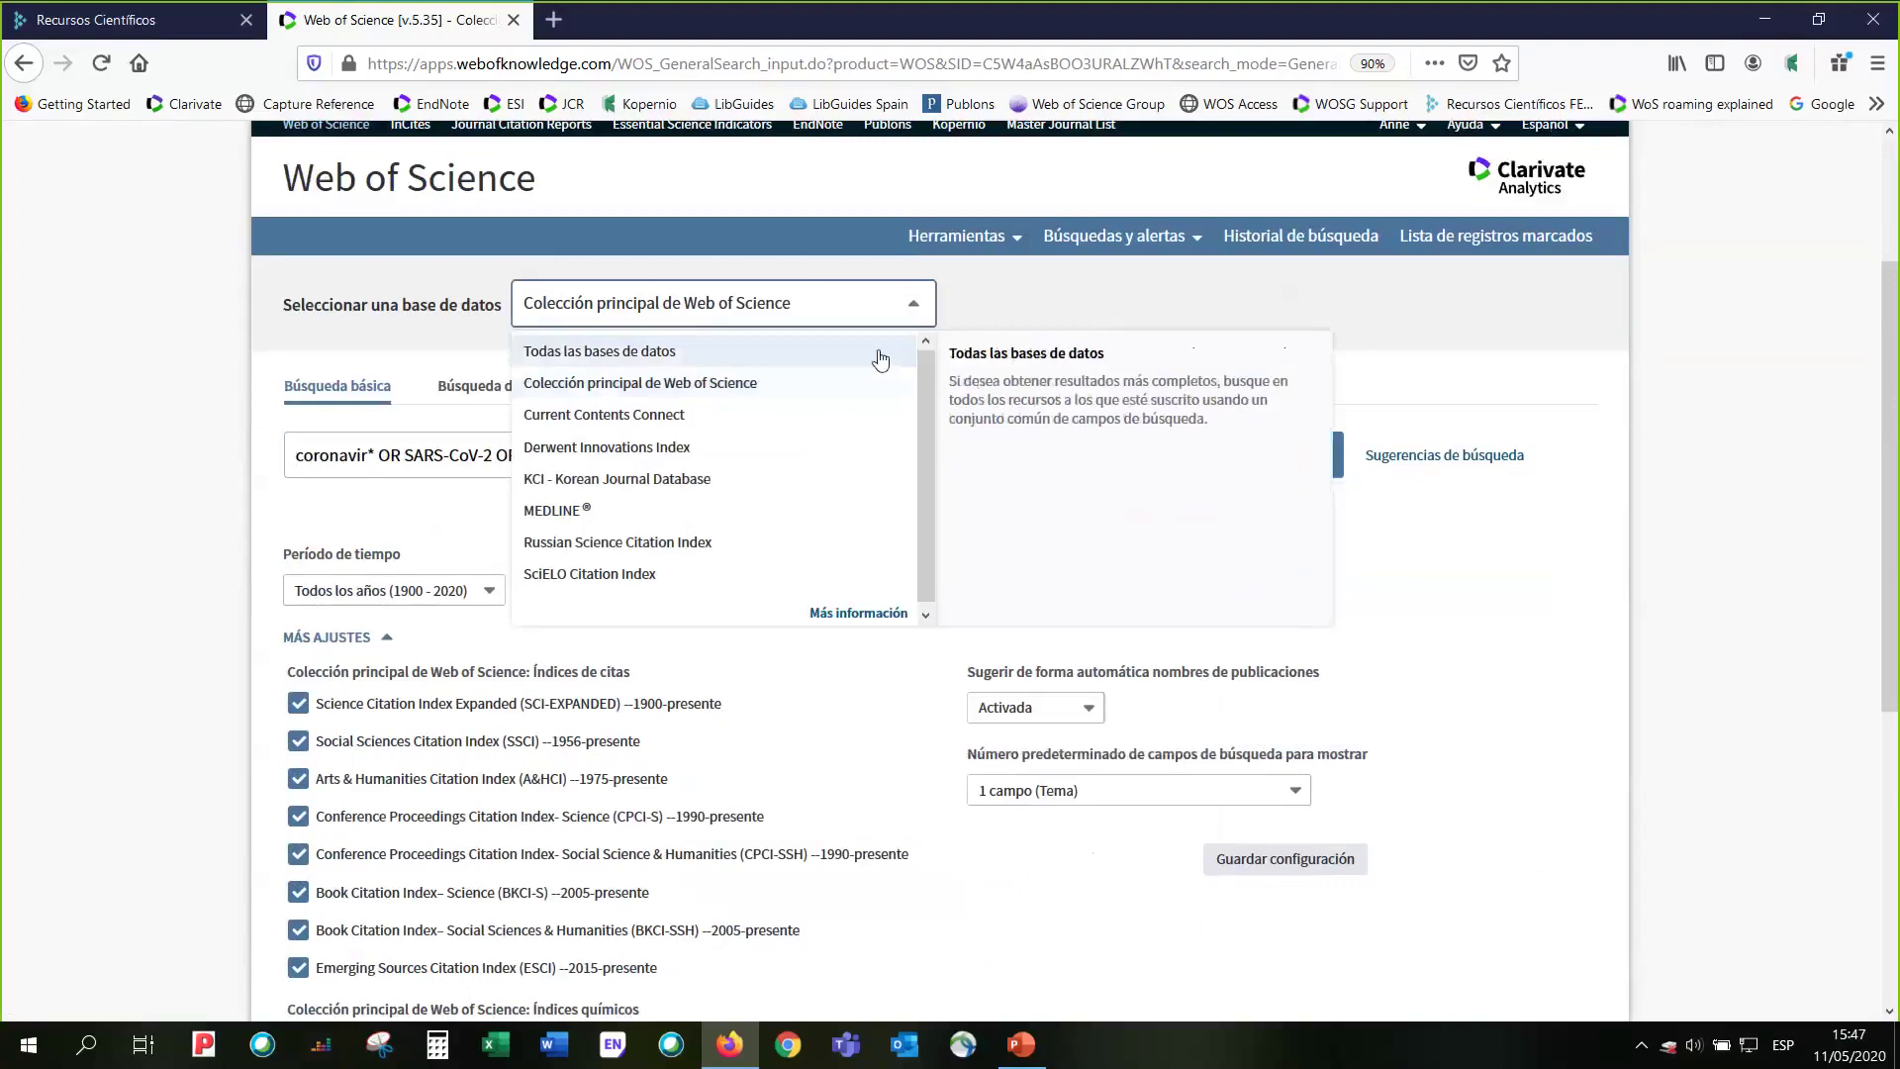
pyautogui.click(882, 353)
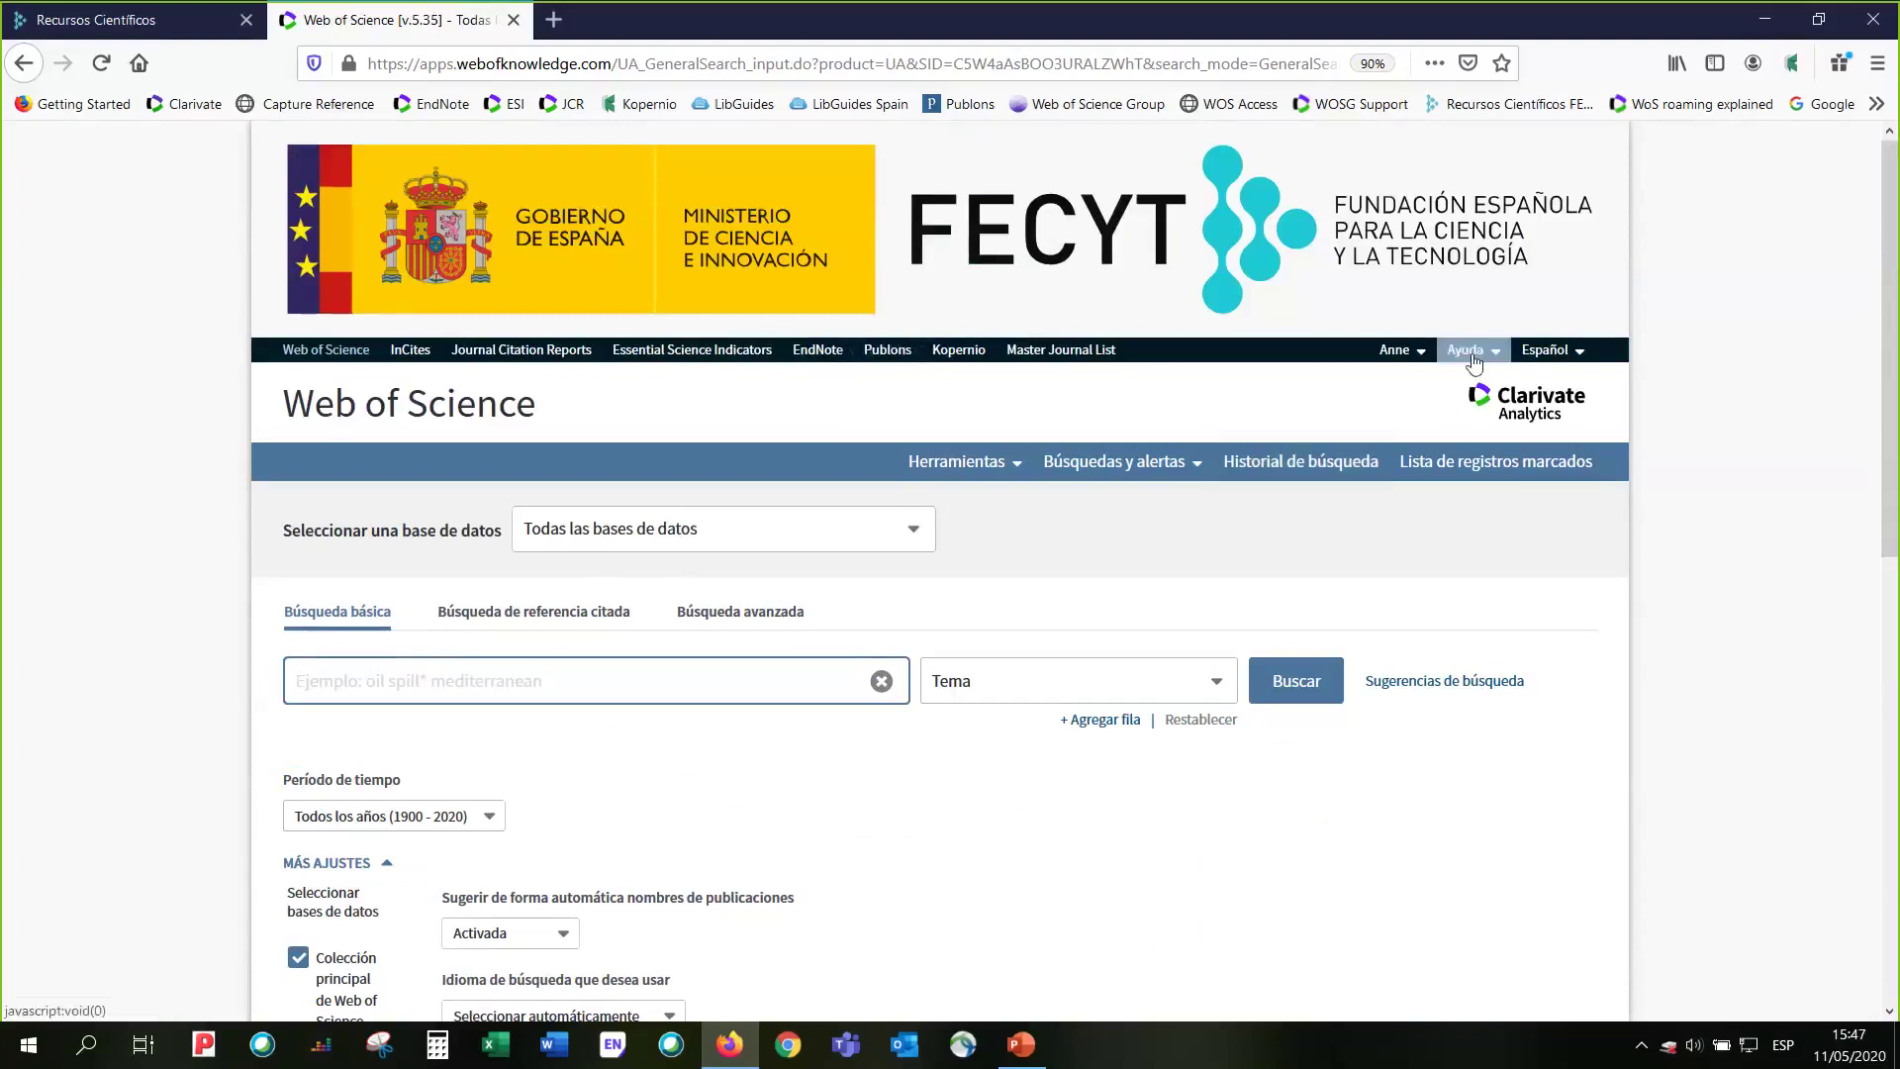
pyautogui.scroll(-1, 1563, 366)
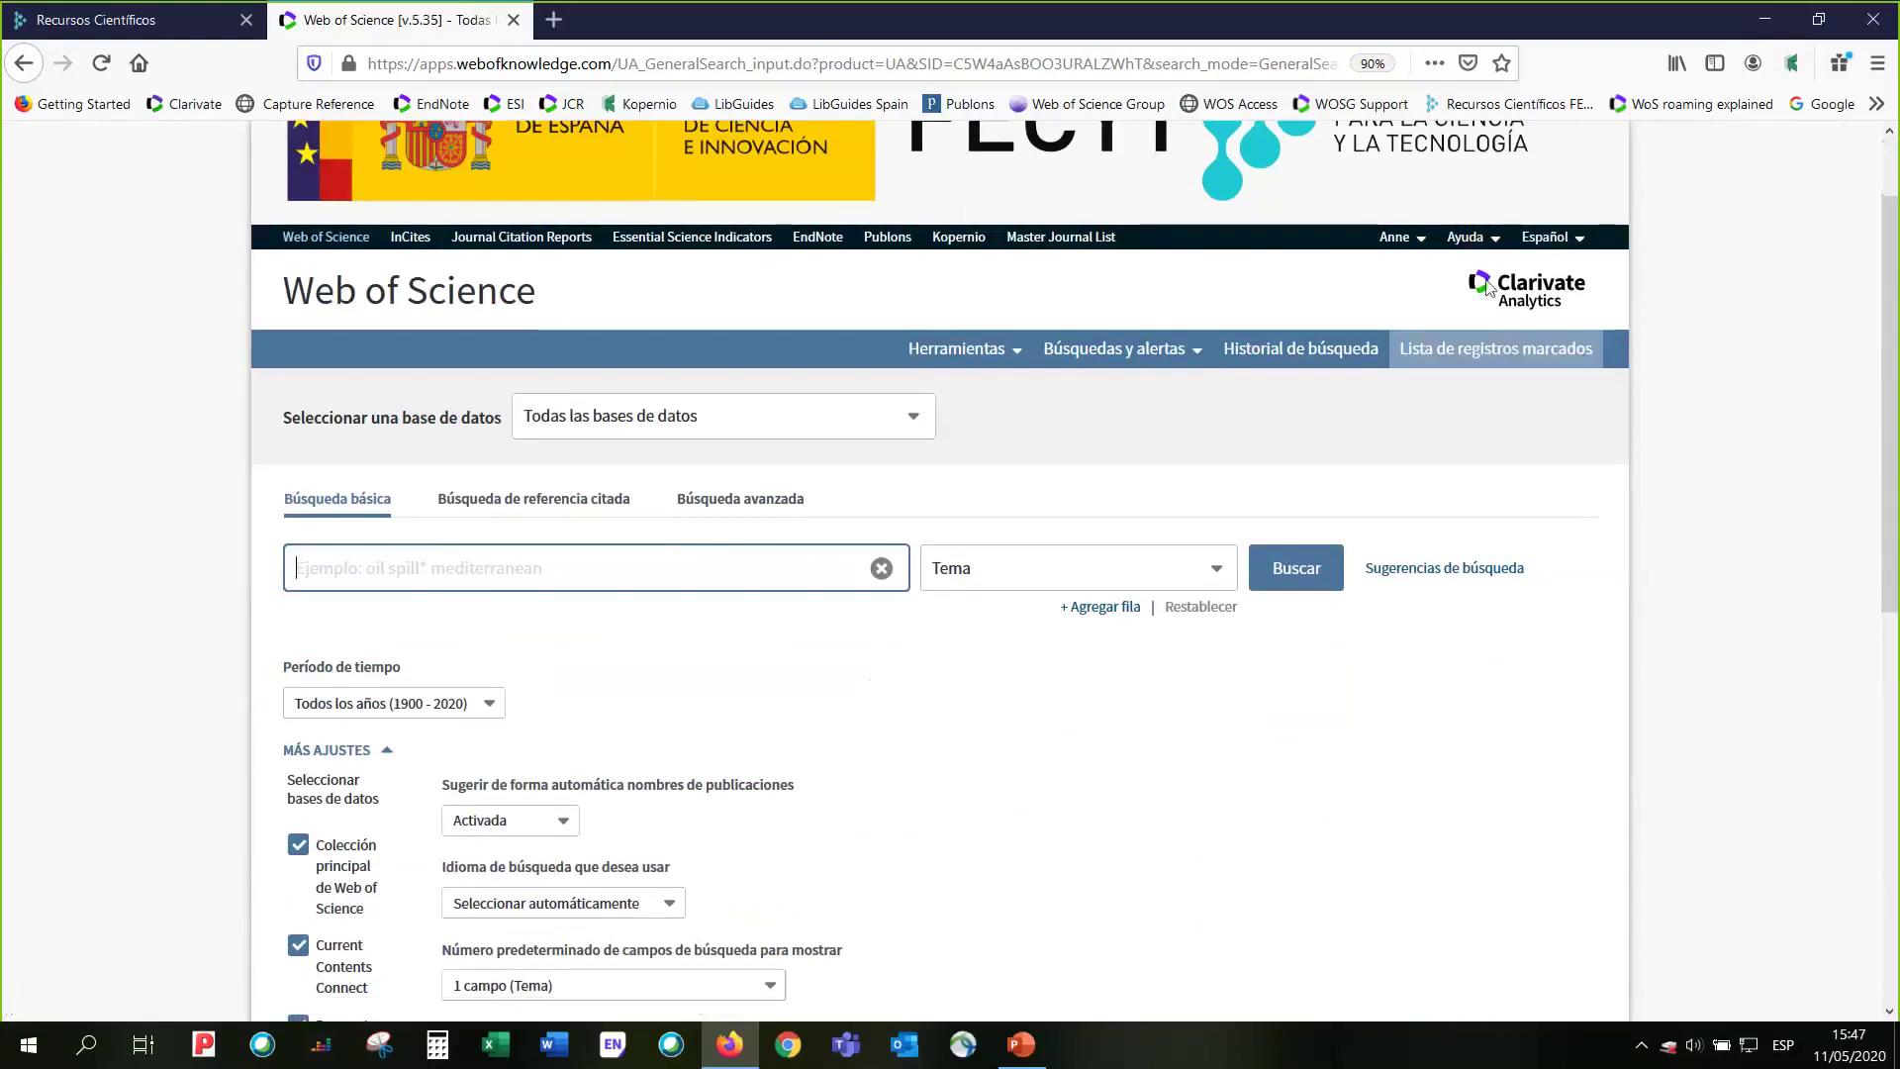
pyautogui.click(1494, 240)
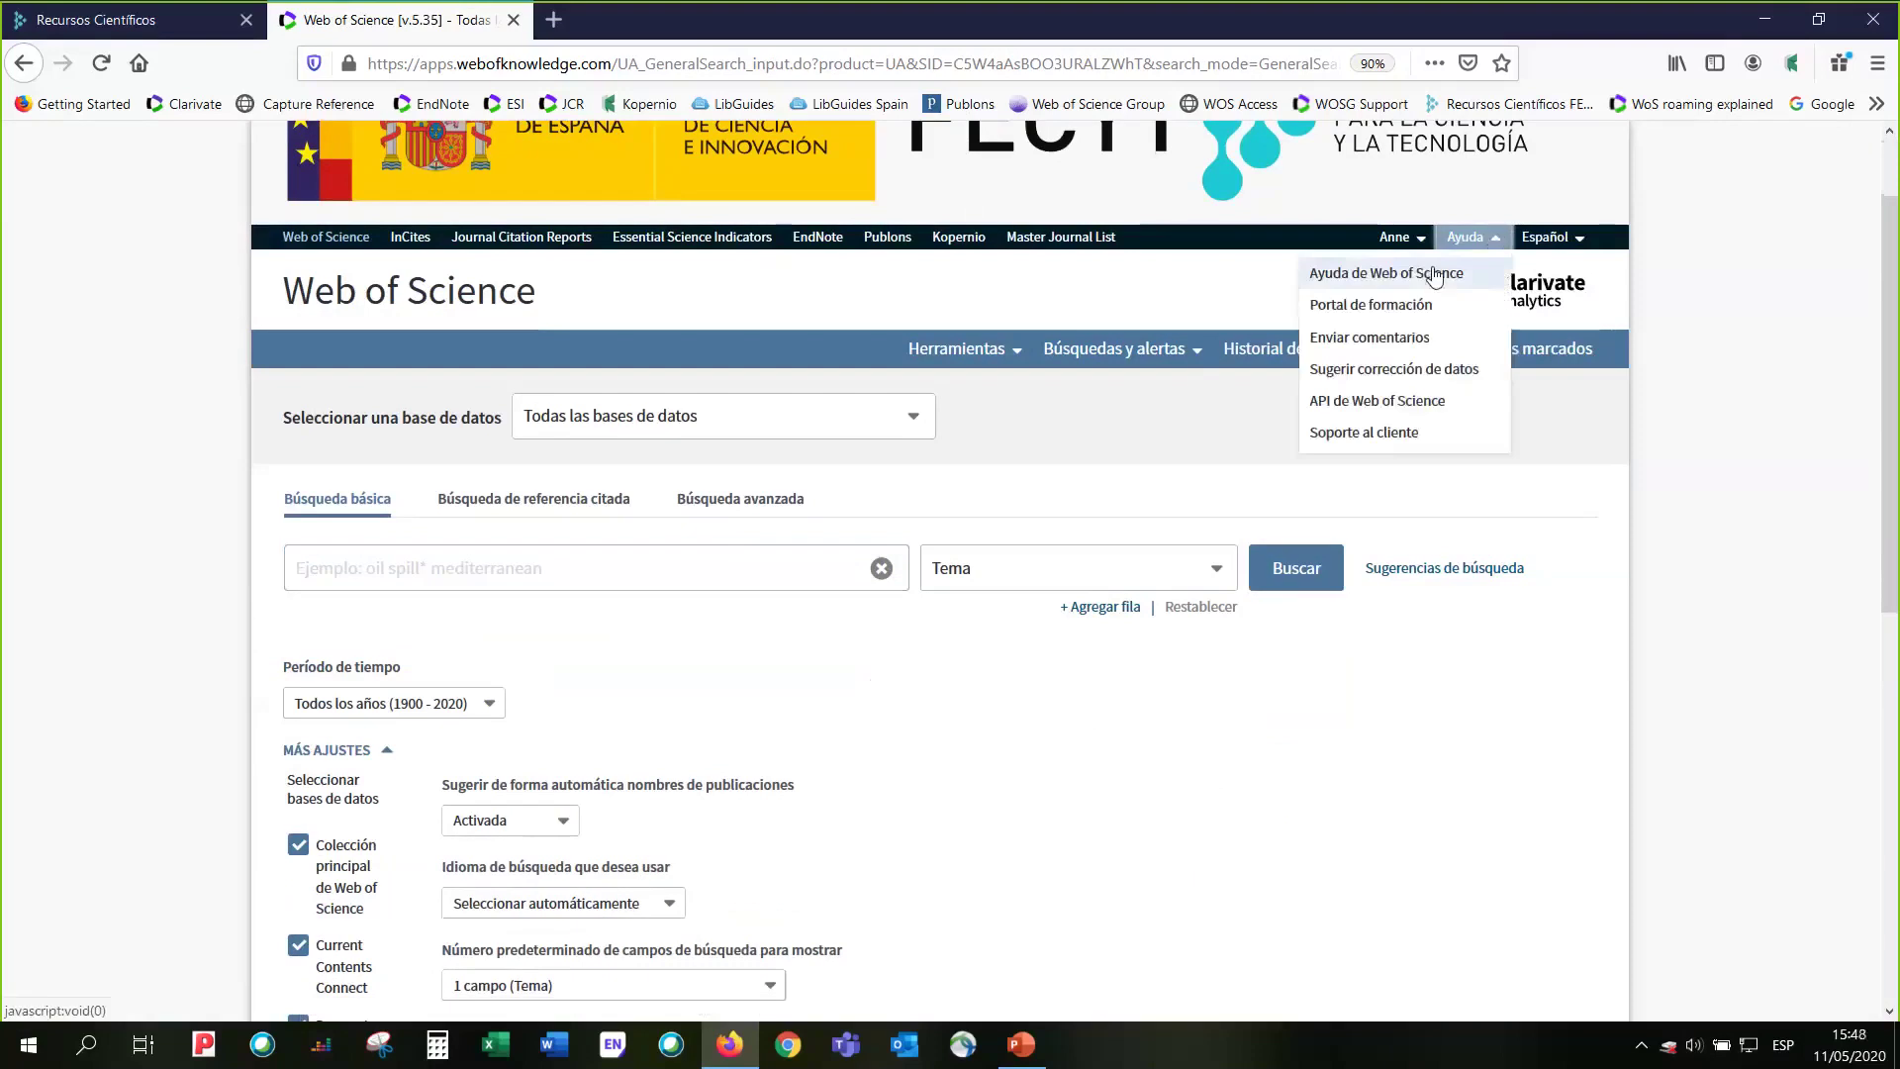
pyautogui.click(1434, 274)
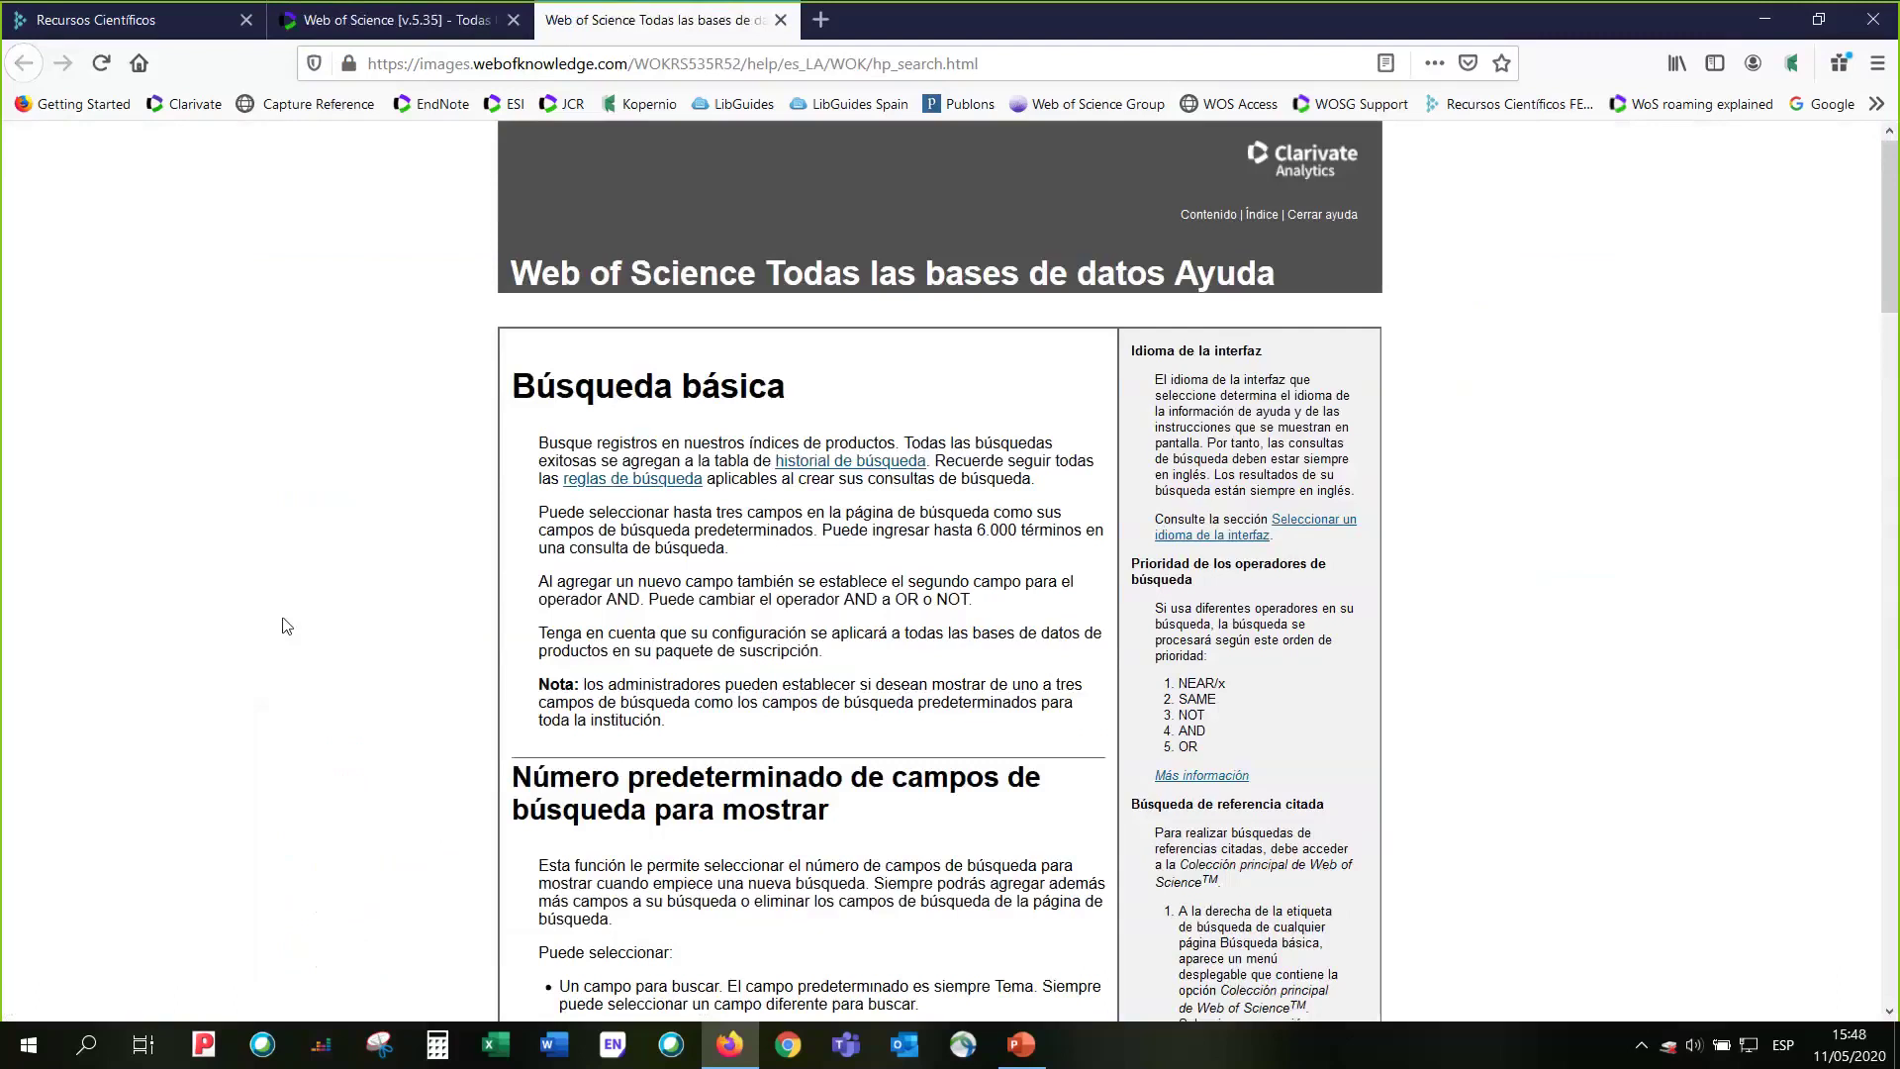
# - Look over the Búsqueda básica help page and browse the alphabetical index of help topics
pyautogui.scroll(-3, 360, 623)
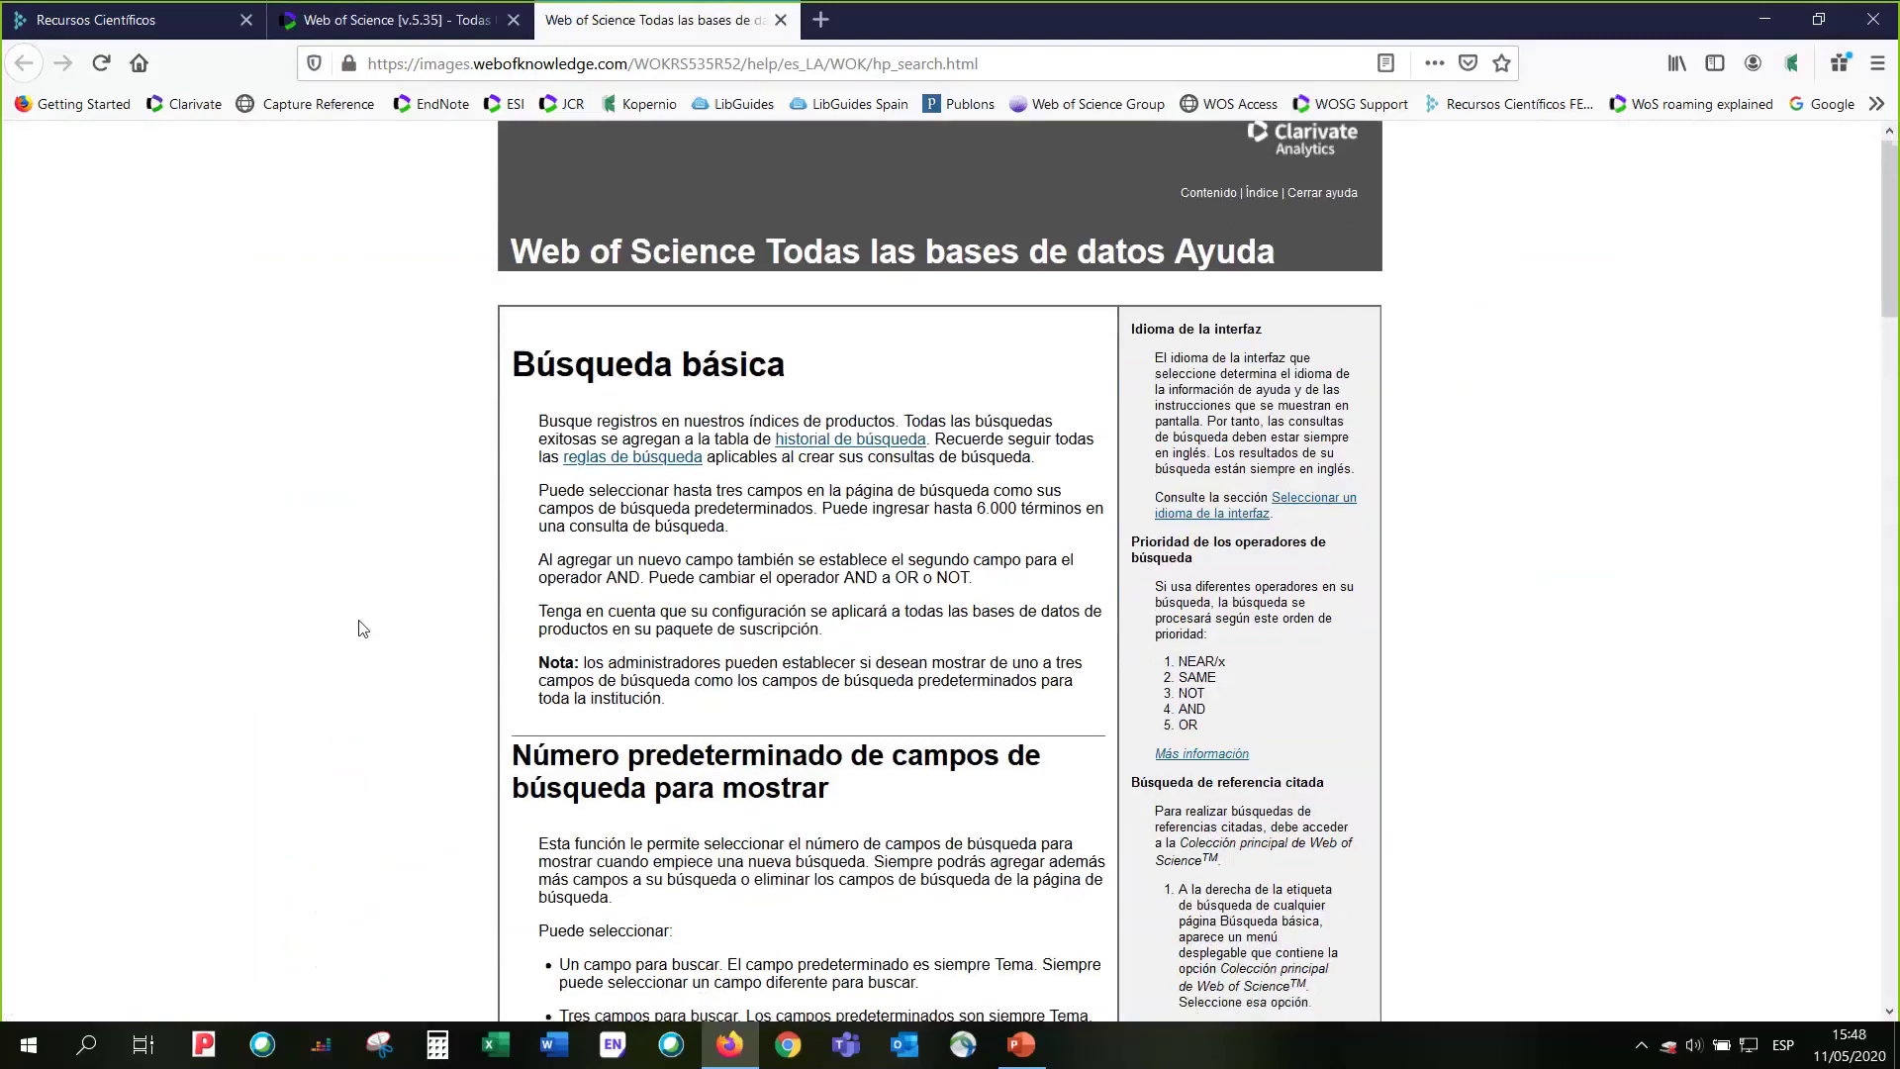
pyautogui.scroll(-2, 361, 622)
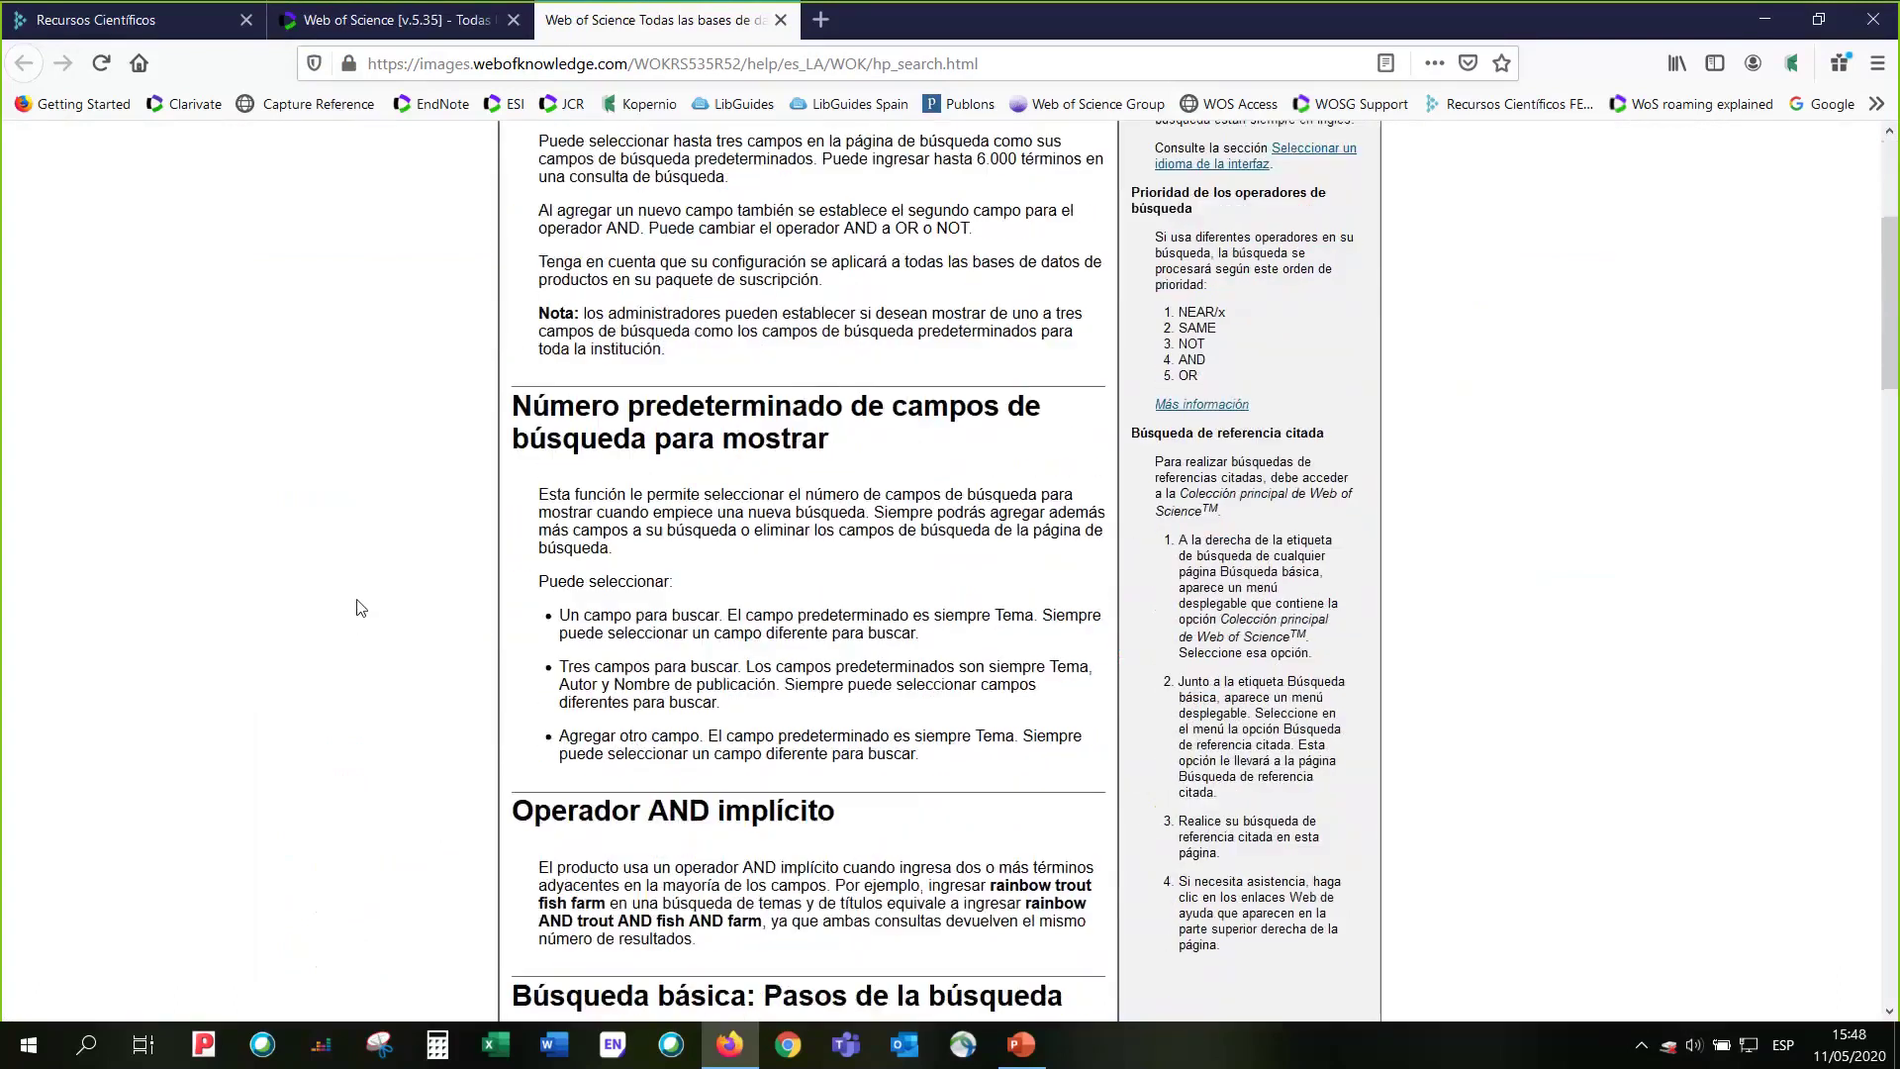
pyautogui.scroll(6, 361, 607)
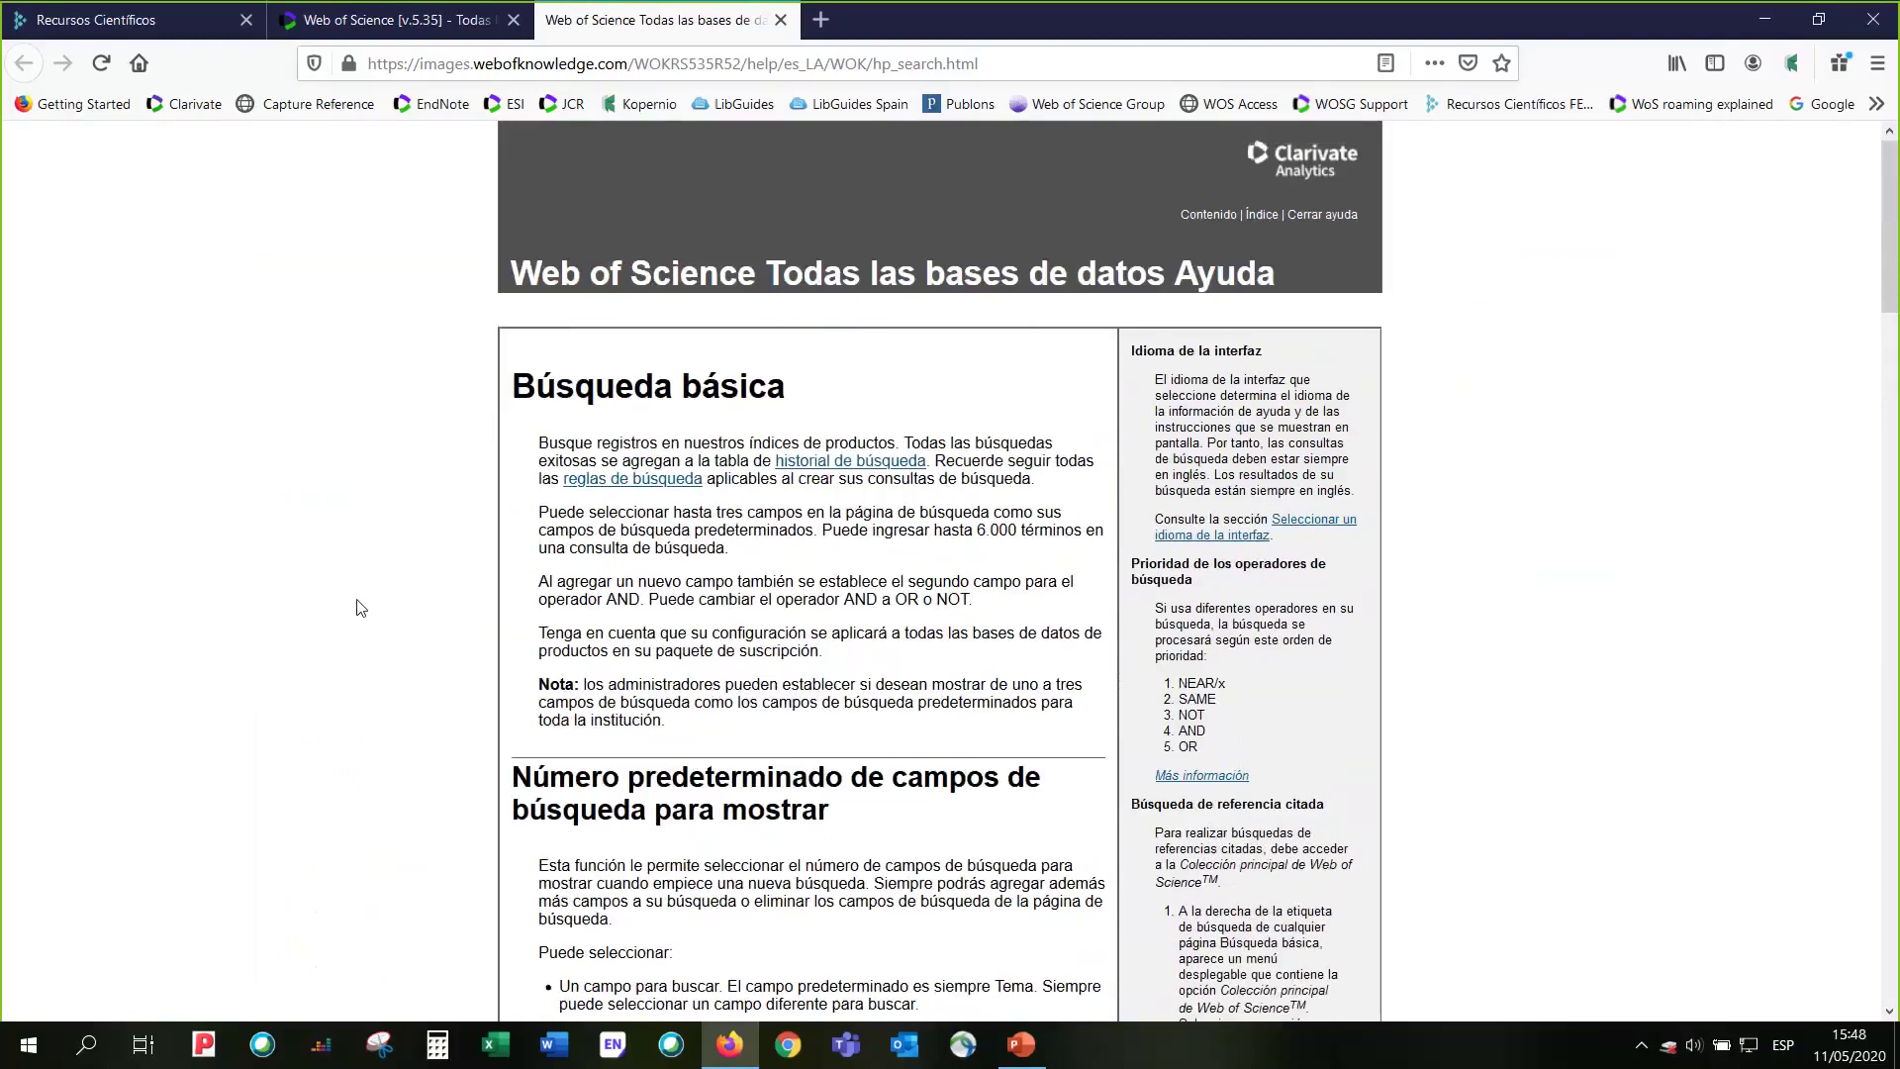
pyautogui.click(1263, 217)
pyautogui.scroll(-4, 1499, 552)
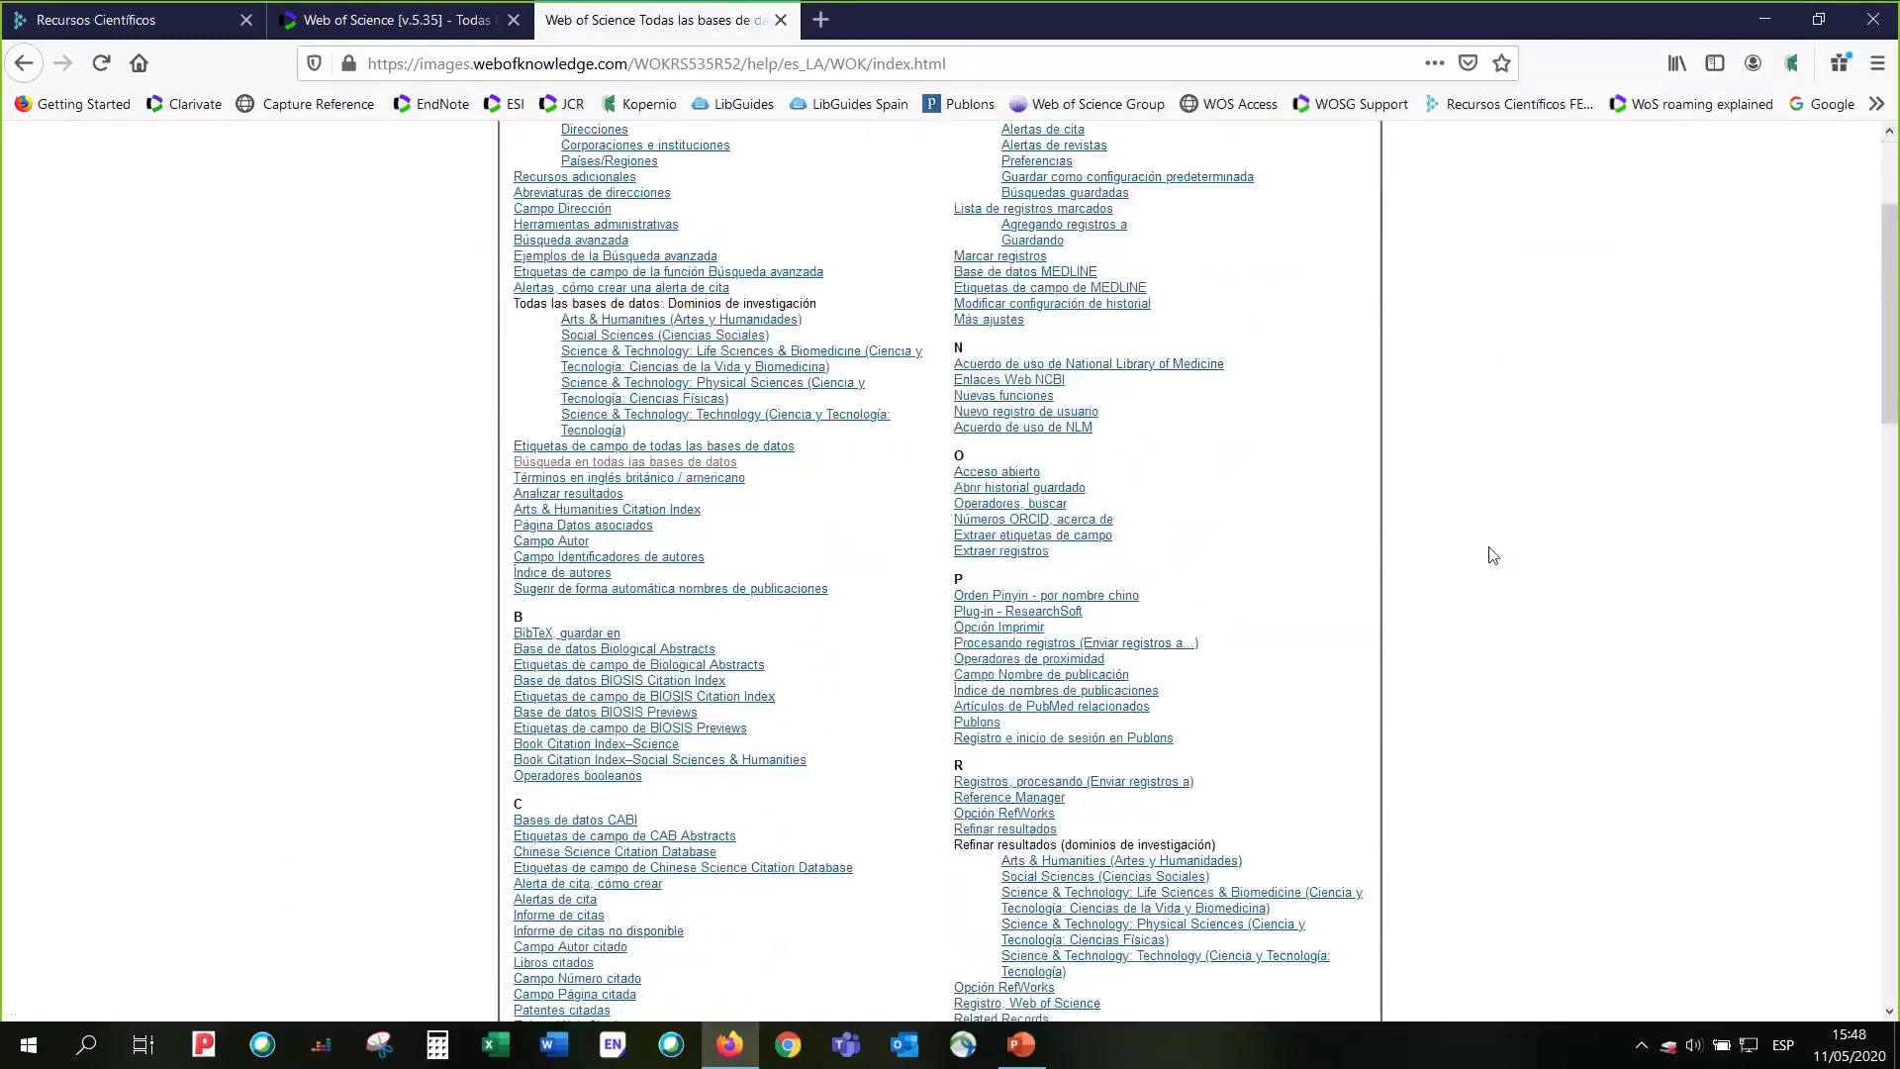
pyautogui.scroll(-5, 1492, 554)
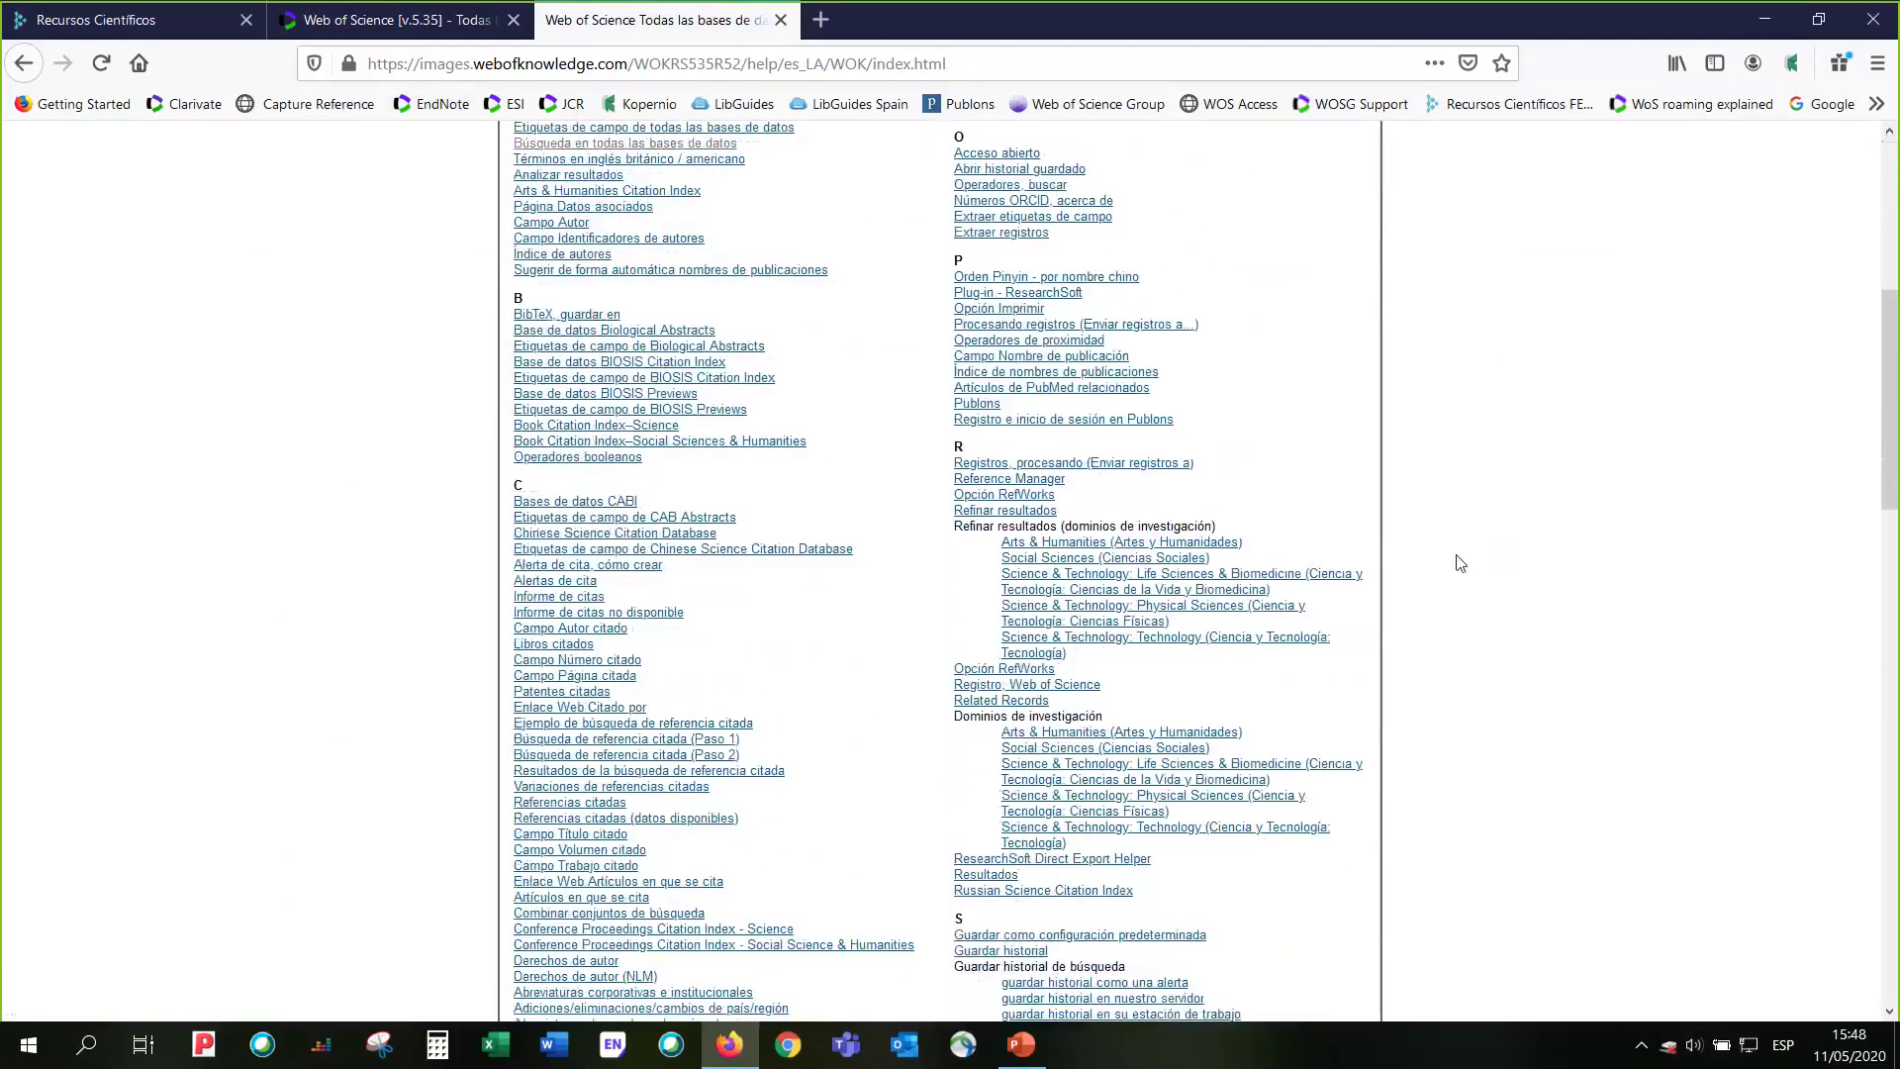
pyautogui.scroll(-7, 1459, 563)
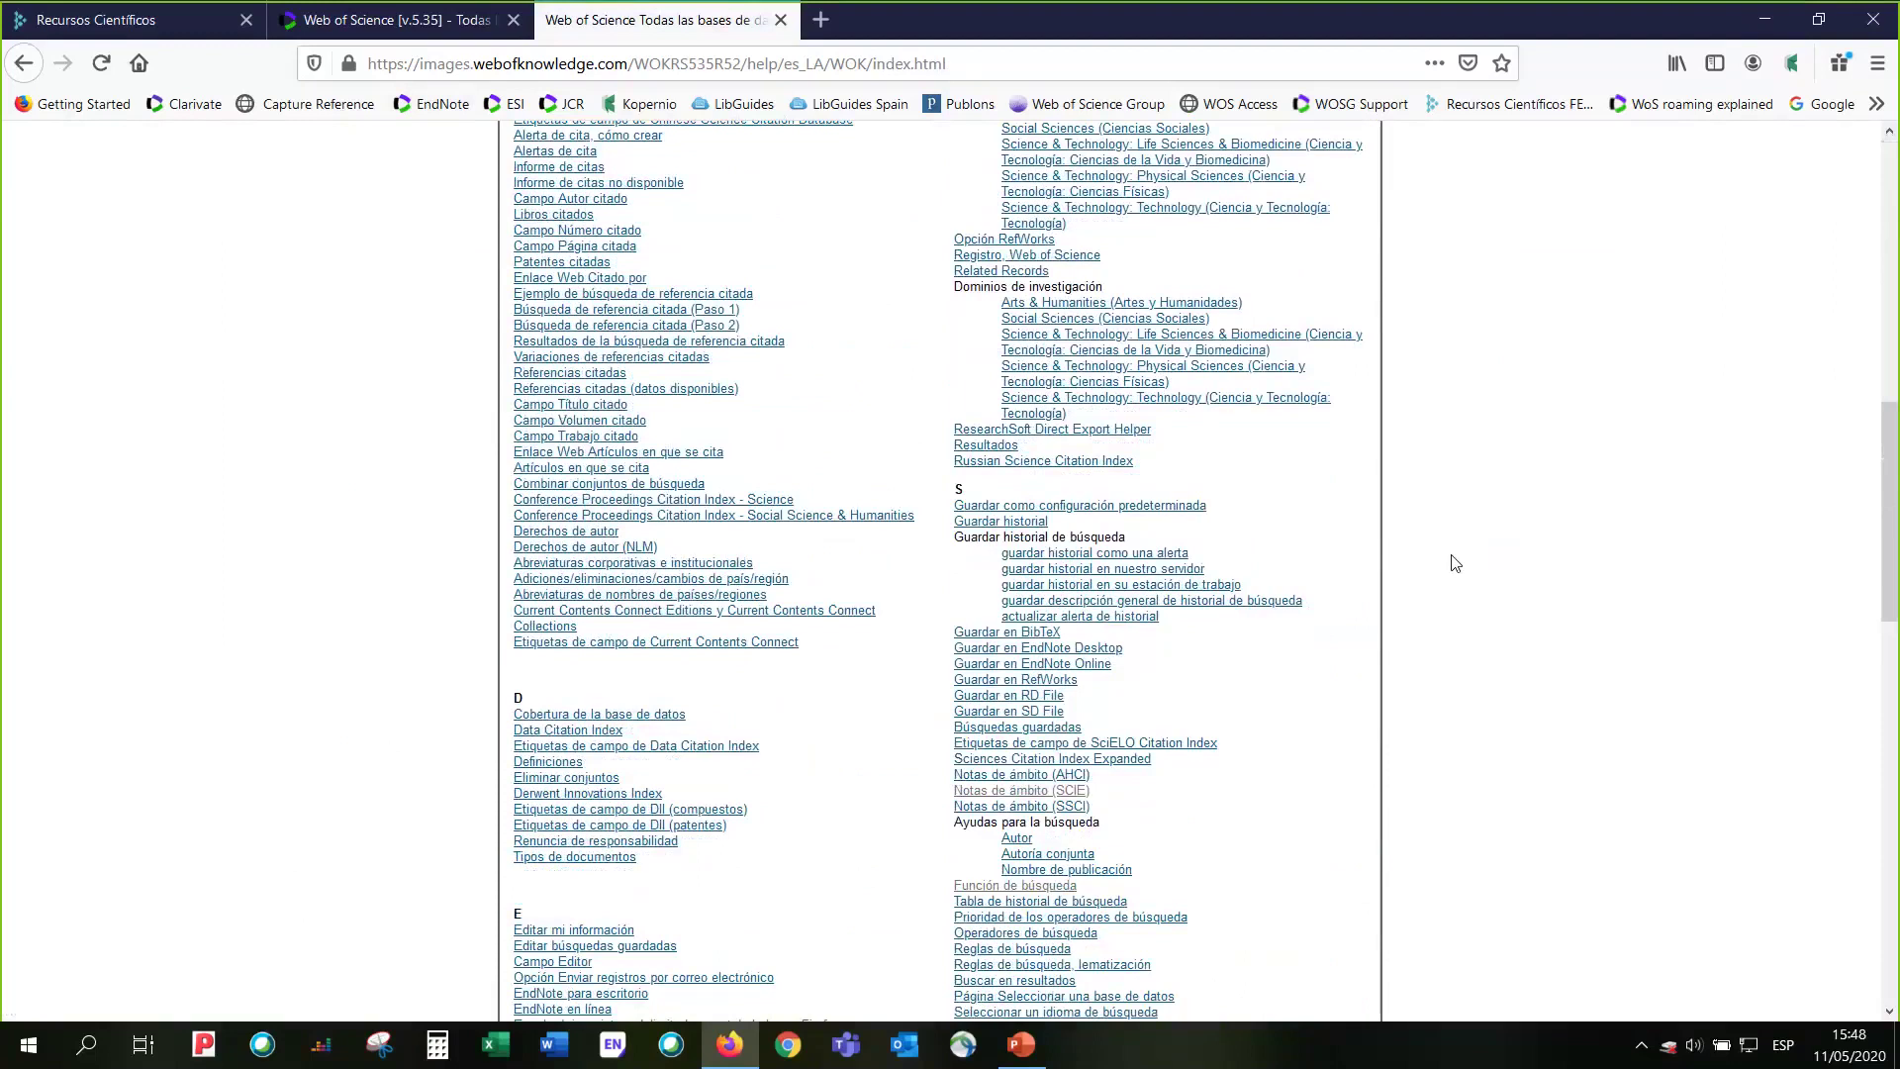
pyautogui.scroll(15, 1454, 563)
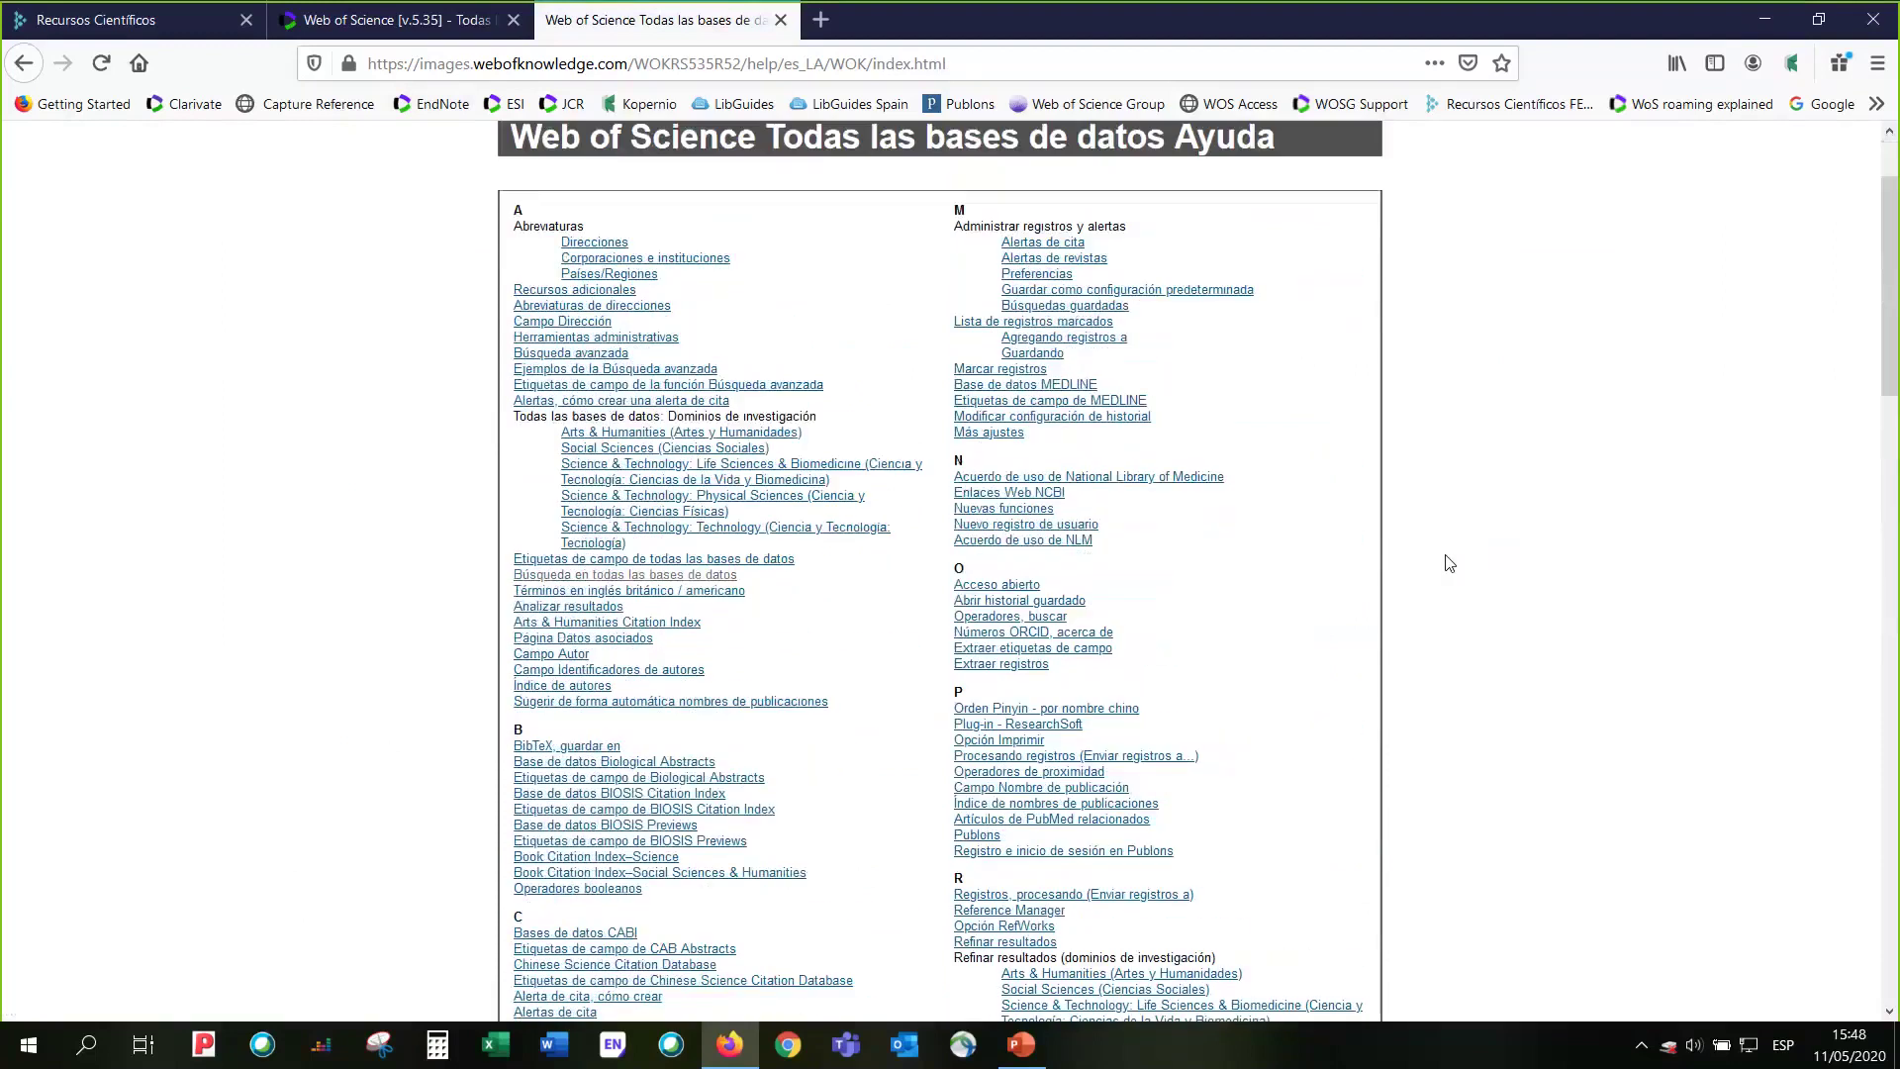
pyautogui.scroll(2, 1449, 562)
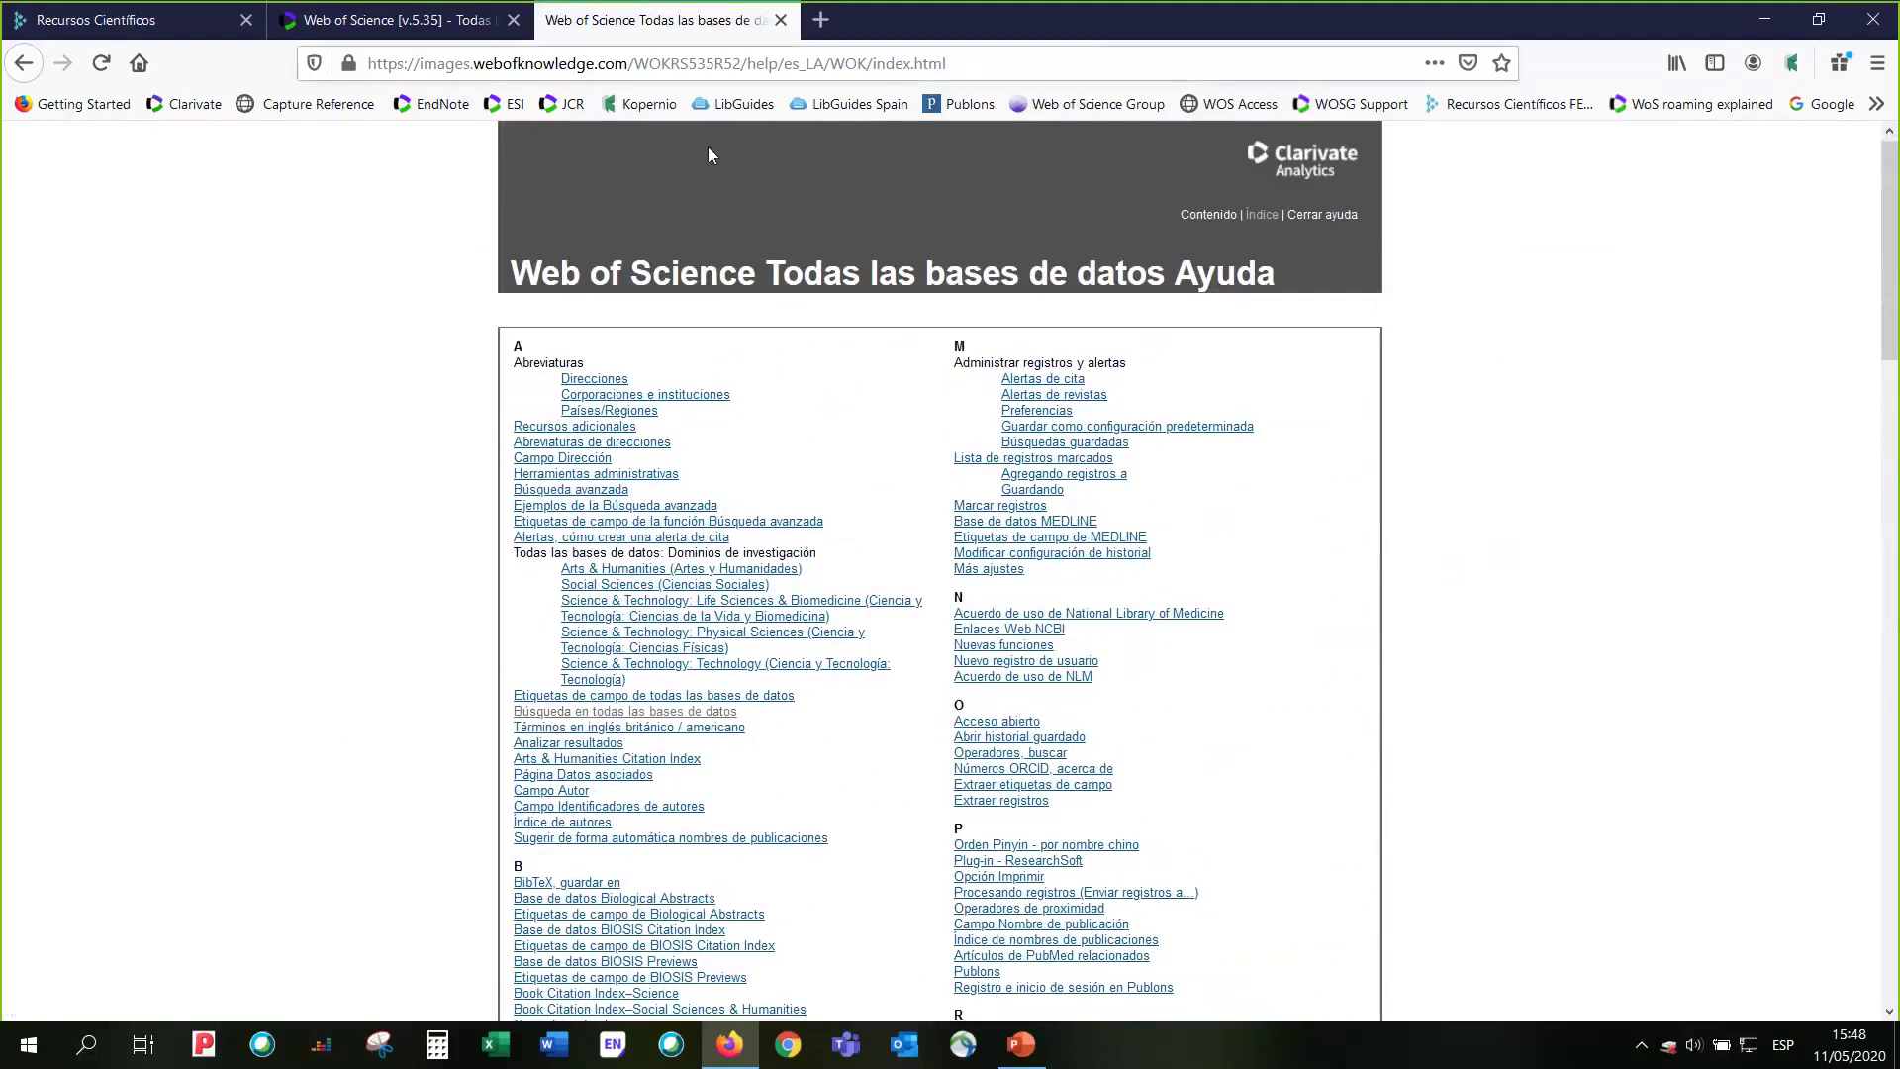
# - Switch to the PowerPoint presentation and start the slide show from slide 24, ¿Preguntas?
pyautogui.click(1022, 1044)
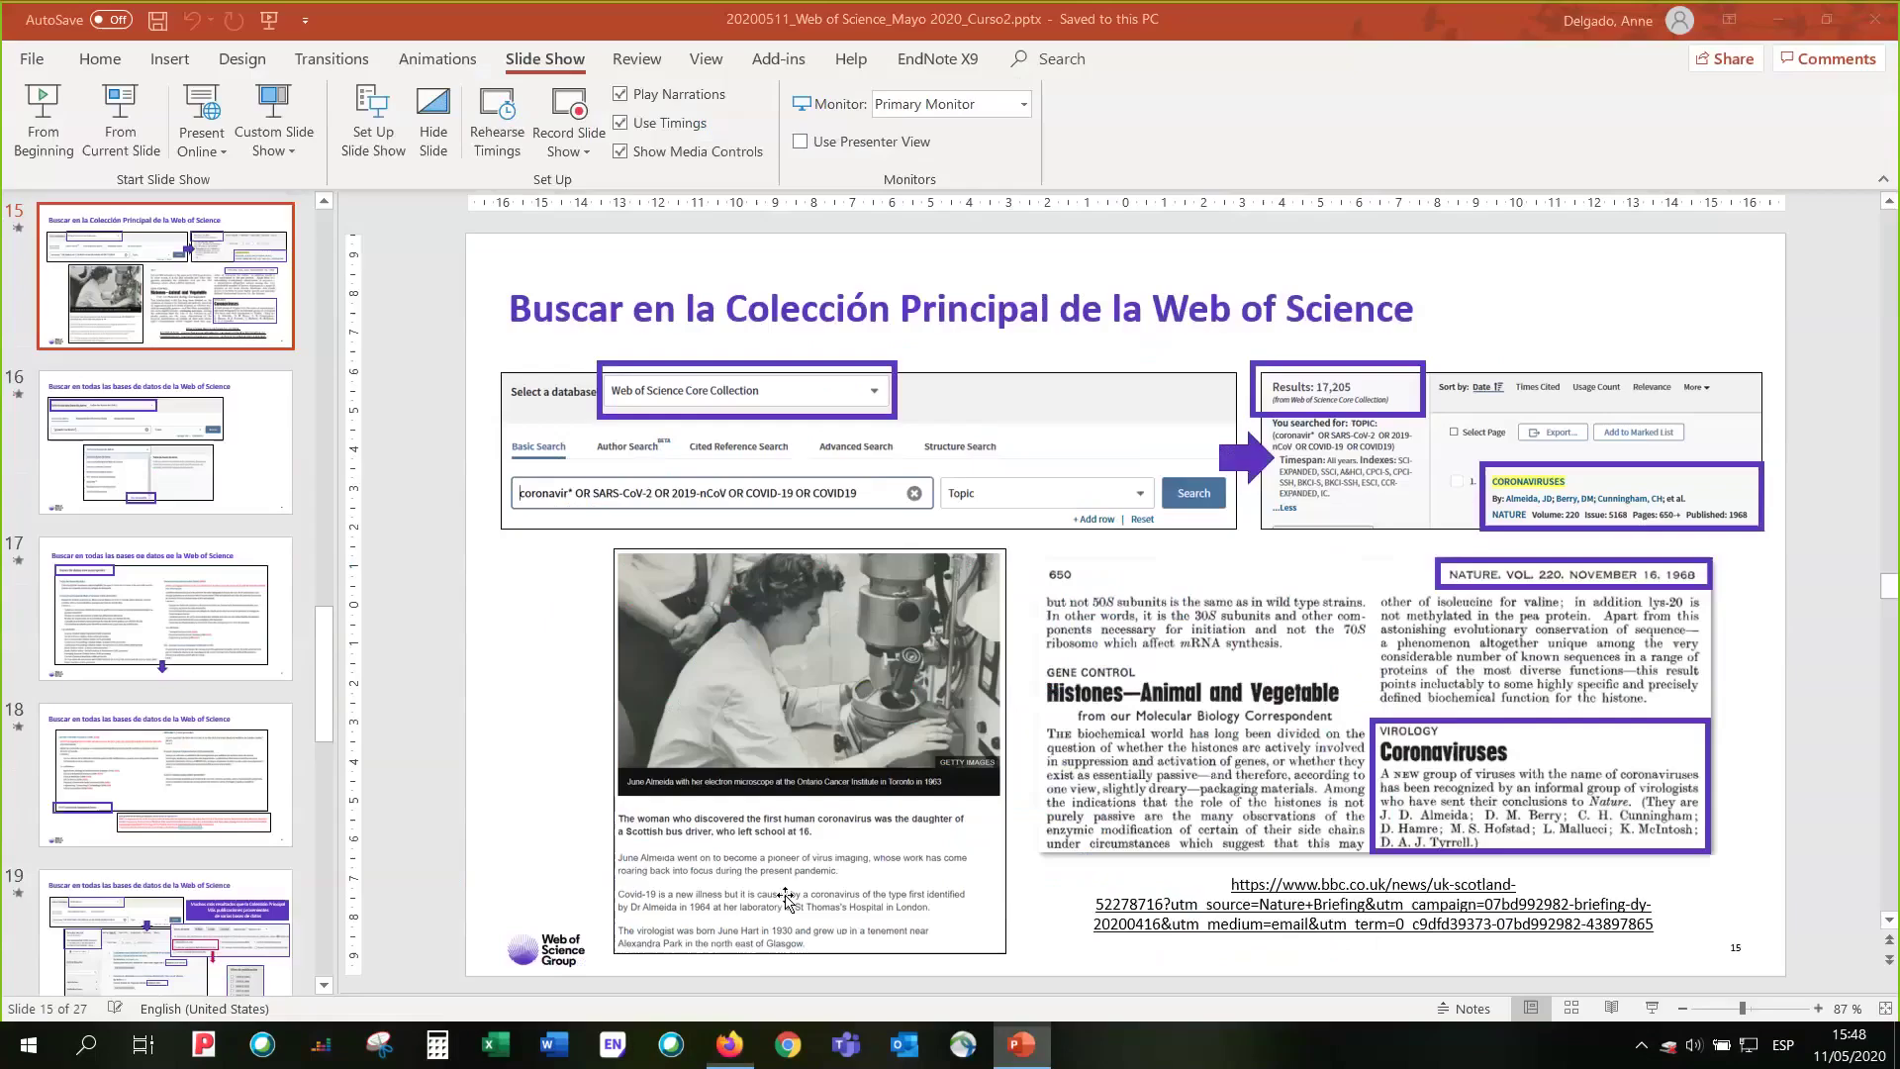
pyautogui.scroll(-5, 190, 686)
pyautogui.click(190, 687)
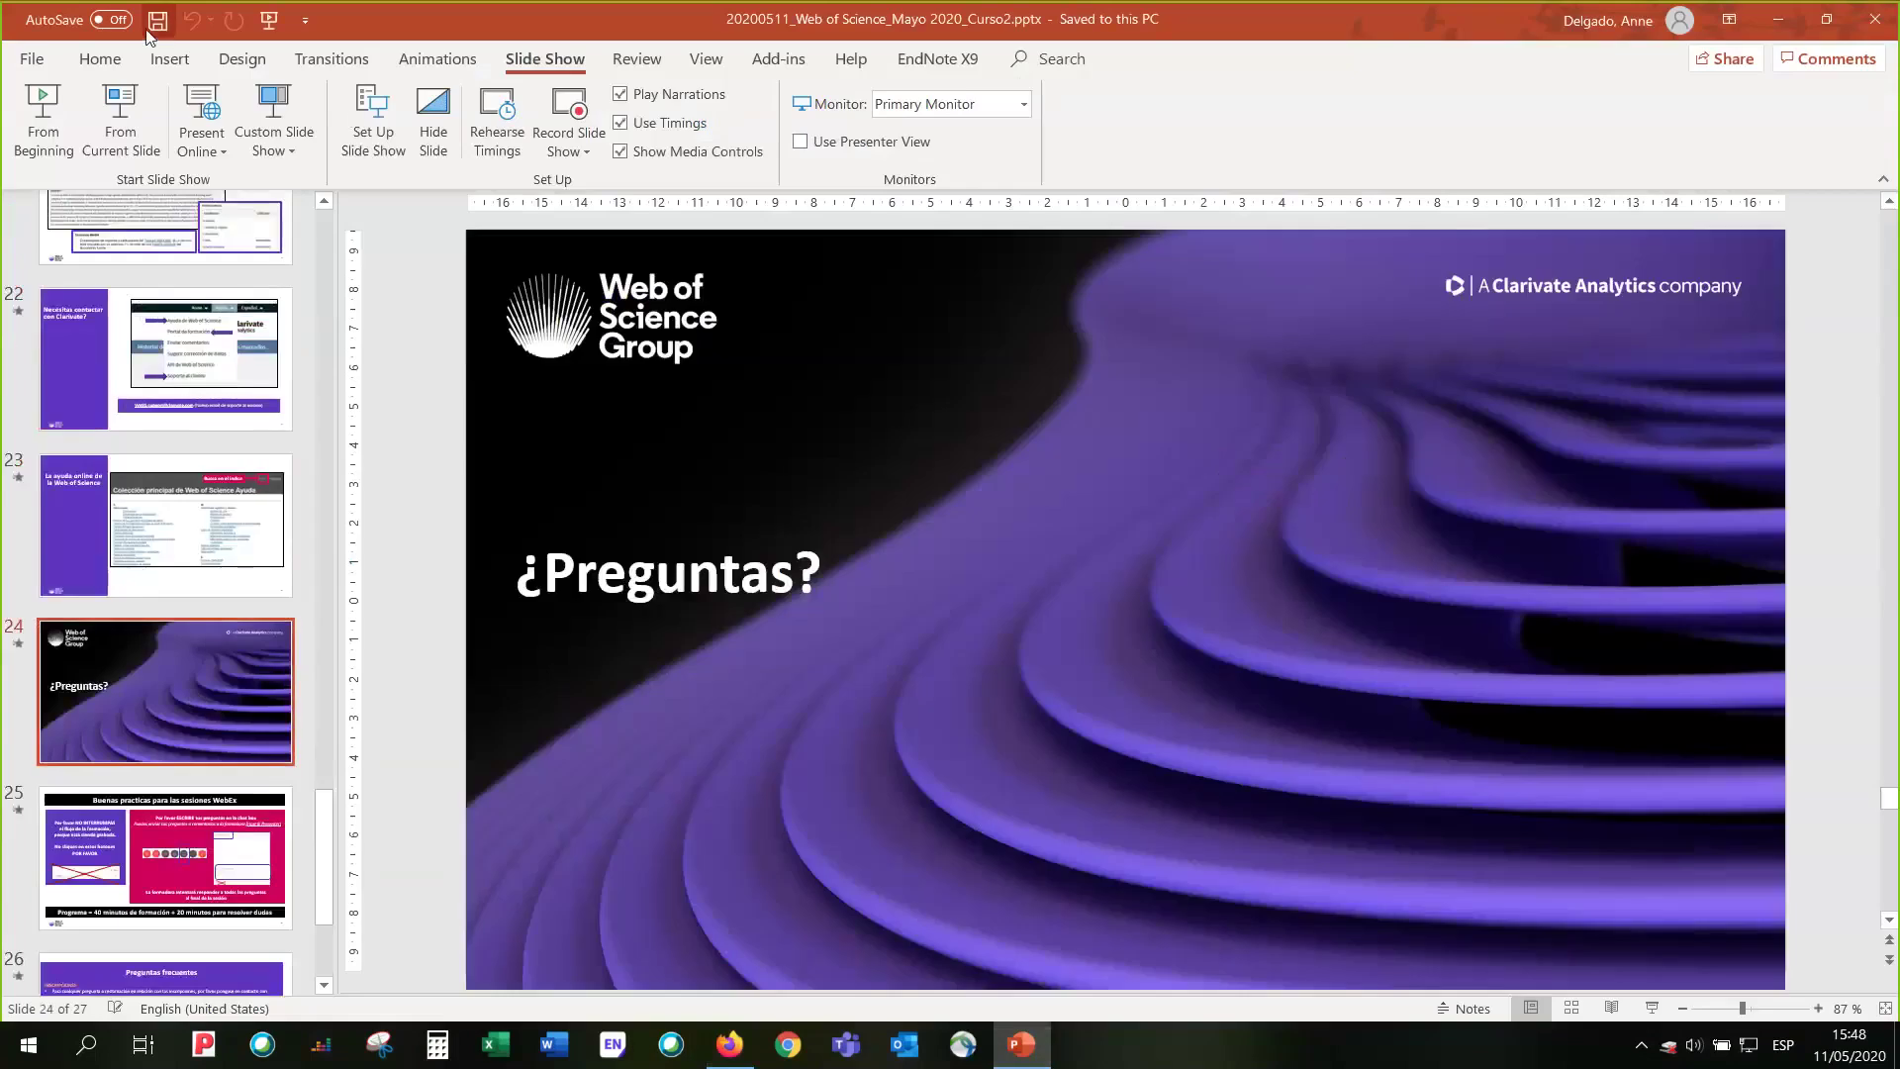
pyautogui.click(120, 124)
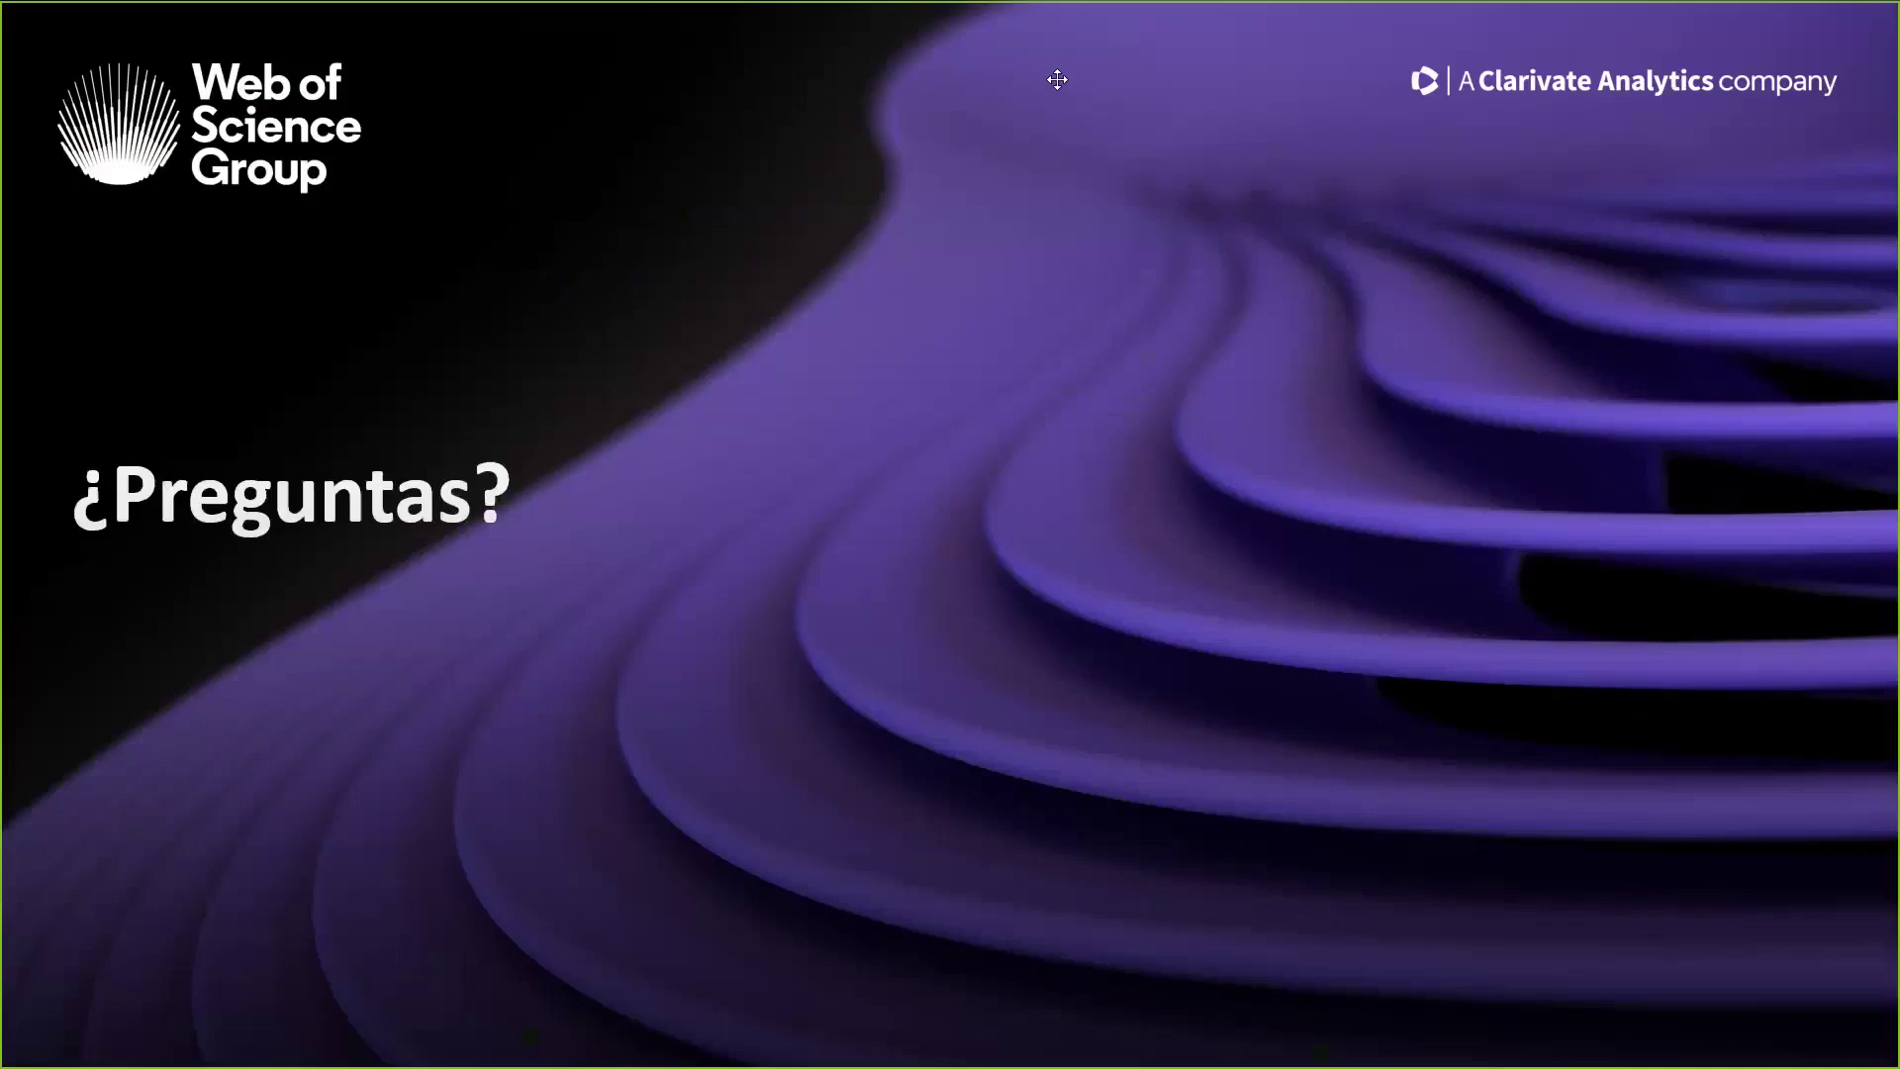